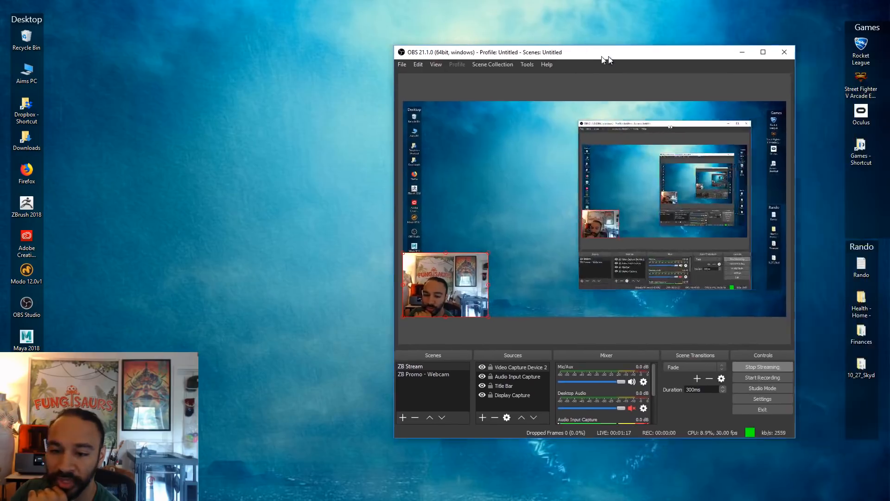
Drag the OBS streaming window into place on the desktop, replacing the promo banner
left_click_drag(614, 58, 459, 57)
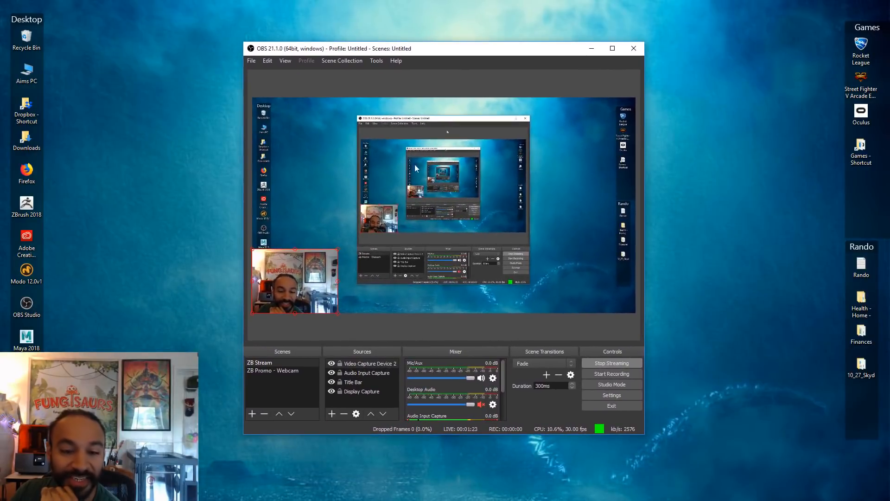
Shrink the webcam overlay, move OBS off screen, and maximize Chrome on the portfolio site
left_click_drag(337, 250, 330, 256)
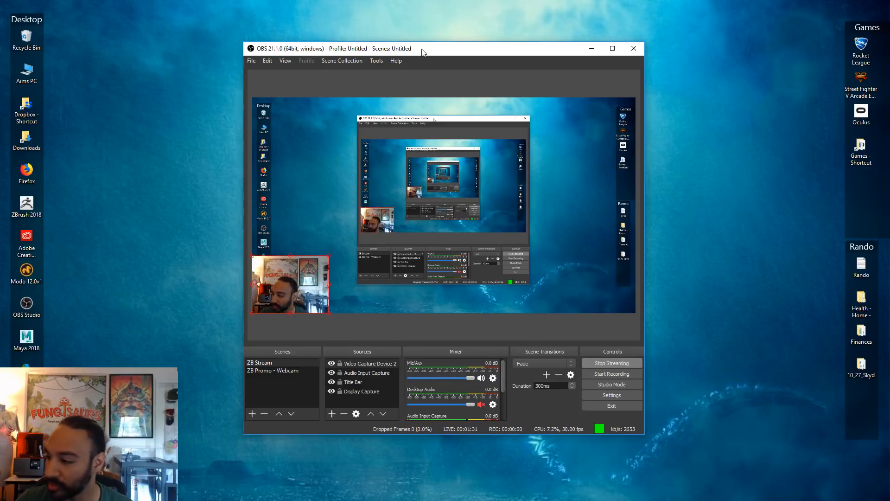
left_click_drag(422, 52, 445, 65)
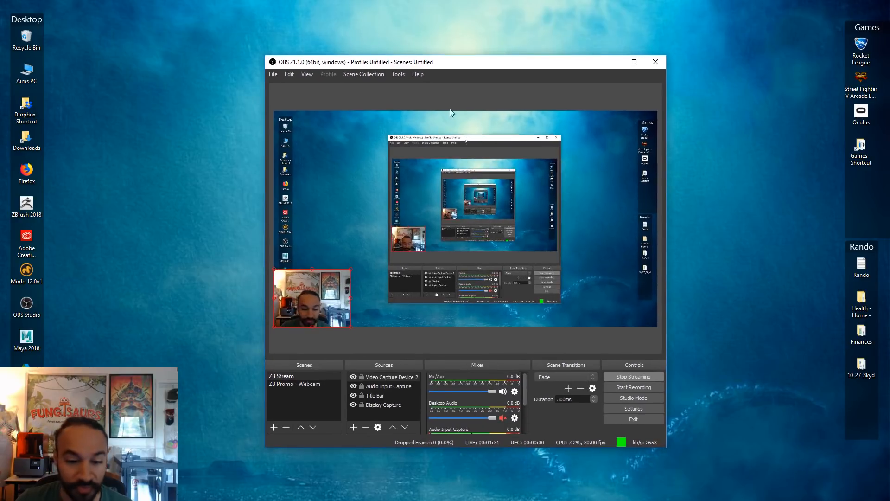
left_click(272, 278)
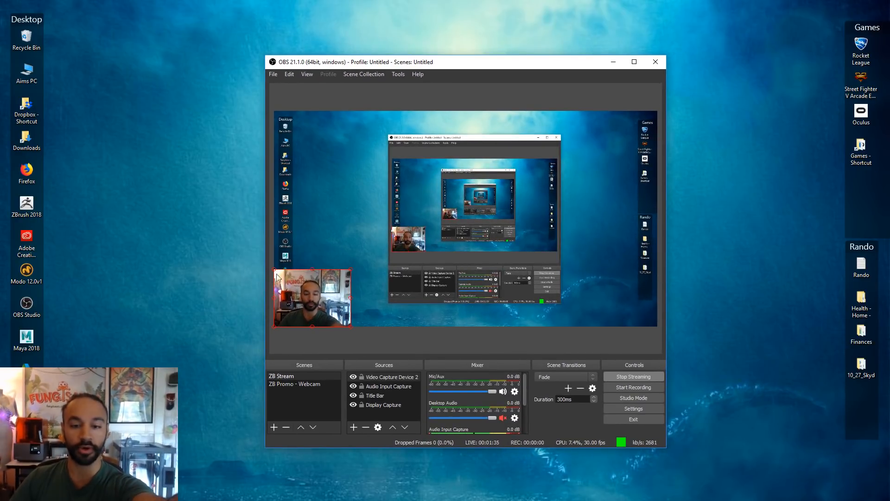
left_click_drag(467, 62, 889, 70)
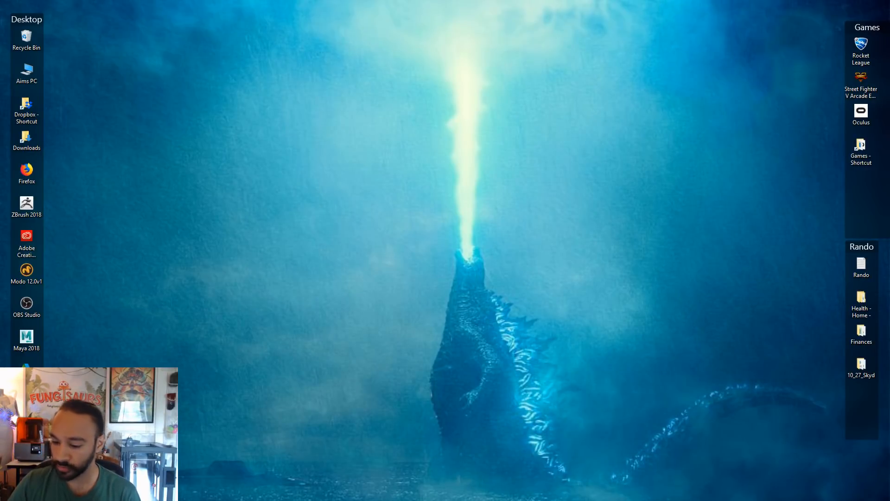
left_click_drag(889, 12, 394, 0)
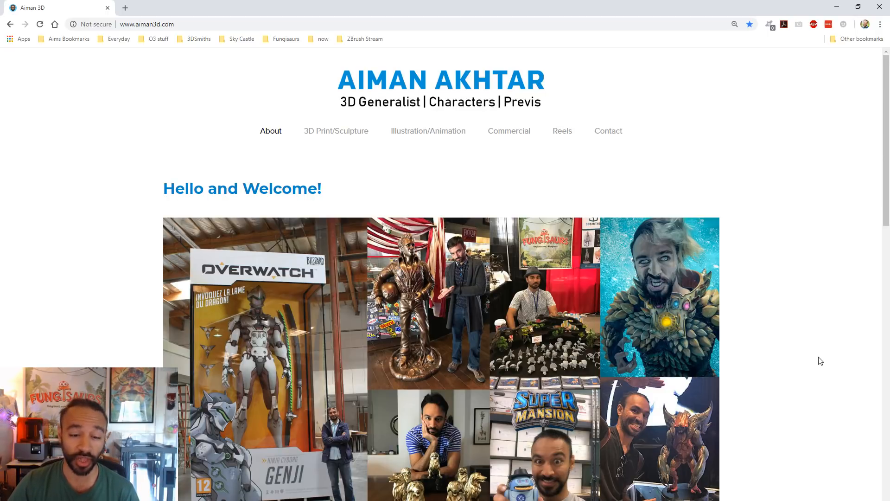
Scroll the portfolio page and open its 3D Print/Sculpture gallery
scroll(813, 364, "down", 2)
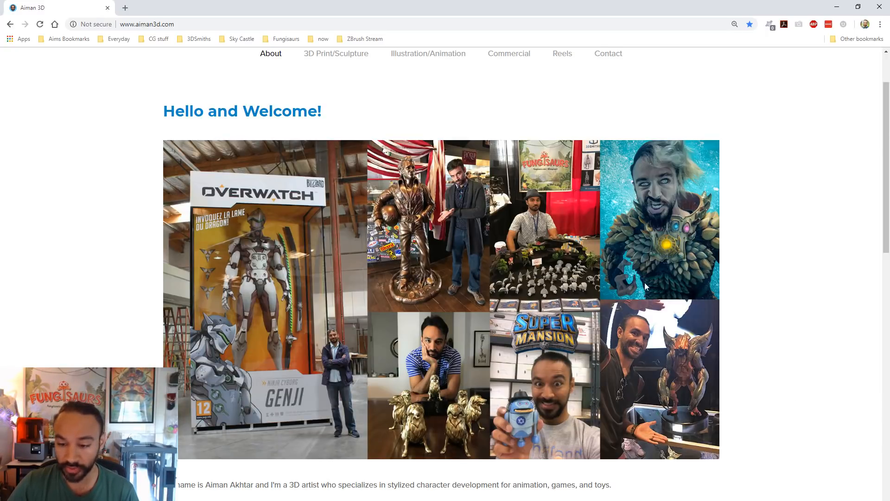
scroll(768, 358, "up", 2)
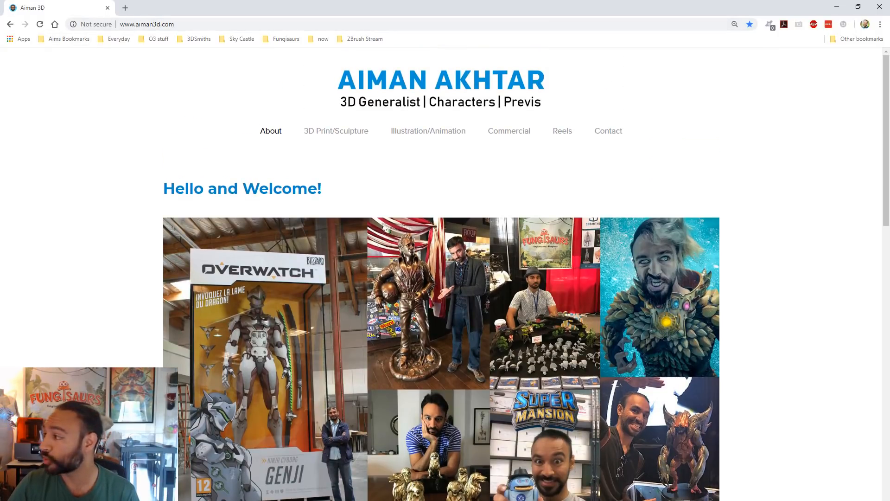
left_click(317, 134)
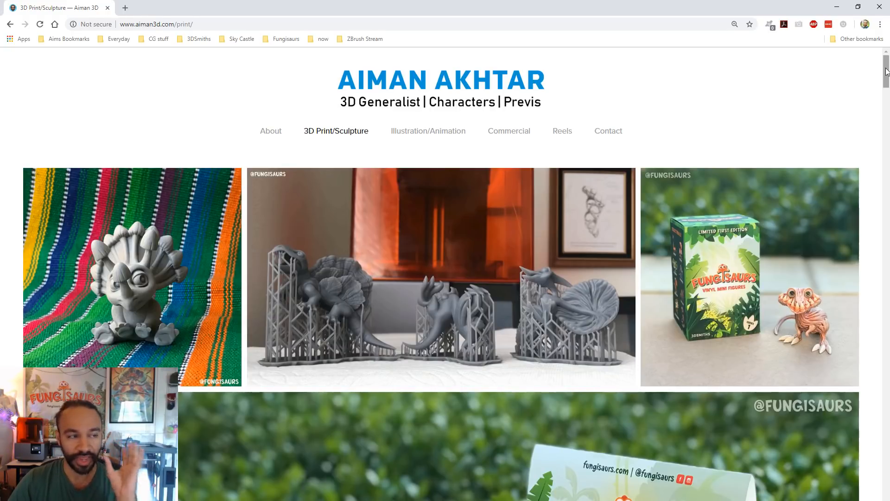
Browse the gallery images enlarged, starting from the Black Panther corgi photo
mouse_move(886, 71)
left_mouse_down()
mouse_move(870, 232)
mouse_move(868, 223)
left_mouse_up()
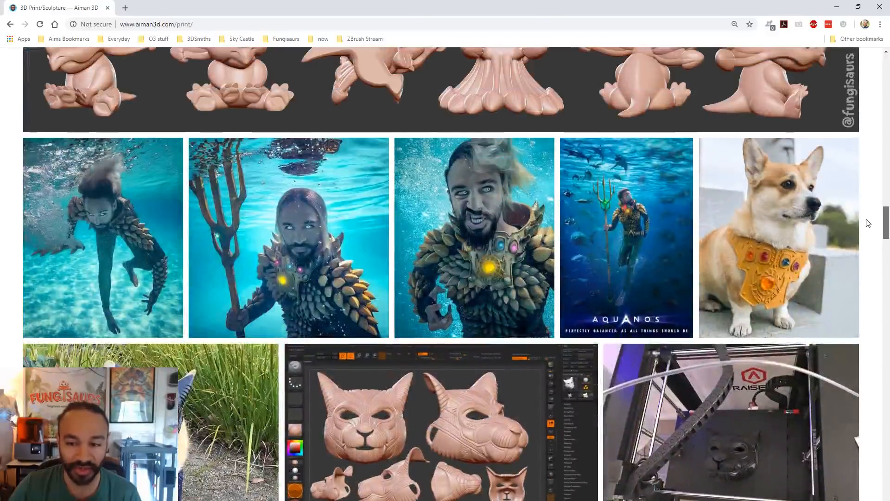
scroll(868, 223, "down", 1)
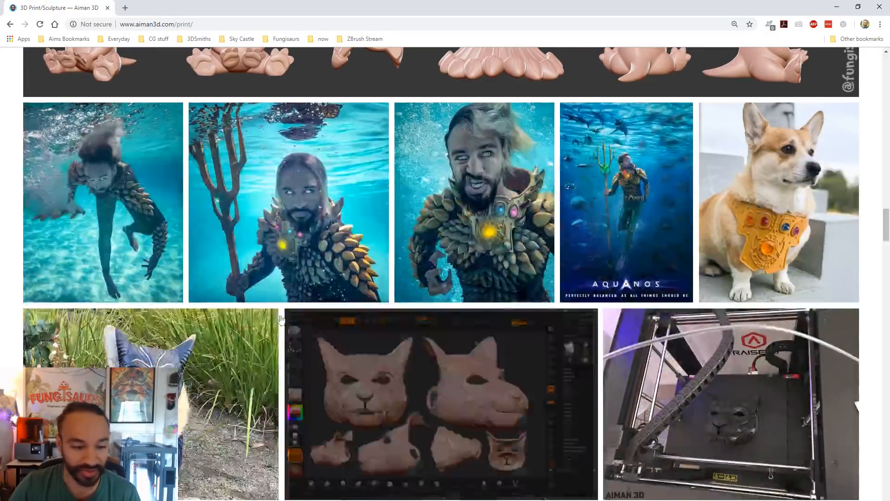
left_click(204, 402)
left_click(797, 274)
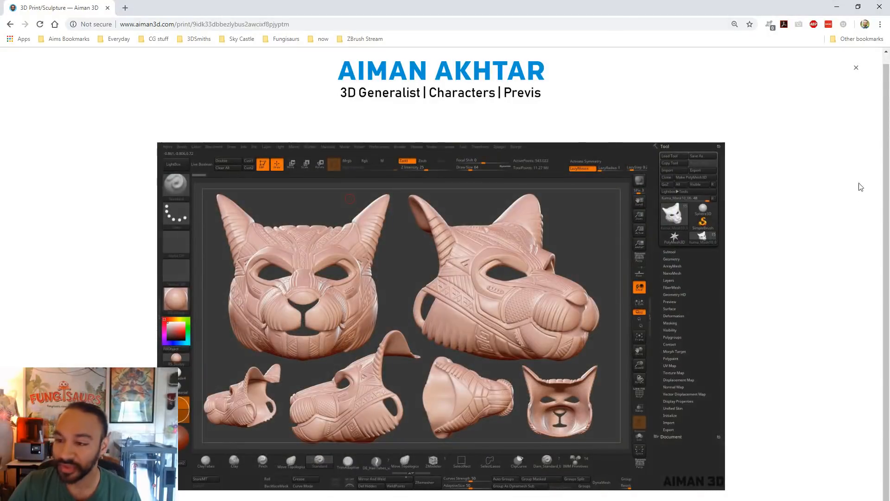
left_click(856, 67)
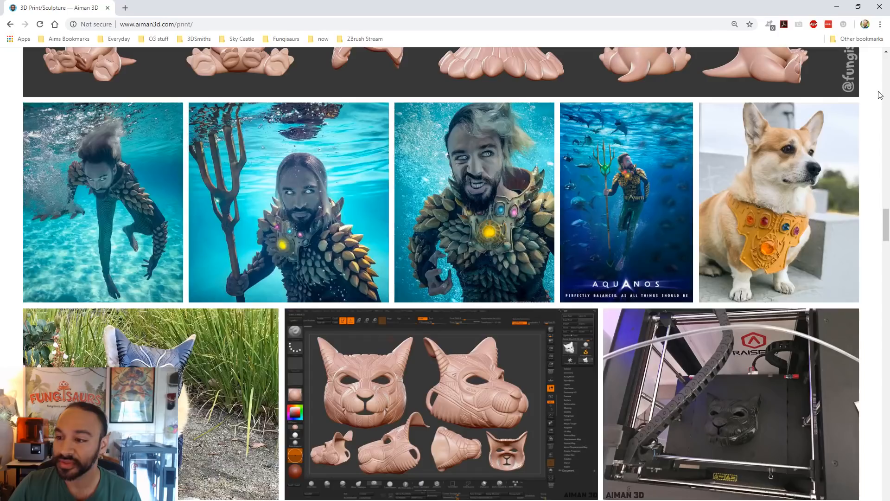
left_click_drag(887, 237, 887, 83)
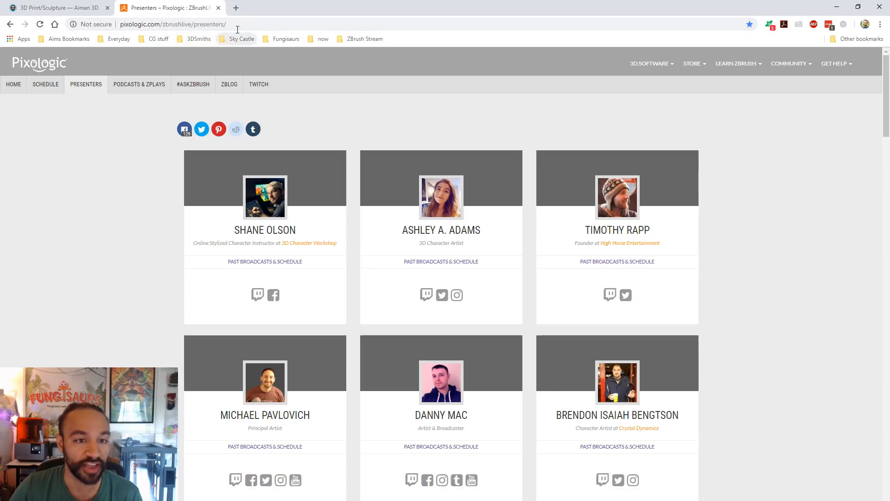
Scroll the presenters list and open the presenter's Past Broadcasts & Schedule page
scroll(701, 241, "down", 10)
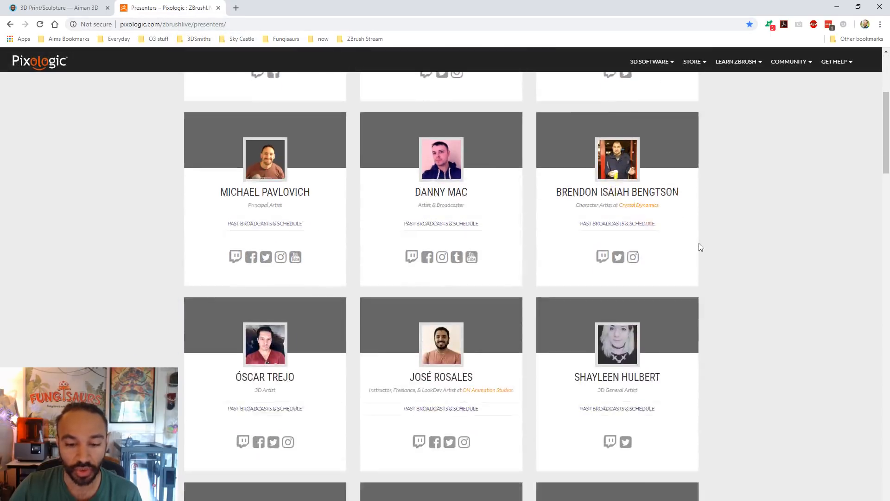
scroll(701, 242, "down", 3)
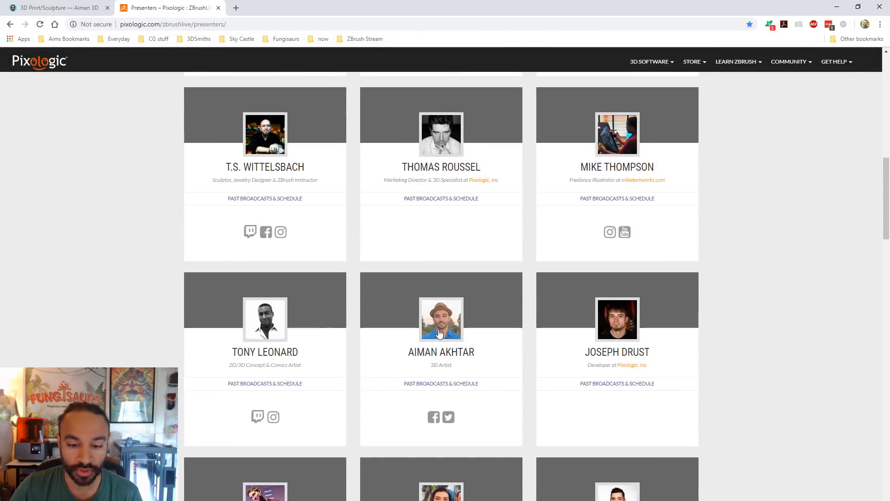
left_click(451, 387)
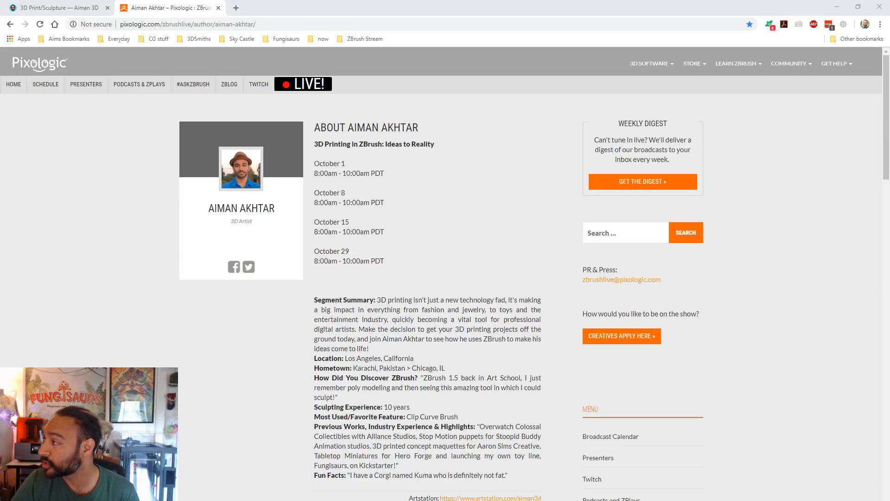
Add the Facebook and Twitch stream tabs, post 'Sup' in Twitch chat, then close and move Chrome aside
left_click_drag(388, 2, 386, 8)
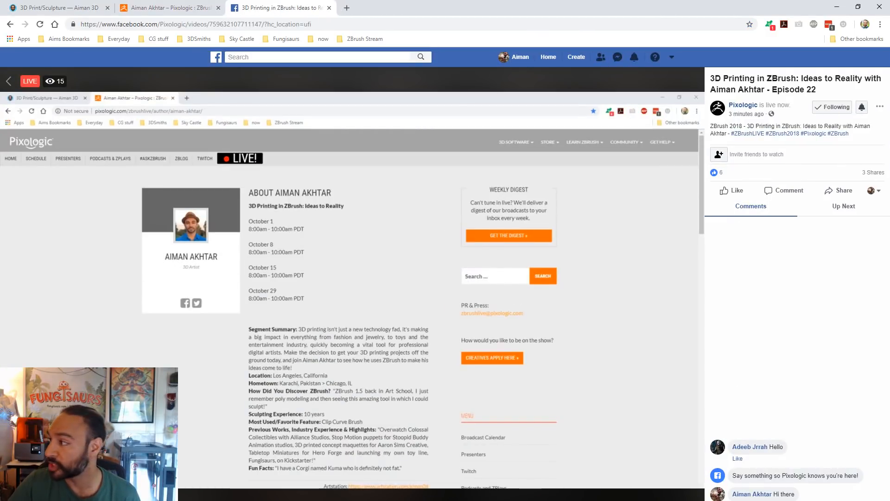
left_click_drag(603, 9, 392, 7)
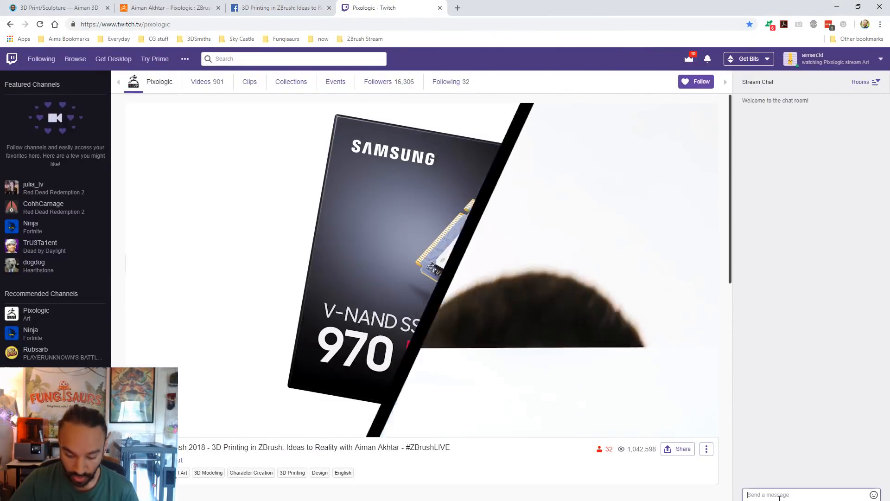
left_click(780, 496)
type("Sup")
key("Return")
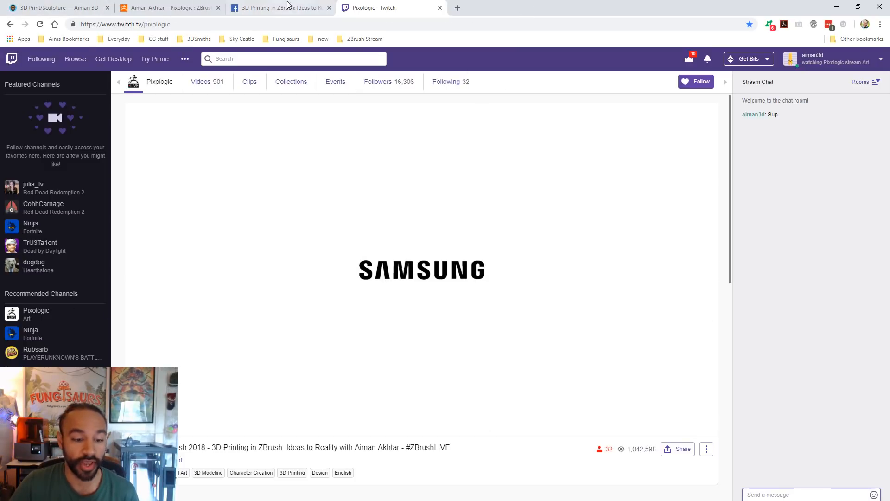
key("ctrl+w")
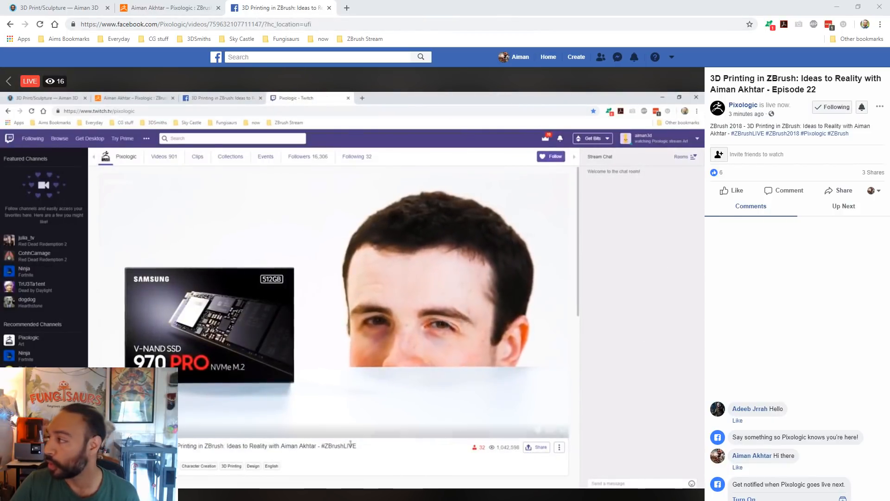
mouse_move(889, 130)
left_mouse_down()
mouse_move(602, 6)
mouse_move(511, 4)
mouse_move(889, 140)
mouse_move(889, 130)
left_mouse_up()
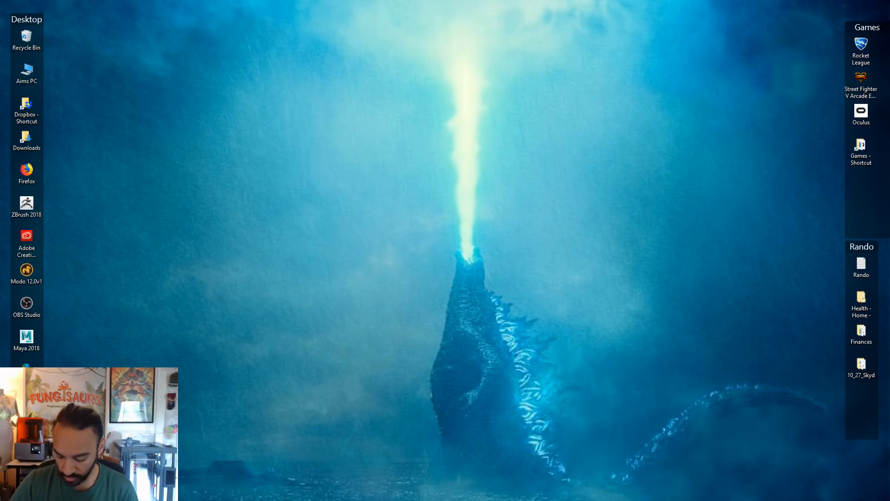
Switch to ZBrush 2018 from the taskbar with the Load ZTool dialog showing
mouse_move(726, 500)
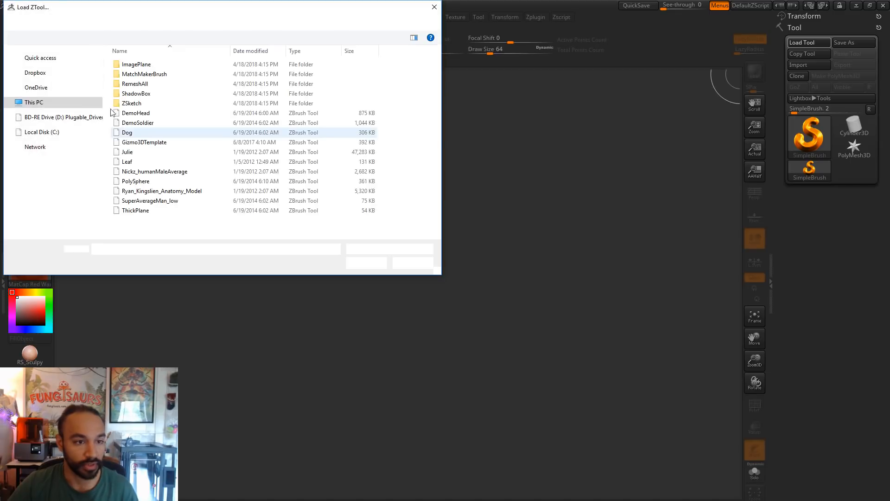
Load scarmask2.ztl from Desktop > ZB Streaming > Scar Mask and draw it onto the canvas
left_click_drag(98, 153, 76, 72)
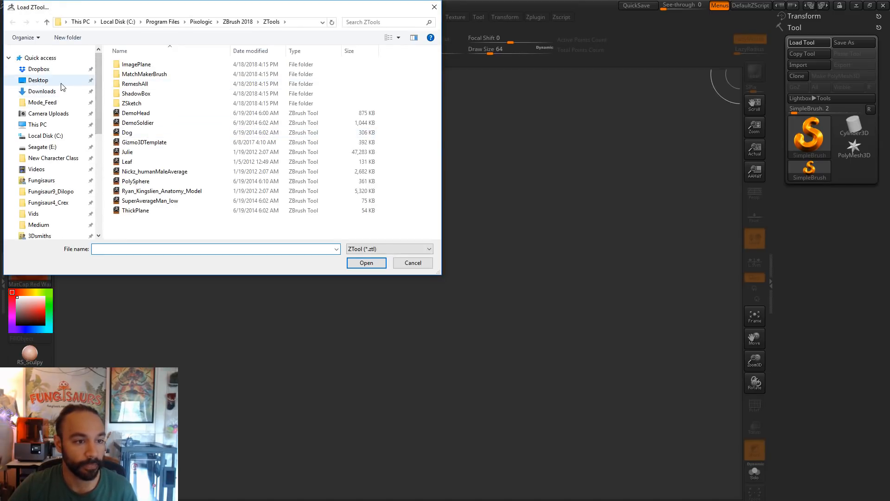
left_click(58, 81)
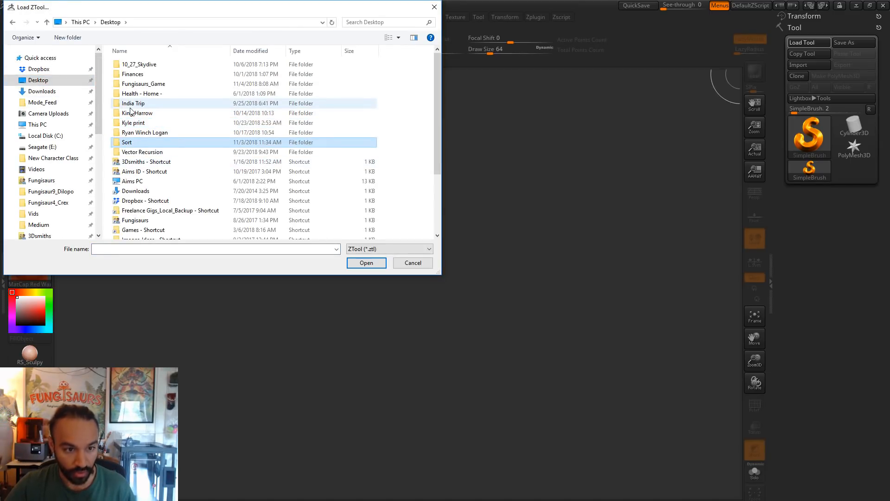
left_click(147, 132)
key("z")
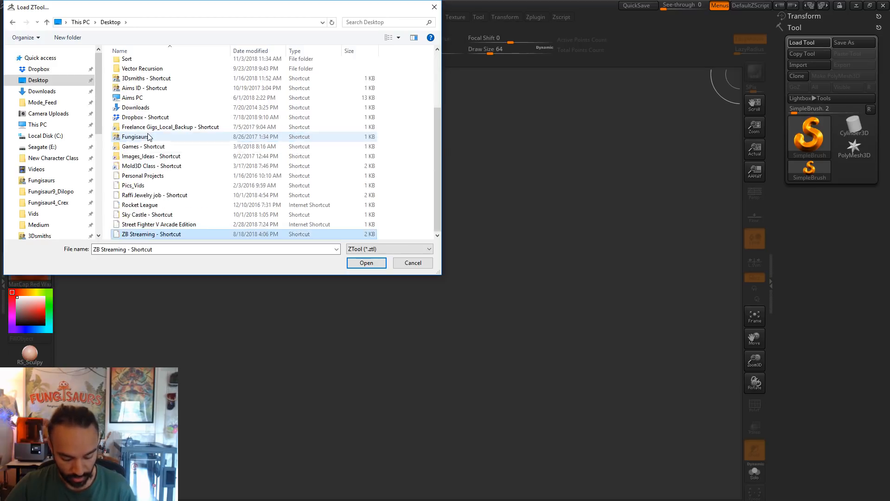
double_click(154, 236)
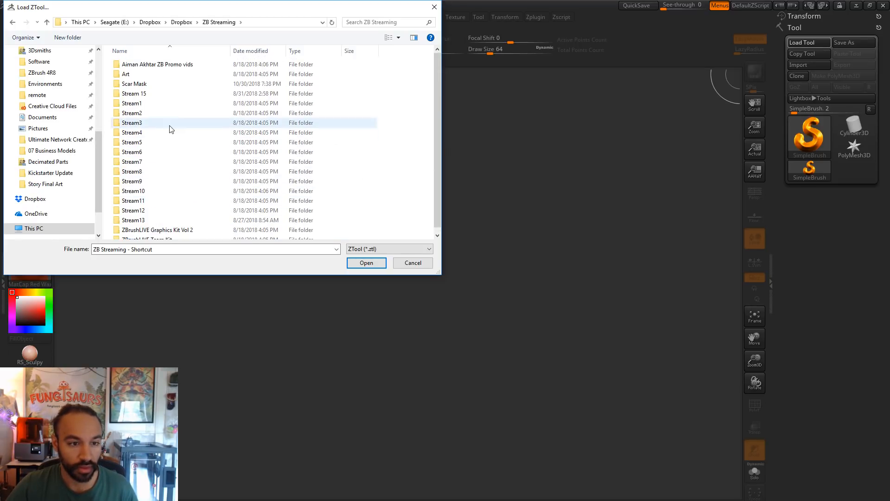
double_click(135, 84)
left_click(245, 74)
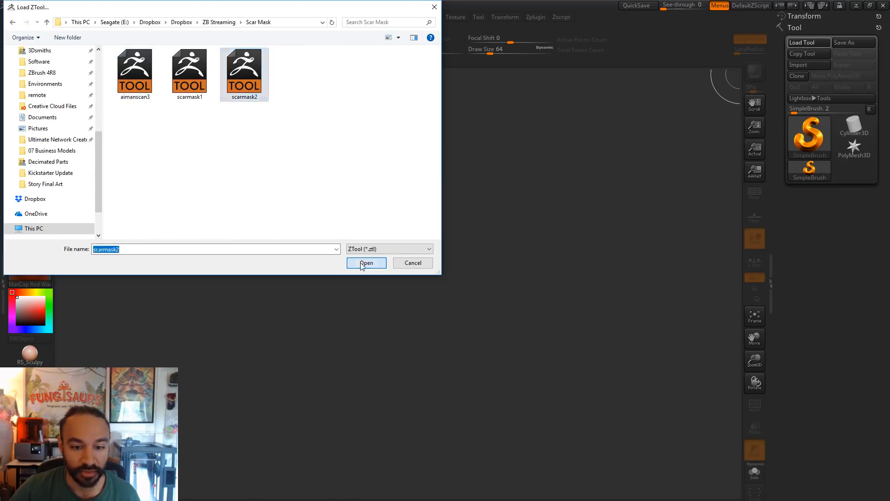
left_click(366, 263)
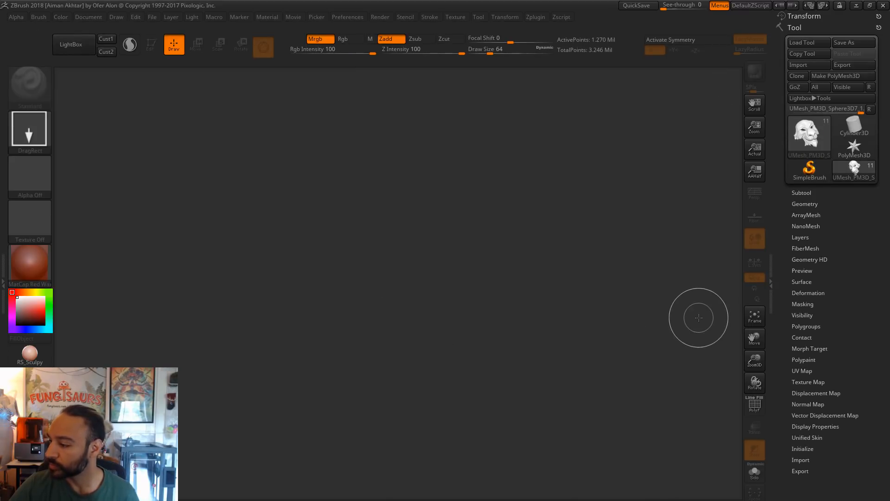
left_click_drag(378, 299, 400, 486)
Enter Edit mode, apply the RS_Sculpy material, and turn on AAHalf display
left_click(151, 45)
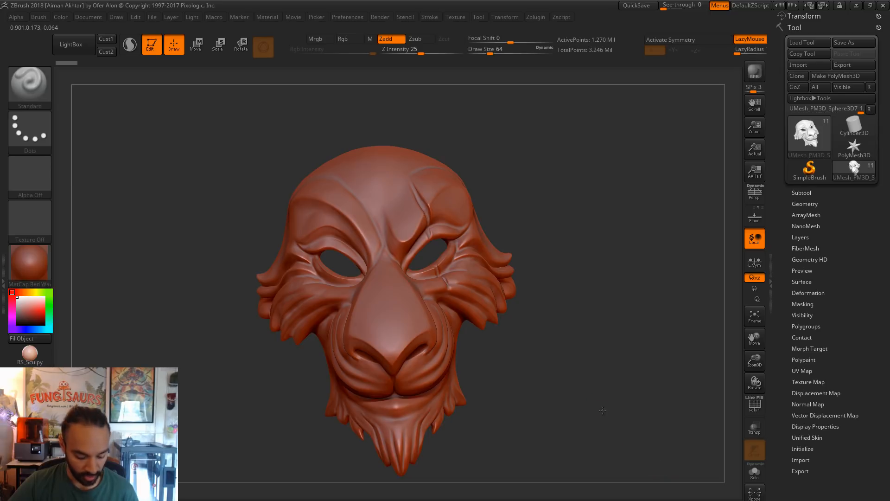
left_click_drag(602, 415, 596, 404)
left_click(36, 350)
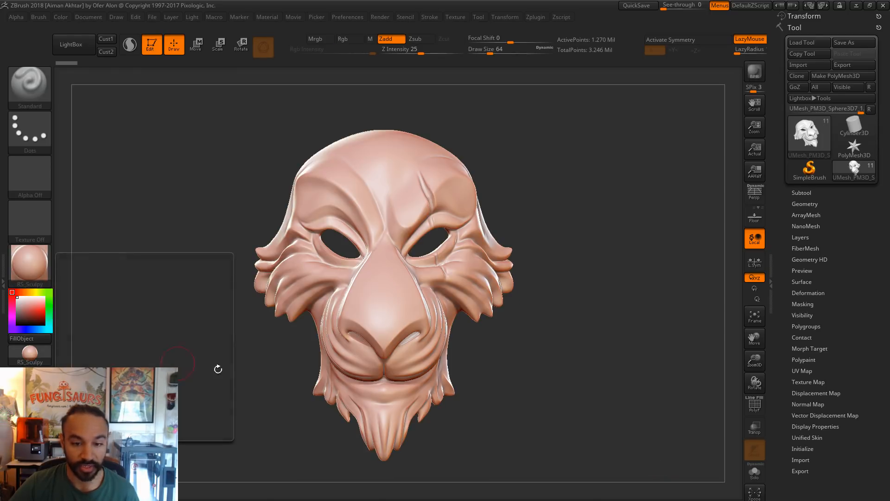
left_click(755, 173)
mouse_move(628, 247)
left_mouse_down("alt")
mouse_move(539, 322)
mouse_move(566, 377)
mouse_move(558, 377)
left_mouse_up("alt")
Orbit around the mask to inspect its hollow interior, eye holes and cheek slits
left_click_drag(528, 442, 845, 451)
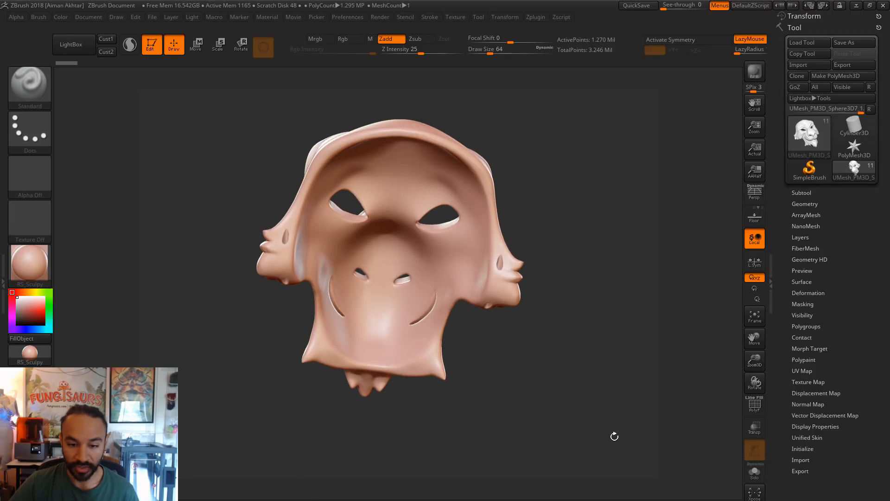
left_click_drag(614, 435, 723, 454, "alt")
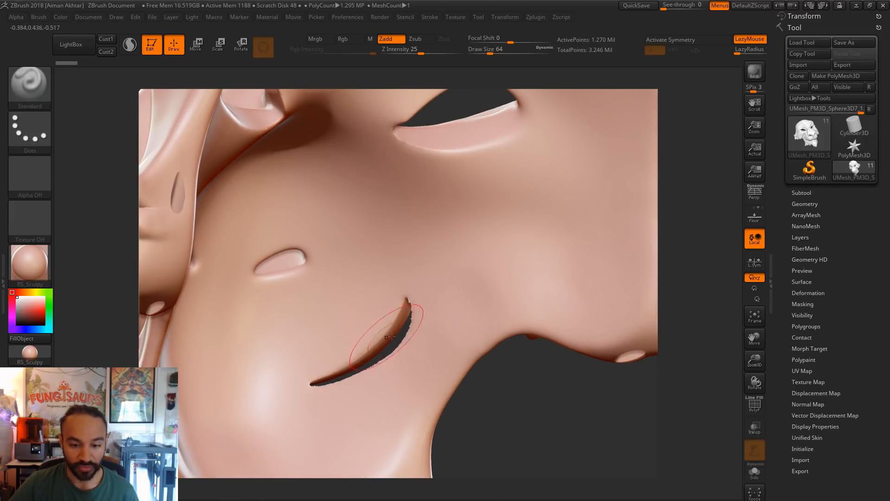
mouse_move(540, 438)
left_mouse_down()
mouse_move(514, 433)
mouse_move(377, 357)
left_mouse_up()
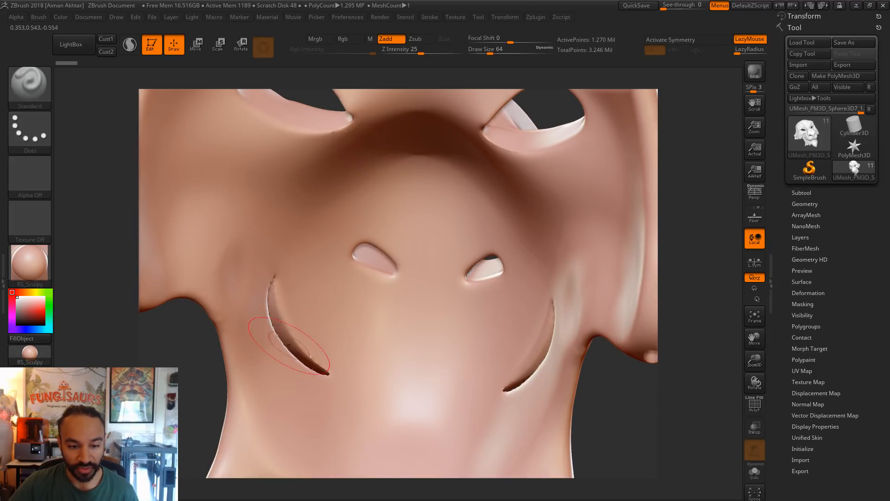
left_click_drag(609, 415, 473, 368)
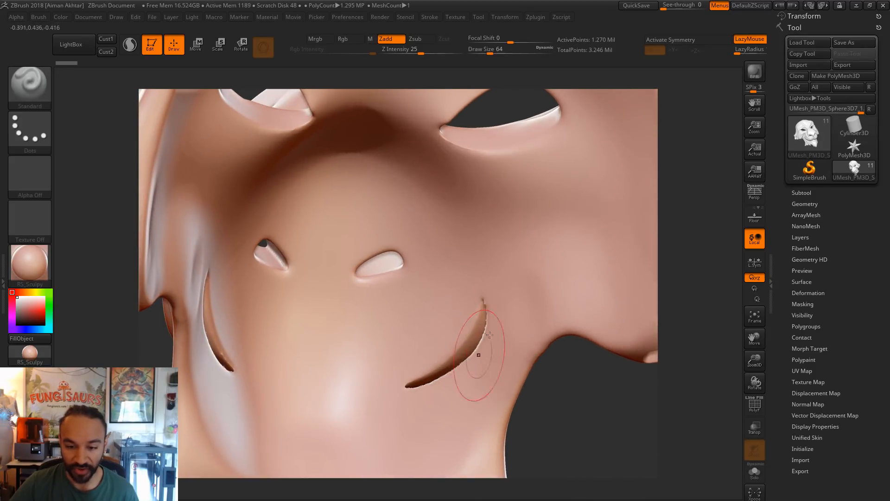
mouse_move(563, 398)
left_mouse_down()
mouse_move(546, 403)
mouse_move(558, 452)
mouse_move(565, 334)
left_mouse_up()
key("f")
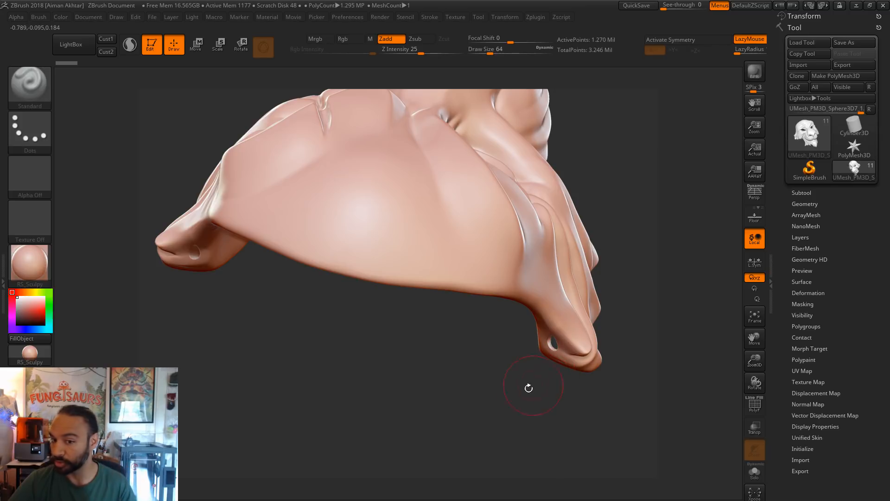
left_click_drag(529, 388, 573, 365)
Select the scarmask2 head scan in the Subtool list and turn on Solo
left_click_drag(601, 405, 529, 411)
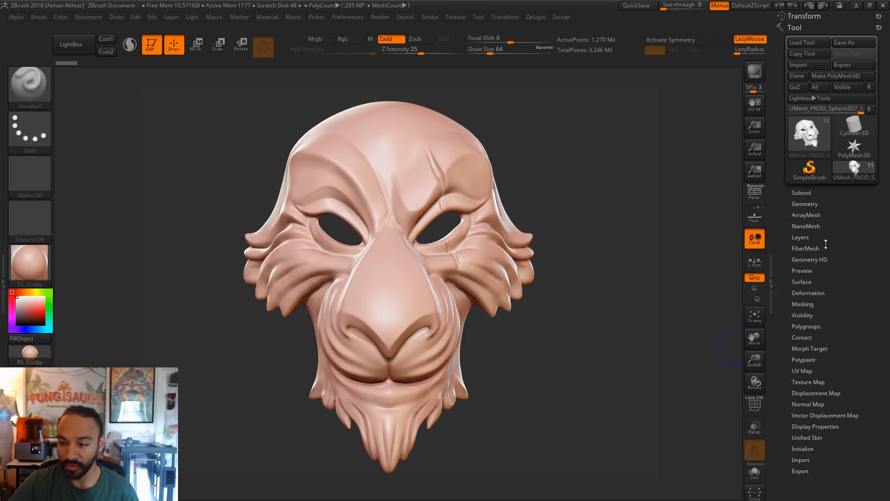
left_click(809, 193)
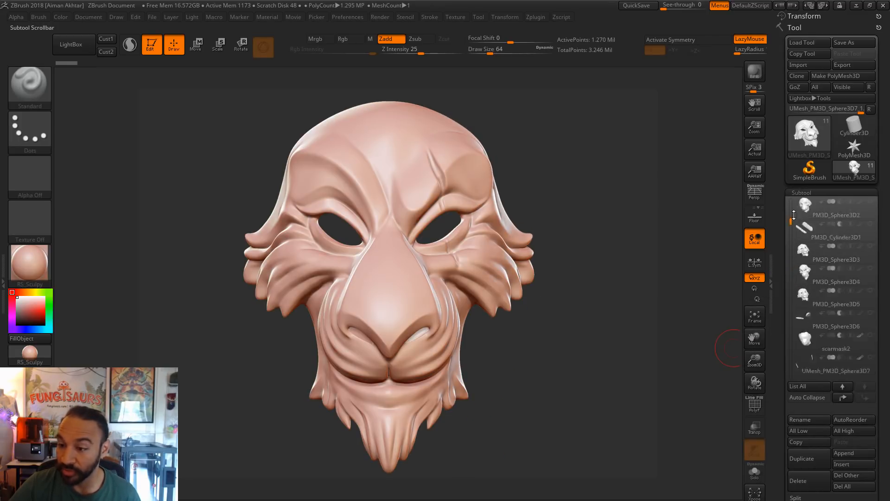
left_click(809, 207)
left_click(754, 473)
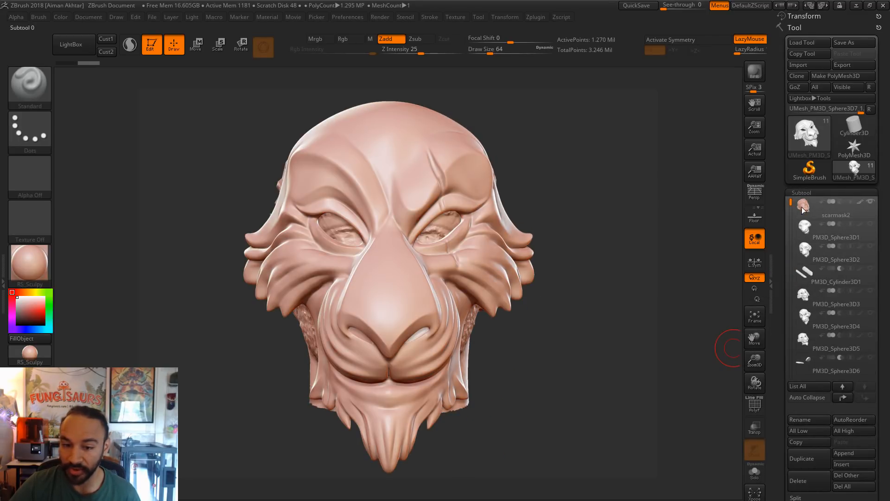
left_click(755, 473)
left_click_drag(575, 422, 570, 393)
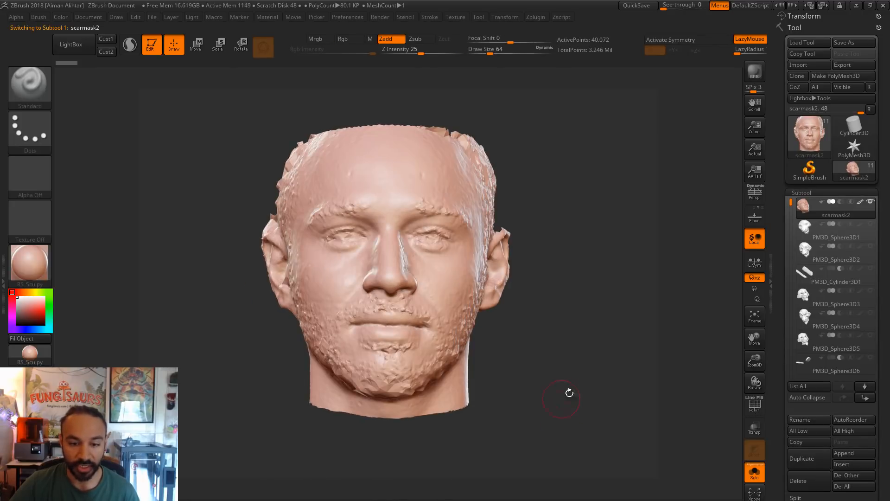
Turn Solo off, unhide and select UMesh_PM3D_Sphere3D7_1, then solo it
left_click(755, 474)
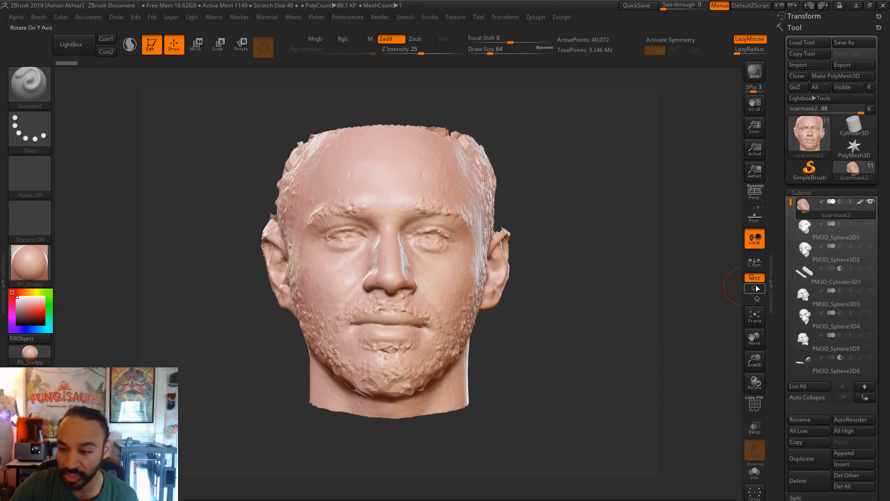
left_click_drag(792, 204, 803, 293)
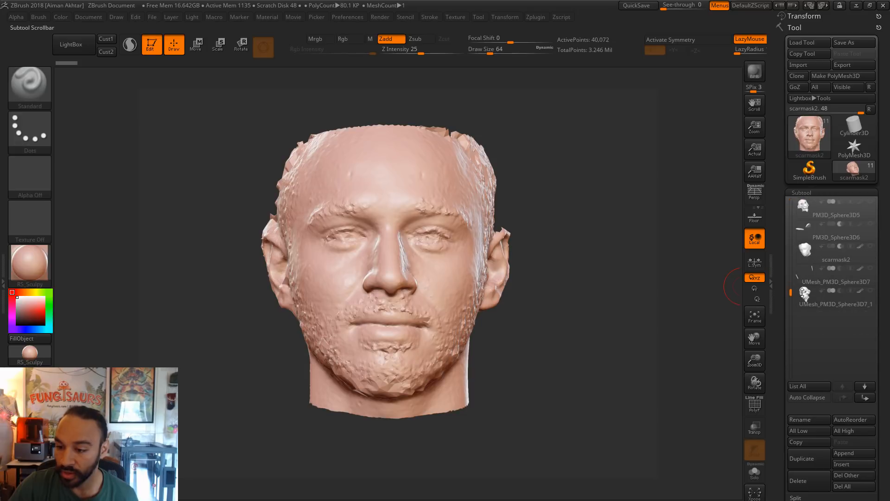
left_click(872, 292)
left_click_drag(593, 389, 491, 394)
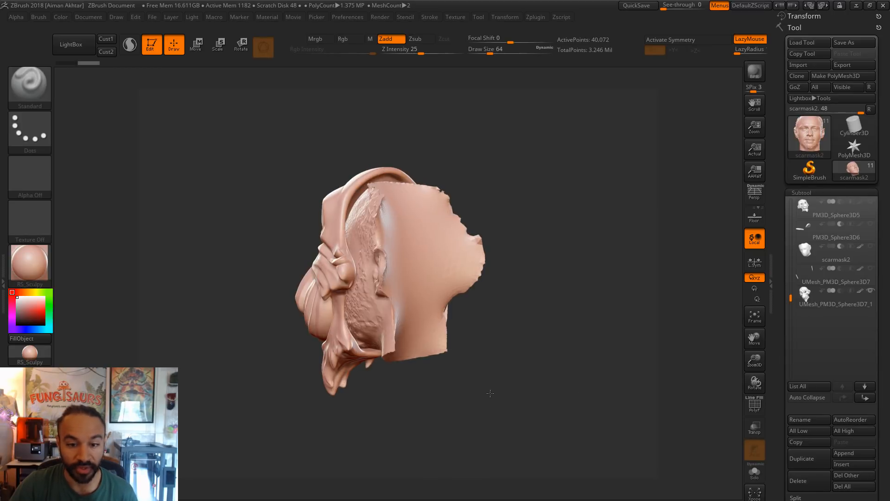
left_click(342, 215, "alt")
left_click(754, 472)
mouse_move(543, 369)
left_mouse_down()
mouse_move(443, 357)
mouse_move(542, 352)
left_mouse_up()
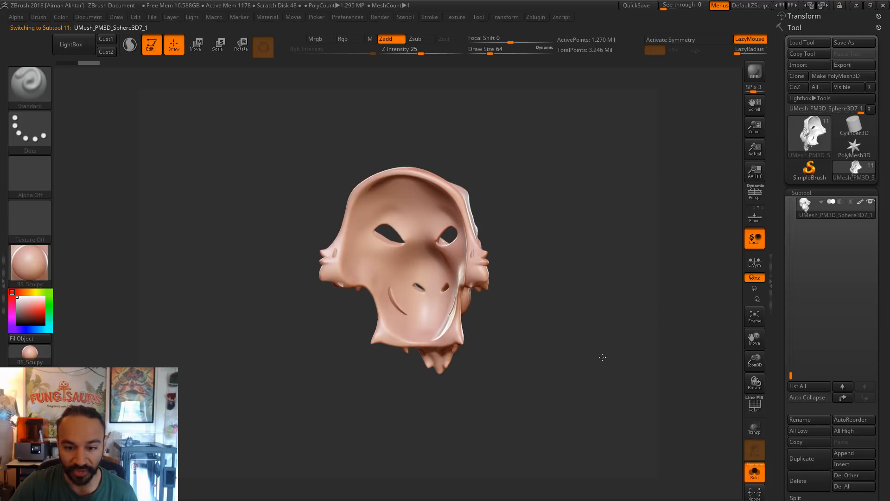
left_click_drag(603, 357, 624, 413)
left_click_drag(560, 383, 517, 352)
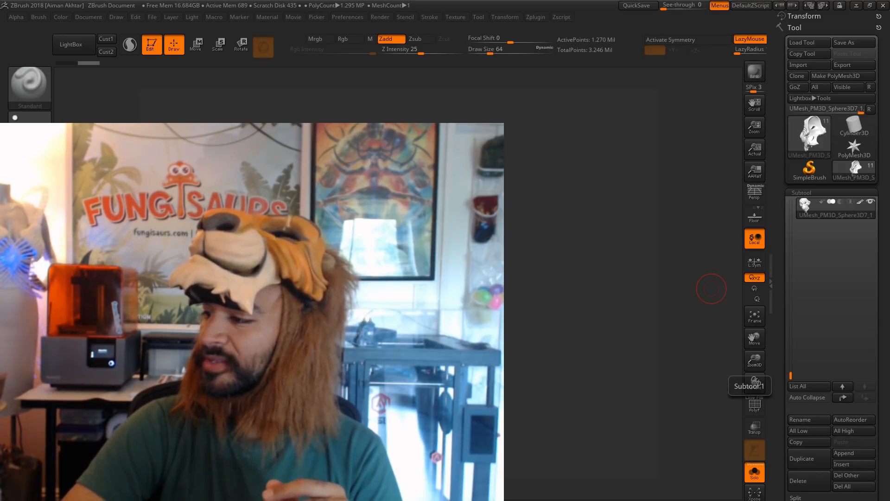
Browse the Facebook post's photos of the worn lion mask, going forward a photo and back
key("alt+Tab")
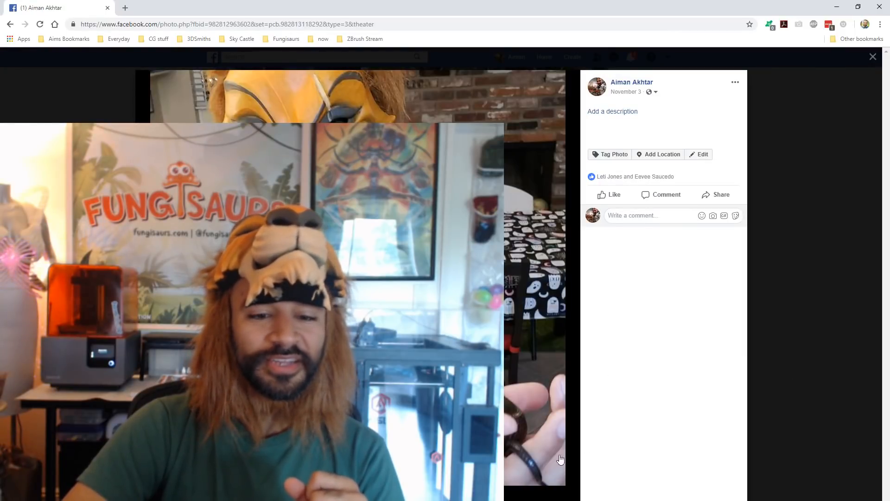
mouse_move(464, 361)
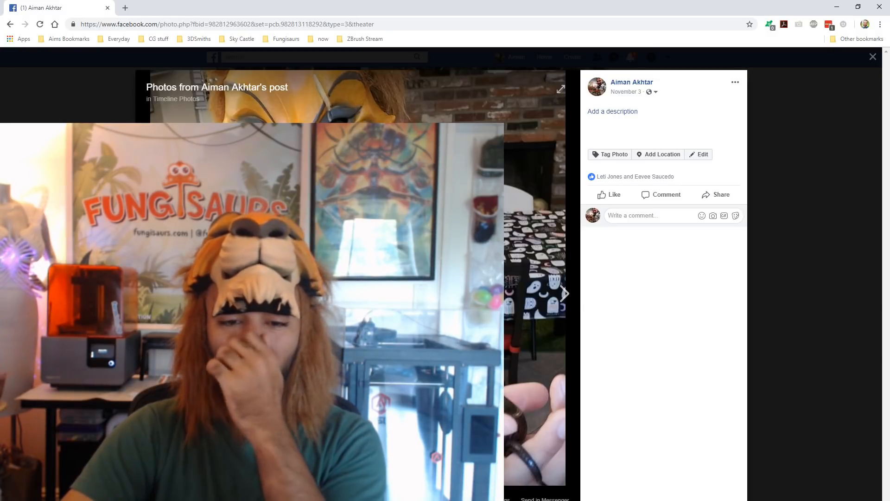
left_click(565, 293)
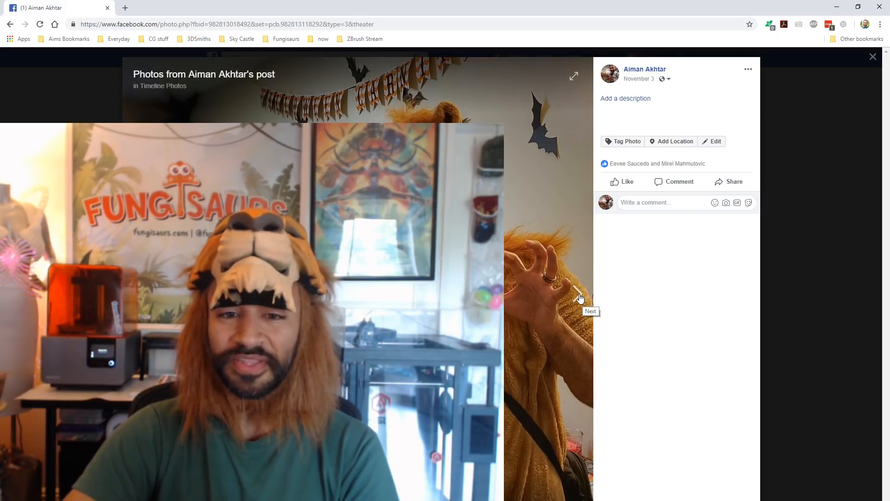
left_click(836, 7)
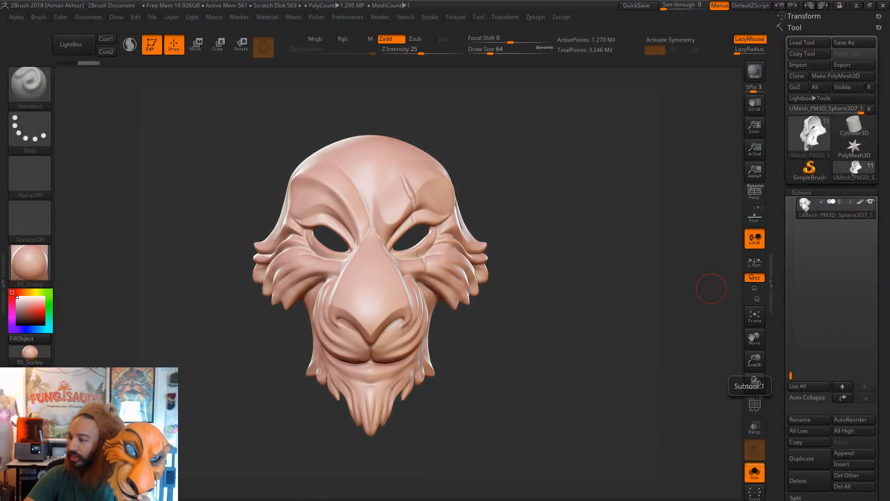
key("alt+Tab")
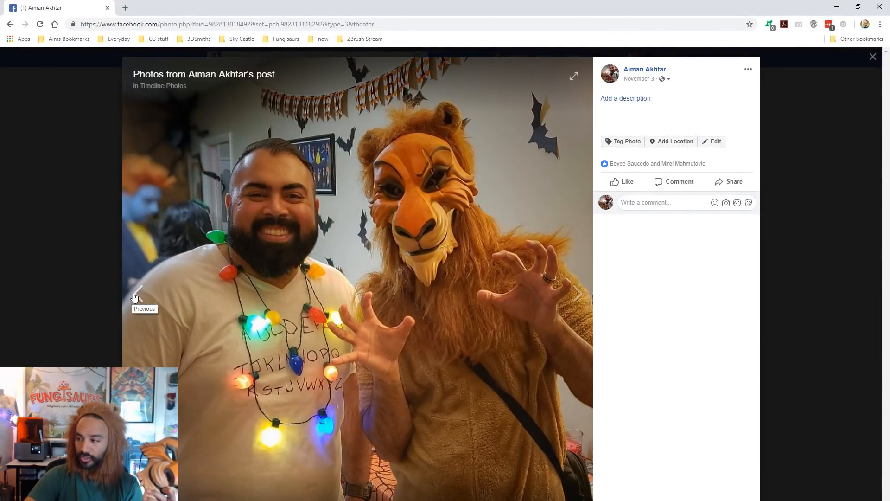
left_click(136, 294)
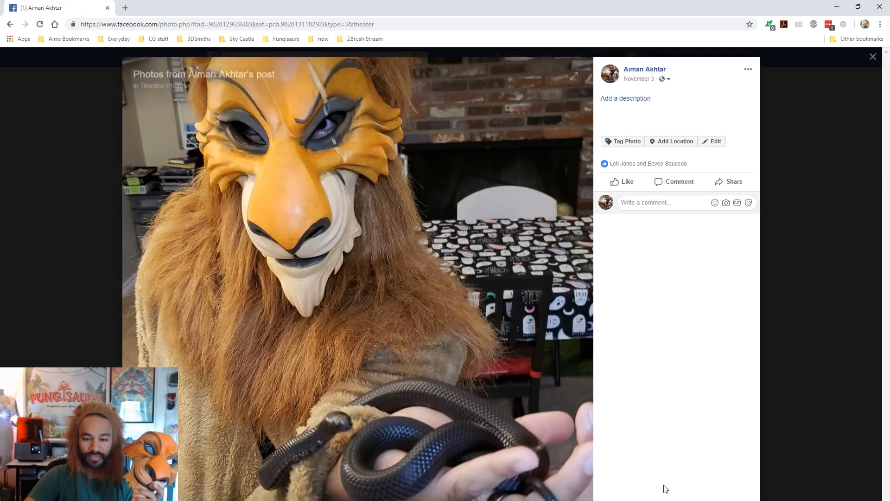
Close the Facebook photo viewer and the Chrome window to return to the lion mask sculpt
left_click(796, 185)
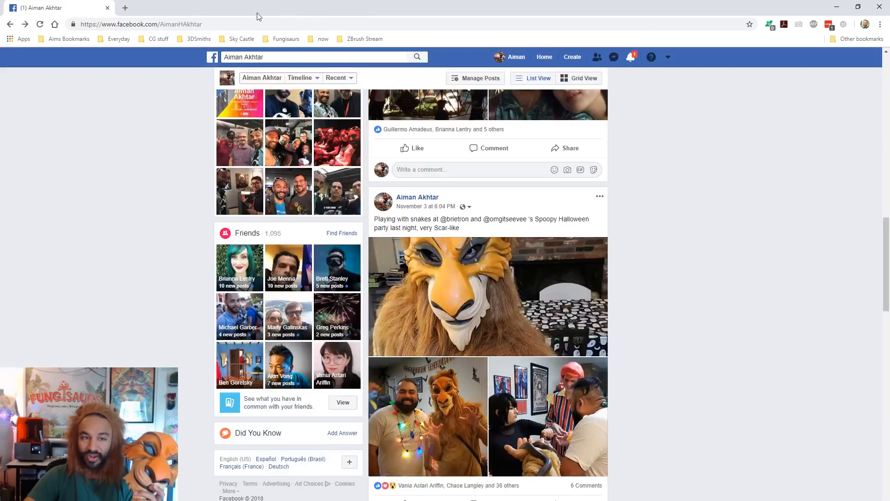
left_click(880, 7)
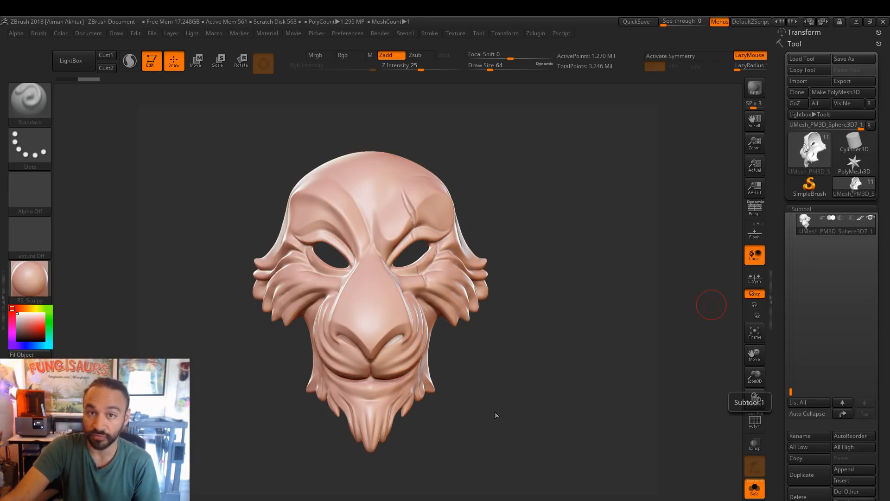
Orbit the lion mask to inspect its hollow back, then select SimpleBrush in the Tool palette
left_click_drag(521, 429, 538, 446)
left_click_drag(500, 341, 718, 306)
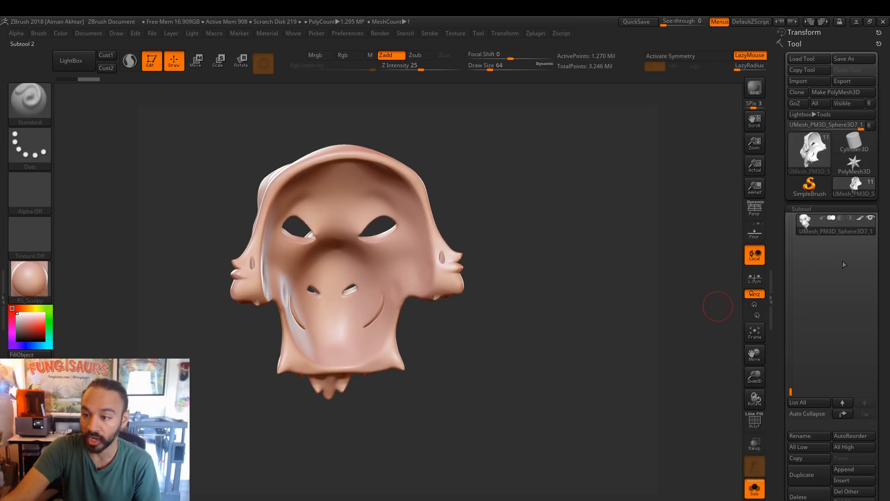
mouse_move(541, 293)
left_mouse_down()
mouse_move(492, 296)
mouse_move(551, 297)
left_mouse_up()
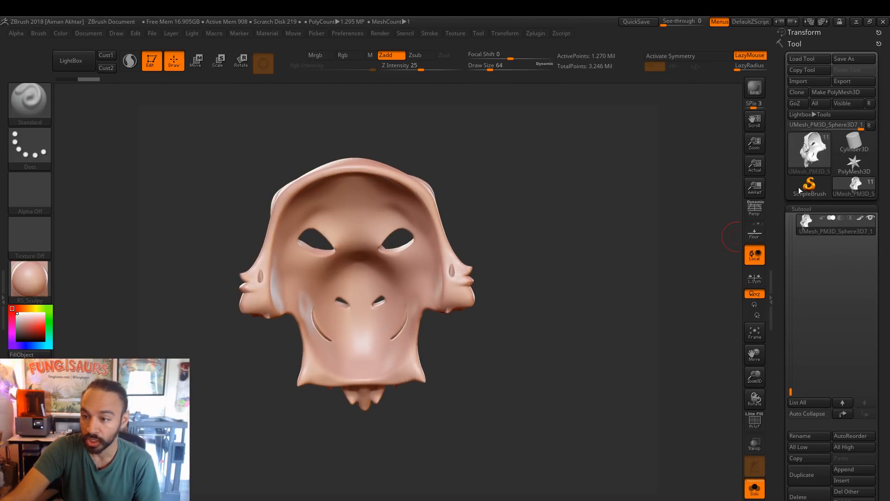
left_click(810, 186)
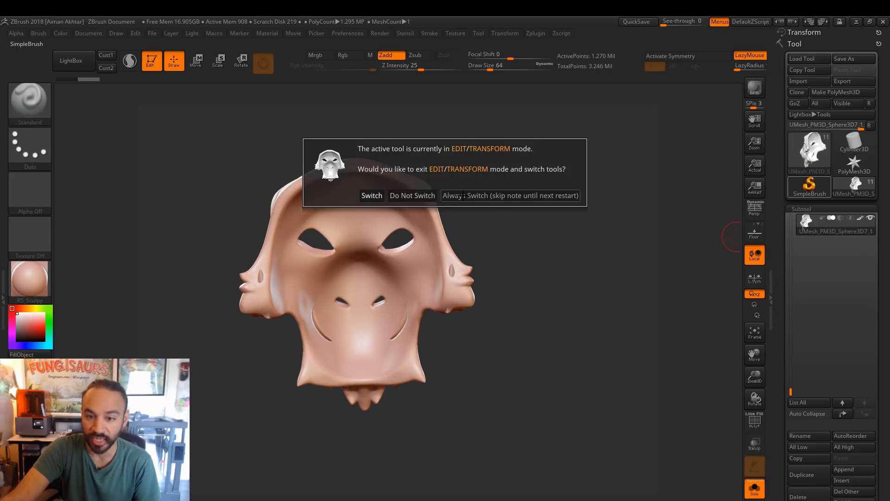
Draw a Cylinder3D on a cleared canvas and put it in edit mode
left_click(510, 195)
left_click(854, 144)
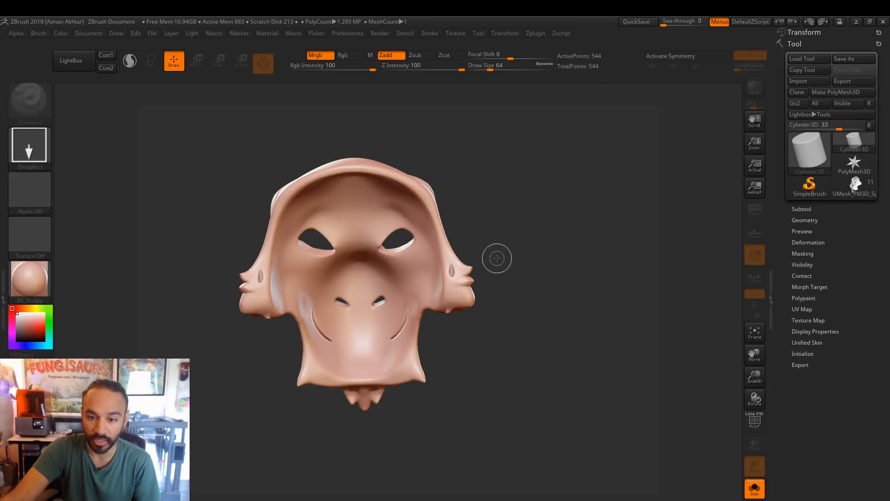
left_click_drag(497, 258, 552, 297)
key("t")
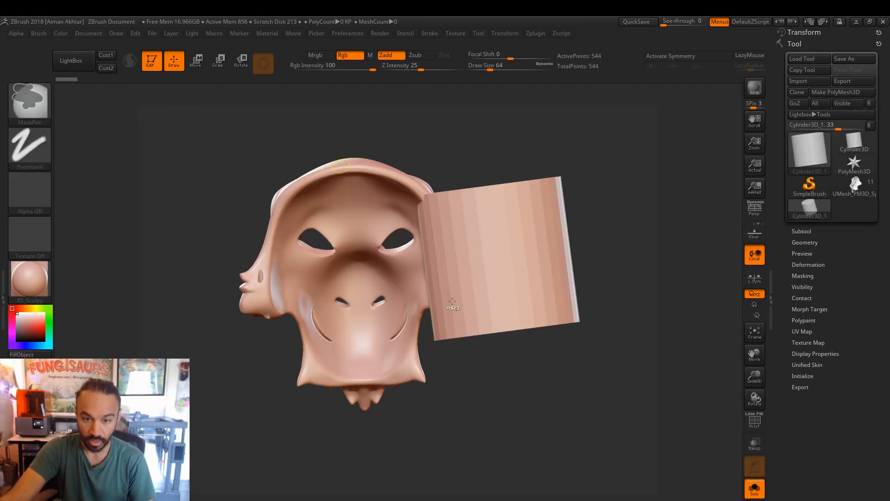
key("ctrl+n")
mouse_move(563, 412)
left_mouse_down()
mouse_move(594, 407)
mouse_move(551, 408)
mouse_move(551, 421)
left_mouse_up()
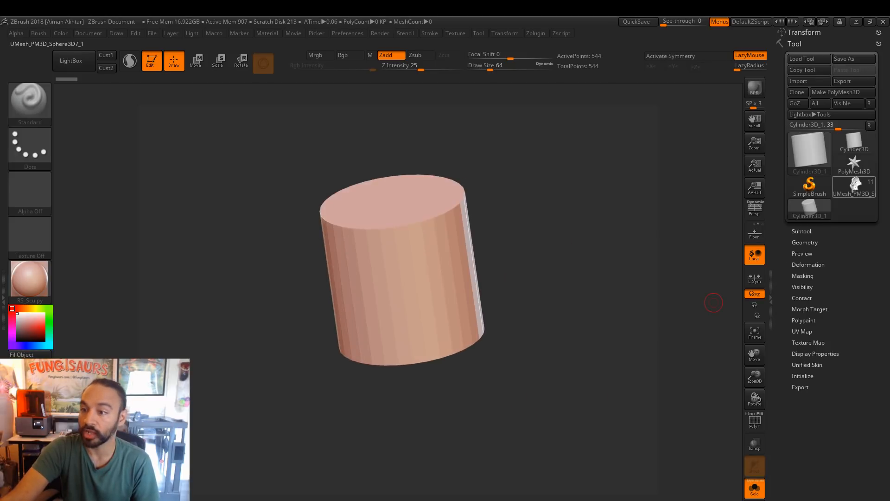
Convert the cylinder to a PolyMesh3D and subdivide it in the Geometry options
left_click(820, 89)
left_click(804, 242)
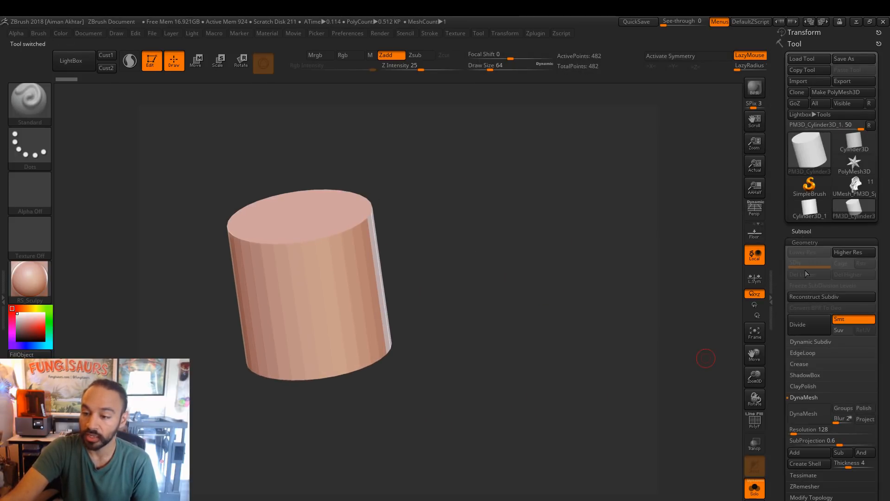
left_click(805, 322)
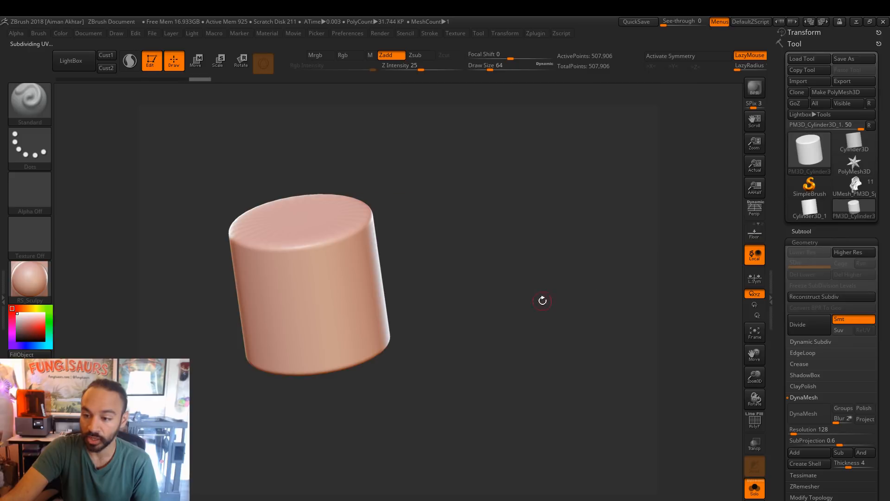
left_click_drag(541, 300, 711, 362, "shift")
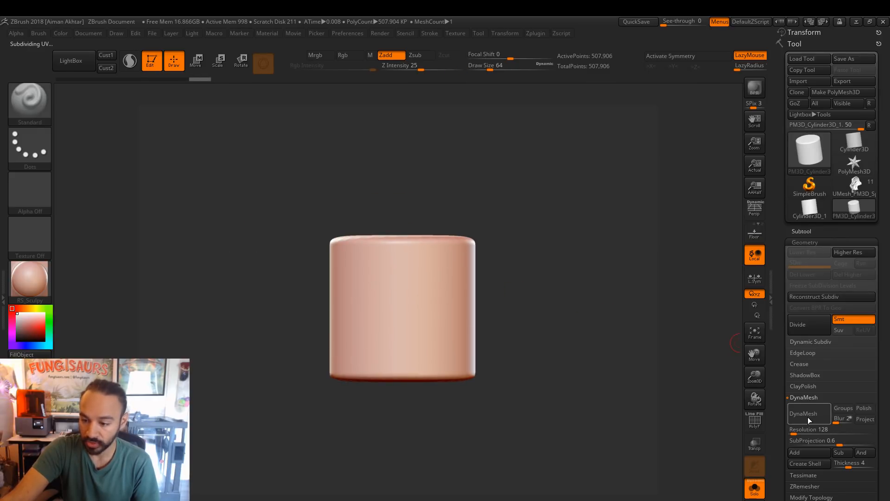
left_click_drag(542, 370, 542, 418)
Smooth the top of the cylinder with a size-525 Smooth brush
key("s")
left_click_drag(455, 282, 492, 288)
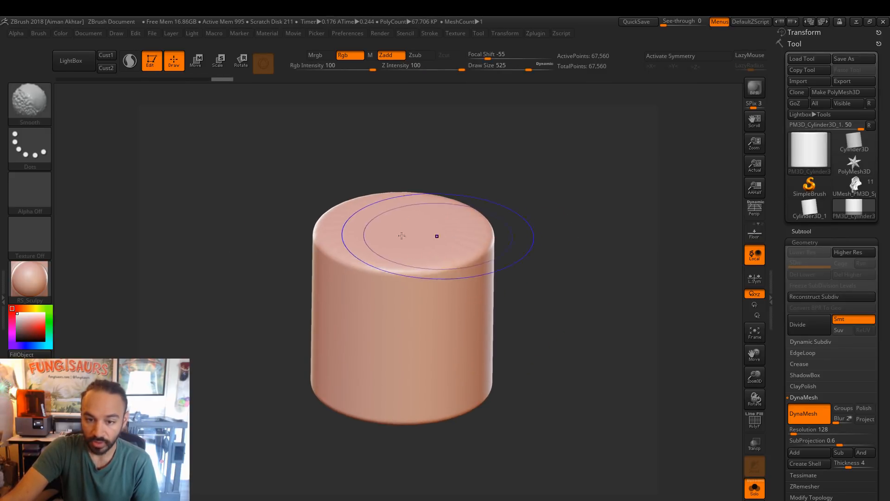
left_click_drag(438, 236, 415, 236, "shift")
right_click_drag(415, 236, 459, 295)
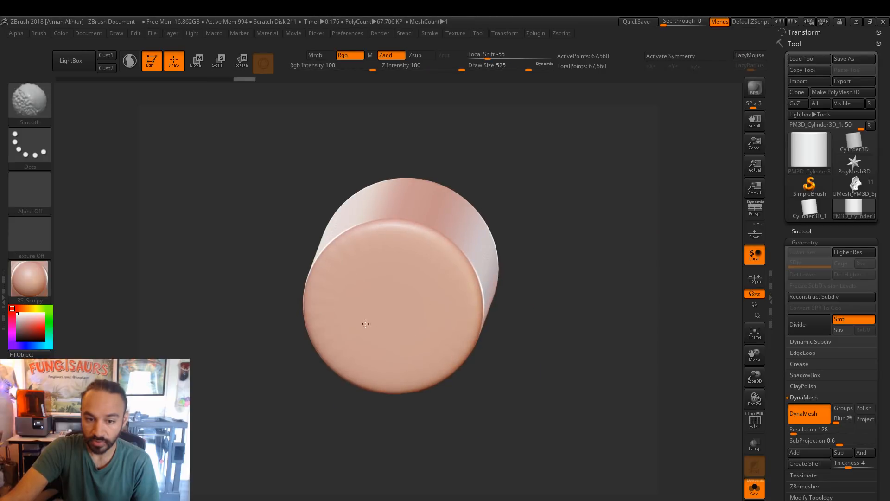
mouse_move(365, 323)
right_mouse_down()
mouse_move(557, 294)
mouse_move(541, 358)
mouse_move(522, 363)
mouse_move(413, 322)
right_mouse_up()
Pull the cylinder's upper edge out into a tapered spout using brush size 620
key("s")
left_click(384, 301)
left_click_drag(381, 303, 507, 274)
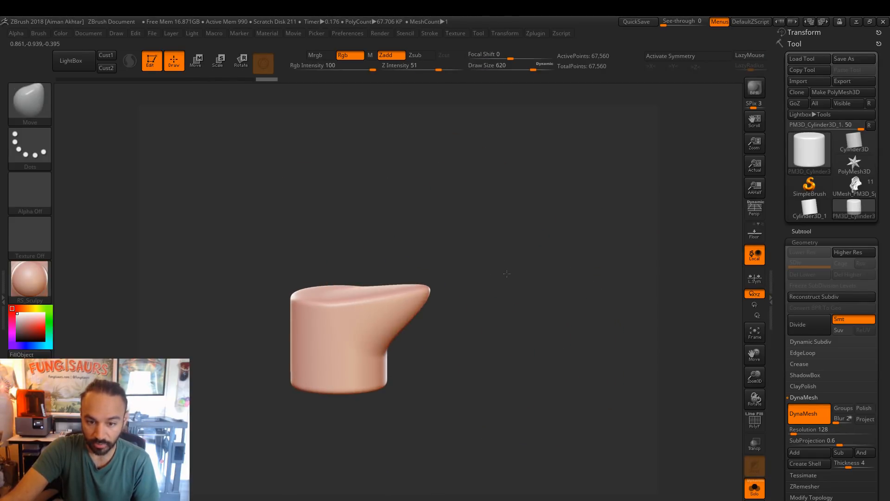
mouse_move(539, 364)
right_mouse_down()
mouse_move(509, 397)
mouse_move(580, 373)
mouse_move(567, 421)
mouse_move(546, 358)
mouse_move(582, 359)
right_mouse_up()
Enable Display Properties > Double to inspect the open shell, then unhide all polygons
left_click_drag(229, 151, 609, 313, "ctrl+shift")
left_click_drag(617, 334, 677, 417)
scroll(834, 346, "down", 8)
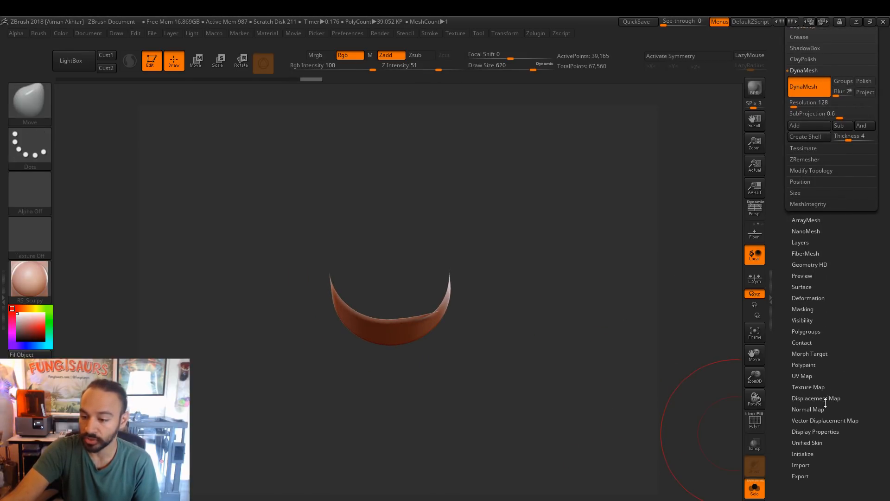
left_click(832, 431)
left_click(799, 170)
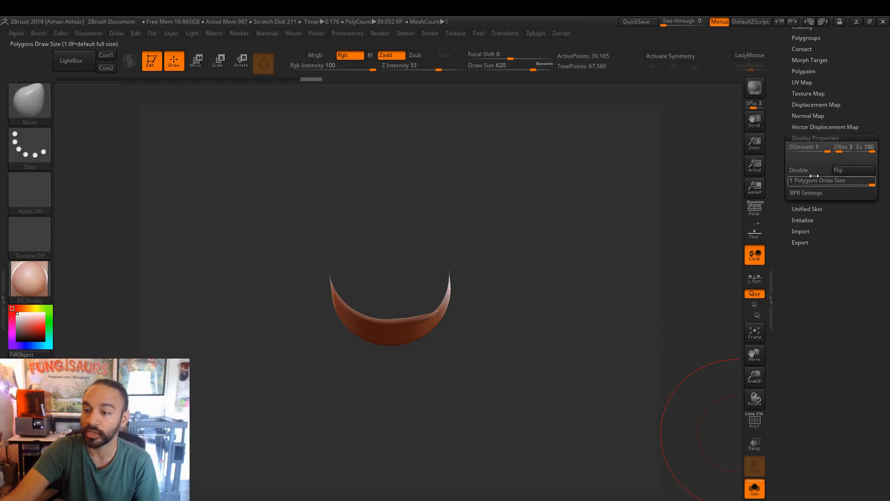
left_click_drag(533, 297, 550, 280)
mouse_move(561, 334)
left_mouse_down()
mouse_move(598, 378)
mouse_move(537, 332)
mouse_move(554, 301)
left_mouse_up()
left_click(519, 364, "ctrl+shift")
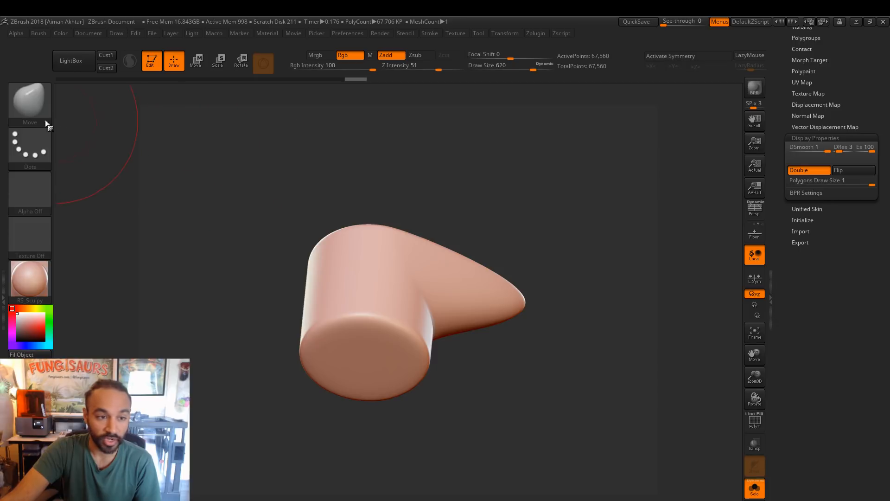
Pick the IMM PrimitivesH brush and test-insert a small cylinder on the end cap, then undo
left_click(17, 117)
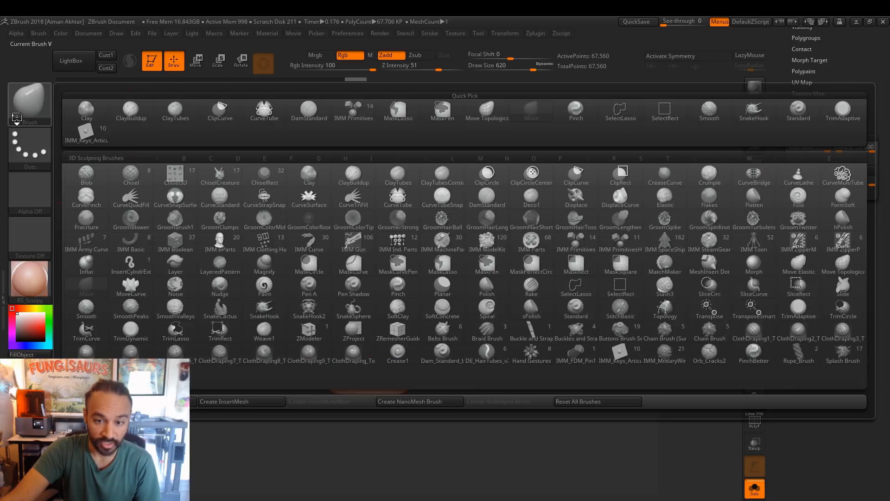
left_click(620, 249)
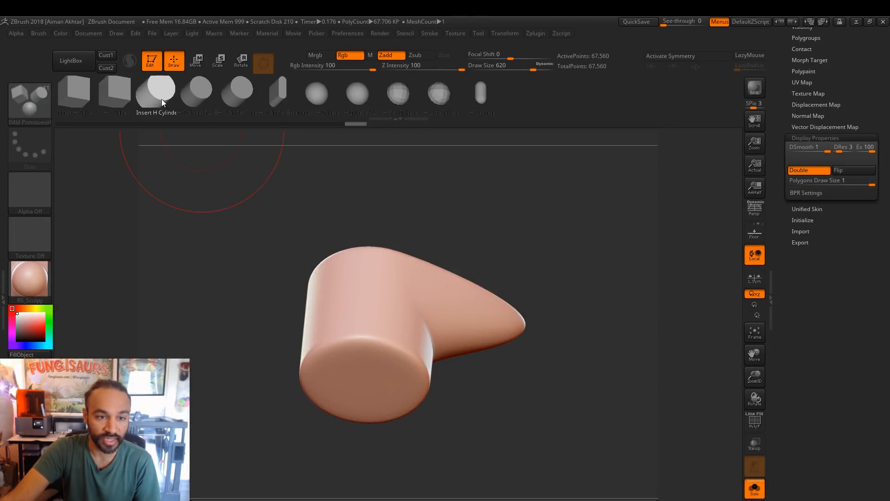
left_click_drag(523, 426, 368, 322)
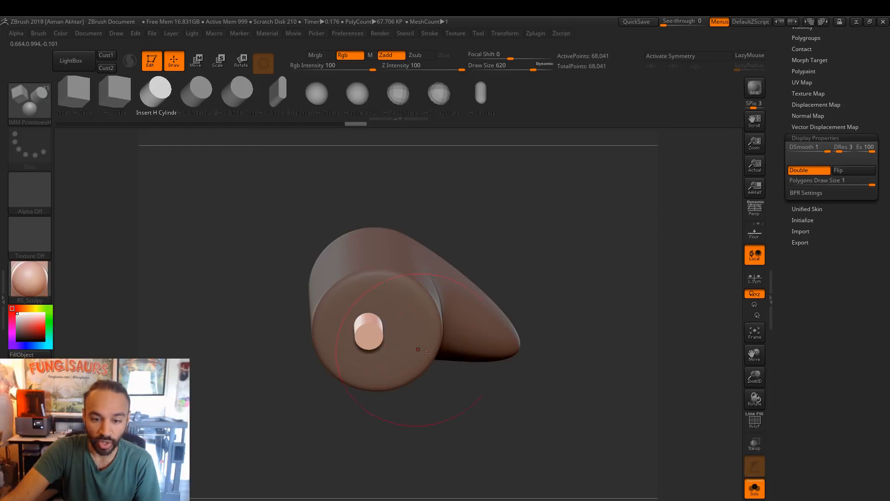
left_click_drag(464, 418, 488, 433)
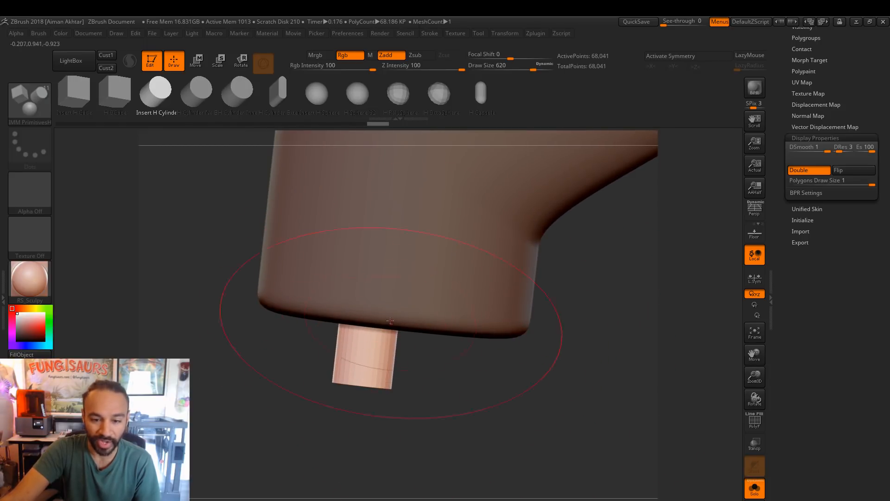
key("ctrl+z")
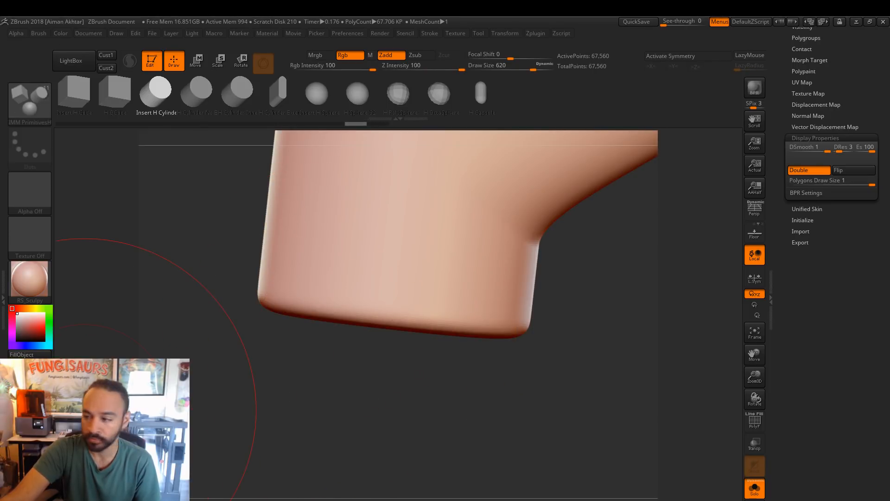
Adjust the insert brush's depth settings and retry placing the small cylinder in the model's base
left_click(38, 33)
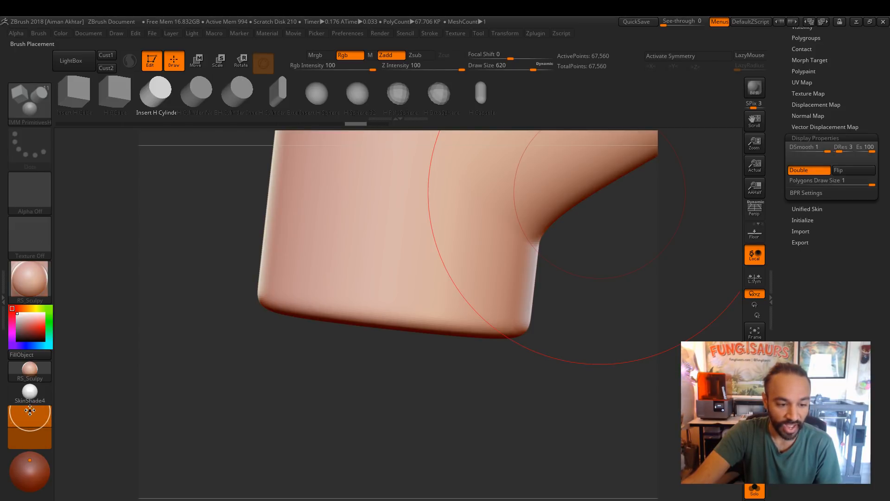
left_click_drag(354, 416, 388, 345)
left_click_drag(533, 377, 521, 437)
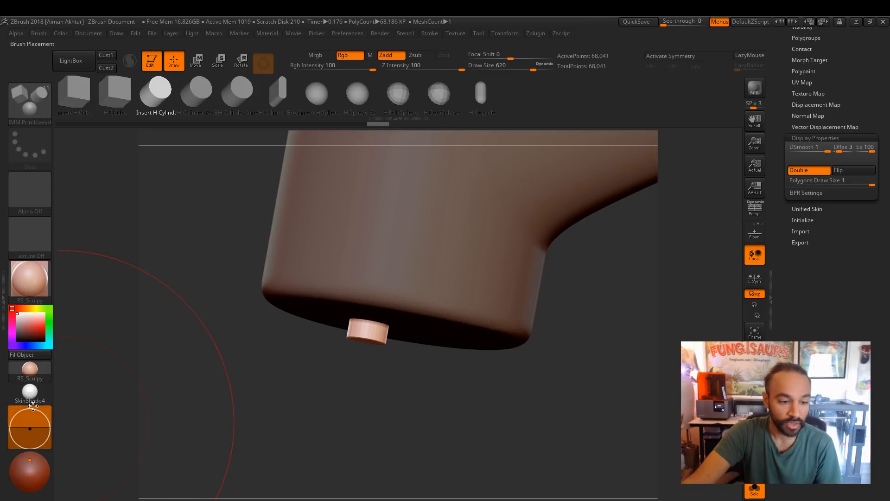
left_click(36, 33)
mouse_move(111, 408)
left_mouse_down()
mouse_move(118, 363)
mouse_move(64, 323)
left_mouse_up()
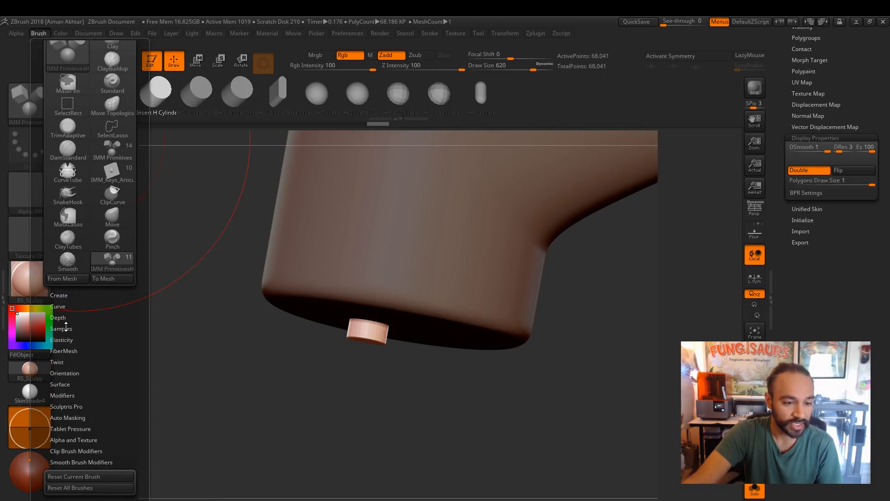
left_click(67, 313)
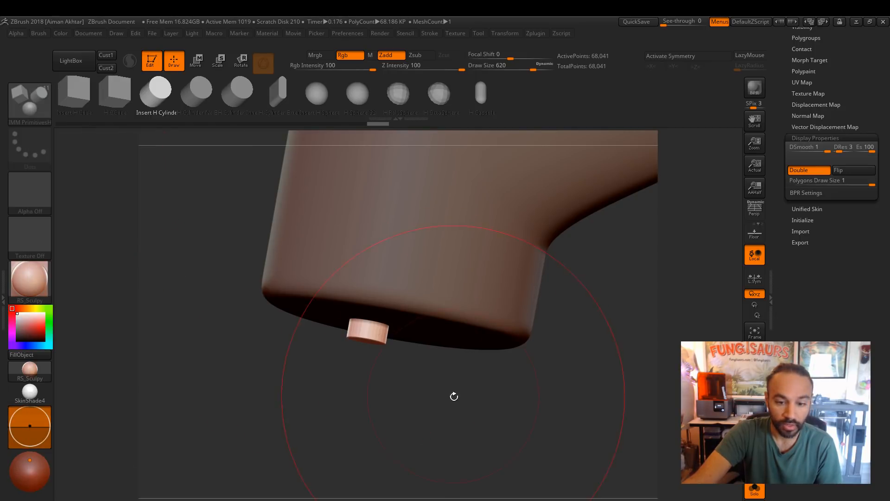
mouse_move(453, 396)
left_mouse_down()
mouse_move(374, 372)
mouse_move(402, 357)
mouse_move(361, 322)
mouse_move(374, 330)
left_mouse_up()
key("ctrl+z")
mouse_move(496, 393)
left_mouse_down()
mouse_move(485, 366)
mouse_move(481, 407)
mouse_move(521, 414)
left_mouse_up()
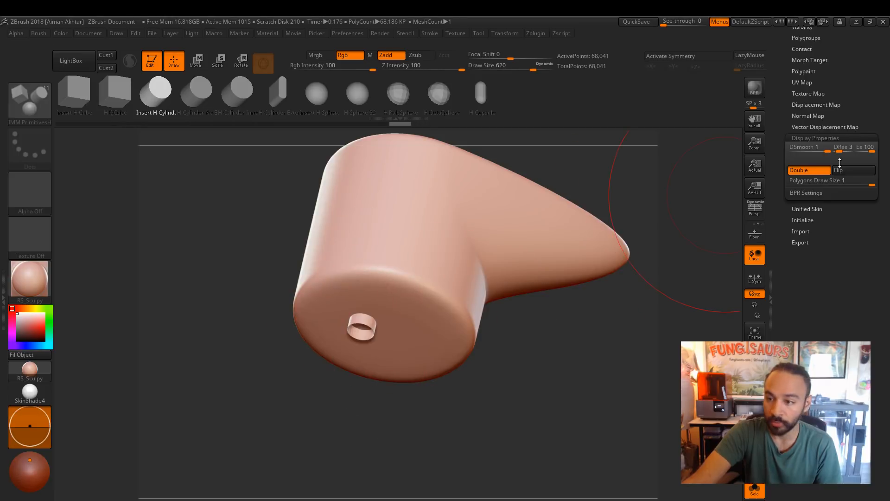
Shell the model from the Geometry options and hide part of it to check the hollow interior
scroll(840, 161, "up", 6)
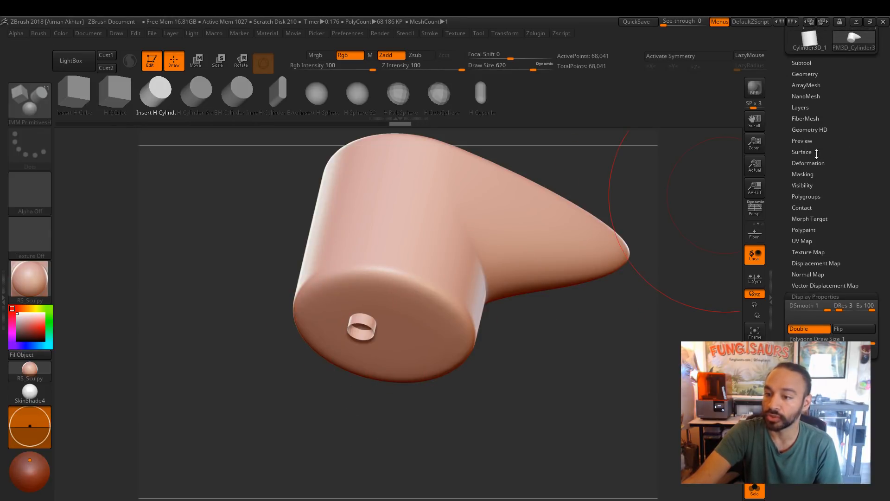
left_click_drag(805, 82, 819, 142)
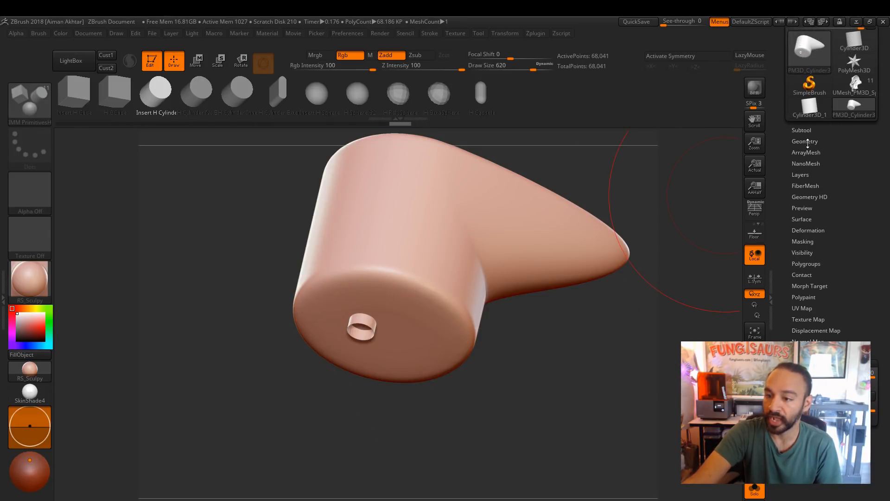
left_click(808, 141)
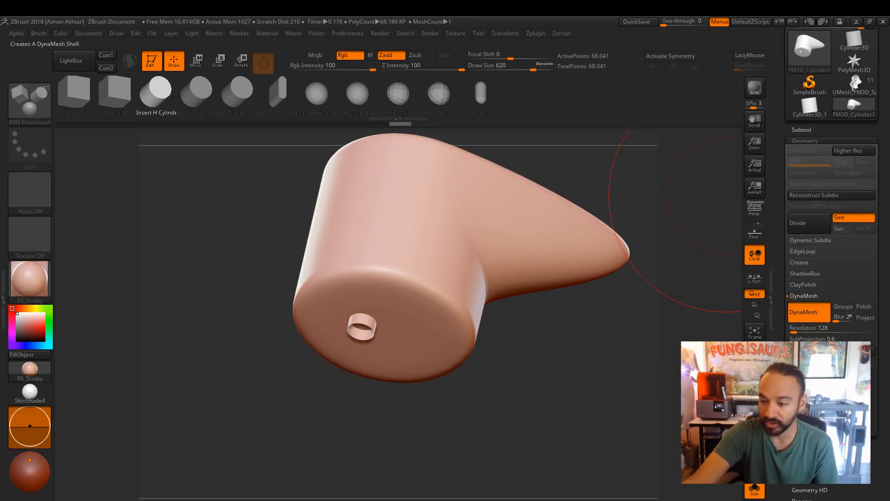
left_click_drag(546, 408, 433, 354)
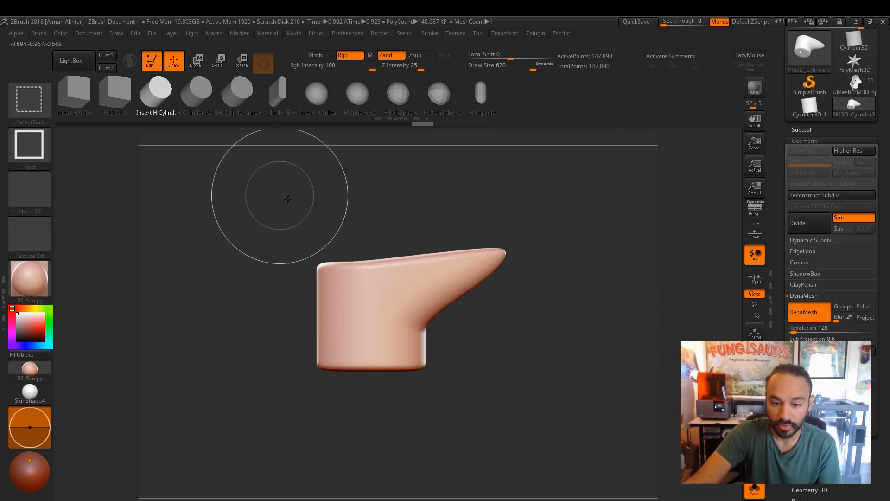
left_click_drag(281, 195, 569, 372, "ctrl+alt+shift")
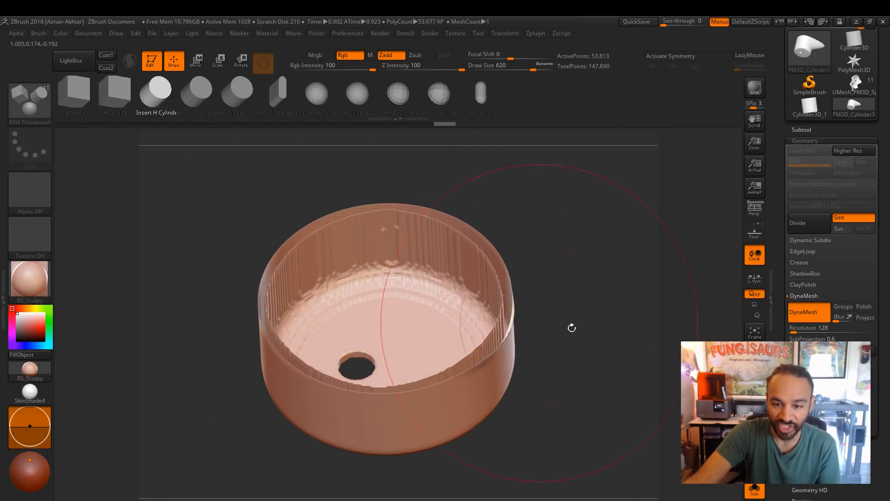
left_click_drag(571, 328, 363, 354)
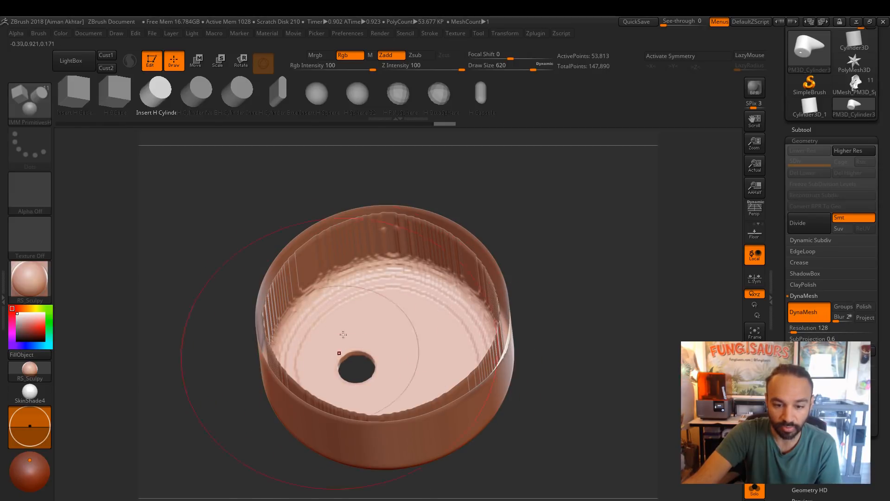
left_click(553, 385, "ctrl+shift")
left_click_drag(596, 403, 533, 380, "alt")
left_click_drag(569, 314, 566, 417, "shift")
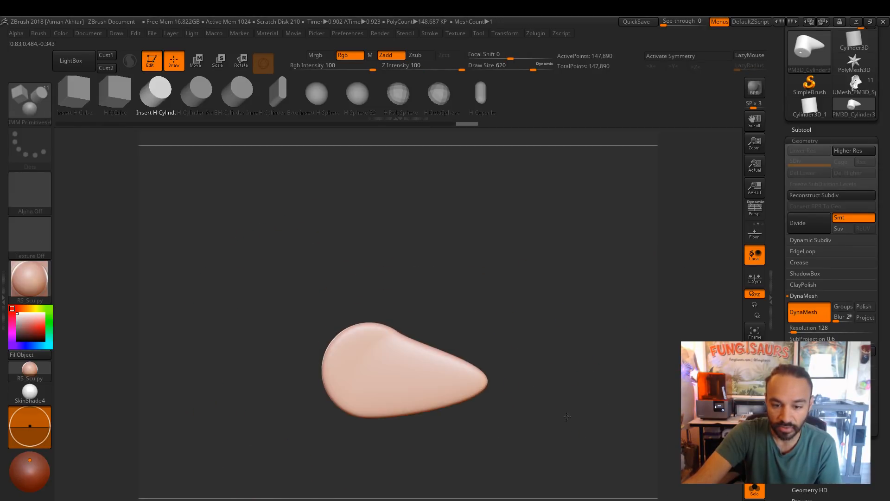
left_click_drag(290, 267, 568, 383, "ctrl+shift")
mouse_move(569, 384)
left_mouse_down()
mouse_move(560, 415)
mouse_move(539, 413)
mouse_move(525, 301)
mouse_move(557, 324)
mouse_move(606, 318)
mouse_move(566, 294)
mouse_move(563, 260)
mouse_move(583, 183)
mouse_move(572, 256)
mouse_move(577, 245)
mouse_move(593, 255)
mouse_move(538, 282)
mouse_move(469, 252)
left_mouse_up()
Turn to the underside hole and mask a ring around it, shrinking the brush to 59
mouse_move(317, 328)
left_mouse_down()
mouse_move(468, 232)
mouse_move(436, 231)
mouse_move(446, 218)
mouse_move(425, 216)
mouse_move(453, 199)
left_mouse_up()
key("s")
key("ctrl+z")
key("s")
mouse_move(452, 203)
left_mouse_down("ctrl")
mouse_move(430, 198)
mouse_move(427, 231)
mouse_move(454, 222)
mouse_move(446, 204)
mouse_move(453, 208)
left_mouse_up("ctrl")
key("ctrl+z")
key("s")
left_click_drag(668, 354, 730, 361)
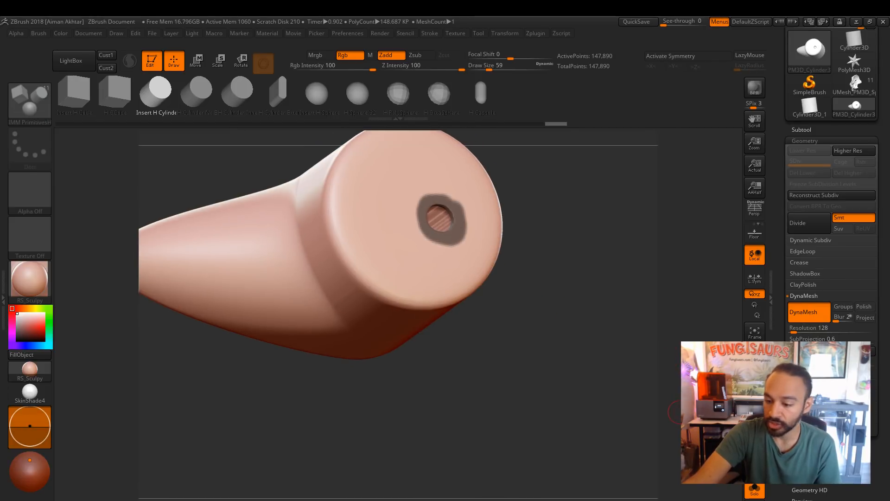
Make the masked area its own polygroup with Group Masked, clear the mask, and enable PolyFrame
left_click_drag(784, 468, 785, 409)
scroll(874, 412, "down", 5)
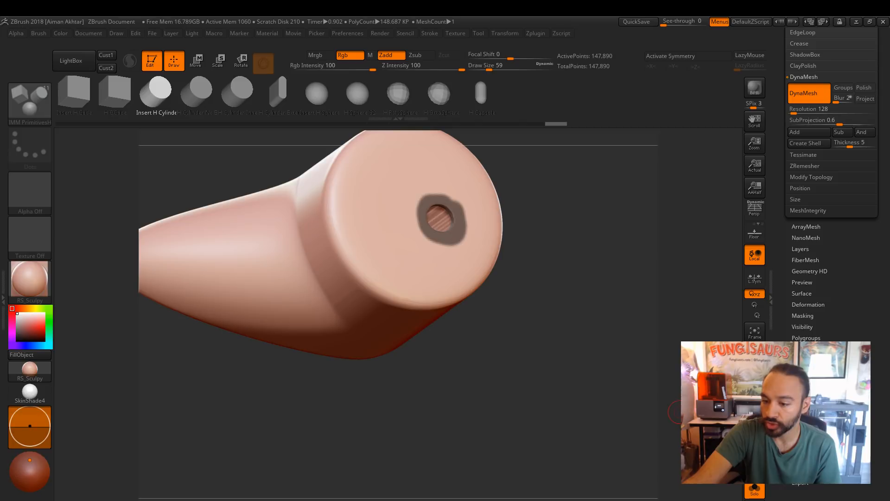
left_click(806, 337)
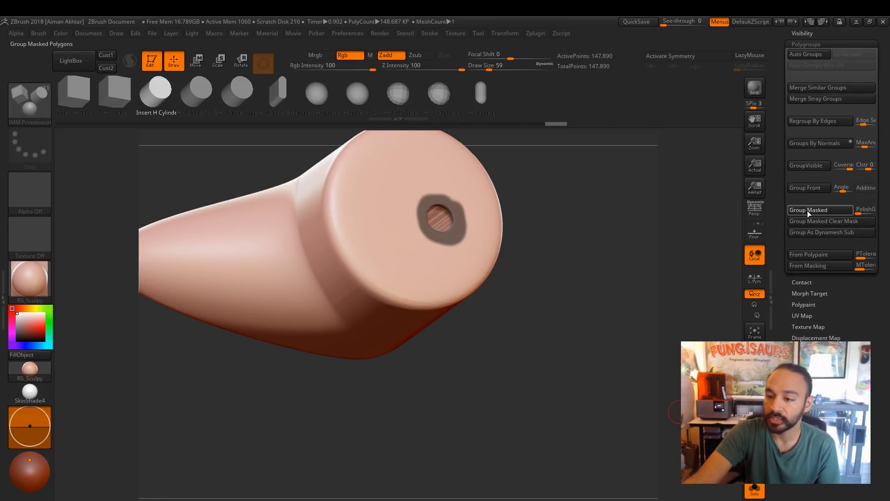
left_click(808, 212)
left_click_drag(559, 261, 581, 274, "ctrl")
left_click(480, 266, "ctrl+shift")
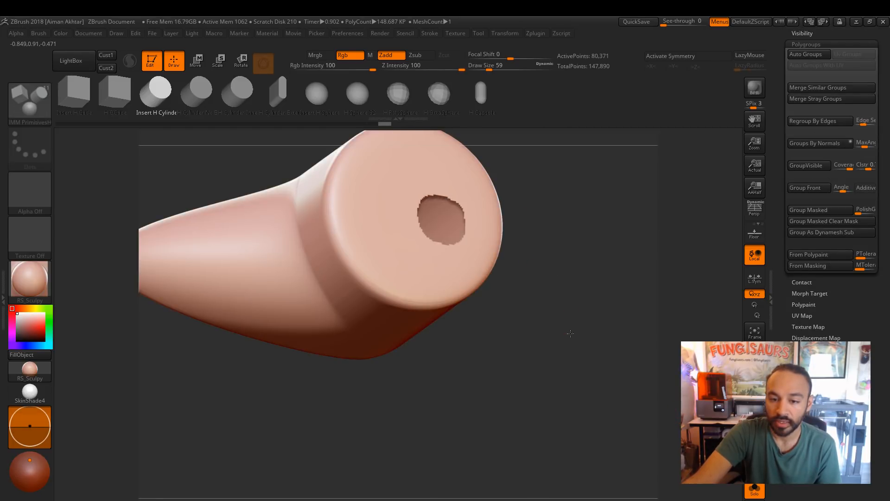
left_click(570, 333, "ctrl+shift")
left_click_drag(570, 334, 477, 253)
key("shift+f")
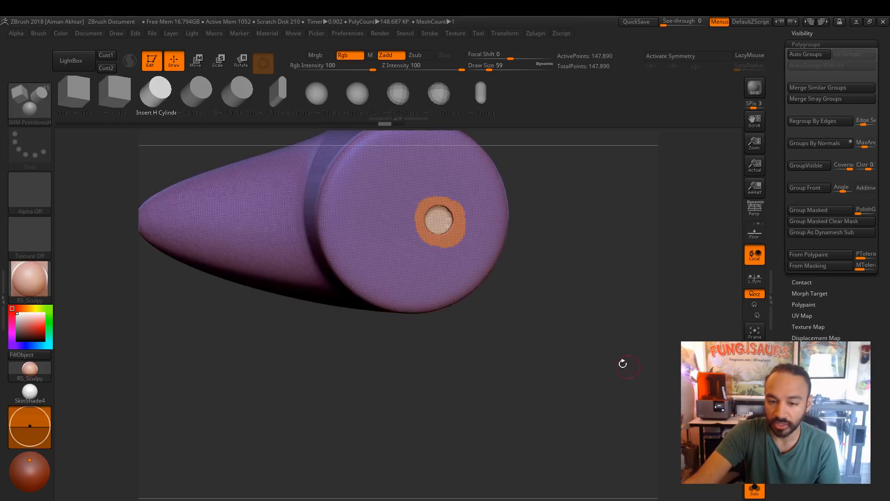
Isolate and hide the hole's inner and purple polygroups to inspect them, then show everything again
left_click_drag(622, 364, 664, 399, "alt")
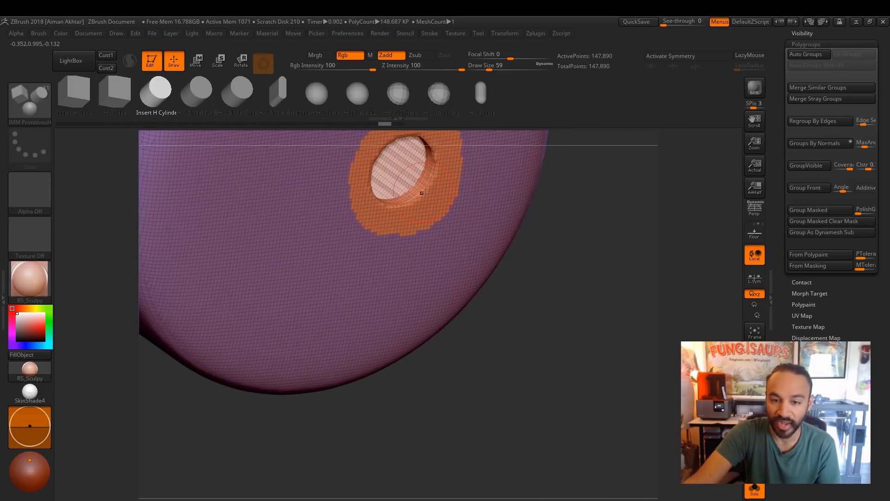
left_click_drag(561, 367, 594, 458, "alt")
left_click(444, 273, "ctrl+shift")
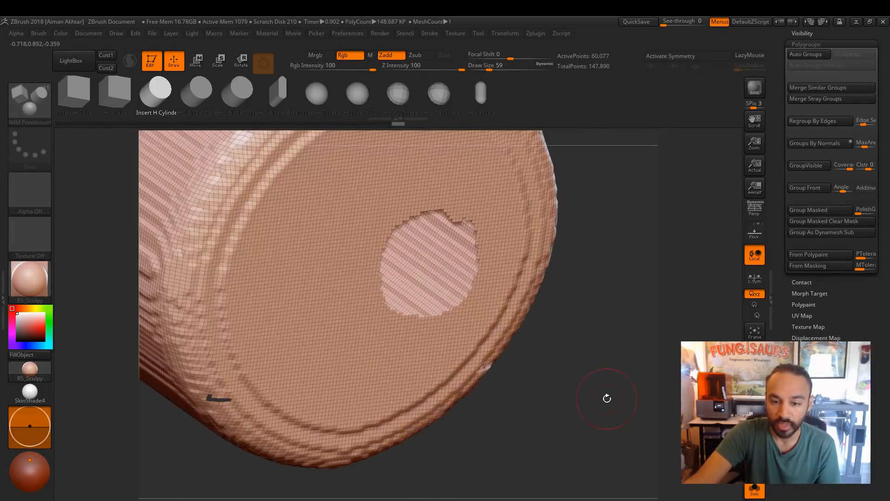
left_click_drag(607, 399, 472, 338, "alt")
key("s")
left_click(443, 318)
mouse_move(571, 357)
left_mouse_down("ctrl+shift")
mouse_move(561, 367)
mouse_move(604, 354)
mouse_move(538, 341)
mouse_move(586, 334)
mouse_move(580, 367)
mouse_move(483, 298)
mouse_move(591, 328)
mouse_move(567, 333)
mouse_move(580, 339)
mouse_move(547, 336)
mouse_move(571, 332)
mouse_move(559, 389)
mouse_move(553, 350)
mouse_move(630, 309)
mouse_move(569, 306)
left_mouse_up("ctrl+shift")
left_click(481, 270, "ctrl+shift")
left_click(565, 354, "ctrl+shift")
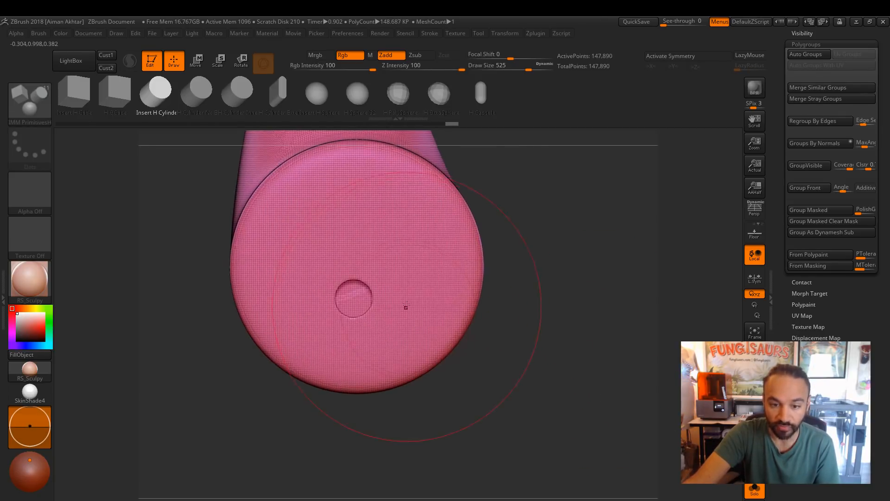
Close the gap in the mask ring and turn the ring into its own polygroup
key("s")
left_click_drag(406, 306, 371, 307)
key("ctrl")
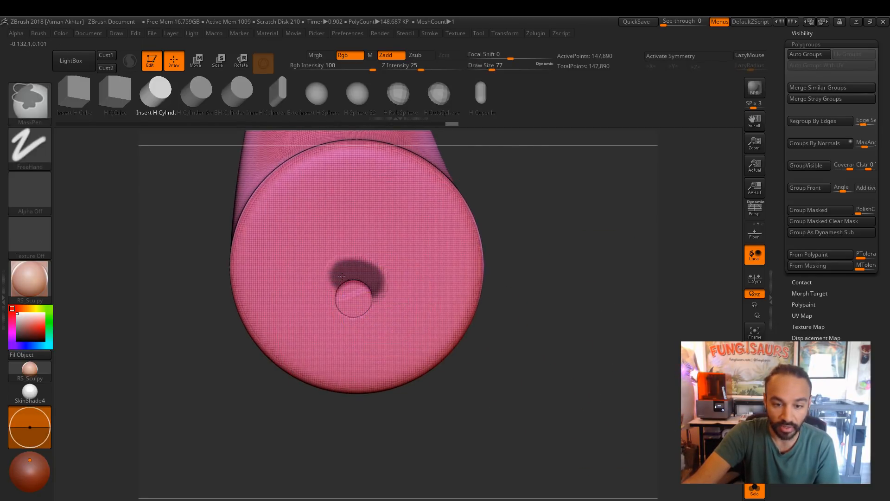
left_click_drag(376, 303, 389, 307, "ctrl")
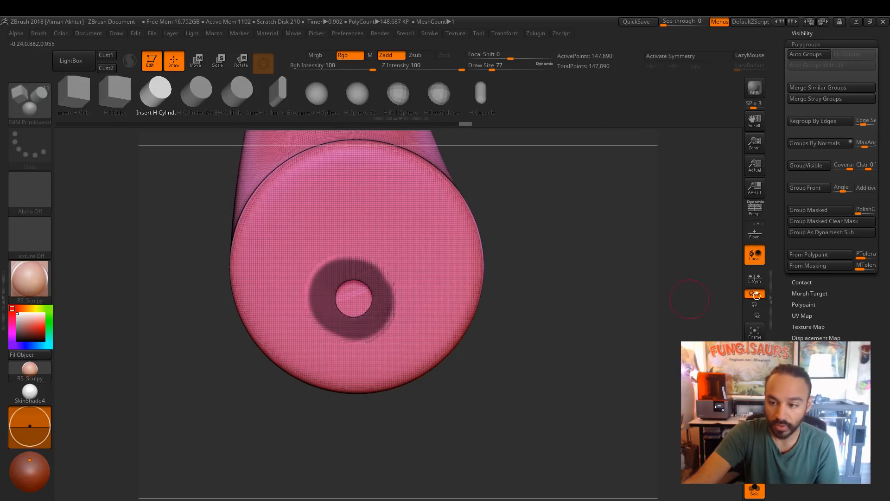
left_click(812, 220)
Isolate the grey ring polygroup, hide it to check the base, then show all polygons
key("ctrl+shift")
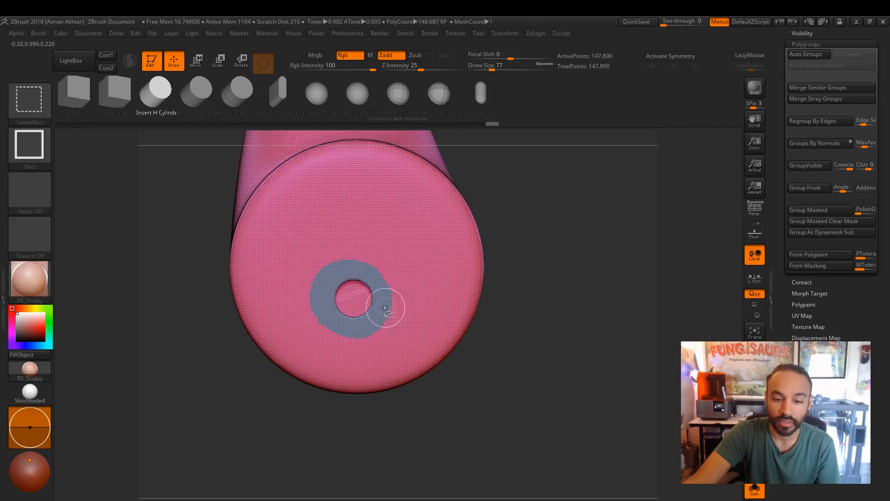
left_click(385, 308, "ctrl+shift")
left_click(609, 385, "ctrl+shift")
left_click_drag(609, 384, 475, 350)
scroll(848, 304, "up", 1)
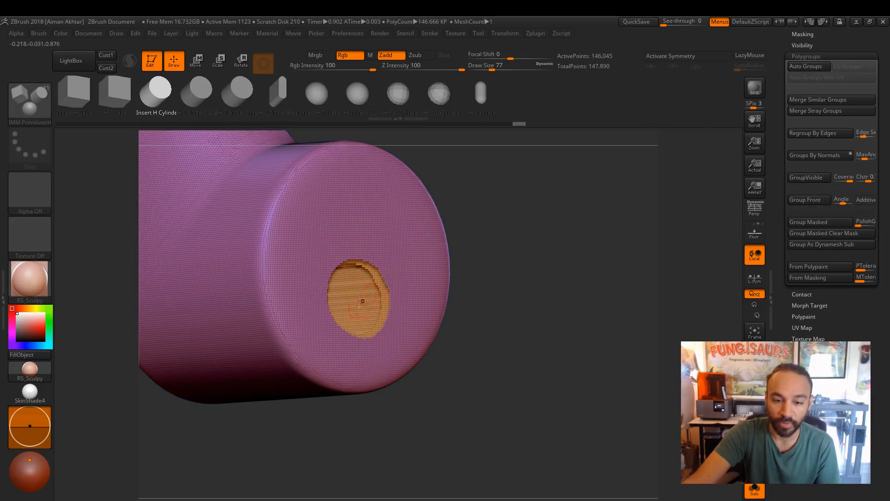
left_click(525, 377, "ctrl+shift")
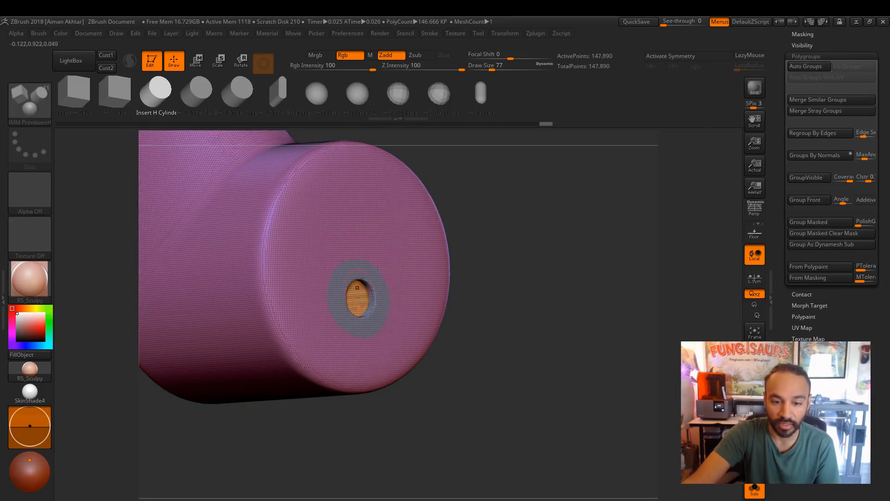
Isolate the orange polygroup and smooth its surface with a size-602 brush
left_click(351, 303, "ctrl+shift")
key("f")
mouse_move(479, 318)
left_mouse_down()
mouse_move(452, 430)
mouse_move(493, 367)
mouse_move(491, 394)
mouse_move(564, 392)
left_mouse_up()
key("s")
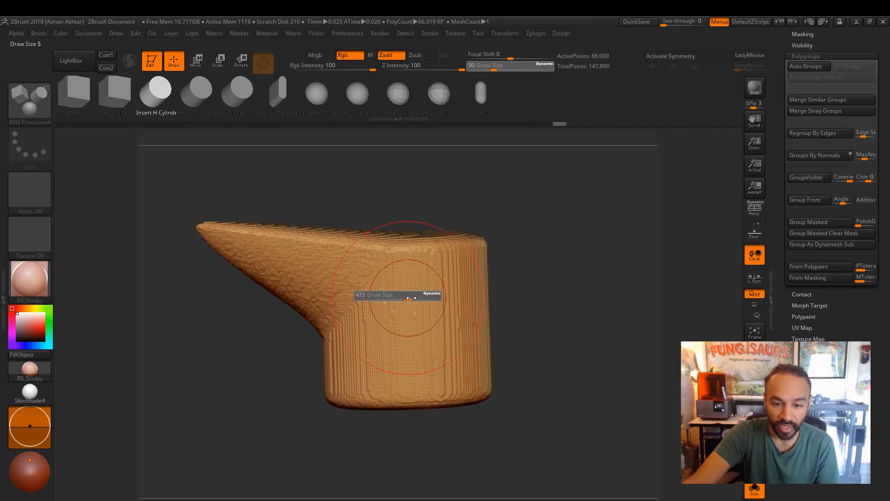
left_click_drag(411, 298, 419, 298)
mouse_move(417, 303)
left_mouse_down("shift")
mouse_move(415, 282)
mouse_move(304, 267)
left_mouse_up("shift")
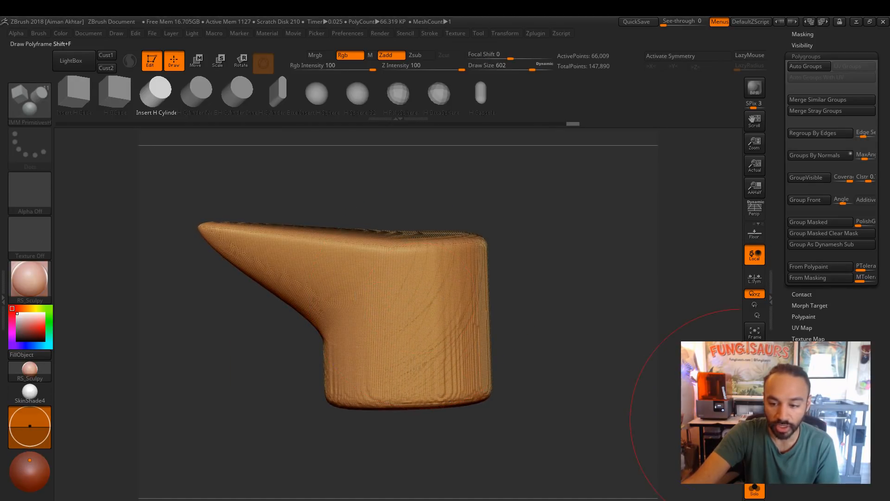
Turn off PolyFrame and orbit the orange part to view its pointed top and base hole
key("shift+f")
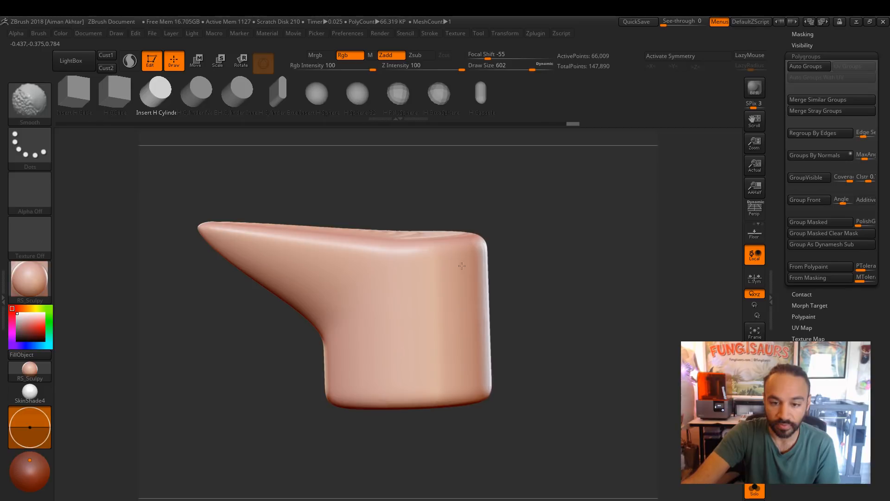
left_click_drag(620, 314, 548, 338)
mouse_move(503, 403)
left_mouse_down()
mouse_move(497, 407)
mouse_move(398, 354)
left_mouse_up()
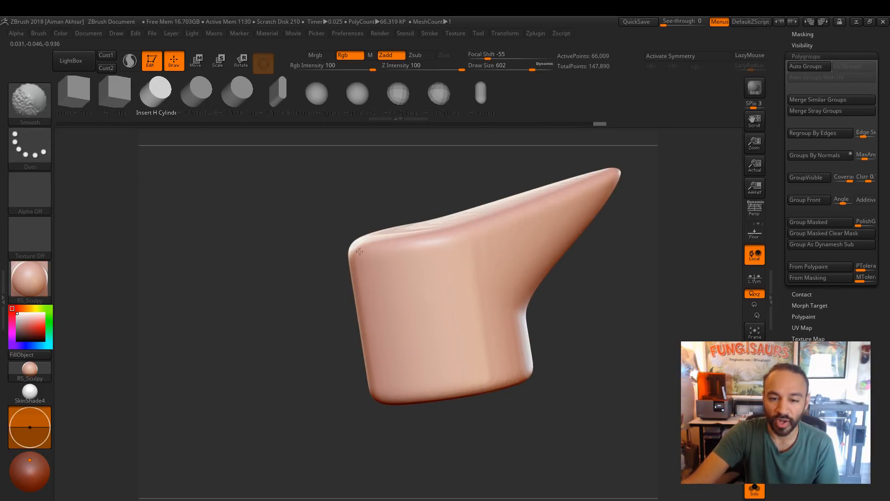
left_click_drag(472, 217, 470, 172)
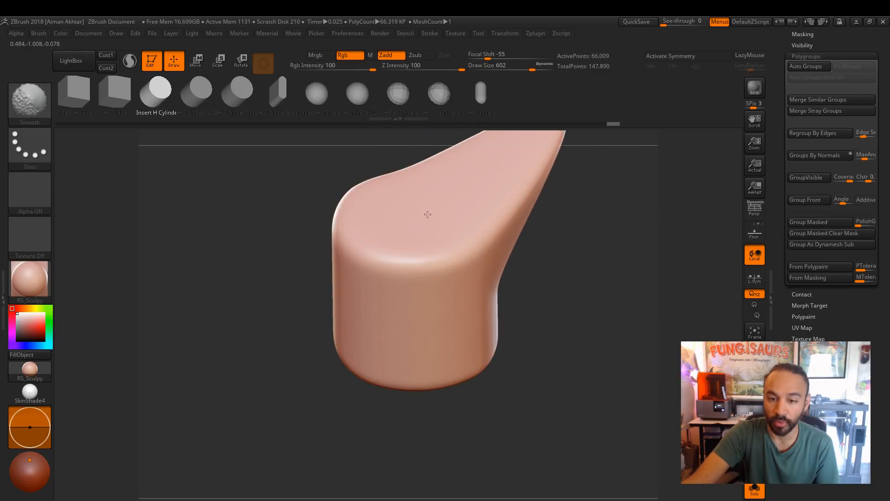
mouse_move(427, 214)
right_mouse_down()
mouse_move(396, 260)
mouse_move(426, 249)
mouse_move(345, 282)
right_mouse_up()
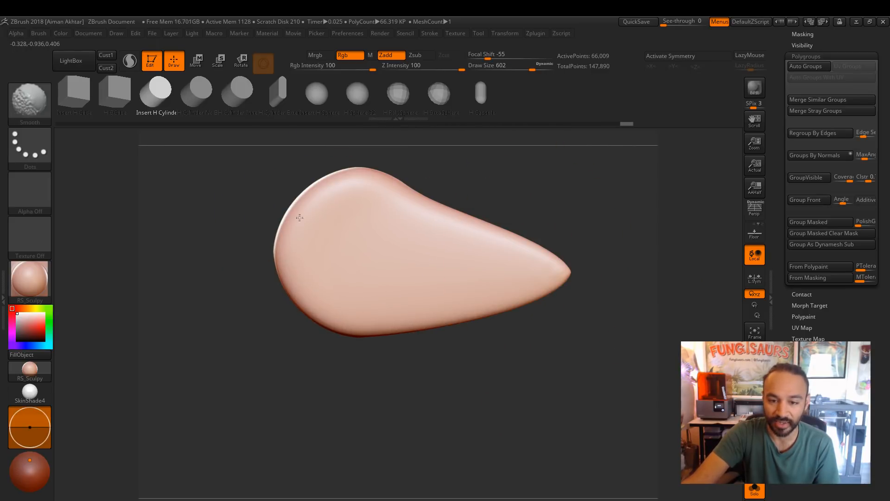
right_click_drag(300, 218, 398, 269)
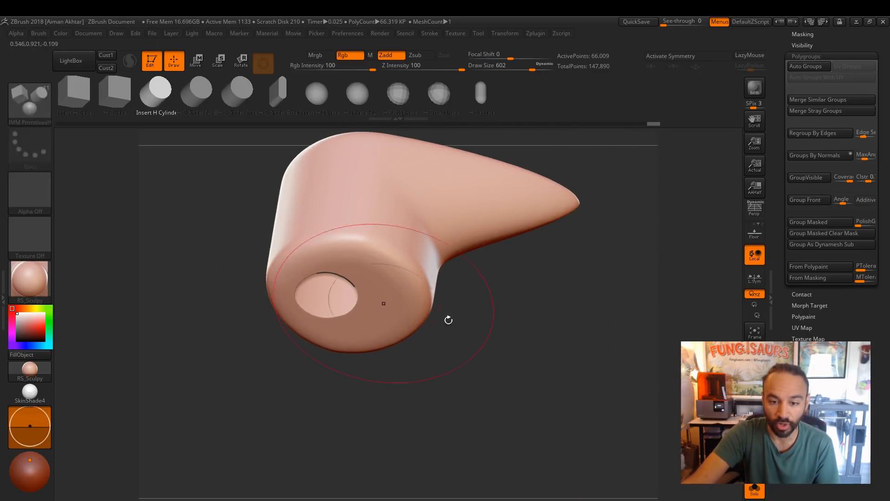
Unhide the outer shell, then hide half the mesh to expose the hollow interior cross-section
left_click(589, 391, "ctrl+shift")
left_click_drag(589, 392, 568, 388, "alt")
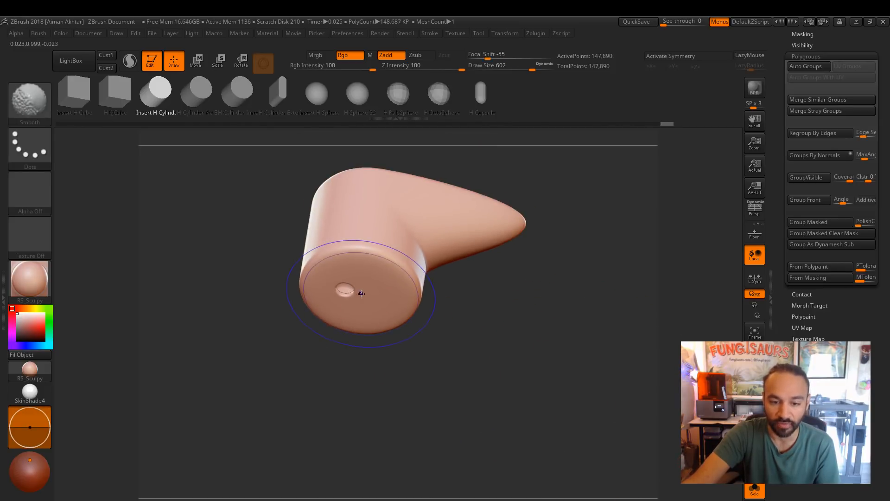
mouse_move(427, 335)
right_mouse_down()
mouse_move(533, 371)
mouse_move(531, 404)
mouse_move(559, 385)
mouse_move(397, 234)
right_mouse_up()
left_click_drag(288, 137, 387, 353, "ctrl+shift")
right_click_drag(418, 361, 282, 204)
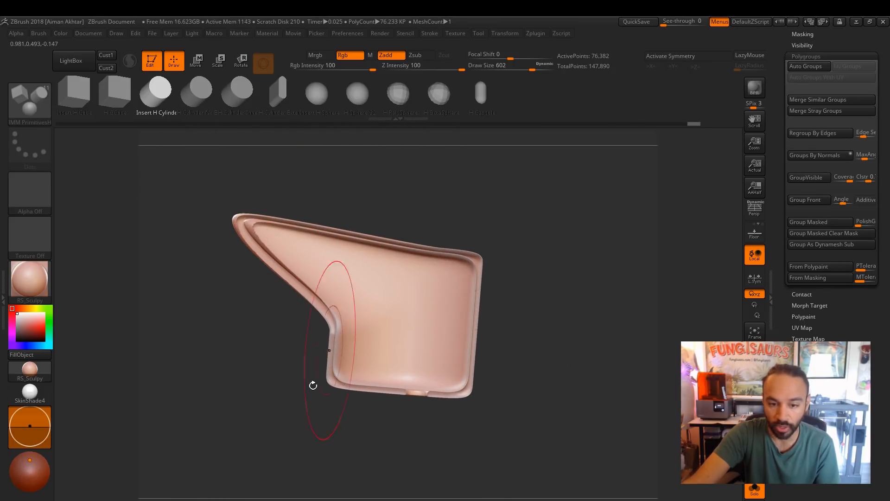
Set the brush Draw Size to 192 and unhide all hidden geometry
right_click_drag(313, 386, 541, 391)
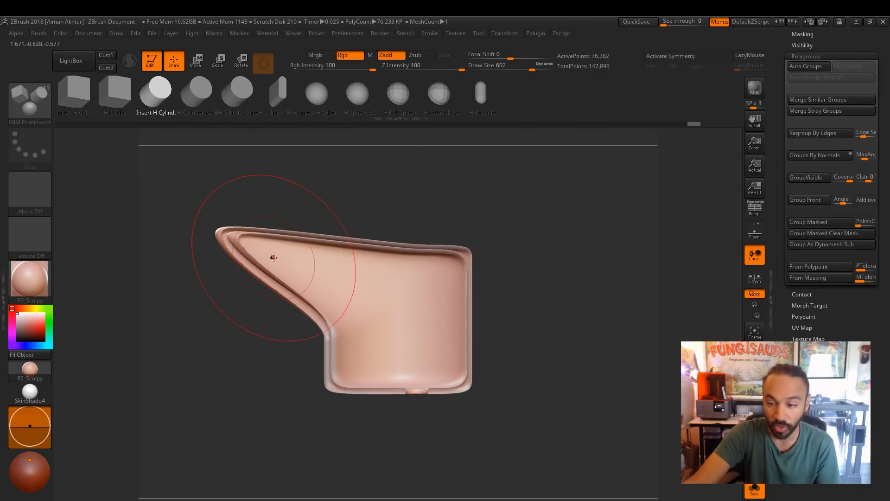
left_click_drag(840, 330, 840, 423)
key("s")
left_click_drag(464, 312, 441, 320)
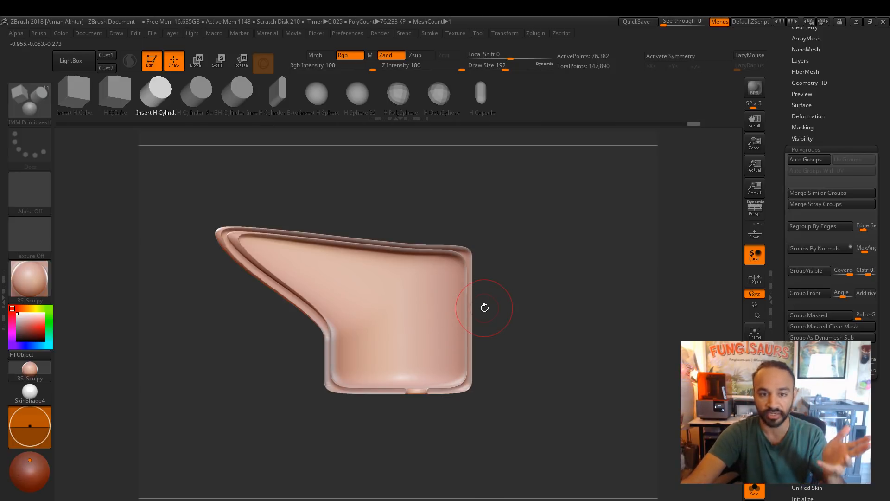
left_click(570, 378, "ctrl+shift")
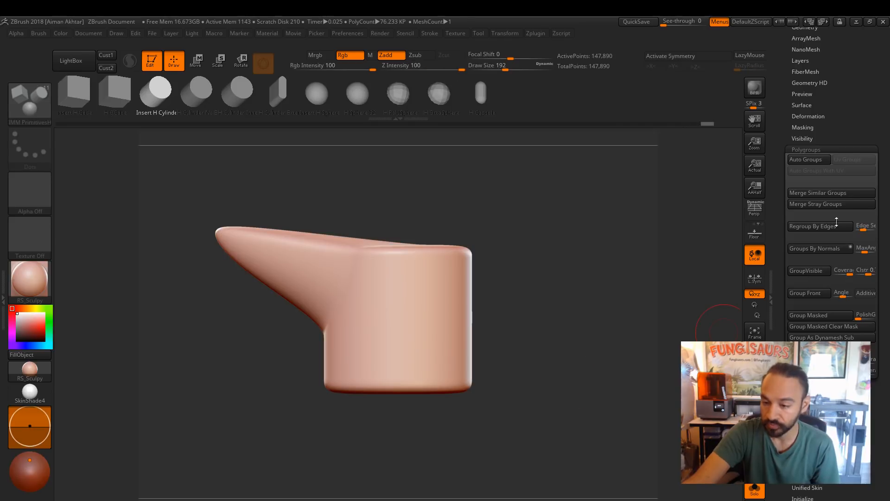
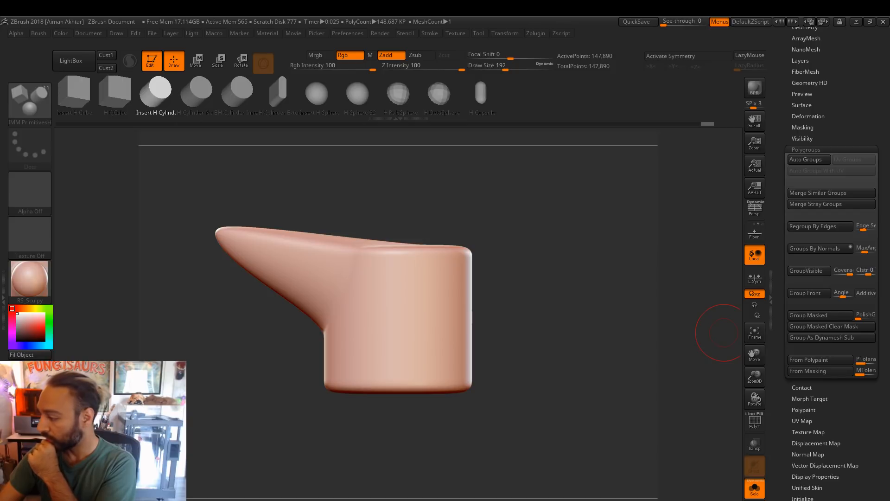
Switch from ZBrush to the Chrome window playing the Facebook live video
key("alt+Tab")
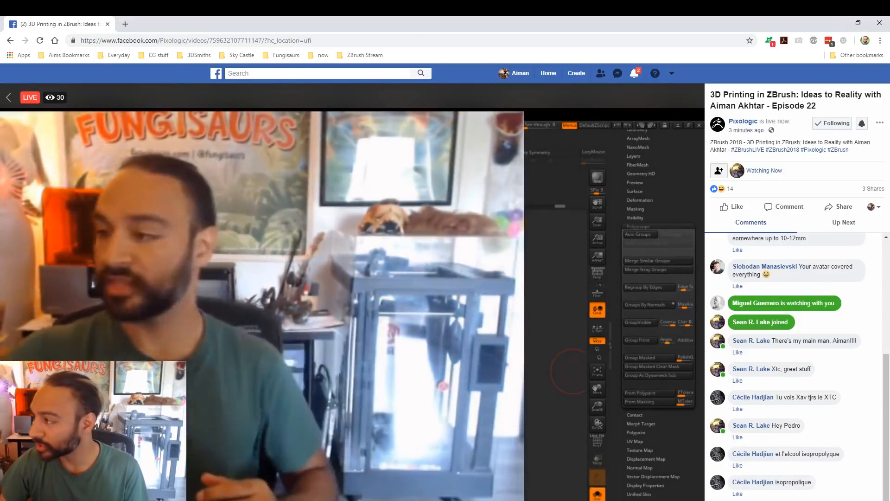
Dock the separate Pixologic - Twitch Chrome window onto the tab bar as a second tab
left_click_drag(179, 17, 168, 20)
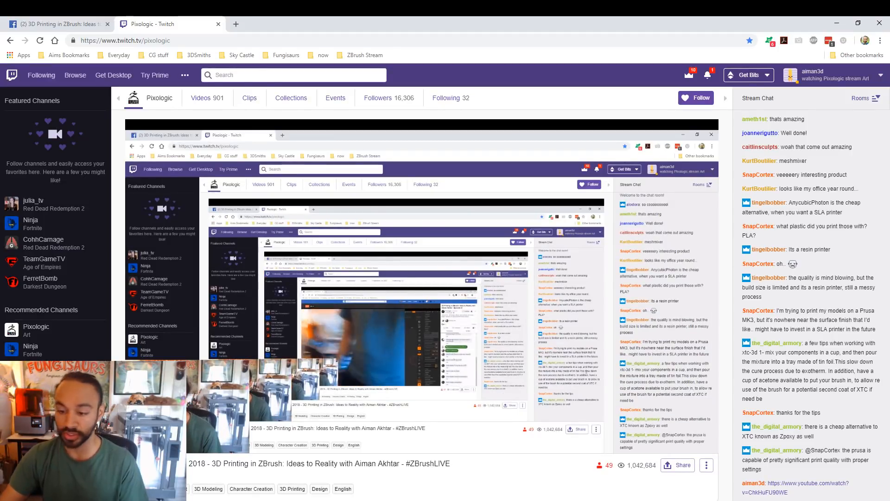
Return briefly to the sculpt, then bring up the presenter's Pixologic ZBrushLive page in Chrome
key("alt+Tab")
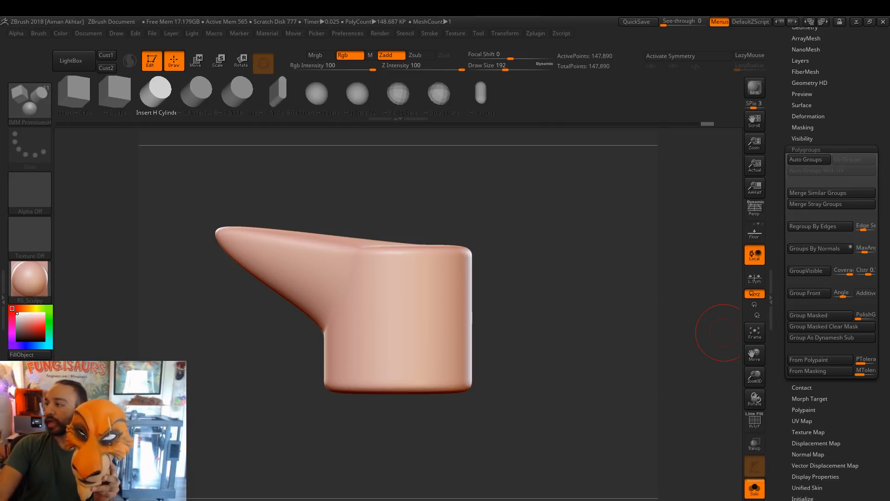
key("alt+Tab")
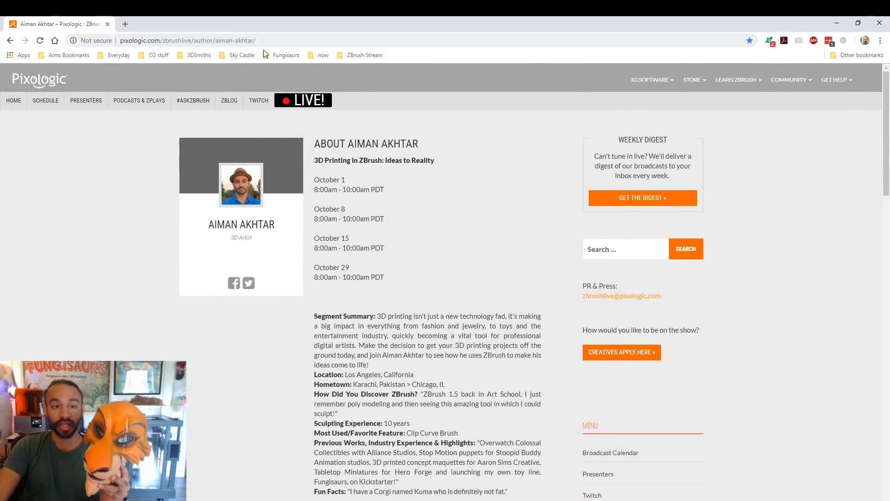
Scroll through the Posts Featuring episode thumbnails and back up, then return to ZBrush
scroll(489, 162, "down", 10)
scroll(348, 356, "up", 2)
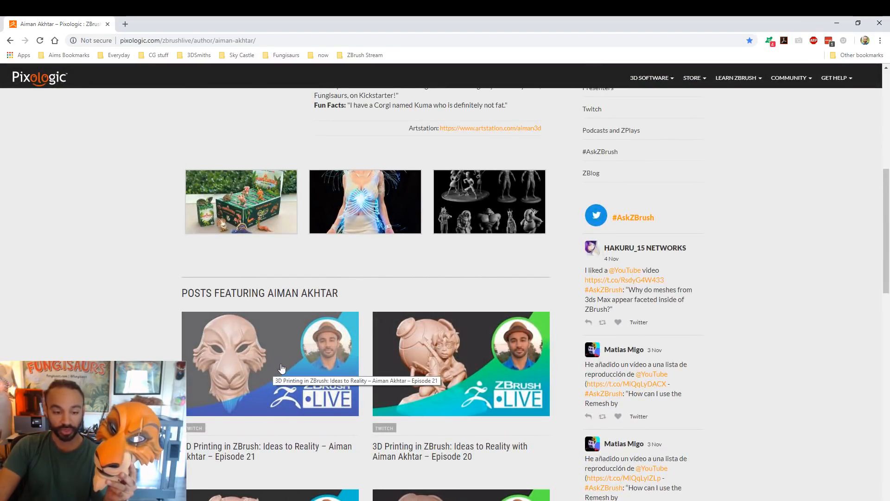
scroll(279, 368, "down", 3)
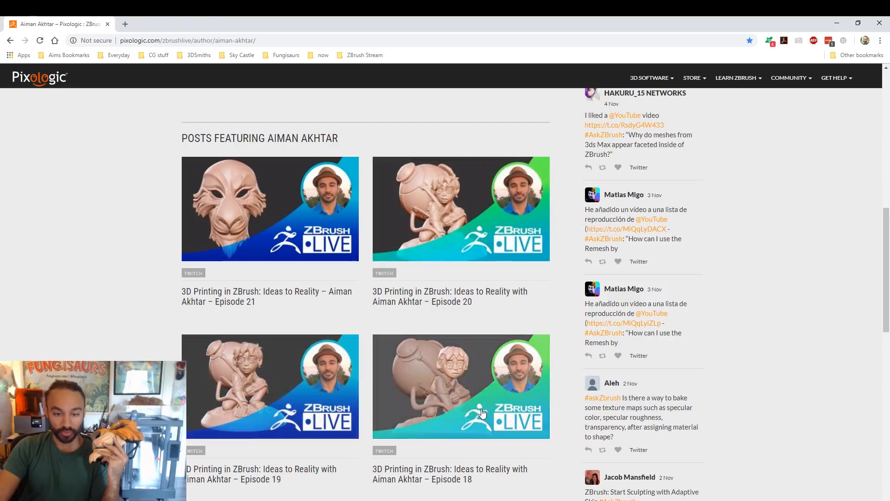
scroll(507, 258, "down", 2)
scroll(507, 257, "down", 2)
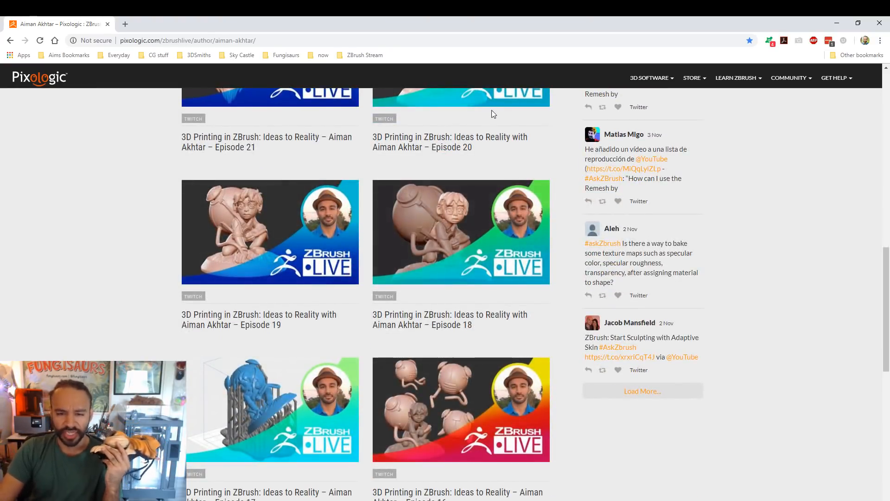
scroll(423, 368, "down", 2)
scroll(454, 237, "down", 2)
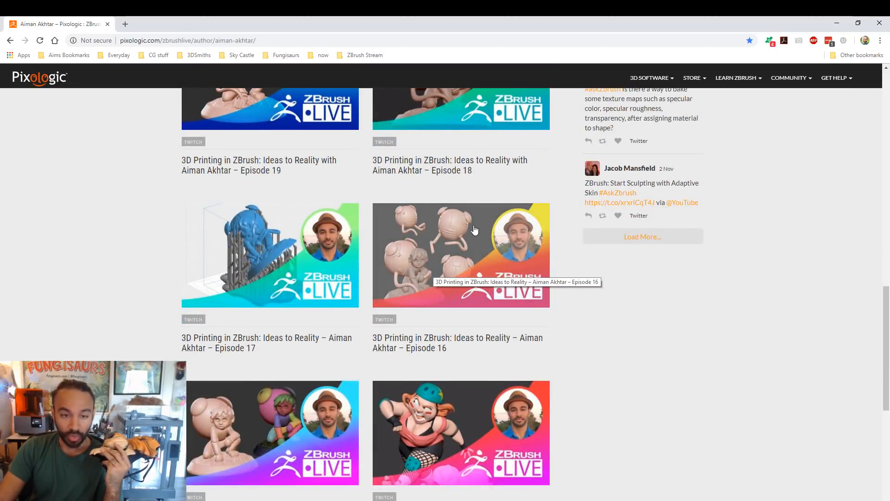
scroll(464, 231, "up", 2)
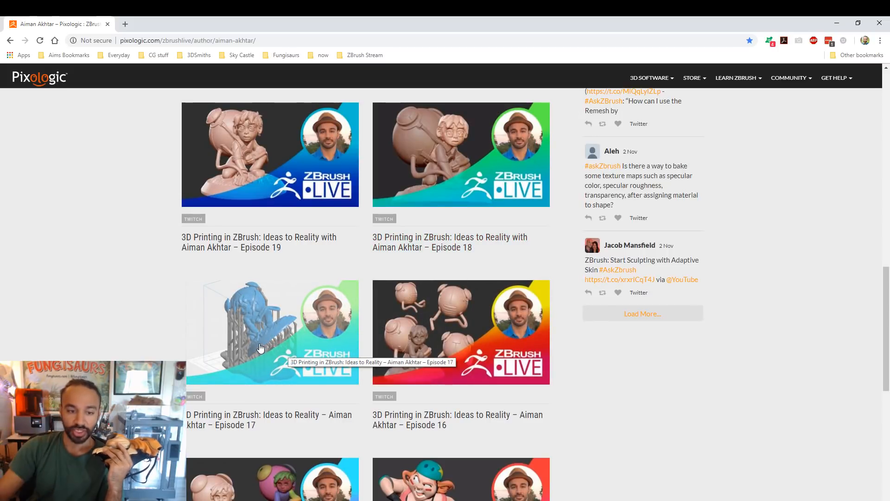
scroll(284, 355, "up", 2)
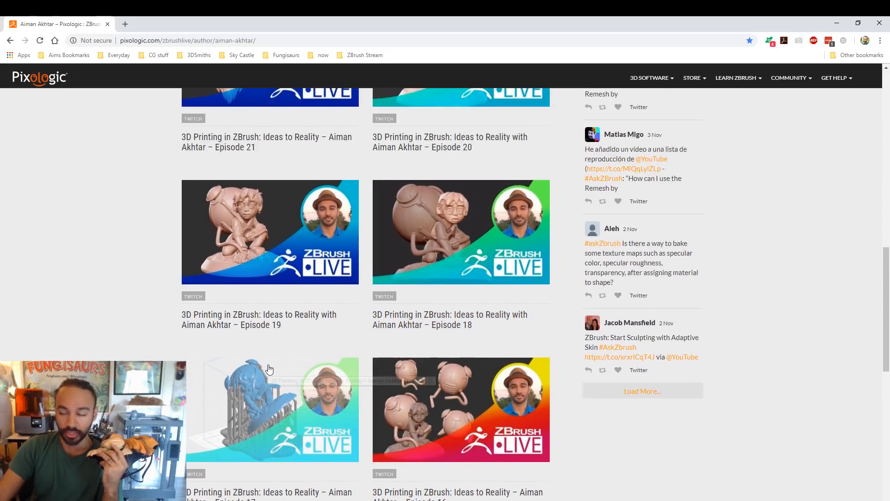
scroll(485, 356, "up", 4)
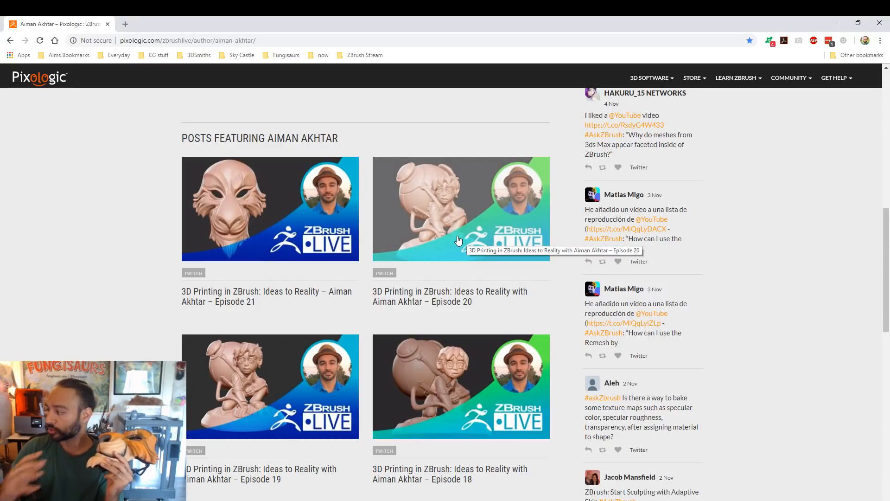
key("alt+Tab")
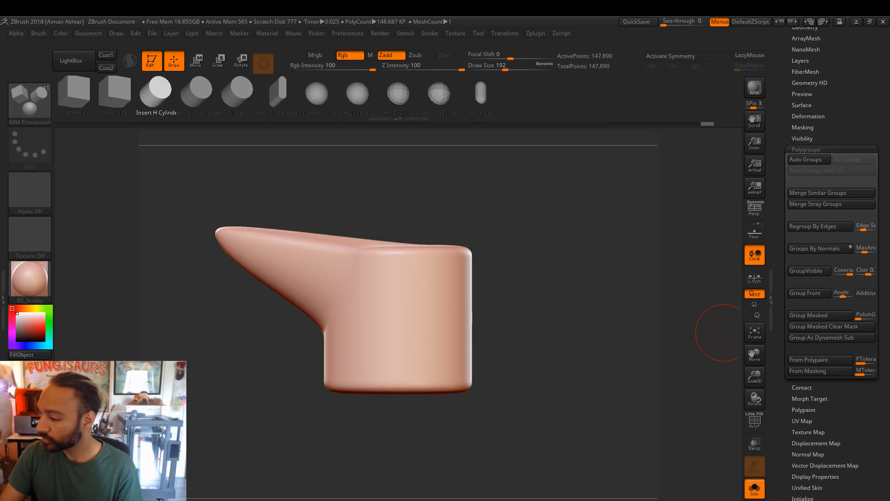
Load the Logan_6 ZTool from the Desktop's Logan folder with Load Tool
scroll(852, 138, "up", 5)
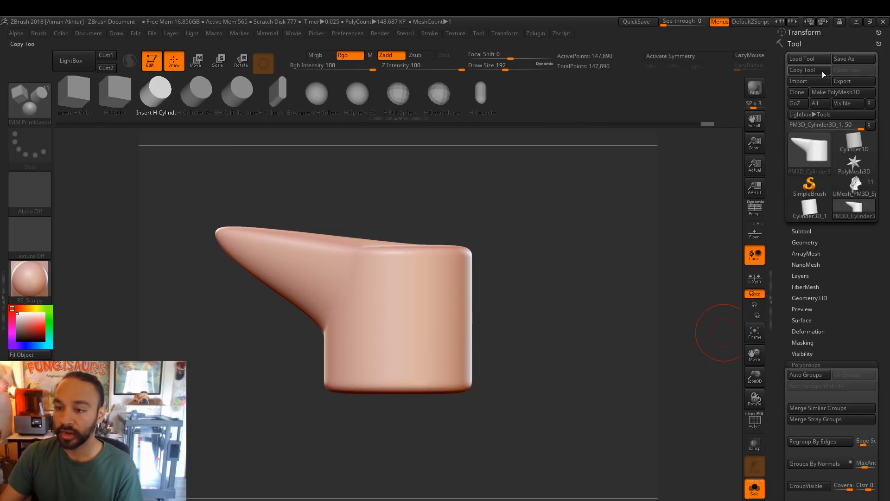
left_click(807, 59)
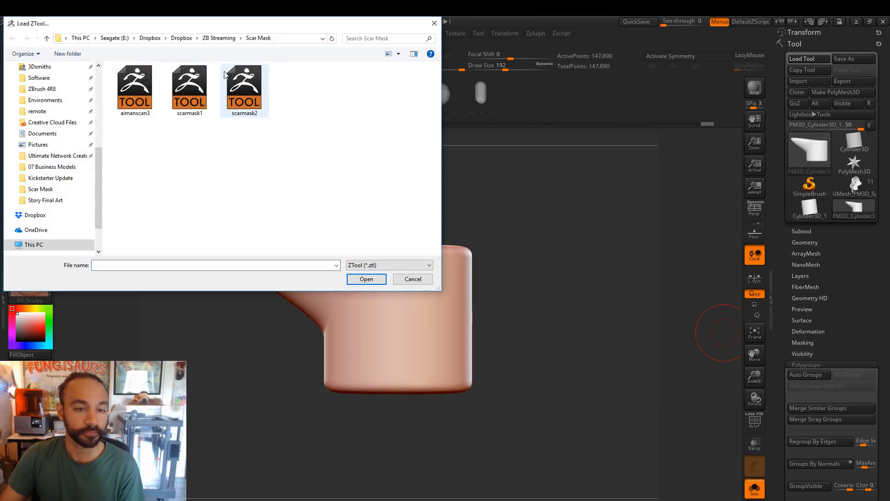
left_click(224, 37)
scroll(58, 102, "up", 5)
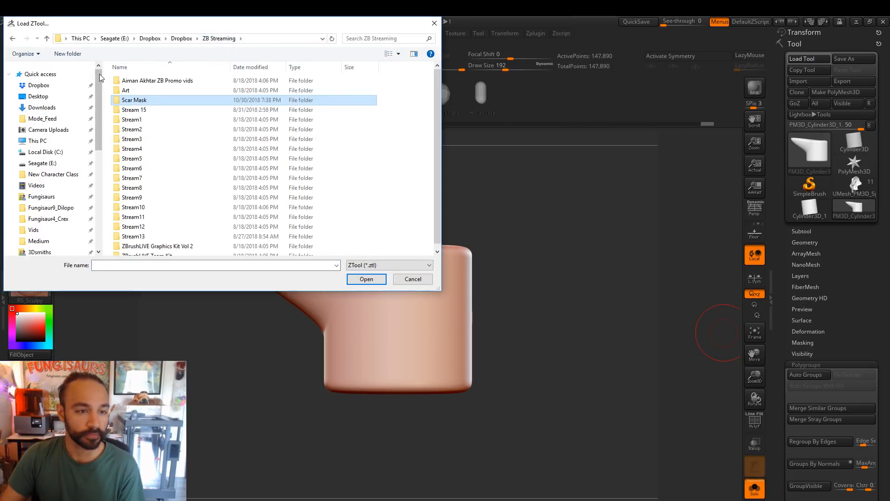
left_click(38, 97)
left_click(145, 148)
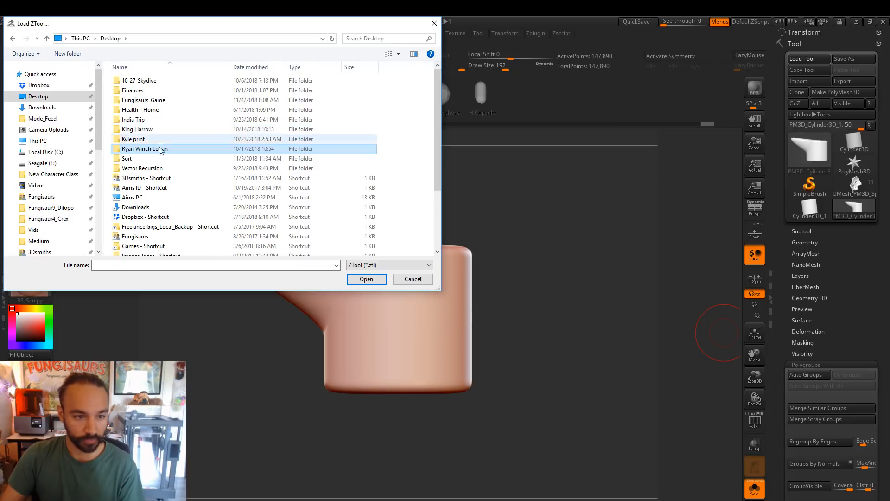
double_click(168, 150)
left_click(141, 138)
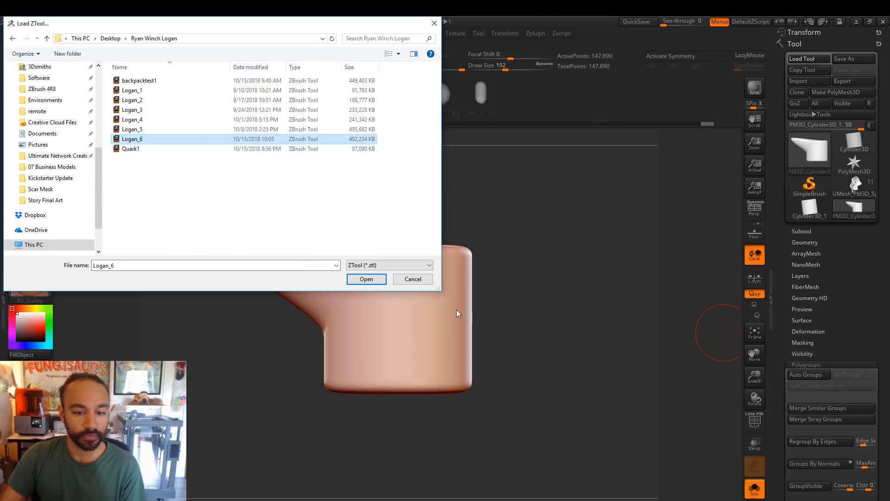
left_click(369, 281)
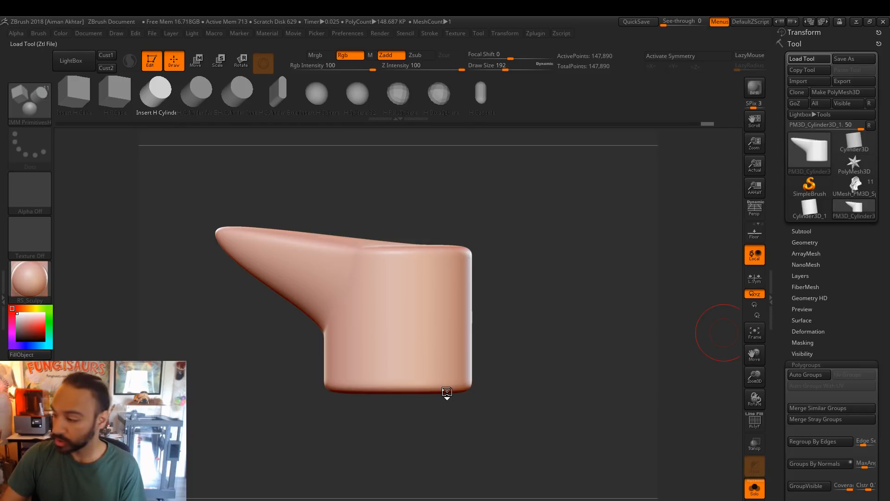
Rotate the hair mesh and switch to the Move brush with B, M, V
mouse_move(463, 328)
left_mouse_down()
mouse_move(474, 343)
mouse_move(558, 354)
mouse_move(561, 362)
mouse_move(483, 374)
left_mouse_up()
key("b")
key("m")
key("v")
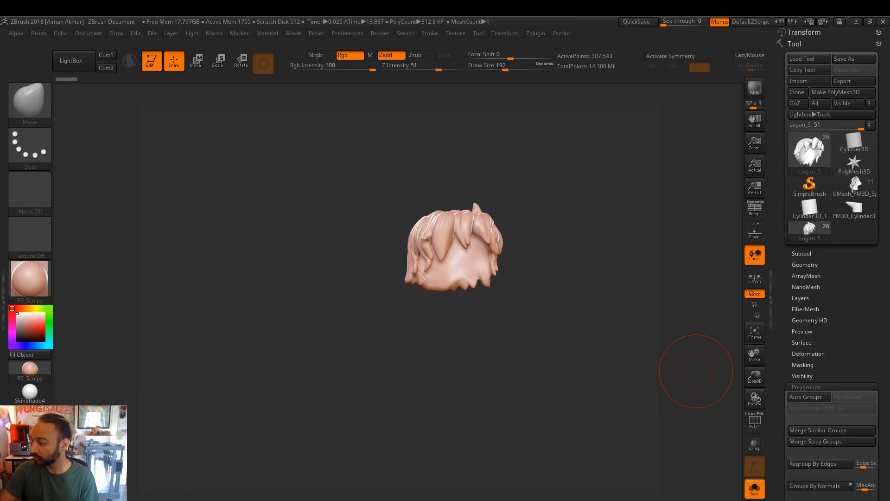
Turn off Solo so the whole kneeling figure with backpack shows, then switch to the Logan folder
left_click_drag(595, 315, 603, 334)
left_click(802, 253)
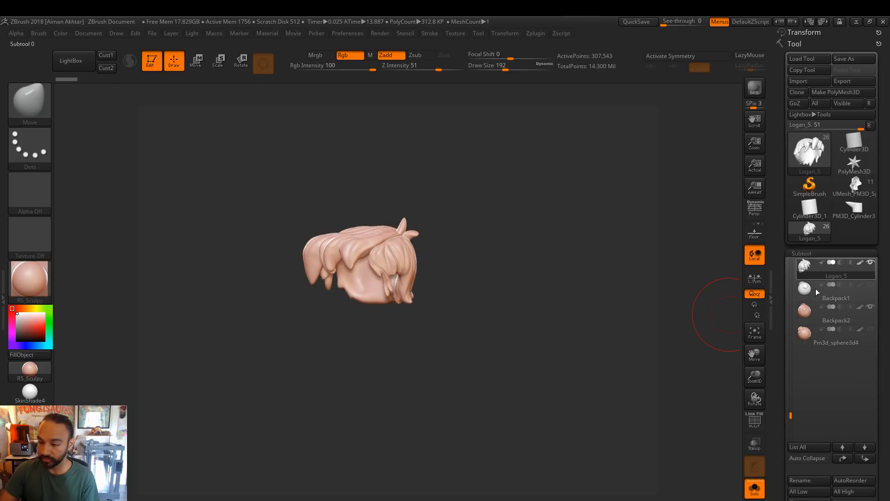
left_click(755, 488)
mouse_move(595, 356)
left_mouse_down()
mouse_move(667, 435)
mouse_move(647, 389)
mouse_move(562, 374)
mouse_move(578, 396)
mouse_move(772, 428)
mouse_move(757, 427)
left_mouse_up()
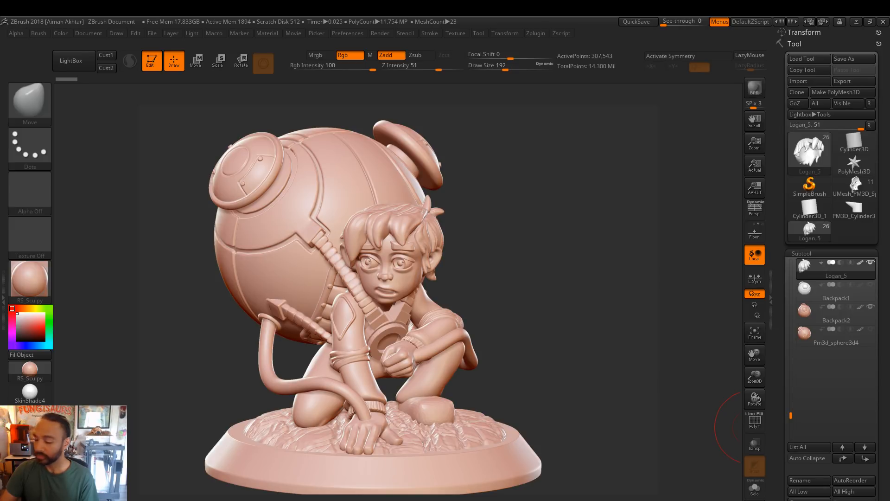
left_click_drag(511, 363, 510, 354)
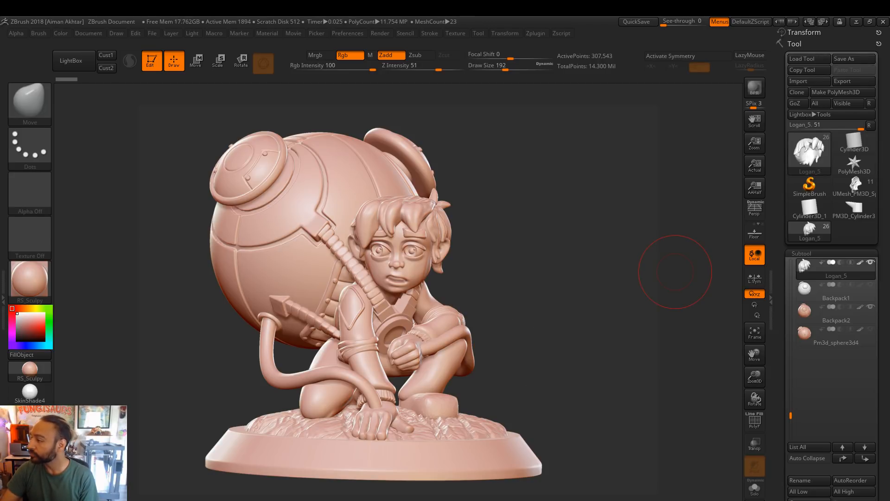
key("alt+Tab")
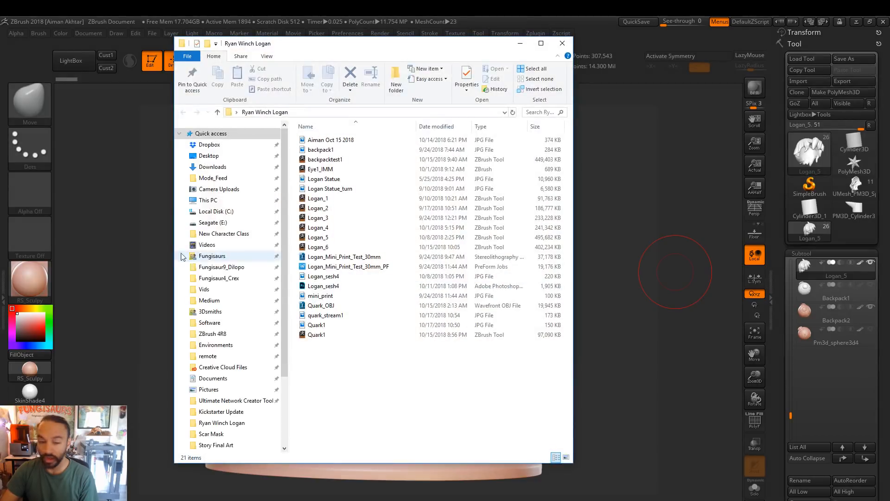
Open Logan Statue.jpg from the Logan folder in Photos
double_click(330, 180)
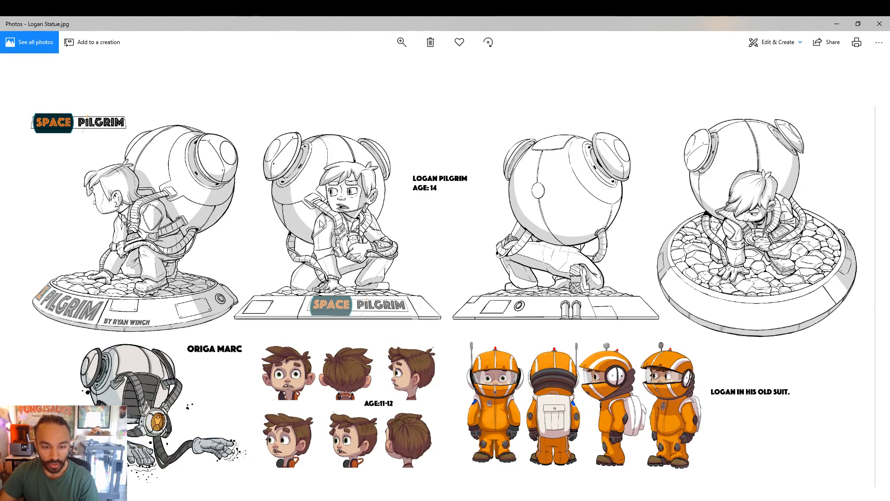
Zoom into the Logan Statue sheet and pan across the left and right kneeling statues
scroll(347, 269, "up", 2)
scroll(347, 269, "down", 2)
scroll(394, 292, "up", 4)
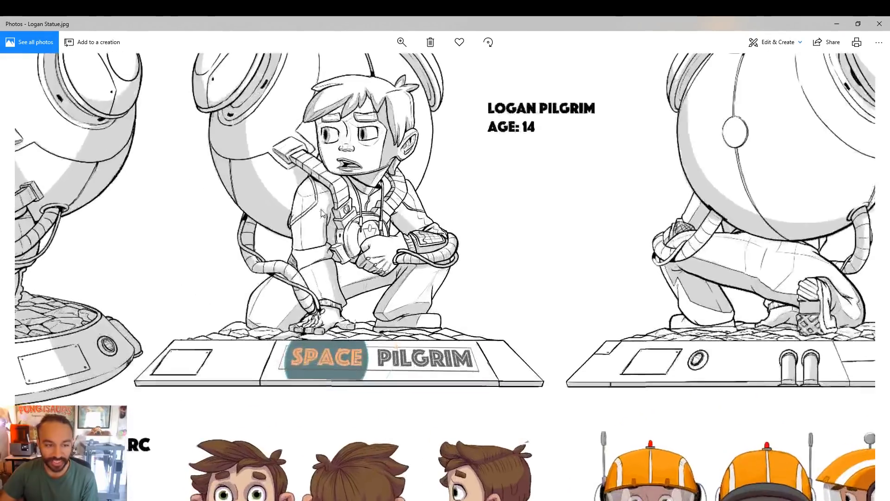
left_click_drag(444, 320, 568, 336)
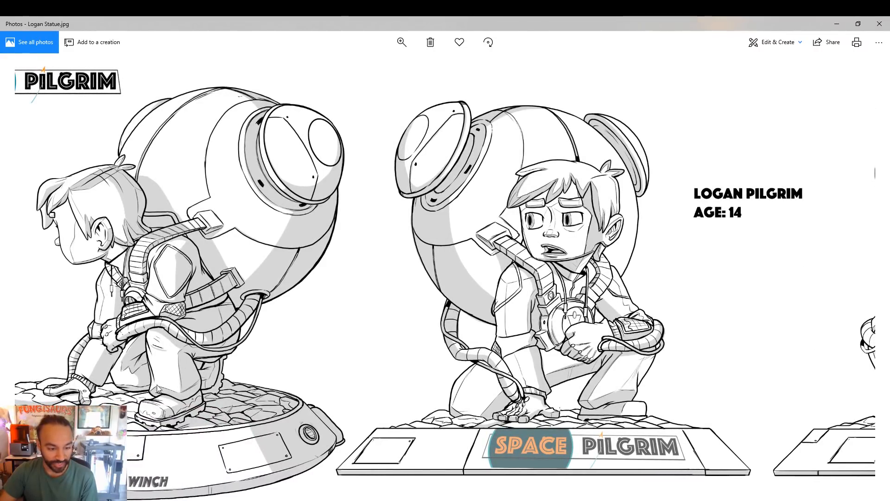
left_click_drag(81, 425, 149, 431)
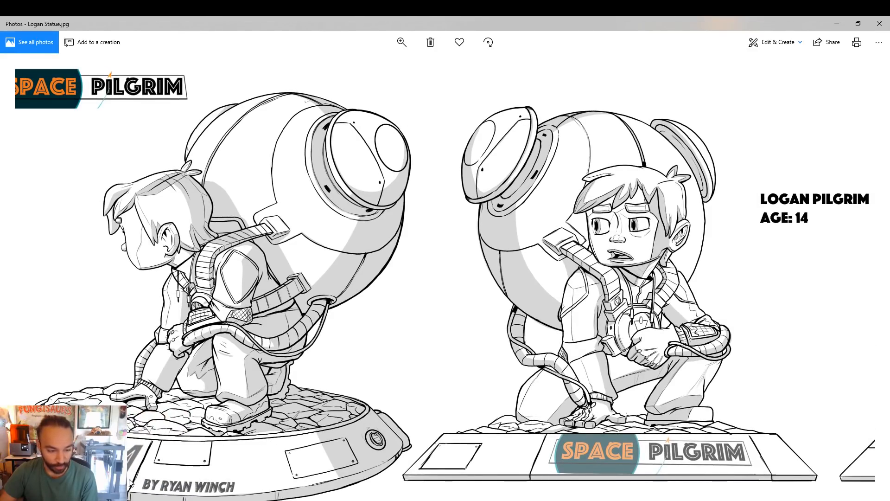
left_click_drag(609, 363, 537, 364)
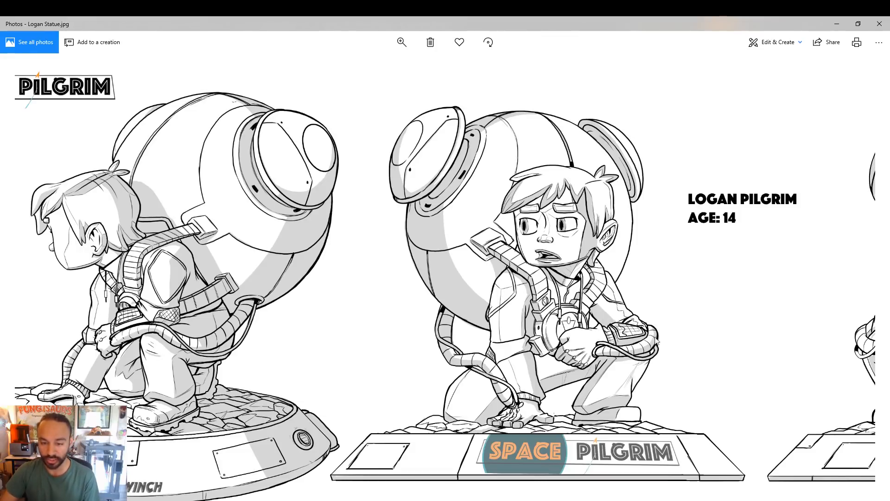
left_click_drag(277, 344, 344, 342)
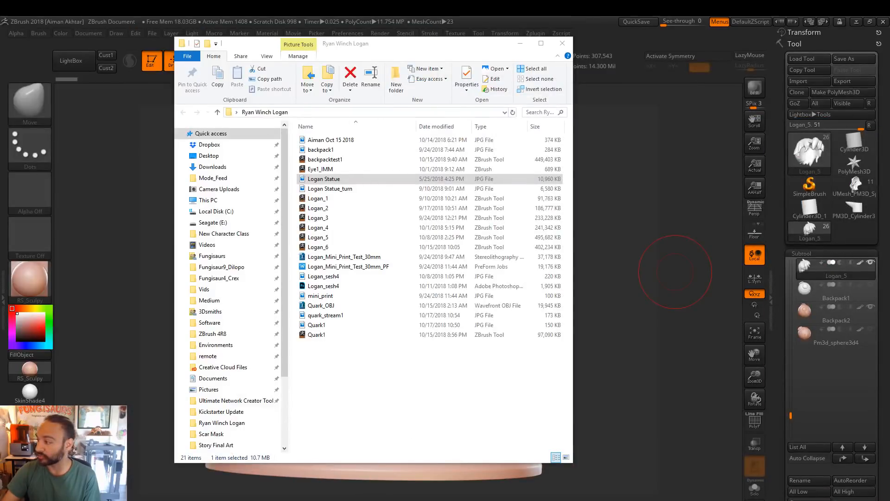
Bring ZBrush to the front and rotate the kneeling figure to a more frontal view
left_click(521, 43)
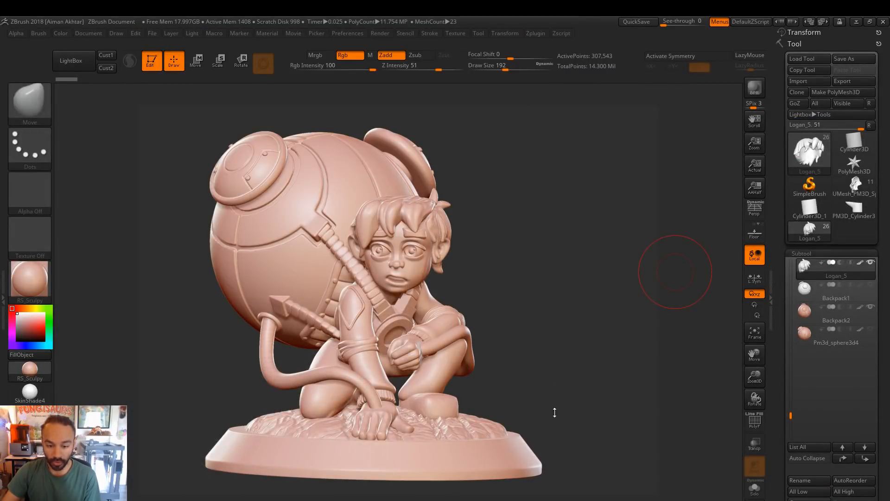
left_click_drag(550, 397, 549, 398)
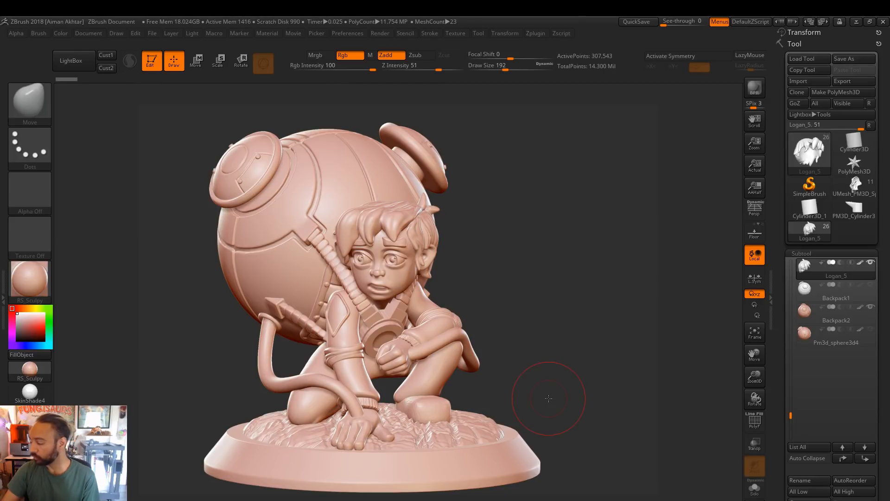
left_click_drag(520, 429, 309, 390)
Lower Draw Size from 192 to 108 and turn the figure so the boy faces left
key("s")
left_click_drag(224, 379, 260, 378)
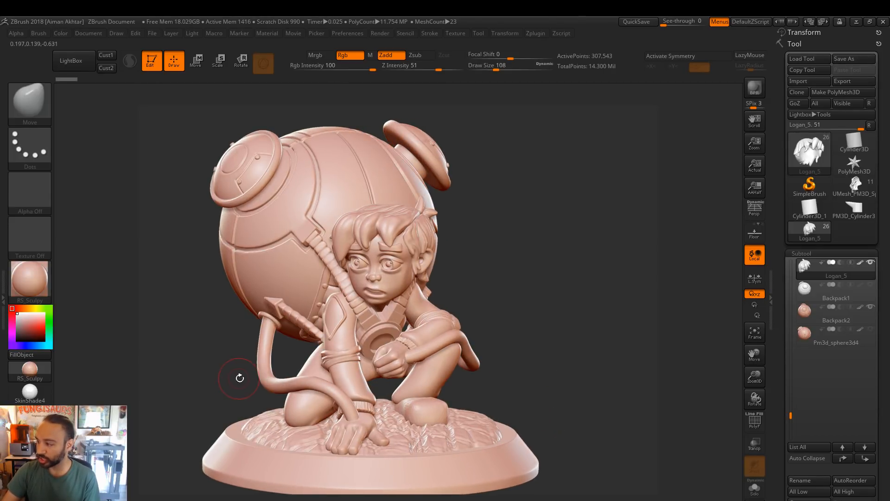
left_click_drag(195, 354, 205, 356)
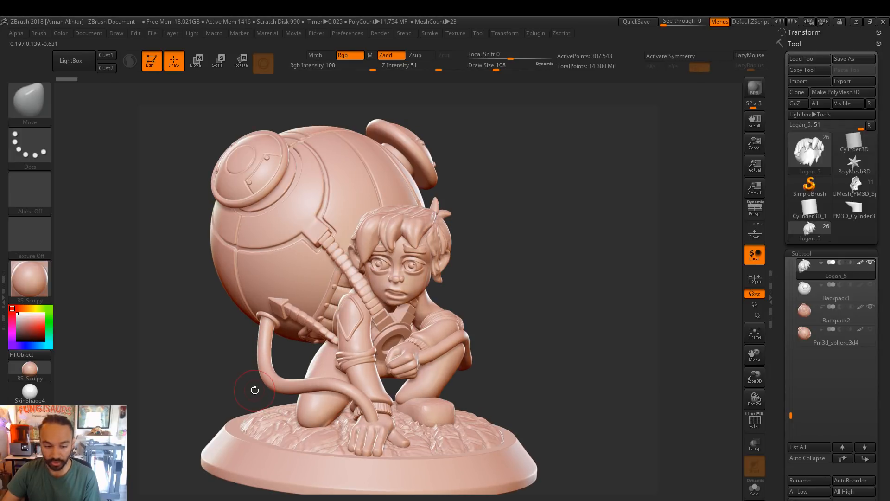
left_click_drag(251, 382, 262, 380)
mouse_move(655, 328)
left_mouse_down()
mouse_move(497, 371)
mouse_move(427, 372)
left_mouse_up()
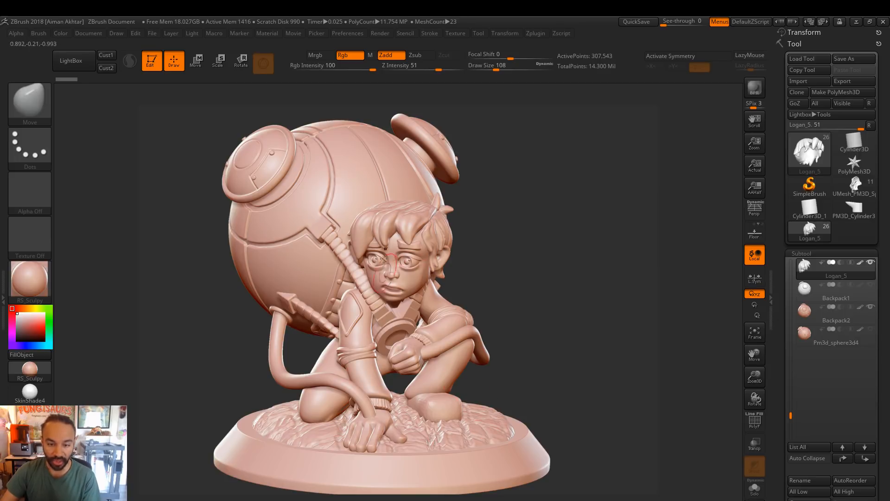
left_click_drag(547, 295, 547, 295)
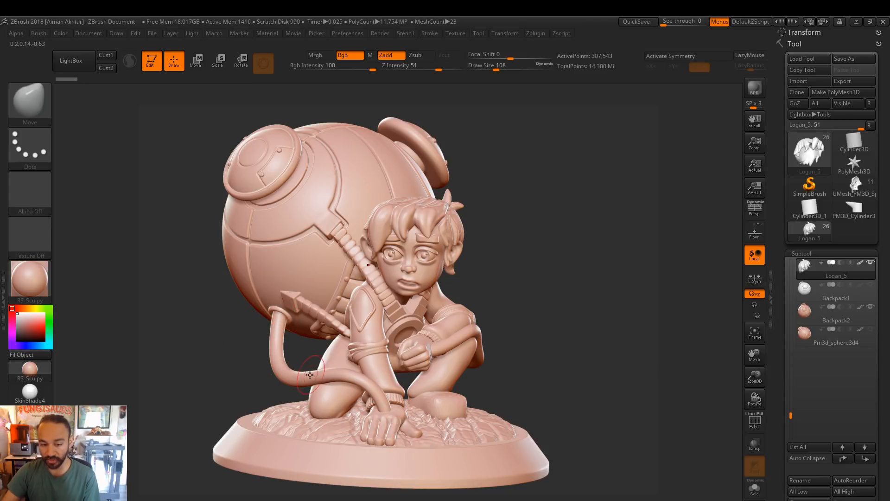
key("alt+Tab")
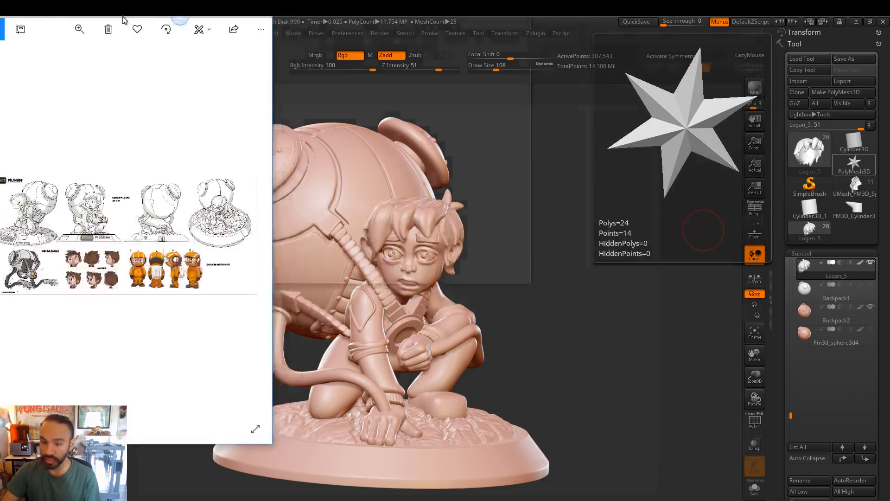
scroll(228, 173, "up", 5, "ctrl")
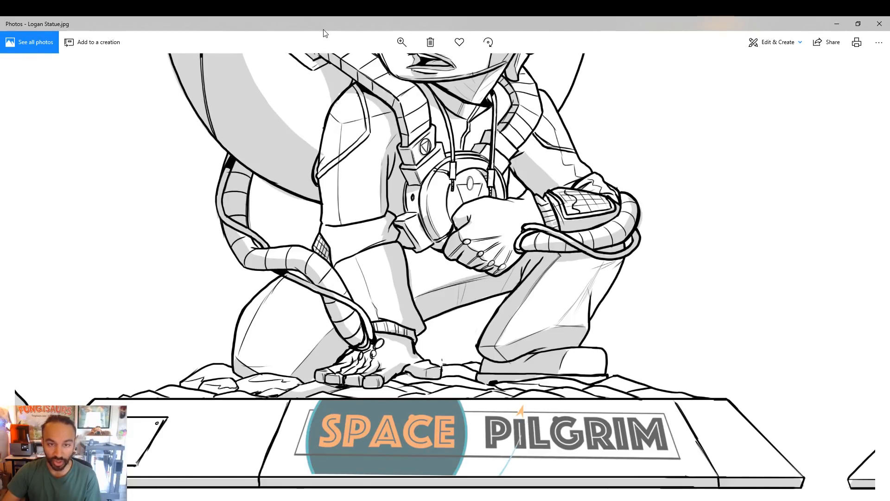
key("alt+Tab")
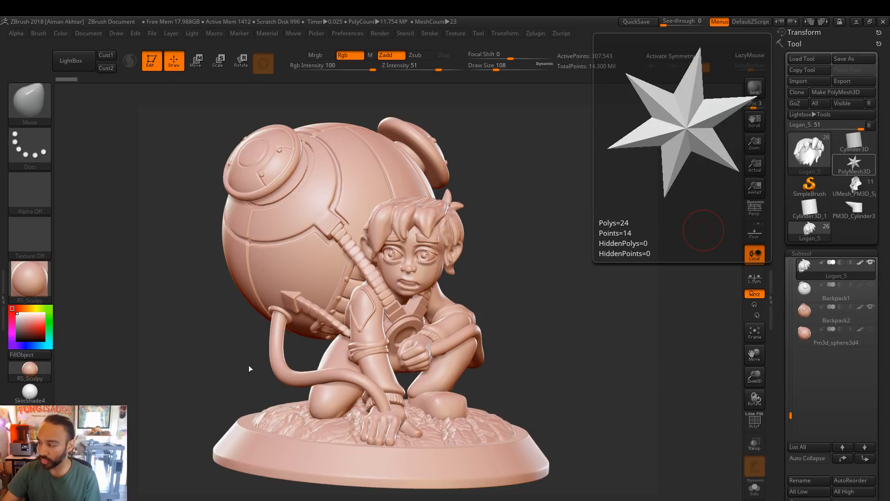
Pick the CurveTubeSnap brush and Alt-click the tail hose to select subtool Logan_6
key("b")
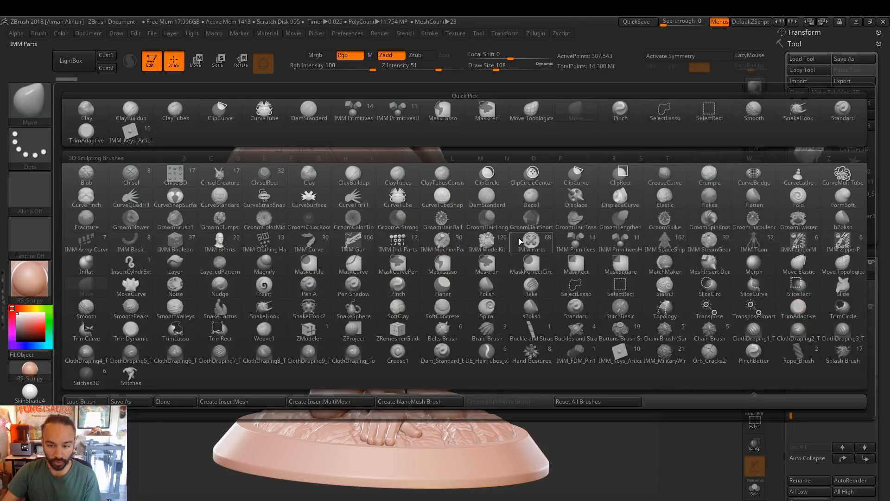
key("c")
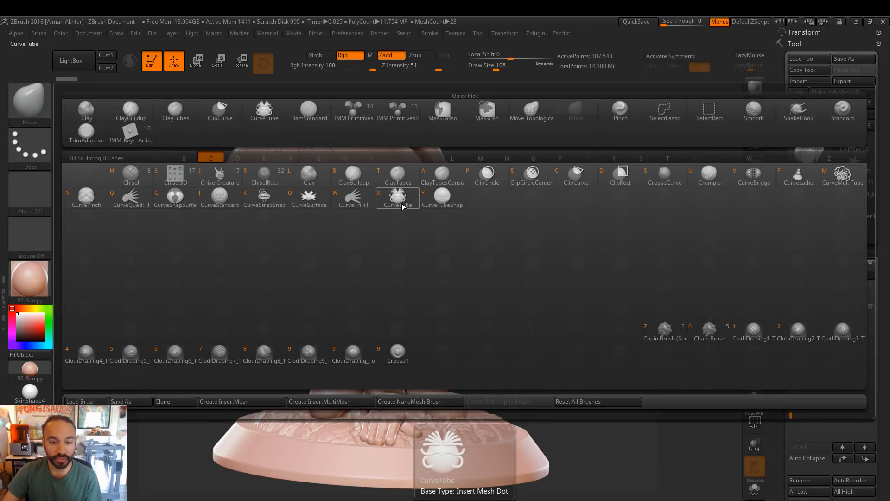
left_click(437, 202)
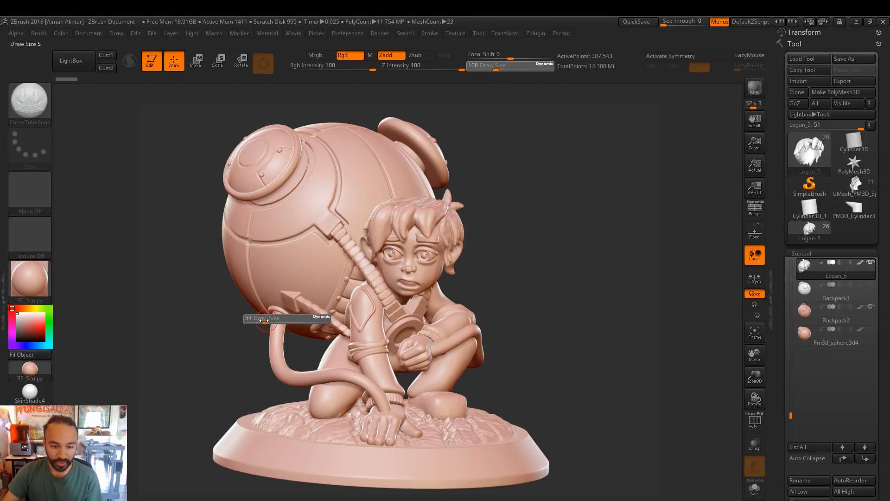
left_click(283, 325, "alt")
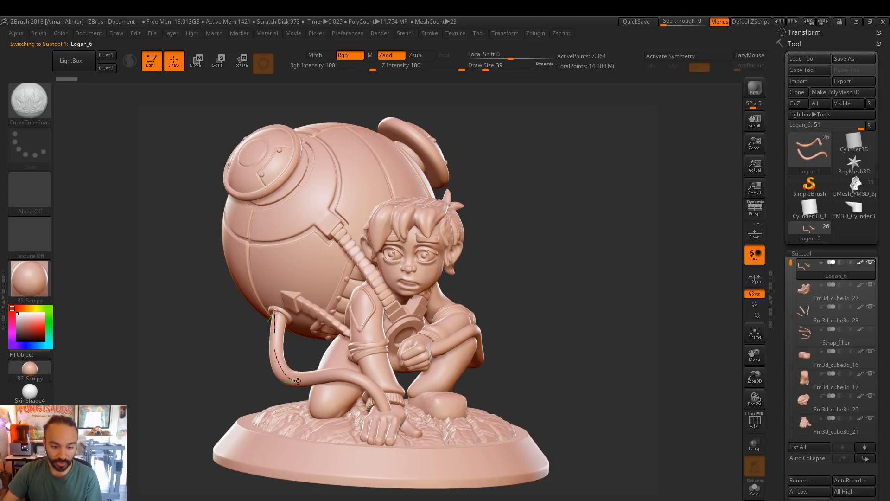
Undo a trial tube on the tail hose and delete the hose subtool's lower subdivision levels
left_click_drag(295, 381, 297, 381)
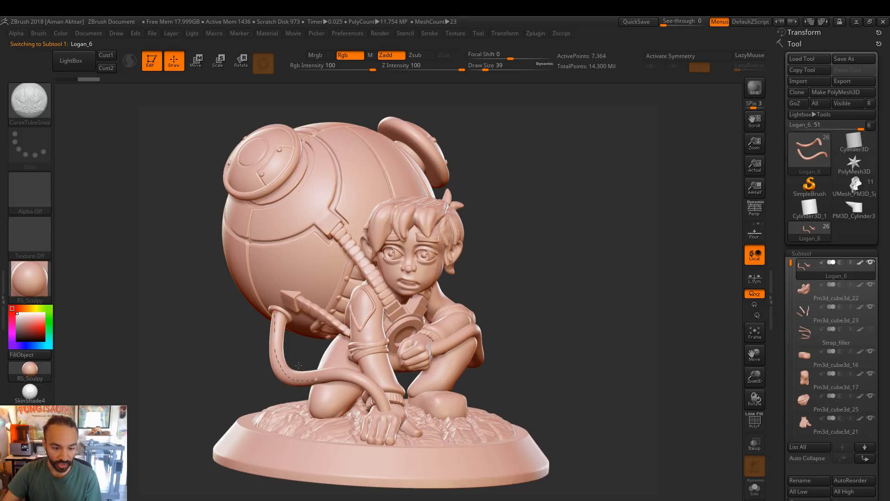
key("0")
key("ctrl+z")
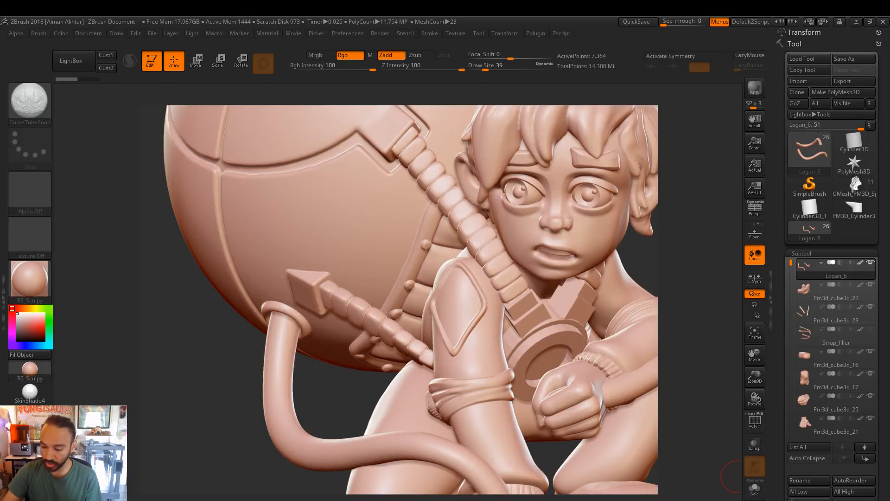
left_click_drag(882, 495, 880, 414)
left_click(817, 386)
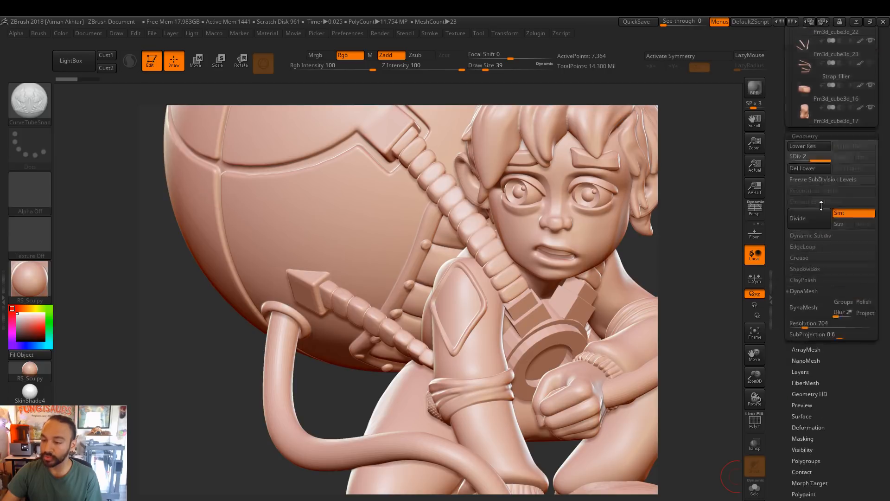
left_click_drag(880, 67, 809, 294)
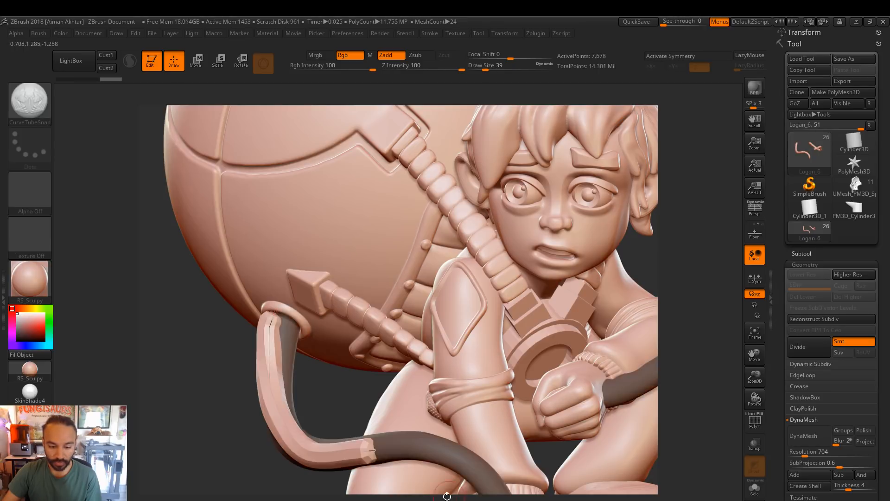
Draw and undo test curve tubes down the hose, clearing the masks they leave
key("s")
left_click_drag(268, 350, 260, 353)
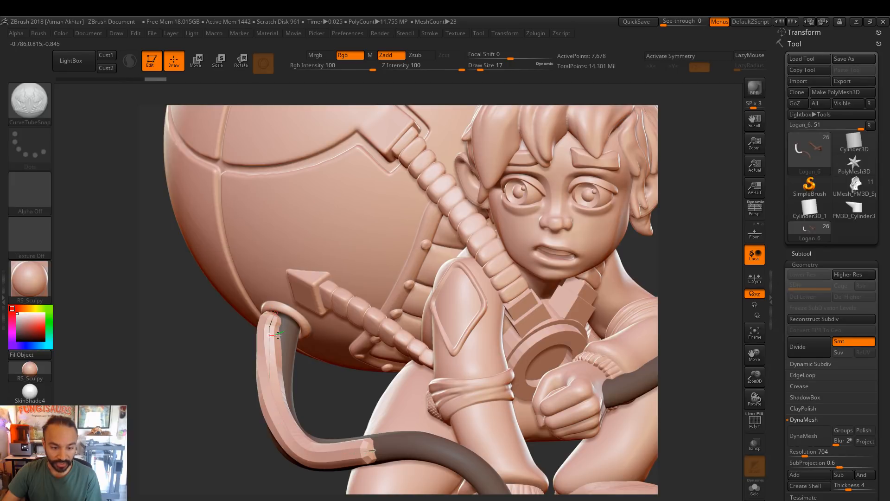
left_click(306, 419, "ctrl")
key("ctrl+z")
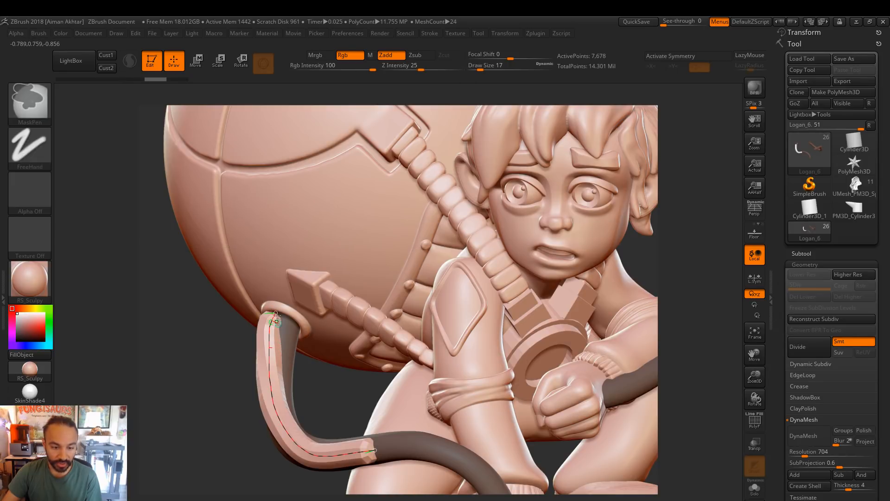
key("ctrl+shift+a")
key("s")
left_click_drag(276, 313, 276, 390)
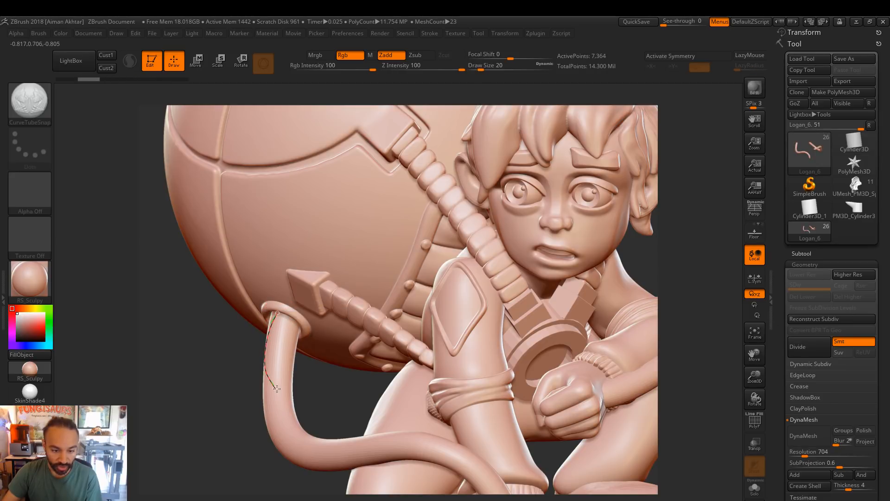
key("ctrl+shift+a")
key("s")
left_click_drag(279, 317, 303, 457)
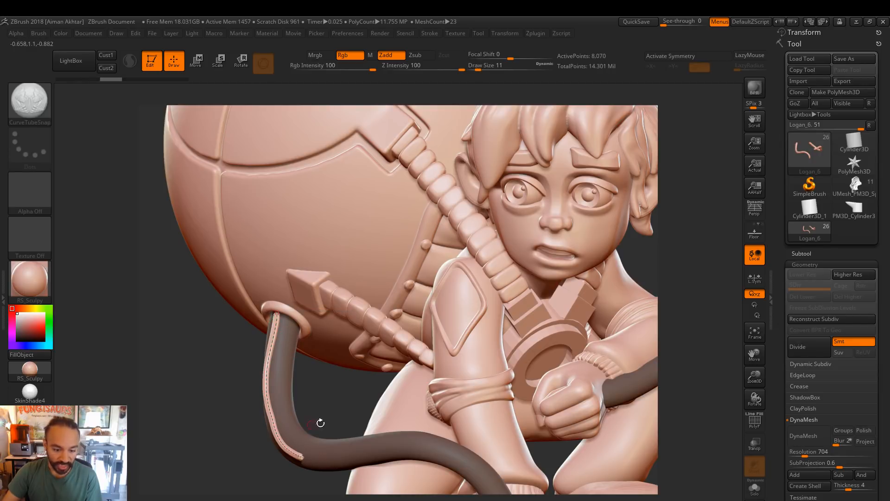
Set the tube brush to draw size 11 and turn on LazyMouse with a larger LazyRadius
left_click_drag(317, 405, 282, 352, "alt")
key("bracketright")
key("bracketleft")
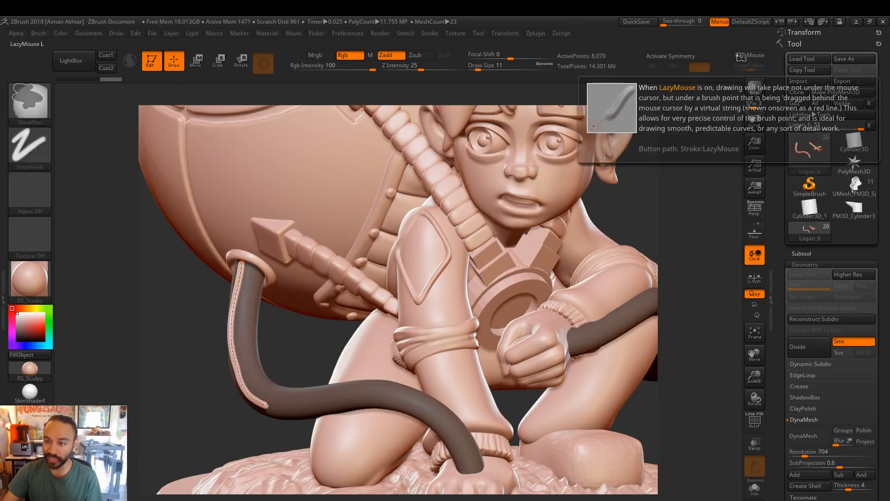
left_click(742, 55)
left_click_drag(743, 67, 747, 68)
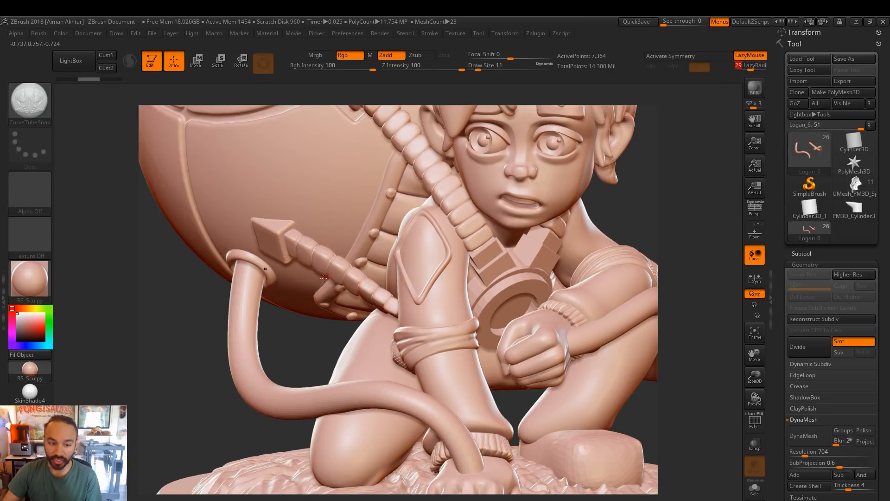
Undo a smoothed test tube along the hose and raise LazyRadius to 123
left_click_drag(245, 264, 233, 340)
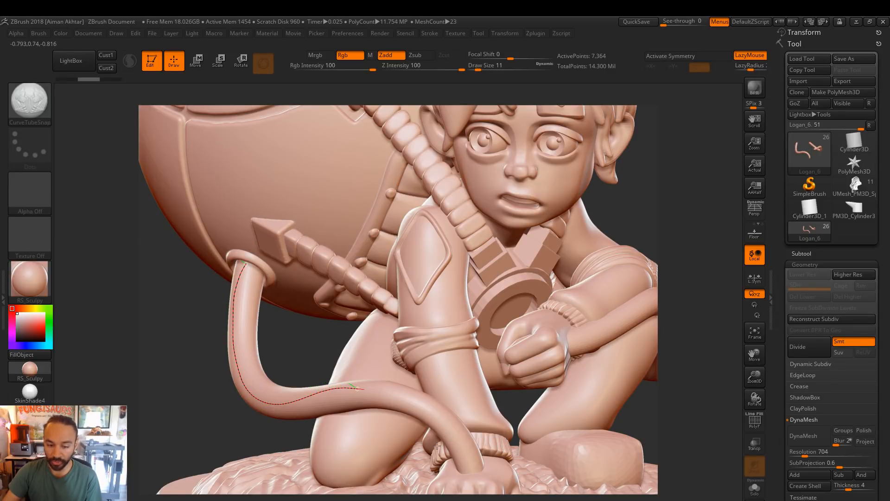
left_click_drag(438, 446, 435, 446)
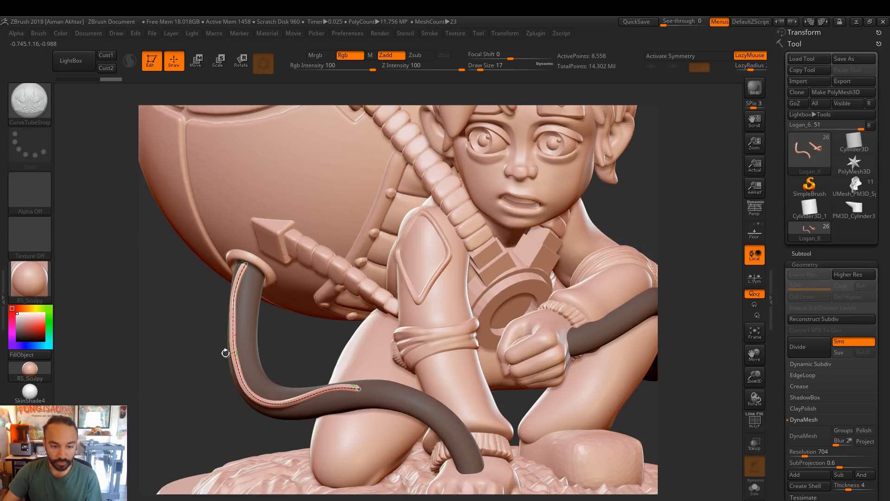
key("ctrl")
key("ctrl+z")
left_click_drag(750, 70, 766, 71)
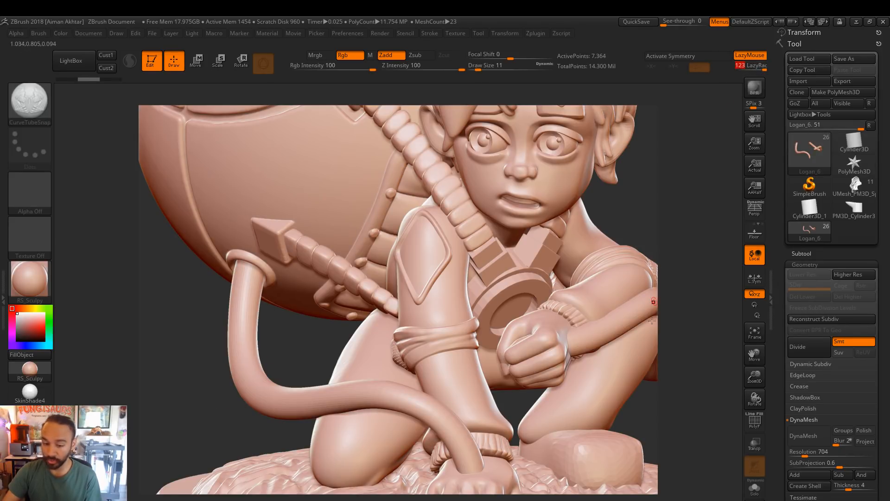
Try a tube curve along the tail toward the hand, then undo it
left_click(422, 32)
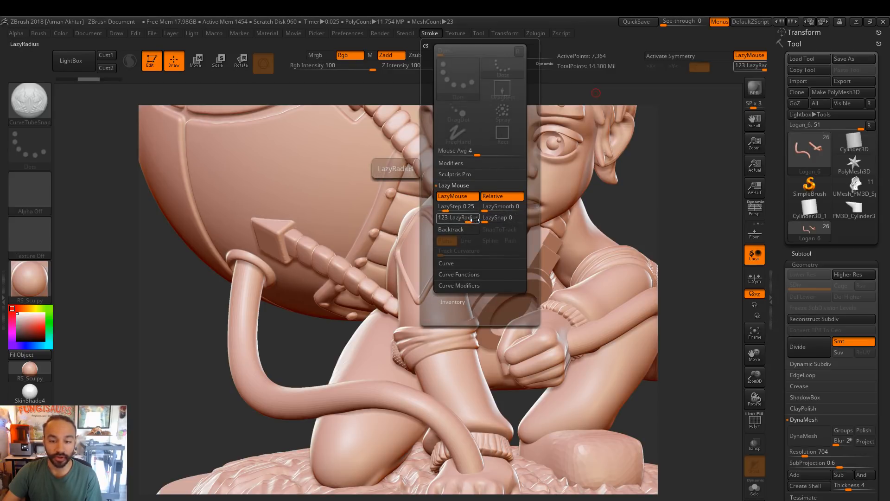
left_click_drag(183, 445, 197, 450)
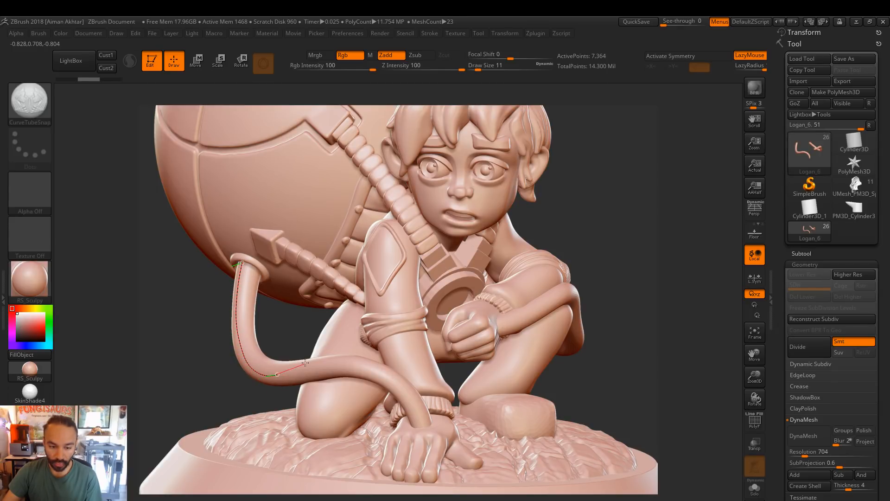
mouse_move(318, 348)
left_mouse_down()
mouse_move(436, 405)
mouse_move(447, 426)
left_mouse_up()
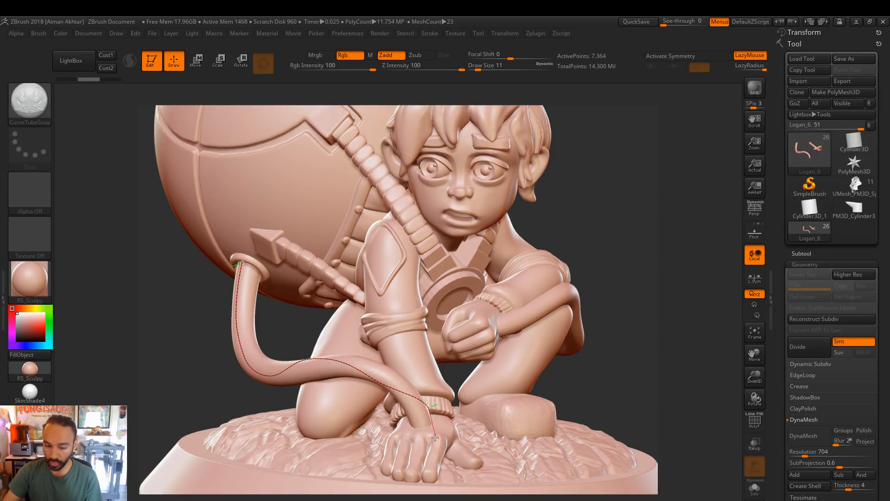
left_click_drag(438, 457, 439, 458)
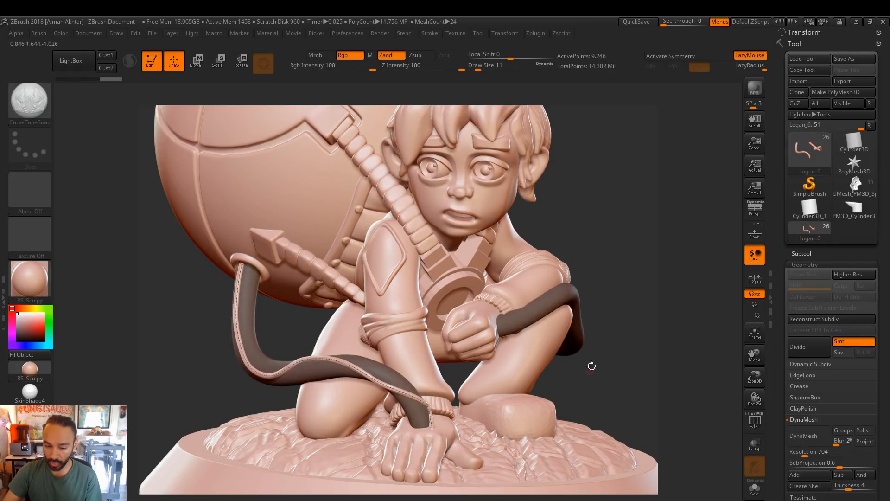
left_click_drag(606, 387, 192, 433)
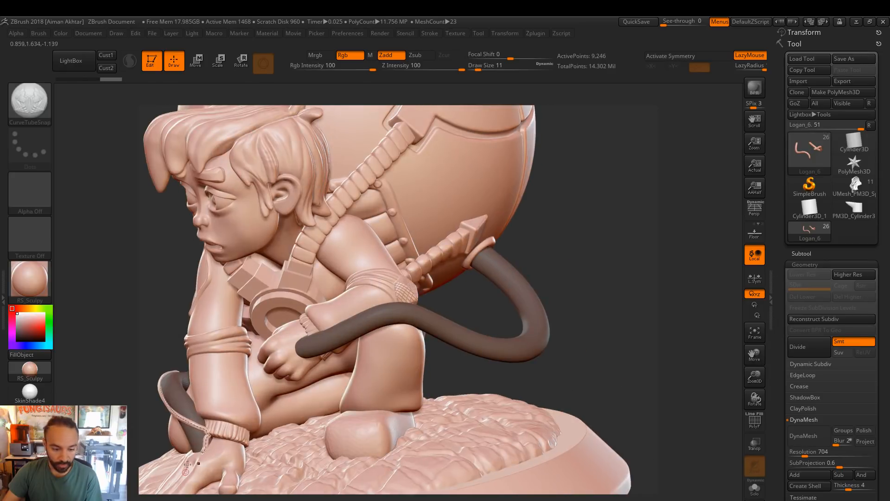
left_click(212, 433)
mouse_move(132, 416)
left_mouse_down()
mouse_move(255, 407)
mouse_move(220, 403)
left_mouse_up()
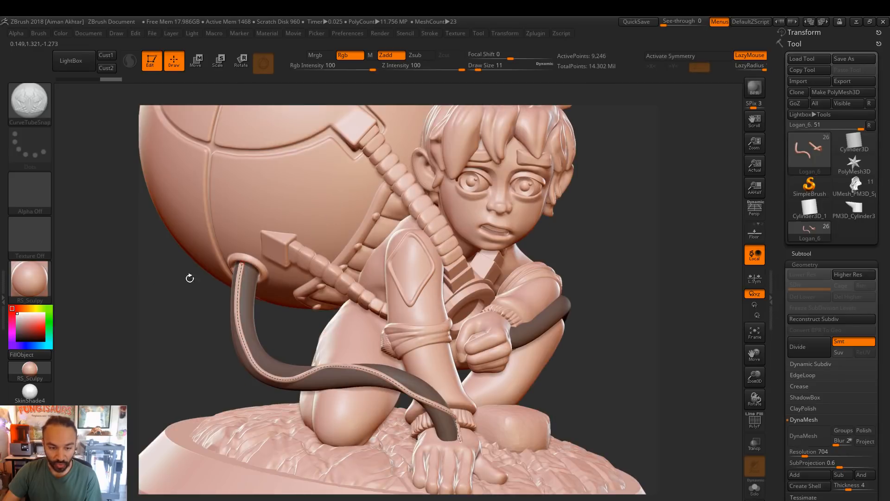
key("ctrl+z")
Reset the CurveTubeSnap brush draw size to 11
key("s")
left_click(242, 264)
key("s")
left_click_drag(242, 264, 244, 263)
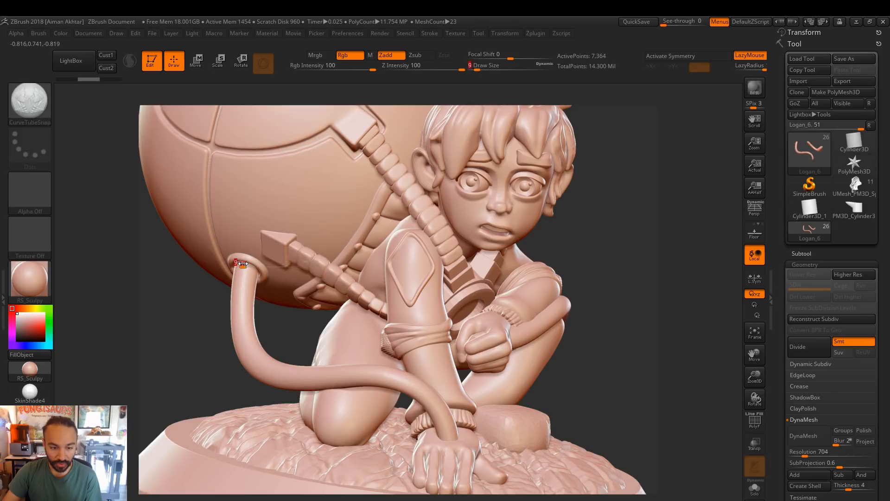
left_click_drag(244, 263, 242, 263)
Draw the hose tube from the backpack socket down the tail, adjust its top end, and commit
left_click_drag(229, 301, 248, 362)
mouse_move(286, 393)
left_mouse_down()
mouse_move(321, 364)
mouse_move(441, 400)
left_mouse_up()
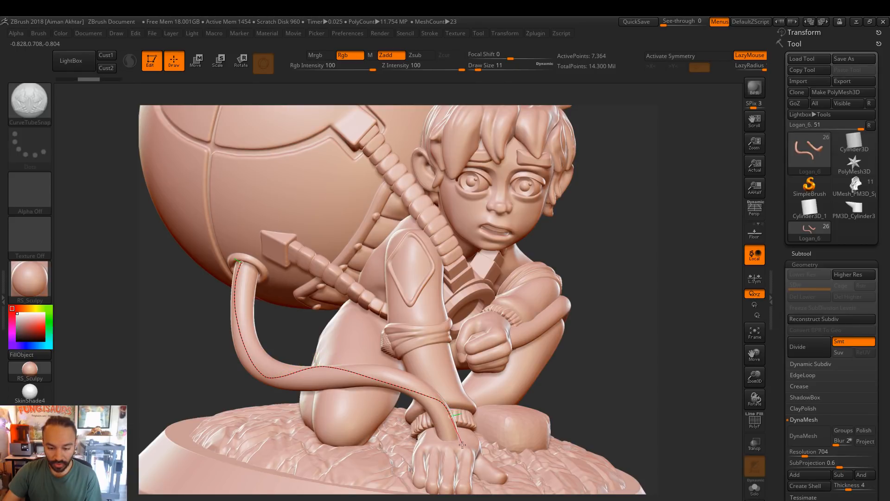
left_click_drag(465, 462, 466, 471)
mouse_move(616, 378)
left_mouse_down()
mouse_move(587, 391)
mouse_move(235, 384)
left_mouse_up()
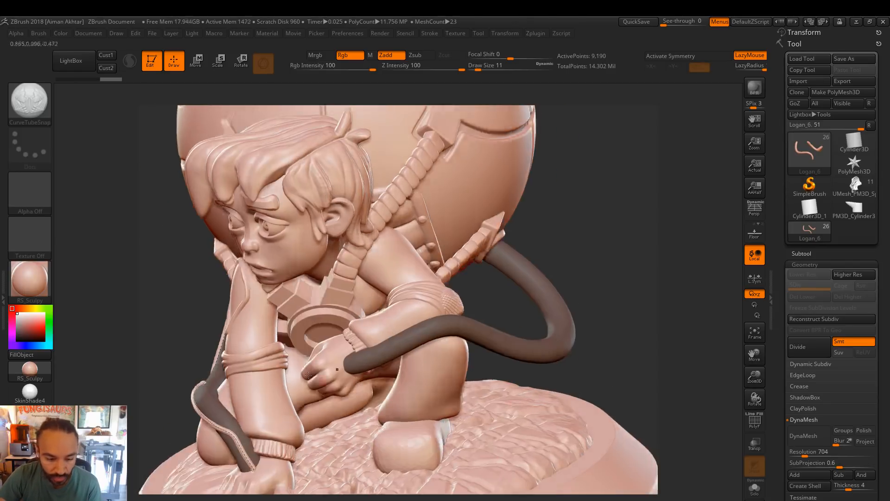
left_click_drag(153, 313, 227, 327)
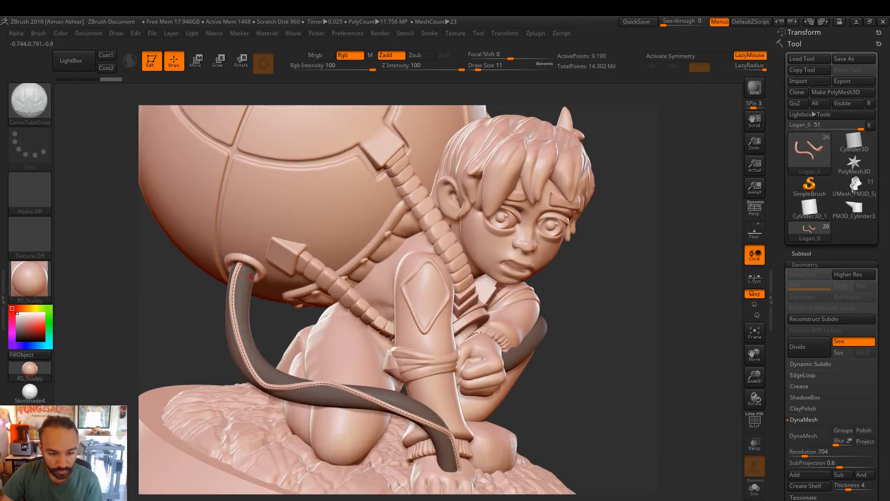
left_click(242, 262)
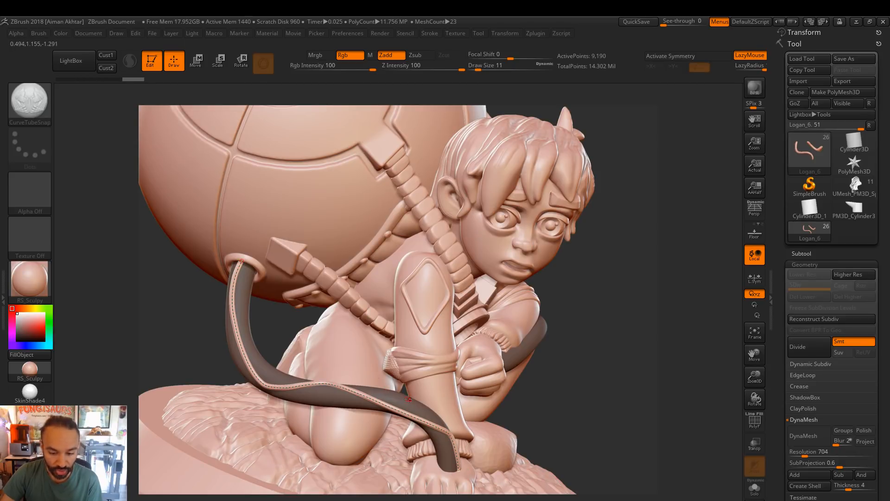
left_click(386, 404)
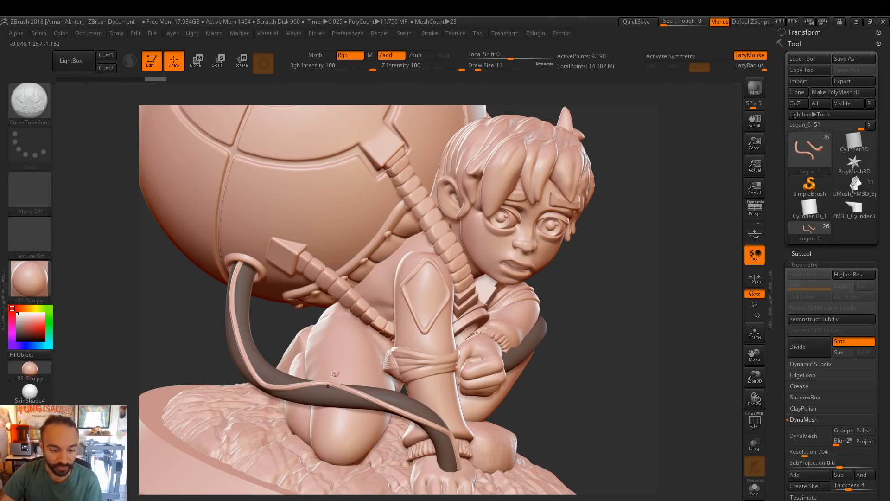
left_click_drag(585, 380, 440, 406)
left_click_drag(548, 358, 510, 280)
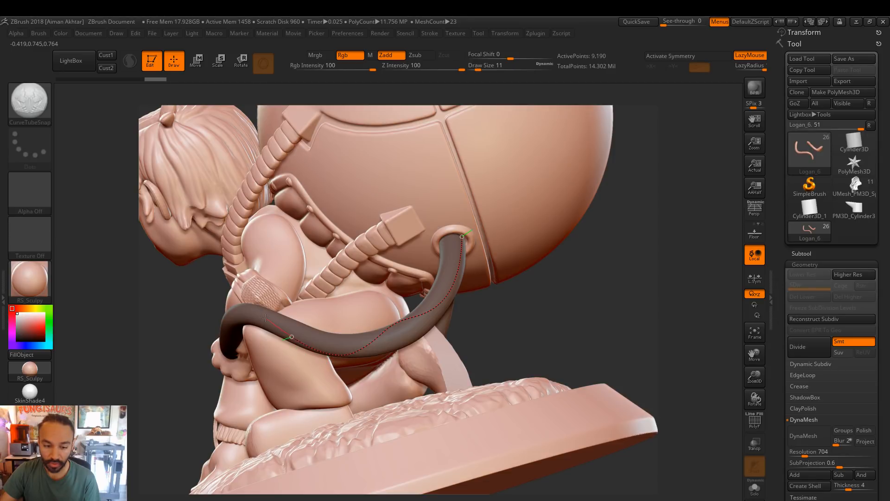
Pull the hose tube's end points into place near the hand, committing each edit
left_click_drag(205, 347, 218, 365)
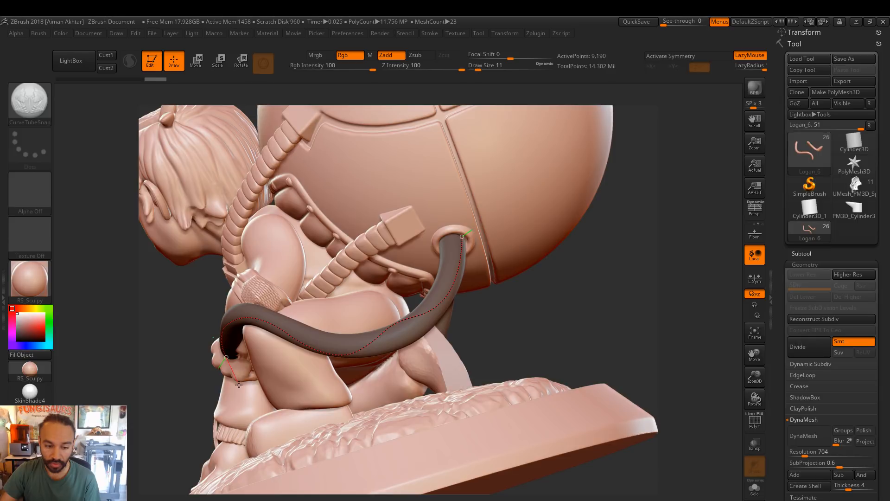
left_click(544, 328)
left_click_drag(595, 310, 603, 309)
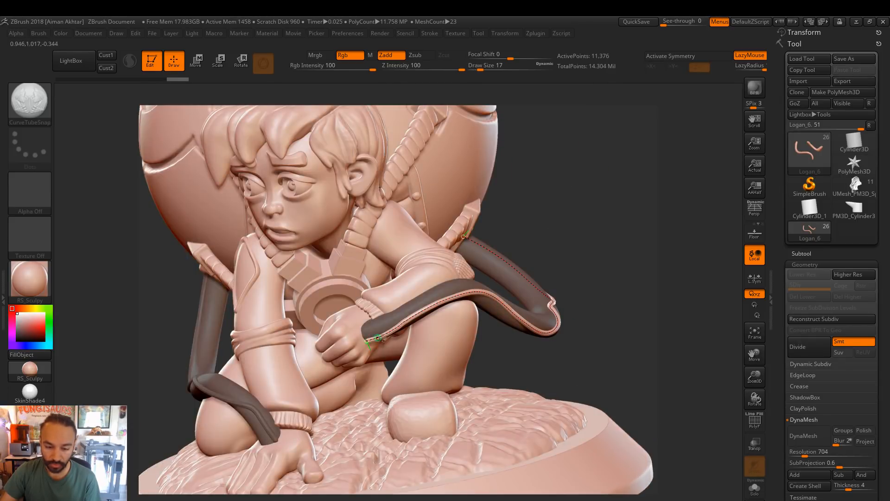
key("]")
left_click_drag(366, 343, 359, 344)
key("[")
left_click(492, 302)
Bend the tube's top end into the backpack socket and undo a stray short tube
left_click_drag(576, 281, 469, 278)
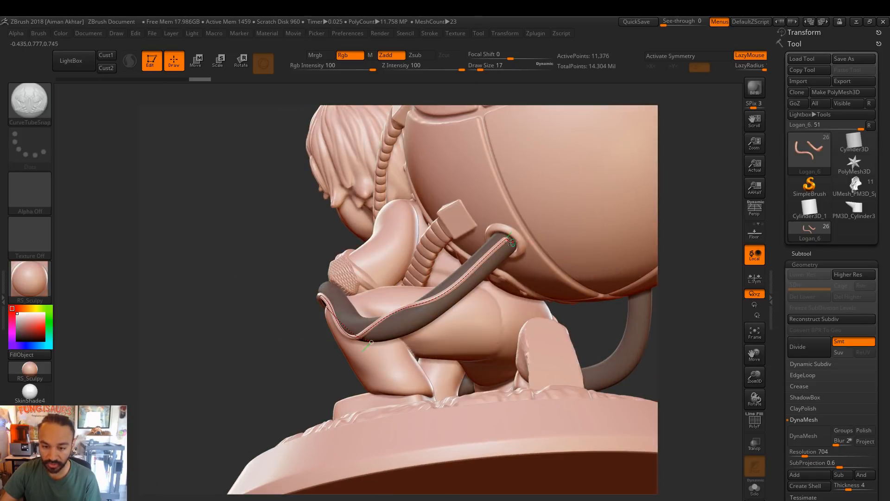
key("ctrl+shift+z")
left_click_drag(508, 236, 507, 237)
left_click(509, 240)
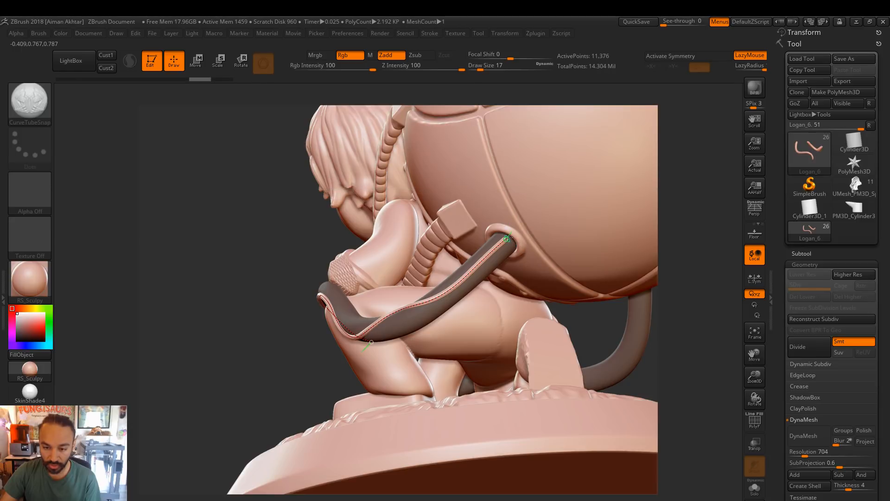
mouse_move(275, 267)
left_mouse_down()
mouse_move(463, 300)
mouse_move(446, 301)
left_mouse_up()
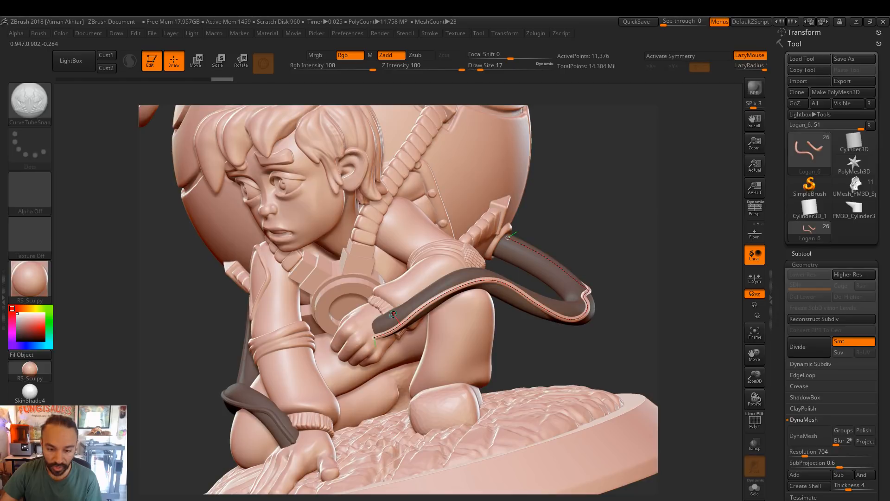
left_click_drag(393, 314, 400, 326)
key("ctrl+z")
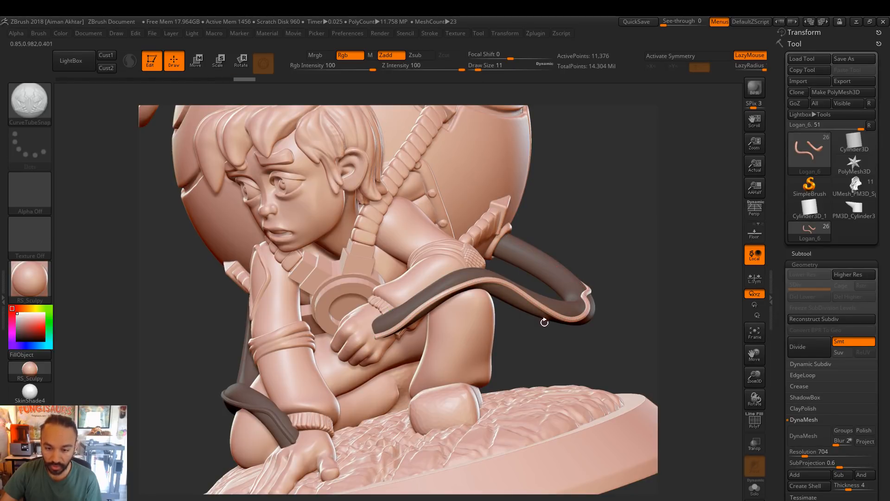
left_click_drag(590, 330, 495, 312)
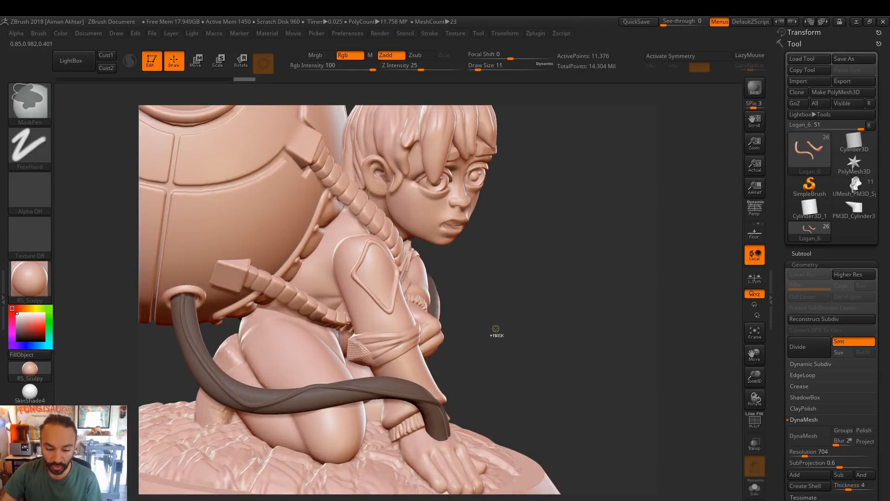
Switch to Transpose with Gizmo 3D off and lay a transpose line along the hose
key("r")
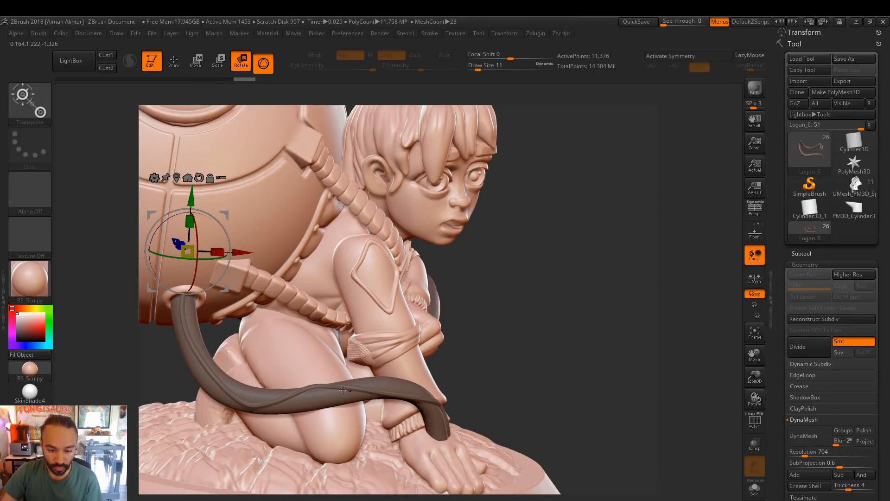
left_click(264, 64)
left_click_drag(342, 387, 415, 387)
left_click_drag(505, 338, 507, 329)
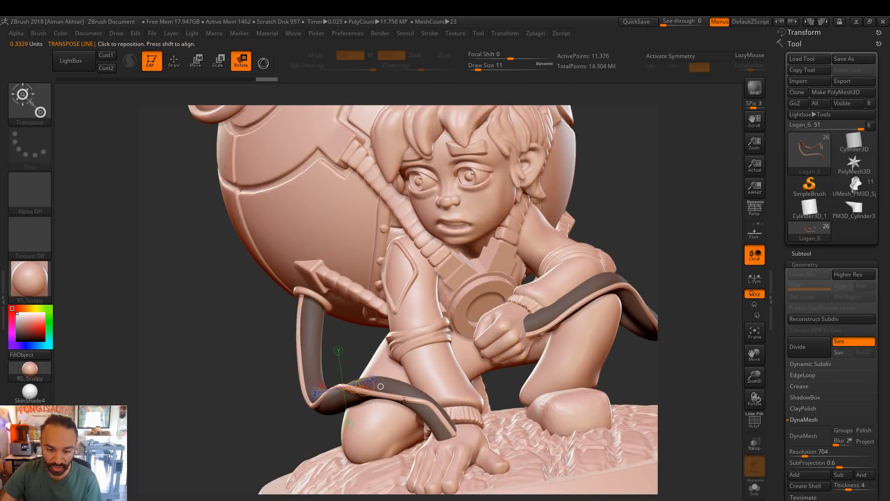
Return to Draw mode and turn on Solo to isolate the hose subtool
left_click(182, 64)
mouse_move(263, 375)
left_mouse_down()
mouse_move(280, 431)
mouse_move(290, 418)
left_mouse_up()
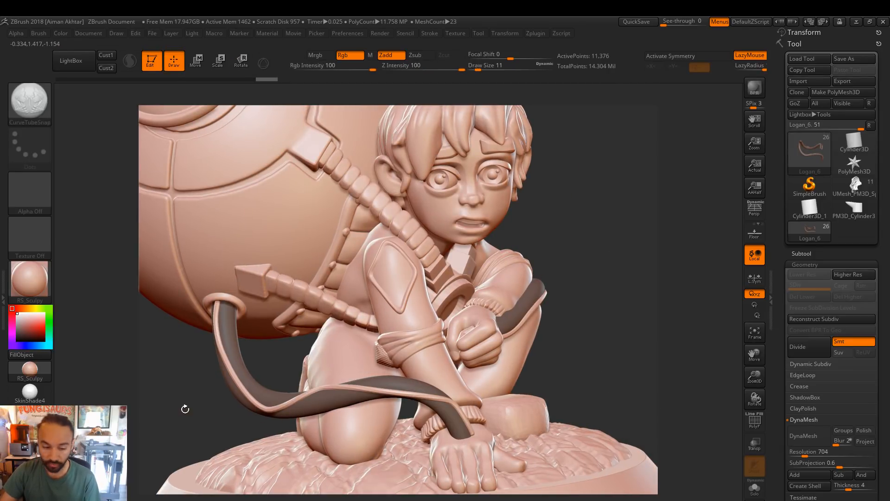
left_click_drag(298, 383, 299, 382)
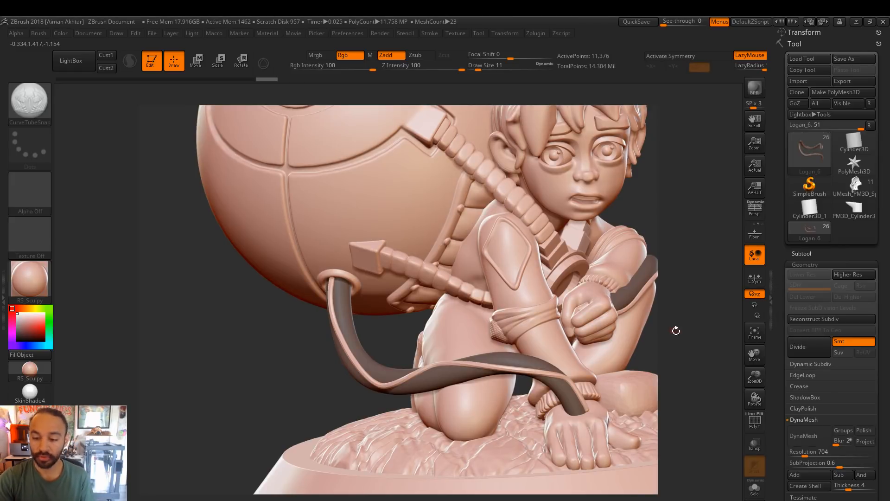
mouse_move(660, 335)
left_mouse_down()
mouse_move(647, 330)
mouse_move(654, 336)
left_mouse_up()
left_click(755, 487)
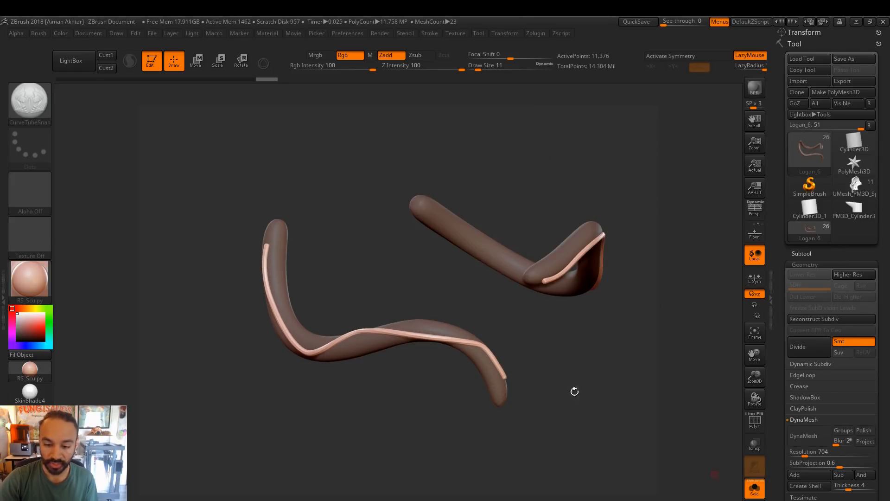
Zoom in, pick the Move brush (B M V) at draw size 245, and drag the tube's bend up and right
left_click_drag(525, 330, 237, 295)
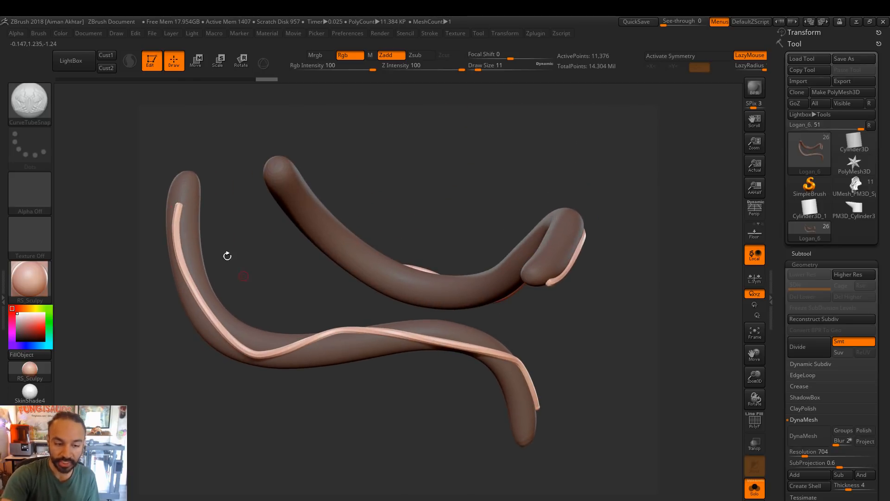
left_click_drag(324, 322, 351, 307, "alt")
key("s")
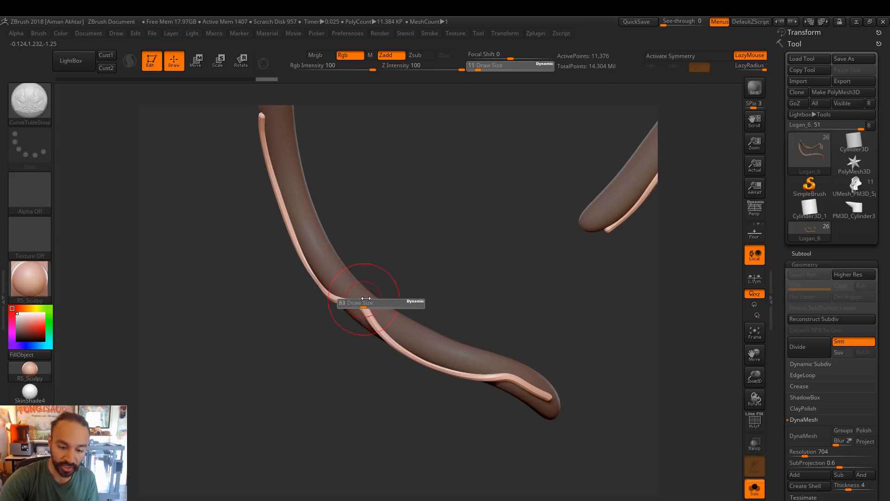
key("b")
key("m")
key("v")
key("s")
key("s")
mouse_move(358, 300)
left_mouse_down()
mouse_move(404, 293)
mouse_move(419, 318)
mouse_move(359, 297)
mouse_move(453, 318)
mouse_move(445, 302)
mouse_move(516, 372)
mouse_move(408, 381)
mouse_move(446, 390)
mouse_move(432, 358)
mouse_move(407, 380)
mouse_move(597, 440)
left_mouse_up()
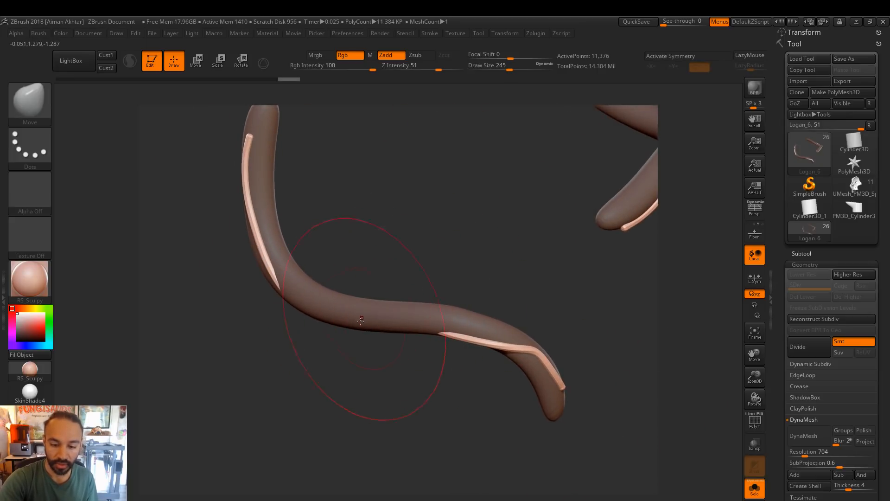
Frame the tube knot and nudge the pink strip down and left with a size-132 brush
key("f")
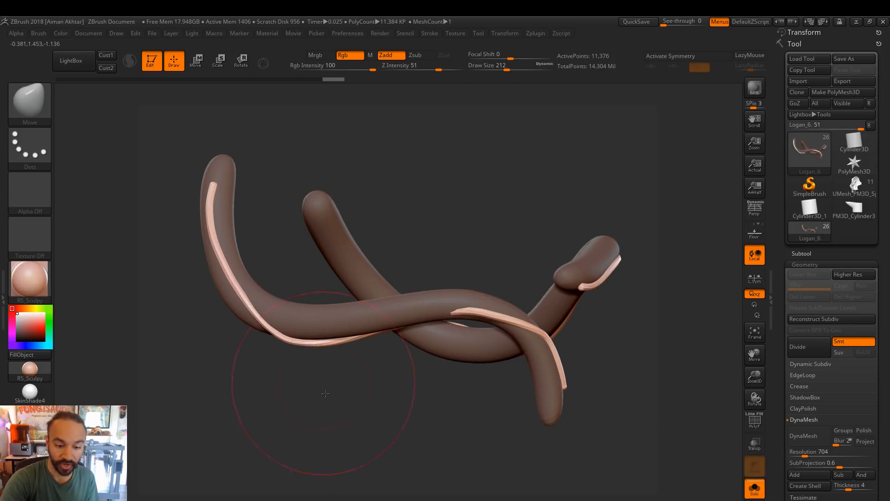
left_click_drag(322, 381, 347, 351)
mouse_move(398, 340)
left_mouse_down()
mouse_move(399, 307)
mouse_move(422, 317)
left_mouse_up()
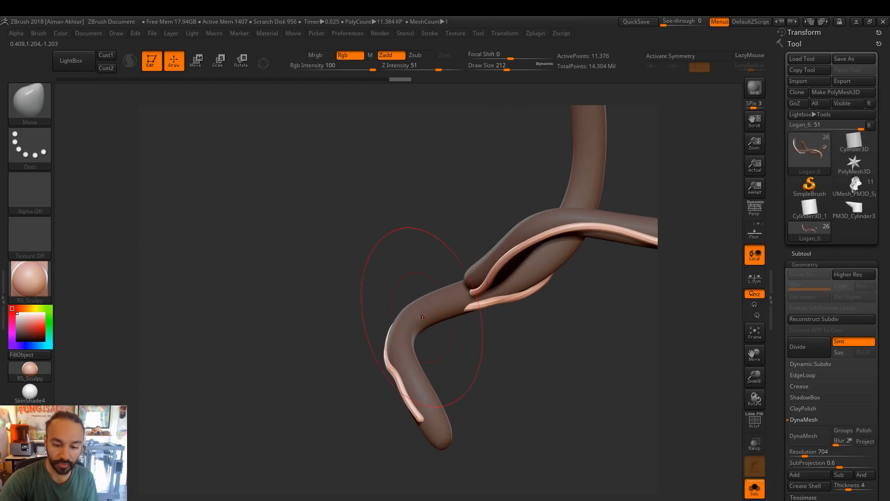
mouse_move(453, 345)
left_mouse_down()
mouse_move(426, 307)
mouse_move(436, 300)
left_mouse_up()
key("bracketleft")
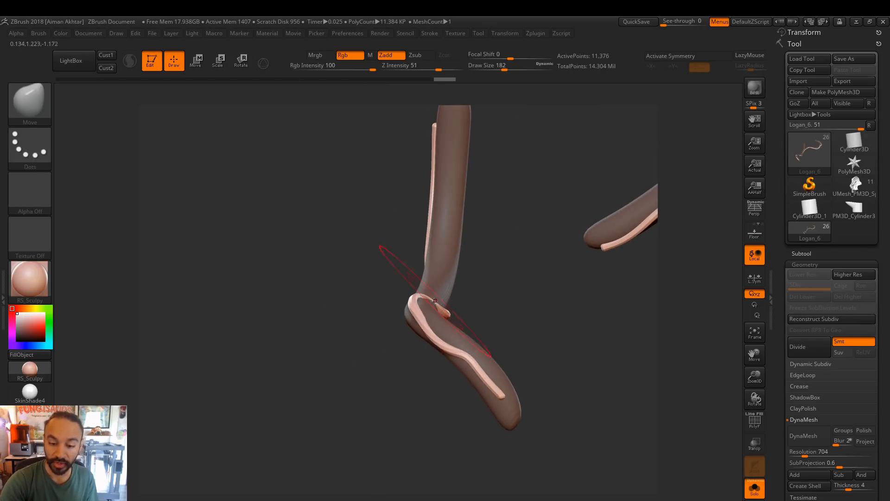
mouse_move(440, 301)
right_mouse_down()
mouse_move(449, 315)
mouse_move(482, 304)
mouse_move(499, 310)
mouse_move(475, 324)
right_mouse_up()
key("s")
left_click(406, 305)
key("s")
left_click(484, 348)
left_click_drag(451, 328, 445, 337)
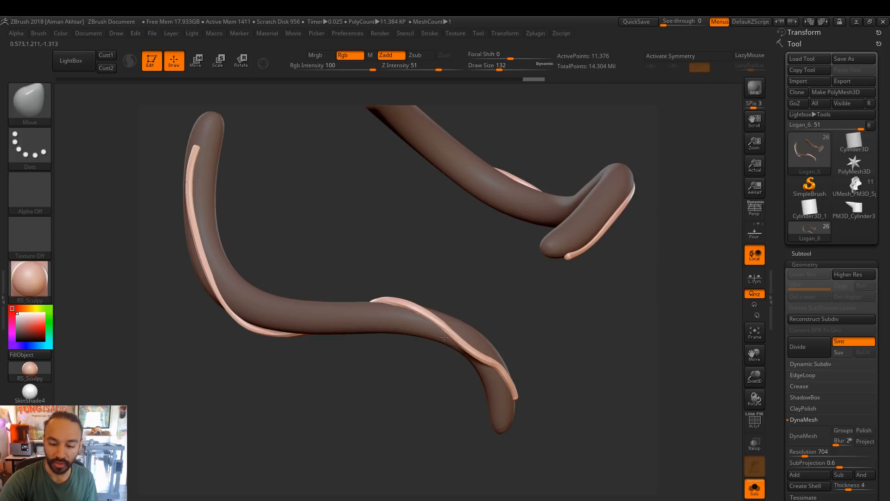
mouse_move(480, 313)
right_mouse_down()
mouse_move(513, 283)
mouse_move(450, 332)
mouse_move(457, 257)
right_mouse_up()
mouse_move(360, 386)
right_mouse_down("ctrl")
mouse_move(384, 415)
mouse_move(520, 308)
mouse_move(363, 268)
mouse_move(394, 215)
mouse_move(355, 283)
right_mouse_up("ctrl")
Smooth and reshape the kink in the thin strip, using brush sizes 54 to 120
type("s54")
key("Return")
key("bracketright")
mouse_move(297, 290)
right_mouse_down()
mouse_move(463, 278)
mouse_move(446, 283)
mouse_move(424, 264)
mouse_move(394, 302)
mouse_move(366, 267)
mouse_move(398, 294)
mouse_move(421, 201)
mouse_move(360, 310)
right_mouse_up()
type("s108")
key("Return")
key("shift")
key("s")
left_click_drag(362, 303, 363, 304)
left_click_drag(360, 303, 365, 299)
key("s")
left_click_drag(385, 344, 387, 345)
left_click_drag(380, 352, 376, 352)
Nudge the strip into place and pull its end up and right at brush sizes 112–154
right_click_drag(377, 353, 463, 322)
mouse_move(571, 345)
right_mouse_down()
mouse_move(533, 366)
mouse_move(560, 383)
mouse_move(451, 372)
mouse_move(364, 332)
mouse_move(405, 292)
mouse_move(412, 297)
right_mouse_up()
key("s")
key("s")
left_click(361, 322)
mouse_move(431, 327)
right_mouse_down()
mouse_move(374, 339)
mouse_move(357, 328)
right_mouse_up()
key("s")
left_click_drag(354, 330, 363, 324)
right_click_drag(413, 330, 370, 325)
key("s")
left_click(366, 325)
key("s")
left_click_drag(367, 324, 382, 325)
left_click(373, 324)
Nudge the strip and its end into position at brush sizes 77 and 104
key("s")
left_click(385, 338)
mouse_move(385, 348)
right_mouse_down()
mouse_move(355, 302)
mouse_move(390, 343)
mouse_move(412, 346)
right_mouse_up()
key("s")
left_click(309, 269)
key("s")
left_click_drag(313, 272, 314, 267)
left_click_drag(314, 268, 308, 267)
mouse_move(364, 265)
right_mouse_down()
mouse_move(368, 273)
mouse_move(360, 247)
mouse_move(358, 260)
right_mouse_up()
key("s")
left_click_drag(359, 301, 369, 302)
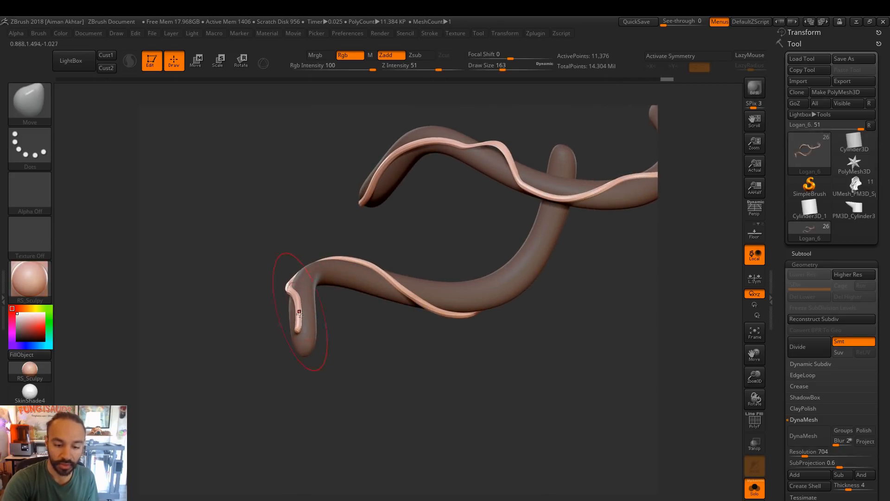
Nudge the strip further with brush sizes 87 and 68, then enlarge to 167
key("s")
left_click_drag(300, 333, 294, 339)
left_click_drag(300, 335, 300, 341)
mouse_move(363, 342)
right_mouse_down()
mouse_move(393, 348)
mouse_move(455, 331)
right_mouse_up()
key("s")
left_click_drag(369, 302, 374, 311)
key("s")
right_click_drag(379, 346, 528, 319)
key("s")
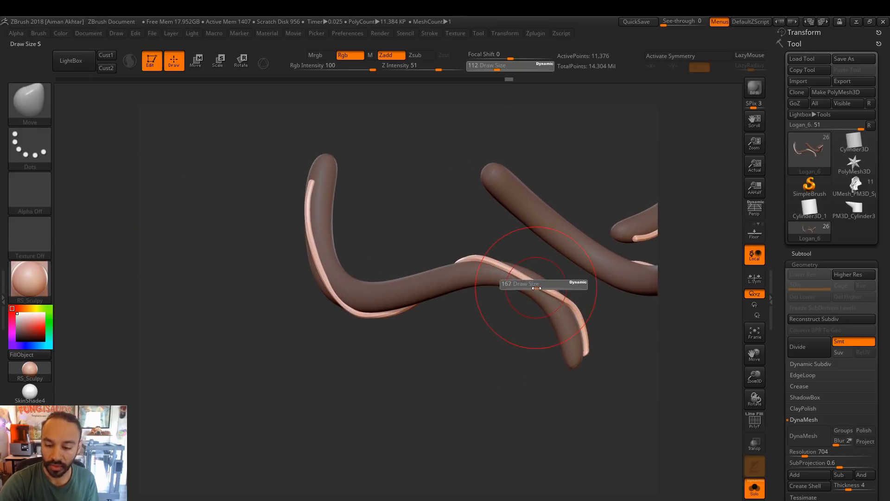
left_click_drag(531, 288, 536, 288)
Reshape the strip and pull the pink strip's tip upward at brush sizes 90–163
right_click_drag(528, 282, 479, 248)
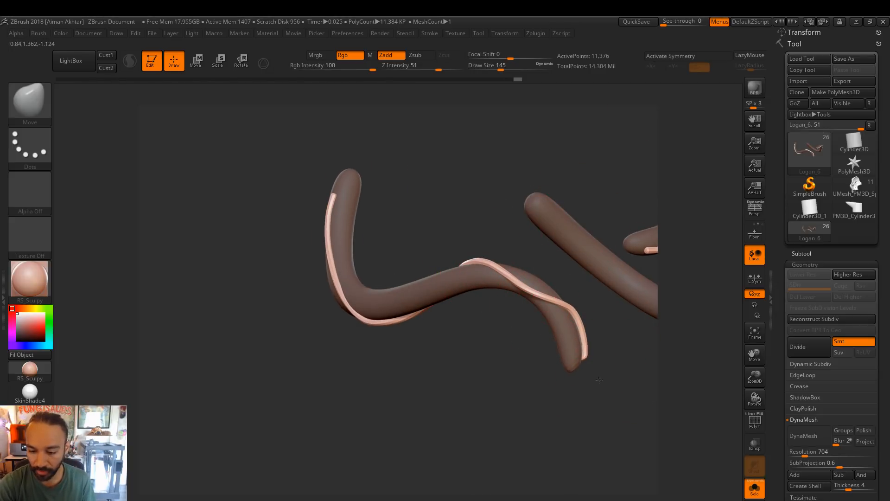
right_click_drag(604, 376, 586, 318)
key("bracketleft")
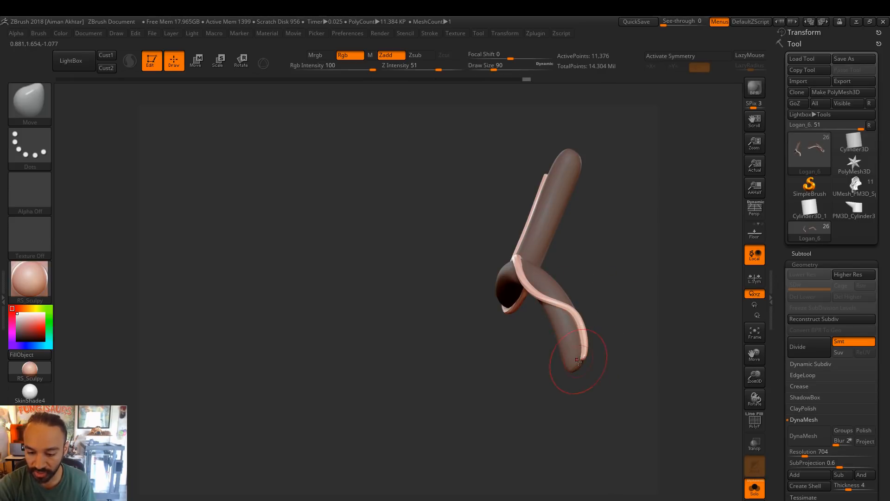
right_click_drag(543, 402, 368, 323)
key("bracketright")
key("s")
left_click_drag(323, 300, 326, 296)
key("s")
mouse_move(298, 213)
left_mouse_down()
mouse_move(291, 214)
mouse_move(298, 191)
left_mouse_up()
Push the tube surface on the left branch into shape at brush size 154
right_click_drag(302, 189, 300, 195)
key("s")
left_click_drag(272, 220, 279, 219)
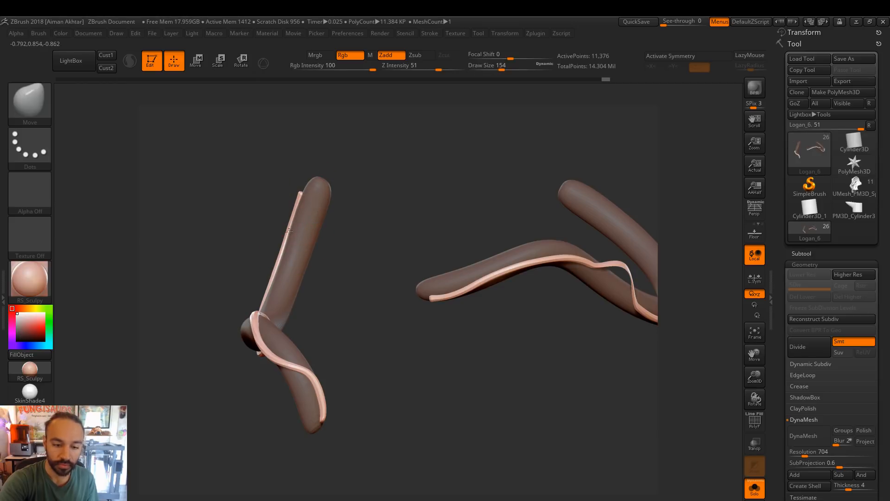
mouse_move(487, 374)
right_mouse_down()
mouse_move(455, 344)
mouse_move(431, 349)
mouse_move(495, 340)
mouse_move(544, 317)
mouse_move(553, 334)
mouse_move(402, 300)
right_mouse_up()
left_click_drag(231, 311, 234, 303)
right_click_drag(570, 359, 524, 206)
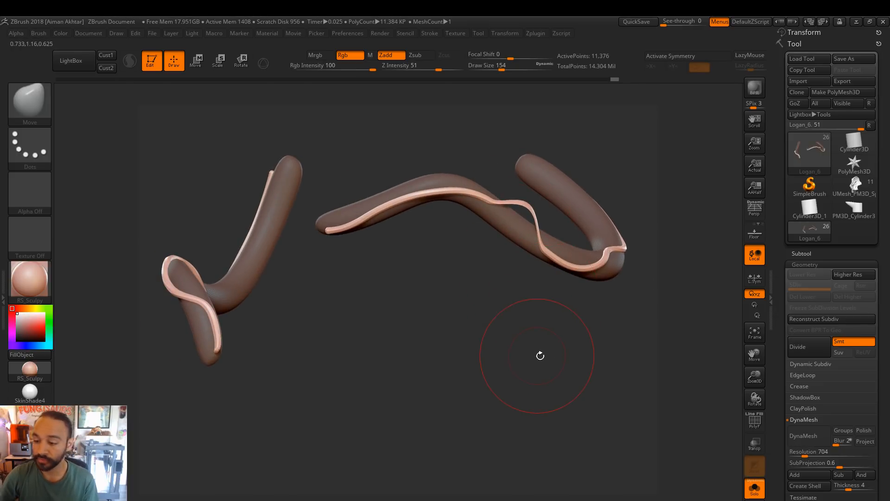
Duplicate Logan_6 into Logan_12, reselect Logan_6, scrub back the undo history and clear the mask
left_click(801, 253)
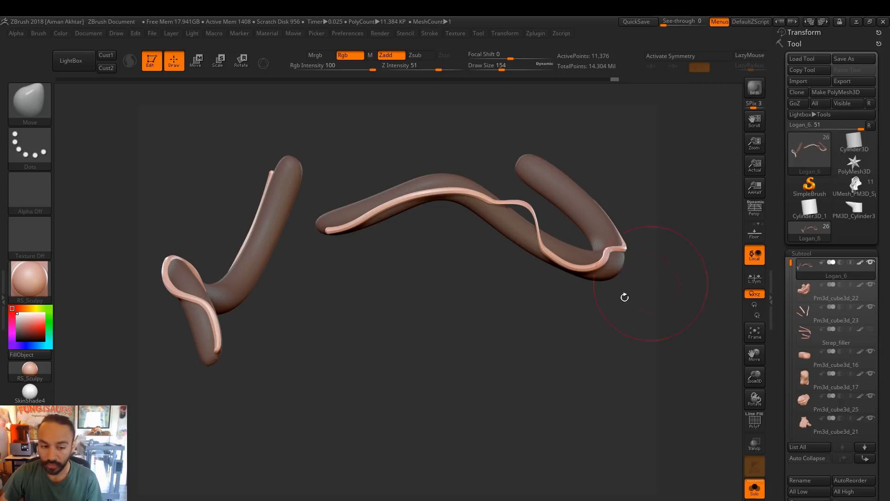
key("ctrl+shift+d")
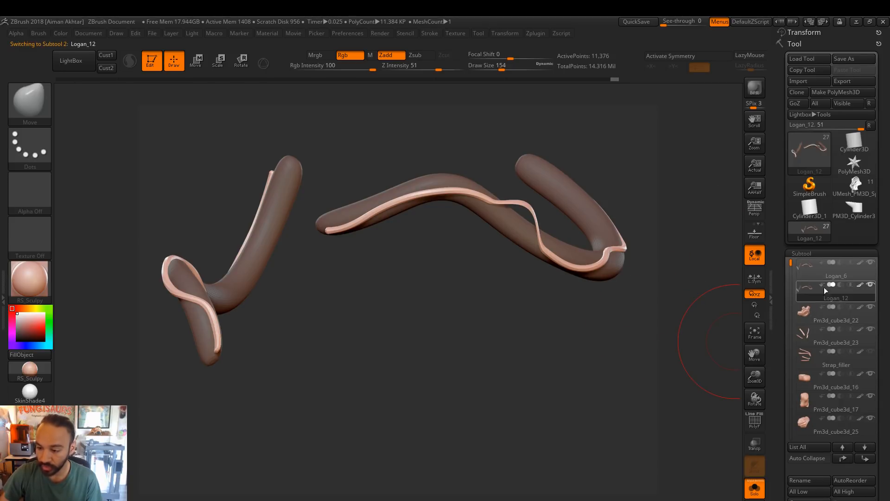
left_click(805, 271)
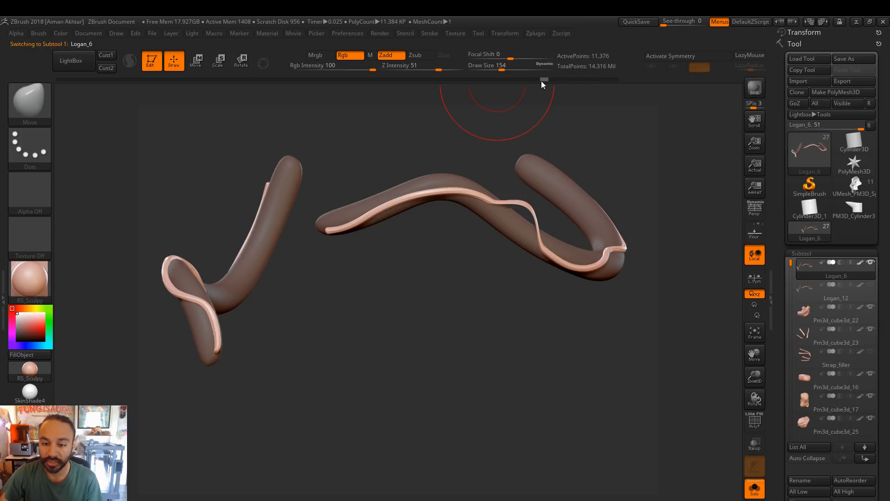
mouse_move(440, 84)
left_mouse_down()
mouse_move(319, 84)
mouse_move(369, 83)
mouse_move(351, 85)
left_mouse_up()
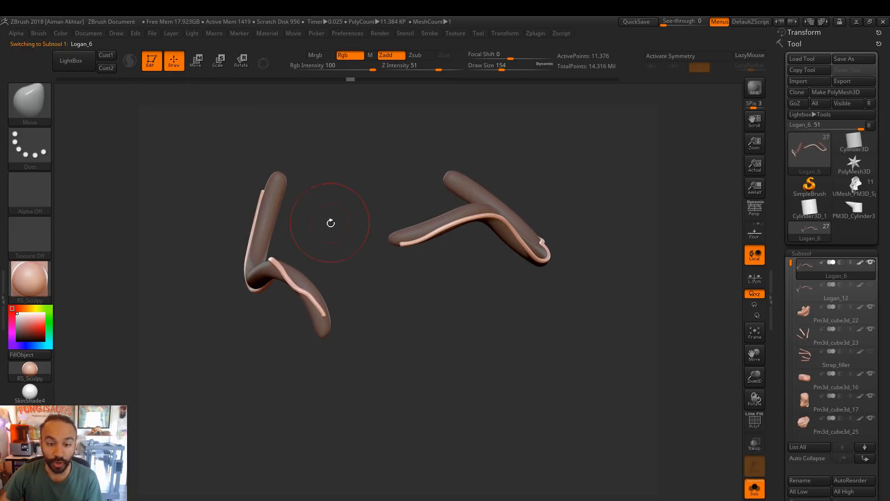
left_click(346, 251, "ctrl")
Hide the left strap in Logan_6 and the right strap in Logan_12
left_click(354, 287)
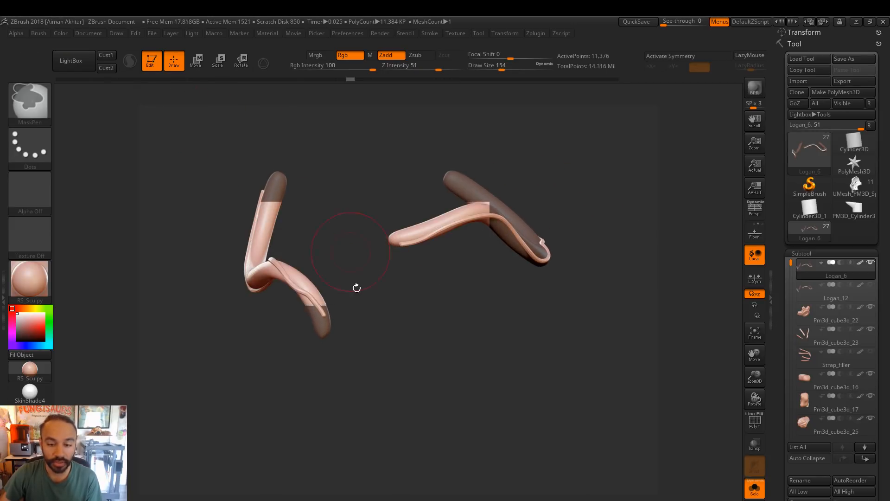
left_click_drag(183, 123, 382, 400, "ctrl+shift")
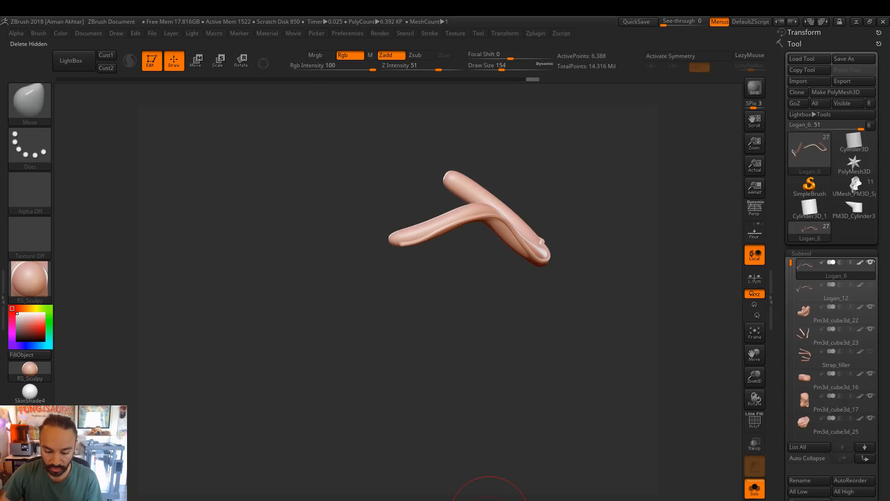
left_click(808, 285)
key("ctrl+shift")
left_click_drag(587, 127, 379, 333, "ctrl+shift")
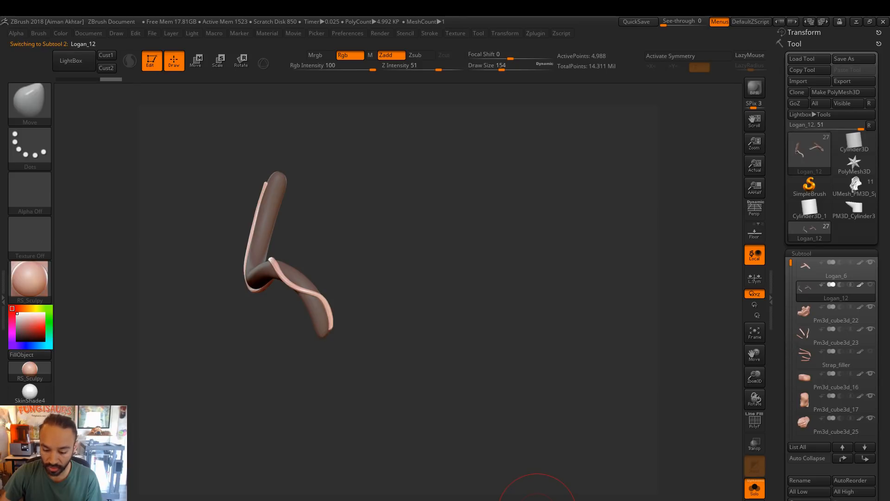
left_click(807, 277)
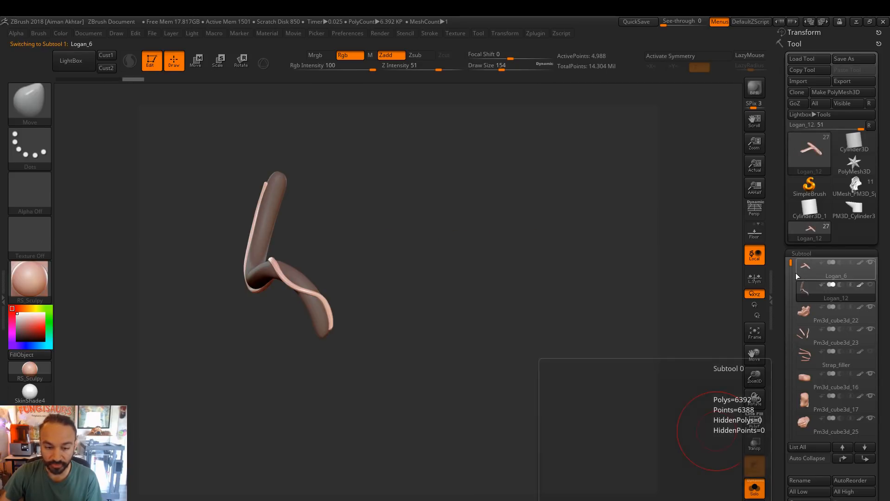
Frame Logan_6, mask the tube and lay a Transpose rotation axis along the pink trim
key("f")
key("r")
left_click_drag(365, 345, 233, 352, "alt")
left_click_drag(431, 267, 369, 238, "ctrl")
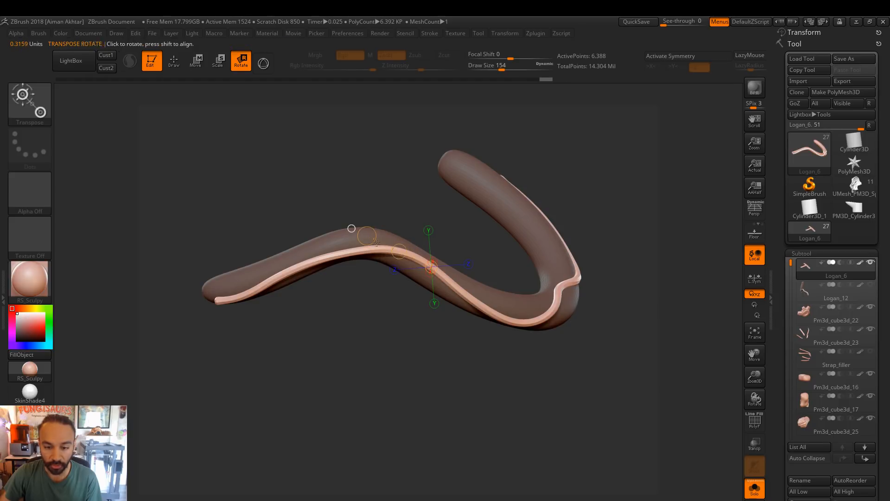
Turn the strap slightly, then nudge the pink trim strip into place at brush size 344
left_click_drag(520, 408, 535, 431)
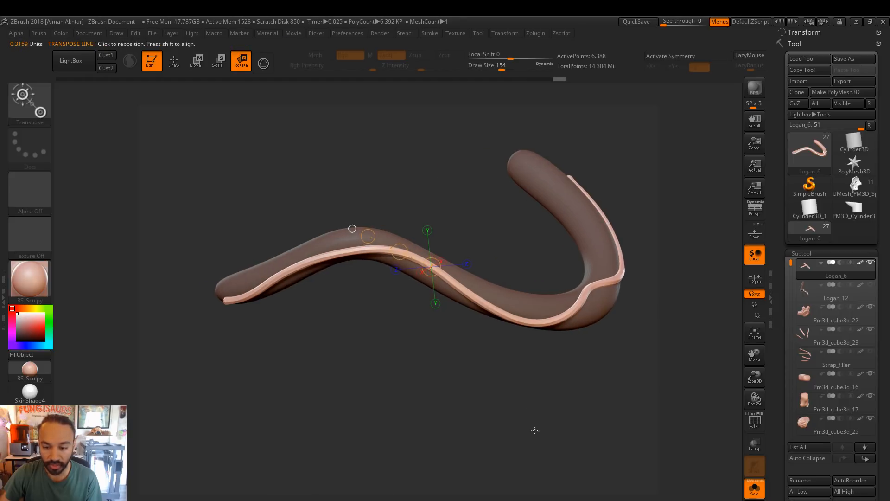
left_click(174, 64)
mouse_move(478, 378)
left_mouse_down()
mouse_move(455, 307)
mouse_move(445, 342)
mouse_move(472, 380)
mouse_move(490, 231)
mouse_move(509, 227)
mouse_move(453, 229)
mouse_move(483, 204)
mouse_move(473, 204)
left_mouse_up()
key("s")
left_click(399, 246)
key("s")
key("s")
Widen the strap with broad Move pushes at brush sizes 112–274
key("s")
mouse_move(473, 204)
left_mouse_down()
mouse_move(483, 193)
mouse_move(469, 206)
mouse_move(484, 208)
mouse_move(457, 207)
mouse_move(477, 258)
mouse_move(459, 271)
left_mouse_up()
key("s")
left_click_drag(362, 234, 371, 229)
mouse_move(411, 253)
left_mouse_down()
mouse_move(466, 242)
mouse_move(466, 255)
left_mouse_up()
mouse_move(383, 257)
left_mouse_down()
mouse_move(392, 245)
mouse_move(335, 246)
mouse_move(417, 204)
mouse_move(402, 210)
left_mouse_up()
key("s")
key("s")
mouse_move(335, 253)
left_mouse_down()
mouse_move(324, 255)
mouse_move(344, 253)
left_mouse_up()
left_click_drag(360, 288, 387, 279)
key("s")
left_click_drag(309, 237, 307, 236)
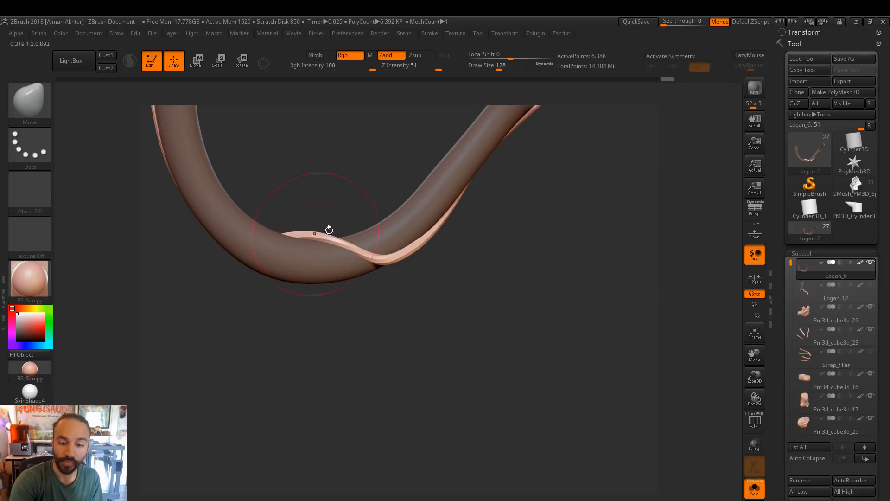
mouse_move(410, 258)
left_mouse_down()
mouse_move(419, 274)
mouse_move(328, 255)
left_mouse_up()
Inflate the strap surface with the Inflat brush, then return to the Move brush
key("b")
key("i")
key("n")
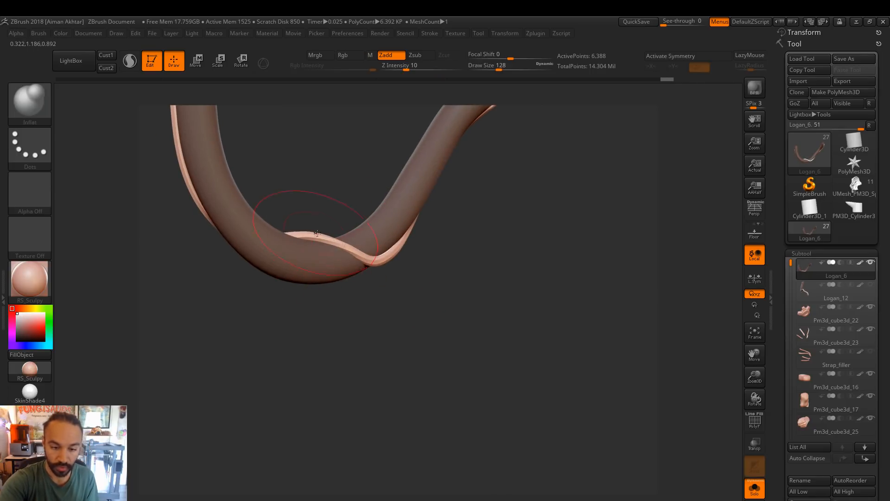
left_click_drag(412, 281, 500, 253)
mouse_move(431, 216)
left_mouse_down()
mouse_move(551, 212)
mouse_move(549, 279)
mouse_move(568, 268)
mouse_move(566, 298)
mouse_move(478, 342)
mouse_move(562, 344)
mouse_move(491, 358)
mouse_move(527, 341)
left_mouse_up()
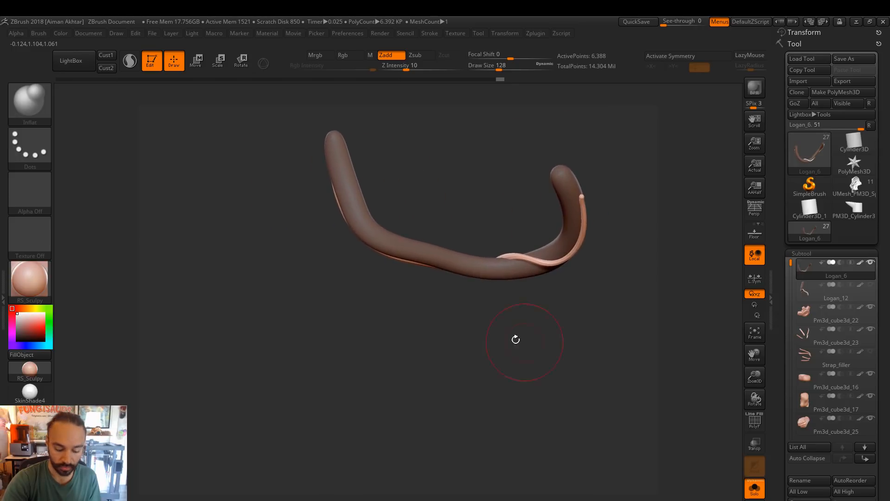
key("b")
key("m")
key("v")
mouse_move(441, 334)
left_mouse_down()
mouse_move(507, 368)
mouse_move(563, 354)
mouse_move(481, 278)
left_mouse_up()
Set the Move brush size to 163 and turn Solo off to show the full figure
key("s")
left_click(436, 262)
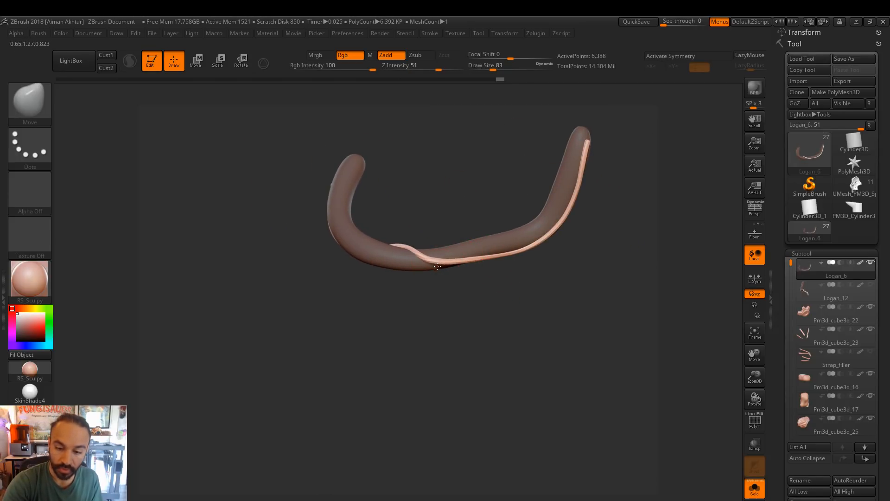
key("s")
left_click_drag(468, 262, 473, 262)
key("bracketright")
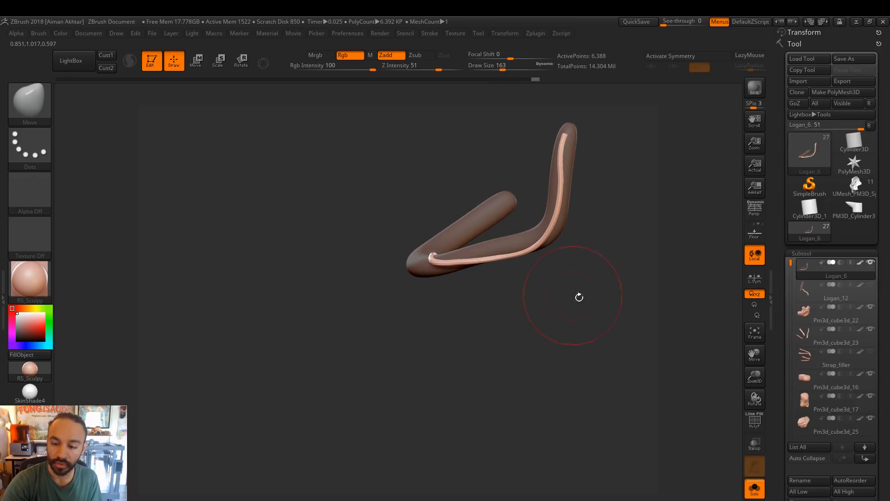
left_click(759, 489)
left_click_drag(542, 365, 600, 239)
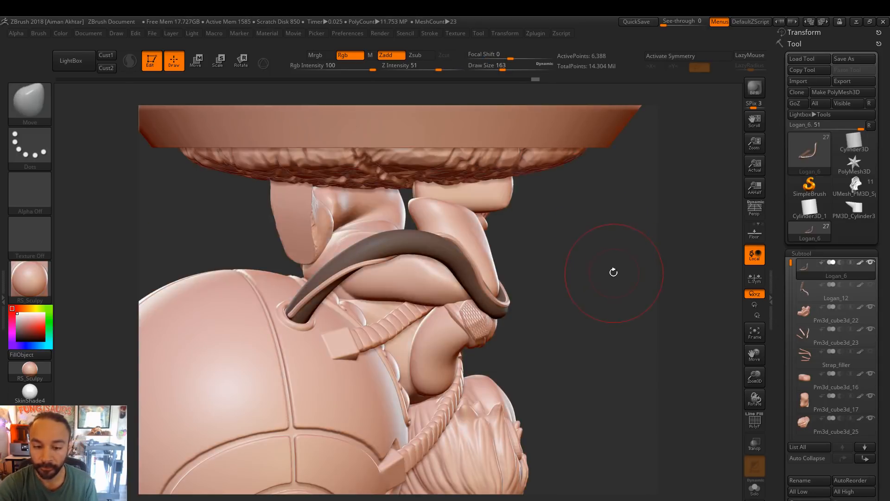
Resize the Move brush from 101 to 177, then 318, and bend the strap slightly
key("s")
left_click_drag(297, 317, 295, 317)
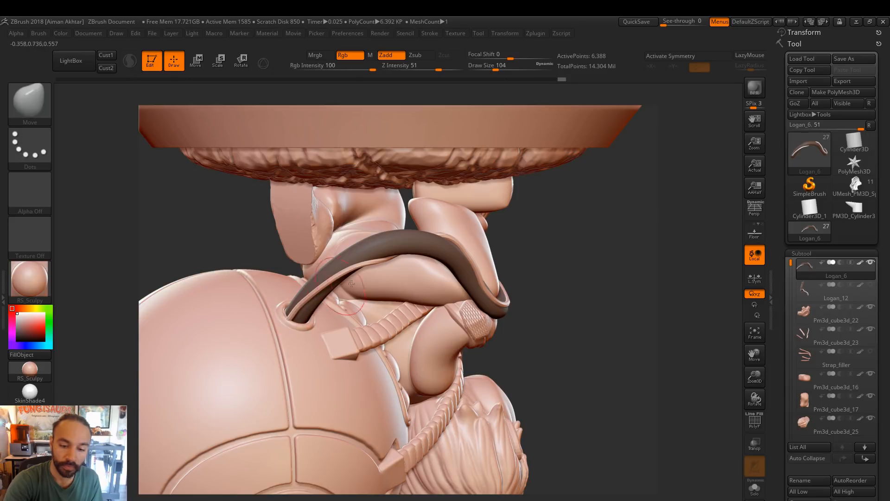
left_click_drag(557, 263, 601, 356)
key("f")
left_click_drag(568, 384, 596, 355)
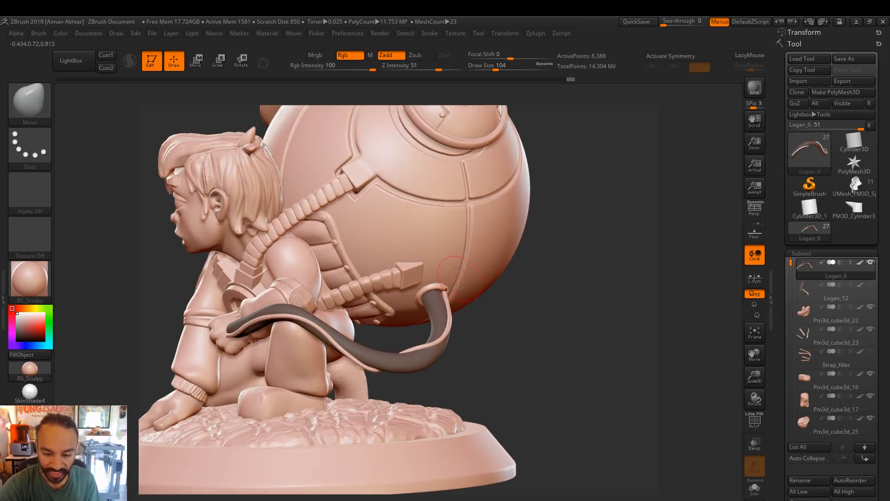
key("s")
left_click_drag(309, 317, 317, 318)
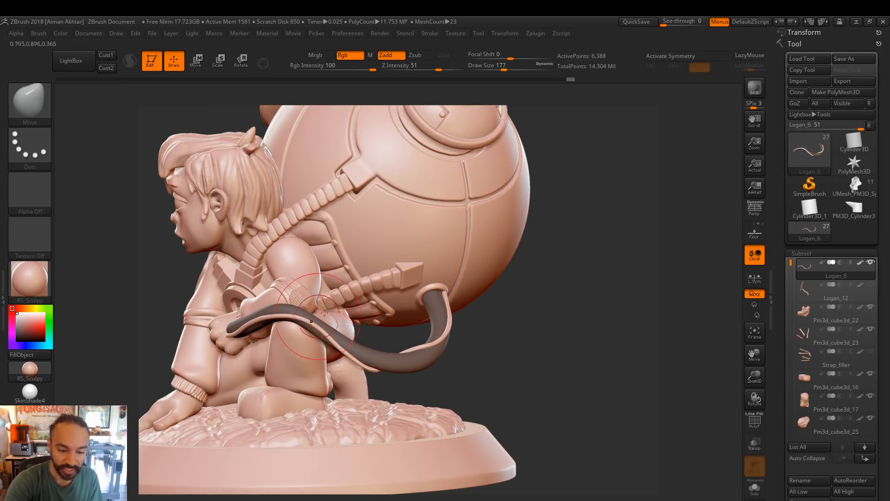
left_click_drag(541, 320, 553, 303)
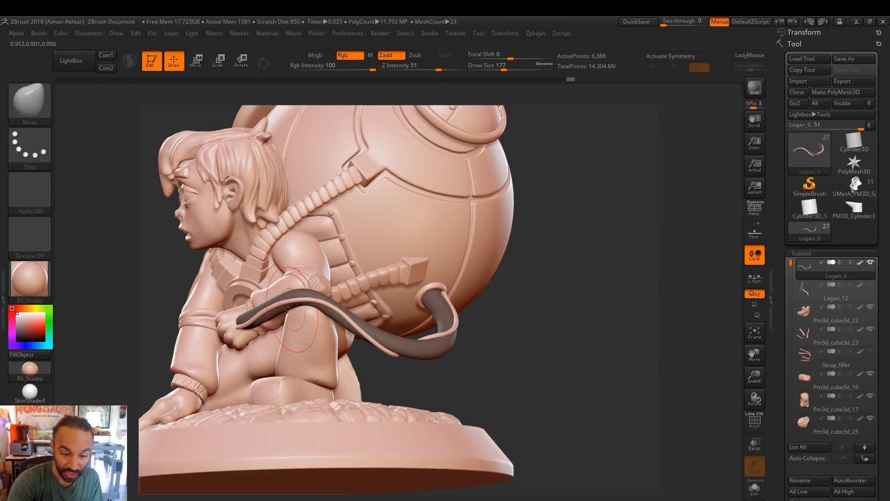
left_click_drag(457, 324, 442, 341)
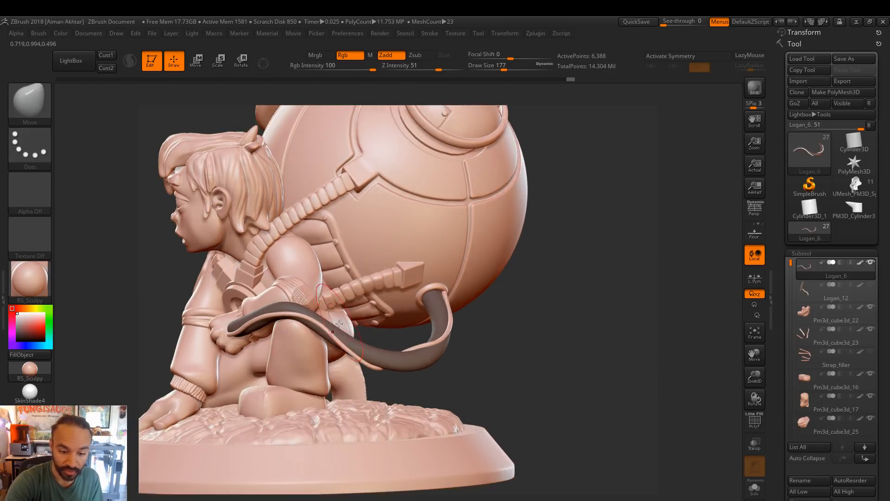
key("s")
mouse_move(396, 361)
left_mouse_down()
mouse_move(407, 361)
mouse_move(389, 365)
left_mouse_up()
key("s")
left_click_drag(289, 323, 288, 323)
Nudge the strap into place over the shoulder, reducing draw size to 251, then 223
right_click_drag(389, 353, 314, 314)
left_click_drag(327, 296, 329, 293)
key("s")
left_click_drag(357, 347, 345, 351)
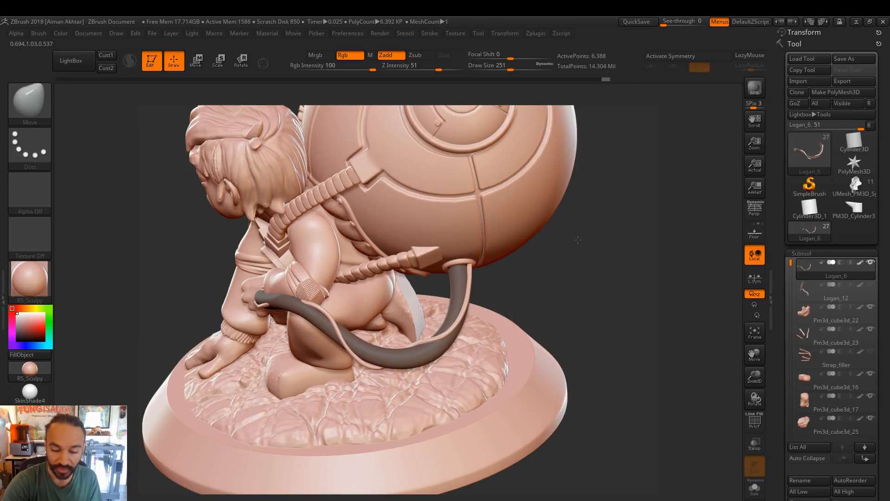
right_click_drag(490, 279, 559, 301)
right_click_drag(647, 352, 729, 320)
key("s")
left_click_drag(353, 335, 318, 312)
Reshape the strap's edges and pull its end down by the hand at draw sizes 197–234
key("s")
left_click_drag(318, 313, 292, 323)
key("s")
mouse_move(237, 345)
left_mouse_down()
mouse_move(215, 352)
mouse_move(265, 333)
left_mouse_up()
key("s")
left_click_drag(320, 314, 316, 314)
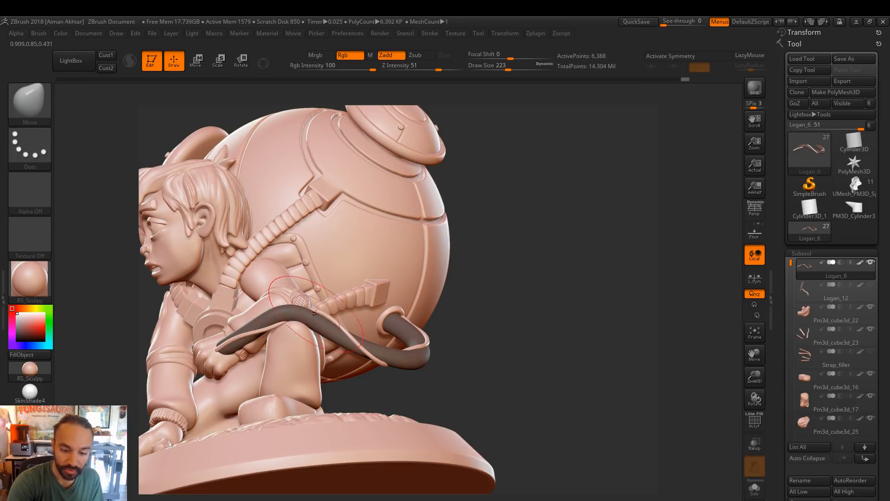
left_click_drag(496, 319, 324, 307)
Nudge the strap along the knee, briefly trying Inflate before returning to the Move brush
left_click_drag(416, 339, 425, 384)
left_click_drag(300, 292, 309, 264)
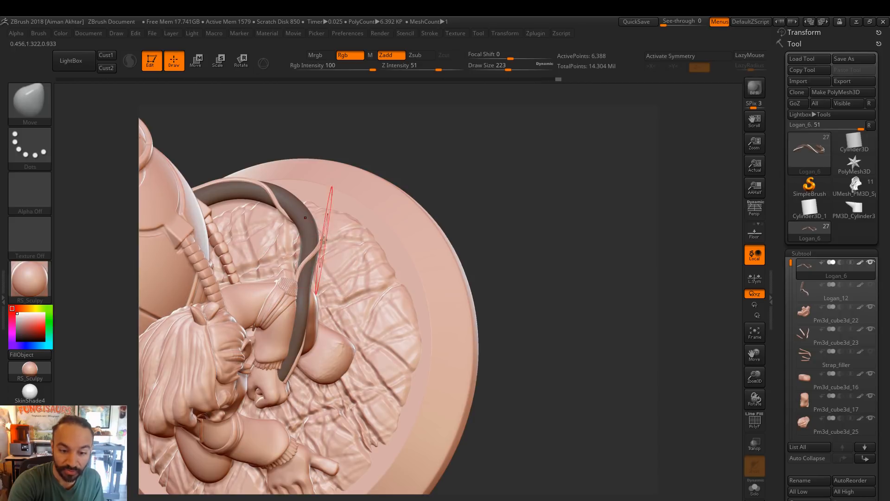
left_click_drag(525, 198, 450, 206)
key("b")
key("i")
key("n")
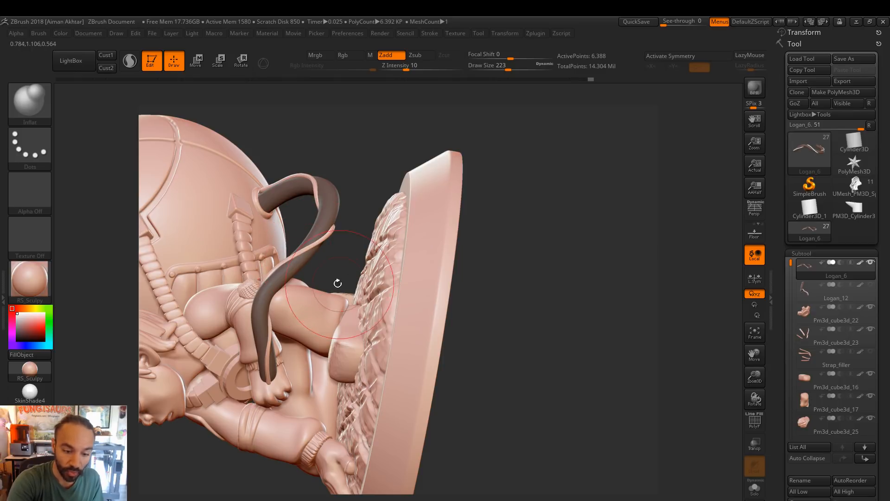
left_click_drag(582, 289, 447, 320)
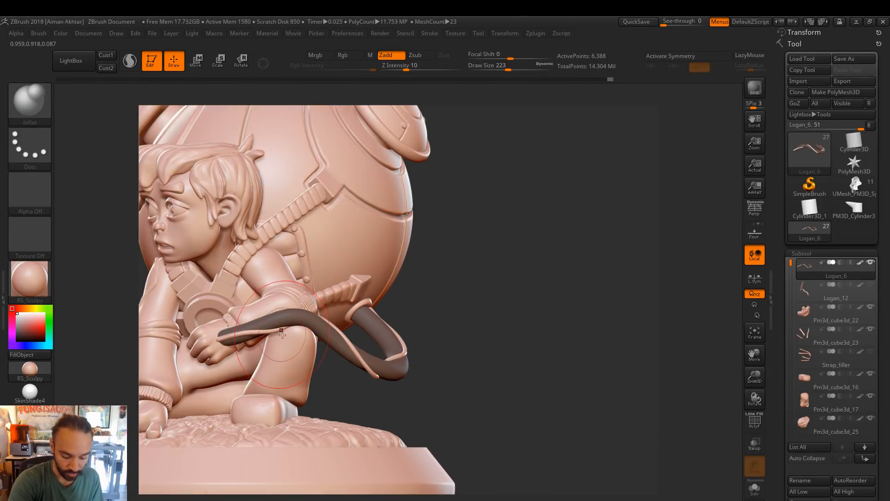
key("b")
key("m")
key("v")
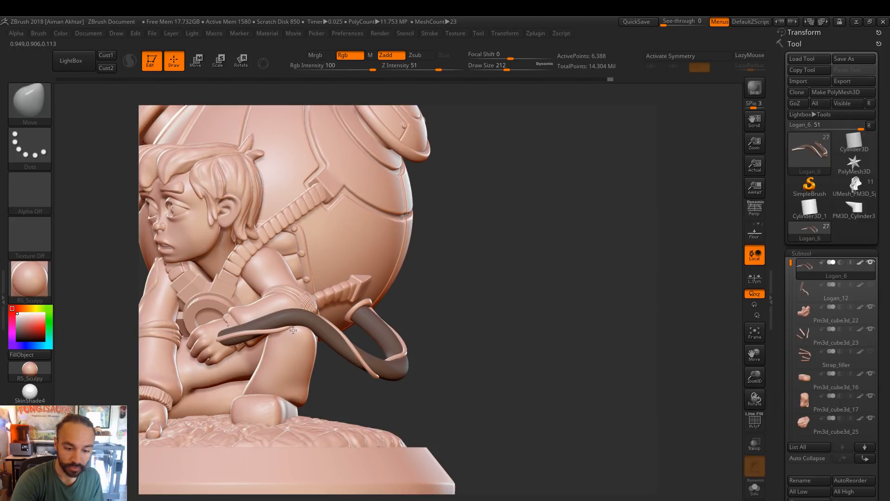
Lower the draw size to 94 and pull the strap end over the fist up-right
key("bracketleft")
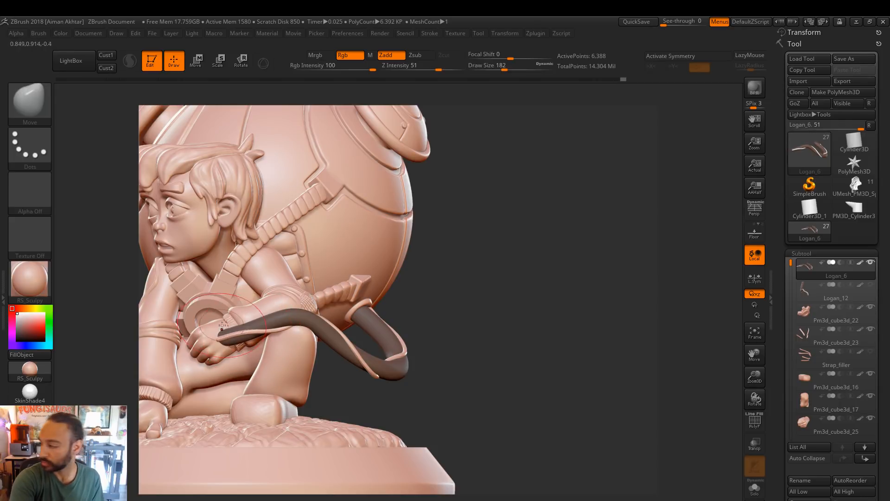
key("bracketright")
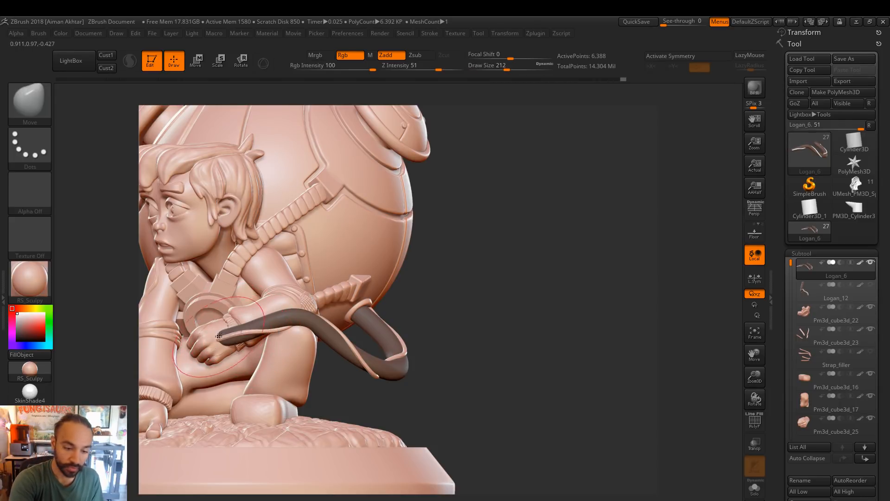
key("bracketleft")
key("bracketleft")
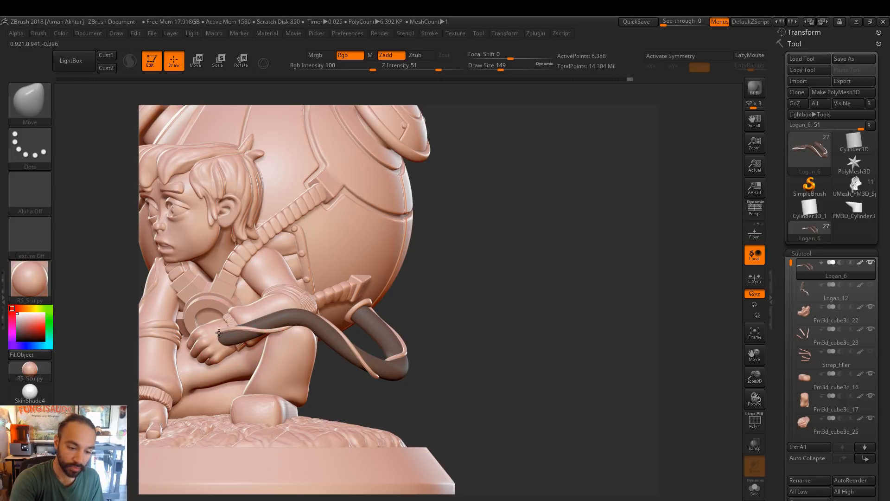
left_click_drag(478, 268, 270, 335)
left_click_drag(318, 302, 319, 418)
key("s")
left_click(222, 345)
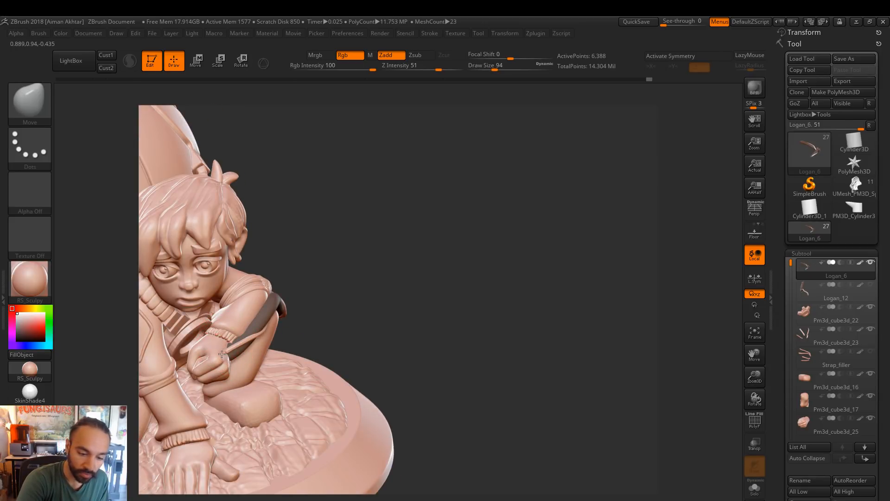
left_click_drag(225, 351, 241, 344)
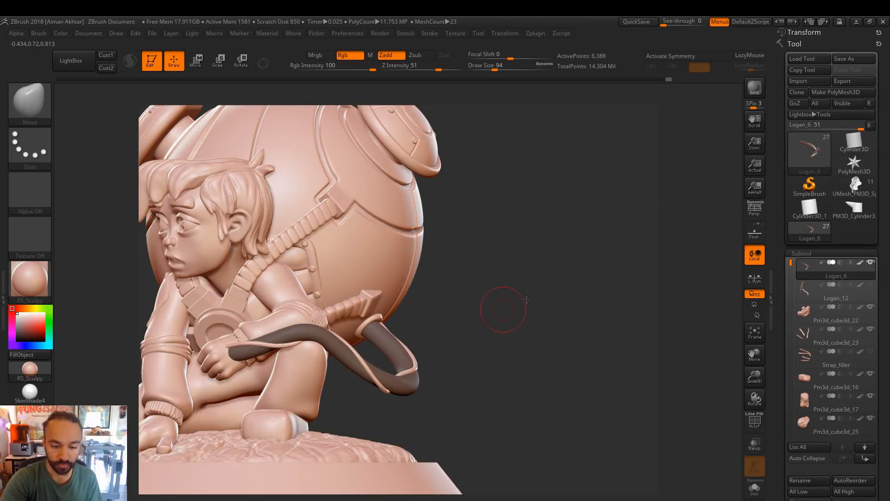
Frame the whole model and make the Logan_12 hose the active subtool
left_click_drag(509, 306, 591, 266)
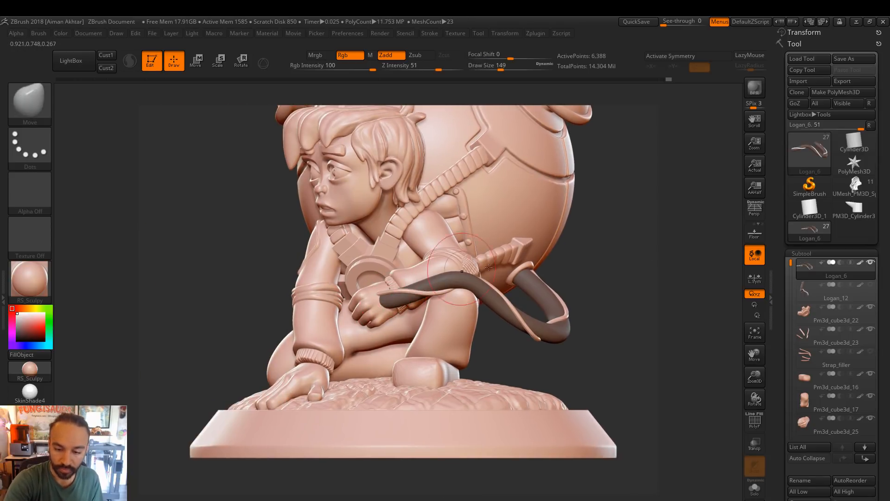
key("ctrl")
left_click_drag(601, 282, 578, 295)
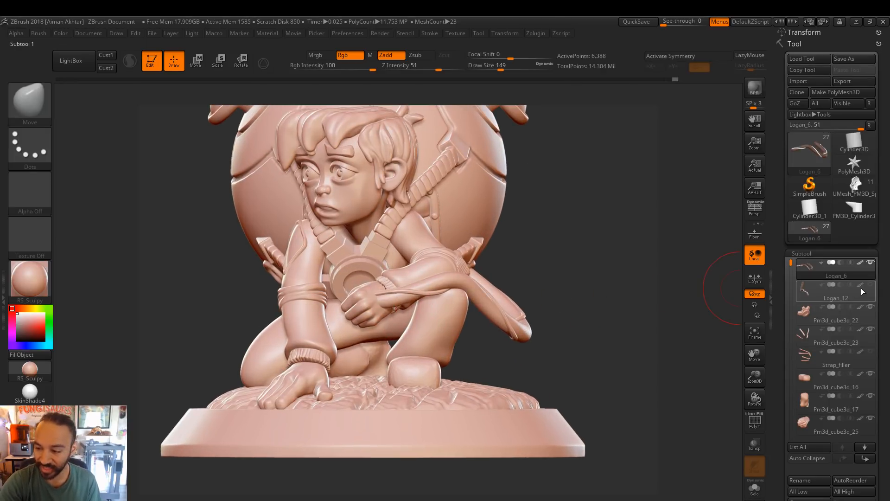
left_click(877, 287)
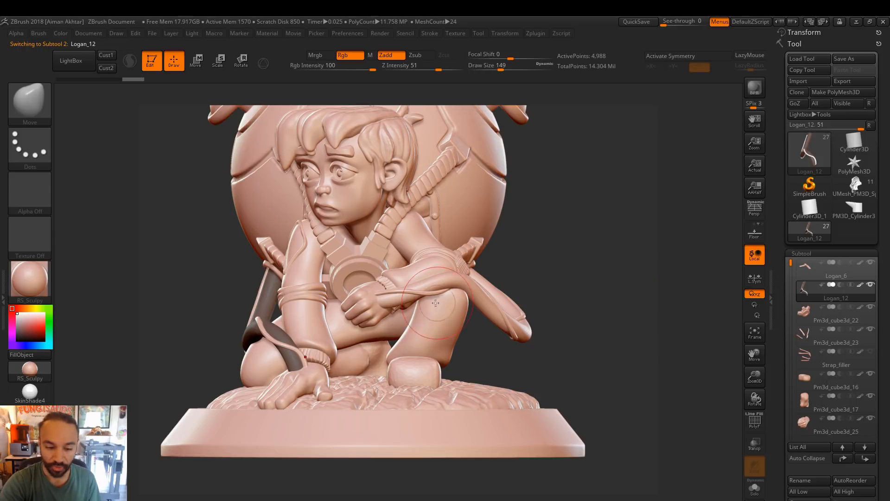
Mask the Logan_12 hose and rotate it beside the leg with Transpose Rotate
left_click_drag(574, 259, 568, 267, "ctrl")
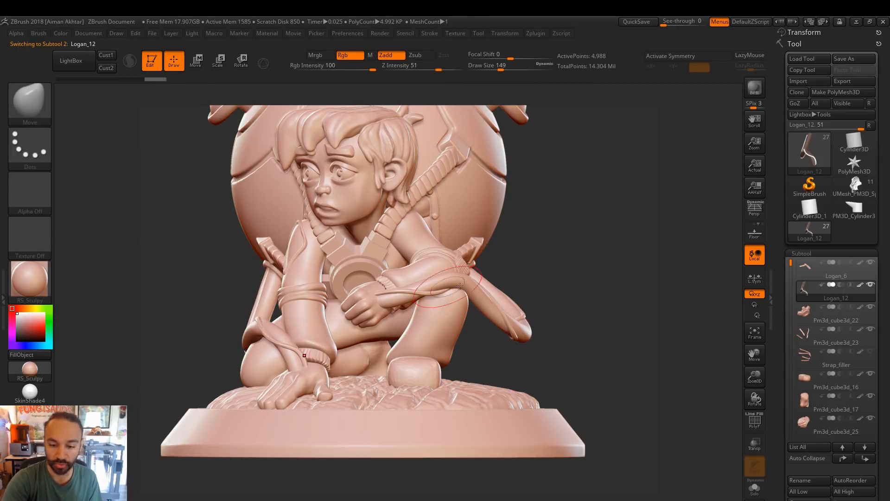
left_click_drag(606, 299, 498, 316)
left_click_drag(489, 241, 423, 317)
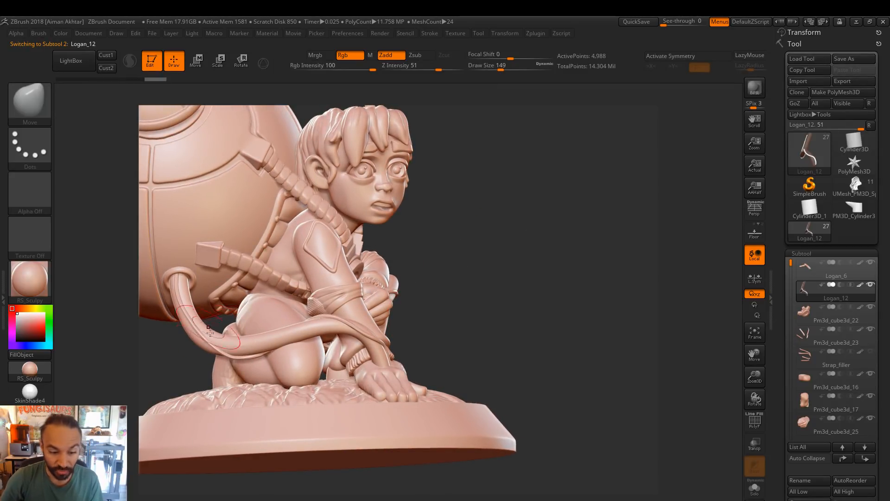
key("r")
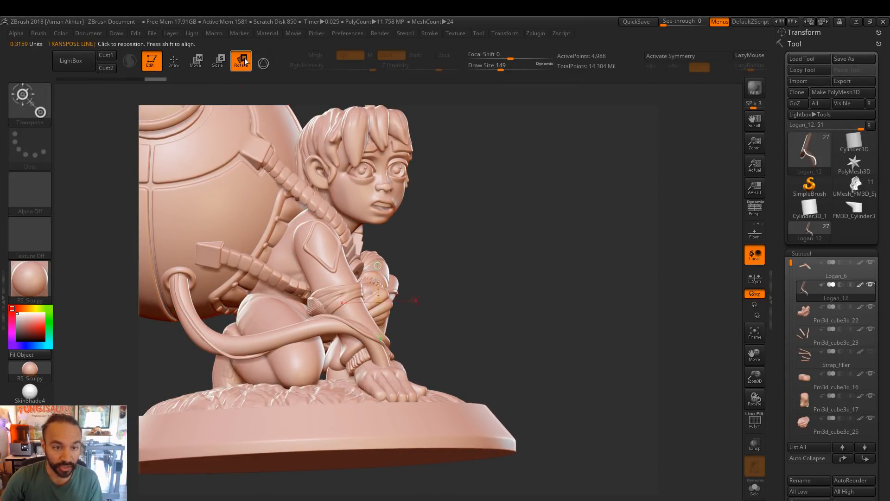
left_click_drag(203, 337, 229, 346, "ctrl")
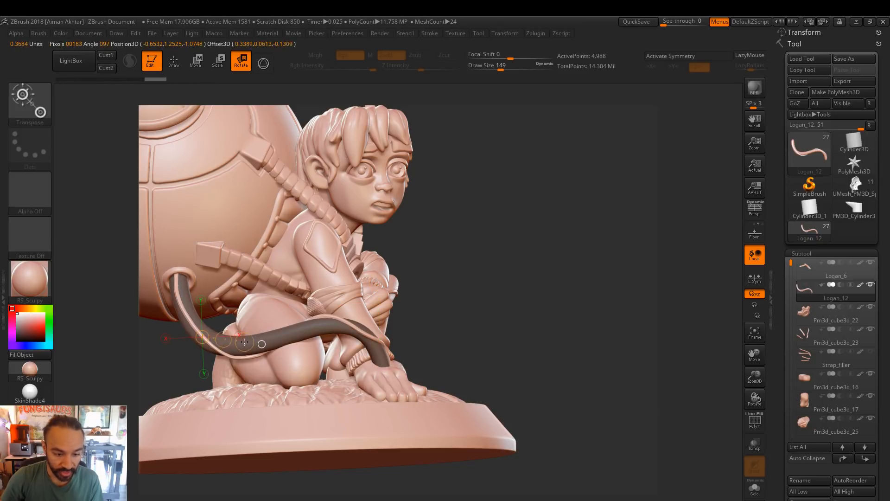
key("q")
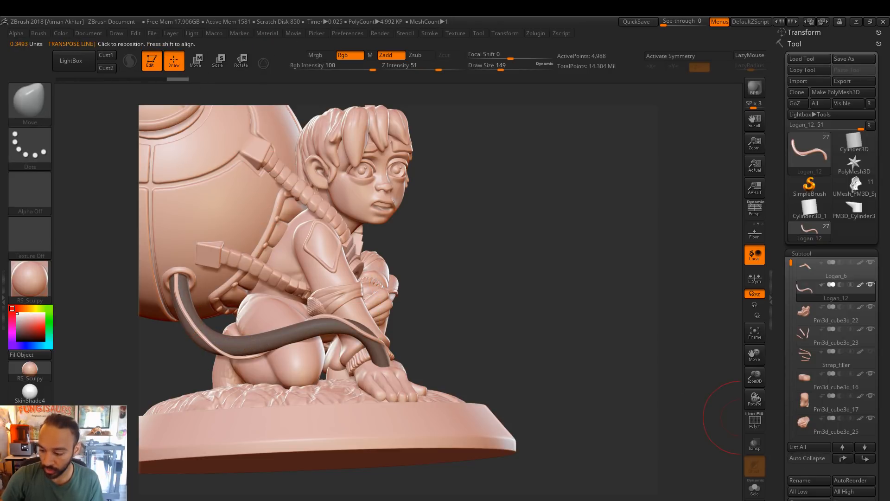
Apply Deformation Inflate 2 to the Logan_12 hose and clear its mask
left_click_drag(885, 485, 871, 357)
left_click(809, 256)
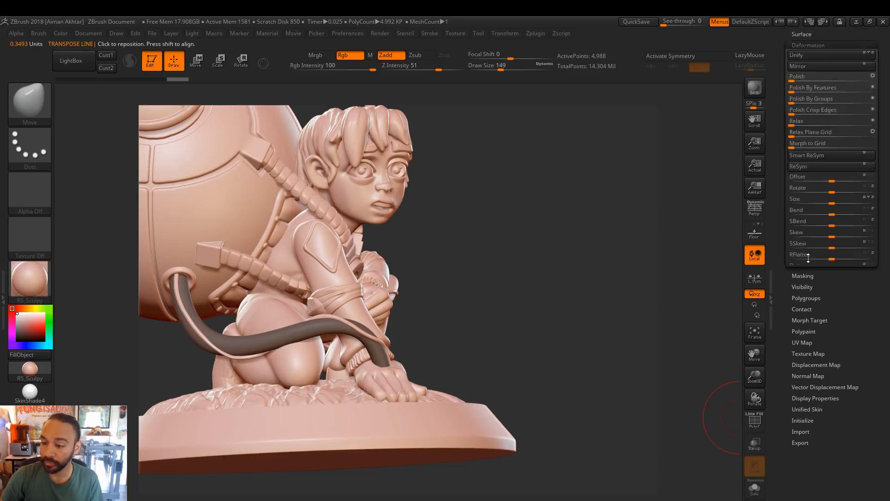
left_click(827, 167)
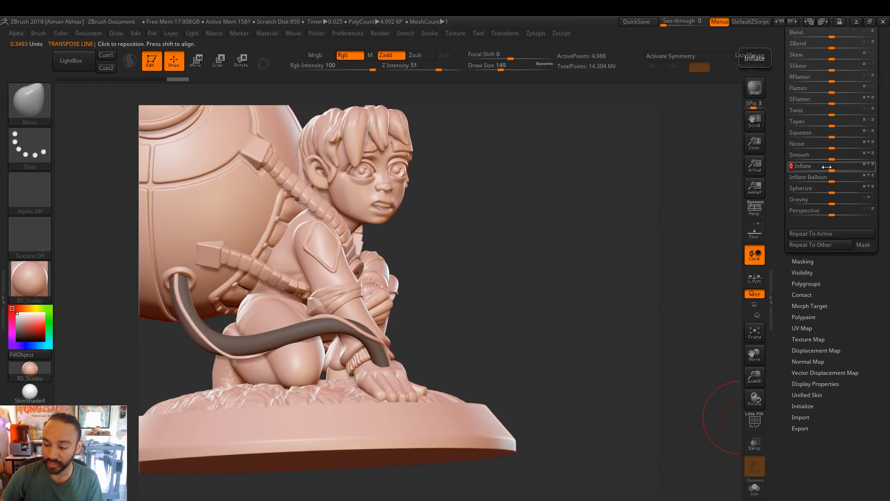
key("Return")
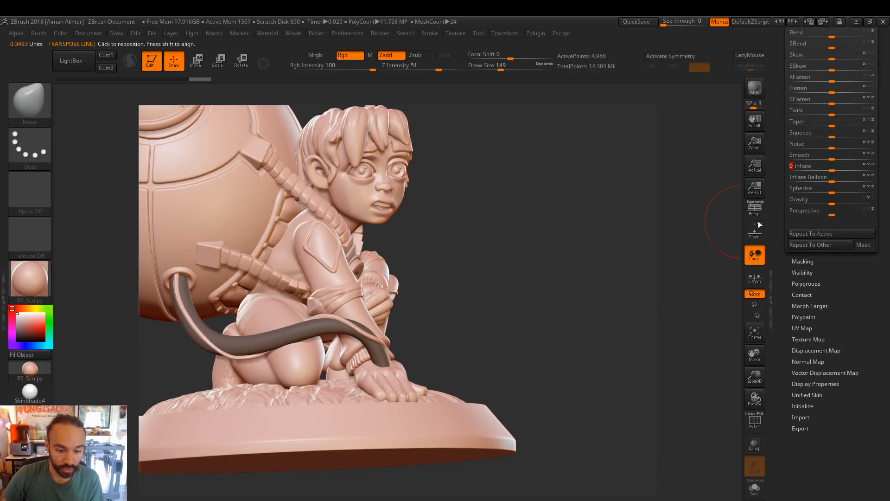
key("ctrl+z")
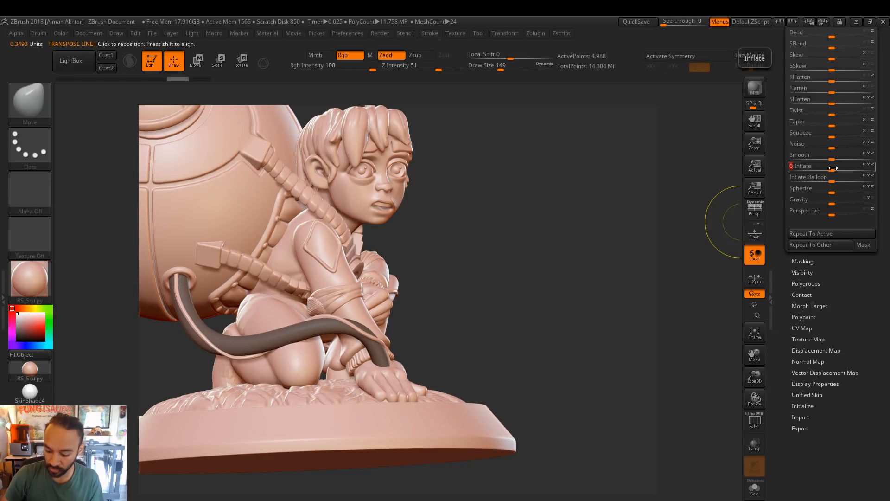
left_click_drag(529, 252, 359, 350, "ctrl")
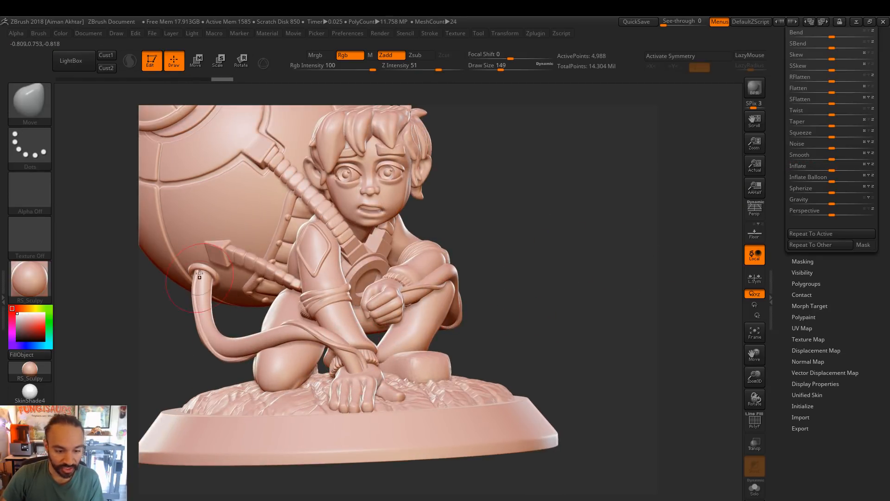
Select Logan_6, mask and rotate it, inflate it, then clear the mask
left_click_drag(561, 334, 447, 323)
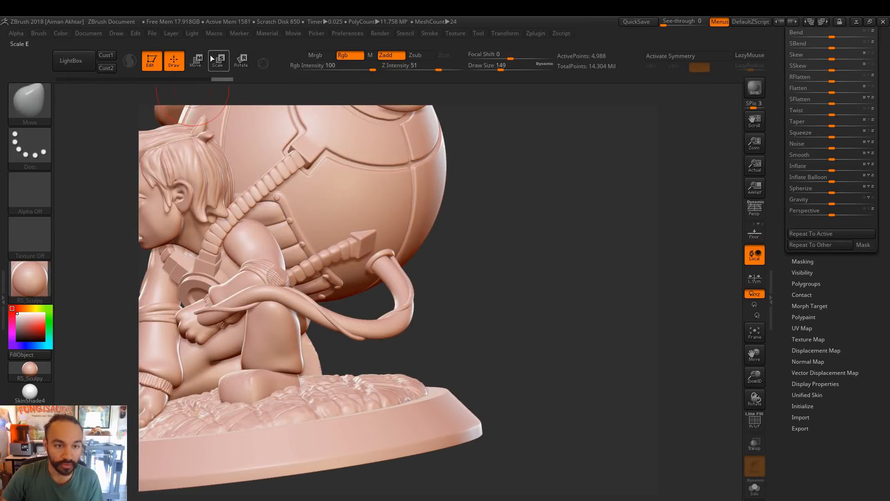
left_click(237, 60)
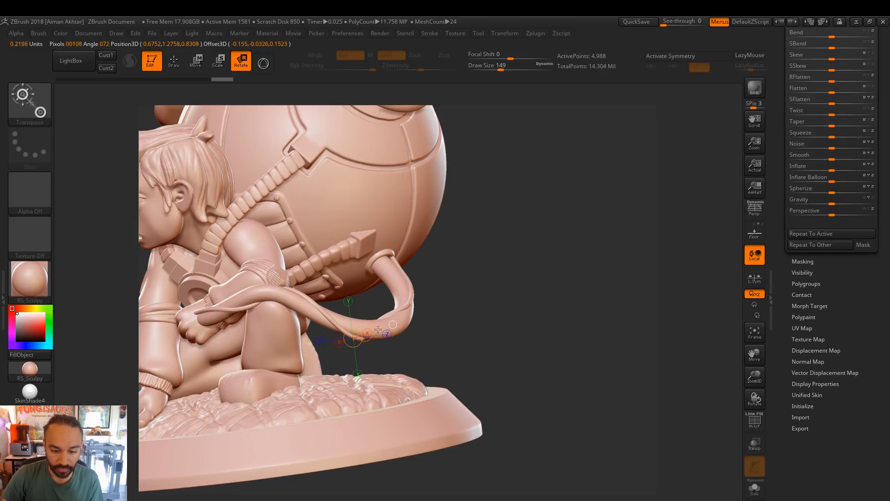
left_click(339, 322, "alt")
left_click_drag(339, 322, 381, 328, "ctrl")
left_click(833, 170)
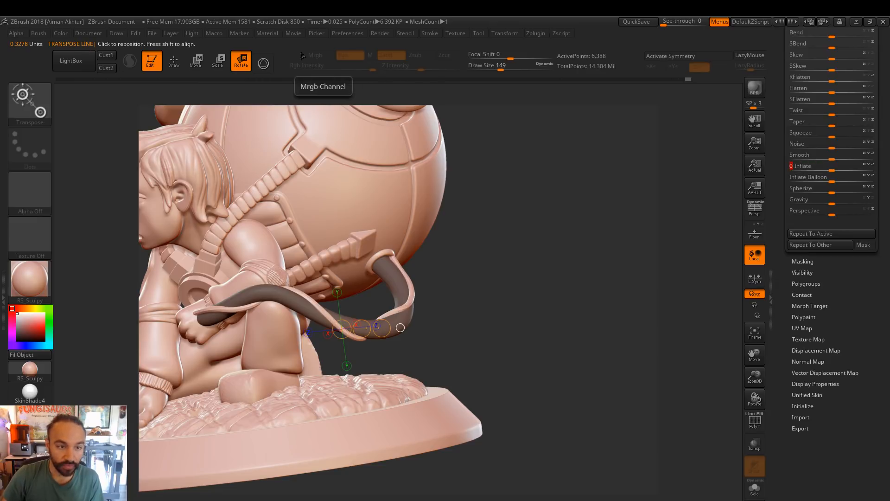
left_click(174, 60)
key("ctrl")
mouse_move(535, 282)
left_mouse_down("ctrl")
mouse_move(534, 293)
mouse_move(490, 289)
mouse_move(534, 289)
mouse_move(468, 341)
left_mouse_up("ctrl")
mouse_move(559, 354)
left_mouse_down()
mouse_move(575, 354)
mouse_move(567, 367)
mouse_move(557, 355)
left_mouse_up()
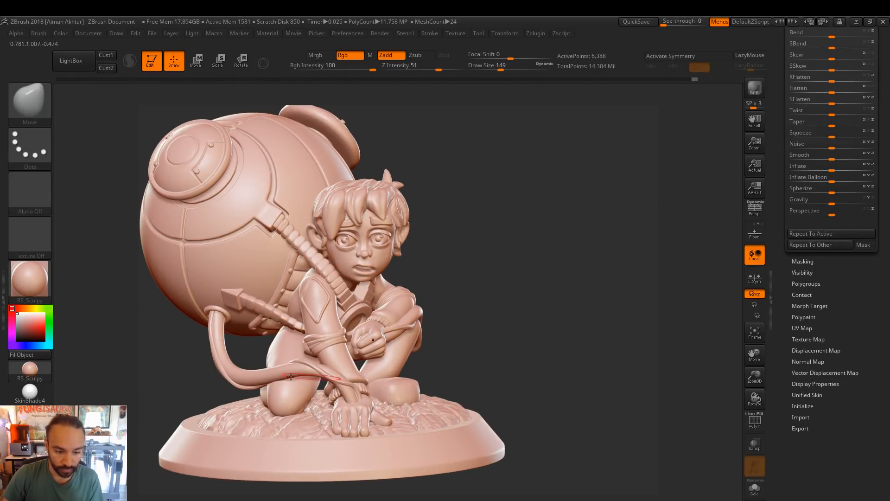
left_click(211, 353, "alt")
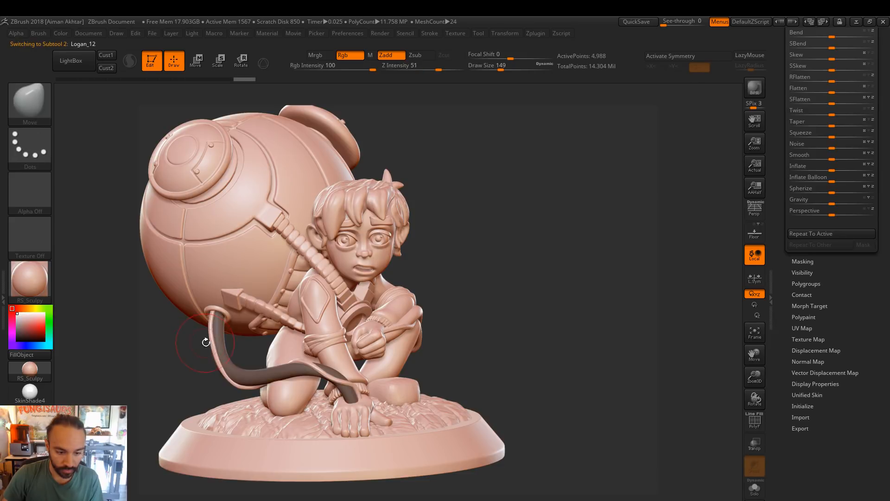
key("bracketright")
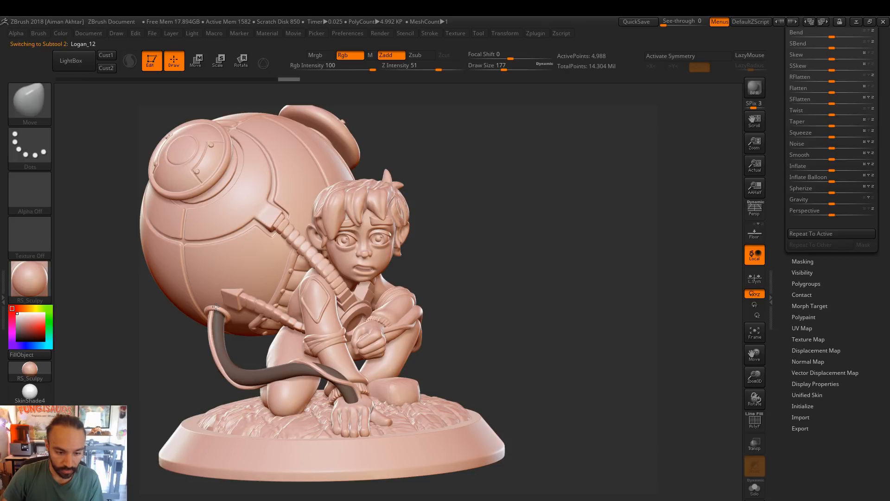
mouse_move(178, 332)
left_mouse_down()
mouse_move(226, 314)
mouse_move(224, 306)
mouse_move(241, 309)
mouse_move(224, 310)
left_mouse_up()
key("bracketright")
key("bracketright")
key("bracketright")
key("s")
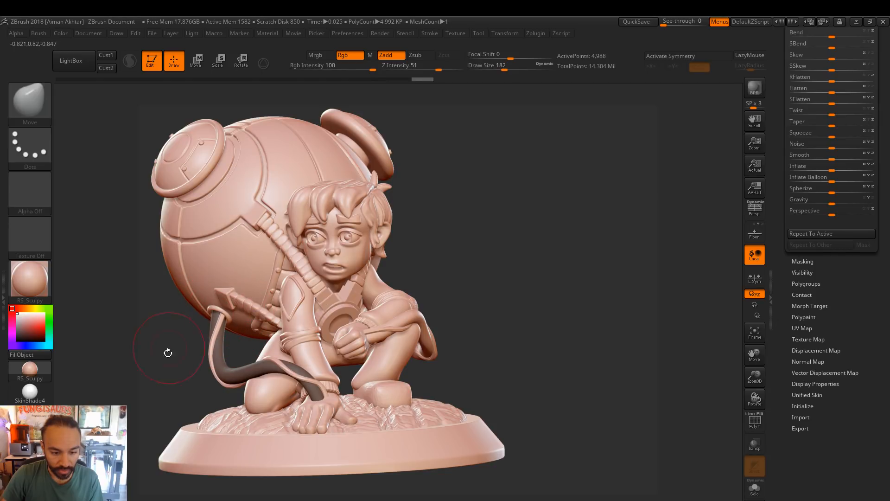
mouse_move(190, 362)
left_mouse_down()
mouse_move(221, 309)
mouse_move(228, 340)
mouse_move(321, 347)
left_mouse_up()
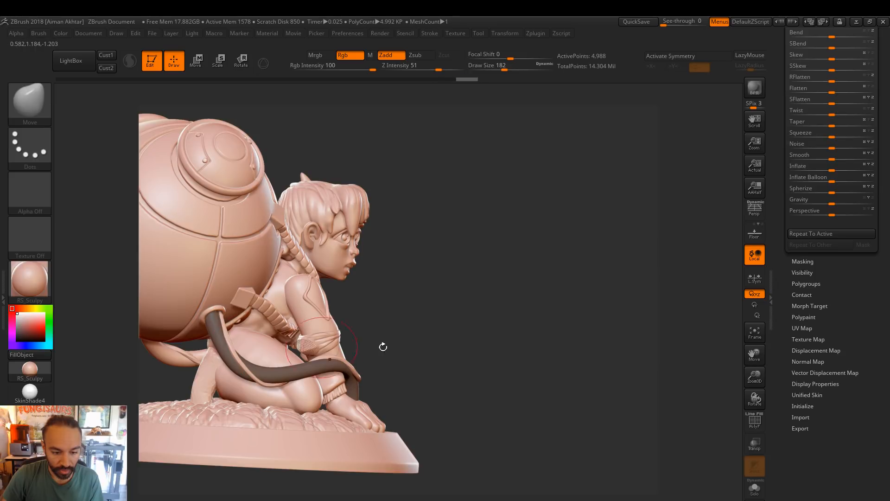
left_click_drag(410, 348, 249, 336)
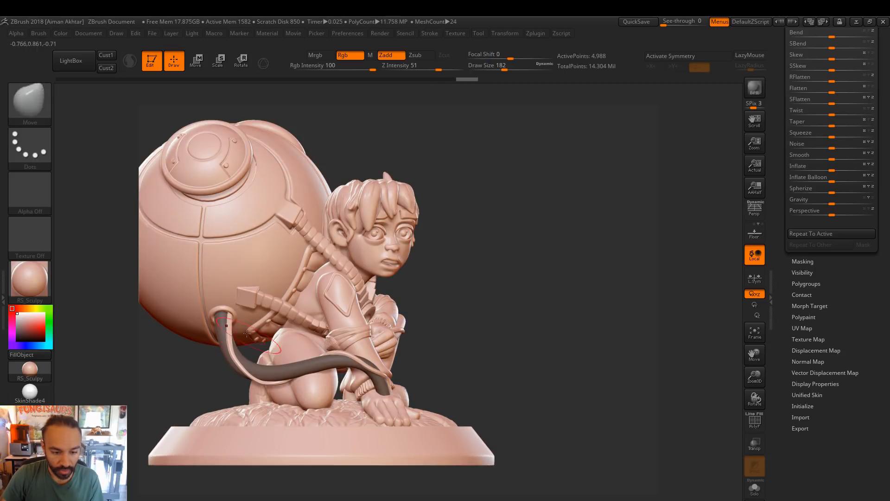
left_click_drag(468, 335, 469, 336)
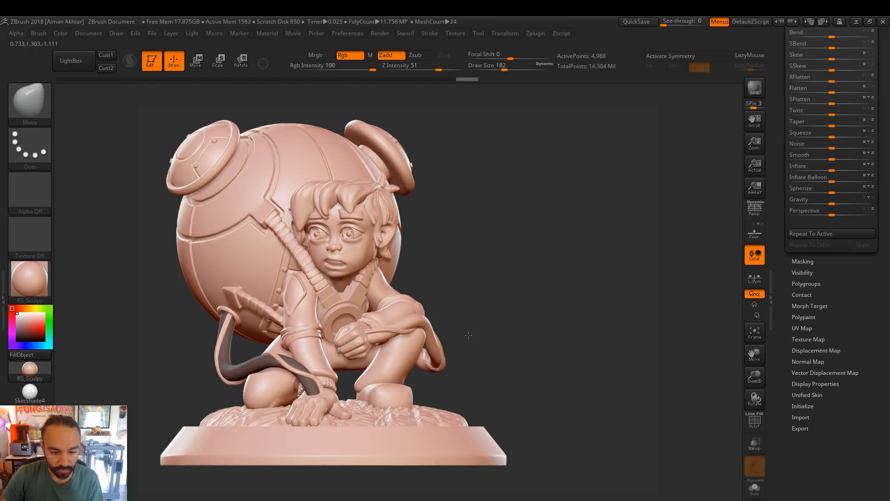
left_click_drag(527, 348, 560, 349)
left_click_drag(541, 388, 531, 393)
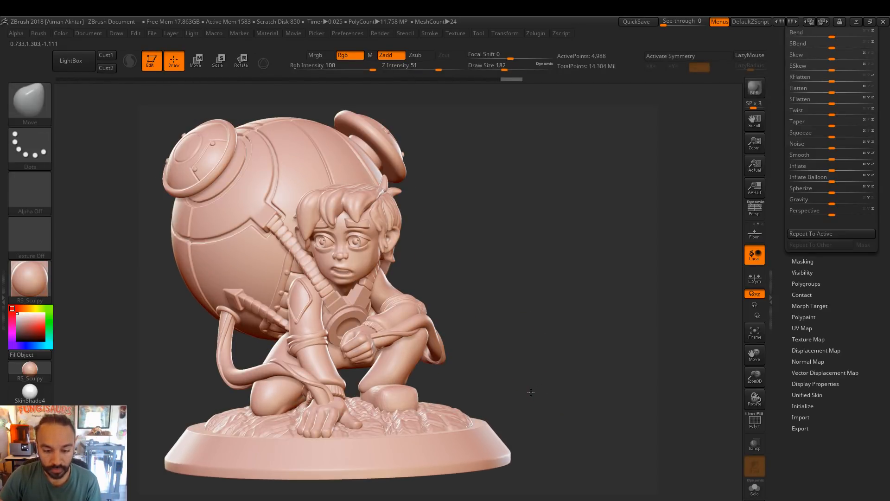
left_click(404, 389, "alt")
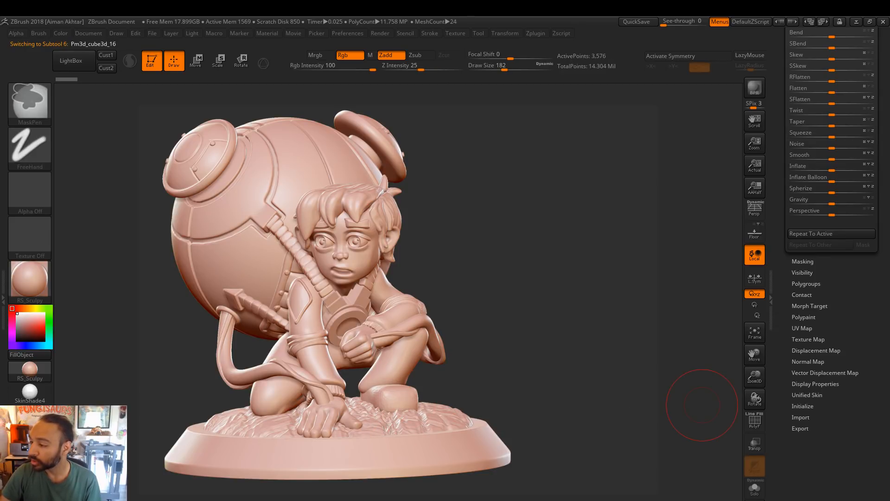
Make the foot block subtool active and set the draw size to 97
key("ctrl")
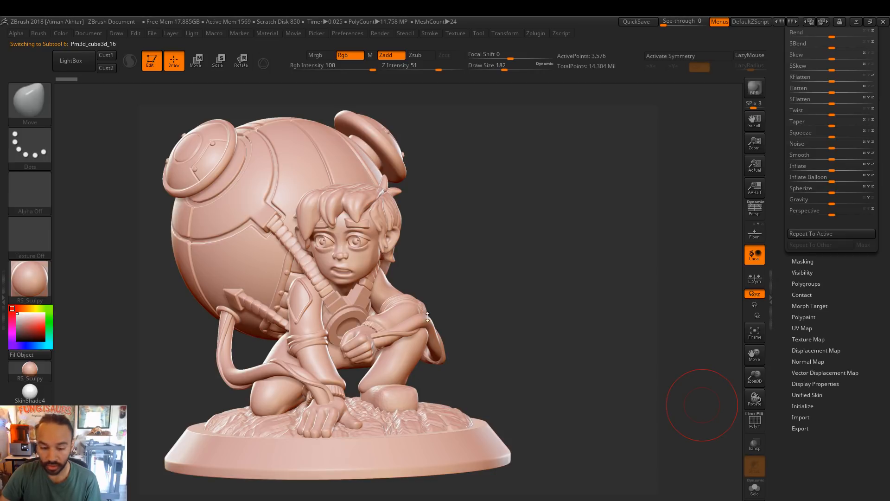
left_click_drag(528, 337, 344, 408)
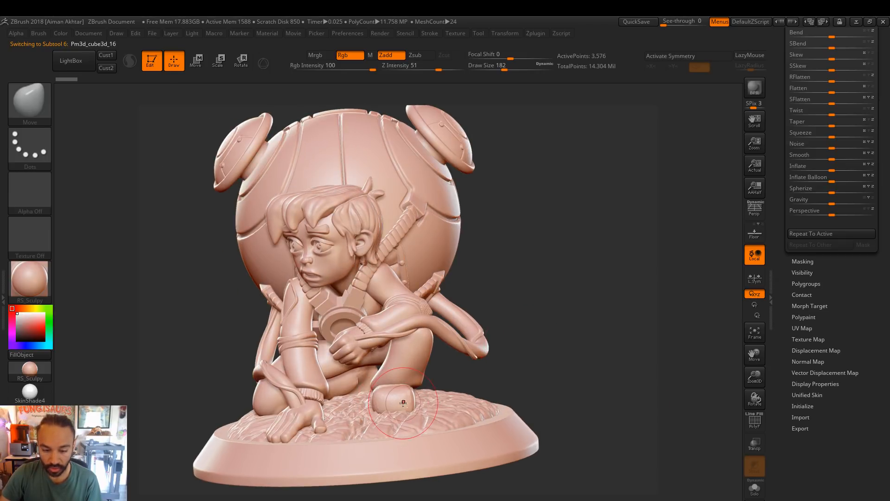
key("s")
left_click(401, 379)
left_click(414, 369, "alt")
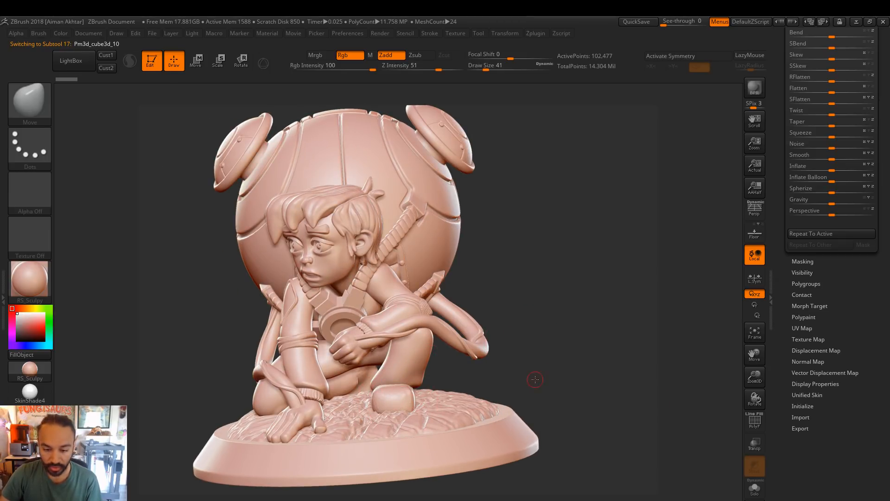
left_click_drag(542, 386, 542, 386, "alt")
left_click_drag(574, 342, 603, 346, "alt")
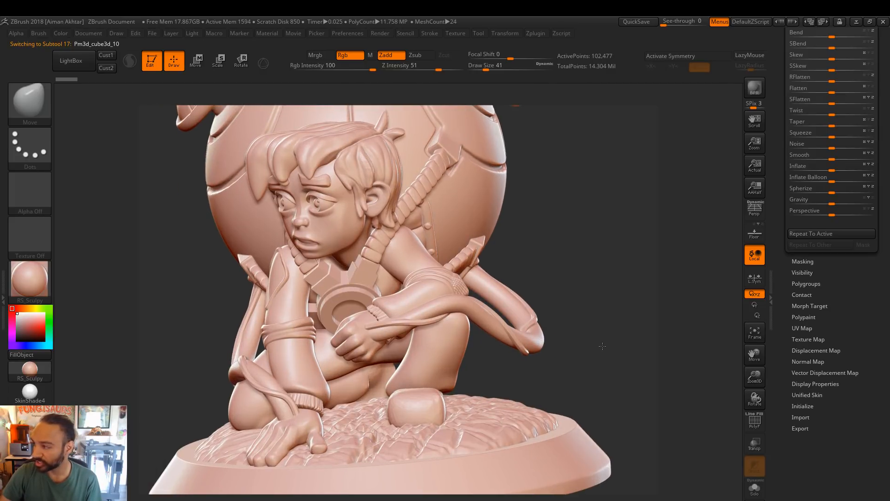
key("s")
mouse_move(431, 380)
left_mouse_down()
mouse_move(440, 375)
mouse_move(403, 380)
mouse_move(454, 388)
left_mouse_up()
Crease the lower leg's bottom edge with DamStandard at draw size 154
key("b")
key("d")
key("s")
key("s")
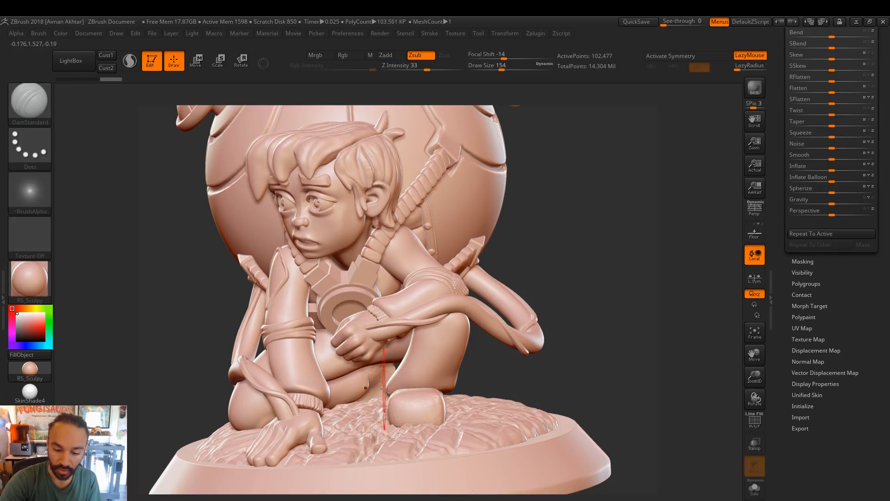
left_click_drag(514, 374, 430, 395)
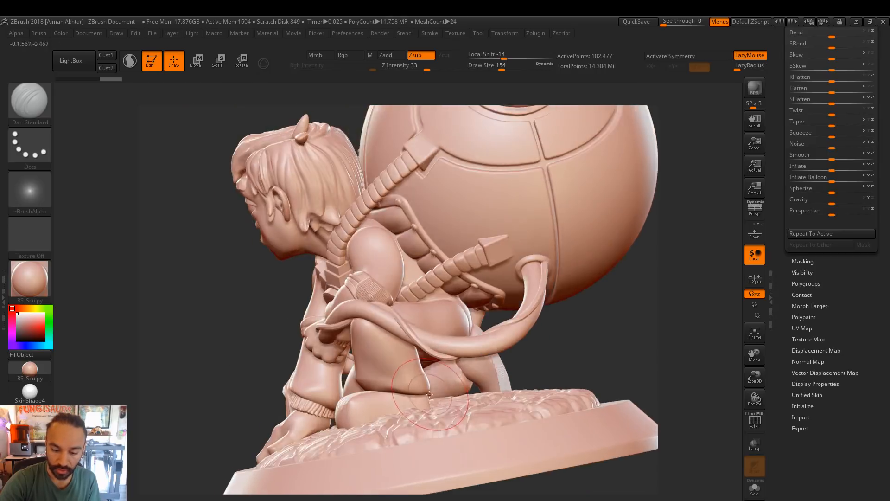
left_click_drag(367, 384, 469, 396)
left_click_drag(415, 392, 473, 392)
left_click_drag(368, 385, 351, 384)
mouse_move(463, 380)
left_mouse_down()
mouse_move(438, 384)
mouse_move(476, 383)
mouse_move(459, 386)
left_mouse_up()
Smooth the foot, thigh seam and rear of the legs
left_click_drag(485, 342, 478, 332, "shift")
mouse_move(497, 384)
left_mouse_down("shift")
mouse_move(484, 369)
mouse_move(525, 374)
left_mouse_up("shift")
left_click_drag(663, 372, 603, 371)
left_click_drag(559, 321, 562, 325, "shift")
left_click_drag(605, 369, 619, 376, "shift")
Solo the leg piece and add short crease strokes along its edge
left_click(755, 487)
mouse_move(674, 402)
left_mouse_down()
mouse_move(679, 371)
mouse_move(649, 367)
left_mouse_up()
mouse_move(526, 425)
left_mouse_down()
mouse_move(552, 380)
mouse_move(543, 409)
left_mouse_up()
mouse_move(573, 438)
left_mouse_down()
mouse_move(573, 385)
mouse_move(524, 410)
left_mouse_up()
mouse_move(575, 318)
left_mouse_down()
mouse_move(556, 382)
mouse_move(538, 388)
left_mouse_up()
left_click_drag(588, 345, 588, 402)
left_click_drag(543, 390, 530, 388)
Switch to the Inflat brush and puff up the tip slightly
key("b")
key("i")
key("n")
mouse_move(561, 307)
left_mouse_down()
mouse_move(603, 346)
mouse_move(565, 274)
left_mouse_up()
mouse_move(565, 274)
left_mouse_down()
mouse_move(559, 338)
mouse_move(538, 367)
left_mouse_up()
left_click_drag(493, 395, 497, 424)
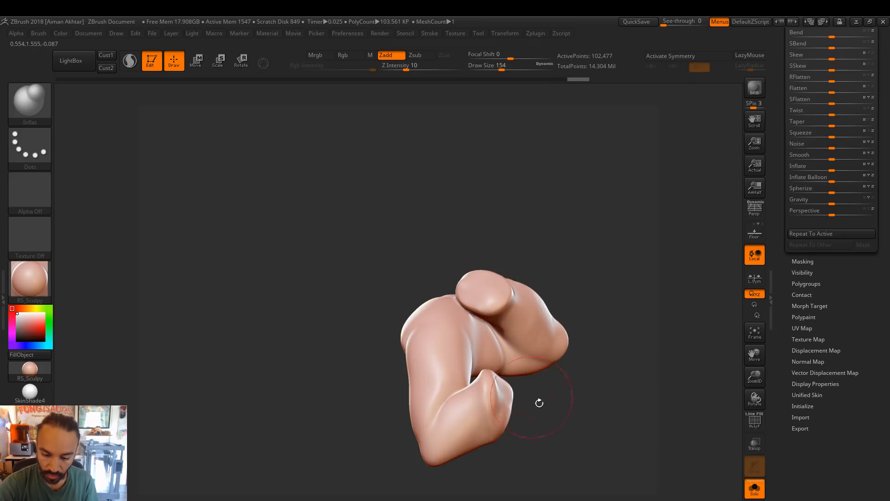
Carve a DamStandard crease between the lobes, redoing one stroke and touching it up
left_click_drag(530, 395, 612, 351)
key("b")
key("d")
key("s")
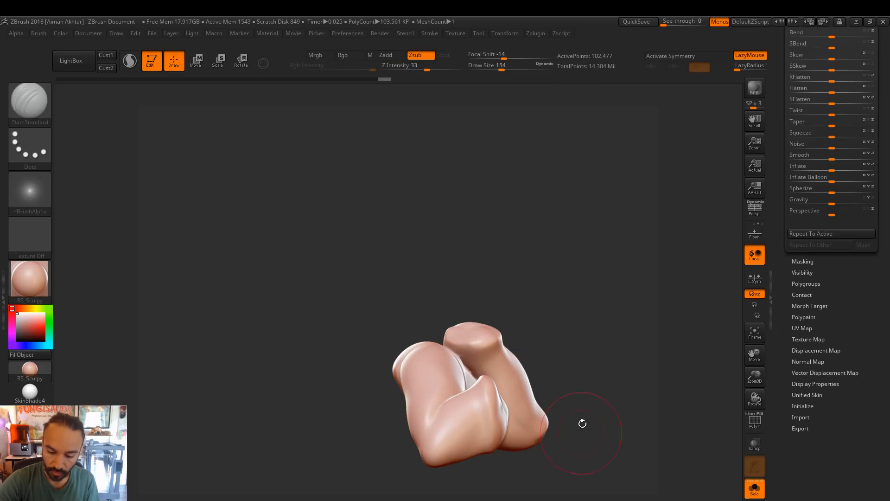
left_click_drag(479, 398, 443, 472)
mouse_move(593, 374)
left_mouse_down()
mouse_move(602, 282)
mouse_move(575, 323)
left_mouse_up()
left_click_drag(598, 378, 542, 369)
key("ctrl+z")
left_click_drag(453, 414, 441, 436)
mouse_move(533, 394)
left_mouse_down()
mouse_move(656, 334)
mouse_move(598, 342)
mouse_move(614, 312)
mouse_move(569, 331)
left_mouse_up()
left_click_drag(468, 348, 469, 366)
mouse_move(573, 375)
left_mouse_down()
mouse_move(588, 229)
mouse_move(568, 330)
left_mouse_up()
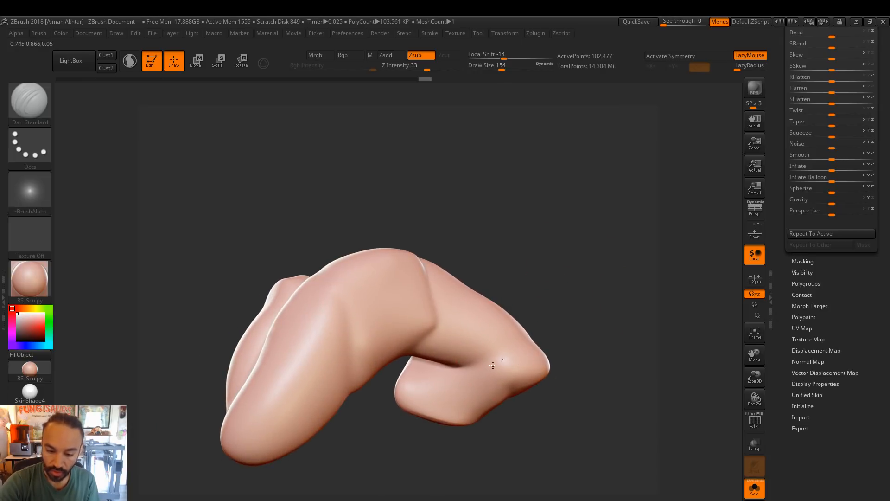
Smooth the crease's right end and inspect the piece from several angles
mouse_move(492, 368)
left_mouse_down("shift")
mouse_move(478, 359)
mouse_move(448, 368)
left_mouse_up("shift")
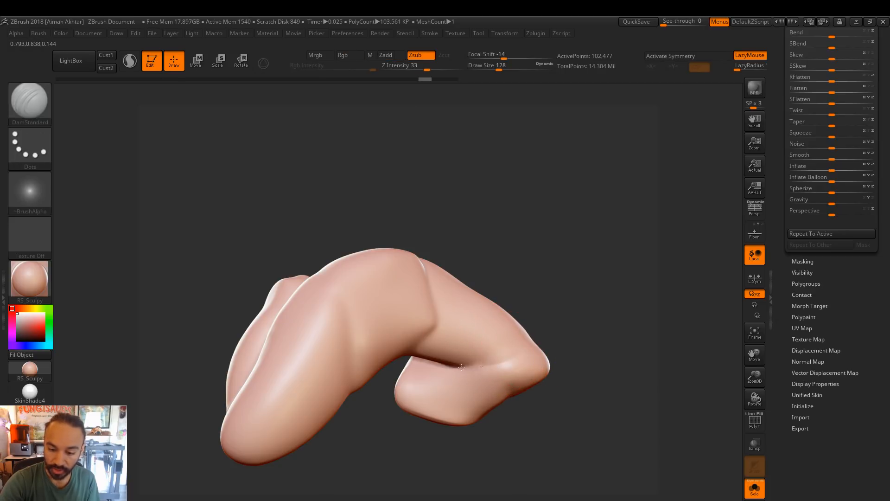
left_click_drag(470, 363, 508, 336, "shift")
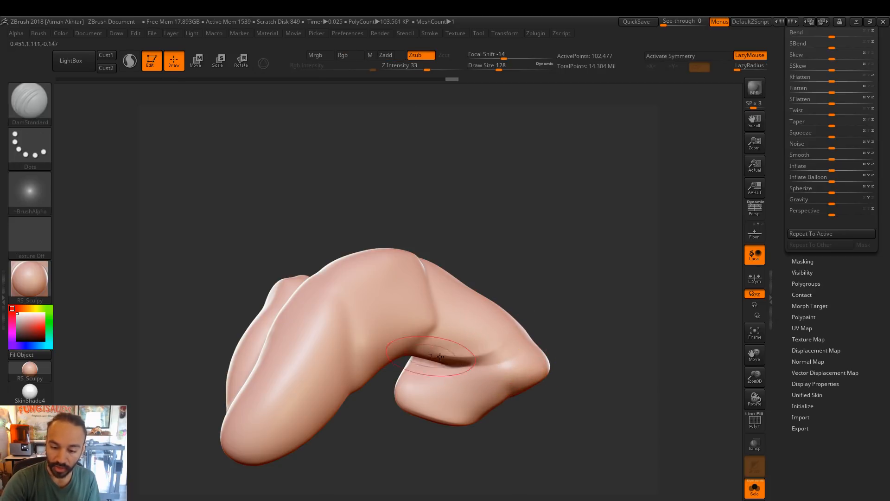
left_click_drag(509, 366, 510, 343, "shift")
left_click_drag(416, 366, 504, 344)
left_click_drag(564, 302, 536, 351)
left_click_drag(591, 322, 527, 386)
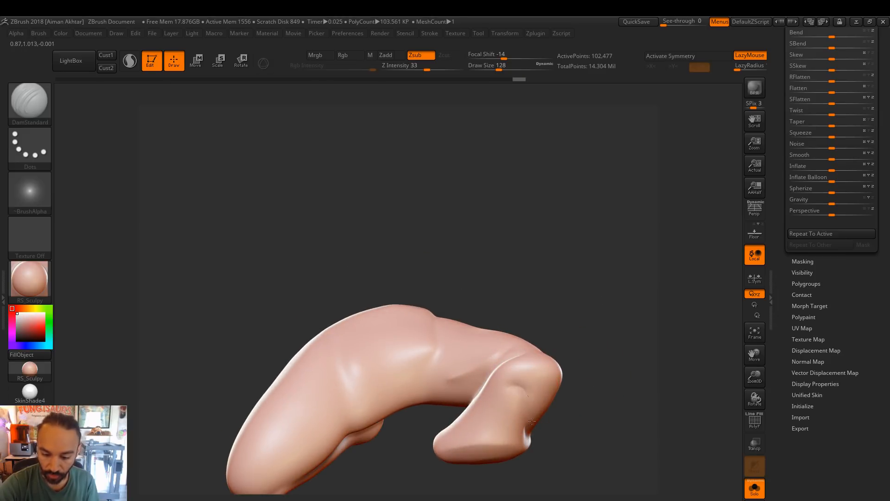
mouse_move(564, 431)
left_mouse_down()
mouse_move(525, 420)
mouse_move(556, 419)
mouse_move(531, 433)
left_mouse_up()
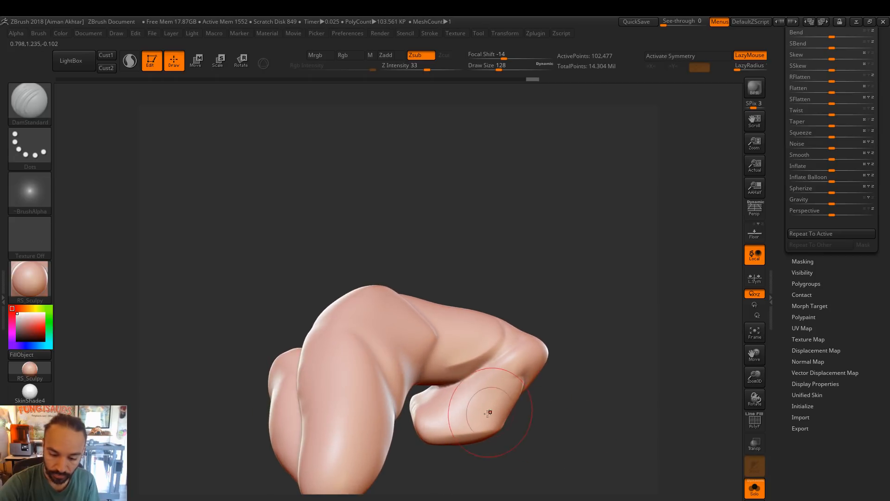
left_click_drag(589, 388, 549, 395)
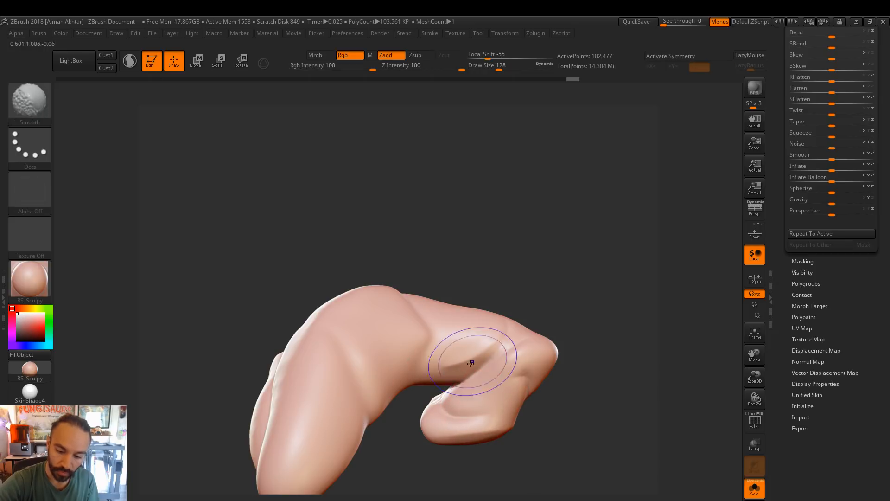
mouse_move(575, 325)
left_mouse_down()
mouse_move(600, 279)
mouse_move(580, 297)
left_mouse_up()
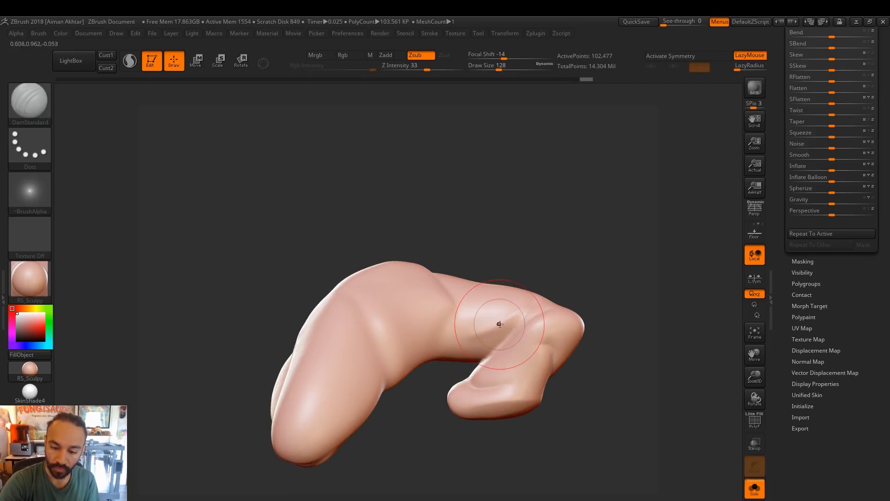
Sharpen the crease down to the left, smooth over it, and carve a faint lower groove
key("ctrl")
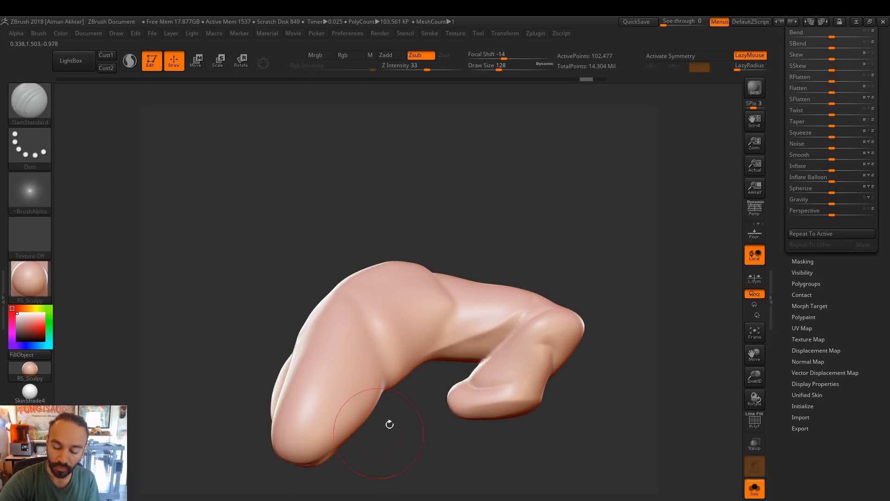
key("shift")
mouse_move(432, 360)
left_mouse_down()
mouse_move(608, 207)
mouse_move(451, 333)
left_mouse_up()
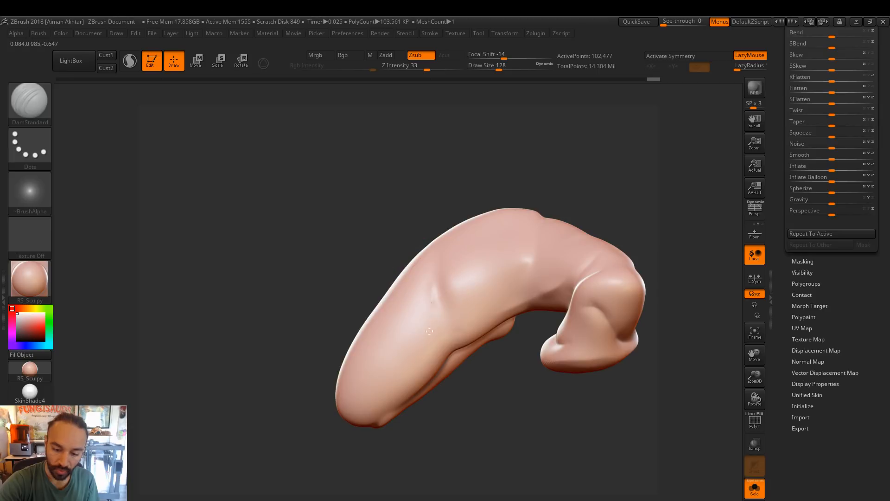
mouse_move(478, 434)
left_mouse_down()
mouse_move(483, 423)
mouse_move(433, 357)
left_mouse_up()
left_click_drag(475, 299, 425, 363)
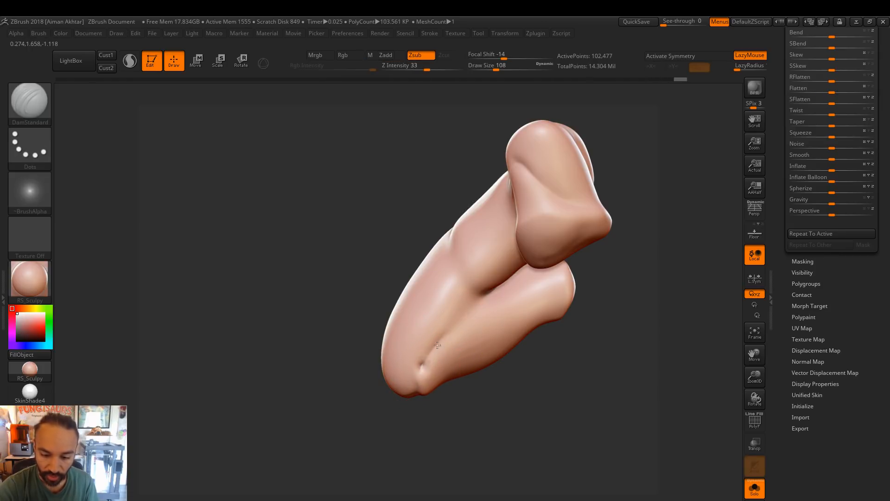
left_click_drag(488, 406, 436, 328)
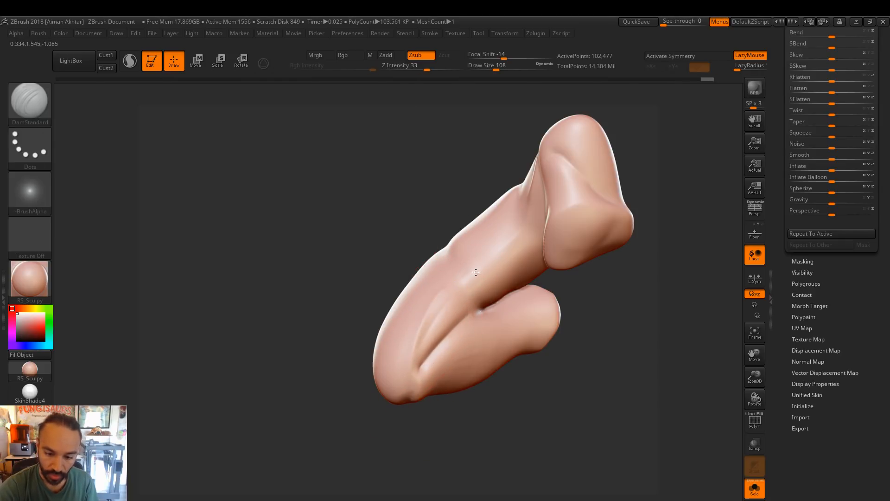
left_click_drag(457, 308, 447, 282, "shift")
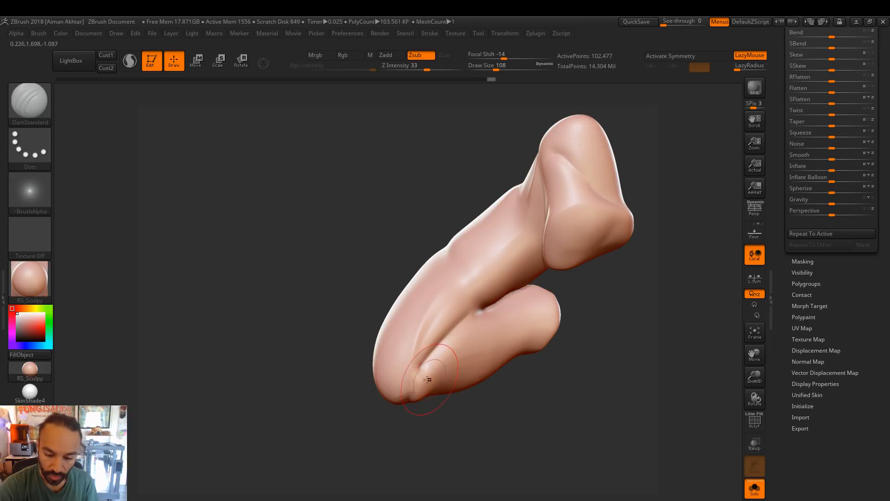
left_click_drag(467, 347, 449, 389)
mouse_move(508, 408)
left_mouse_down()
mouse_move(459, 409)
mouse_move(449, 399)
left_mouse_up()
Carve and deepen a DamStandard groove along the lower lobe, redoing one stroke, then soften it
left_click_drag(460, 354, 438, 410)
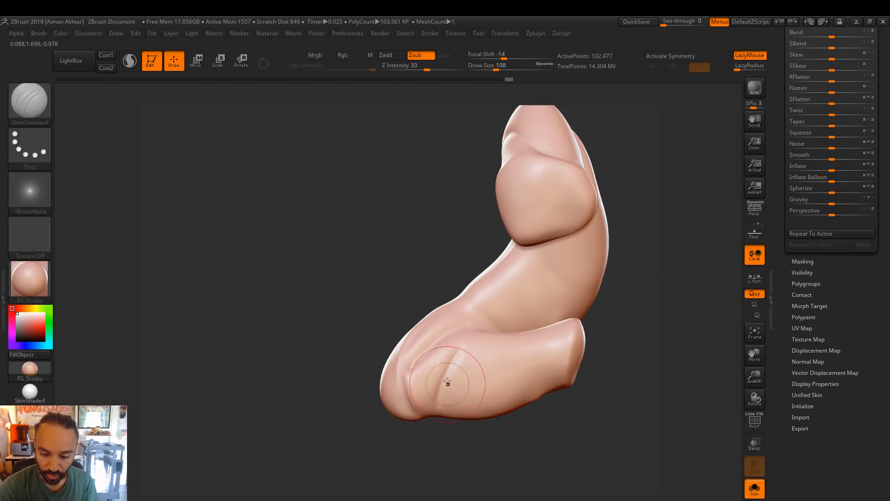
left_click_drag(515, 426, 517, 344)
left_click_drag(574, 384, 547, 386)
left_click_drag(511, 334, 571, 358)
key("ctrl+z")
left_click_drag(513, 328, 571, 360)
left_click_drag(525, 340, 552, 356, "shift")
mouse_move(586, 392)
left_mouse_down()
mouse_move(636, 376)
mouse_move(635, 325)
mouse_move(614, 290)
mouse_move(512, 266)
mouse_move(573, 229)
mouse_move(558, 254)
left_mouse_up()
mouse_move(444, 285)
left_mouse_down()
mouse_move(482, 267)
mouse_move(436, 294)
left_mouse_up()
Carve upper and lower creases toward the tip, touching them up with a smaller brush
left_click_drag(422, 259, 515, 240)
left_click_drag(438, 258, 533, 251)
left_click_drag(397, 291, 525, 260)
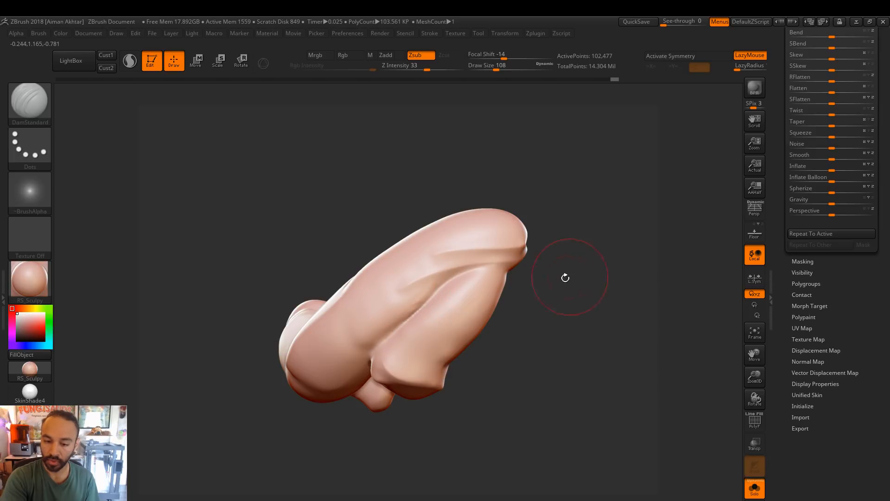
mouse_move(441, 259)
left_mouse_down()
mouse_move(598, 242)
mouse_move(482, 255)
mouse_move(533, 249)
left_mouse_up()
mouse_move(600, 223)
left_mouse_down()
mouse_move(579, 244)
mouse_move(536, 239)
mouse_move(610, 228)
mouse_move(583, 247)
mouse_move(532, 236)
left_mouse_up()
key("bracketleft")
key("bracketleft")
key("bracketleft")
key("bracketleft")
mouse_move(554, 192)
left_mouse_down()
mouse_move(637, 202)
mouse_move(593, 276)
left_mouse_up()
key("bracketright")
key("bracketright")
key("bracketright")
key("bracketright")
Carve a crease down the inner ridge and smooth it, after undoing earlier attempts
left_click_drag(518, 301, 468, 373)
key("ctrl+z")
mouse_move(524, 281)
left_mouse_down()
mouse_move(474, 373)
mouse_move(518, 339)
mouse_move(472, 386)
left_mouse_up()
key("ctrl+z")
key("ctrl+z")
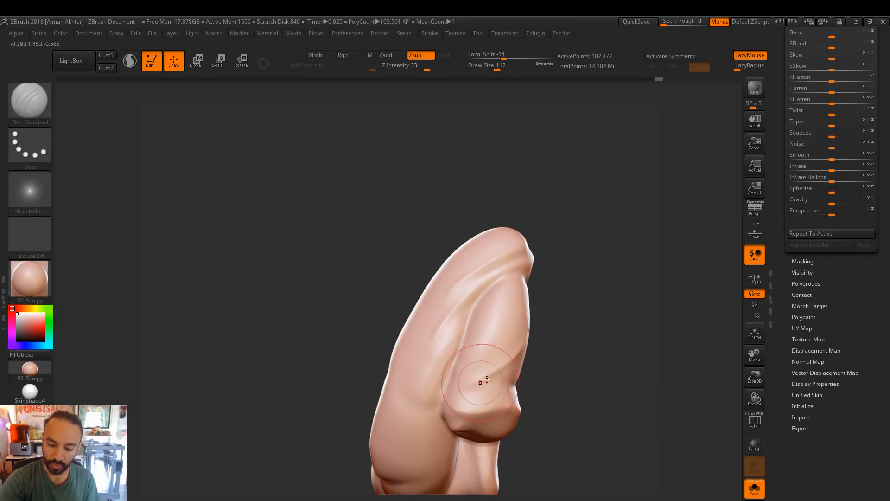
key("ctrl+z")
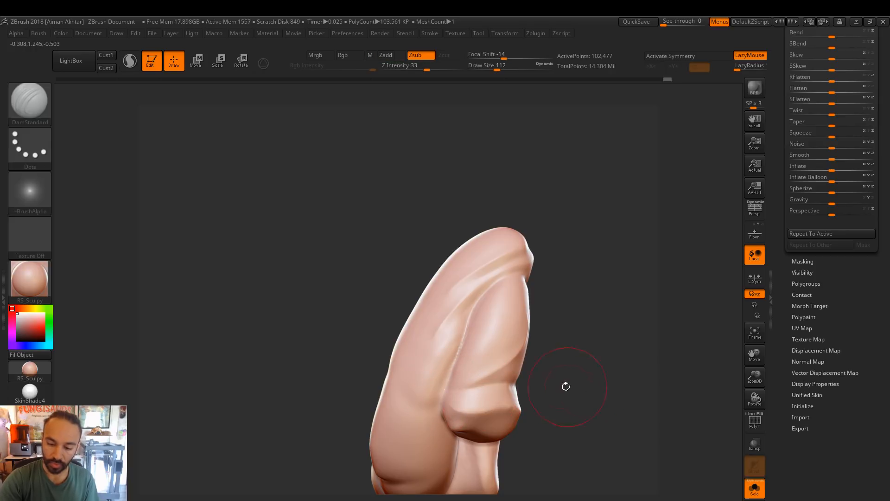
mouse_move(529, 280)
left_mouse_down()
mouse_move(507, 324)
mouse_move(469, 345)
left_mouse_up()
left_click_drag(502, 302, 452, 404, "shift")
mouse_move(605, 294)
left_mouse_down()
mouse_move(586, 402)
mouse_move(632, 336)
mouse_move(645, 295)
mouse_move(590, 279)
left_mouse_up()
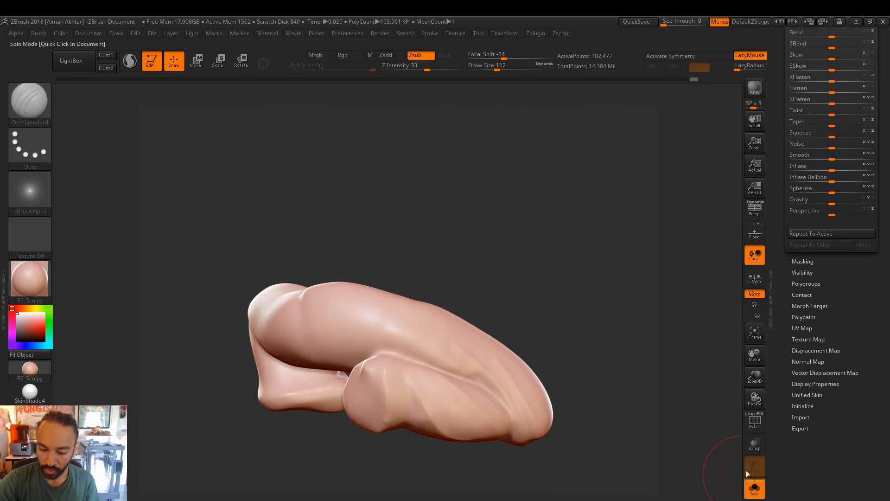
Check the full figure, re-isolate the leg piece, and undo the top groove stroke
left_click(755, 487)
left_click_drag(590, 312, 550, 325)
left_click(755, 487)
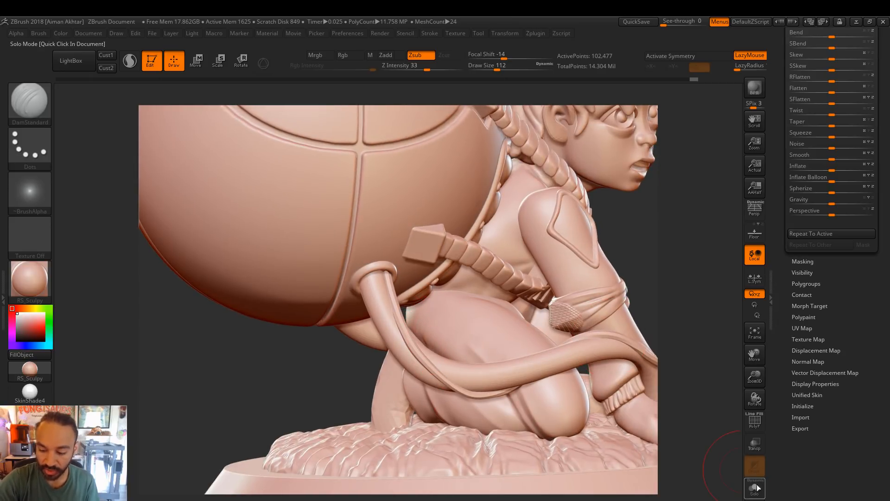
key("s")
mouse_move(437, 352)
left_mouse_down()
mouse_move(434, 362)
mouse_move(433, 346)
left_mouse_up()
key("s")
key("ctrl+z")
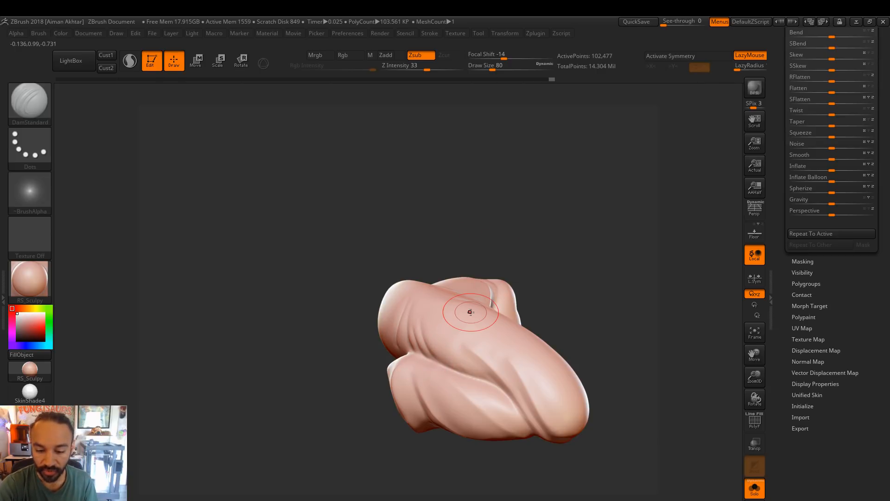
key("ctrl+z")
key("ctrl+z")
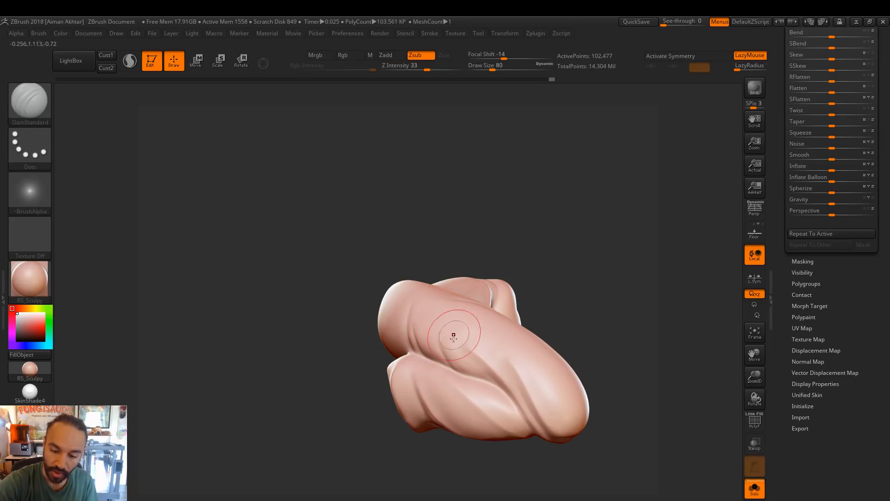
key("]")
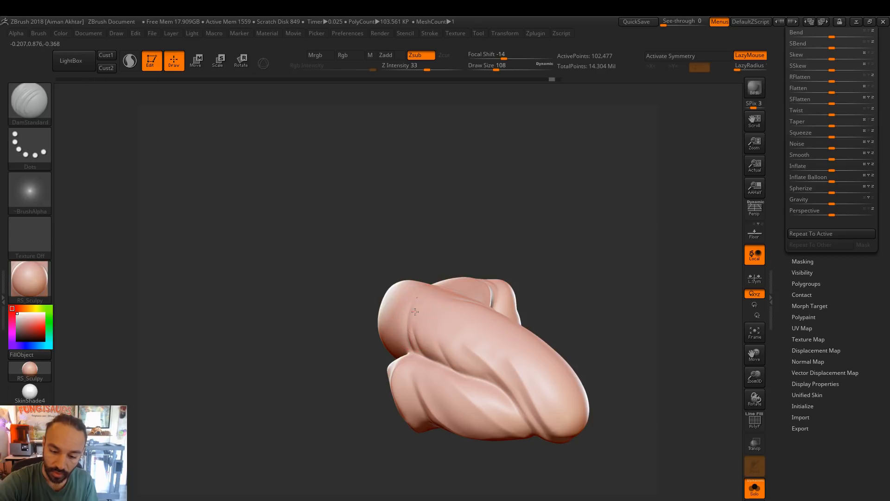
Build up the fold, then carve and soften creases on the lower part at brush size 77
mouse_move(432, 320)
left_mouse_down("alt")
mouse_move(444, 346)
mouse_move(427, 353)
mouse_move(506, 394)
left_mouse_up("alt")
key("s")
key("ctrl+z")
key("ctrl+z")
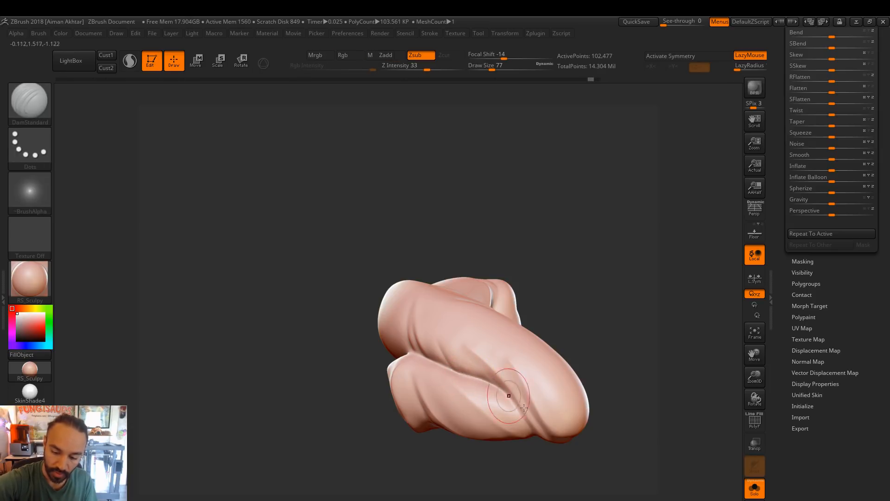
mouse_move(577, 294)
left_mouse_down()
mouse_move(642, 292)
mouse_move(618, 294)
mouse_move(617, 313)
mouse_move(512, 343)
mouse_move(488, 370)
left_mouse_up()
mouse_move(596, 310)
left_mouse_down()
mouse_move(534, 314)
mouse_move(544, 318)
left_mouse_up()
left_click_drag(547, 366, 553, 365)
left_click_drag(607, 267, 562, 269)
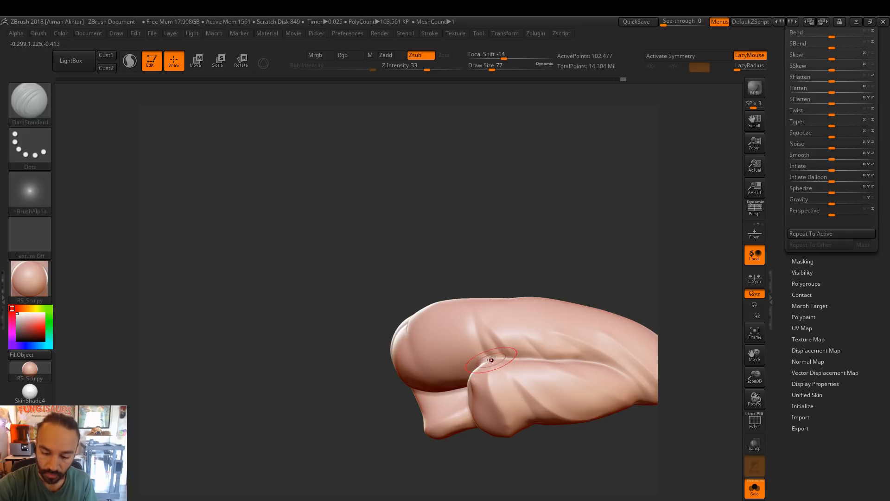
left_click_drag(534, 410, 507, 372, "shift")
mouse_move(608, 256)
left_mouse_down()
mouse_move(602, 251)
mouse_move(578, 281)
left_mouse_up()
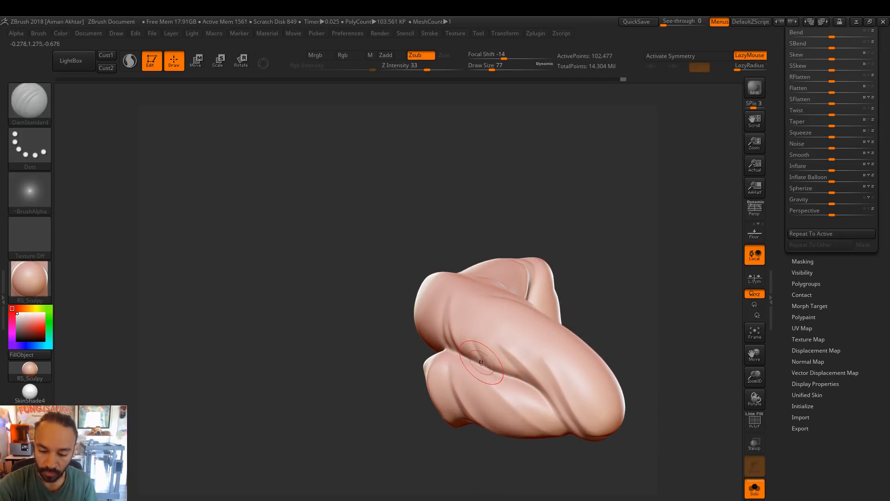
left_click_drag(491, 384, 509, 403, "shift")
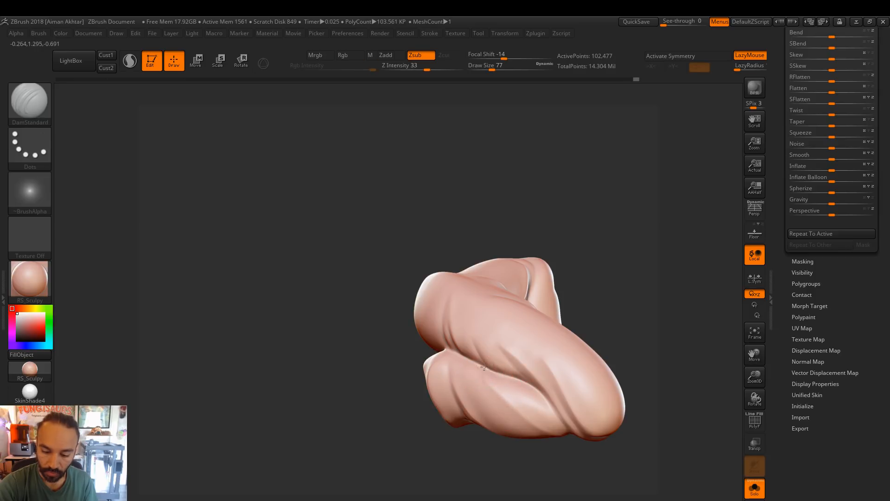
left_click_drag(550, 439, 488, 383)
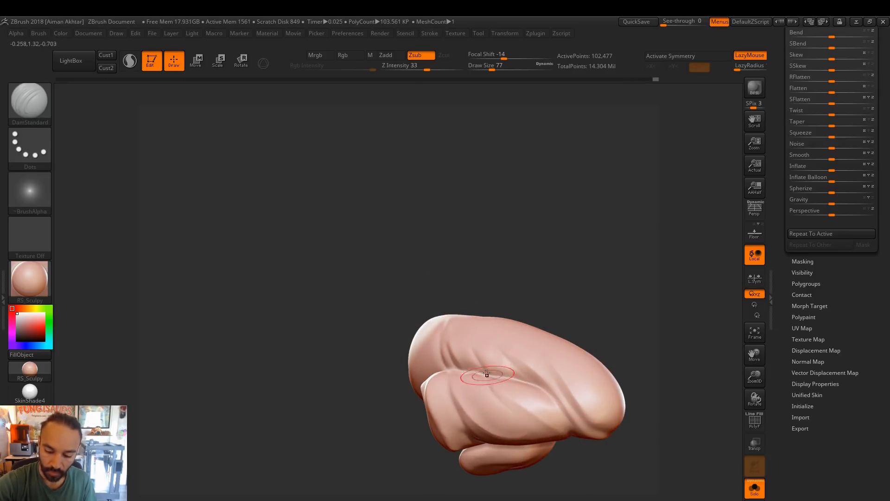
key("shift")
Show the whole figure again and Shift-smooth the knee where the tail wraps over it
left_click(755, 492)
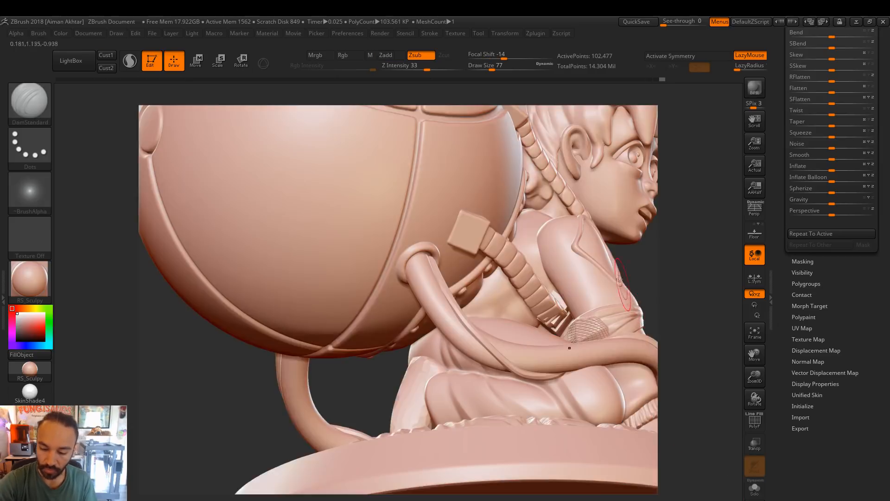
mouse_move(675, 321)
left_mouse_down()
mouse_move(682, 308)
mouse_move(694, 316)
mouse_move(592, 324)
mouse_move(578, 358)
left_mouse_up()
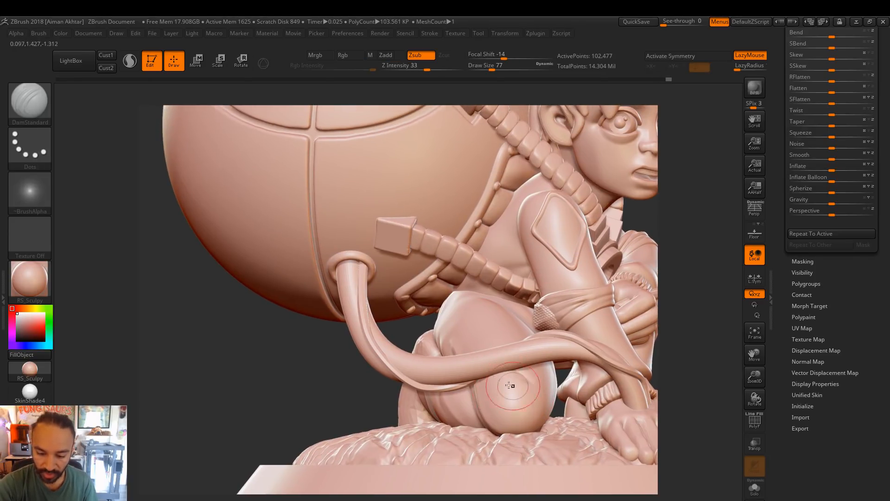
mouse_move(490, 380)
left_mouse_down()
mouse_move(499, 398)
mouse_move(490, 392)
mouse_move(531, 389)
left_mouse_up()
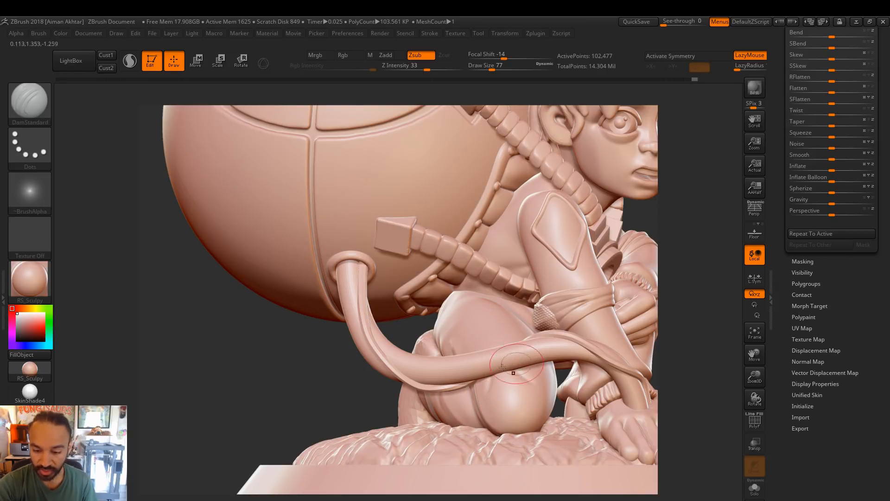
mouse_move(287, 399)
left_mouse_down()
mouse_move(482, 406)
mouse_move(548, 343)
left_mouse_up()
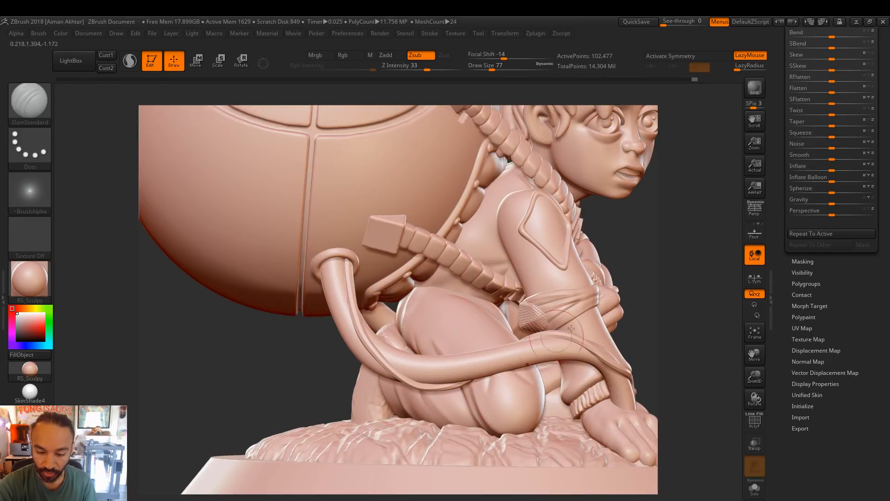
left_click_drag(660, 314, 630, 316)
left_click_drag(487, 349, 471, 318)
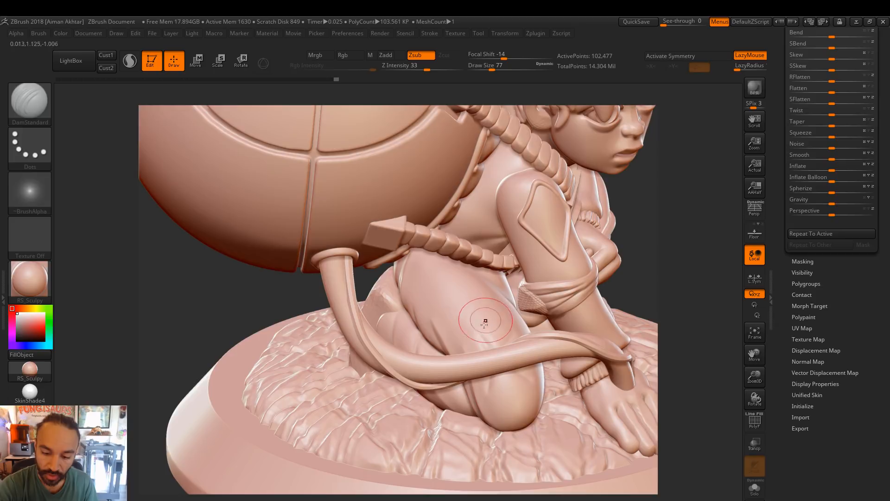
key("shift")
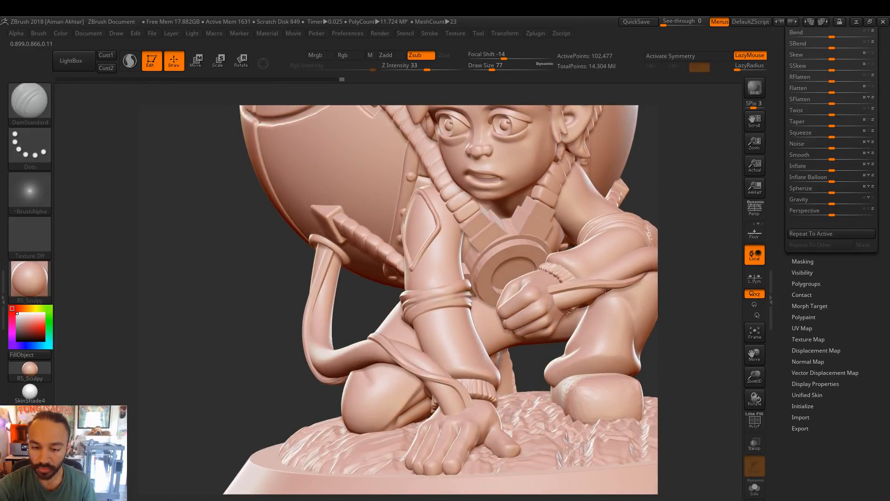
Select the arm subtool and sculpt a DamStandard stroke along it
left_click(447, 259, "alt")
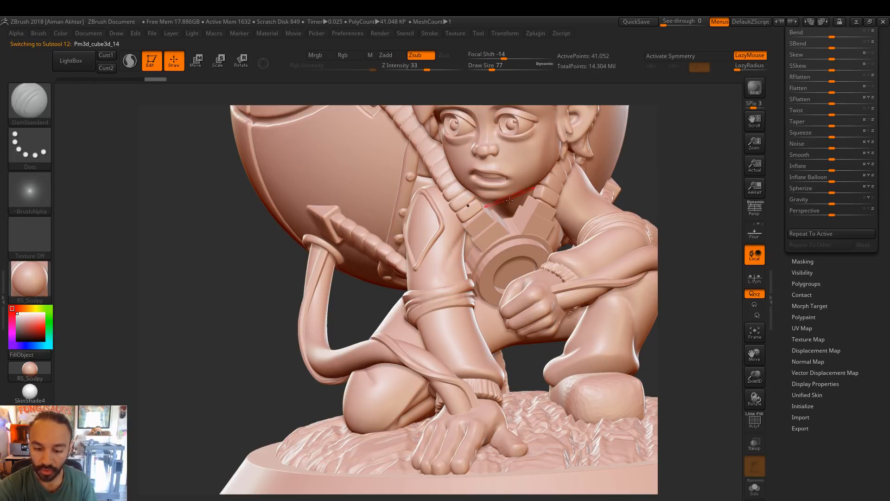
left_click_drag(499, 352, 507, 373)
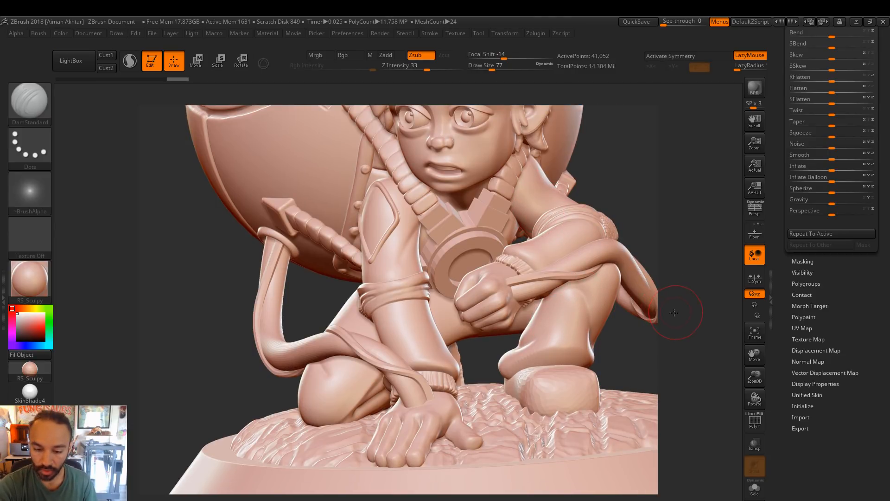
left_click_drag(654, 302, 654, 307)
left_click_drag(582, 332, 560, 322, "alt")
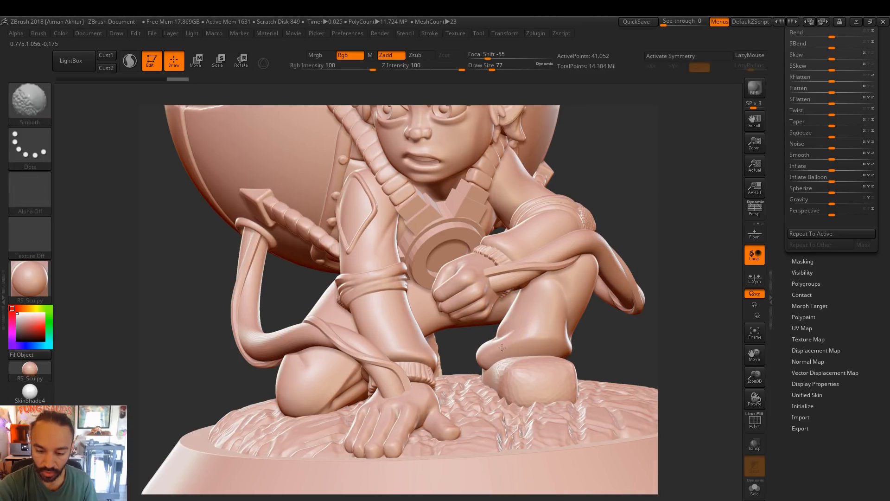
left_click(539, 343, "alt")
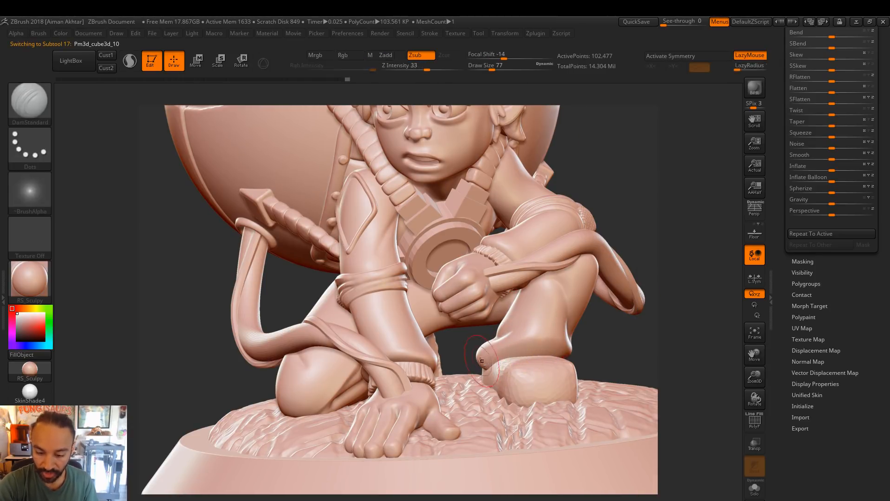
key("f")
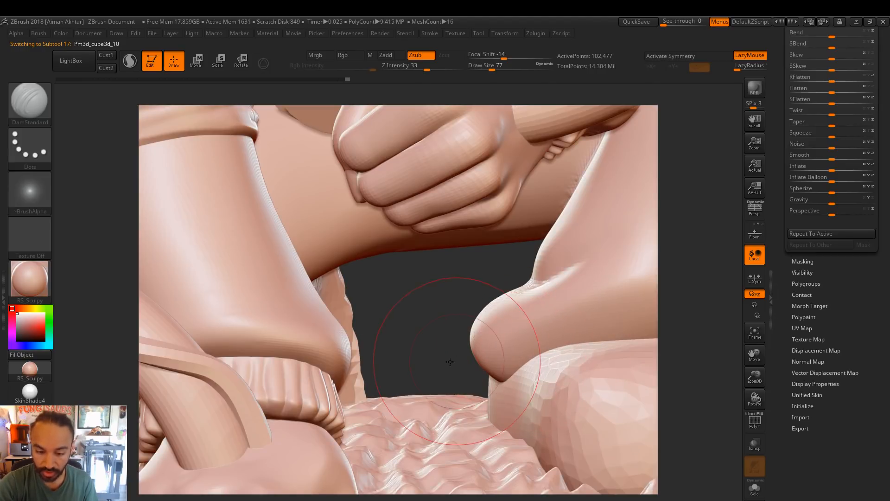
left_click_drag(396, 360, 399, 293, "alt")
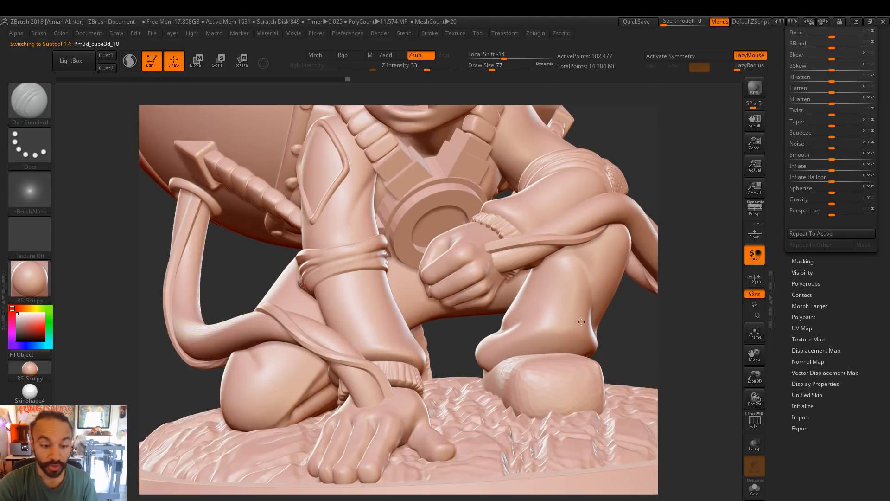
left_click_drag(538, 336, 506, 310, "alt")
key("f")
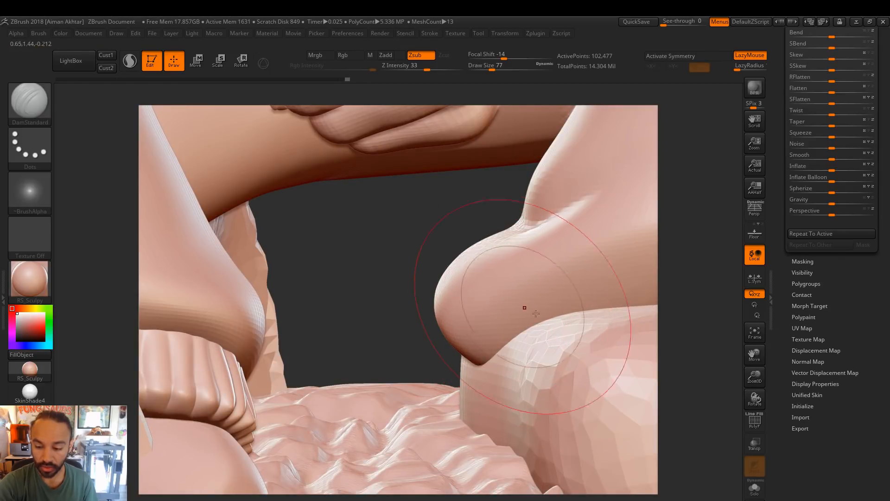
left_click(758, 420)
key("bracketleft")
key("bracketleft")
key("bracketleft")
key("bracketleft")
key("bracketleft")
key("bracketleft")
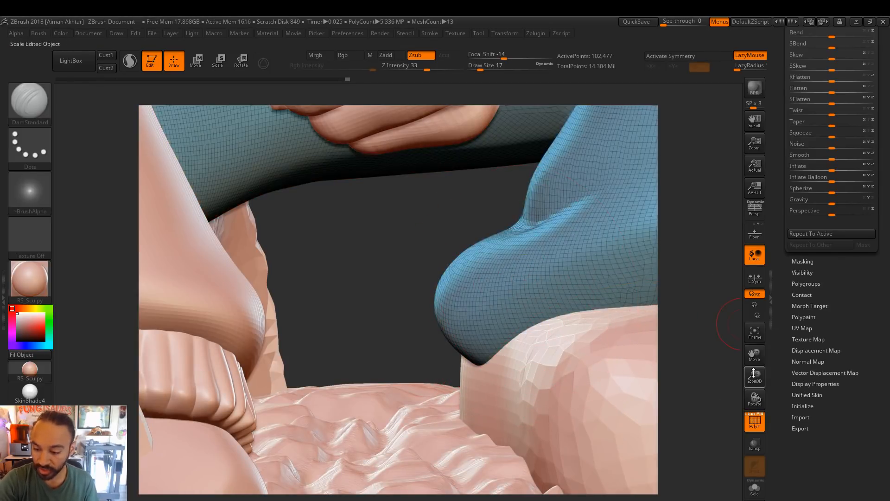
left_click(749, 337)
left_click(751, 422)
key("s")
left_click_drag(449, 381, 471, 390)
key("ctrl+z")
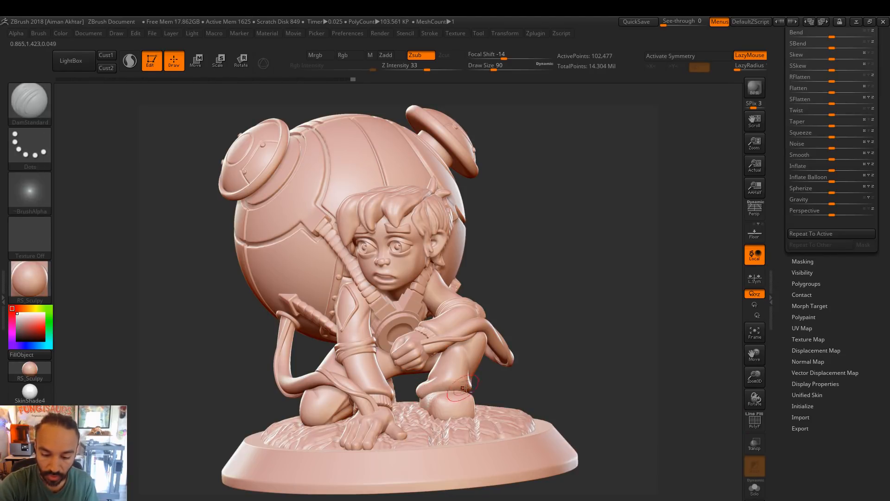
key("ctrl+z")
left_click_drag(423, 398, 423, 397)
Deepen the crease on the trouser cuff and sculpt the leg at brush size 77
mouse_move(532, 378)
left_mouse_down()
mouse_move(474, 382)
mouse_move(494, 397)
mouse_move(480, 390)
left_mouse_up()
key("ctrl+z")
key("ctrl+z")
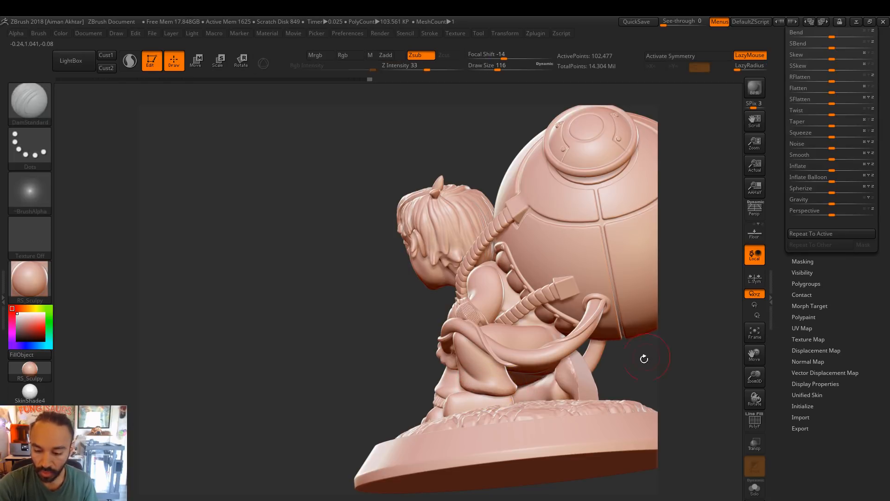
left_click_drag(667, 369, 475, 342)
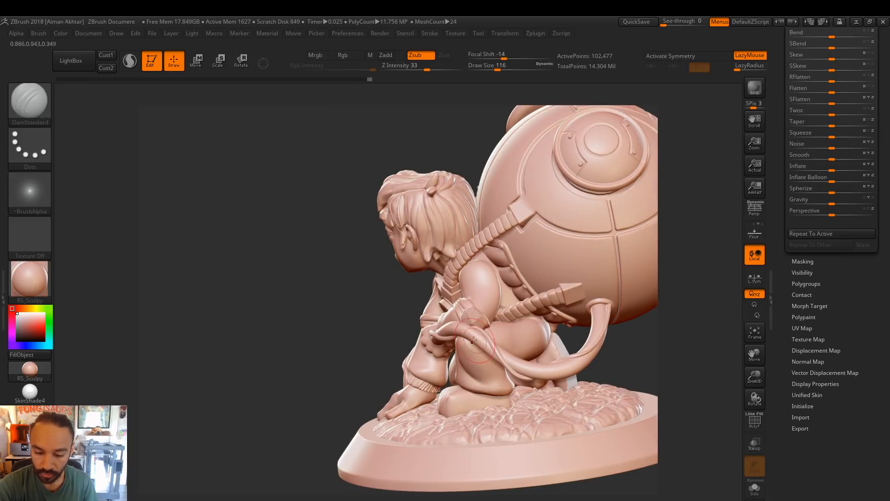
left_click_drag(629, 317, 675, 278)
key("s")
left_click_drag(480, 342, 474, 342)
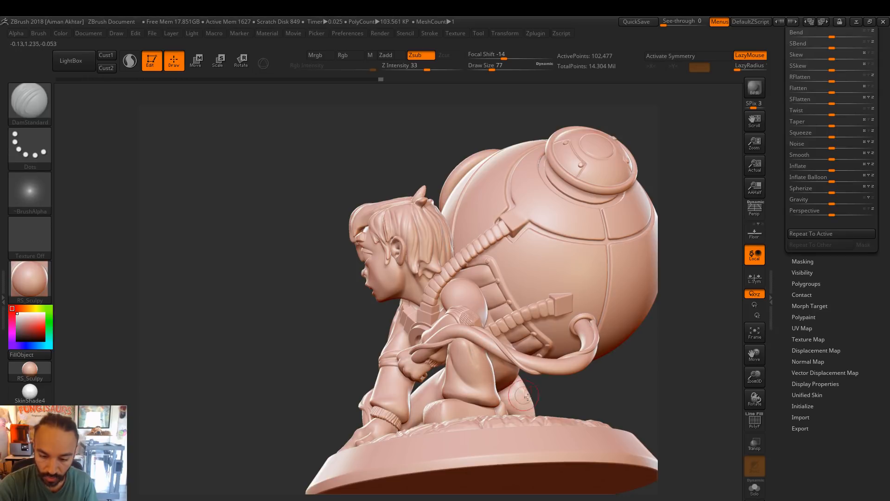
left_click_drag(502, 360, 478, 346, "ctrl")
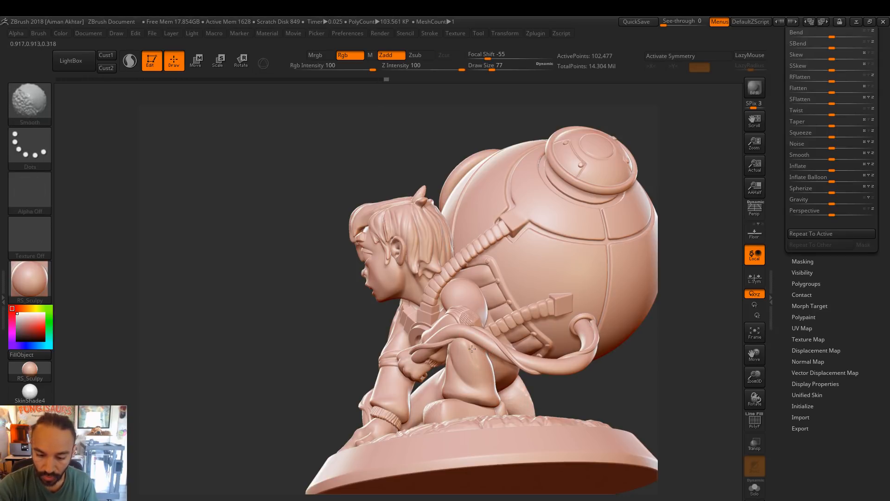
At brush size 94, carve a groove on the leg beside the tail and smooth the lower creases
left_click_drag(661, 333, 459, 337)
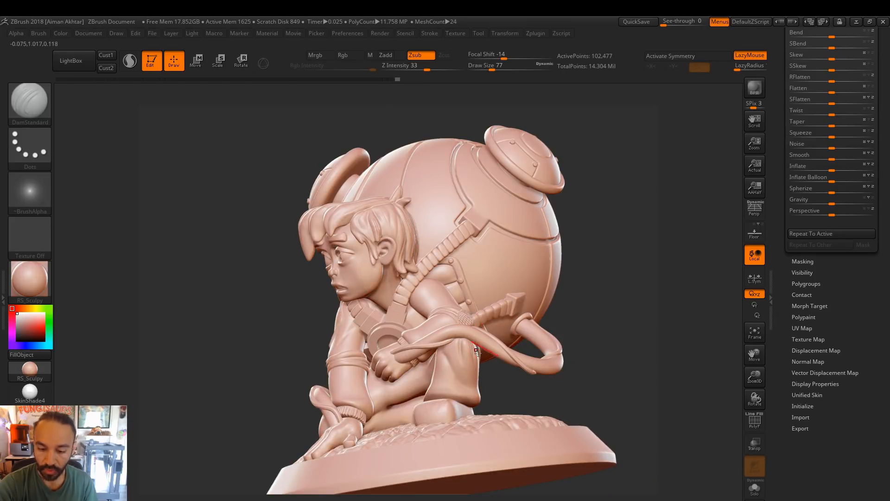
mouse_move(620, 348)
left_mouse_down()
mouse_move(640, 335)
mouse_move(506, 349)
mouse_move(521, 332)
left_mouse_up()
key("s")
left_click_drag(690, 363, 546, 329)
left_click_drag(599, 310, 603, 332)
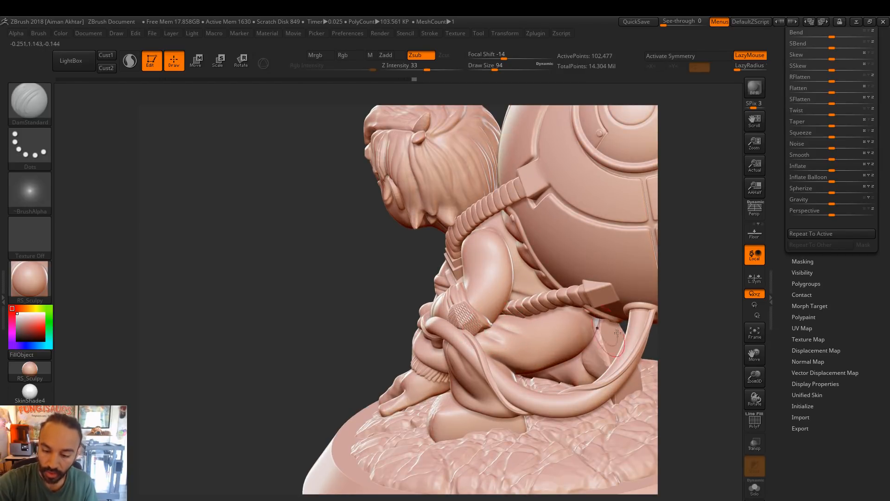
mouse_move(502, 310)
left_mouse_down()
mouse_move(510, 326)
mouse_move(498, 371)
mouse_move(512, 395)
mouse_move(493, 359)
mouse_move(485, 369)
mouse_move(466, 358)
mouse_move(537, 378)
left_mouse_up()
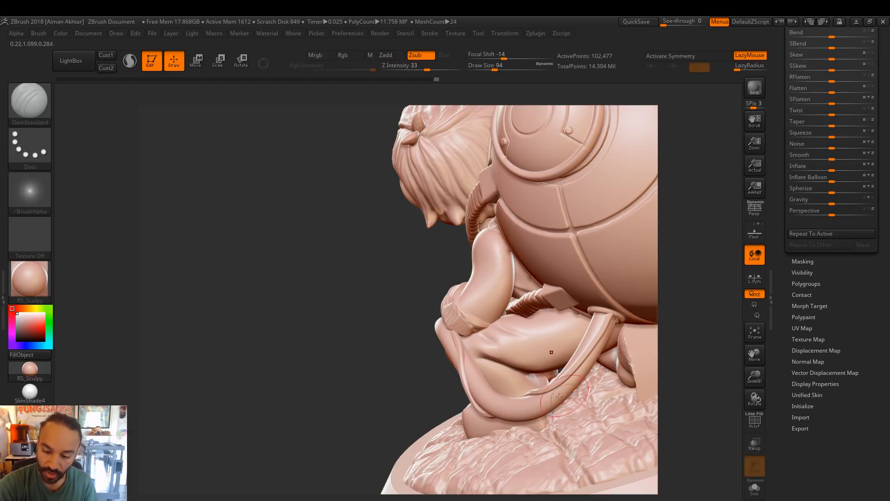
left_click_drag(476, 355, 543, 378)
key("ctrl+z")
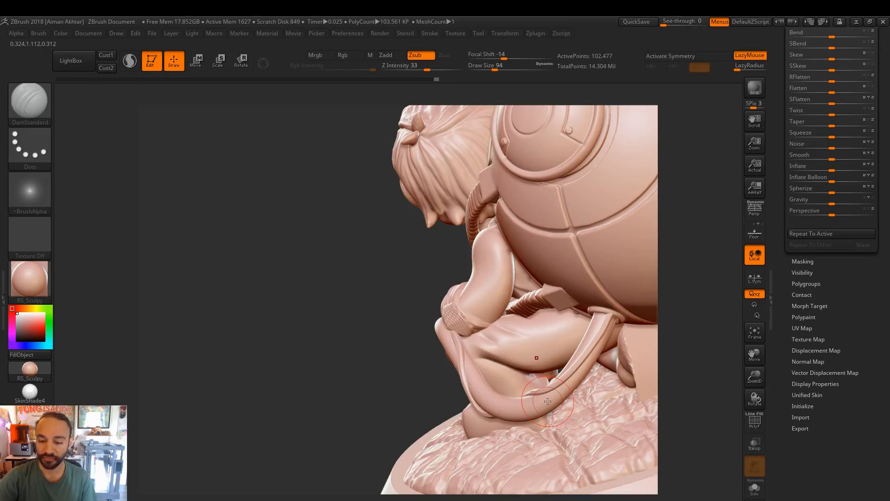
left_click_drag(473, 348, 514, 364, "shift")
Select the sleeve subtool and carve a groove into the upper arm at brush size 90
left_click(483, 316, "alt")
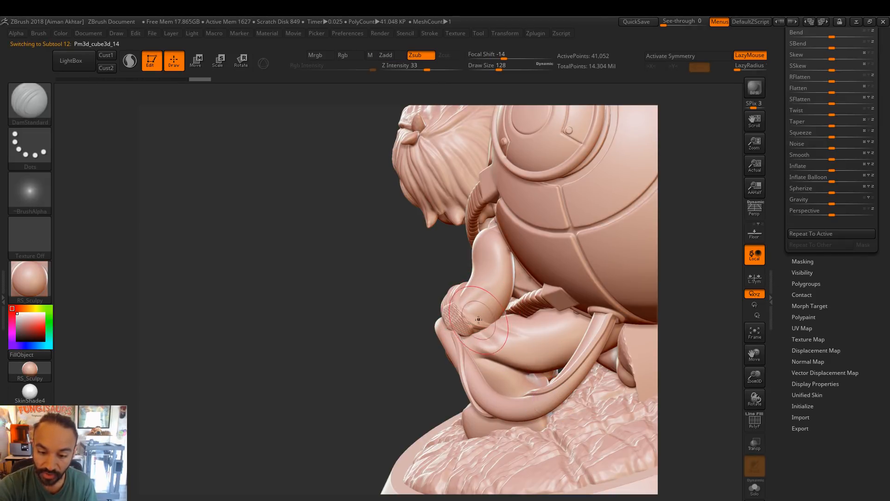
mouse_move(505, 275)
left_mouse_down()
mouse_move(496, 242)
mouse_move(510, 274)
mouse_move(498, 301)
left_mouse_up()
key("ctrl+z")
key("ctrl+z")
key("ctrl+z")
key("s")
left_click_drag(511, 264, 511, 278)
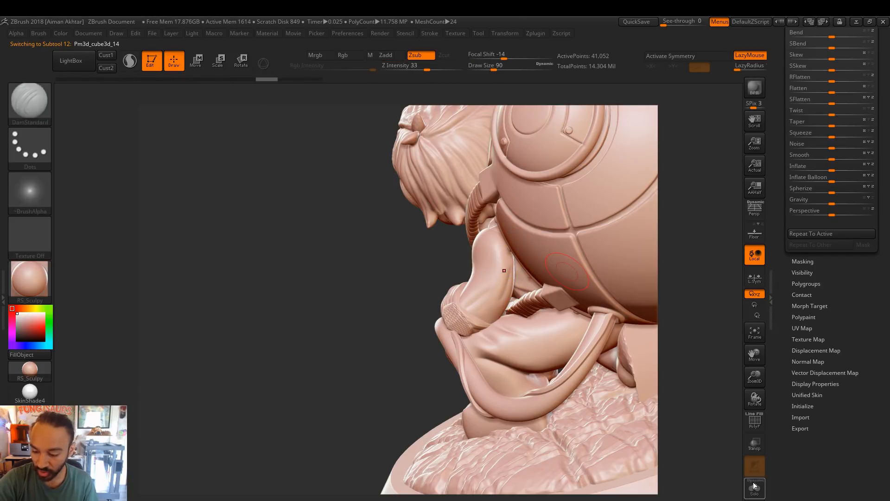
key("ctrl+z")
key("ctrl+z")
With Solo on, carve and smooth grooves down the top of the left arm
left_click(755, 488)
mouse_move(582, 238)
left_mouse_down()
mouse_move(571, 238)
mouse_move(504, 318)
left_mouse_up()
left_click_drag(532, 228, 503, 285)
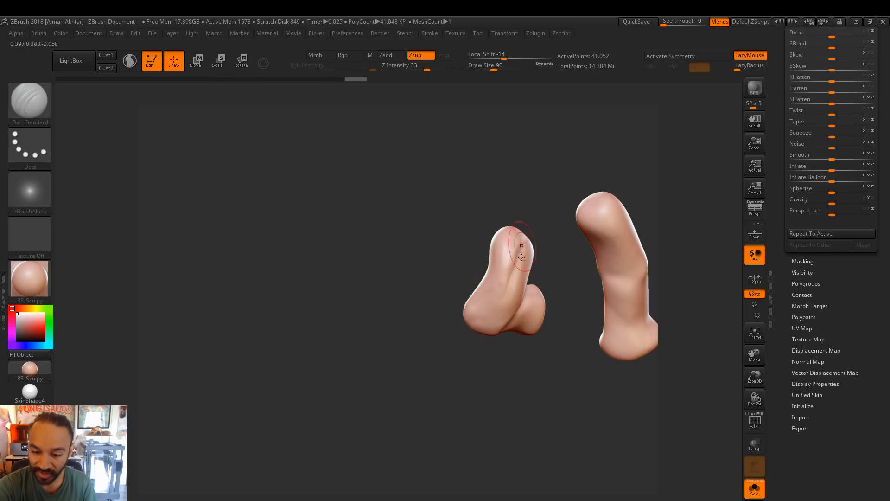
key("shift")
left_click_drag(530, 217, 508, 280)
left_click_drag(560, 222, 538, 225)
left_click_drag(522, 246, 492, 291)
left_click_drag(505, 256, 489, 276, "shift")
left_click_drag(563, 197, 602, 206)
Turn Solo off and try brief arm strokes at brush size 83, undoing them
left_click(754, 484)
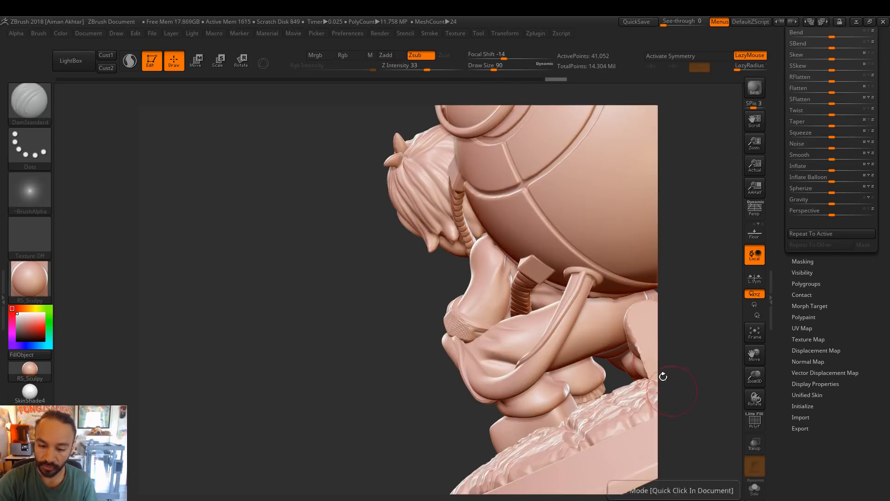
mouse_move(415, 300)
left_mouse_down()
mouse_move(480, 250)
mouse_move(492, 256)
left_mouse_up()
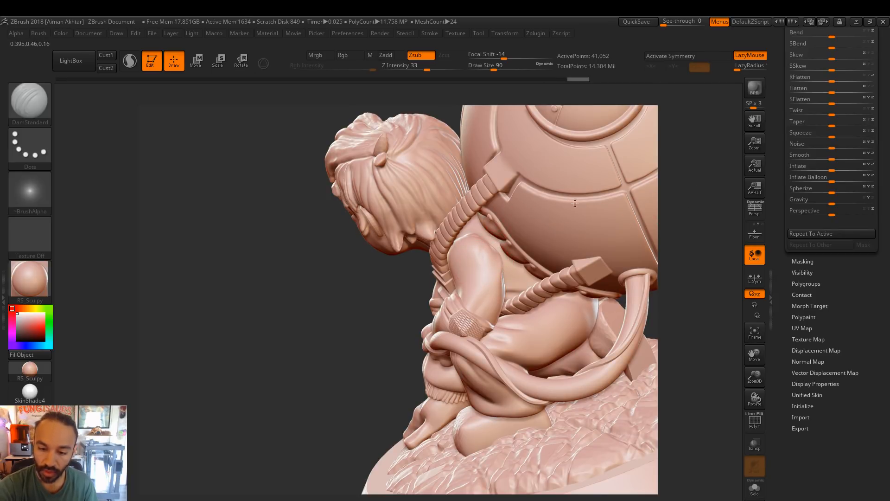
left_click_drag(608, 195, 619, 199)
left_click_drag(399, 292, 459, 269)
key("s")
left_click(457, 269)
key("ctrl+z")
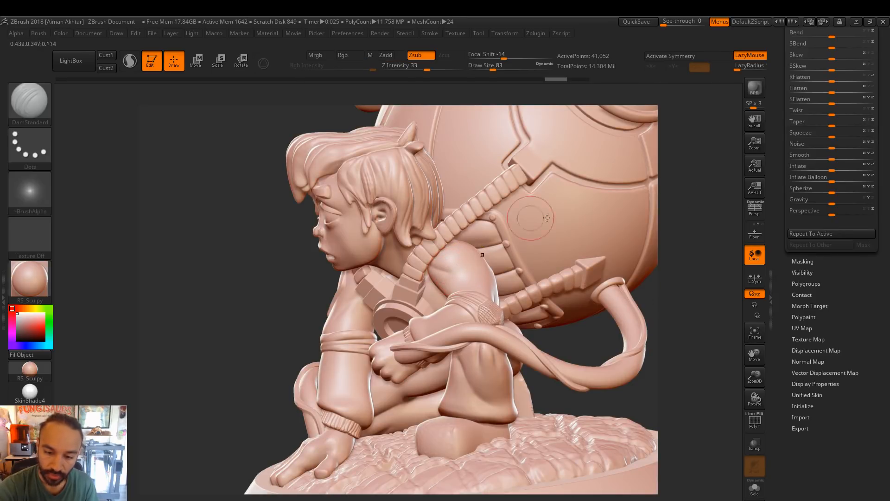
right_click_drag(460, 269, 475, 267)
left_click_drag(453, 264, 438, 277)
key("ctrl+z")
Orbit to the front of the figure and select the strap piece over the shoulder
left_click_drag(633, 255, 615, 249)
right_click_drag(428, 252, 432, 249)
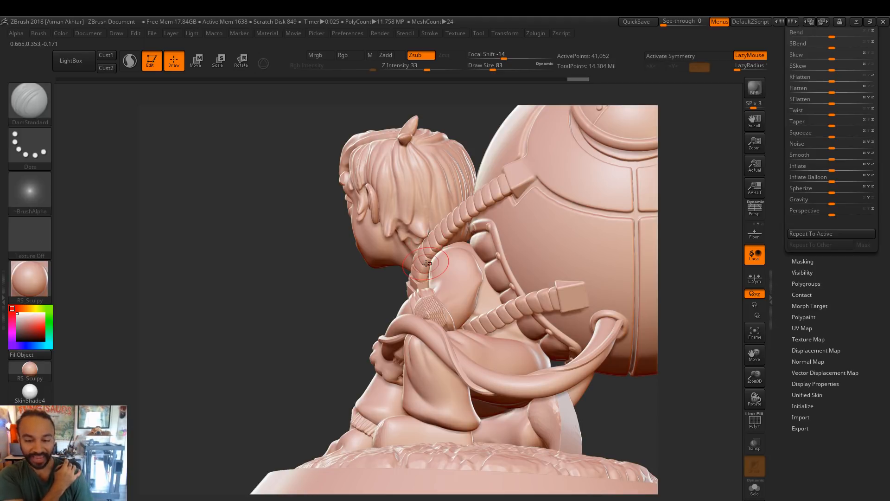
left_click_drag(395, 295, 440, 252)
left_click(439, 247, "alt")
Switch to the Move brush (BMV) and set its draw size to 257
key("b")
key("m")
key("v")
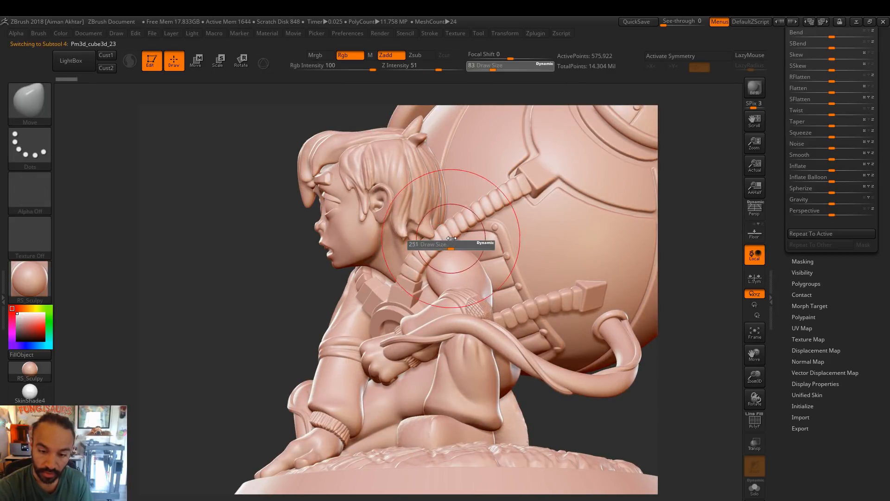
key("s")
left_click_drag(422, 249, 408, 249)
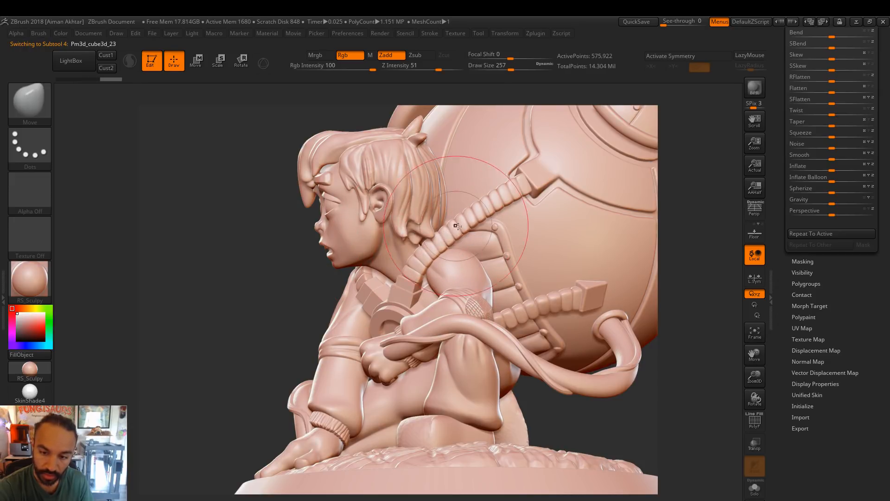
Undo the last strokes on the hose after checking the base underside
left_click_drag(691, 238, 655, 212)
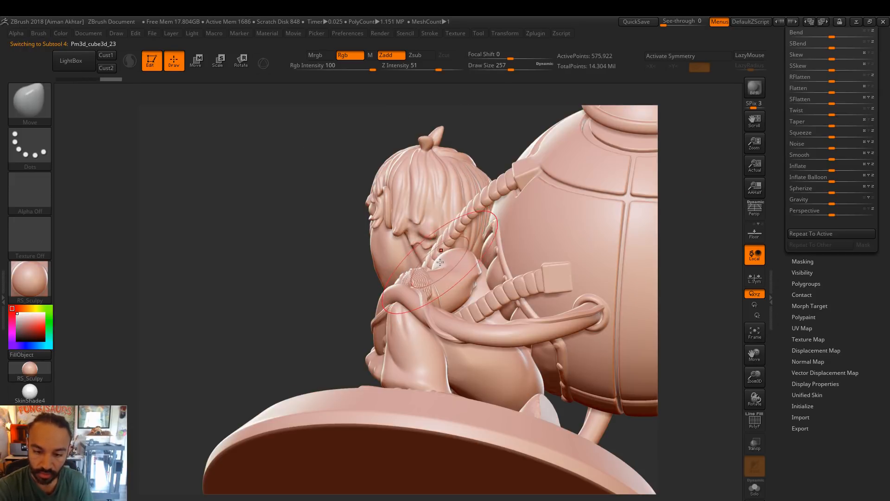
key("s")
key("ctrl+z")
key("ctrl+z")
left_click_drag(325, 330, 455, 261)
key("ctrl+z")
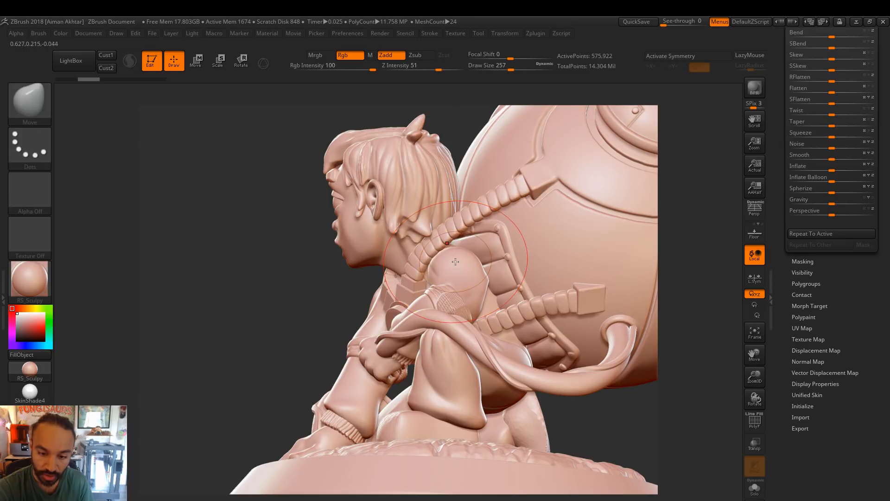
Select the shoulder hose subtool, face the figure front-on, and set brush size 163
left_click(447, 255, "alt")
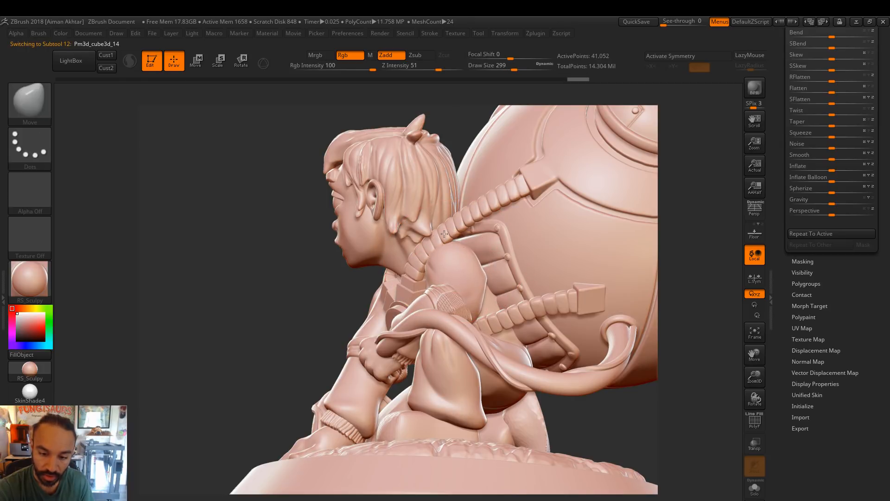
left_click_drag(299, 299, 458, 247)
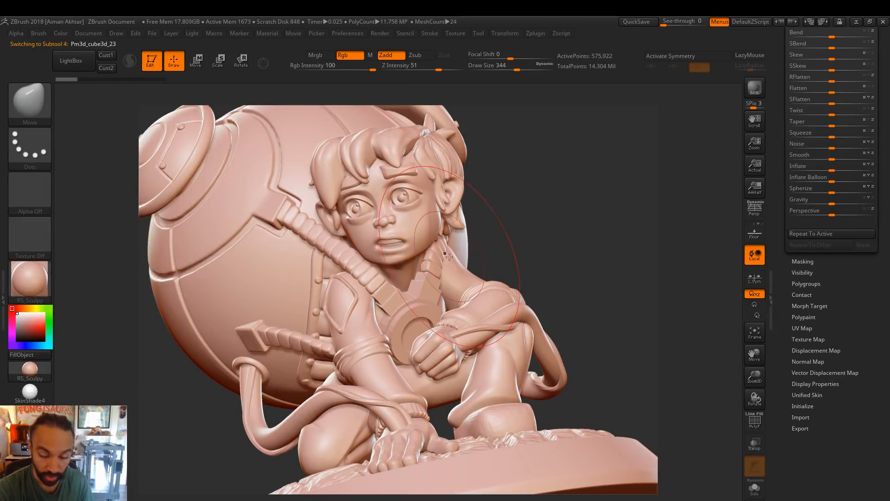
mouse_move(527, 168)
left_mouse_down()
mouse_move(454, 256)
mouse_move(437, 251)
mouse_move(460, 251)
mouse_move(419, 274)
left_mouse_up()
key("s")
left_click(450, 257)
key("s")
left_click(428, 260)
Push and pull the shoulder straps into shape with the Move brush around size 154
key("s")
left_click(462, 242)
mouse_move(468, 236)
left_mouse_down()
mouse_move(426, 242)
mouse_move(514, 226)
mouse_move(505, 205)
mouse_move(510, 236)
mouse_move(505, 214)
left_mouse_up()
key("s")
left_click(435, 242)
key("s")
left_click(421, 242)
key("ctrl+shift+z")
key("ctrl+shift+z")
key("s")
key("s")
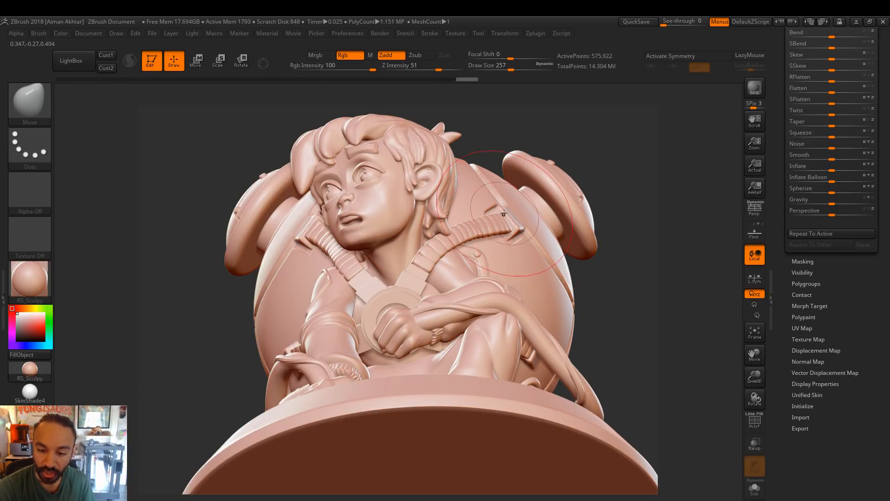
left_click_drag(464, 249, 468, 231)
Nudge the ribbed cable into place from side and top views at brush size 207
key("s")
left_click_drag(617, 268, 571, 267)
key("s")
left_click_drag(459, 250, 455, 250)
left_click_drag(415, 288, 466, 228)
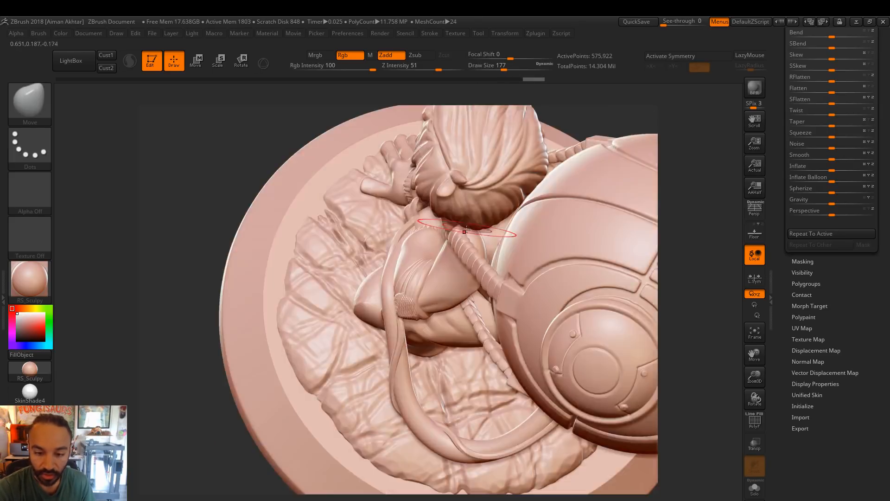
key("bracketright")
key("shift")
left_click_drag(471, 249, 465, 257)
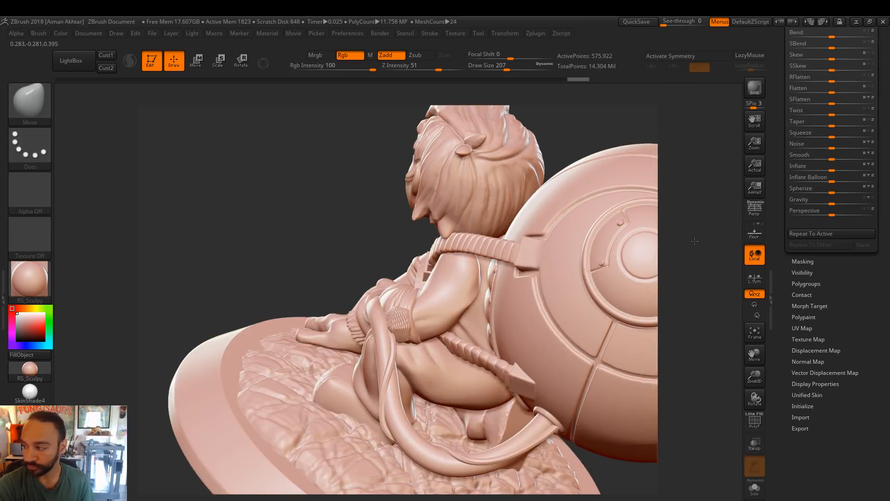
Frame the whole figure from the front, raise brush size to 234, and turn on Solo
left_click_drag(694, 241, 660, 247)
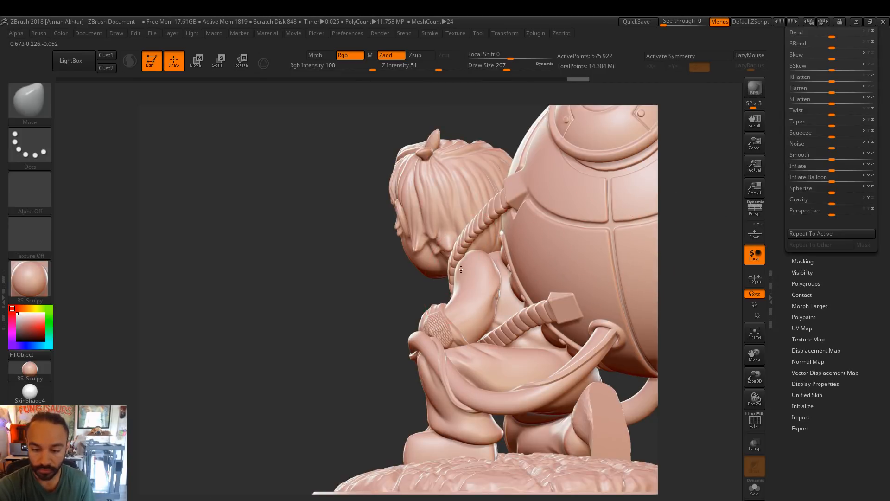
key("f")
mouse_move(374, 360)
left_mouse_down()
mouse_move(579, 267)
mouse_move(596, 280)
mouse_move(533, 264)
left_mouse_up()
key("s")
left_click_drag(453, 267, 452, 265)
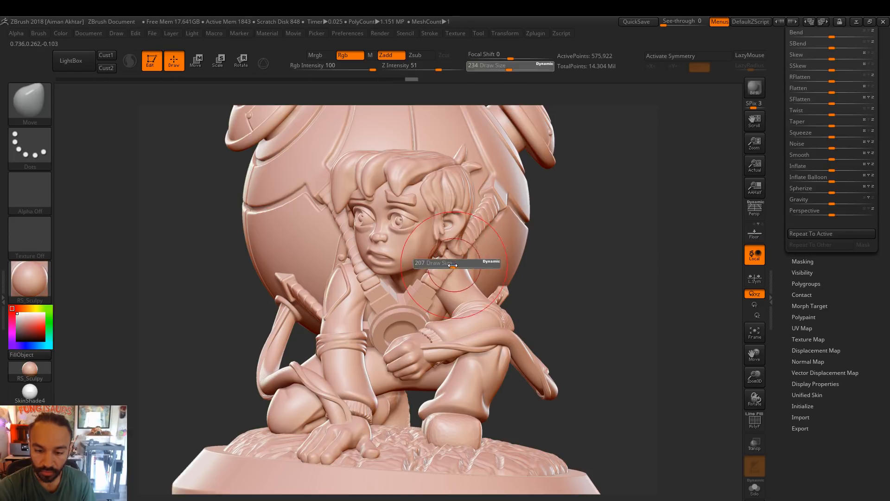
left_click(754, 487)
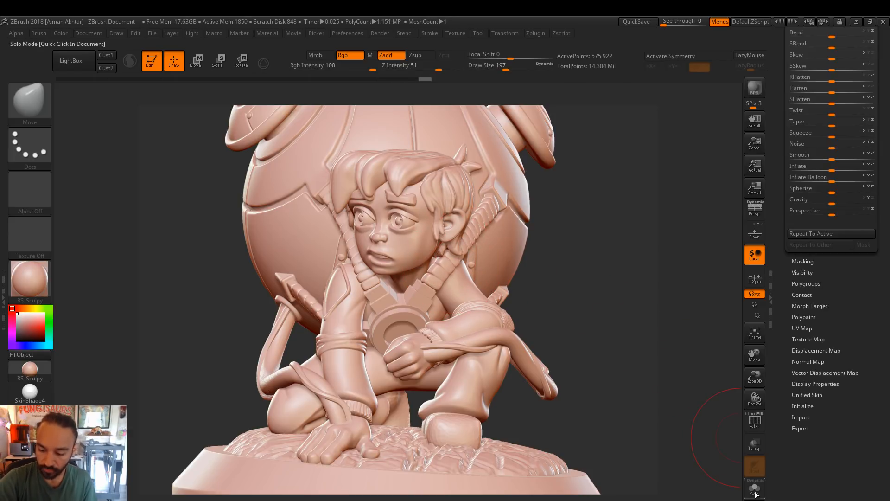
Mask the strap pieces except the lower-right strap tip and set a Rotate axis along it
mouse_move(540, 163)
left_mouse_down("ctrl")
mouse_move(478, 175)
mouse_move(415, 298)
left_mouse_up("ctrl")
left_click_drag(556, 325, 472, 279, "ctrl+alt")
left_click(607, 357, "ctrl")
key("alt+s")
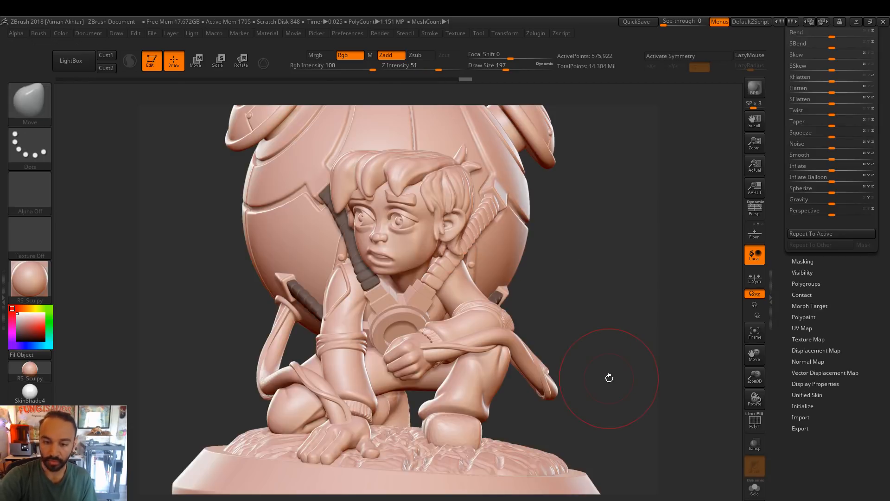
left_click(242, 62)
left_click_drag(496, 200, 432, 286)
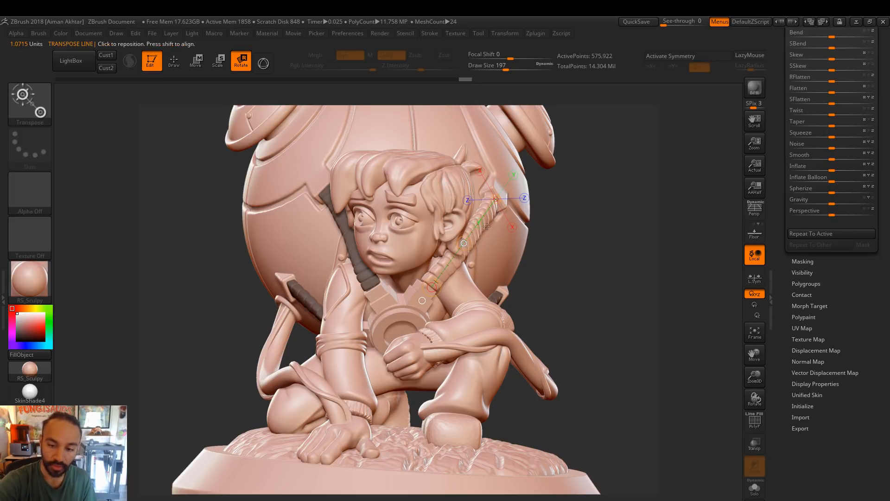
left_click_drag(614, 264, 332, 273)
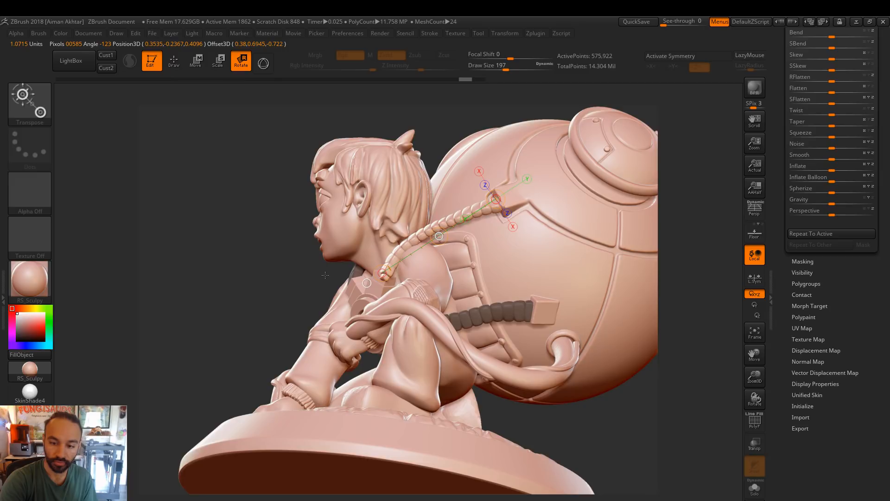
left_click_drag(246, 342, 426, 261)
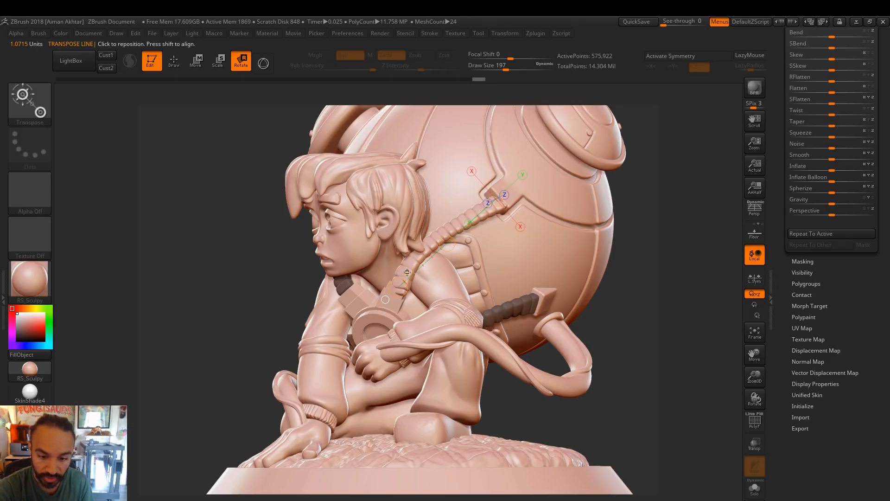
With the tube soloed, mask all but its three end segments and rotate them around the tube axis
left_click(749, 480)
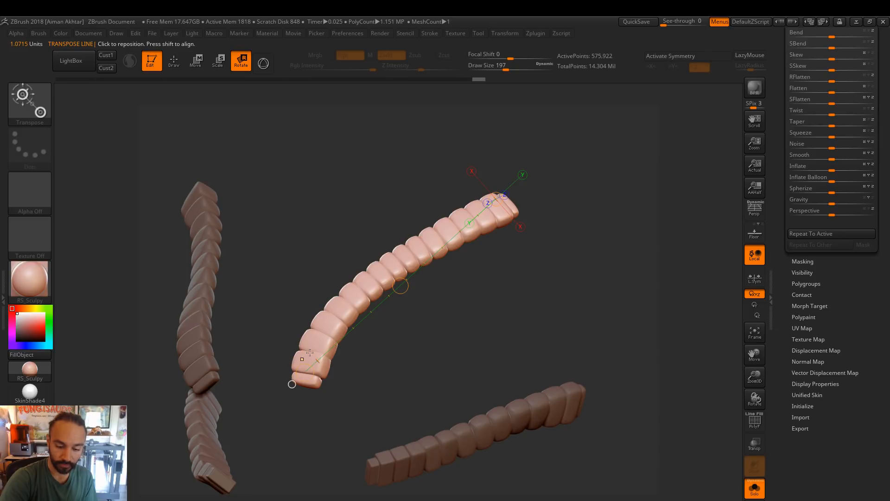
left_click_drag(302, 358, 441, 455, "ctrl")
mouse_move(314, 338)
left_mouse_down("ctrl")
mouse_move(321, 360)
mouse_move(408, 445)
mouse_move(315, 381)
left_mouse_up("ctrl")
left_click_drag(498, 208, 340, 374, "ctrl")
left_click_drag(474, 215, 334, 335, "ctrl")
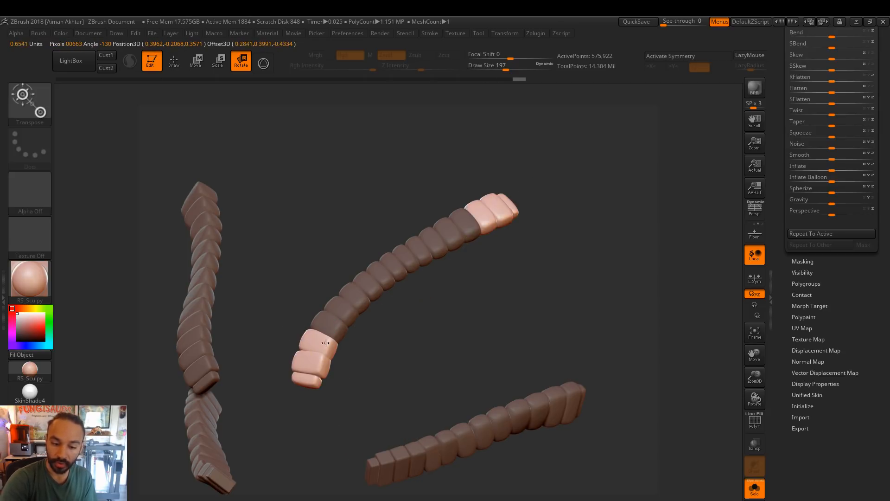
mouse_move(316, 372)
left_mouse_down()
mouse_move(468, 221)
mouse_move(295, 394)
left_mouse_up()
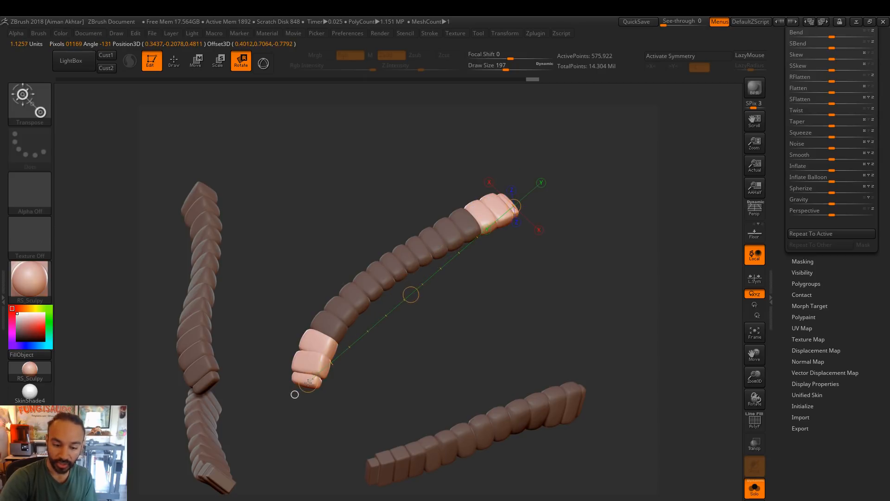
left_click(756, 491)
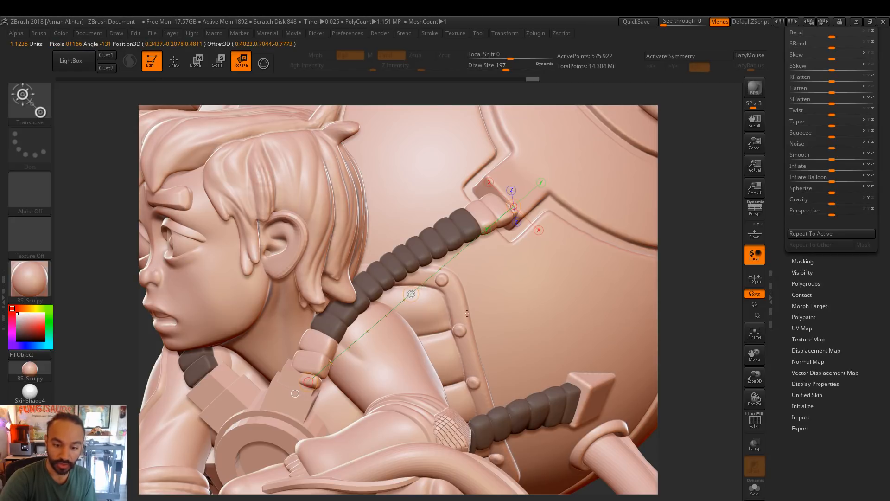
left_click_drag(564, 303, 677, 283)
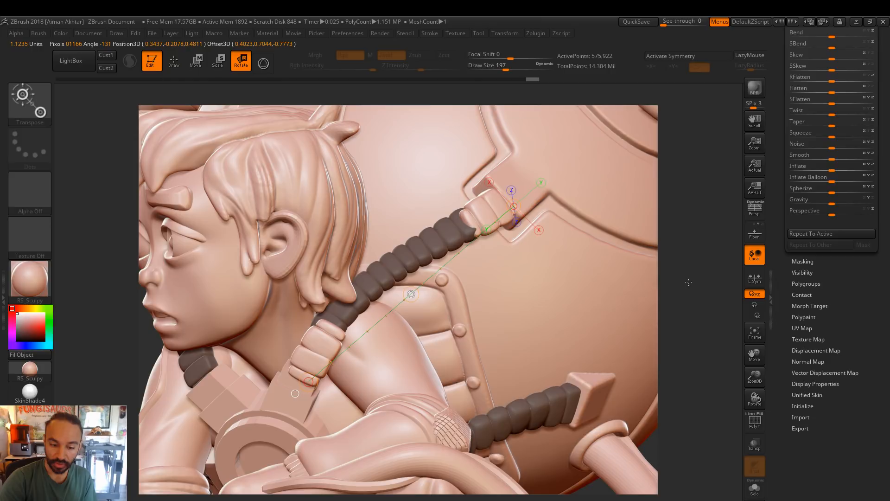
left_click_drag(683, 271, 591, 213)
Shift the strap end cap up-left, then mask the left-hand hoses while soloed
key("q")
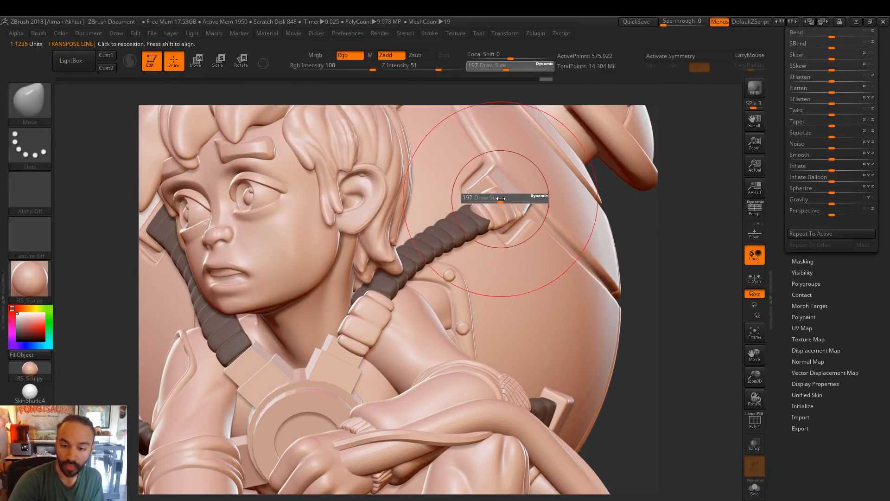
left_click_drag(502, 200, 493, 197)
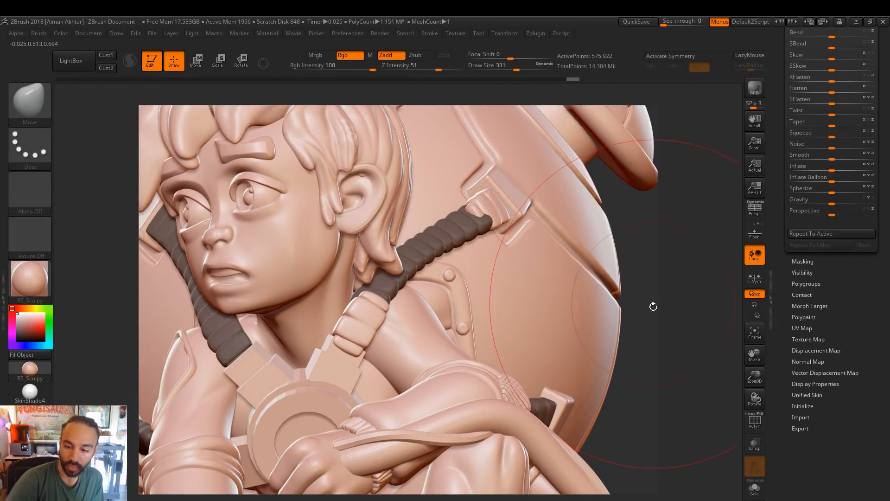
left_click_drag(654, 300, 403, 352)
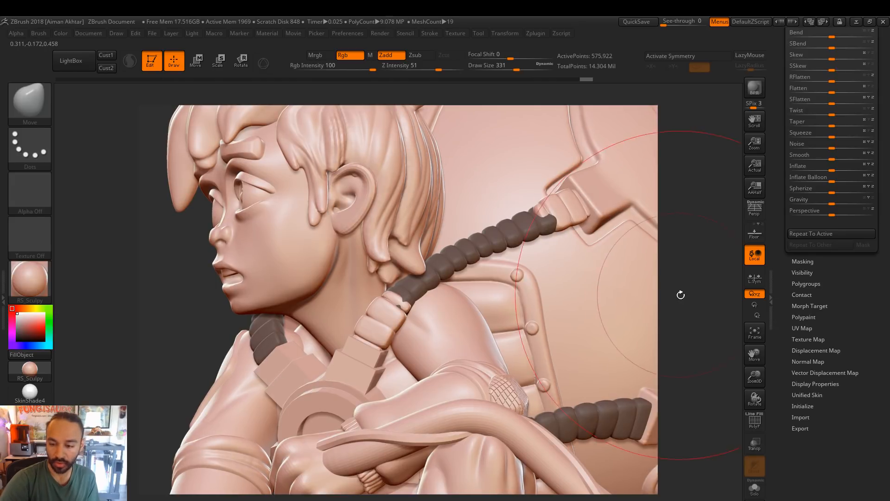
key("ctrl")
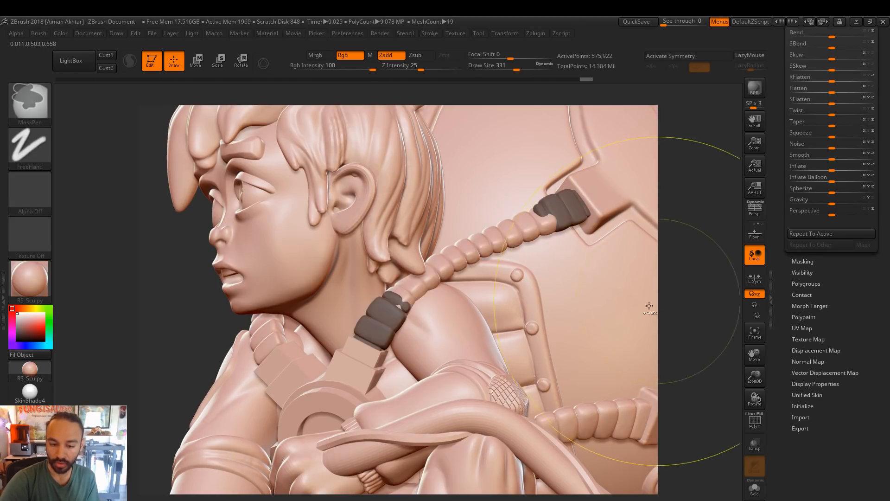
left_click(754, 486)
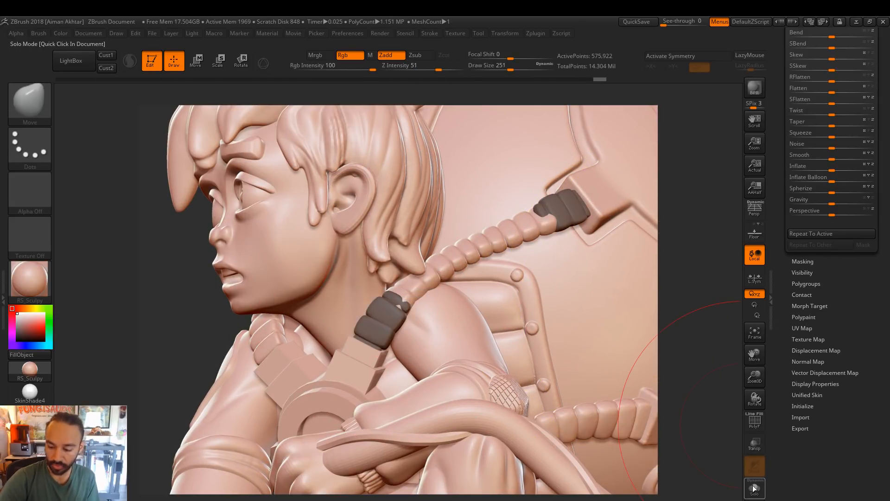
left_click(755, 487)
mouse_move(628, 342)
left_mouse_down("alt")
mouse_move(384, 272)
mouse_move(381, 315)
mouse_move(362, 326)
mouse_move(176, 181)
left_mouse_up("alt")
key("ctrl")
left_click(755, 487)
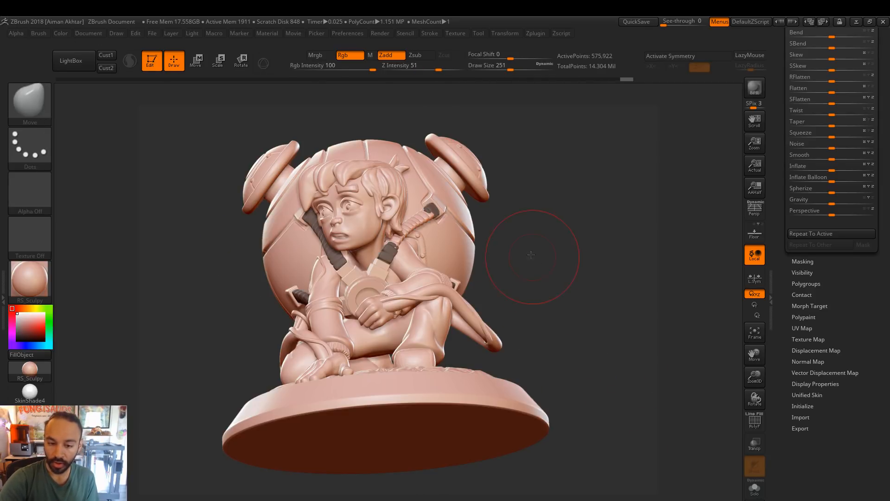
At brush size 223, pull the upper hose tip down into its dark cuff
mouse_move(600, 297)
left_mouse_down()
mouse_move(592, 298)
mouse_move(580, 367)
left_mouse_up()
key("s")
left_click_drag(402, 190, 399, 189)
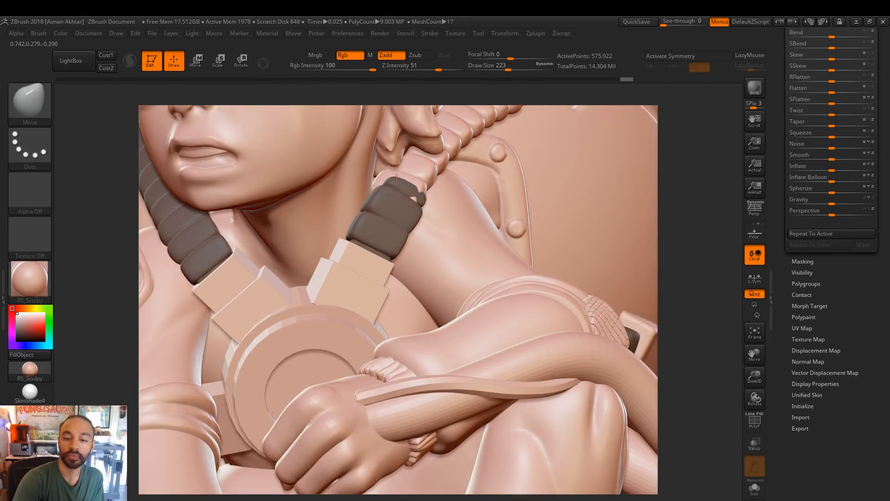
left_click_drag(670, 287, 649, 377, "alt")
left_click_drag(513, 159, 524, 151)
left_click_drag(692, 168, 695, 116)
mouse_move(542, 147)
left_mouse_down()
mouse_move(543, 173)
mouse_move(528, 162)
mouse_move(550, 175)
mouse_move(540, 180)
left_mouse_up()
Refine the hose top near the nose and pull its end over the dark section, ending at size 62 with Solo
left_click_drag(542, 172, 520, 173)
left_click_drag(516, 126, 501, 134)
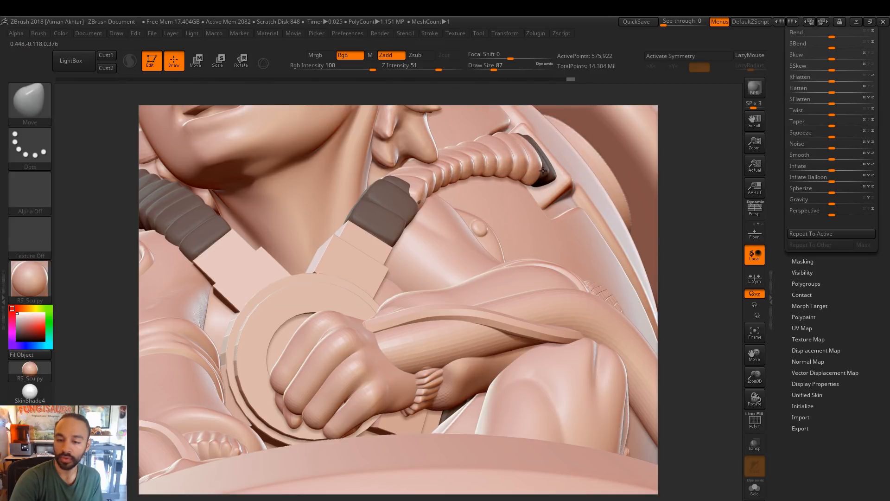
key("s")
left_click_drag(385, 180, 389, 180)
left_click_drag(389, 179, 421, 210)
key("s")
mouse_move(404, 175)
left_mouse_down()
mouse_move(378, 181)
mouse_move(397, 176)
left_mouse_up()
key("s")
left_click(755, 488)
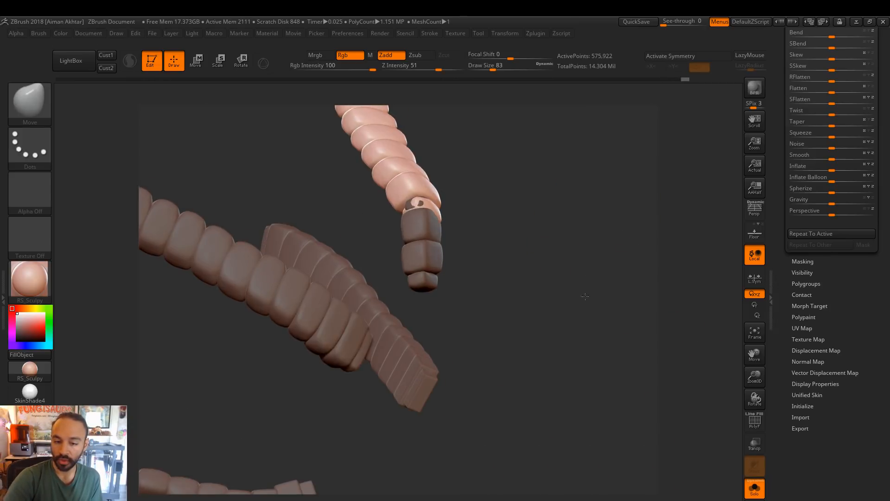
Orbit around the isolated hoses and set the Move brush Draw Size to about 94
key("s")
left_click_drag(418, 194, 436, 195)
mouse_move(435, 212)
right_mouse_down()
mouse_move(420, 216)
mouse_move(445, 199)
mouse_move(434, 184)
right_mouse_up()
key("s")
left_click_drag(433, 185, 422, 185)
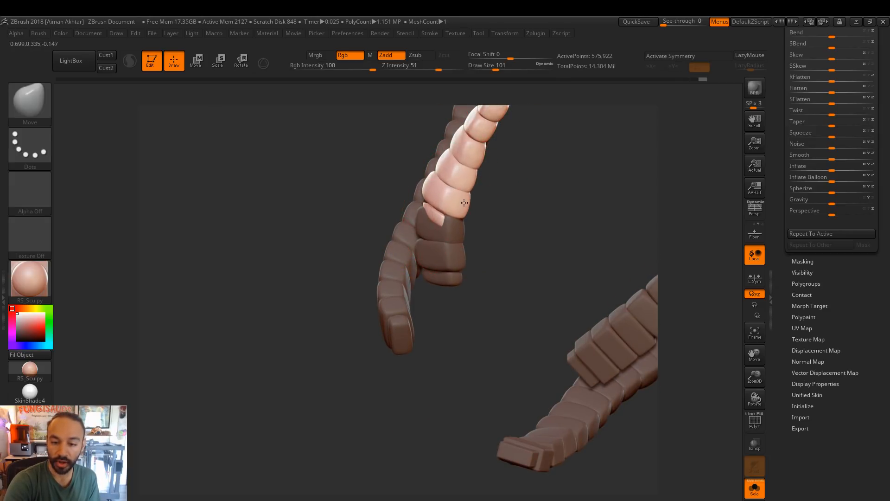
right_click_drag(534, 190, 614, 197)
key("s")
left_click_drag(467, 191, 470, 196)
right_click_drag(527, 178, 457, 179)
key("s")
left_click_drag(487, 199, 475, 202)
Nudge the upper and lower pink hose segments into a smoother curve
left_click_drag(451, 165, 461, 159)
mouse_move(521, 242)
left_mouse_down()
mouse_move(534, 262)
mouse_move(524, 269)
left_mouse_up()
key("s")
key("s")
mouse_move(528, 229)
right_mouse_down()
mouse_move(574, 276)
mouse_move(459, 320)
right_mouse_up()
key("s")
mouse_move(473, 327)
left_mouse_down()
mouse_move(483, 333)
mouse_move(477, 347)
left_mouse_up()
mouse_move(485, 297)
right_mouse_down()
mouse_move(479, 320)
mouse_move(491, 326)
right_mouse_up()
key("s")
left_click_drag(490, 326, 492, 337)
left_click_drag(549, 300, 482, 317)
Shrink the brush down to 44 and nudge the pink hose's edge from a new angle
key("s")
left_click_drag(494, 327, 535, 328)
key("s")
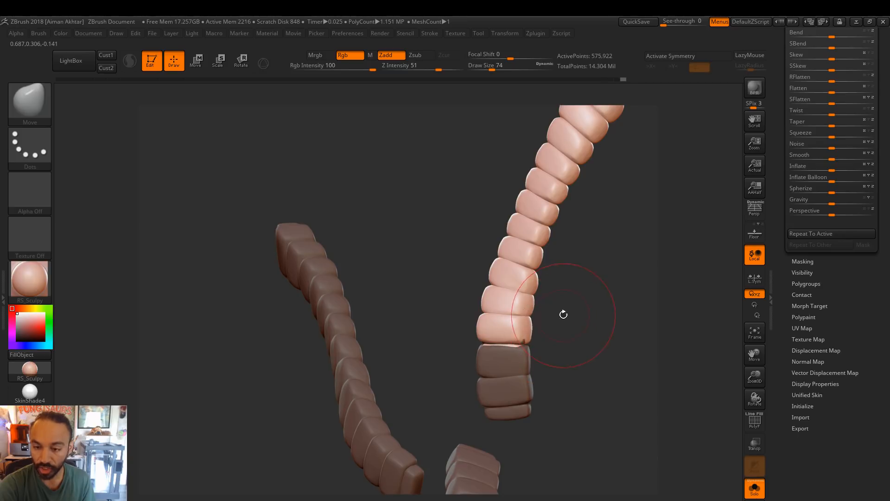
left_click_drag(565, 300, 513, 311)
key("s")
left_click_drag(532, 331, 537, 331)
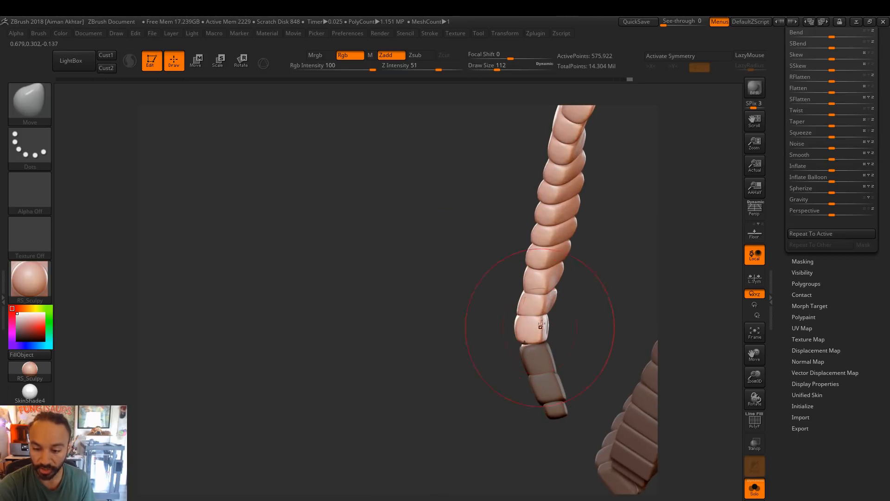
key("s")
mouse_move(547, 271)
left_mouse_down()
mouse_move(510, 279)
mouse_move(487, 269)
mouse_move(533, 268)
left_mouse_up()
key("s")
mouse_move(547, 333)
left_mouse_down()
mouse_move(545, 324)
mouse_move(603, 324)
mouse_move(530, 325)
mouse_move(548, 331)
left_mouse_up()
key("s")
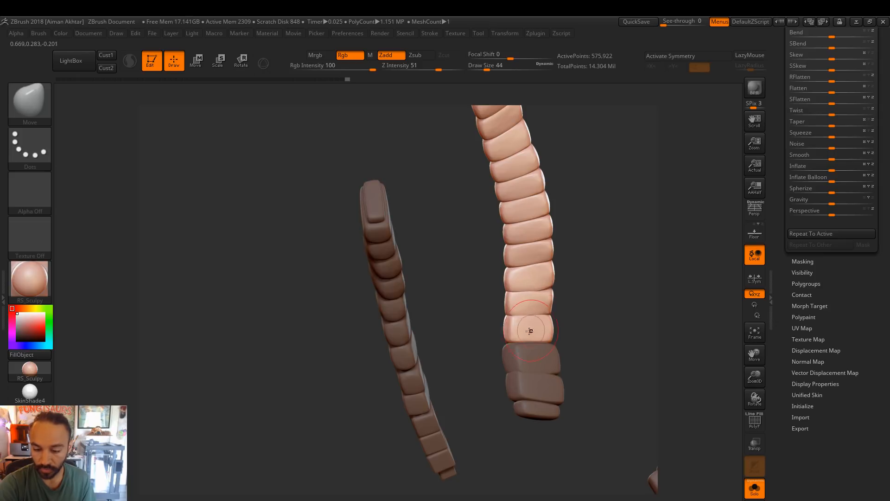
mouse_move(586, 310)
left_mouse_down()
mouse_move(646, 308)
mouse_move(591, 329)
left_mouse_up()
key("s")
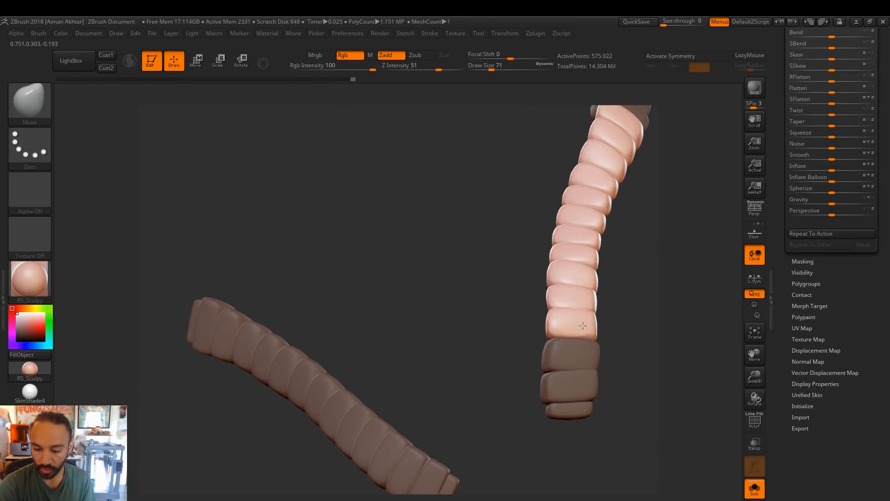
left_click_drag(591, 279, 514, 296, "alt")
left_click_drag(489, 307, 488, 292)
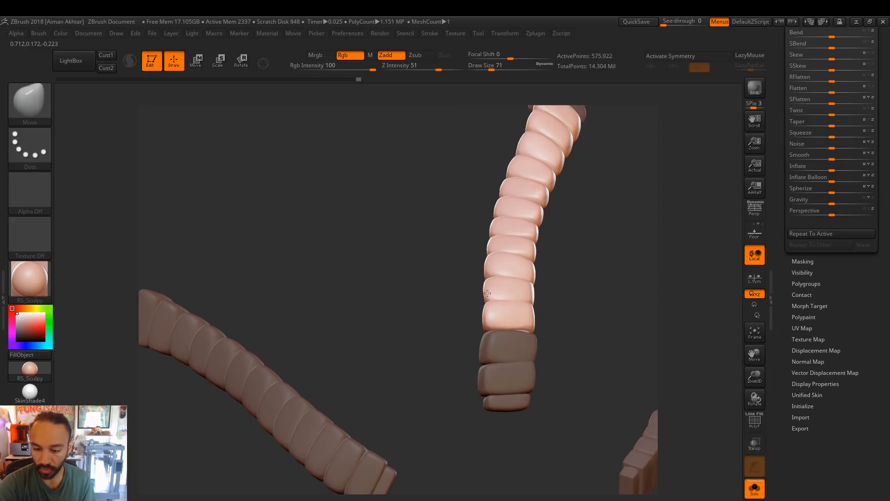
mouse_move(562, 327)
left_mouse_down()
mouse_move(573, 288)
mouse_move(552, 338)
mouse_move(521, 222)
left_mouse_up()
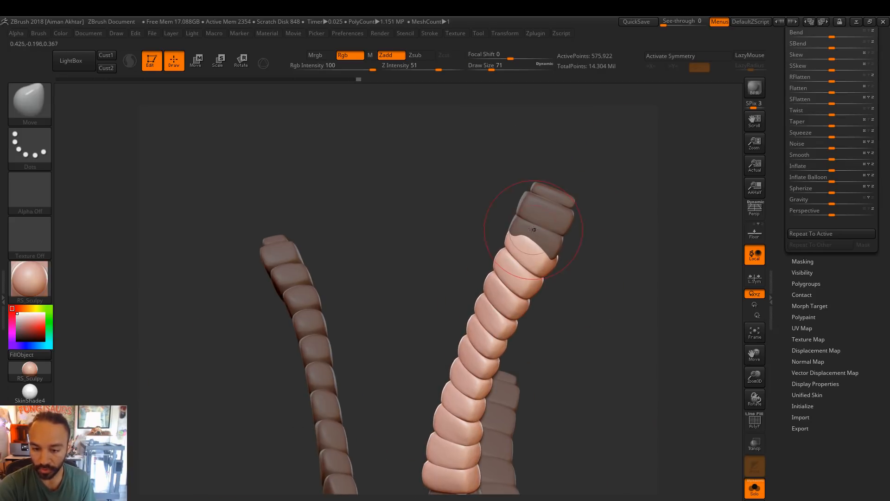
With a brush of about 197, pull the tip, bend the middle and align the top pink segments
key("s")
left_click_drag(524, 261, 539, 248)
mouse_move(603, 279)
left_mouse_down()
mouse_move(587, 245)
mouse_move(573, 262)
left_mouse_up()
key("s")
left_click_drag(511, 278, 515, 278)
left_click_drag(465, 337, 474, 342)
mouse_move(592, 281)
left_mouse_down()
mouse_move(548, 269)
mouse_move(519, 236)
mouse_move(488, 235)
left_mouse_up()
key("s")
mouse_move(499, 237)
left_mouse_down()
mouse_move(481, 262)
mouse_move(481, 290)
left_mouse_up()
key("s")
key("s")
left_click_drag(470, 320, 473, 333)
key("s")
left_click_drag(492, 258, 481, 257)
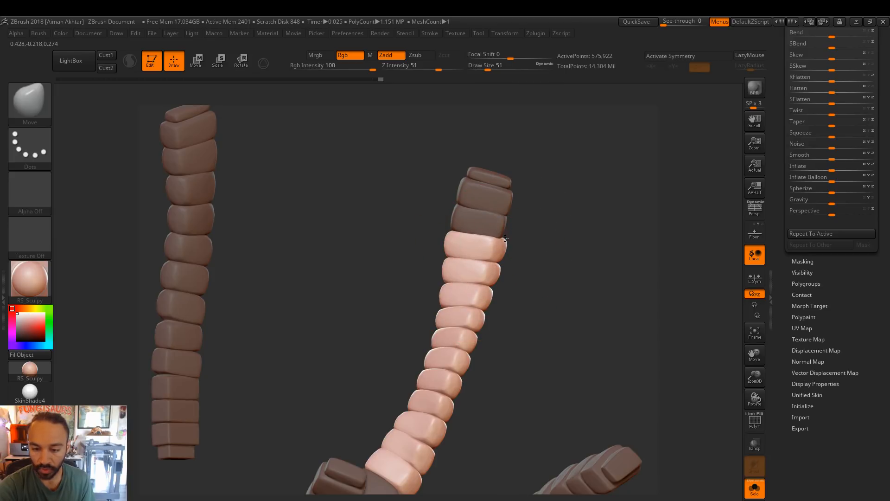
Even out the chain's left and right edges, then zoom out to see the whole chain
left_click_drag(432, 246, 473, 250)
key("s")
left_click_drag(398, 251, 400, 250)
left_click_drag(468, 219, 487, 222)
key("s")
mouse_move(406, 255)
left_mouse_down()
mouse_move(435, 250)
mouse_move(428, 266)
mouse_move(444, 289)
left_mouse_up()
left_click_drag(487, 223, 442, 221)
key("s")
left_click_drag(441, 220, 424, 223)
left_click_drag(490, 272, 485, 228, "alt")
Turn off Solo to show the full sculpture and orbit to view it from below
left_click(756, 490)
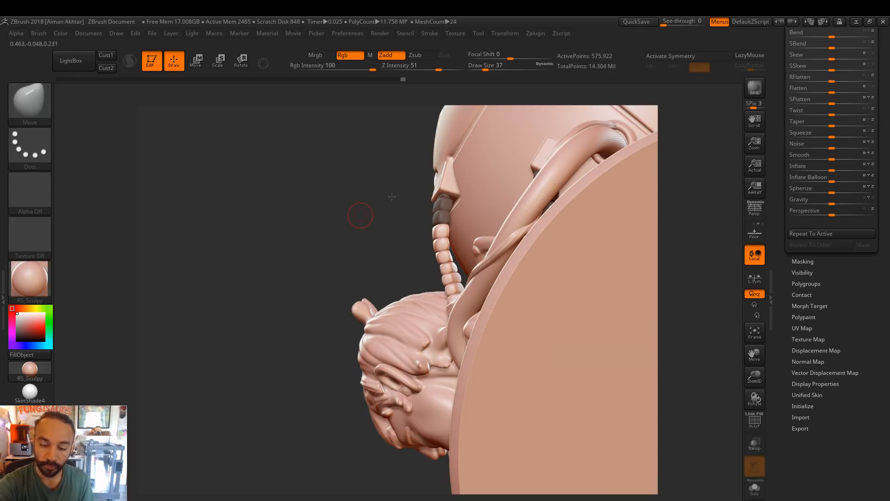
left_click_drag(358, 213, 452, 188)
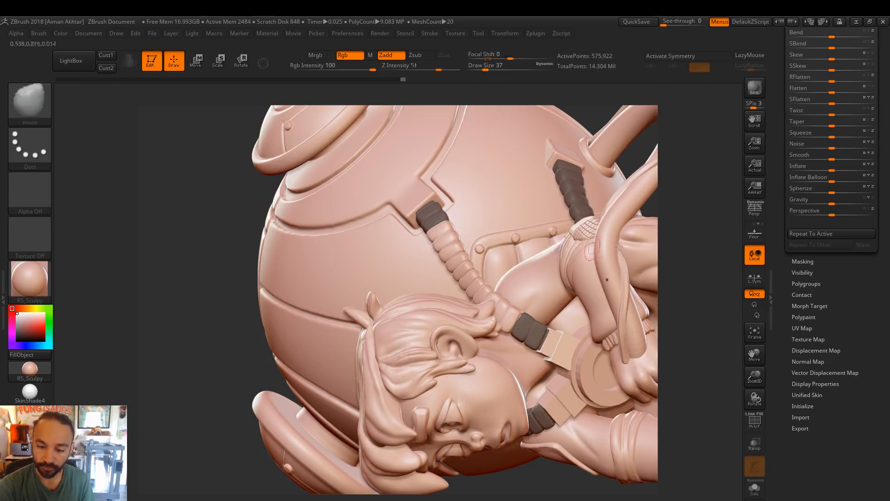
mouse_move(676, 177)
left_mouse_down()
mouse_move(667, 186)
mouse_move(696, 244)
left_mouse_up()
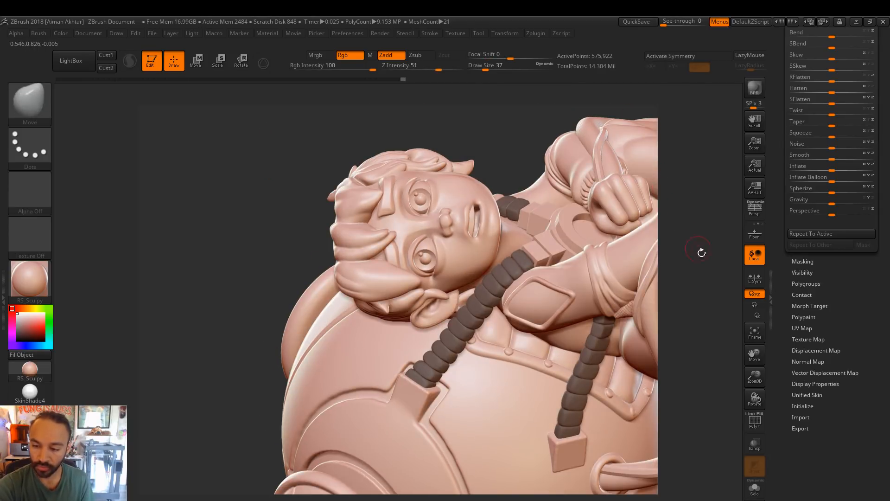
mouse_move(612, 339)
left_mouse_down()
mouse_move(602, 171)
mouse_move(631, 186)
mouse_move(580, 159)
left_mouse_up()
left_click_drag(566, 227, 575, 233)
mouse_move(561, 176)
left_mouse_down()
mouse_move(638, 262)
mouse_move(601, 242)
left_mouse_up()
key("f")
mouse_move(621, 294)
left_mouse_down()
mouse_move(610, 372)
mouse_move(583, 300)
mouse_move(605, 297)
mouse_move(627, 312)
mouse_move(587, 274)
mouse_move(595, 285)
mouse_move(585, 291)
mouse_move(468, 292)
left_mouse_up()
Mask the hose bands, nudge the shoulder hose with a 132 brush, then clear the mask
key("ctrl+h")
key("s")
left_click_drag(336, 289, 336, 282)
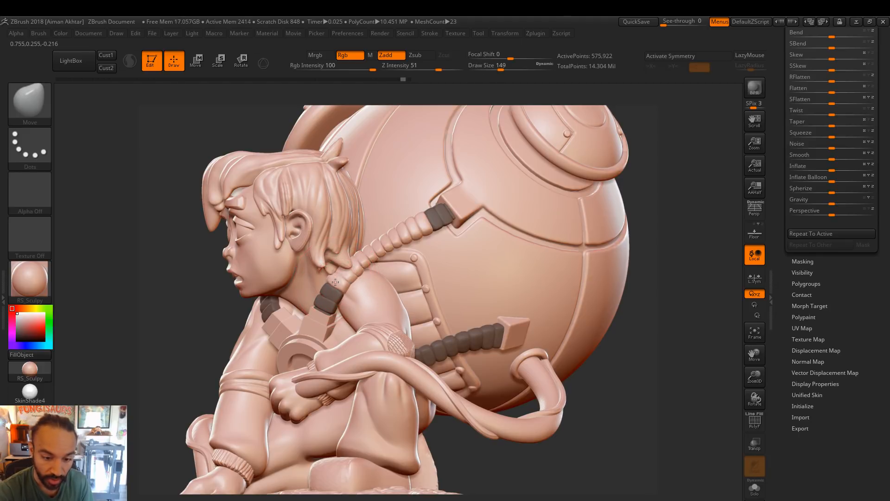
key("s")
left_click_drag(339, 272, 331, 272)
left_click_drag(378, 254, 381, 236)
key("s")
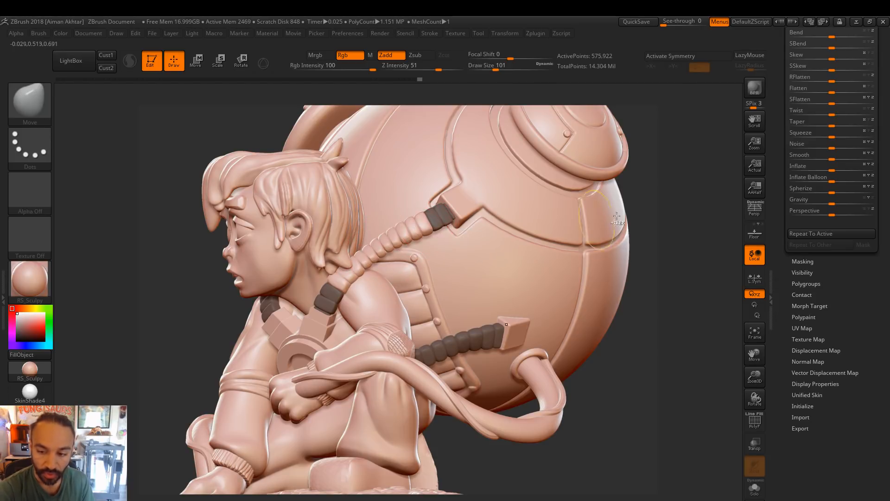
left_click(644, 197, "ctrl")
Bend the shoulder hose against the body and nudge its backpack connector, ending at brush size 251
left_click_drag(421, 239, 402, 236)
key("s")
mouse_move(345, 278)
left_mouse_down()
mouse_move(336, 285)
mouse_move(381, 254)
mouse_move(379, 245)
left_mouse_up()
key("s")
left_click_drag(368, 251, 366, 247)
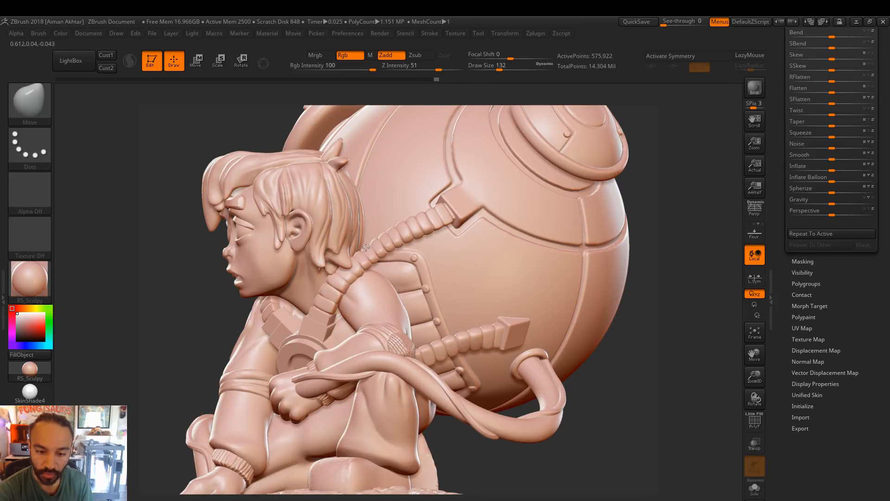
key("s")
mouse_move(452, 219)
left_mouse_down()
mouse_move(469, 213)
mouse_move(451, 213)
left_mouse_up()
key("s")
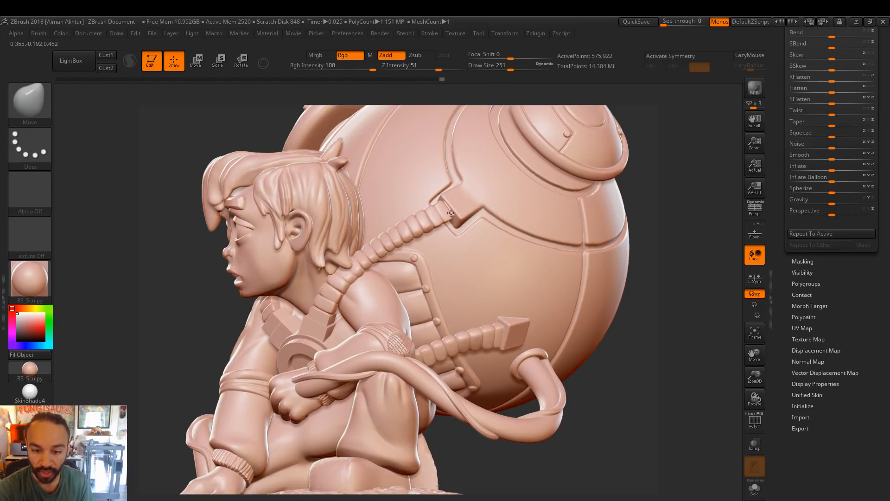
left_click_drag(675, 149, 547, 162)
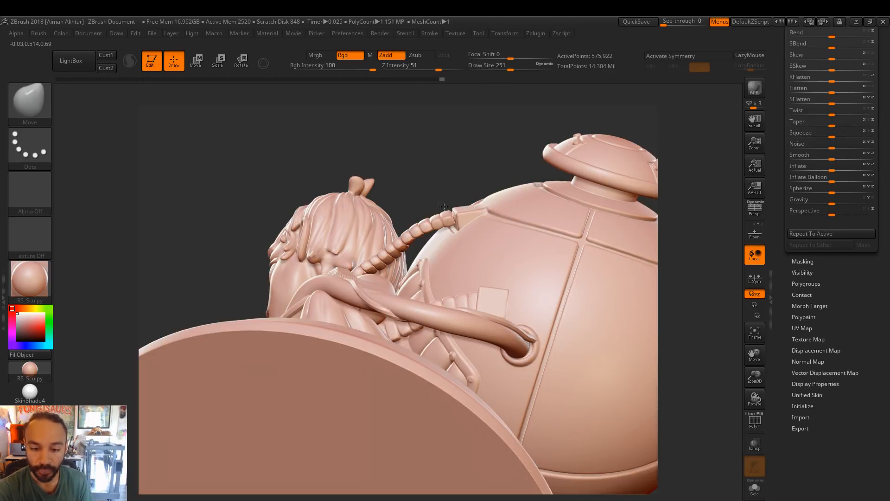
Orbit to the rear hose section and shrink the brush from 212 to 97
key("s")
left_click_drag(421, 237, 416, 237)
left_click_drag(429, 191, 452, 206)
key("s")
left_click_drag(426, 232, 409, 247)
key("s")
mouse_move(427, 205)
left_mouse_down()
mouse_move(369, 270)
mouse_move(392, 264)
left_mouse_up()
key("s")
key("s")
key("s")
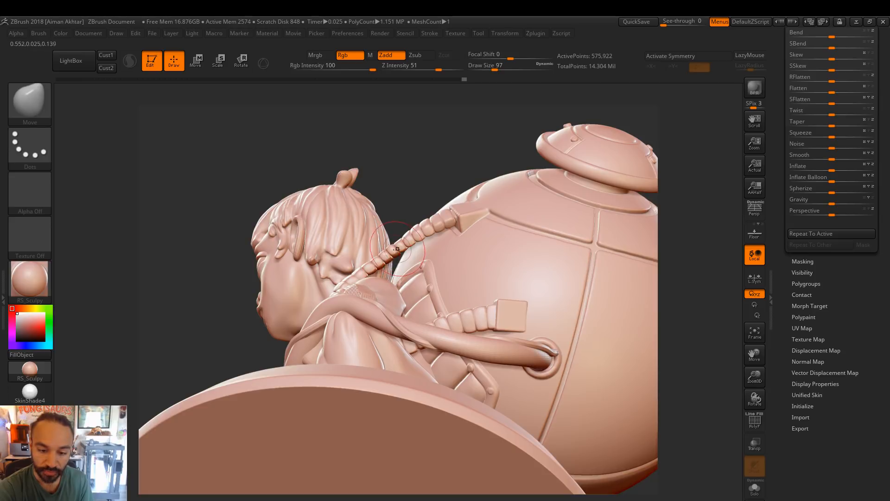
Smooth and Move-brush the rear hose so it hugs the backpack sphere
key("shift")
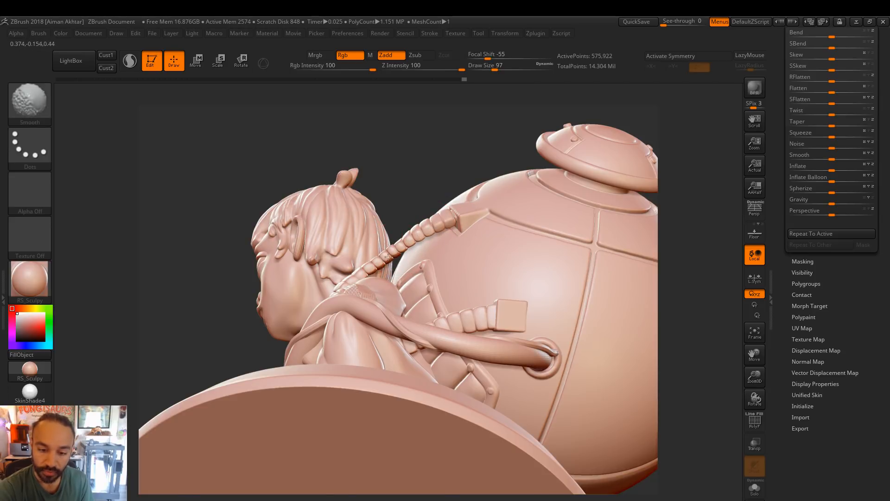
key("s")
left_click_drag(399, 250, 391, 251)
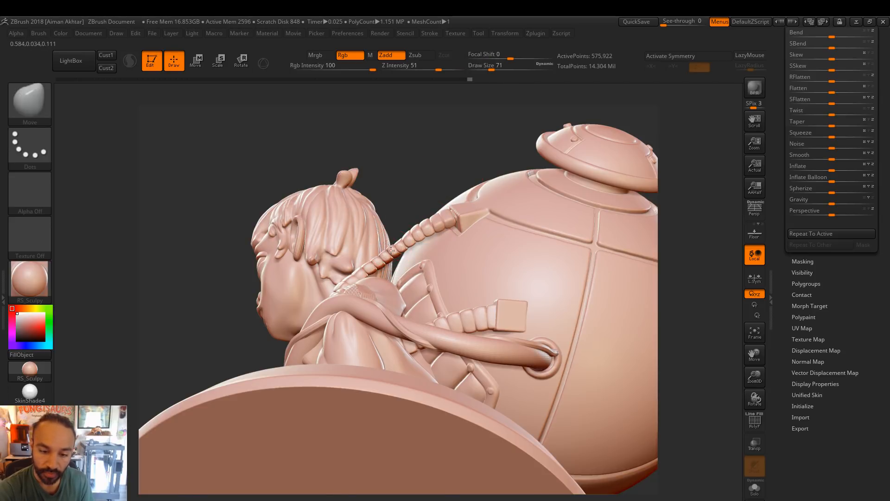
key("s")
mouse_move(444, 236)
left_mouse_down()
mouse_move(452, 235)
mouse_move(419, 226)
mouse_move(455, 219)
left_mouse_up()
key("s")
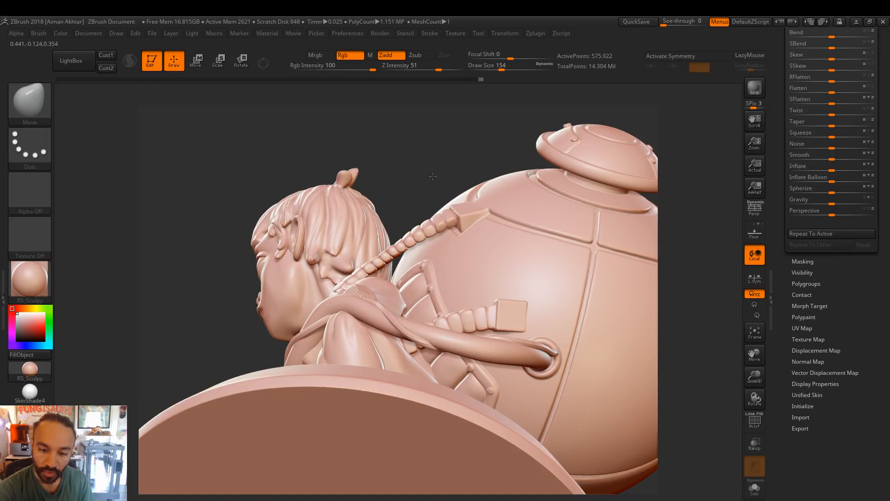
mouse_move(434, 187)
left_mouse_down()
mouse_move(562, 186)
mouse_move(536, 190)
mouse_move(452, 259)
left_mouse_up()
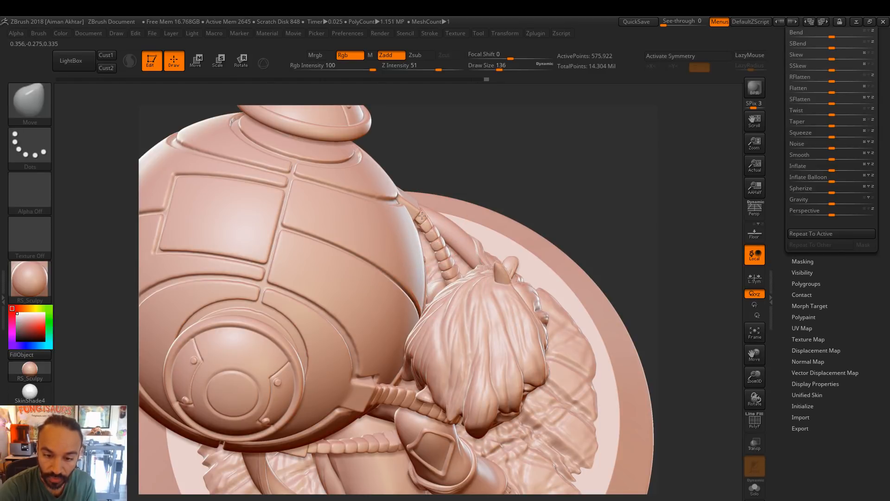
Frame the whole model and turn it to a left-facing view, zoomed in for review
key("f")
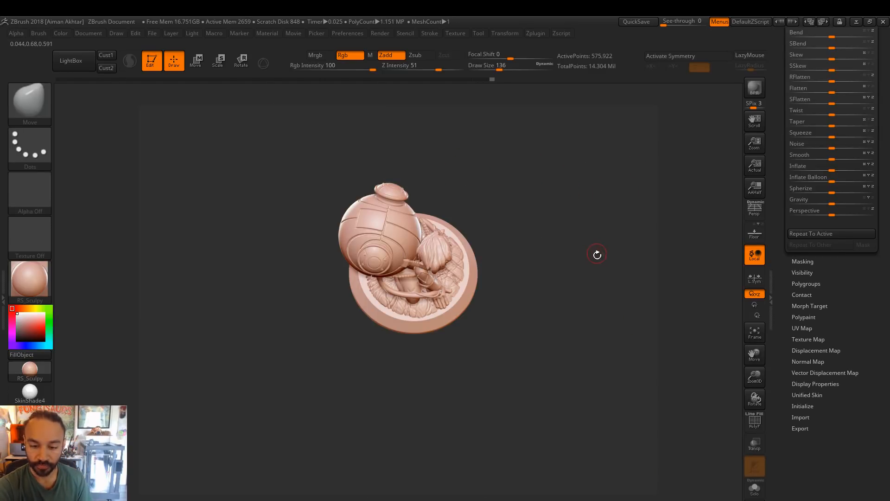
left_click_drag(590, 193, 579, 196, "shift")
mouse_move(532, 296)
left_mouse_down()
mouse_move(493, 294)
mouse_move(530, 293)
mouse_move(585, 313)
left_mouse_up()
key("s")
mouse_move(393, 258)
left_mouse_down()
mouse_move(405, 257)
mouse_move(396, 253)
left_mouse_up()
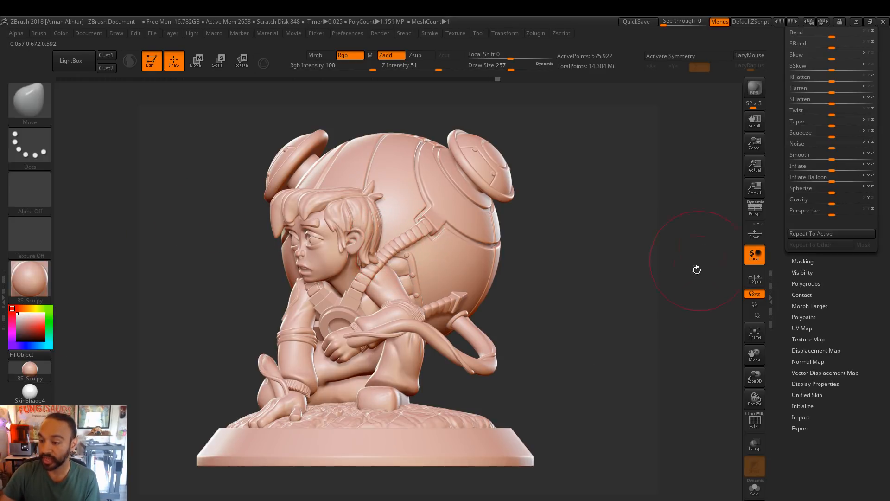
scroll(865, 324, "up", 10)
Save the model as a new ZTool, Logan_7, by renaming the Logan_6 entry
left_click(853, 58)
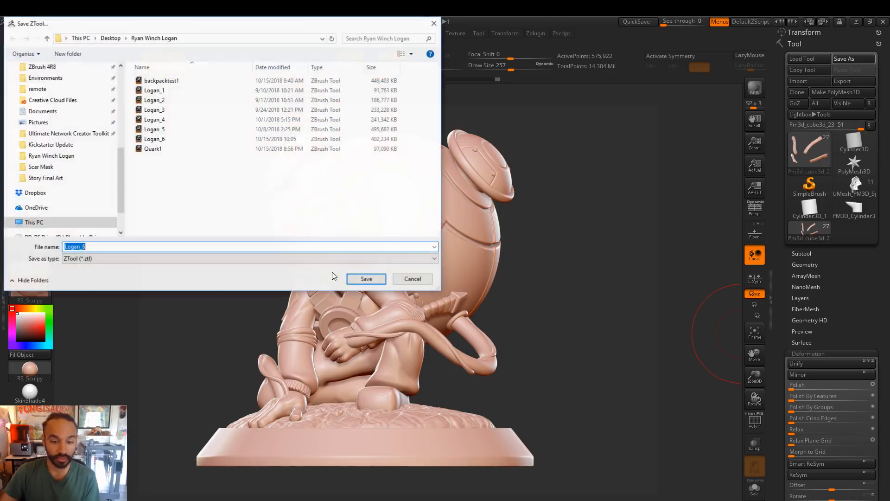
left_click(155, 139)
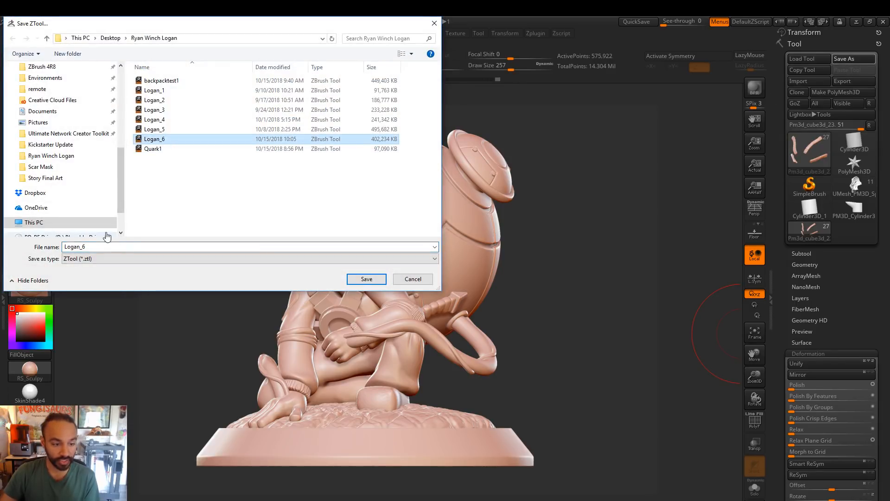
left_click(103, 246)
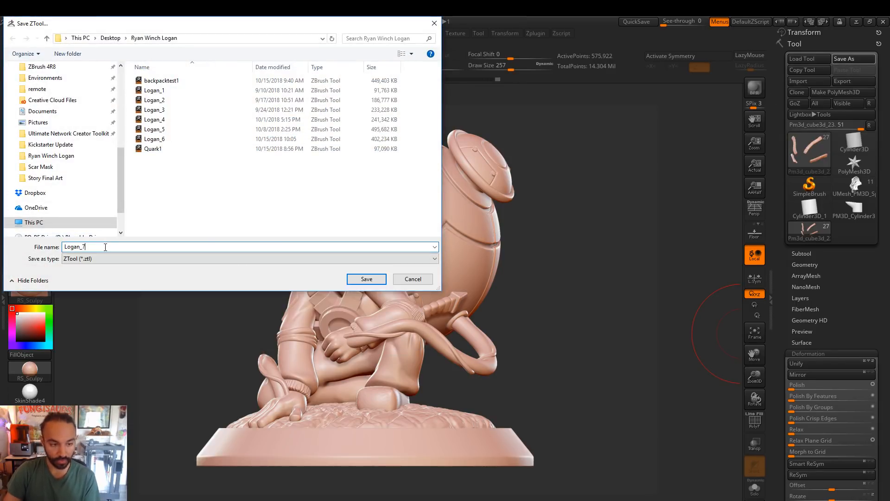
key("Return")
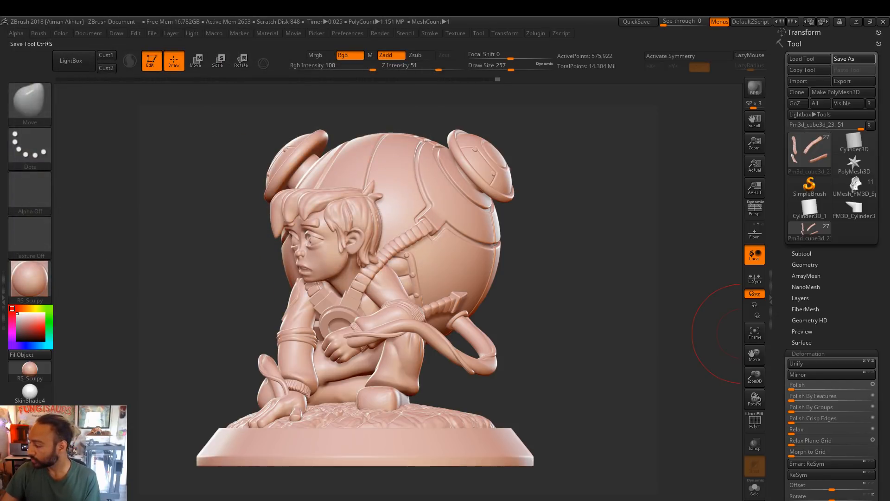
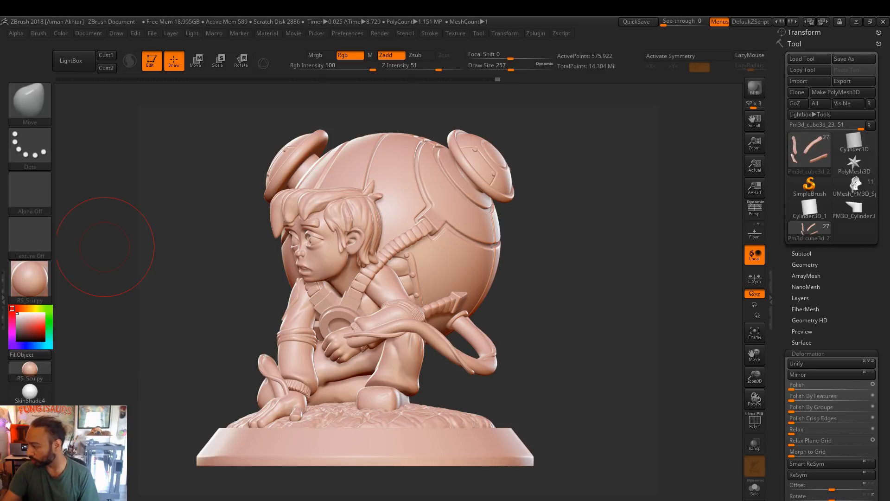
Set draw size 108, select sleeves subtool Pm3d_cube3d_14, and show its polygroups while soloing it briefly
left_click(809, 253)
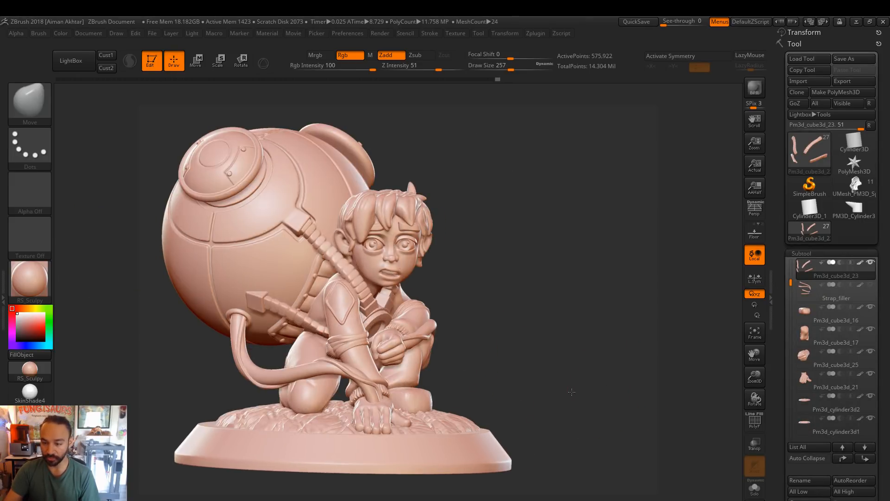
mouse_move(594, 388)
left_mouse_down()
mouse_move(790, 270)
mouse_move(791, 287)
mouse_move(790, 260)
left_mouse_up()
key("s")
left_click(382, 295)
left_click(318, 328, "alt")
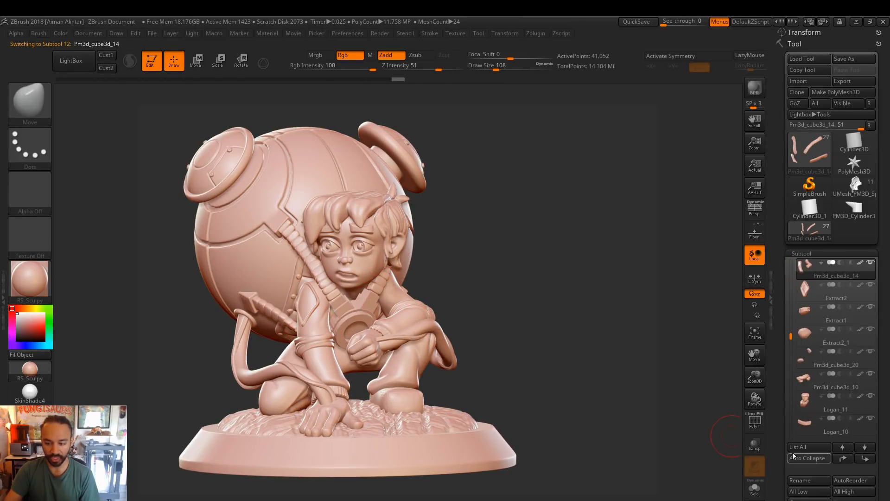
left_click(759, 430)
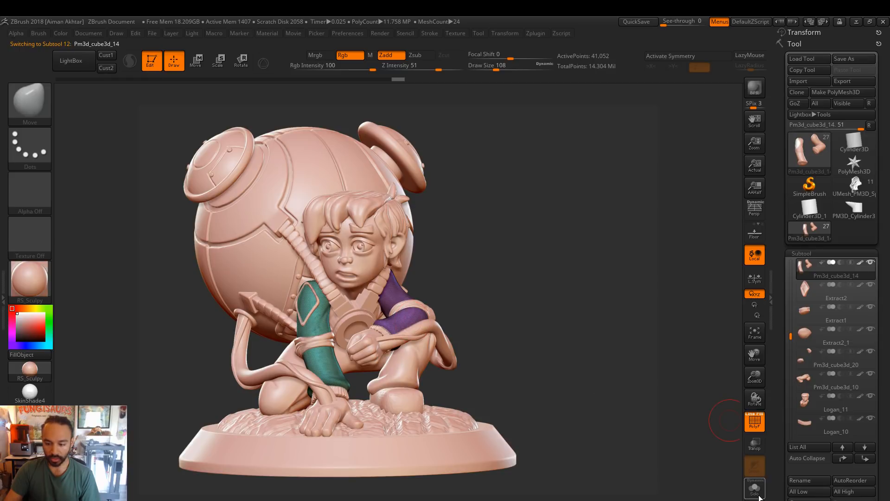
left_click(754, 488)
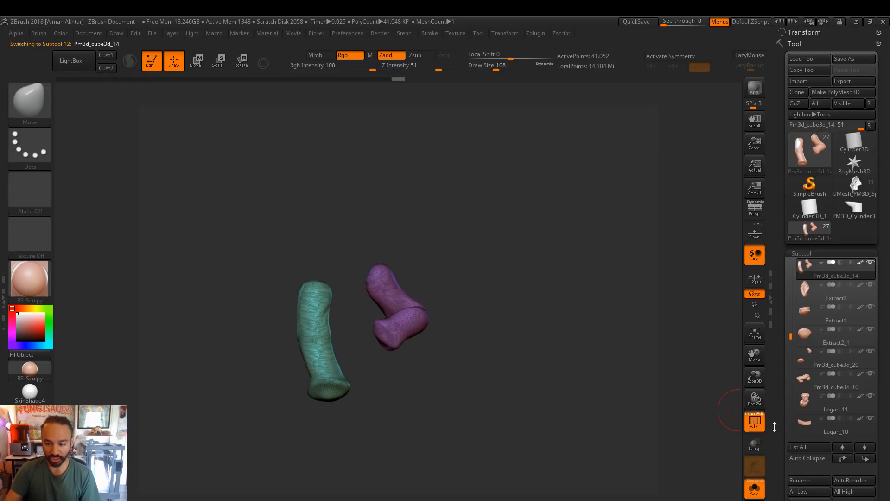
left_click(755, 495)
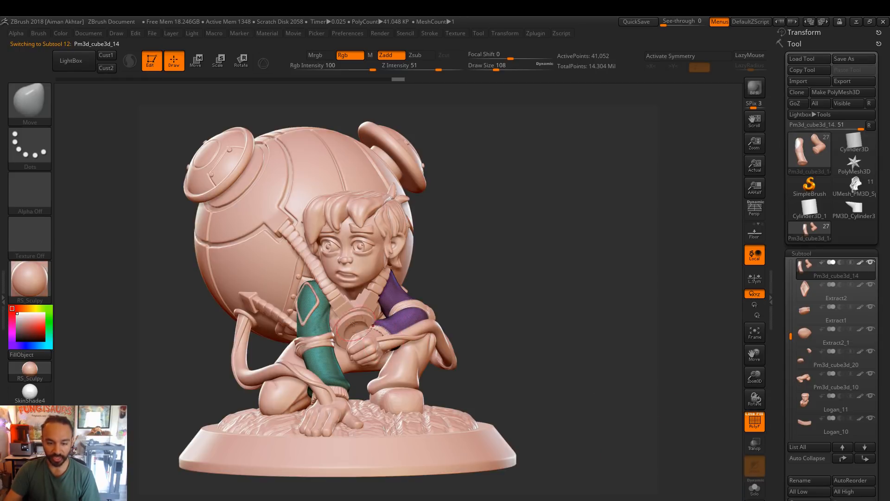
Solo and inspect the trousers subtool, then reselect the sleeves from a right side view
left_click(342, 359, "alt")
left_click(756, 489)
left_click_drag(541, 415, 452, 292)
left_click(754, 489)
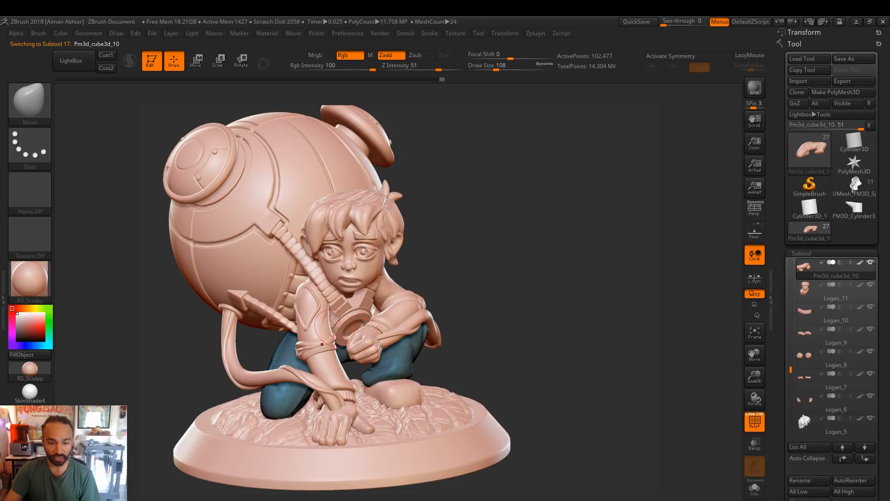
left_click_drag(562, 281, 645, 283)
left_click(320, 292, "alt")
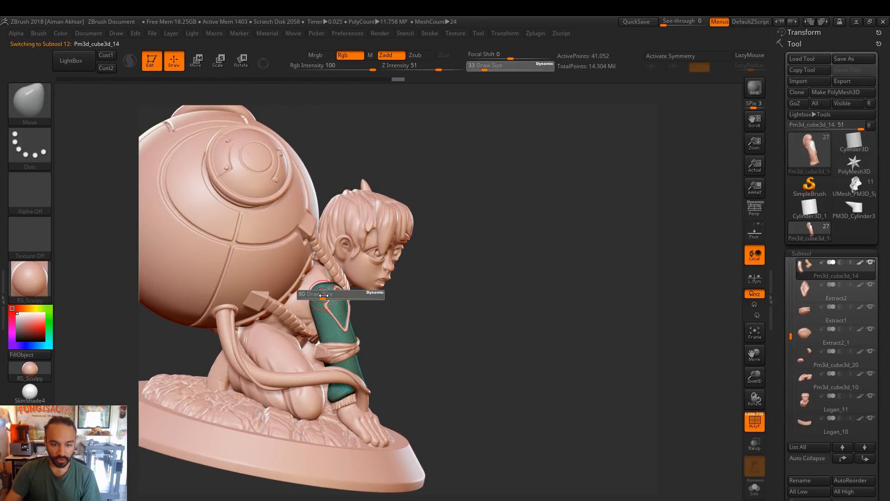
Hide the sleeve polygroup colours and settle the draw size at 97
key("s")
left_click_drag(313, 291, 304, 286)
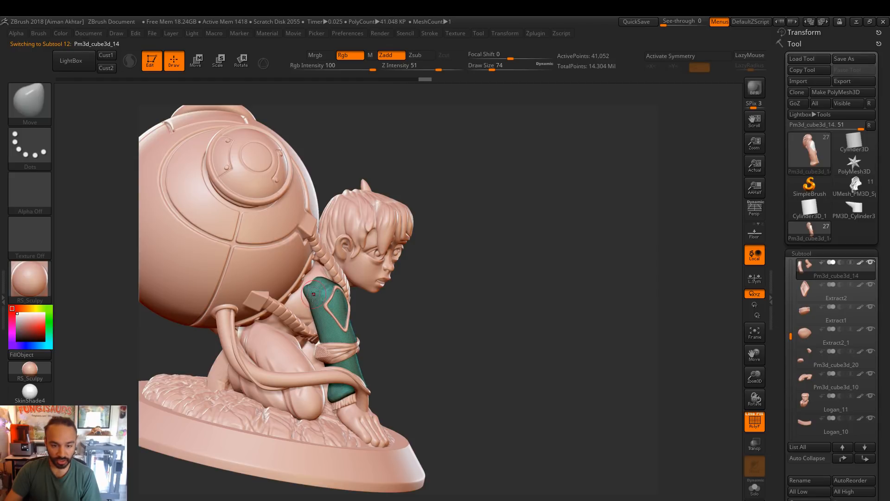
key("s")
left_click_drag(305, 298, 300, 299)
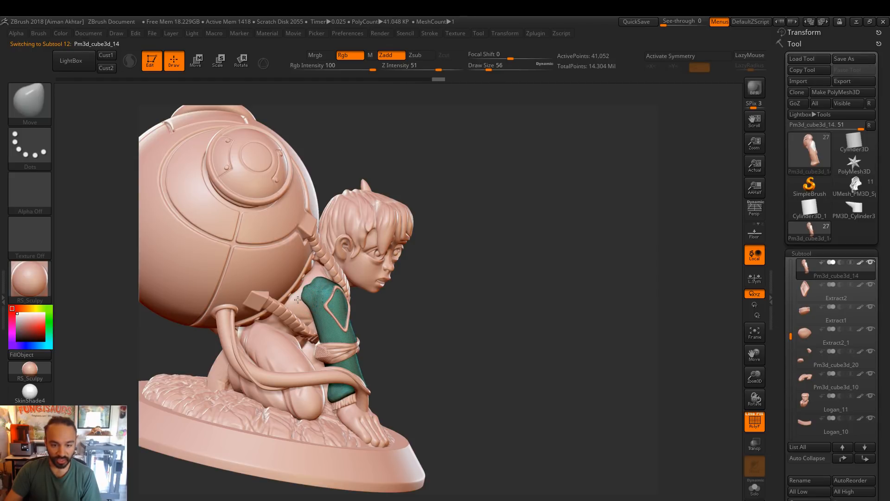
left_click(755, 420)
key("s")
left_click_drag(296, 284, 319, 283)
Move-brush the shoulder and upper arm surface, working close up from the side
mouse_move(462, 294)
left_mouse_down()
mouse_move(439, 324)
mouse_move(451, 288)
mouse_move(307, 272)
mouse_move(295, 296)
mouse_move(300, 289)
left_mouse_up()
key("s")
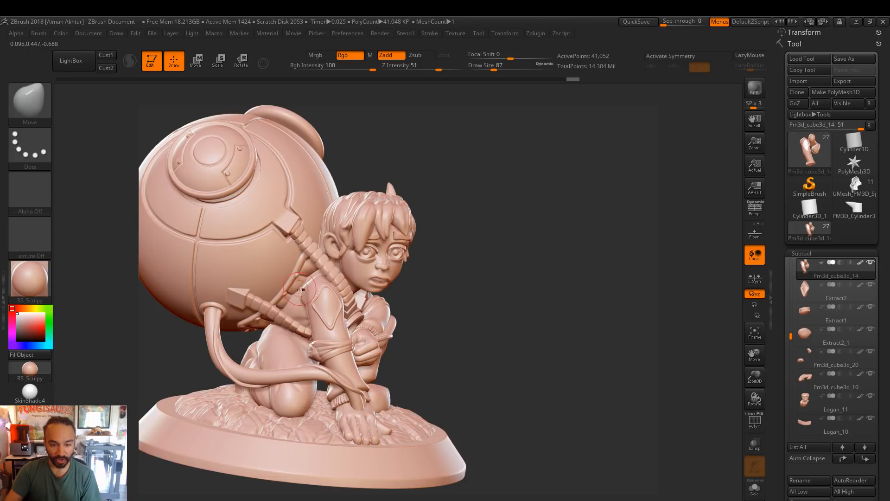
mouse_move(446, 306)
left_mouse_down()
mouse_move(493, 324)
mouse_move(499, 337)
left_mouse_up()
left_click_drag(421, 295, 398, 302)
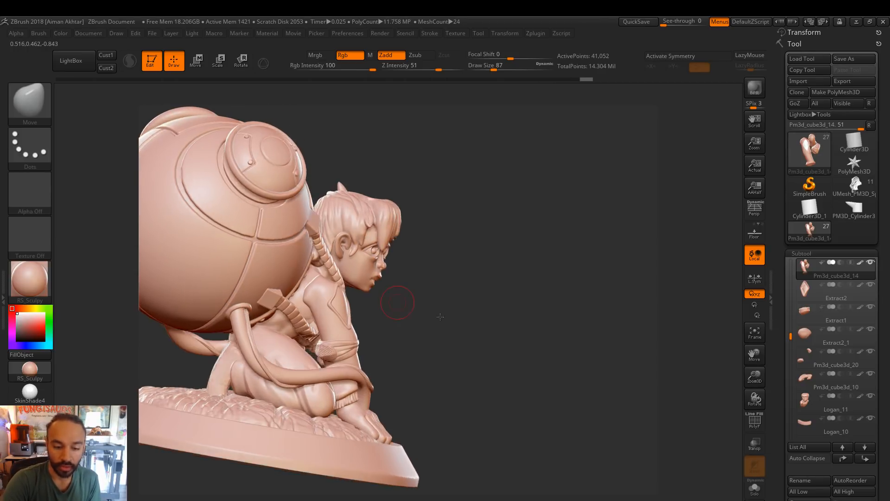
right_click_drag(317, 299, 317, 292, "ctrl")
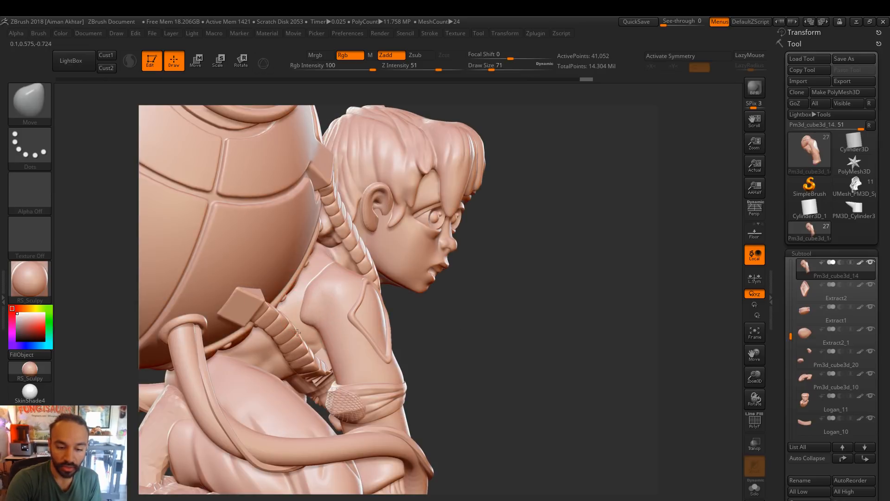
left_click_drag(308, 287, 324, 276)
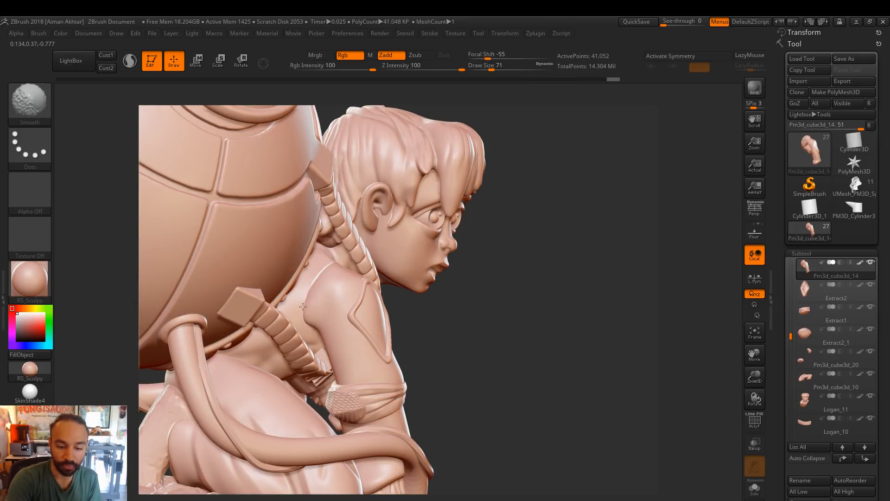
left_click_drag(310, 324, 310, 320)
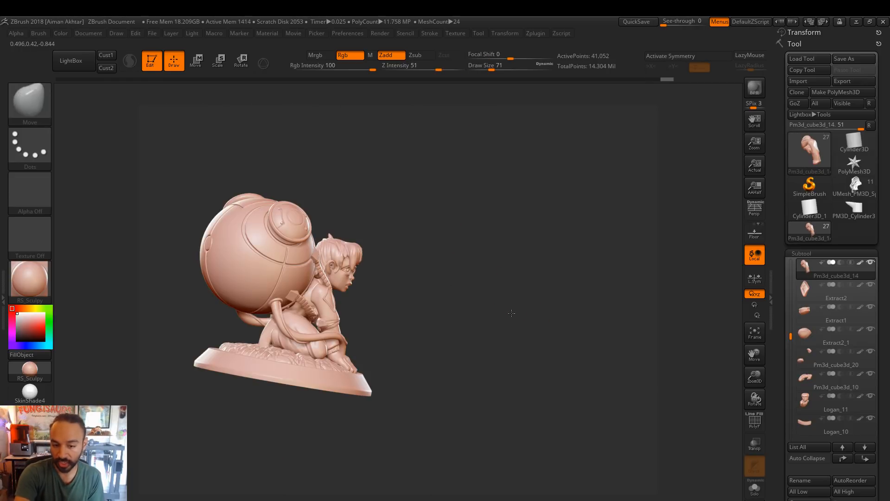
left_click_drag(515, 304, 481, 297)
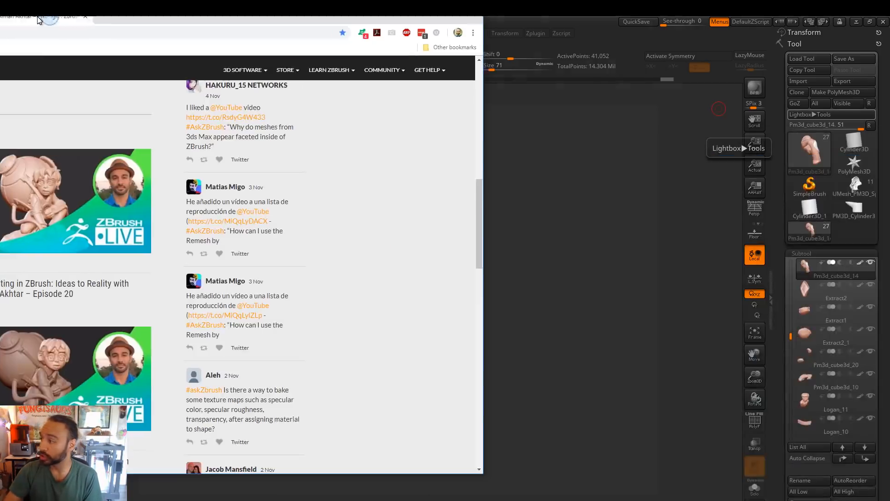
Search Google for 'zbrush live' in a new browser tab, closing a stray Slack tab
scroll(244, 308, "up", 10)
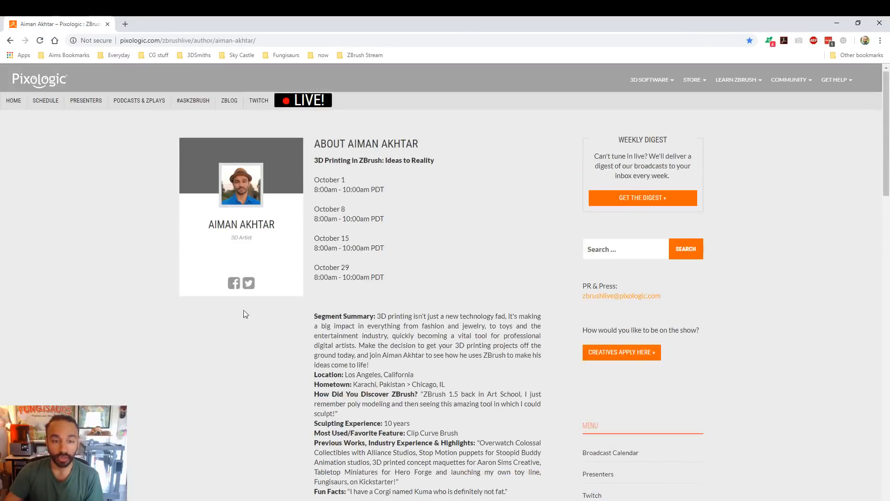
left_click(126, 24)
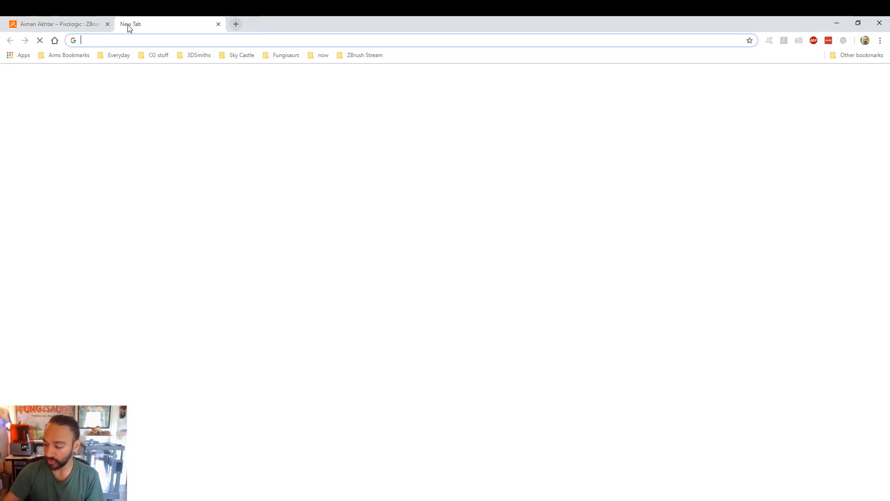
type("zbrushliv")
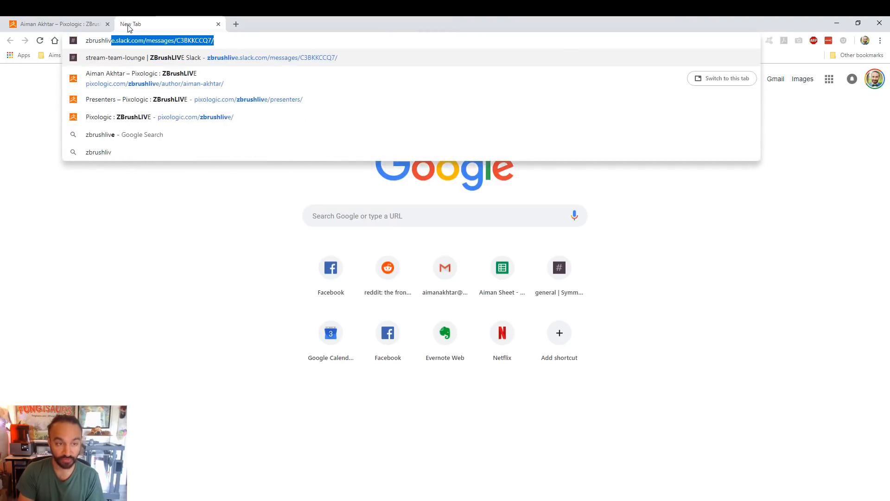
key("Return")
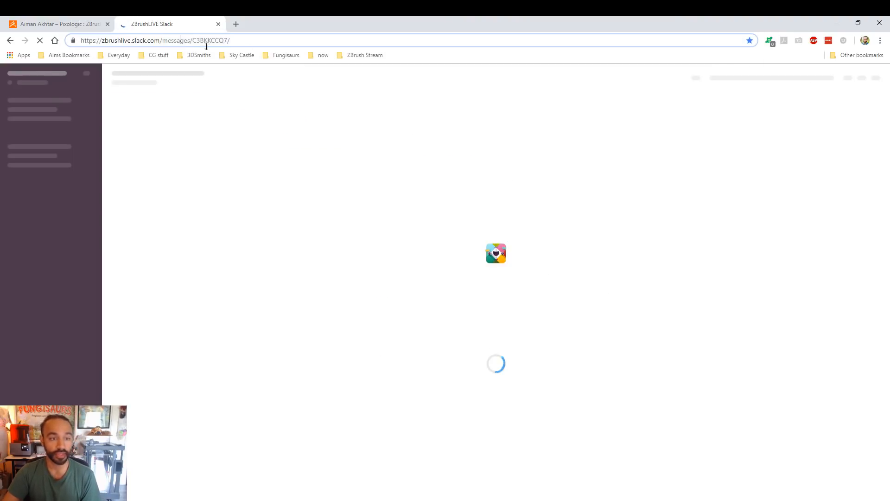
left_click(218, 24)
left_click(130, 27)
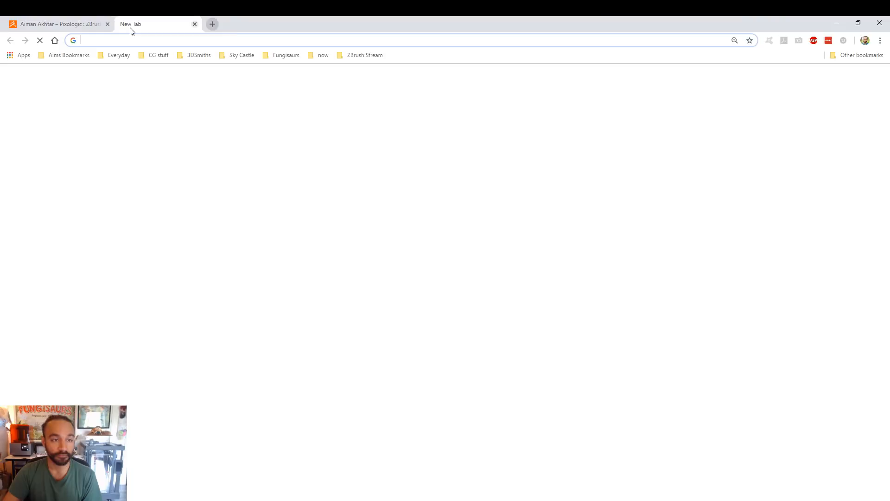
type("zbrush live")
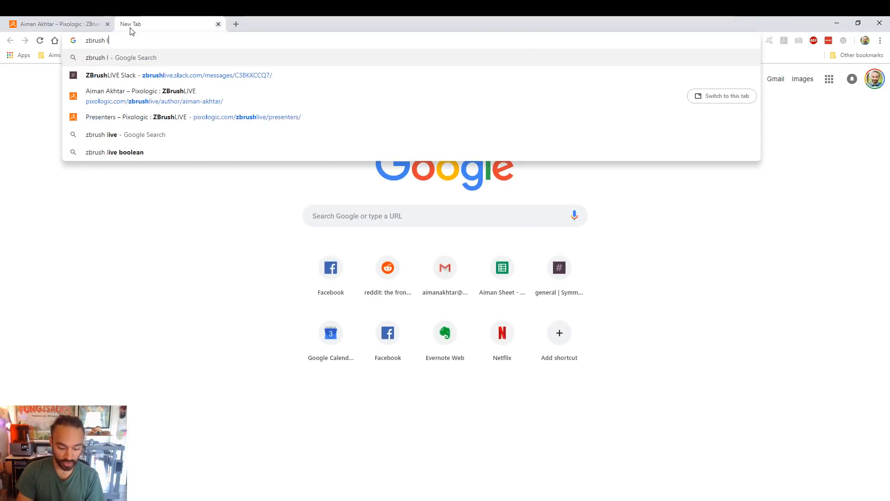
key("Return")
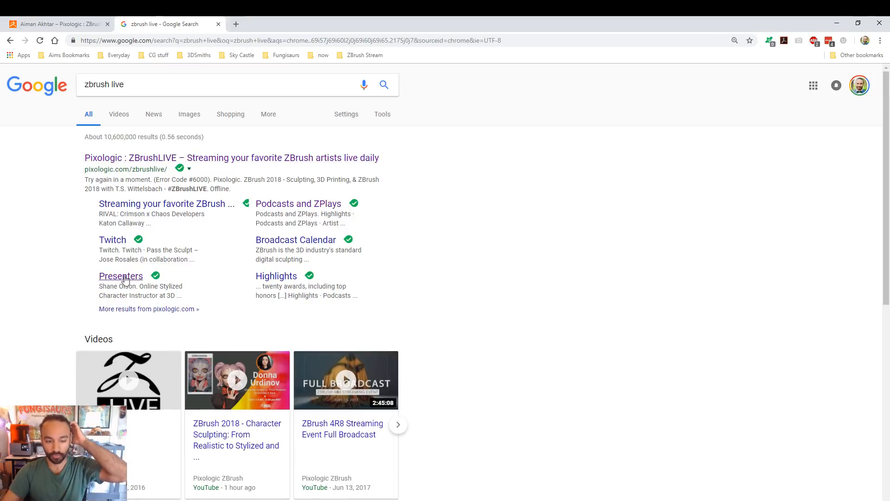
Go to the ZBrushLIVE Presenters page and open a presenter's past broadcasts listing
left_click(121, 276)
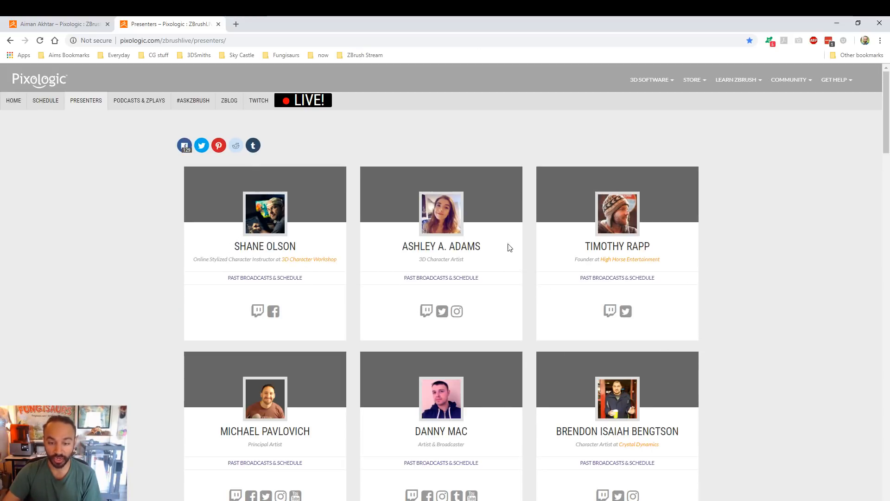
scroll(506, 257, "down", 7)
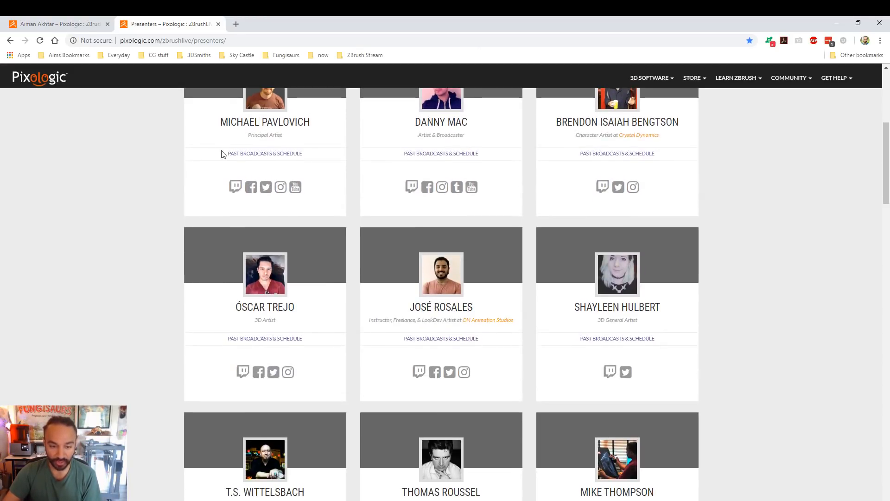
scroll(252, 200, "down", 4)
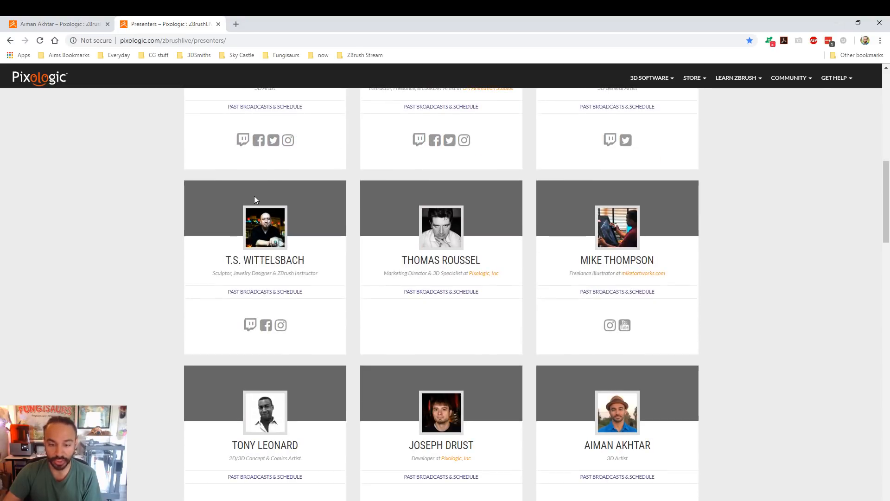
scroll(627, 238, "down", 2)
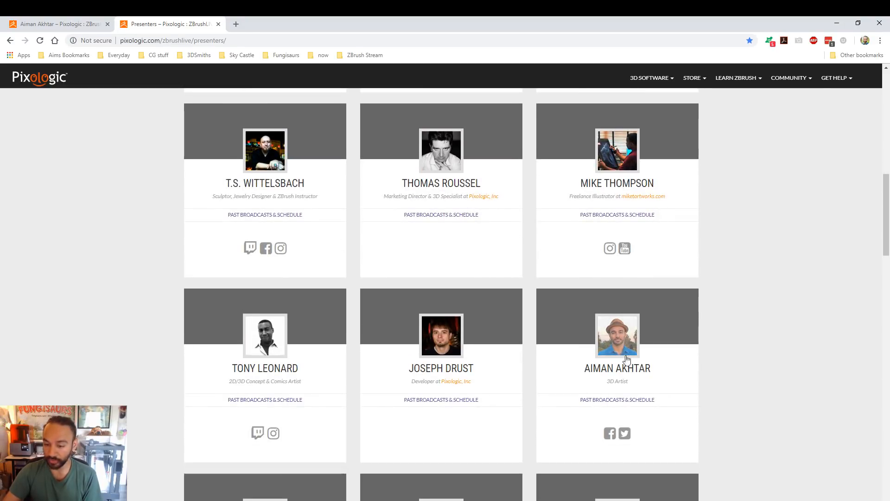
left_click(619, 400)
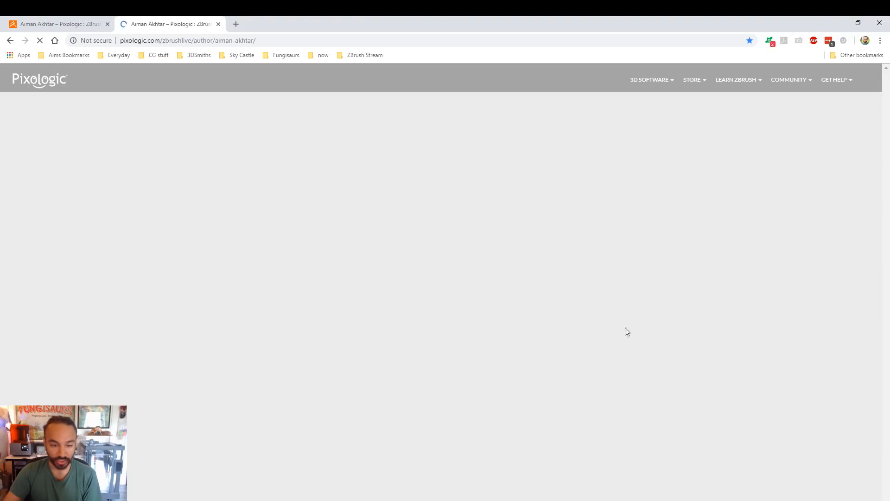
scroll(574, 261, "down", 15)
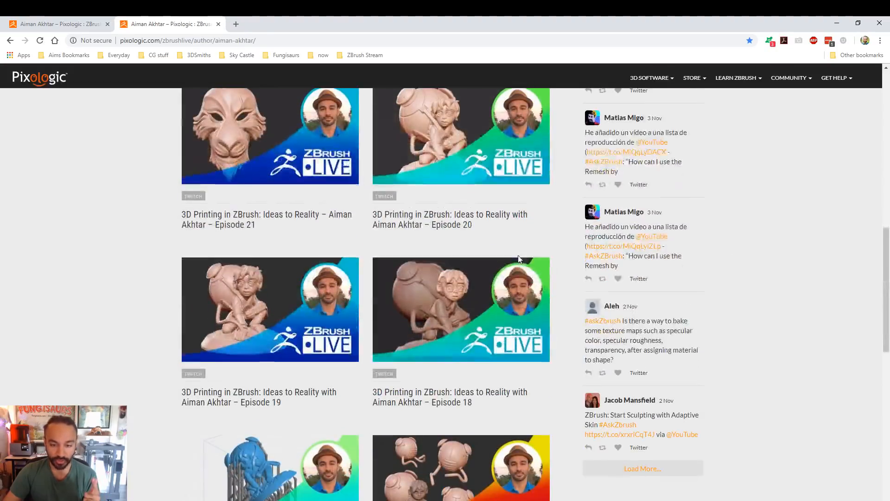
scroll(473, 195, "up", 2)
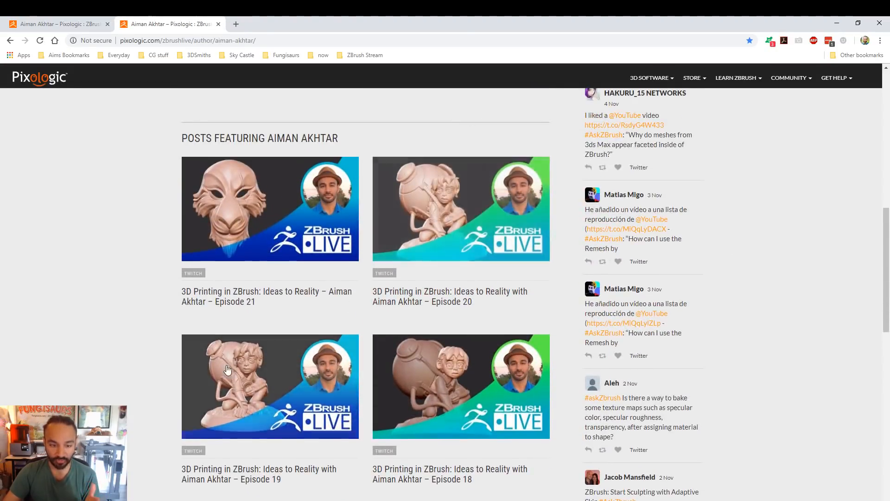
scroll(229, 367, "down", 5)
Play the Episode 19 video muted, skipping ahead through 17:46 and 51:17 to about 1:06:22
left_click(305, 473)
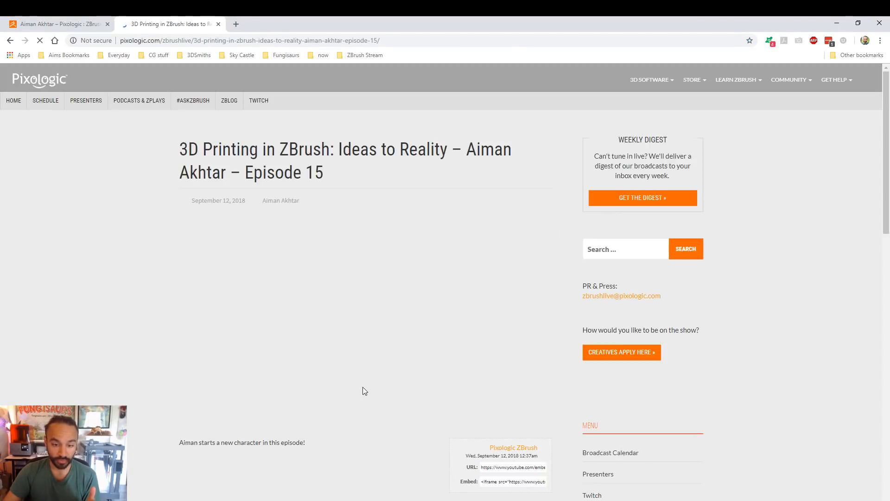
left_click(366, 321)
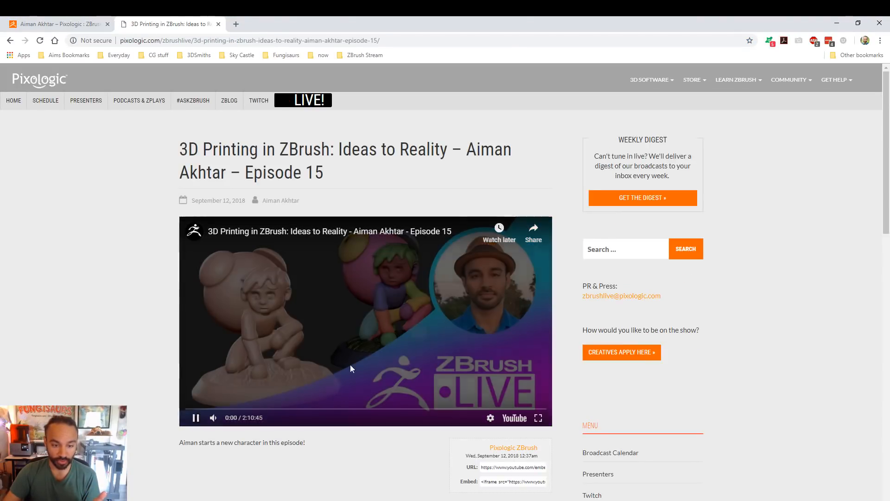
left_click(214, 417)
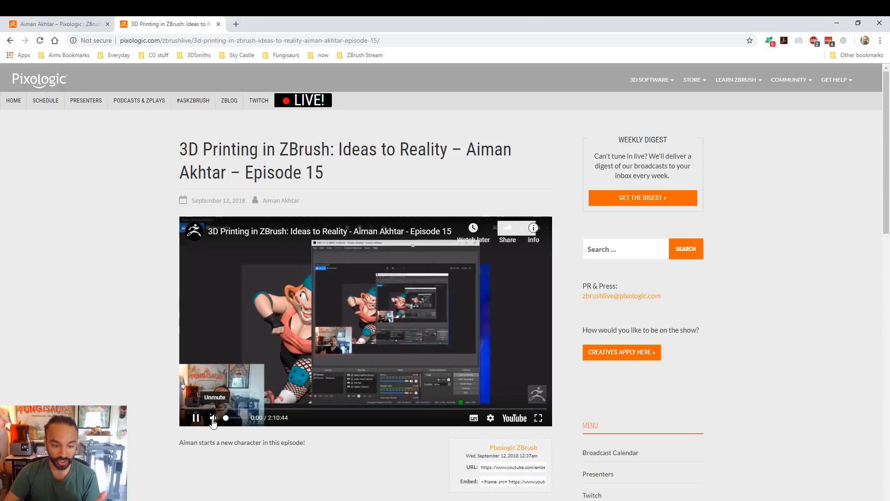
left_click(235, 409)
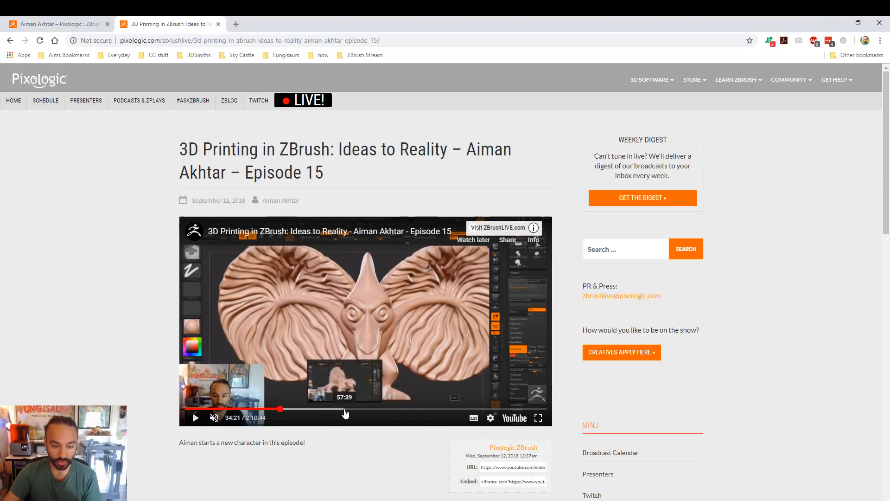
left_click(327, 409)
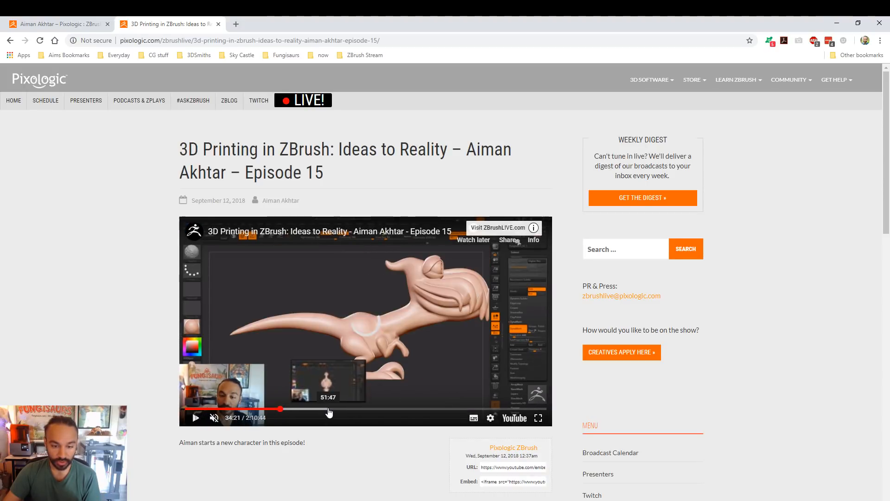
left_click(369, 410)
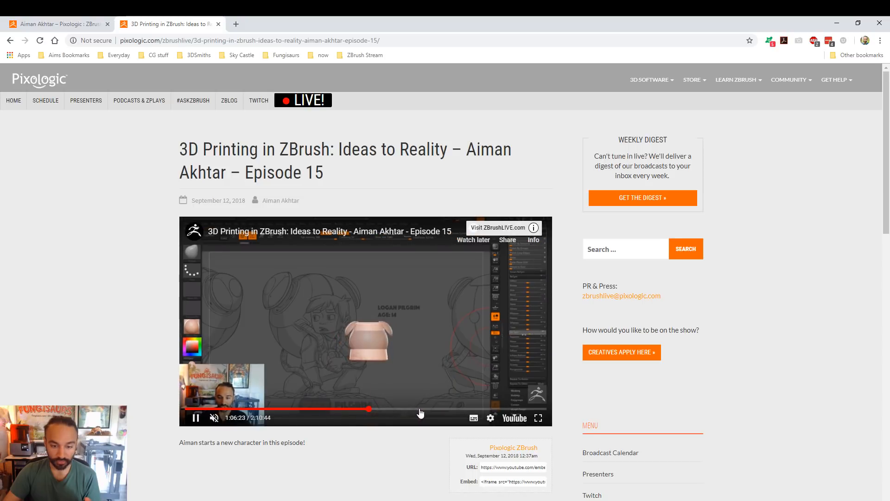
Watch the head-sculpting part full screen, then close the episode page
left_click(420, 410)
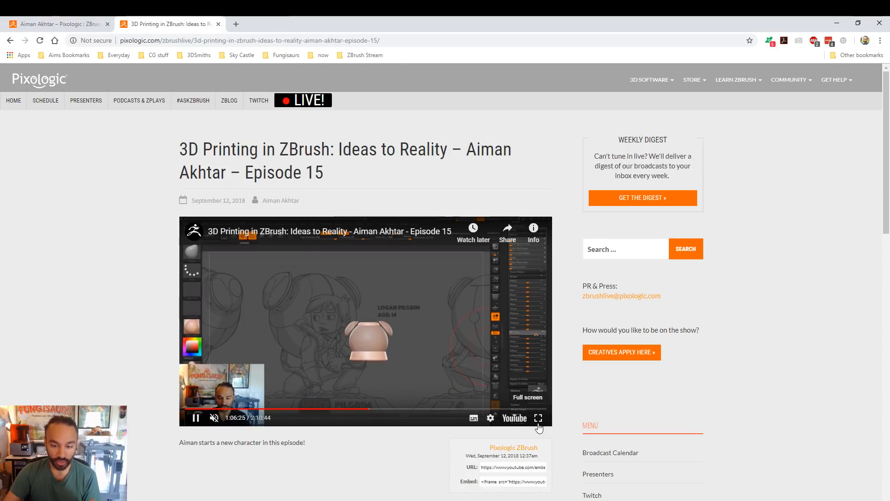
left_click(539, 419)
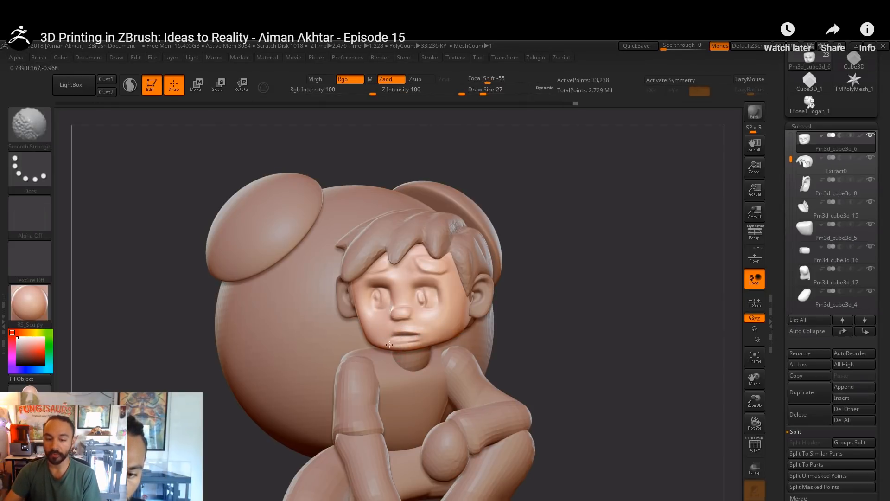
key("Escape")
left_click(219, 24)
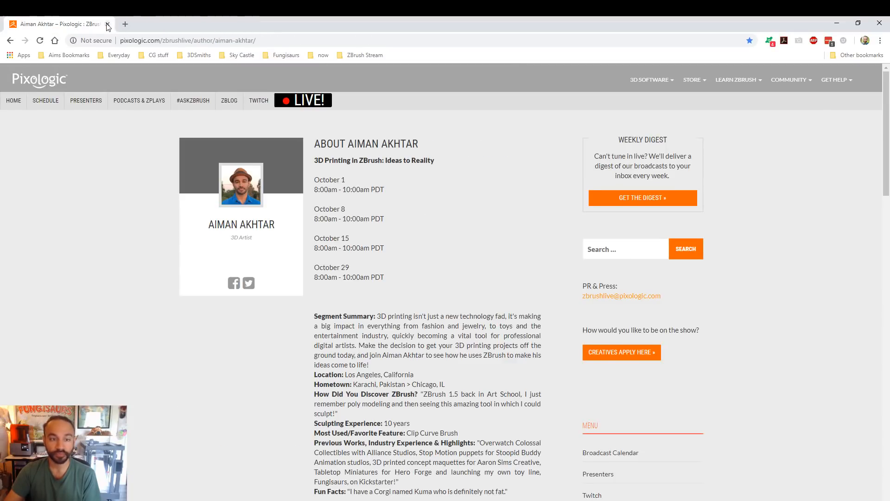
Minimize the Chrome window to bring ZBrush back in front
left_click(880, 23)
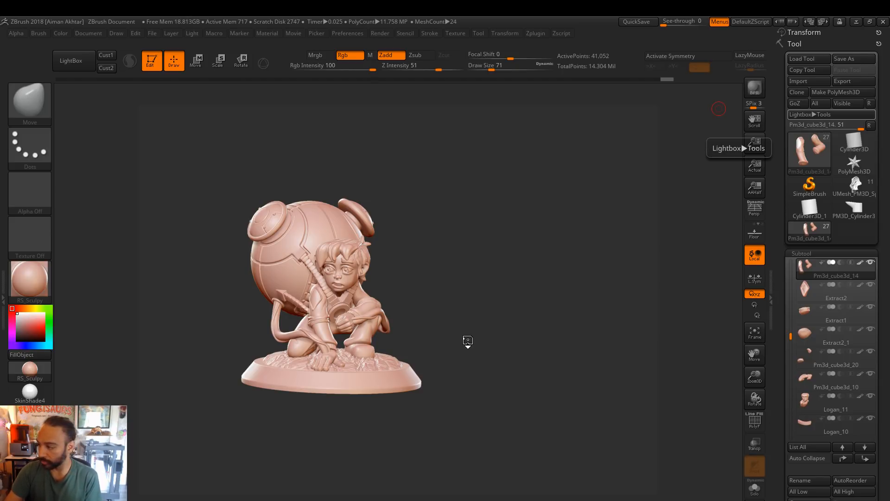
Turn the figure front-on, frame it to fill the canvas, and set draw size to 80
left_click_drag(468, 341, 472, 343)
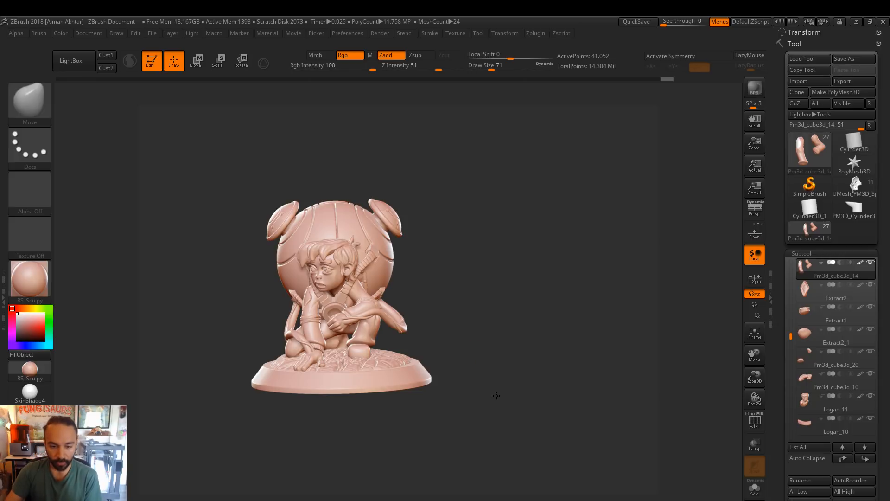
key("f")
left_click_drag(582, 374, 600, 373, "alt")
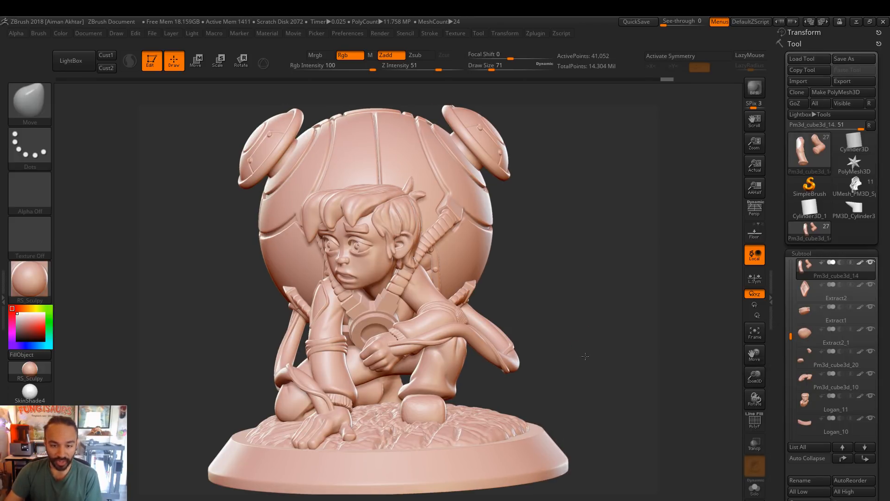
key("s")
left_click_drag(436, 406, 428, 409)
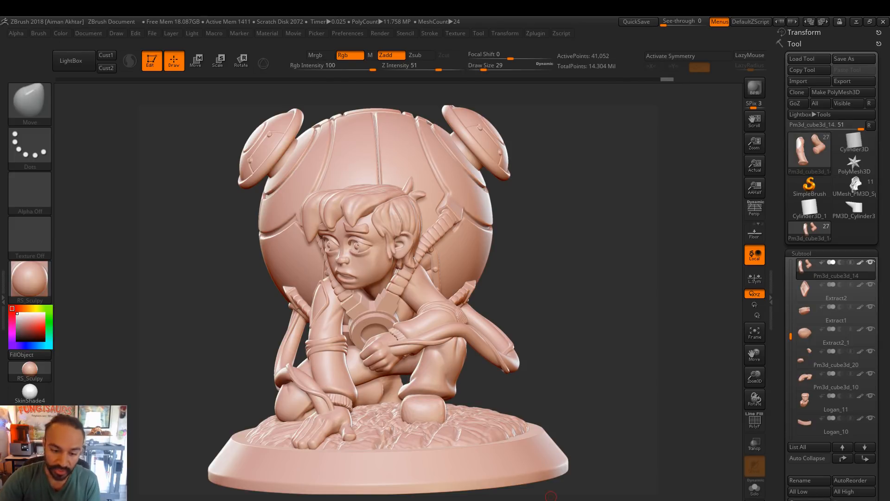
key("s")
left_click_drag(330, 352, 338, 352)
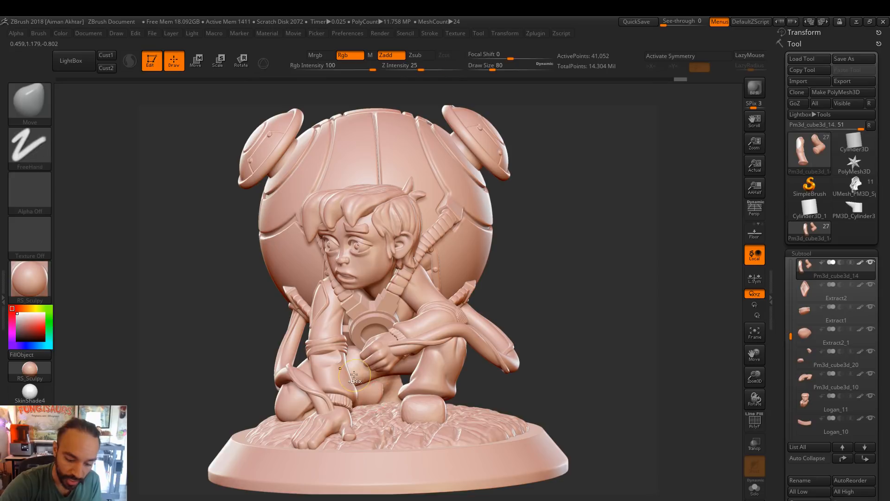
Switch to the DamStandard brush and raise its draw size to 140
key("b")
key("d")
key("s")
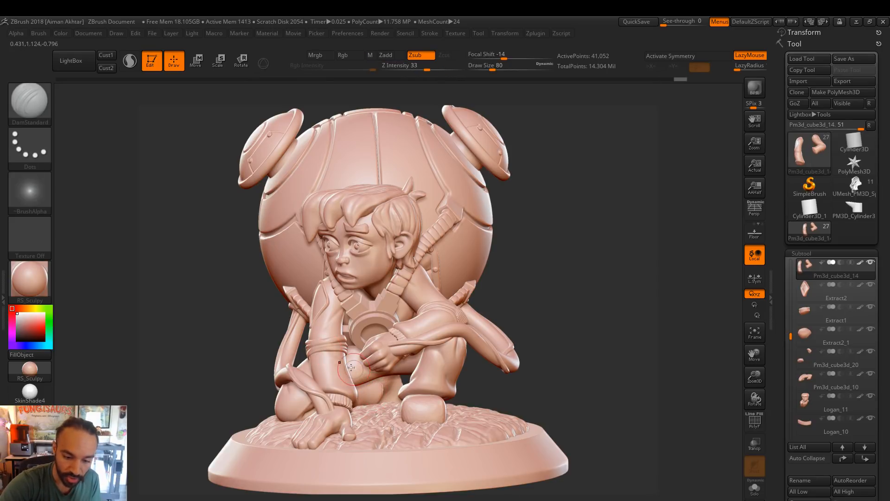
key("s")
left_click_drag(317, 353, 323, 354)
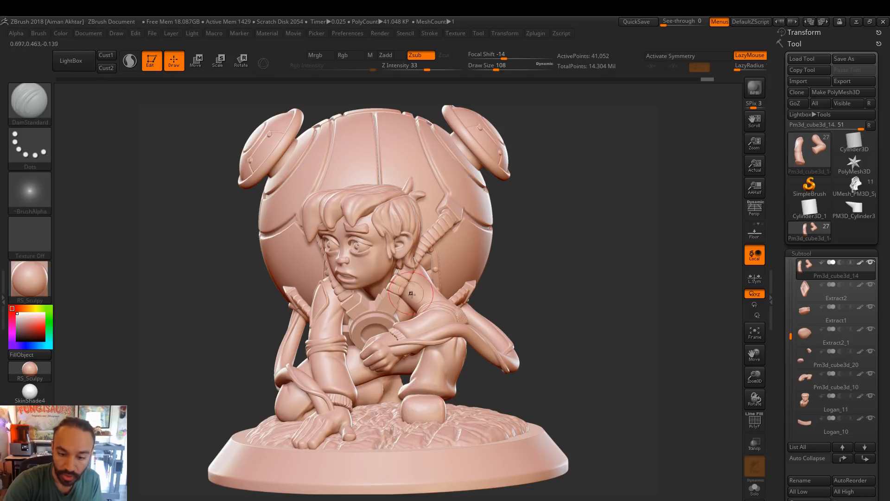
key("s")
mouse_move(404, 296)
left_mouse_down()
mouse_move(414, 297)
mouse_move(402, 310)
mouse_move(400, 300)
mouse_move(398, 314)
left_mouse_up()
Switch back to the Move brush at draw size 87
key("b")
key("m")
key("v")
key("s")
key("s")
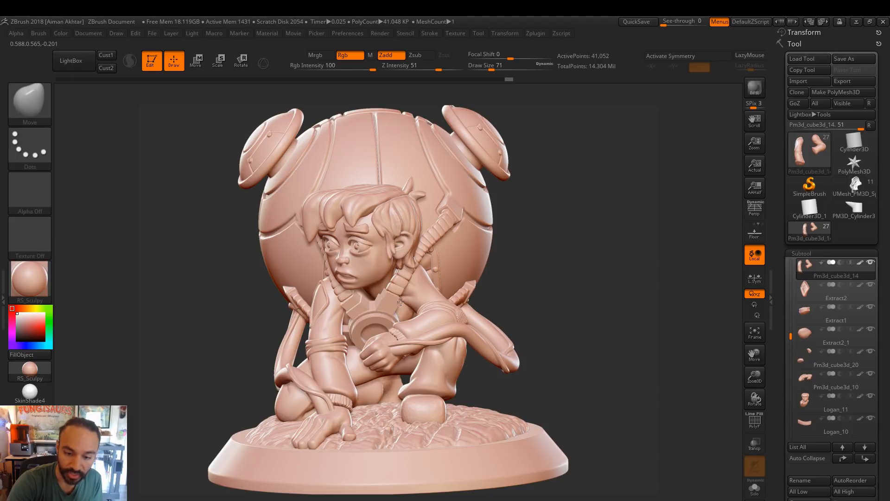
key("shift")
Select the Pm3d_cube3d_10 leg piece and smooth the trouser leg at draw size 77
left_click_drag(414, 308, 503, 292, "shift")
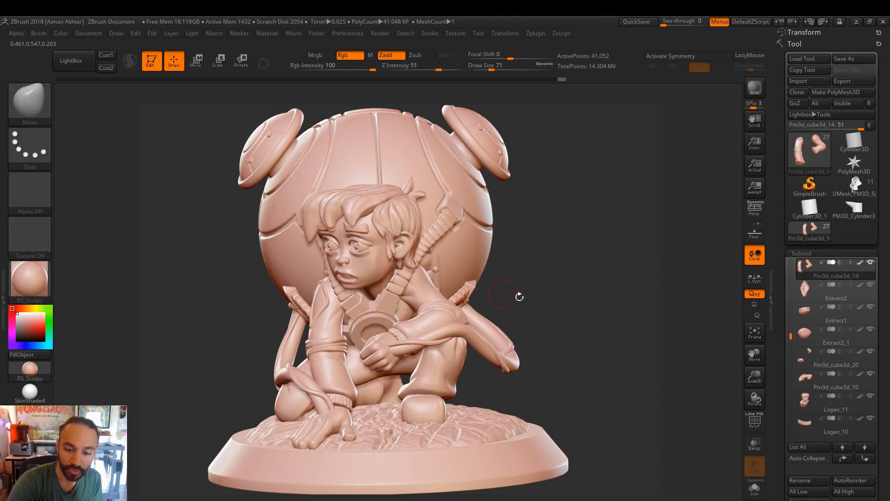
key("shift")
left_click(445, 371, "alt")
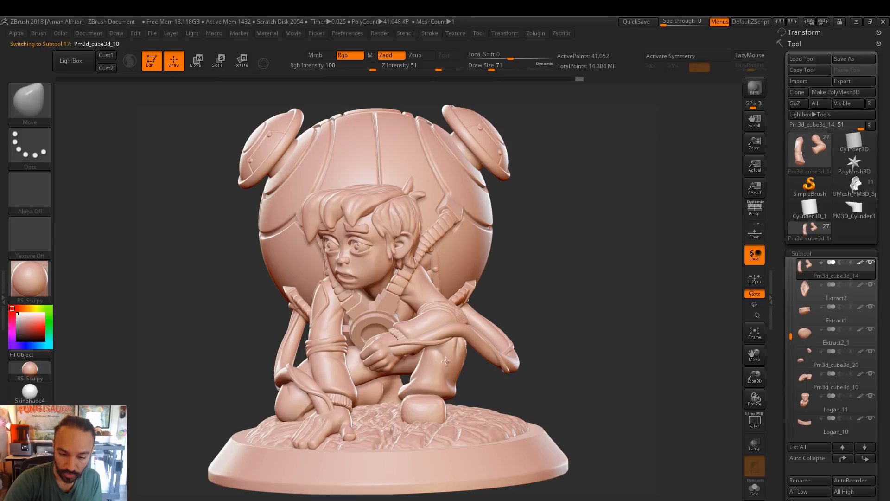
key("s")
left_click(434, 348)
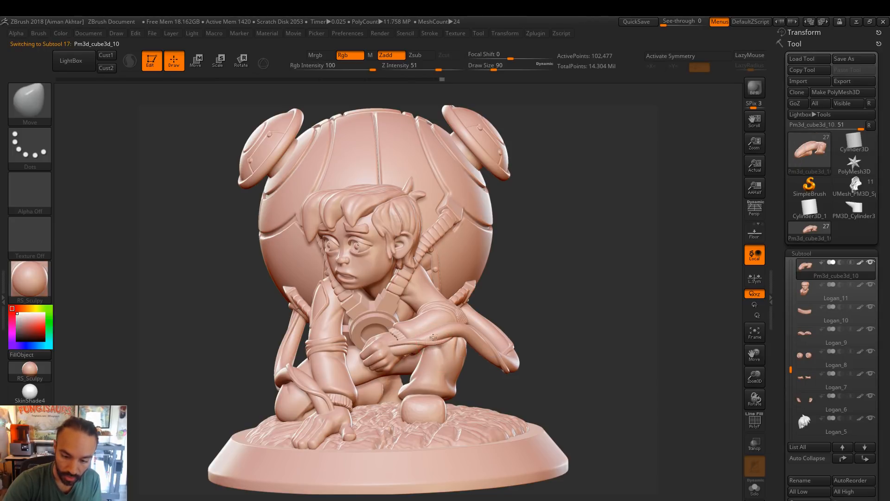
key("bracketleft")
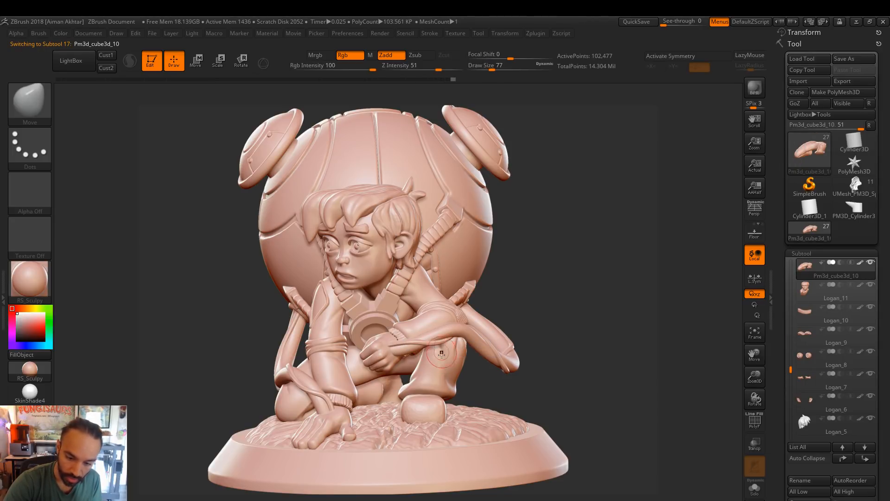
key("shift")
left_click_drag(438, 347, 448, 377, "shift")
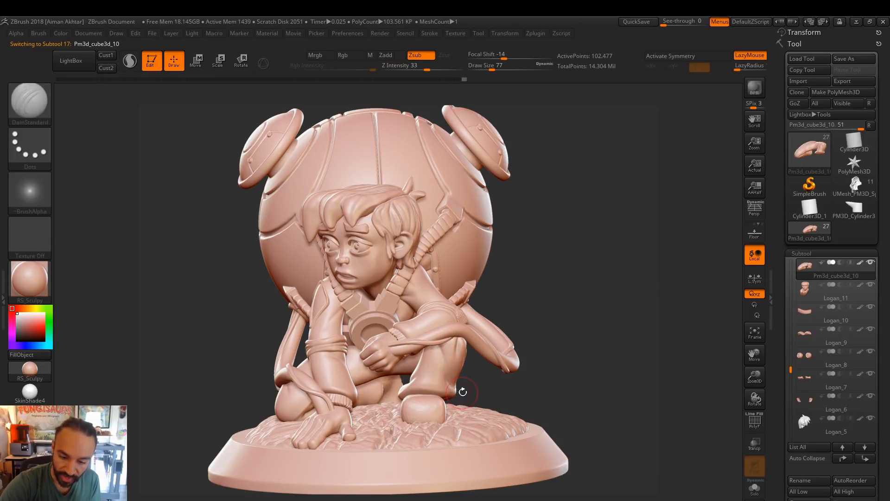
Carve a DamStandard fold line into the trouser leg, checking it from side and front
key("shift")
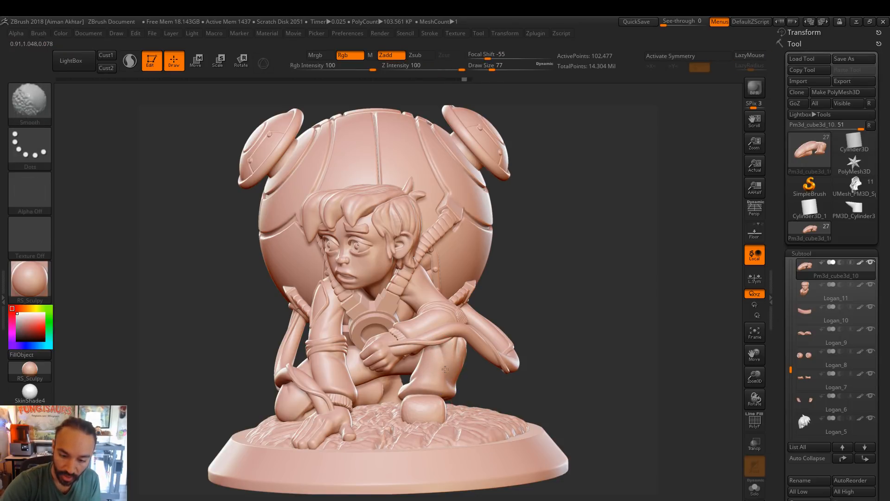
left_click_drag(592, 350, 523, 333)
key("shift")
key("shift")
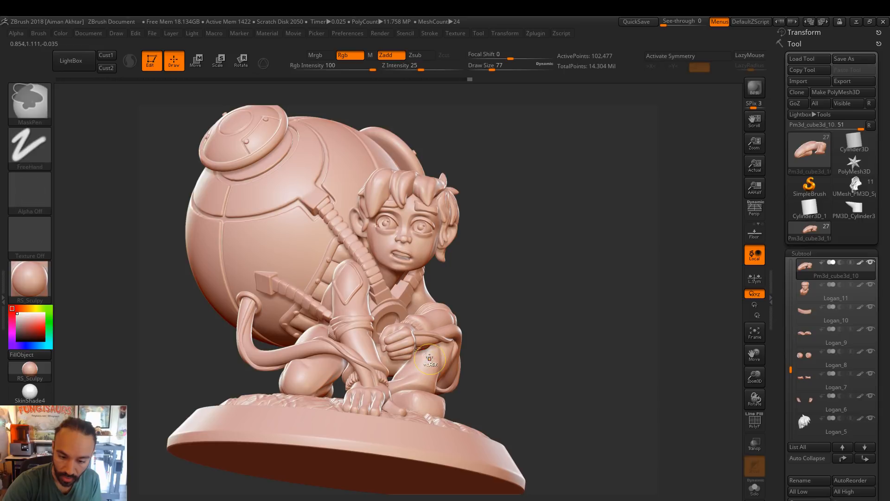
left_click_drag(421, 381, 435, 370)
left_click_drag(510, 345, 491, 348)
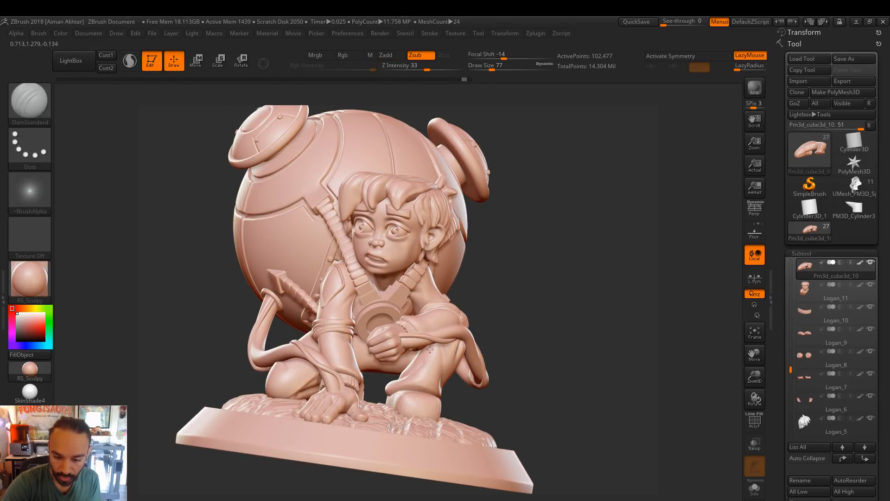
left_click_drag(552, 316, 434, 351)
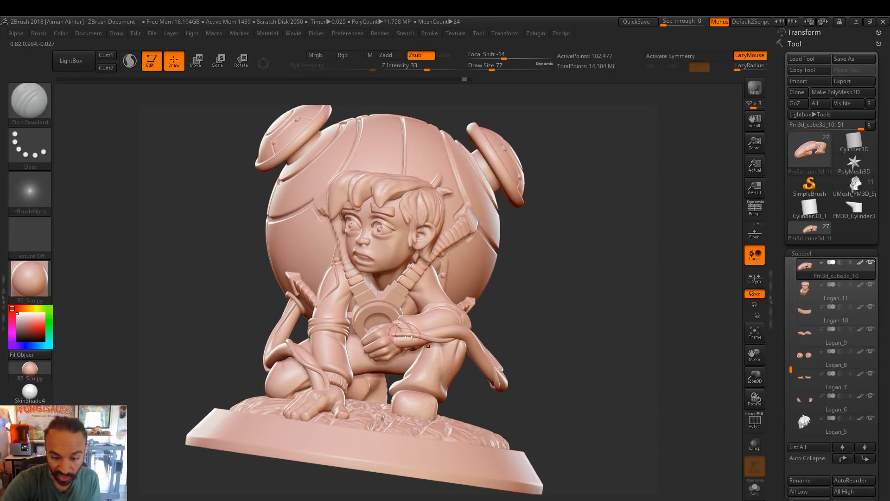
Solo the leg piece and push its lower fold into shape, ending at draw size 94
left_click(754, 487)
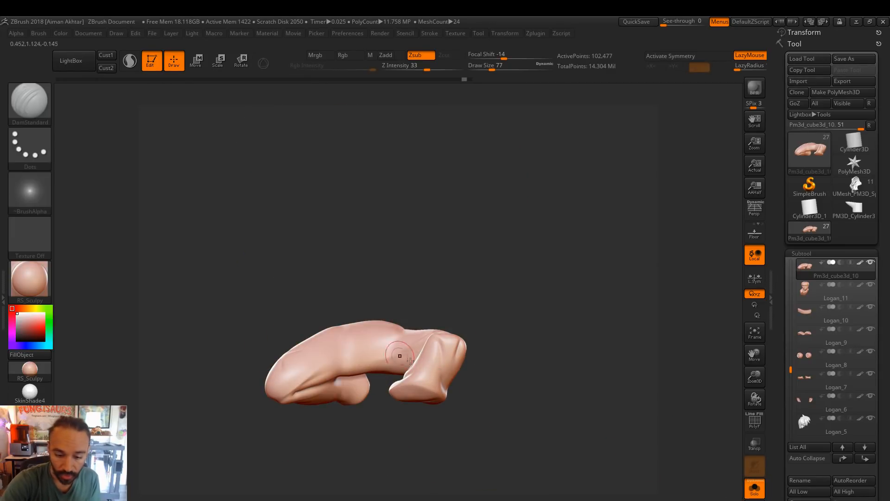
key("ctrl")
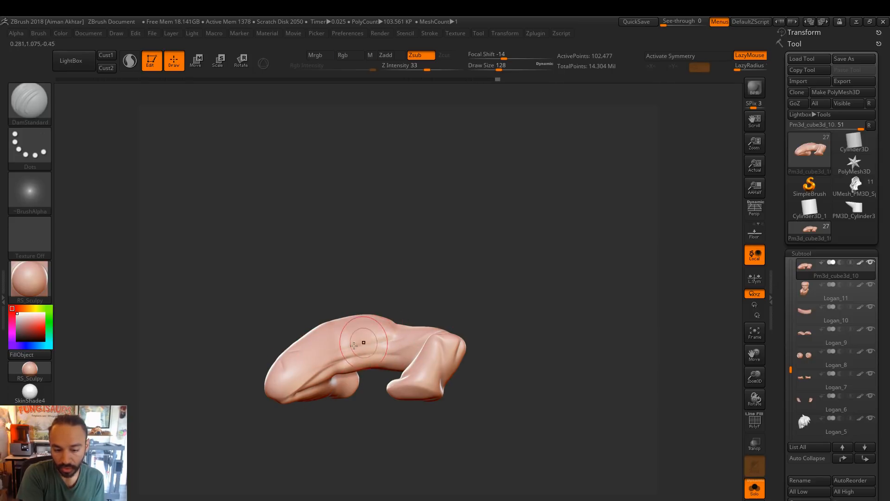
left_click_drag(467, 313, 396, 331)
key("shift")
right_click_drag(357, 343, 390, 313)
key("s")
left_click_drag(383, 343, 398, 363)
key("s")
mouse_move(395, 348)
left_mouse_down()
mouse_move(323, 343)
mouse_move(339, 335)
left_mouse_up()
key("s")
key("s")
key("s")
Smooth a patch and recarve the crease above the forearm fold with DamStandard
key("shift")
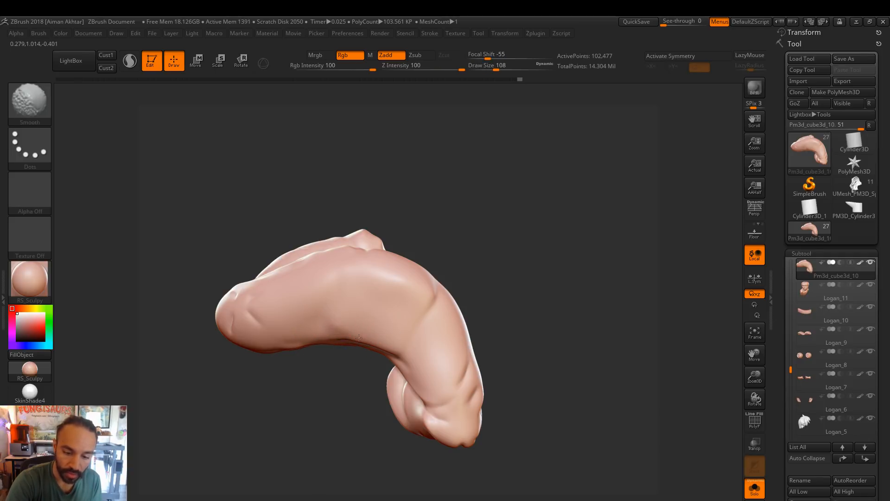
left_click_drag(529, 302, 521, 240)
left_click_drag(371, 357, 328, 357, "shift")
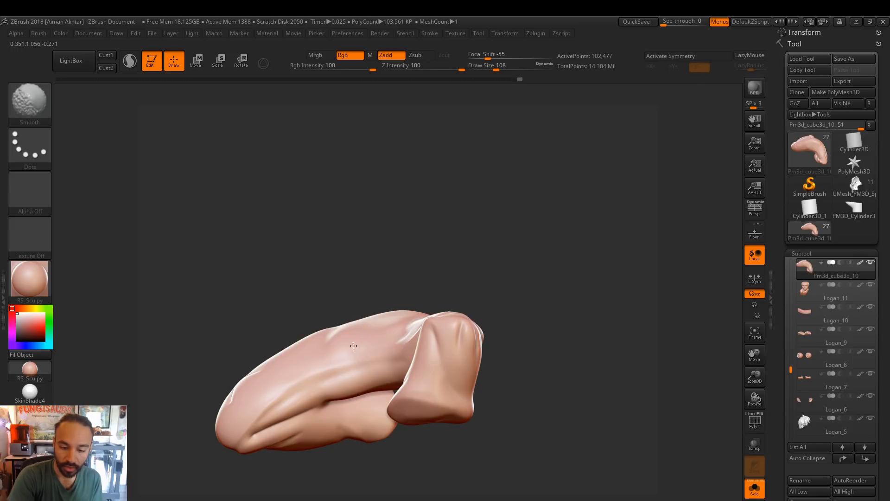
left_click_drag(529, 306, 556, 310)
left_click_drag(533, 457, 525, 461)
key("3")
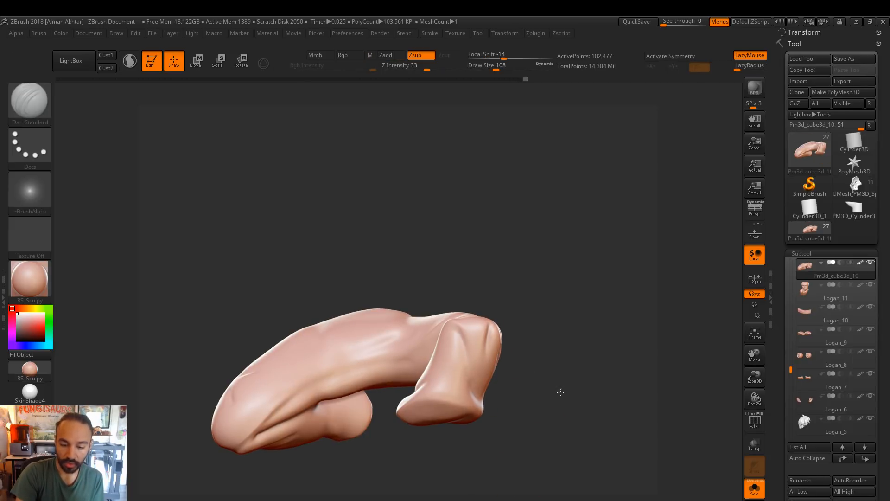
left_click_drag(558, 392, 571, 392)
key("s")
left_click(377, 361)
key("ctrl+z")
left_click_drag(371, 361, 262, 428)
key("ctrl+z")
left_click_drag(375, 362, 278, 426)
Carve crease lines along the glove, wrist and knuckles
key("1")
key("s")
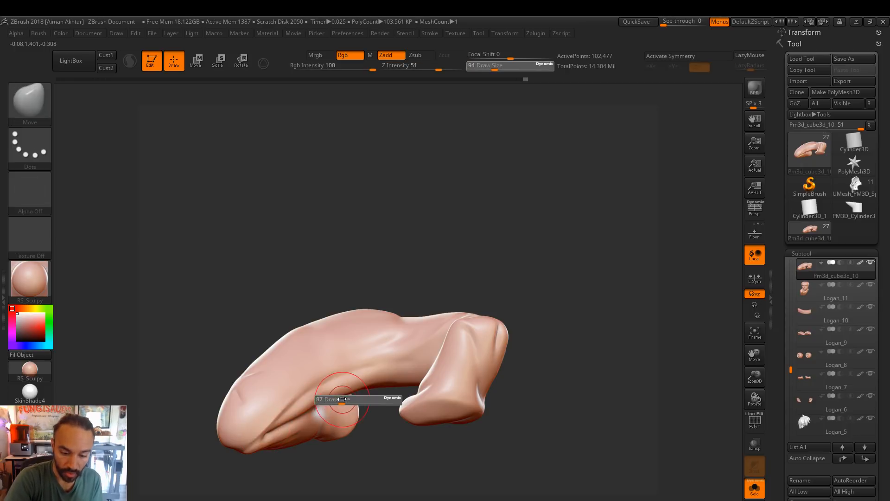
key("s")
left_click(324, 402)
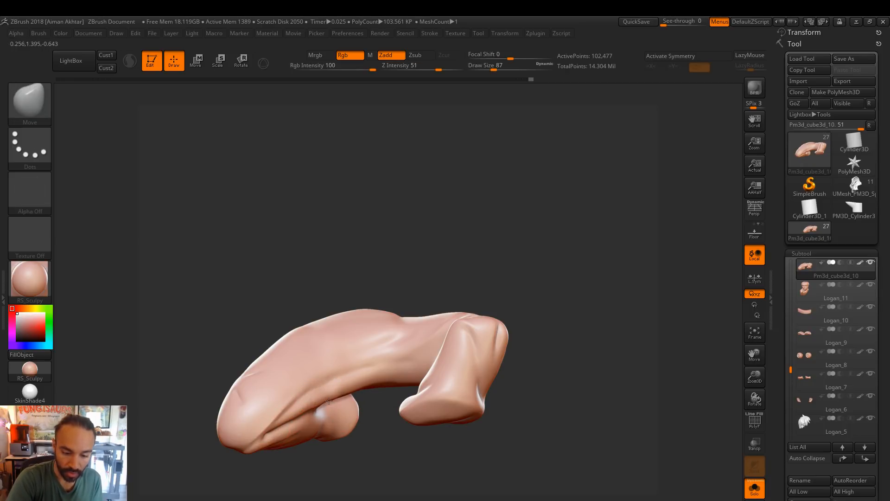
key("shift")
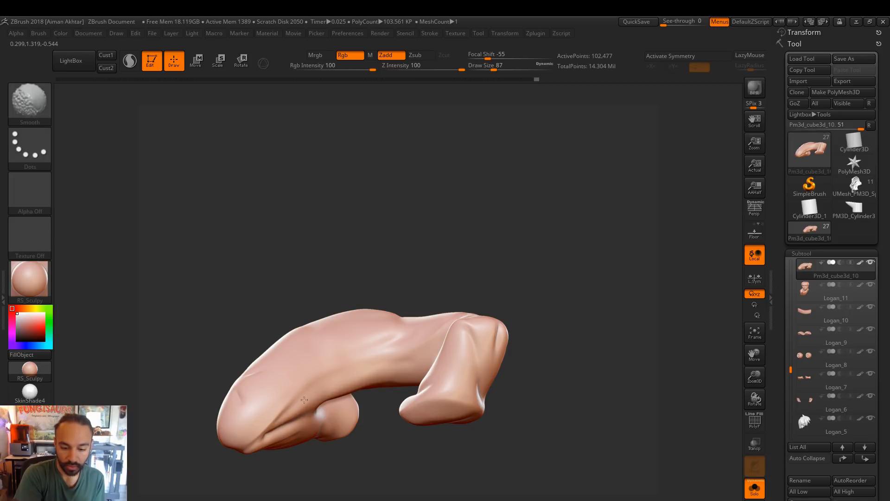
key("shift")
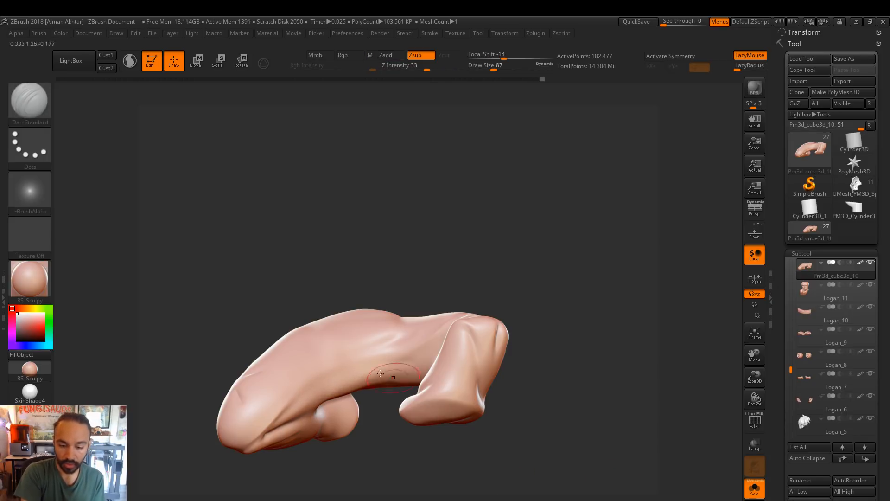
key("ctrl")
key("ctrl+1")
left_click_drag(293, 399, 420, 348)
left_click_drag(485, 293, 494, 300)
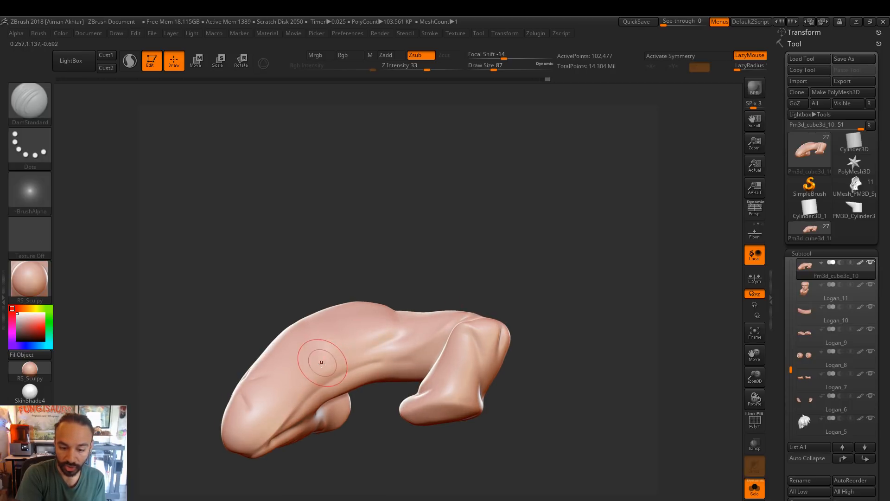
left_click_drag(465, 319, 439, 342)
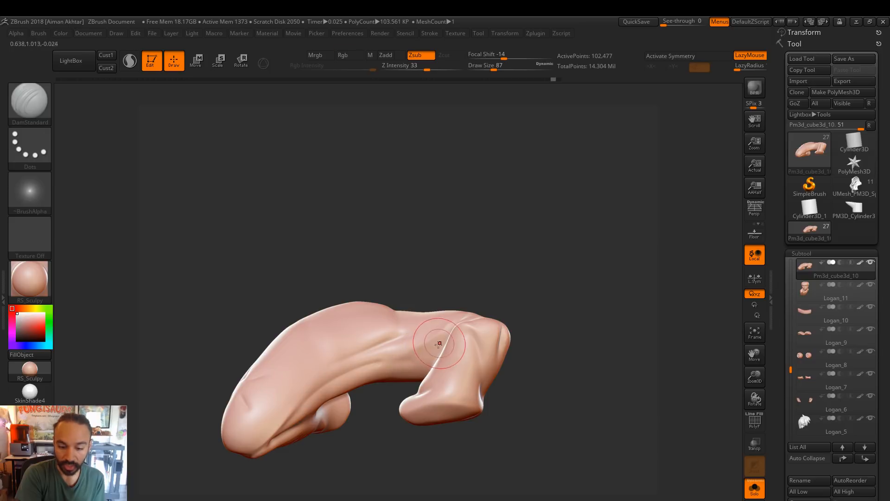
Set the draw size to 33 and turn Solo off to show the whole figure
key("shift")
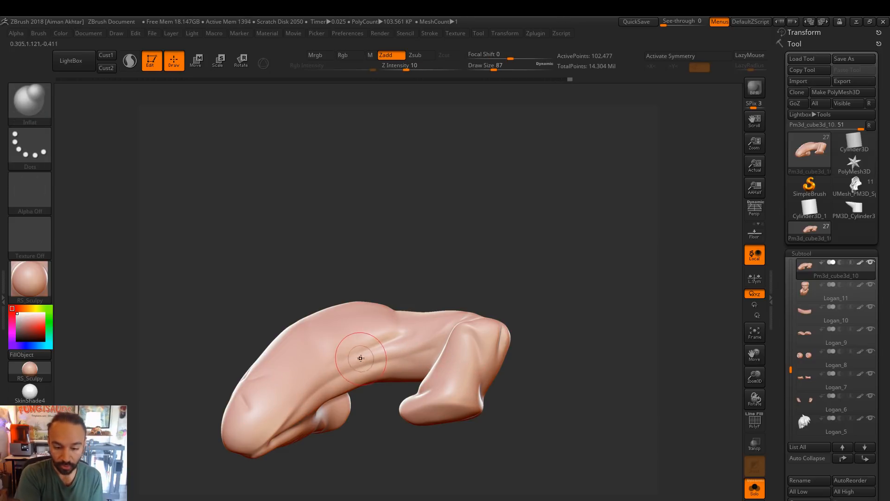
key("s")
left_click_drag(358, 355, 360, 355)
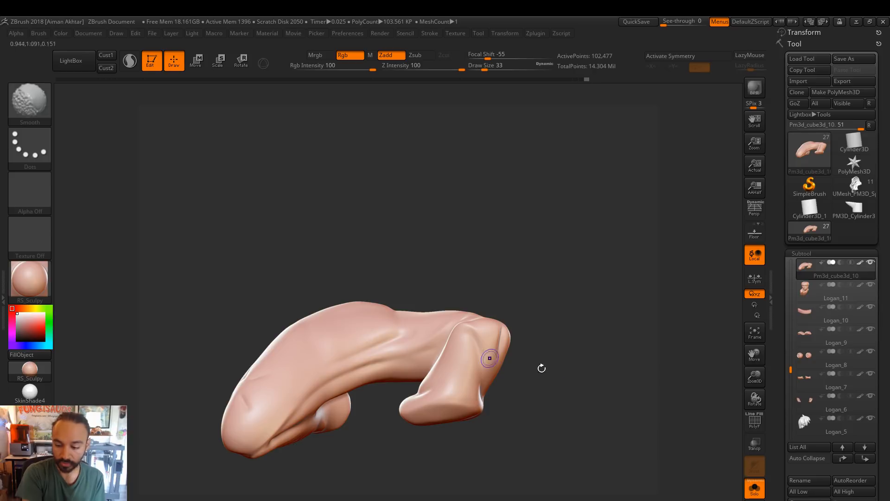
left_click(759, 482)
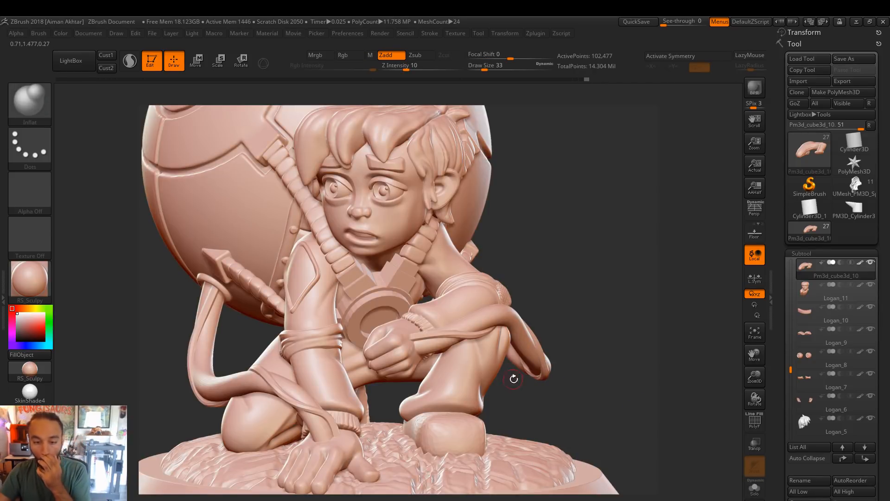
Select the rounded block Pm3d_cube3d_16 and Solo it, orbiting to view it
mouse_move(533, 391)
left_mouse_down()
mouse_move(552, 395)
mouse_move(544, 400)
left_mouse_up()
left_click(420, 430, "alt")
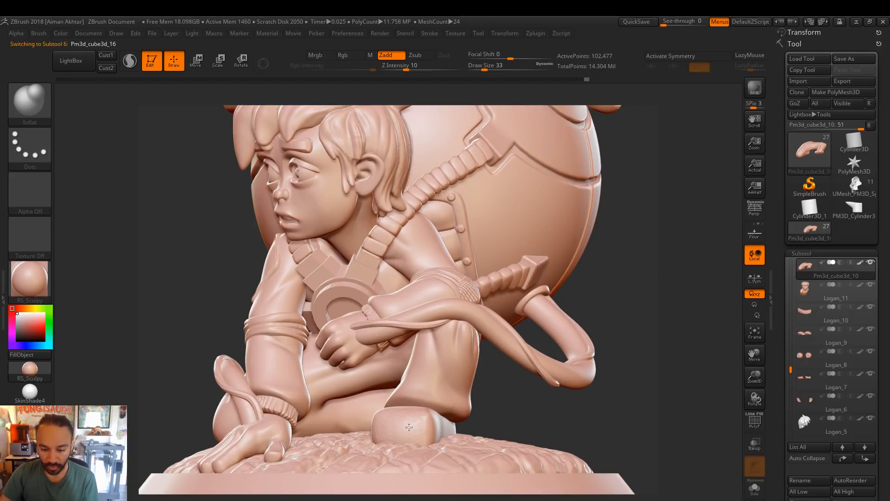
left_click(755, 488)
mouse_move(557, 372)
left_mouse_down()
mouse_move(545, 338)
mouse_move(544, 375)
mouse_move(567, 398)
left_mouse_up()
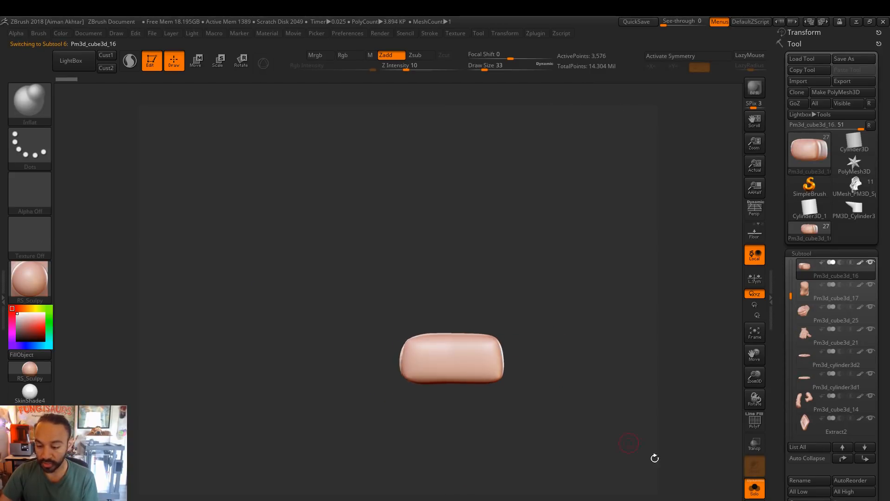
Flatten the block's top edge with the Move brush at size 192
left_click_drag(617, 402, 619, 479)
mouse_move(552, 361)
left_mouse_down()
mouse_move(552, 419)
mouse_move(538, 404)
left_mouse_up()
key("b")
key("m")
key("v")
key("s")
mouse_move(508, 346)
left_mouse_down()
mouse_move(538, 343)
mouse_move(492, 334)
left_mouse_up()
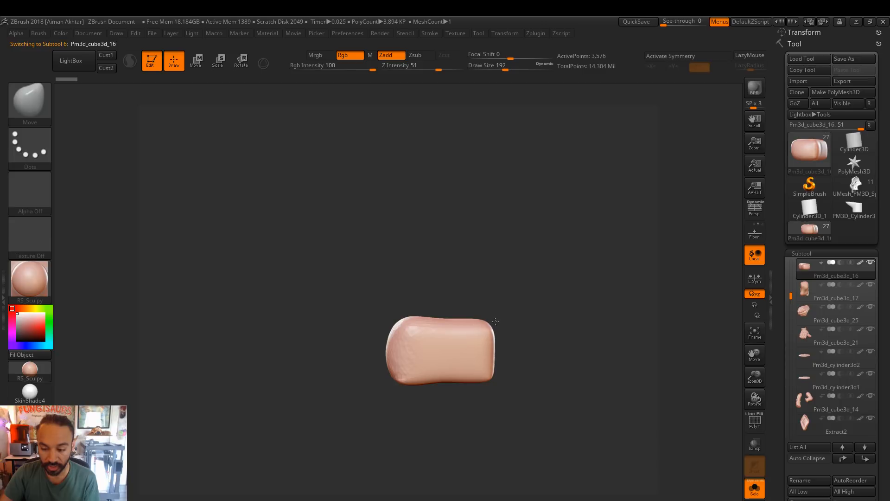
Check the whole figure, then isolate the block again with the brush resized from 108 to 145
left_click(747, 491)
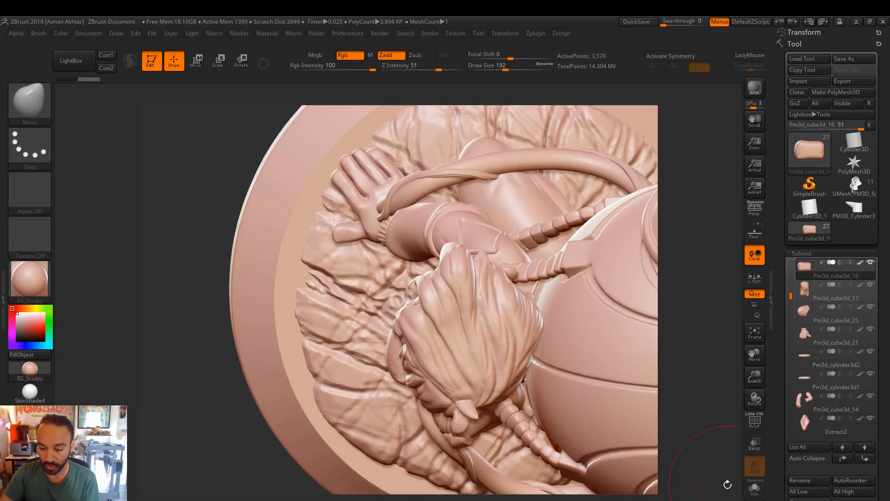
left_click_drag(729, 483, 705, 358)
key("alt+s")
key("s")
mouse_move(510, 364)
left_mouse_down()
mouse_move(488, 354)
mouse_move(510, 342)
mouse_move(501, 380)
left_mouse_up()
key("s")
left_click_drag(529, 337, 564, 352)
Switch to DamStandard at size 83 and orbit to a level side view
key("b")
key("d")
key("s")
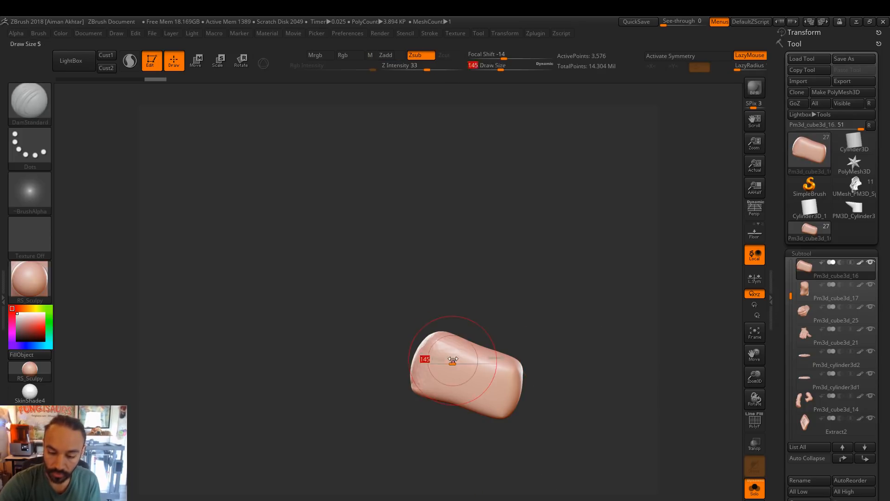
key("s")
left_click_drag(464, 371, 440, 389)
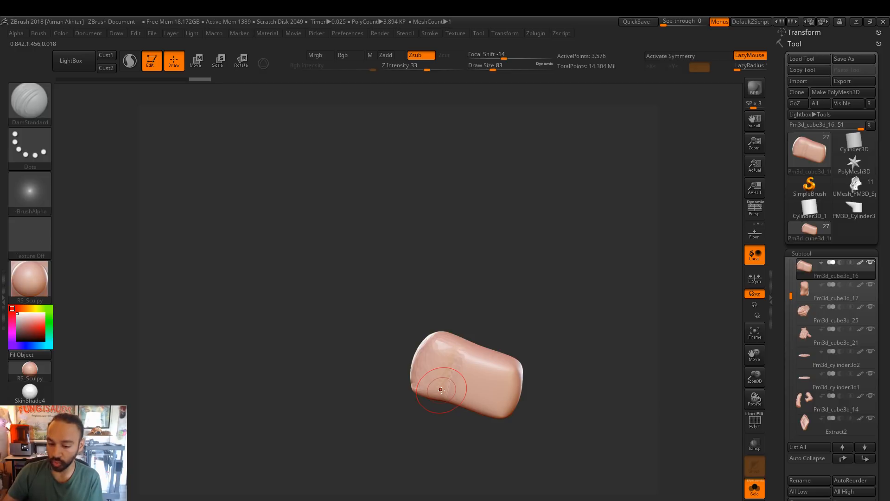
left_click_drag(551, 441, 579, 439)
Raise the block's top edge slightly with the Move brush at size 158
key("b")
key("m")
key("v")
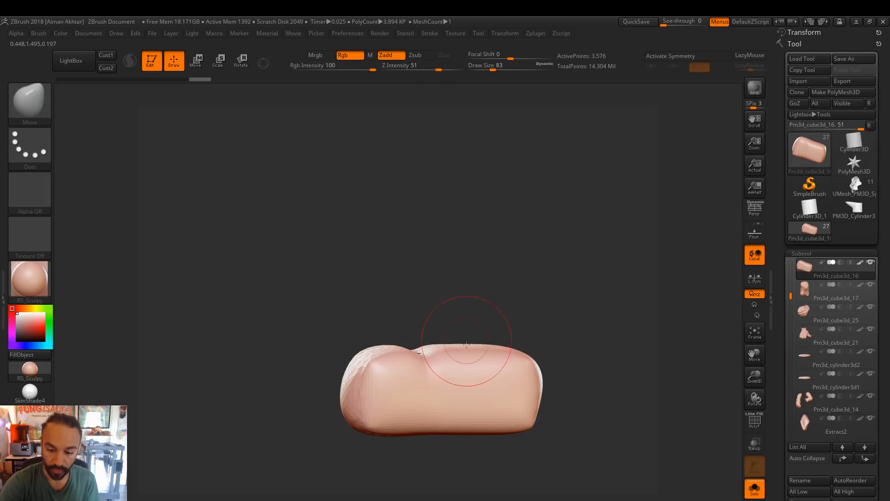
left_click_drag(483, 338, 483, 336)
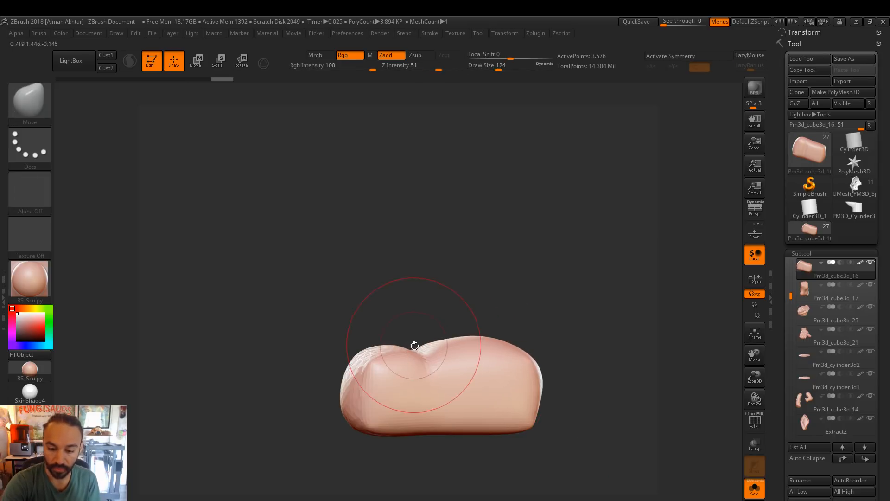
key("s")
left_click(405, 347)
scroll(825, 436, "down", 5)
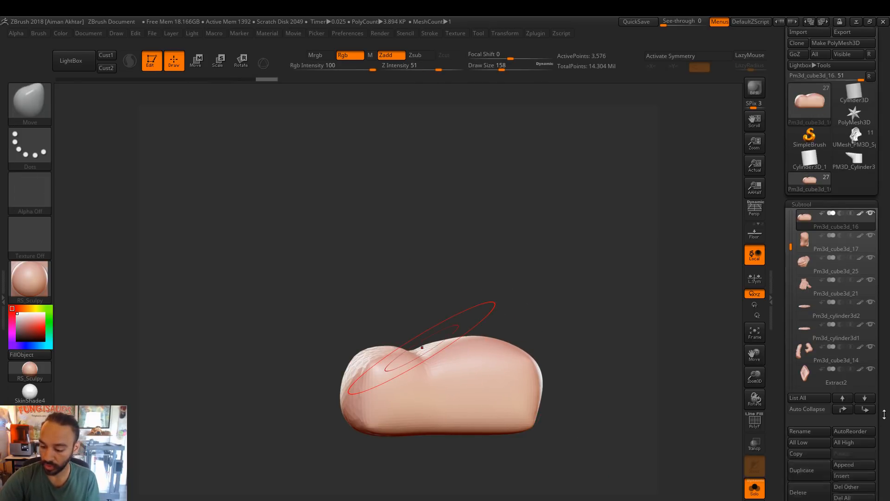
left_click(800, 409)
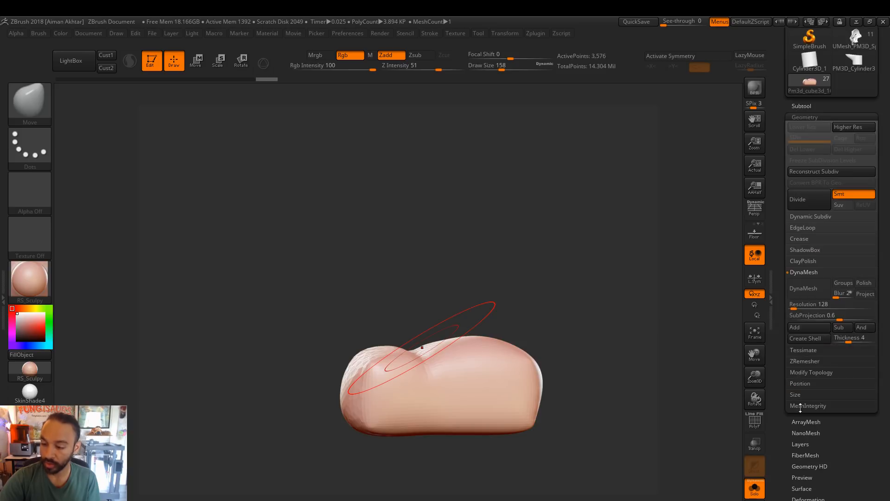
DynaMesh the block at resolution 592 and smooth its stepped surface
left_click(805, 287)
left_click_drag(794, 308, 802, 308)
left_click_drag(603, 336, 531, 388, "ctrl")
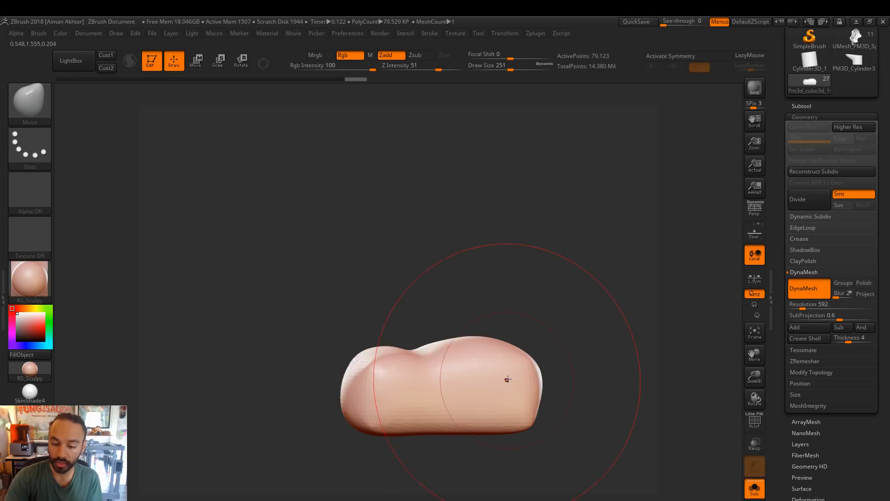
mouse_move(360, 374)
left_mouse_down("shift")
mouse_move(521, 367)
mouse_move(514, 376)
left_mouse_up("shift")
Smooth the block's front lobe and set the brush size to 158
left_click_drag(568, 364, 663, 358)
left_click_drag(438, 371, 400, 359, "shift")
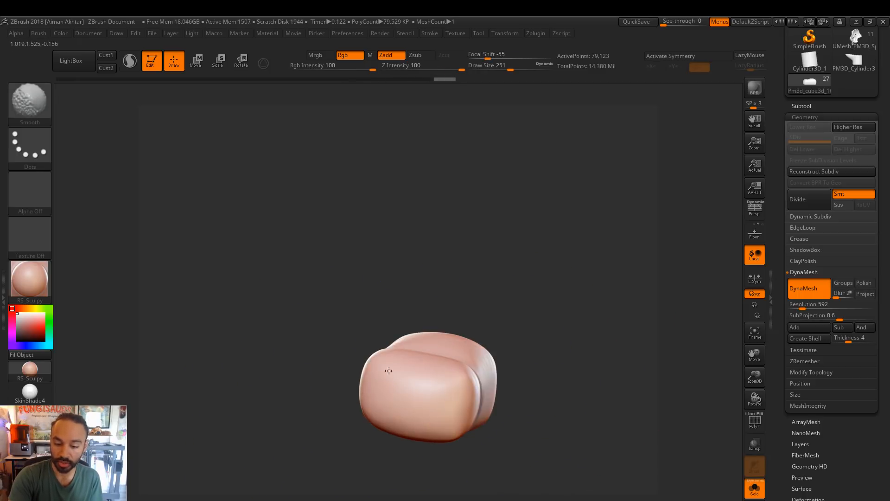
left_click_drag(516, 343, 503, 372)
key("s")
left_click_drag(454, 348, 445, 348)
mouse_move(522, 350)
left_mouse_down("alt")
mouse_move(528, 371)
mouse_move(546, 379)
mouse_move(542, 369)
left_mouse_up("alt")
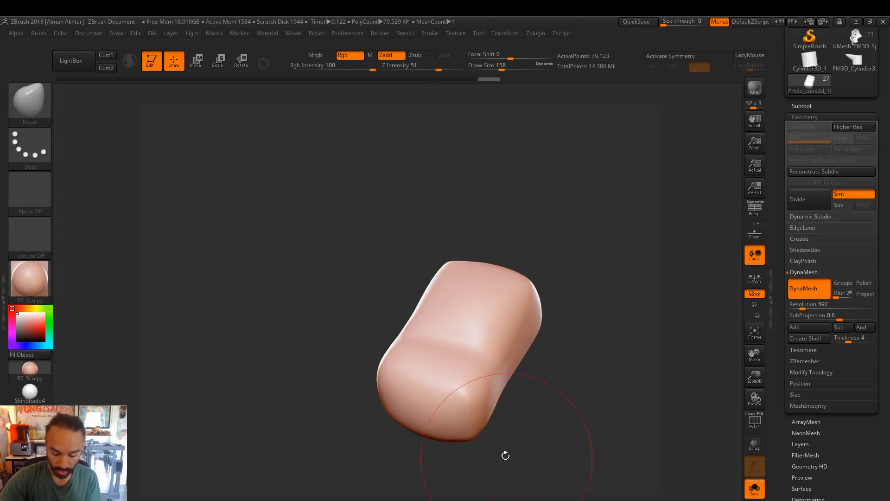
Sharpen the block's front ridge with a smaller Pinch brush
key("b")
key("p")
key("i")
key("s")
mouse_move(451, 368)
left_mouse_down()
mouse_move(406, 373)
mouse_move(469, 397)
left_mouse_up()
left_click_drag(550, 390, 540, 374)
mouse_move(424, 394)
left_mouse_down()
mouse_move(435, 403)
mouse_move(394, 394)
left_mouse_up()
left_click_drag(456, 448, 470, 395)
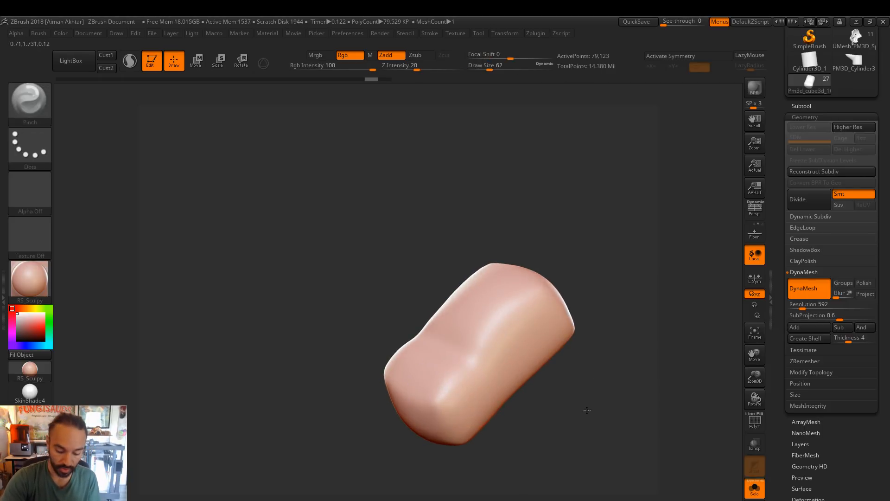
Reshape the block's profile with the Move brush at size 116
left_click_drag(590, 415, 557, 394, "shift")
key("b")
key("m")
key("v")
key("s")
left_click_drag(465, 405, 456, 403)
key("s")
left_click_drag(453, 399, 556, 322)
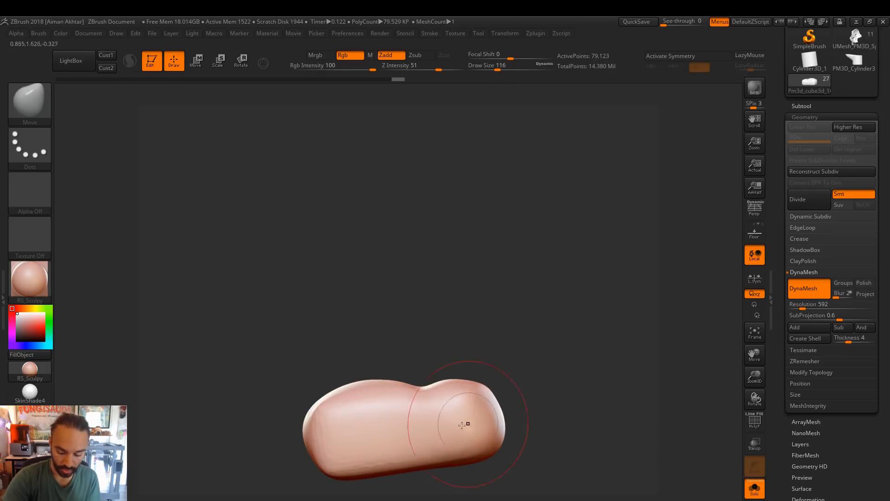
Set the Pinch brush to size 41, then 77, and pick DamStandard
key("b")
key("p")
key("i")
key("s")
left_click_drag(467, 399, 453, 397)
key("s")
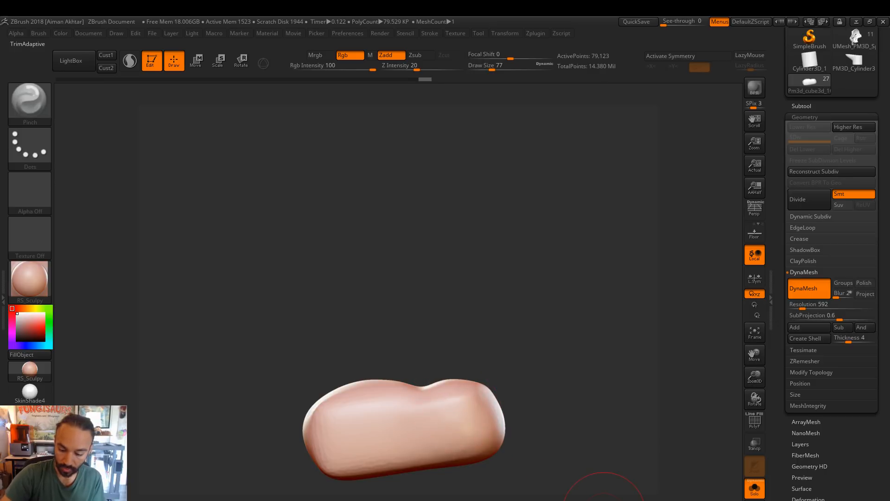
key("b")
key("d")
key("s")
Orbit the shoe piece upright to a low side view
left_click_drag(476, 308, 423, 414)
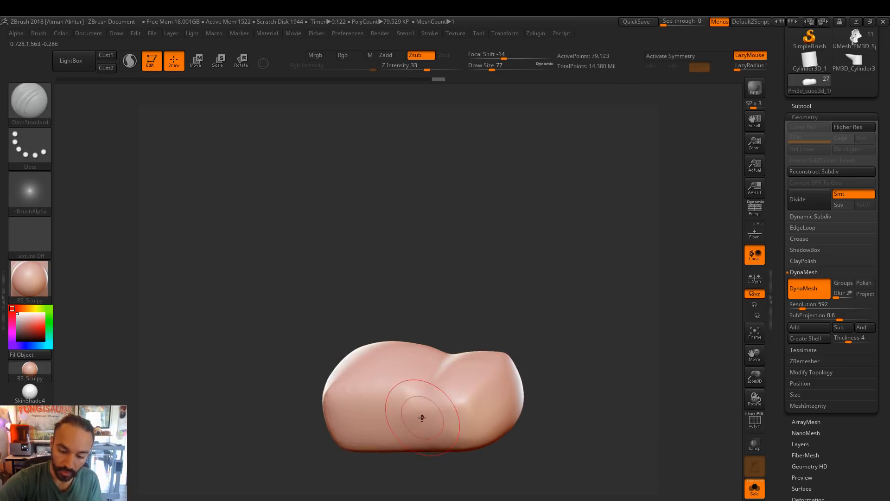
left_click_drag(456, 328, 441, 369)
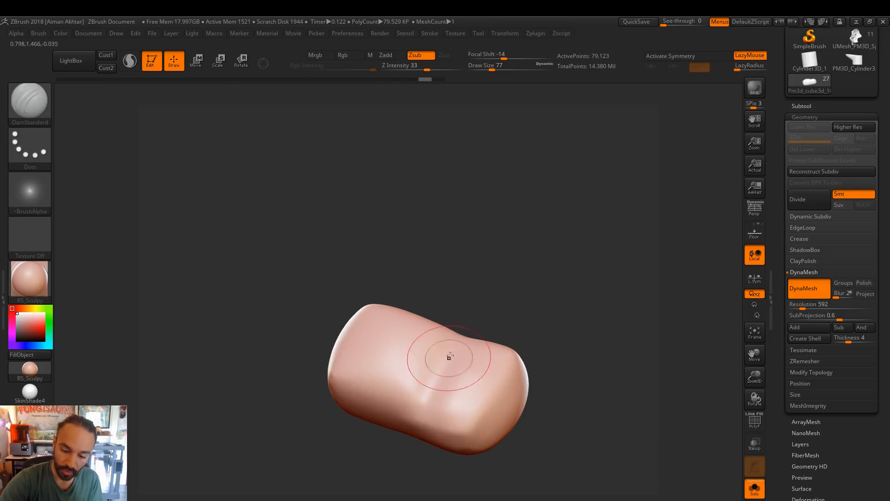
mouse_move(473, 309)
left_mouse_down()
mouse_move(492, 320)
mouse_move(553, 284)
mouse_move(495, 325)
left_mouse_up()
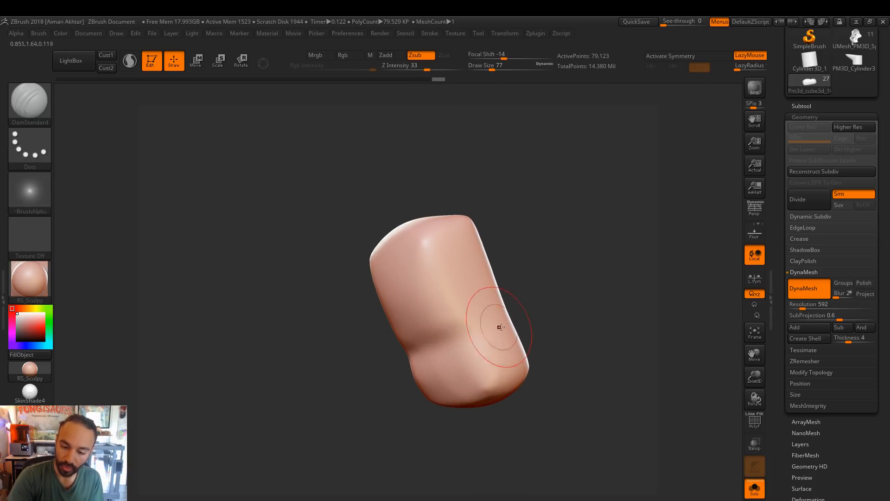
mouse_move(354, 385)
left_mouse_down()
mouse_move(548, 319)
mouse_move(504, 318)
left_mouse_up()
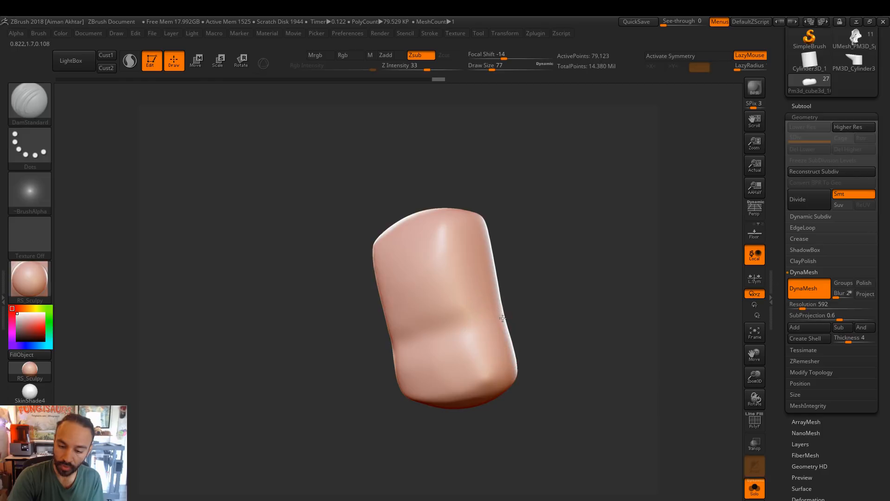
left_click_drag(377, 364, 527, 310)
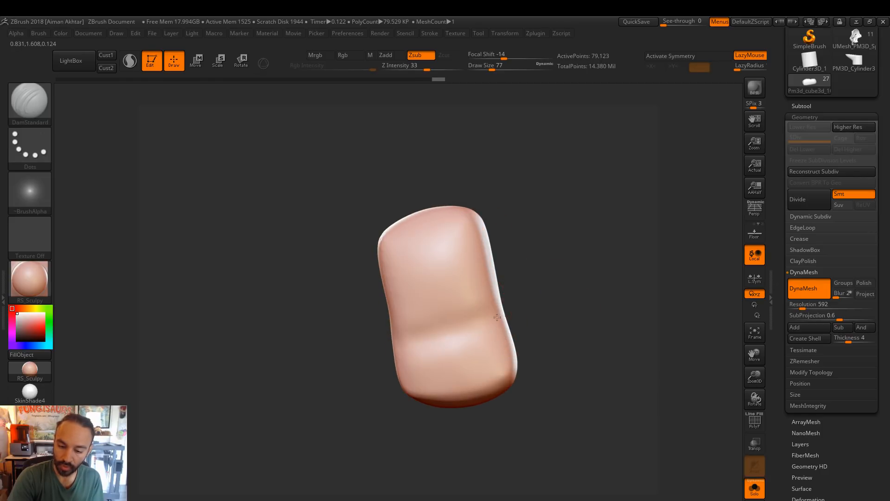
left_click_drag(340, 386, 403, 341)
left_click_drag(541, 315, 427, 335)
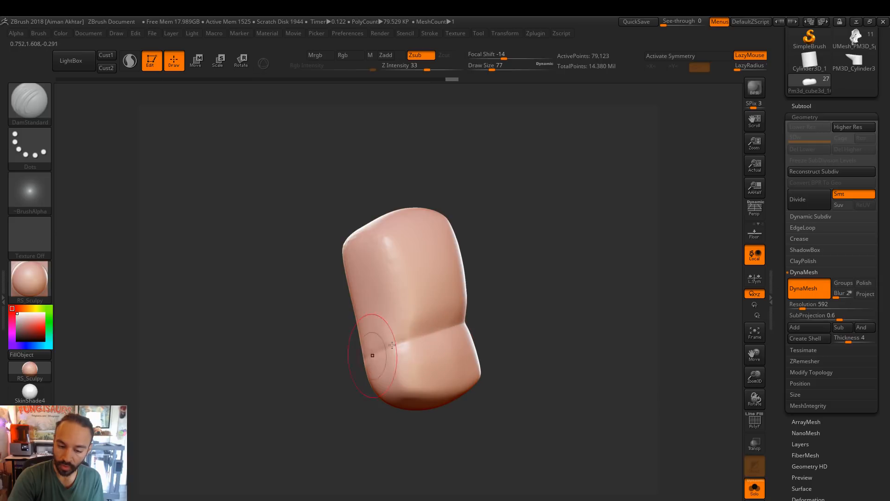
left_click_drag(373, 356, 487, 322)
key("shift")
mouse_move(353, 375)
left_mouse_down()
mouse_move(569, 261)
mouse_move(501, 283)
left_mouse_up()
left_click_drag(622, 330, 627, 374)
Pull the shoe's upper right upward with the Move brush, raising size to 136
key("b")
key("m")
key("v")
key("s")
left_click_drag(550, 316, 563, 301)
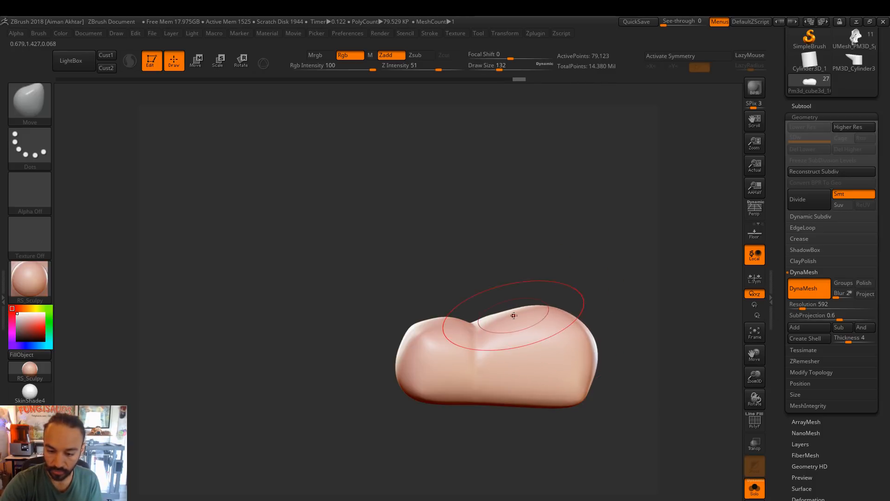
key("s")
left_click_drag(514, 316, 516, 317)
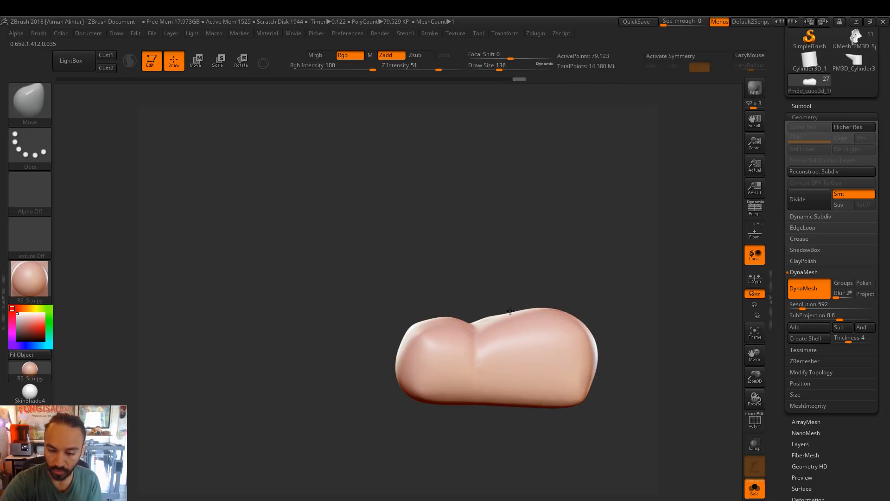
Reshape the shoe's upper left with the Move brush at size 112
mouse_move(518, 284)
left_mouse_down()
mouse_move(577, 278)
mouse_move(506, 259)
left_mouse_up()
key("s")
mouse_move(469, 312)
left_mouse_down()
mouse_move(449, 304)
mouse_move(464, 310)
left_mouse_up()
left_click_drag(592, 346, 576, 324, "alt")
left_click_drag(428, 297, 422, 289)
left_click_drag(586, 352, 583, 343)
left_click_drag(599, 385, 586, 384)
Mask a band along the shoe's bottom, blur it and invert it twice
key("ctrl")
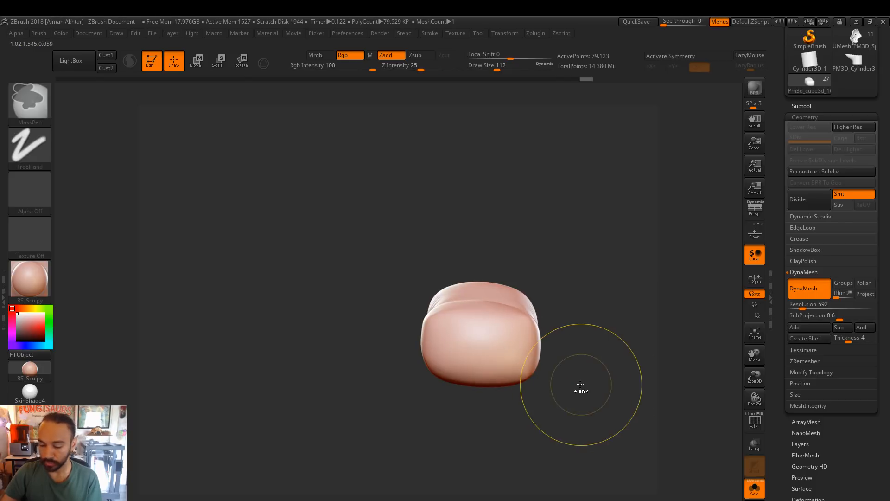
mouse_move(564, 354)
left_mouse_down("ctrl")
mouse_move(529, 397)
mouse_move(344, 394)
left_mouse_up("ctrl")
left_click_drag(541, 449, 248, 452)
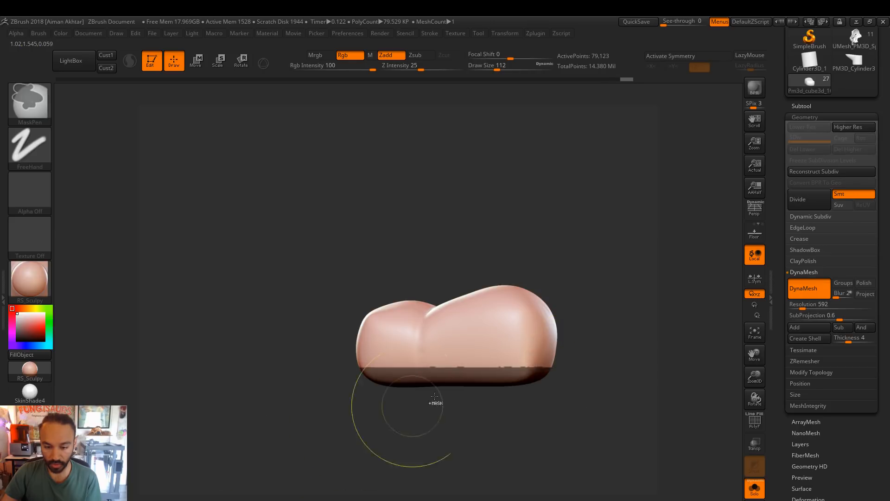
left_click(487, 369, "ctrl")
mouse_move(465, 402)
left_mouse_down()
mouse_move(541, 417)
mouse_move(460, 391)
left_mouse_up()
left_click(518, 407, "ctrl")
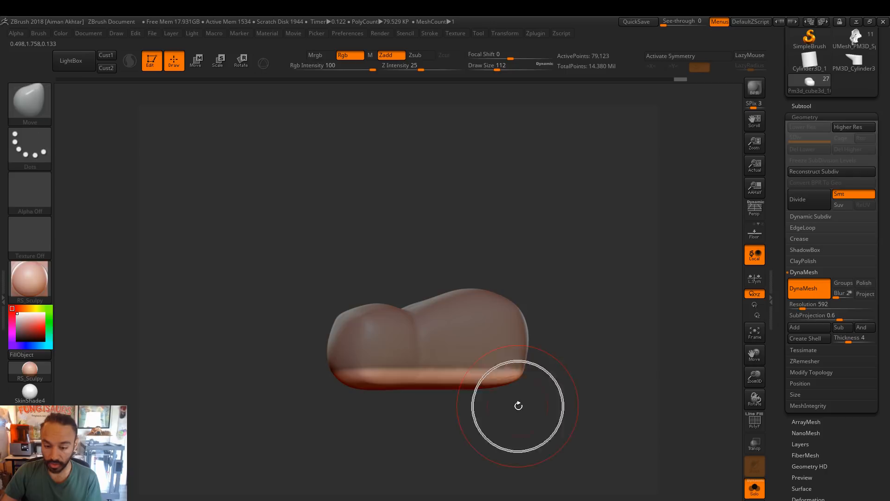
left_click(575, 376, "ctrl")
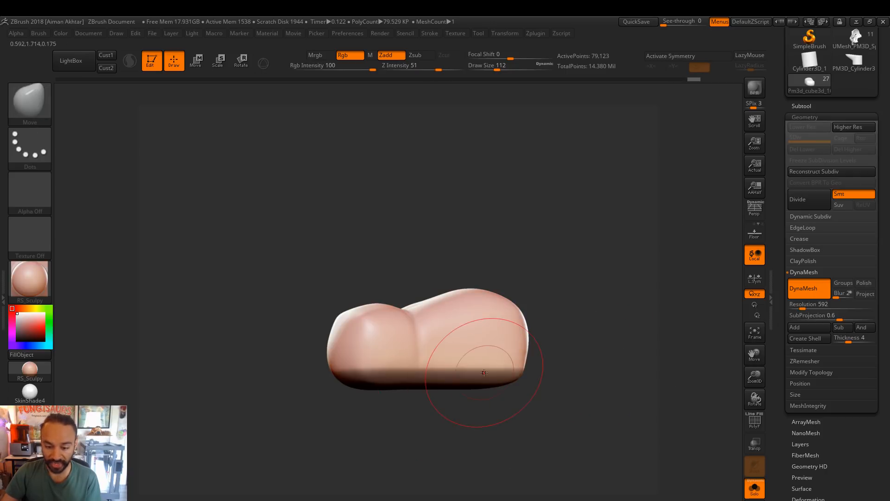
Extract the masked bottom band as a sole from a straight side view
left_click(818, 106)
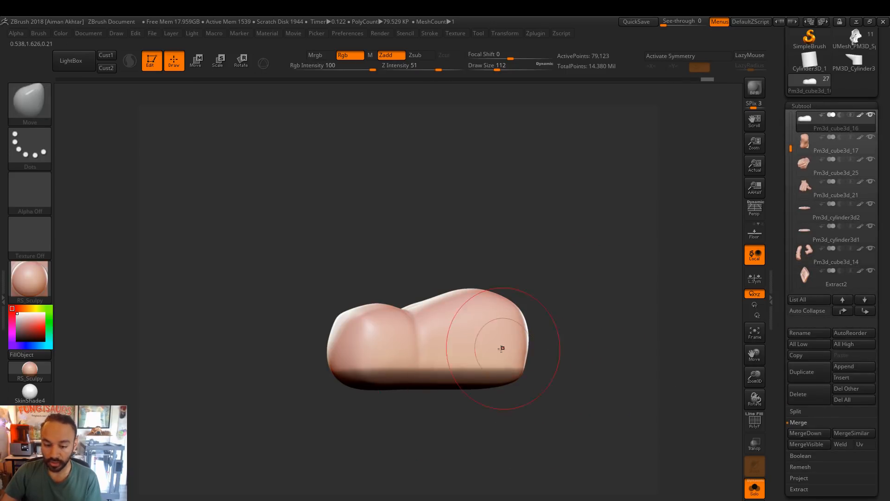
key("ctrl+z")
left_click_drag(663, 368, 637, 365)
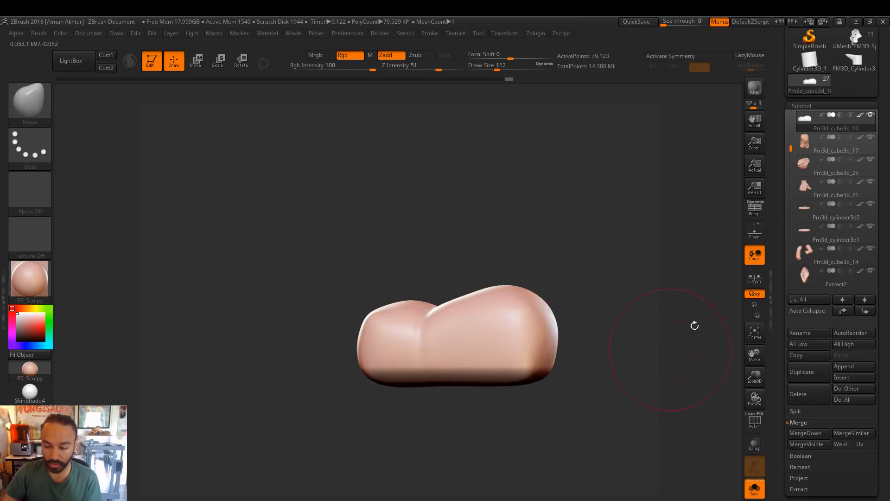
left_click(801, 488)
left_click(797, 481)
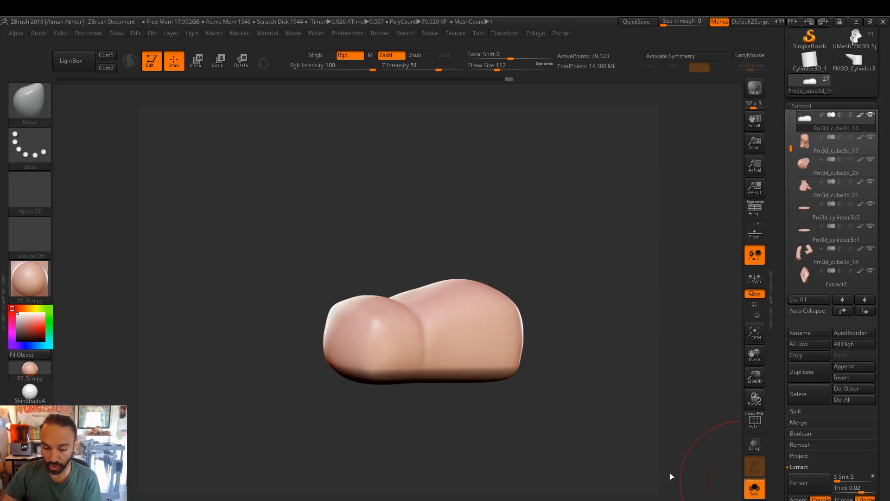
Turn off Solo, hide the bubbly base and floor, and reselect the shoe
left_click(755, 487)
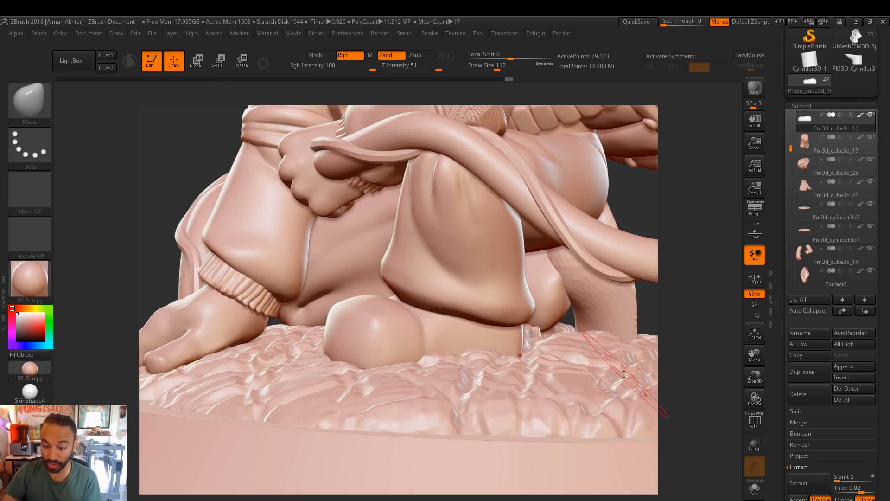
left_click(576, 374, "alt")
left_click(871, 116)
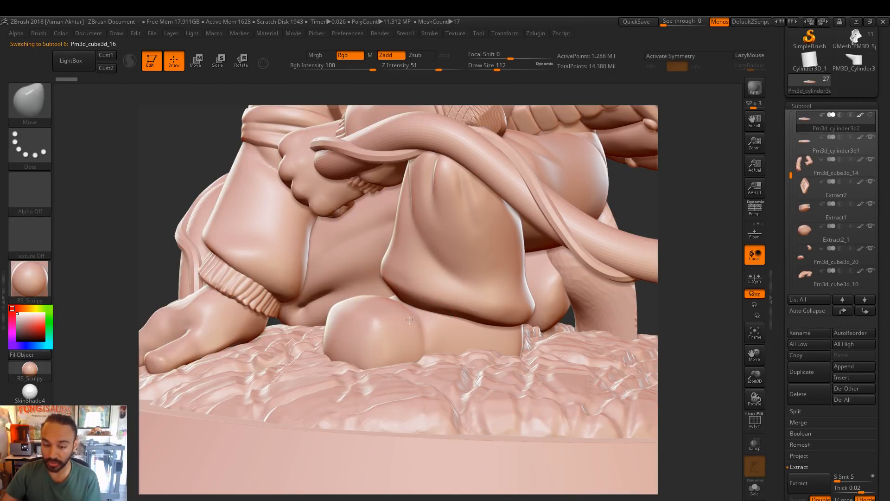
left_click(811, 150)
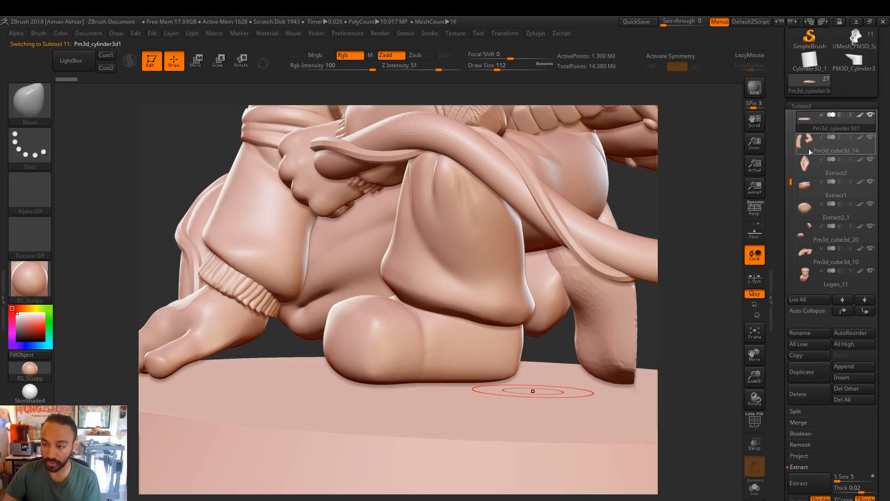
left_click(871, 119)
left_click(435, 358, "alt")
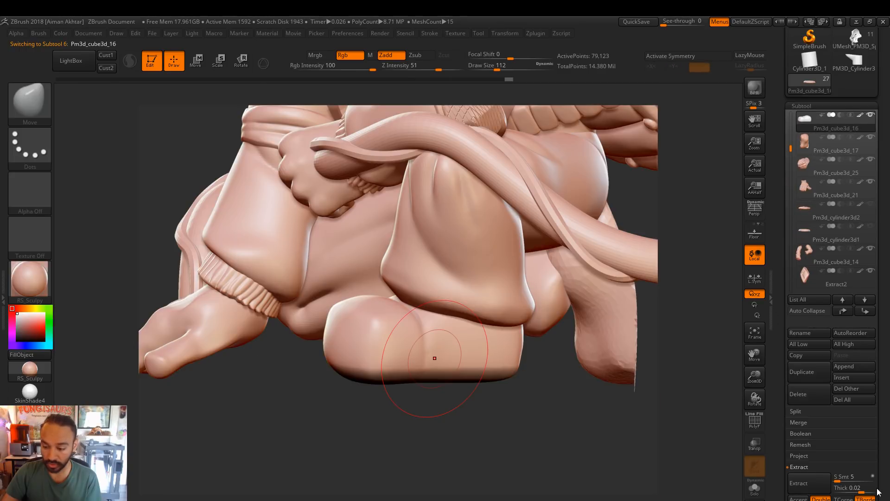
Accept the extracted sole and smooth its rim with a size 365 brush
left_click(814, 483)
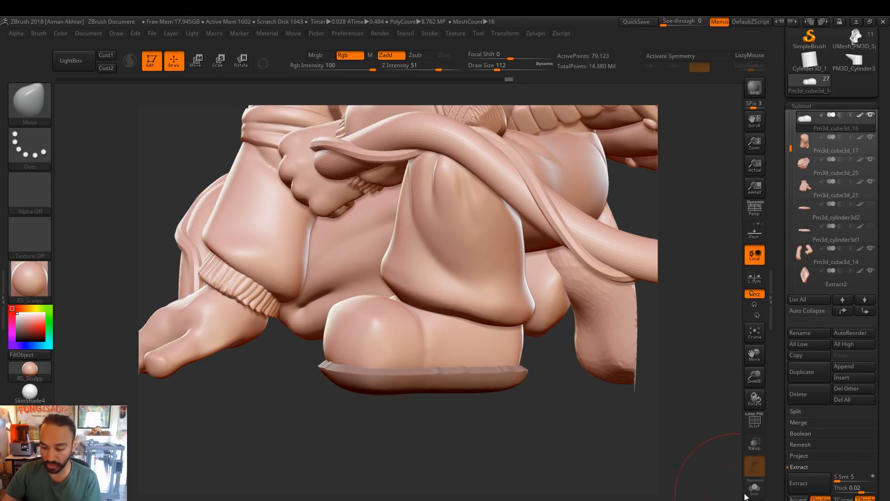
key("s")
left_click_drag(397, 371, 491, 379)
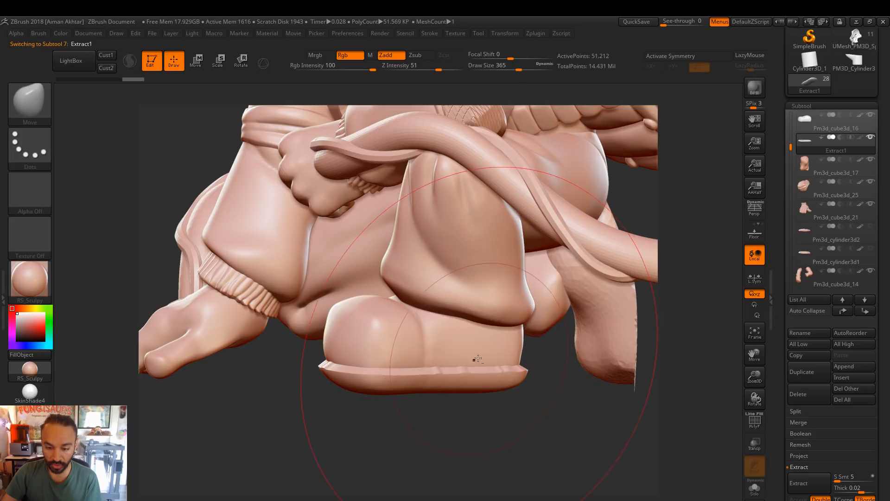
left_click(460, 371, "alt")
left_click(459, 372, "alt")
mouse_move(464, 374)
left_mouse_down("shift")
mouse_move(436, 376)
mouse_move(446, 377)
left_mouse_up("shift")
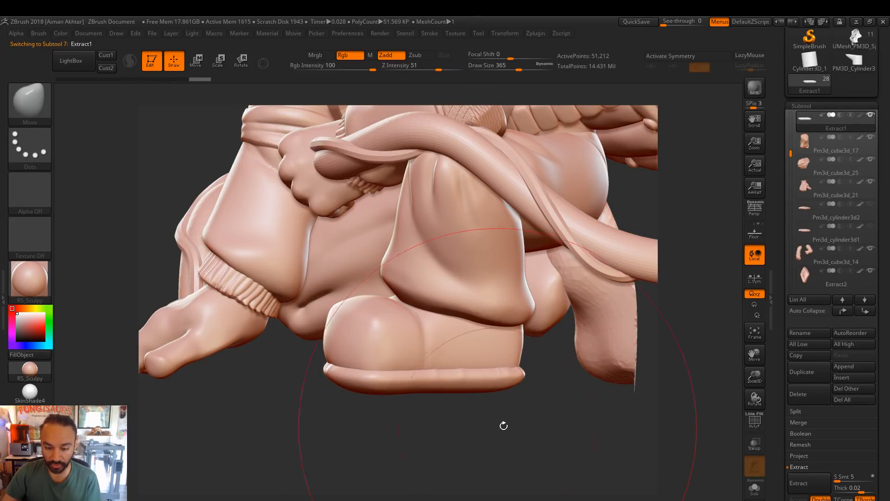
scroll(857, 488, "down", 3)
left_click(815, 454)
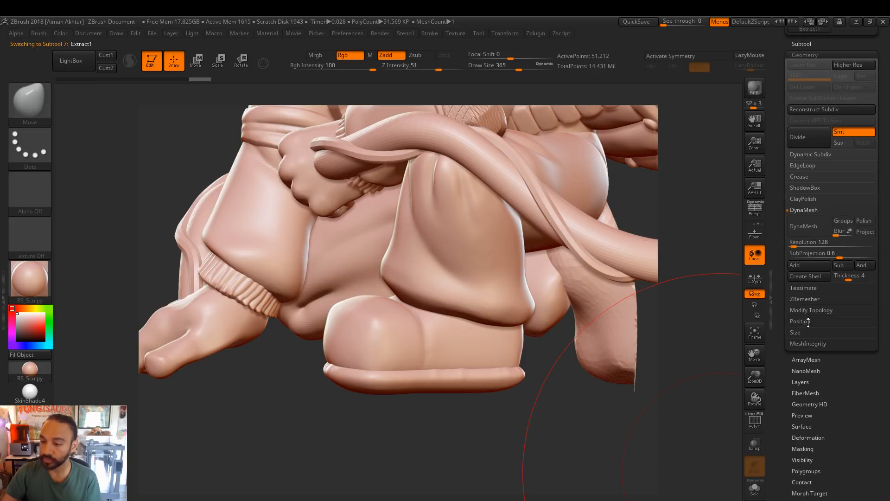
DynaMesh the sole and stretch it downward with Transpose
left_click(809, 227)
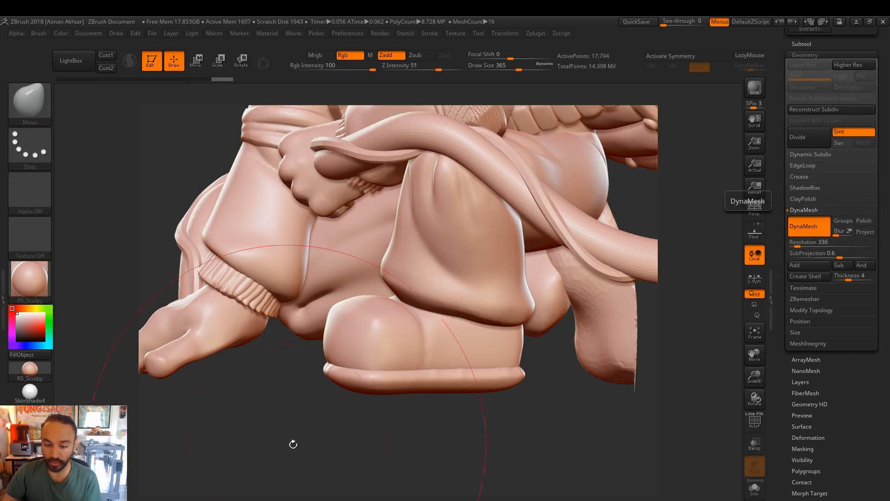
key("shift")
mouse_move(380, 417)
left_mouse_down()
mouse_move(465, 406)
mouse_move(464, 422)
mouse_move(509, 428)
mouse_move(491, 378)
left_mouse_up()
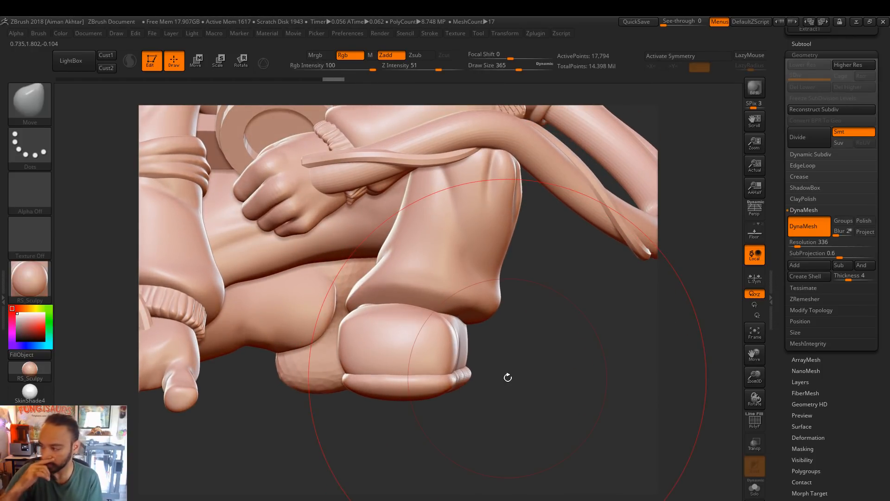
left_click_drag(493, 433, 430, 427)
left_click(204, 64)
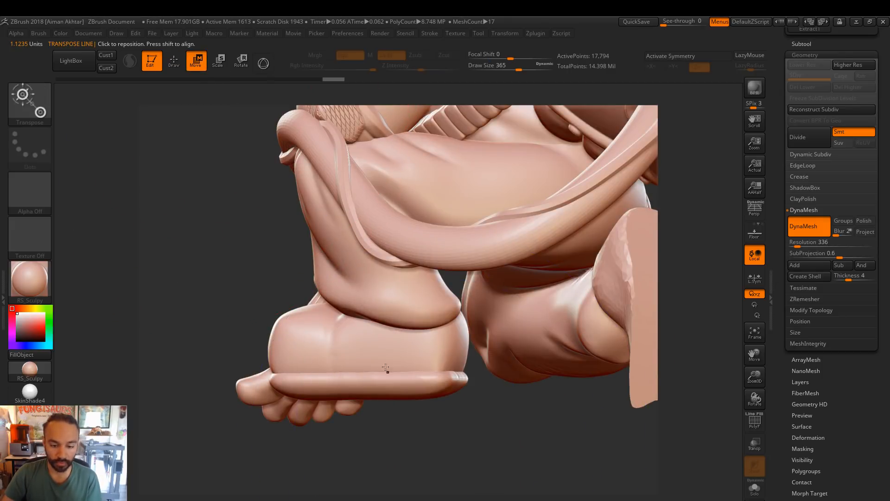
mouse_move(404, 393)
left_mouse_down("shift")
mouse_move(394, 259)
mouse_move(395, 283)
left_mouse_up("shift")
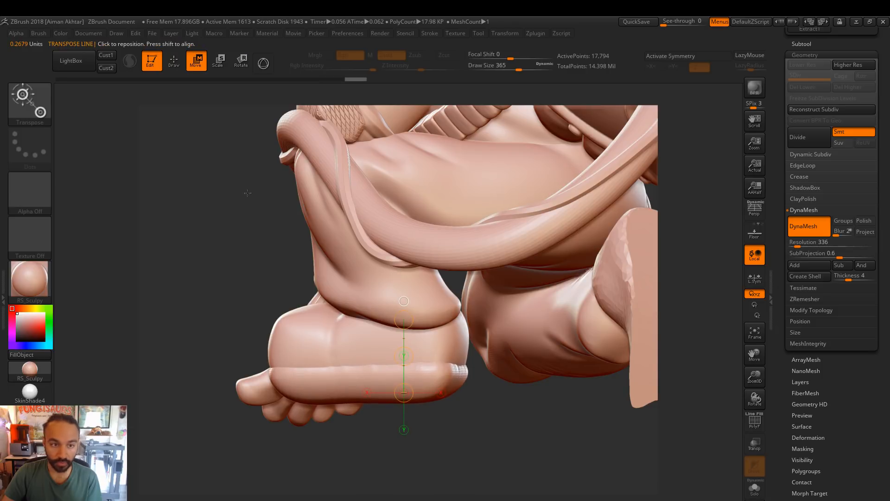
Cut the sole's bottom flat with ClipCurve
key("q")
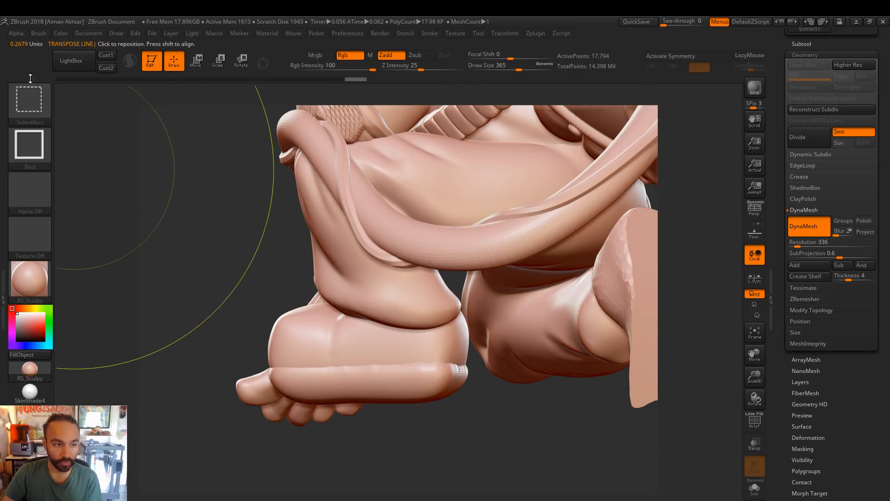
left_click(38, 108, "ctrl+shift")
left_click(103, 116)
left_click_drag(569, 457, 182, 386)
left_click_drag(388, 403, 388, 404, "ctrl+shift")
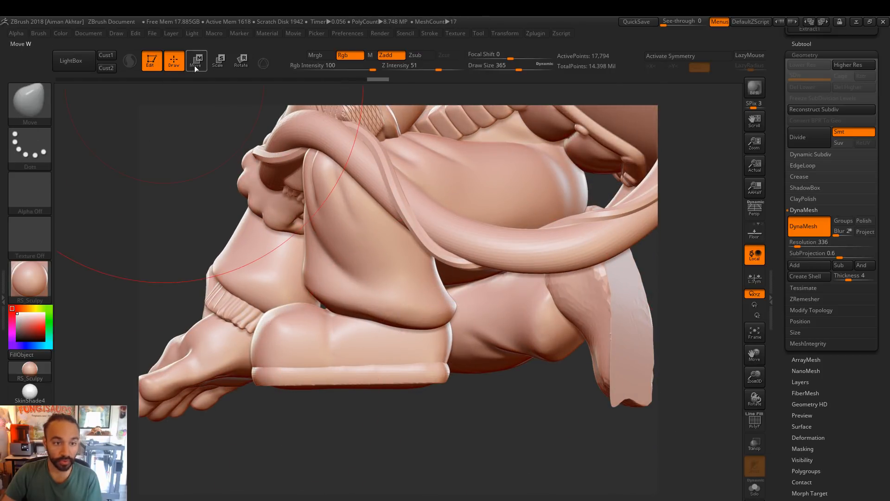
Stretch the slab down, nudge it lower and trim it along a straight line
key("w")
left_click_drag(359, 369, 356, 300, "shift")
key("q")
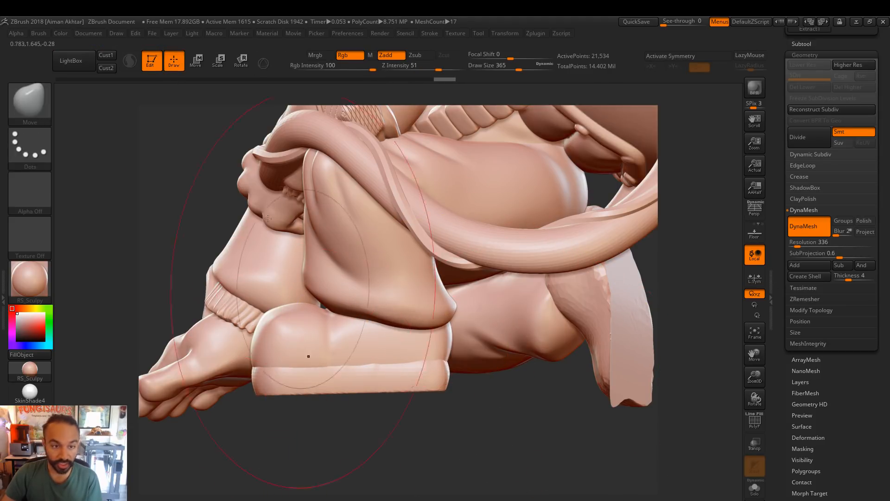
key("w")
mouse_move(359, 346)
left_mouse_down()
mouse_move(359, 356)
mouse_move(359, 348)
left_mouse_up()
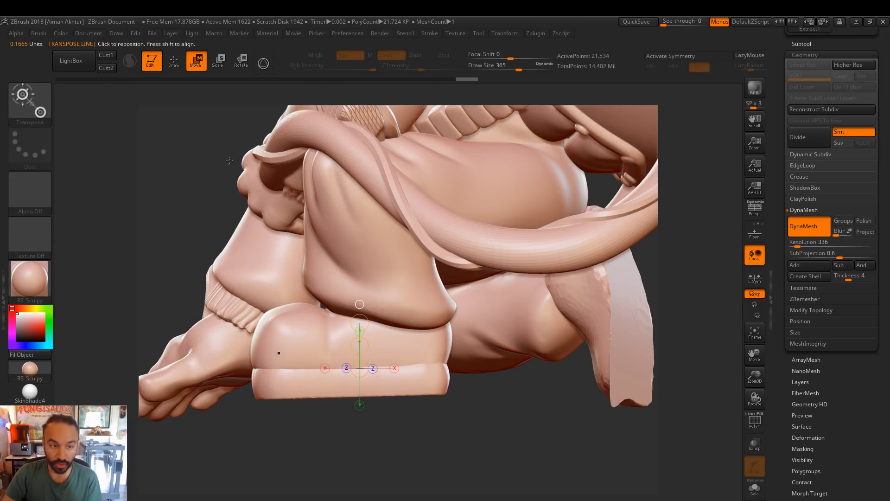
left_click(169, 68)
left_click_drag(244, 374, 503, 373, "ctrl+shift")
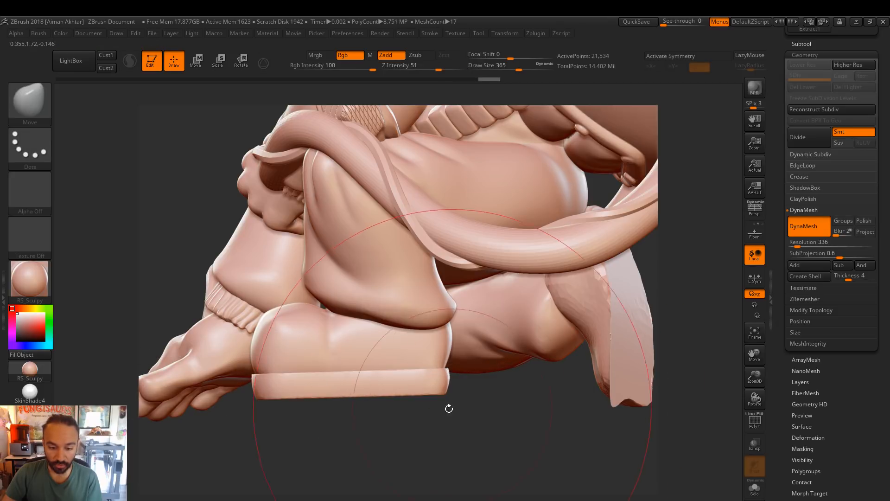
Smooth the base slab's edge and inspect the boot from the side
key("shift")
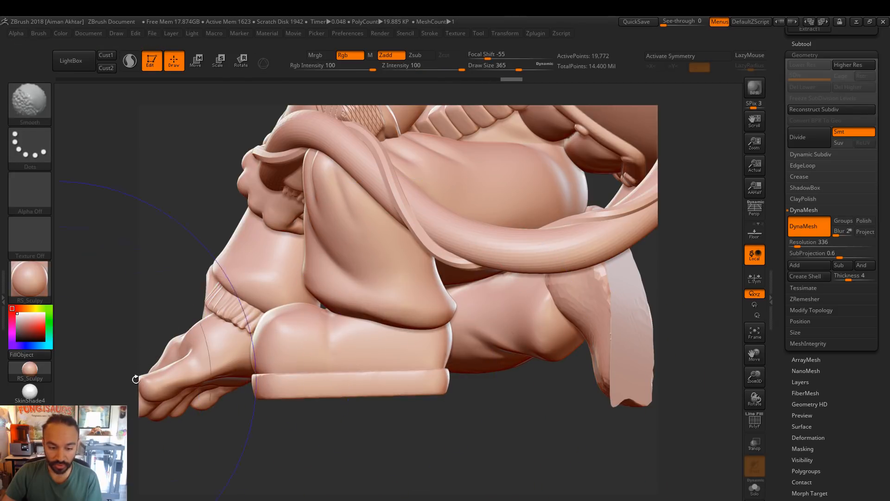
left_click_drag(322, 385, 362, 386, "shift")
left_click_drag(371, 459, 515, 462)
key("shift")
mouse_move(349, 430)
left_mouse_down()
mouse_move(420, 404)
mouse_move(397, 399)
left_mouse_up()
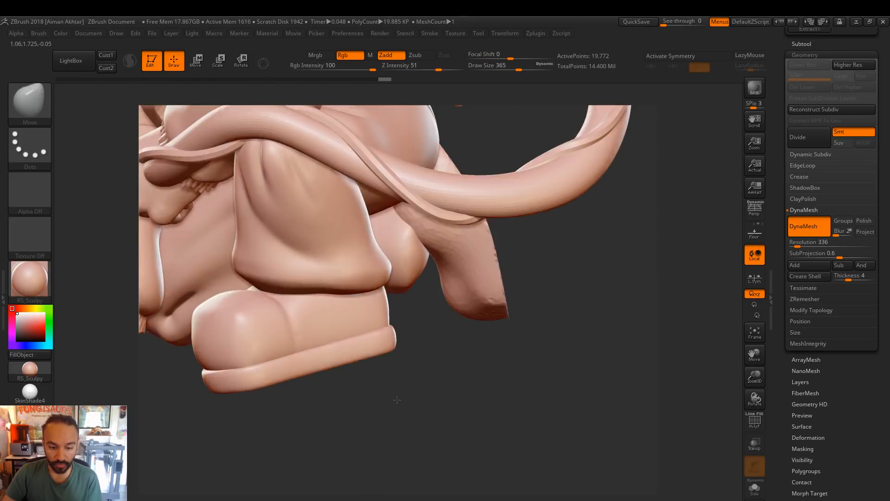
left_click(809, 438)
left_click_drag(354, 358, 330, 364)
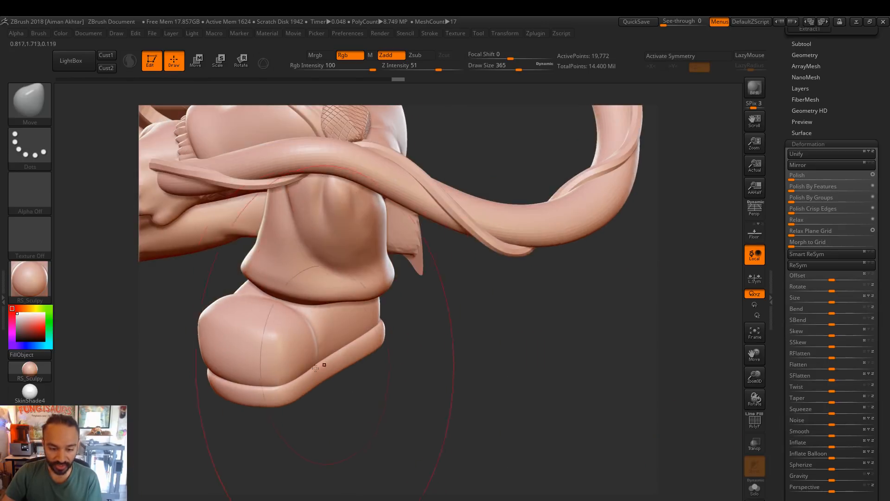
Inflate the boot and sole to 5, DynaMesh them, and bring up Logan Statue.jpg
left_click_drag(834, 446, 843, 445)
left_click_drag(448, 409, 462, 420, "ctrl")
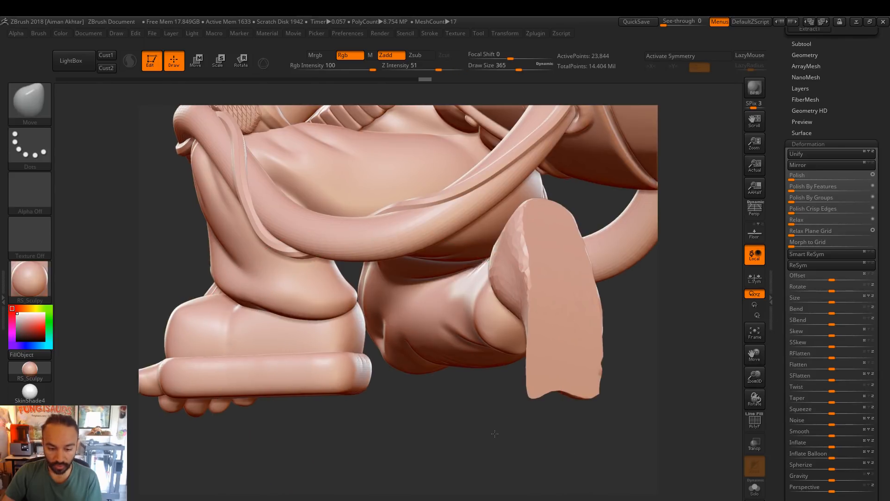
left_click_drag(364, 430, 493, 443, "alt")
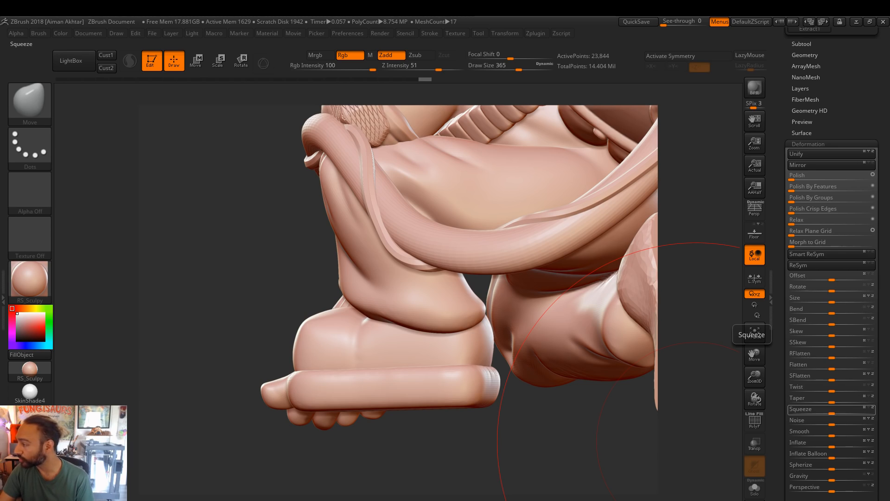
key("alt+Tab")
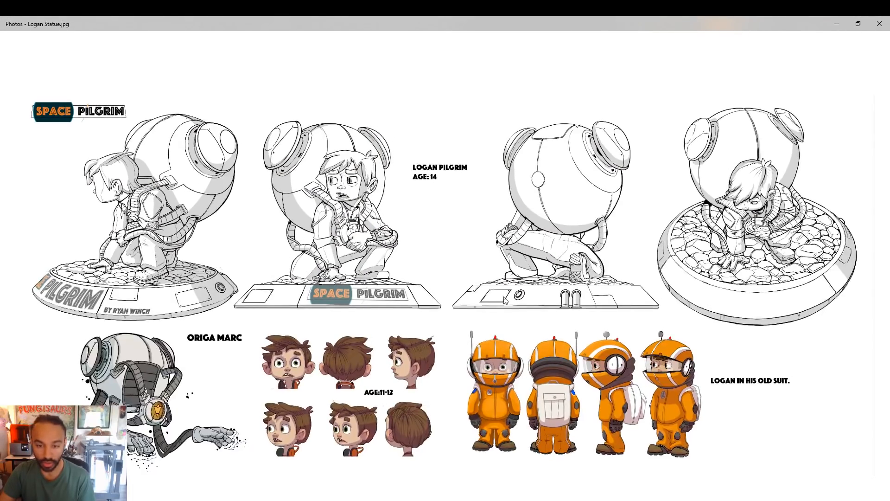
scroll(469, 299, "up", 6)
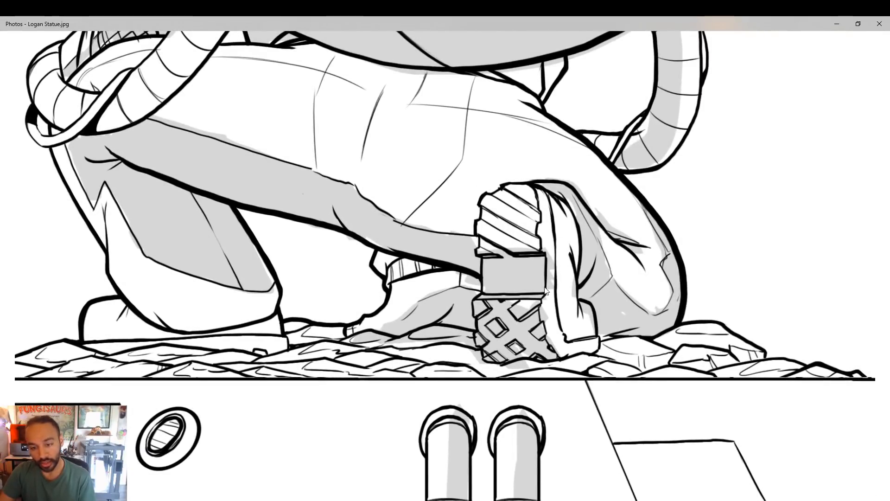
left_click_drag(555, 276, 427, 310)
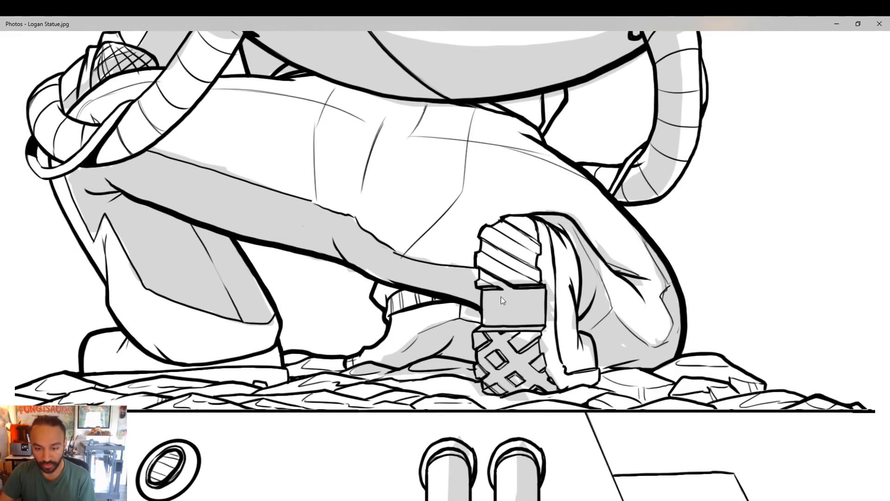
scroll(235, 284, "down", 3)
mouse_move(664, 288)
left_mouse_down()
mouse_move(471, 327)
mouse_move(521, 326)
left_mouse_up()
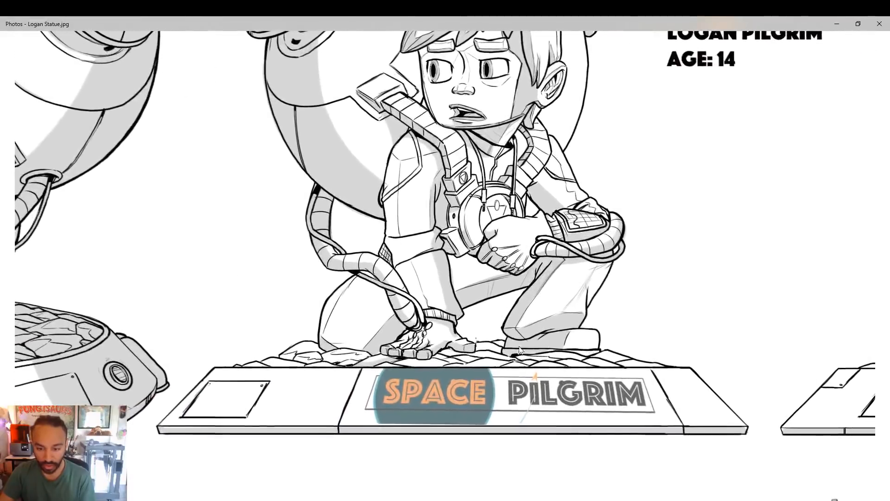
left_click_drag(447, 358, 652, 347)
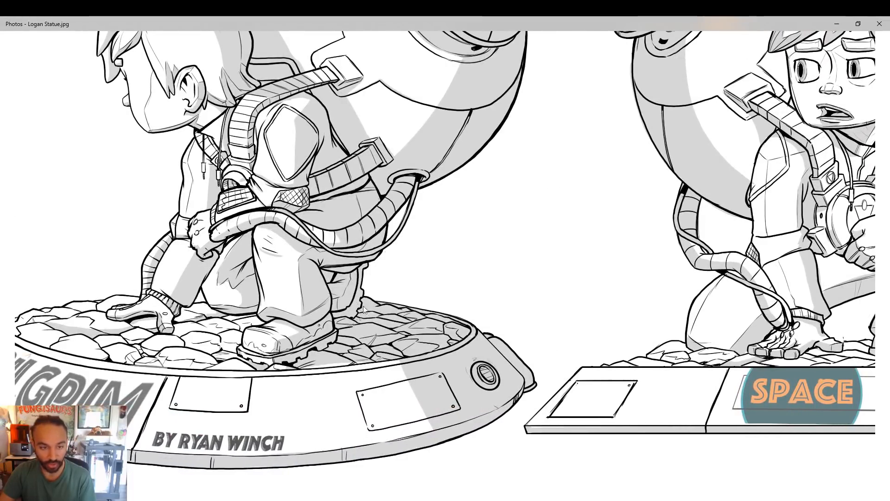
left_click_drag(363, 310, 406, 400)
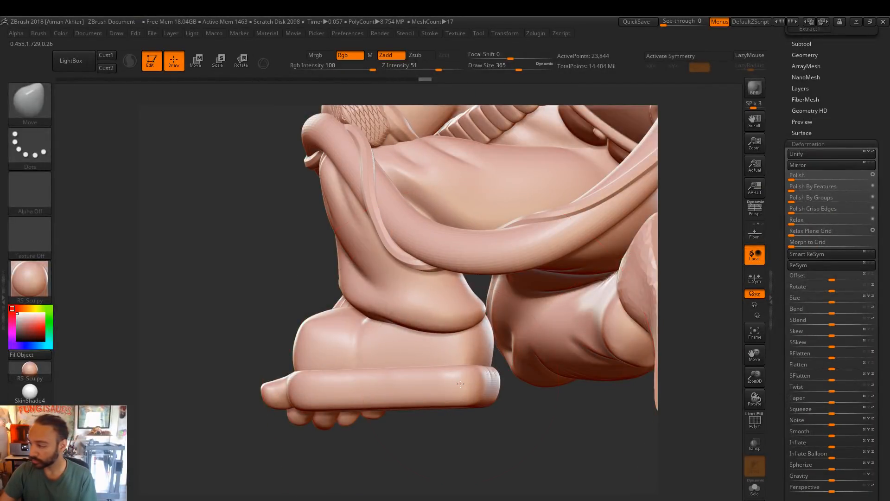
Cut a rectangular heel notch into the sole's underside with a ClipCurve
mouse_move(495, 455)
left_mouse_down()
mouse_move(520, 468)
mouse_move(408, 419)
mouse_move(421, 428)
mouse_move(405, 393)
left_mouse_up()
key("ctrl+shift")
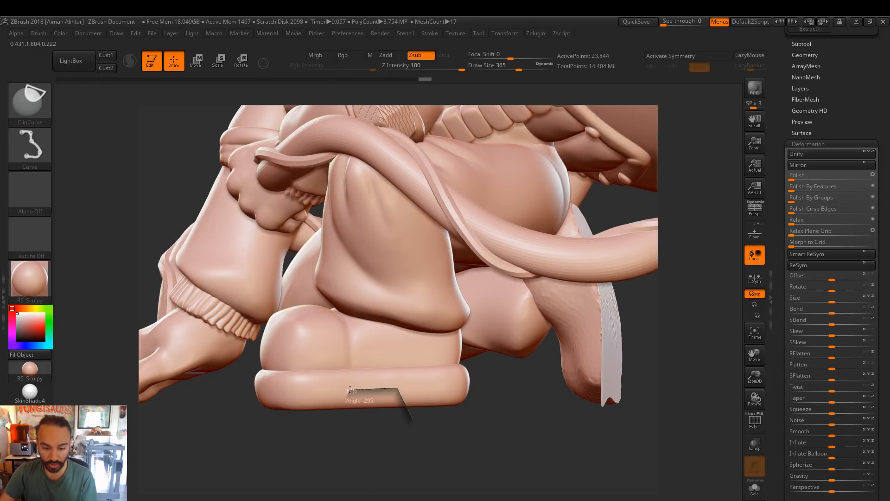
left_click_drag(345, 446, 344, 446, "ctrl+shift")
Solo the sole subtool so it shows without the rest of the figure
left_click(753, 491)
left_click_drag(584, 421, 500, 379)
key("ctrl+shift")
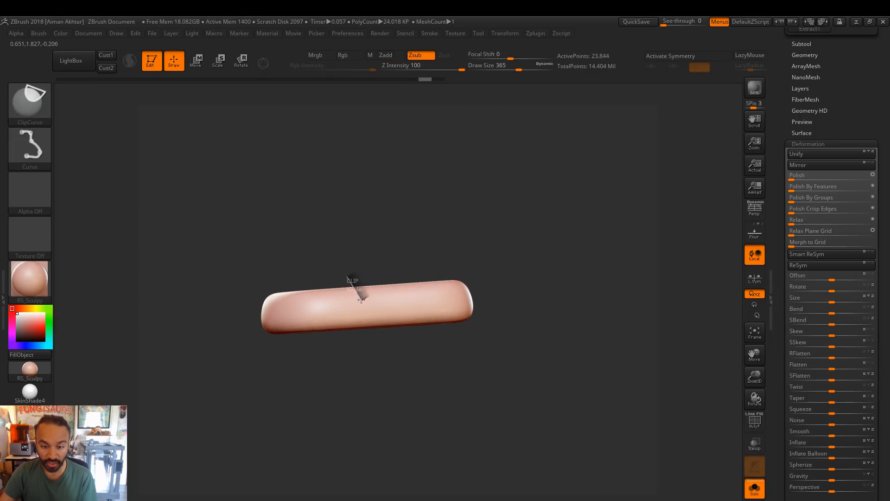
Try a clip across the sole's top, undo it, and turn the sole flat-side on
mouse_move(416, 261)
left_mouse_down("ctrl+shift")
mouse_move(479, 362)
mouse_move(501, 373)
left_mouse_up("ctrl+shift")
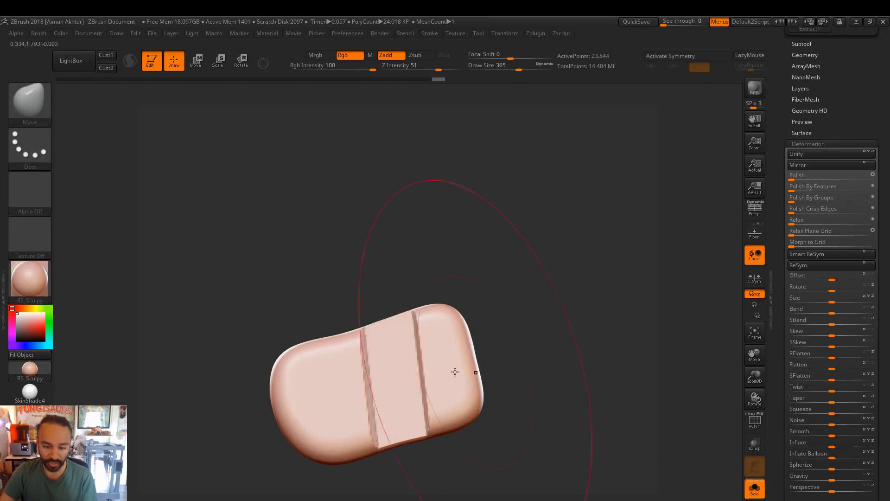
key("ctrl+z")
left_click_drag(479, 431, 495, 385, "alt")
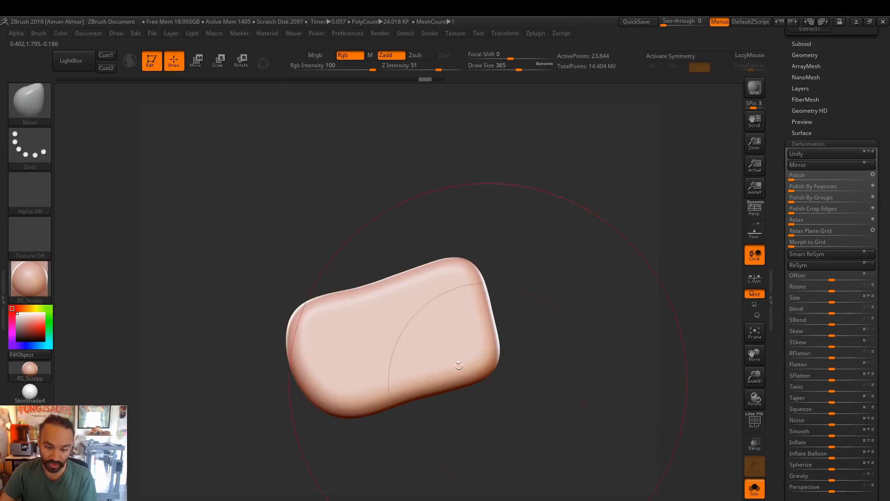
mouse_move(467, 343)
left_mouse_down()
mouse_move(585, 334)
mouse_move(597, 478)
mouse_move(501, 335)
left_mouse_up()
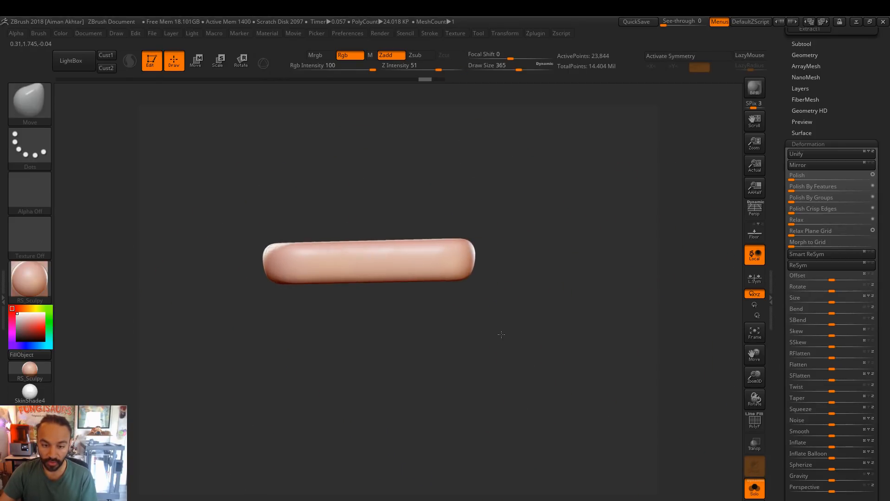
Cut two ClipCurve notches into the sole's lower edge
key("ctrl+shift")
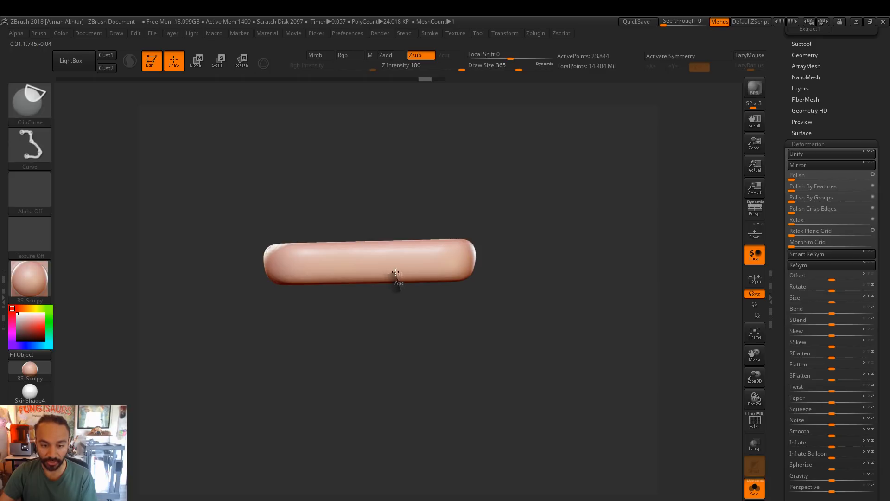
left_click_drag(334, 300, 334, 300, "ctrl+shift")
mouse_move(445, 350)
left_mouse_down()
mouse_move(461, 215)
mouse_move(453, 328)
mouse_move(458, 275)
left_mouse_up()
key("ctrl")
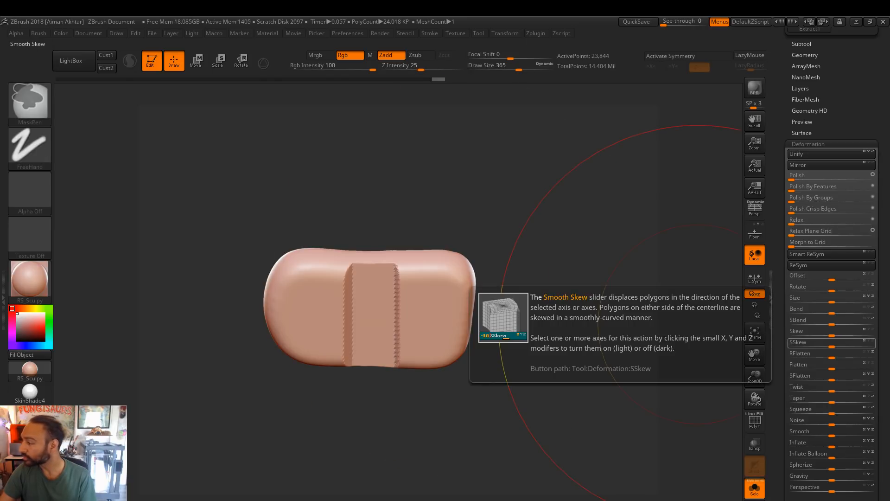
mouse_move(575, 364)
left_mouse_down()
mouse_move(578, 417)
mouse_move(570, 356)
mouse_move(590, 360)
mouse_move(585, 367)
left_mouse_up()
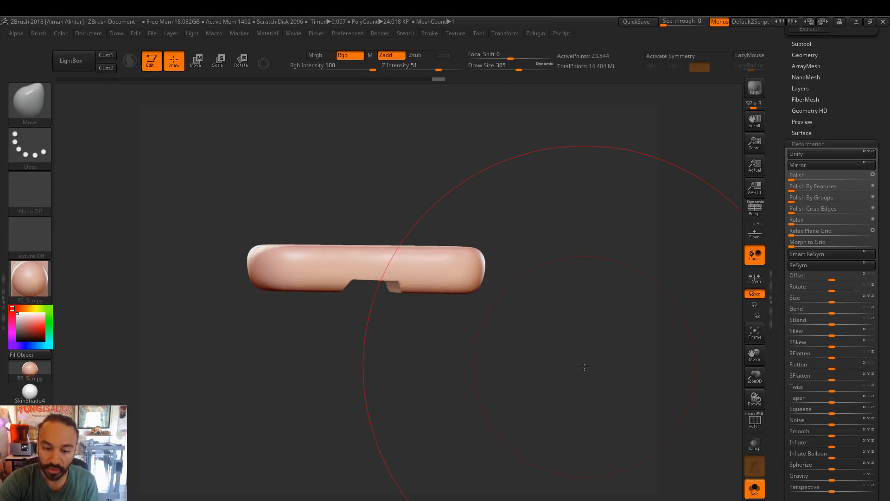
mouse_move(438, 311)
left_mouse_down("ctrl+shift")
mouse_move(427, 287)
mouse_move(422, 315)
left_mouse_up("ctrl+shift")
mouse_move(480, 332)
left_mouse_down()
mouse_move(471, 218)
mouse_move(488, 219)
mouse_move(501, 241)
mouse_move(508, 331)
mouse_move(505, 263)
mouse_move(496, 272)
left_mouse_up()
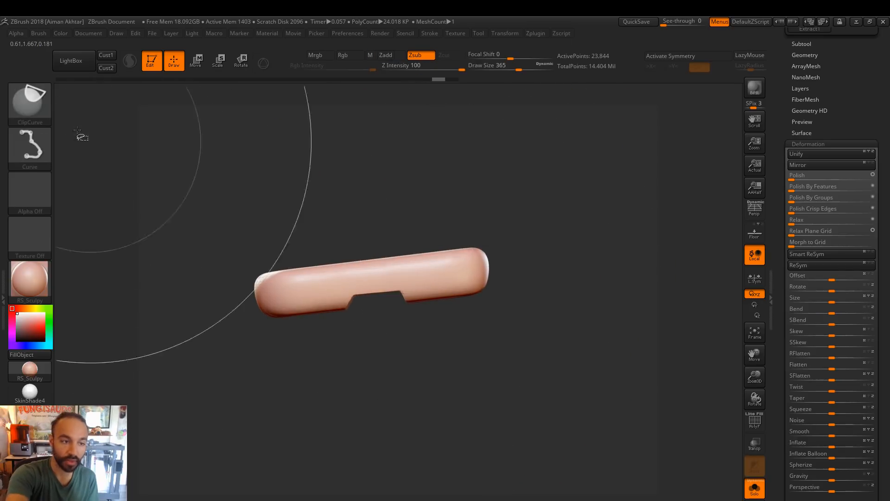
Use SelectRect at brush size 177 to hide and reshow parts of the sole
left_click(37, 106, "ctrl+shift")
left_click(189, 112)
left_click_drag(187, 253, 364, 322, "ctrl+shift")
left_click(509, 272, "ctrl+shift")
left_click_drag(209, 249, 373, 338, "ctrl+shift")
mouse_move(478, 319)
left_mouse_down()
mouse_move(515, 272)
mouse_move(464, 259)
mouse_move(421, 269)
left_mouse_up()
key("s")
mouse_move(482, 283)
left_mouse_down()
mouse_move(497, 299)
mouse_move(342, 357)
mouse_move(492, 279)
left_mouse_up()
left_click_drag(417, 288, 436, 313, "ctrl+shift")
left_click(429, 269, "ctrl+shift")
Switch back to ClipCurve, clip the sole along a curve, then undo that clip
left_click(29, 100, "ctrl+shift")
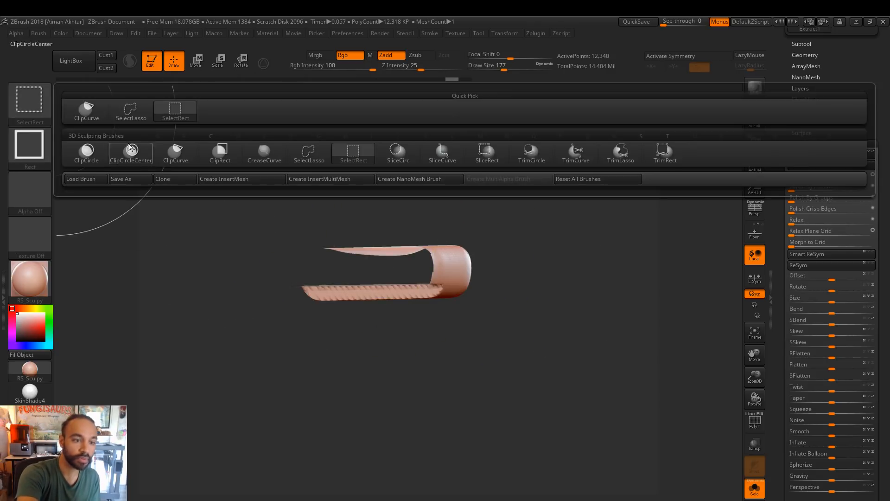
left_click(88, 116)
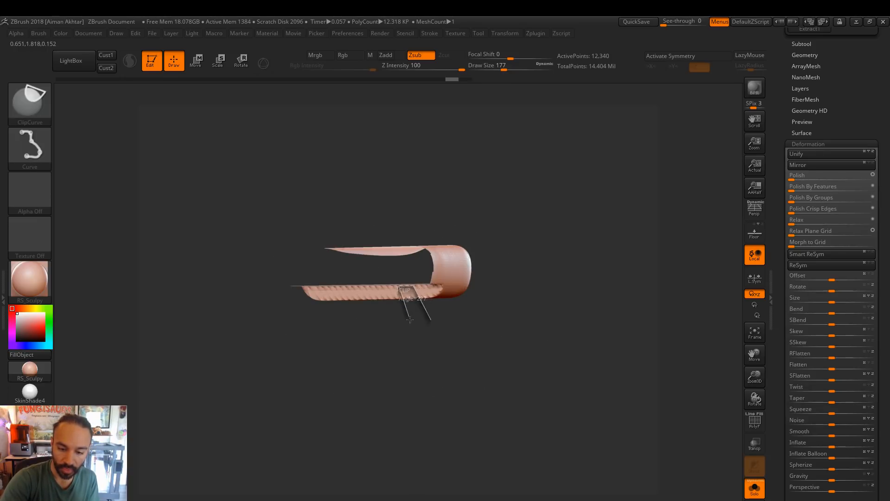
left_click_drag(409, 330, 409, 330, "ctrl+shift")
left_click_drag(521, 294, 507, 195)
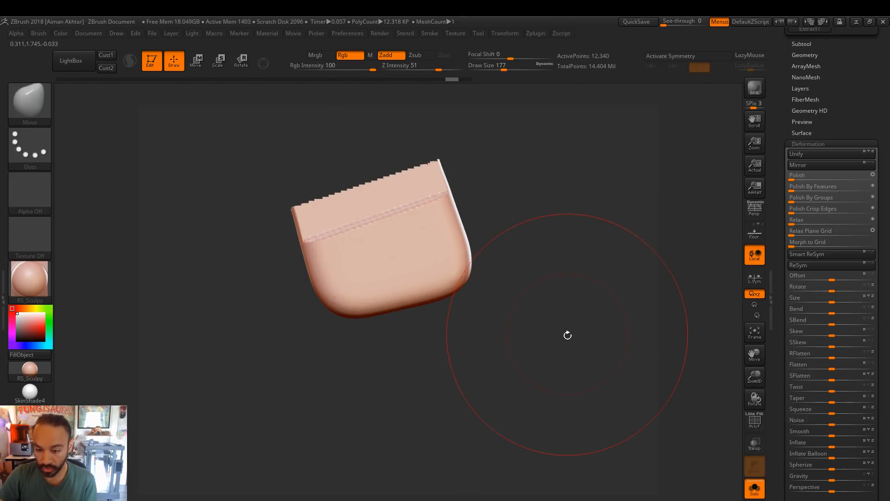
key("ctrl+z")
Divide the sole twice in Geometry, delete lower levels, and subdivide again
scroll(847, 163, "up", 4)
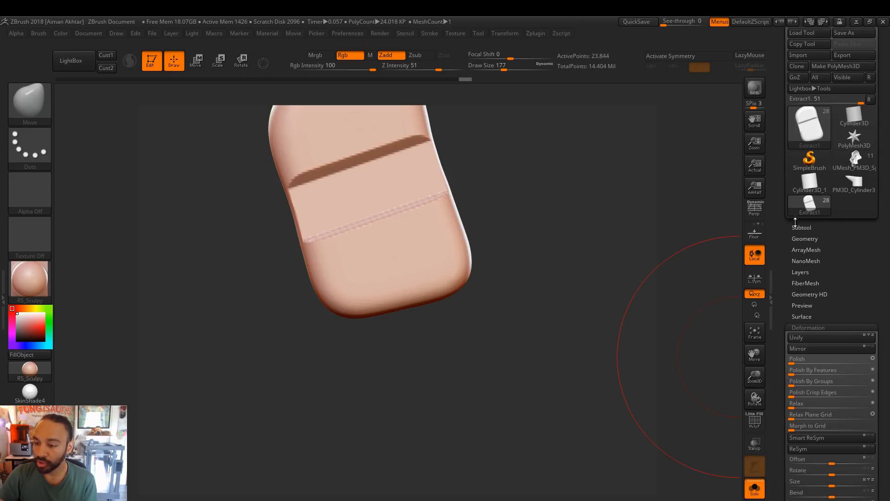
left_click(804, 239)
left_click(803, 325)
left_click(804, 325)
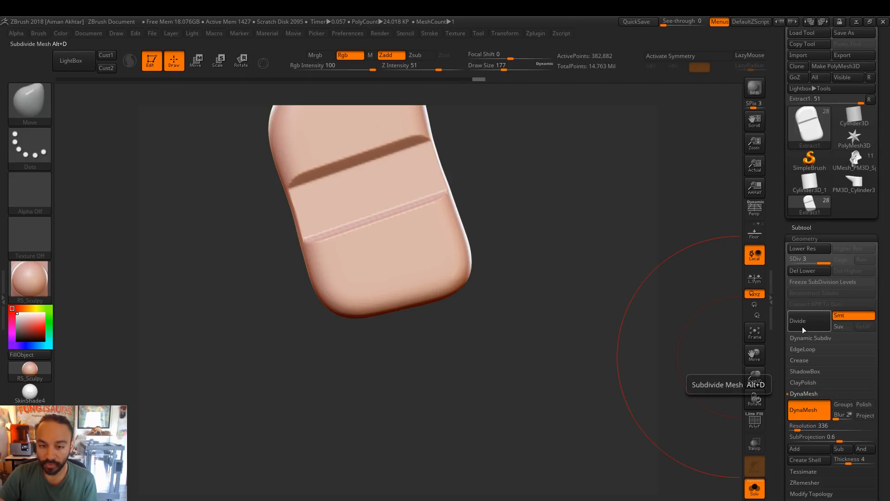
left_click(809, 270)
key("ctrl+d")
Adjust the brush size through 234, 140 and 197, settling on 154
key("s")
left_click_drag(438, 245, 443, 247)
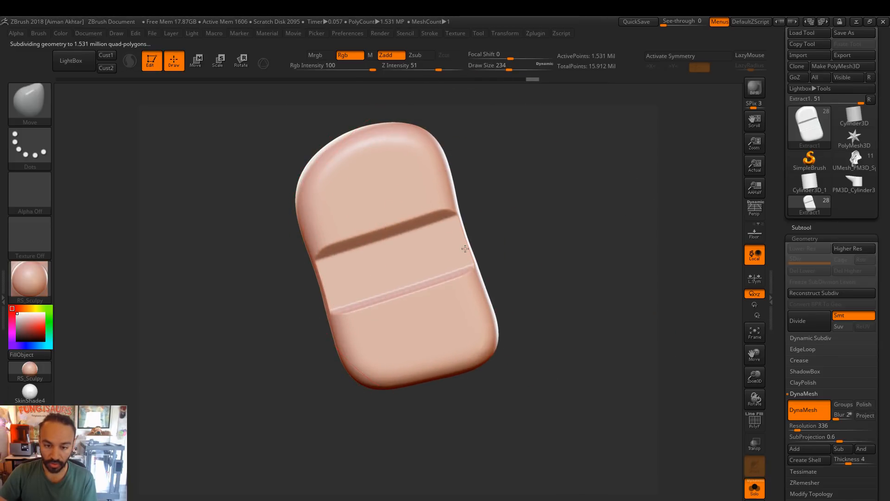
key("s")
left_click(459, 374)
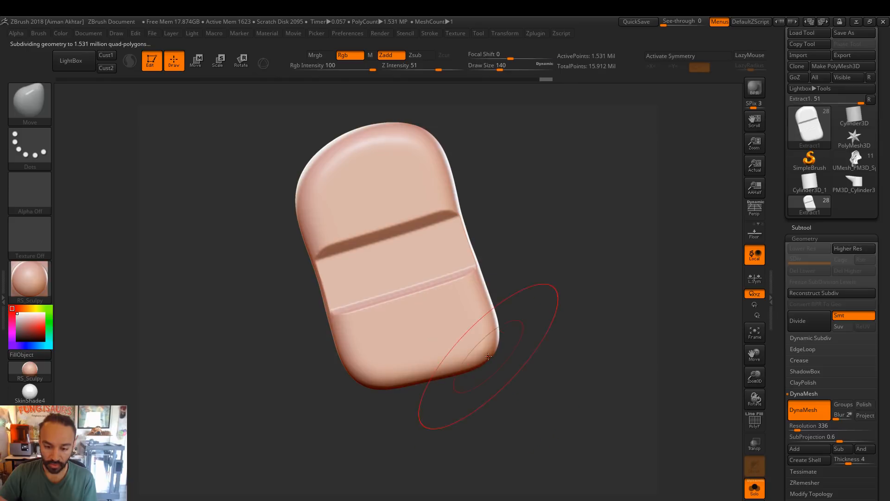
key("s")
left_click_drag(421, 373, 427, 374)
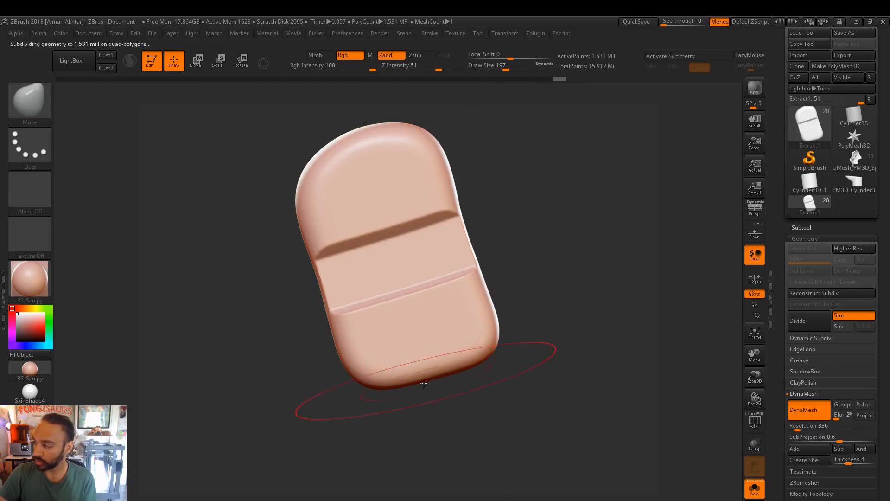
key("s")
left_click(435, 379)
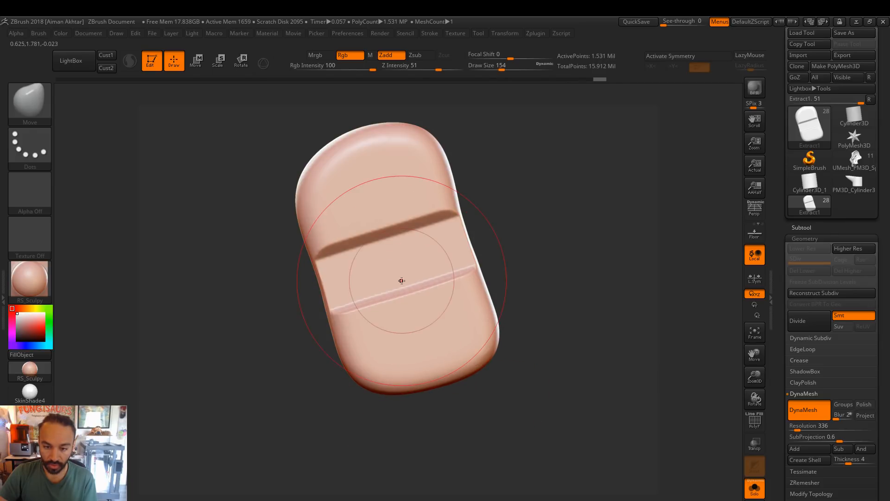
key("shift")
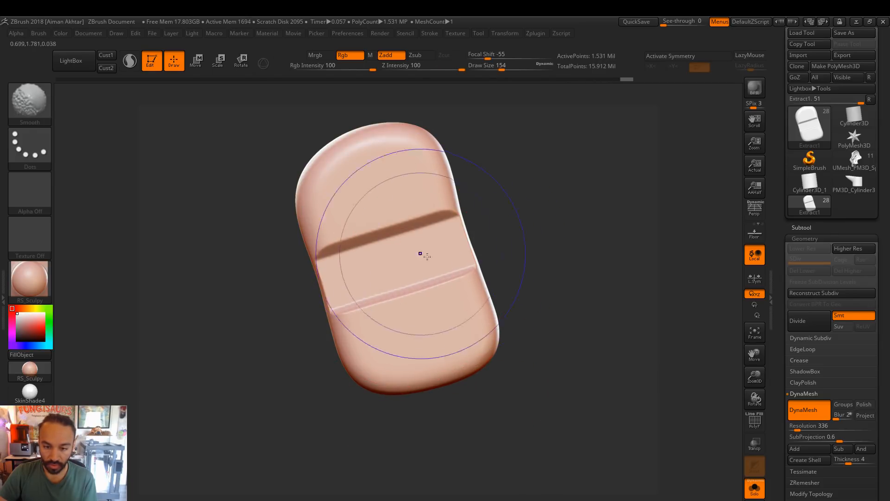
key("ctrl")
key("shift")
key("ctrl")
Remesh the sole at DynaMesh resolution 528 and shrink the brush to 54
left_click(804, 423)
key("Return")
key("ctrl")
left_click_drag(483, 265, 485, 268, "ctrl")
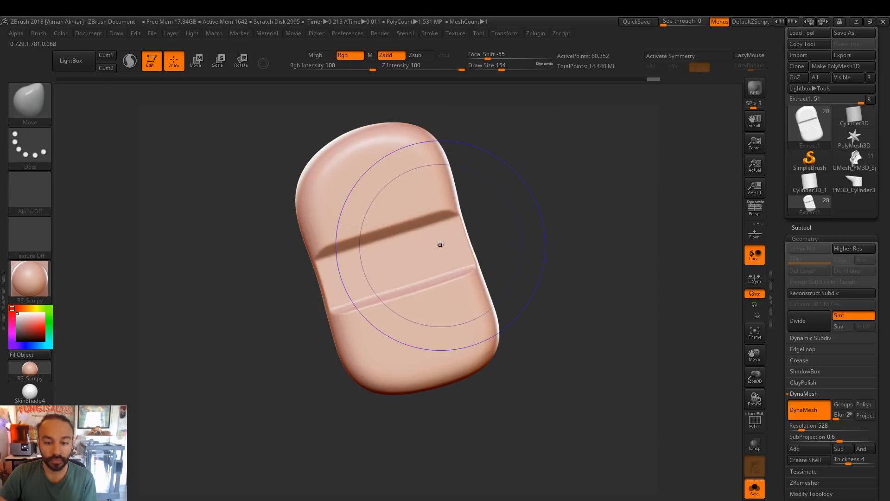
key("s")
left_click_drag(407, 328, 396, 328)
left_click_drag(533, 301, 579, 295)
key("ctrl+shift")
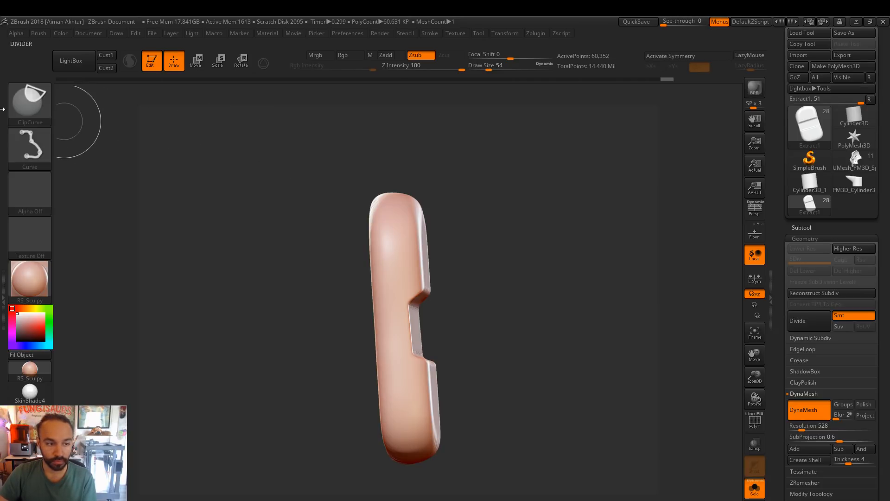
Hide the top of the sole with SelectRect and turn the sole to a side view
left_click(46, 114)
left_click(175, 111)
mouse_move(285, 127)
left_mouse_down("ctrl+shift")
mouse_move(501, 272)
mouse_move(508, 321)
left_mouse_up("ctrl+shift")
left_click(23, 100)
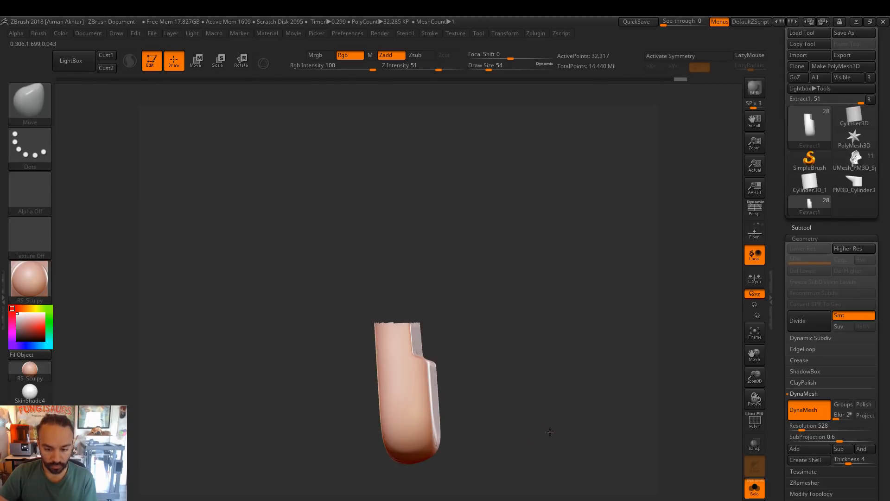
mouse_move(530, 437)
left_mouse_down()
mouse_move(533, 471)
mouse_move(515, 445)
left_mouse_up()
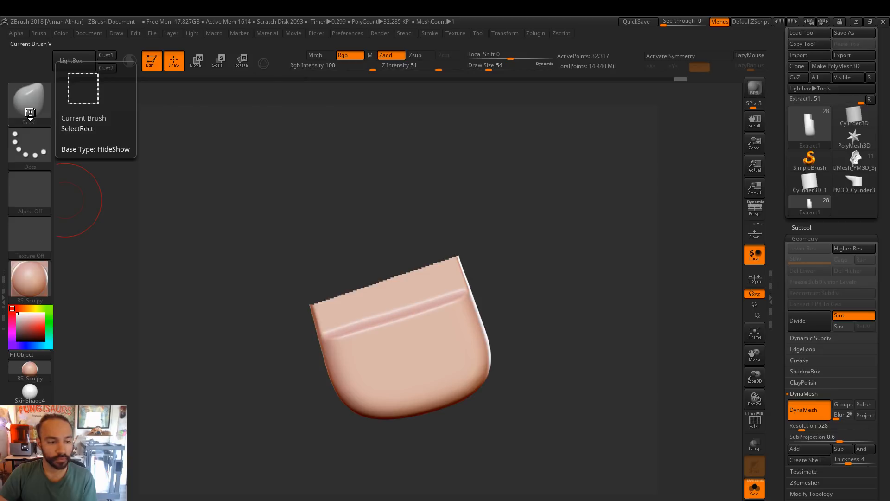
left_click(31, 113)
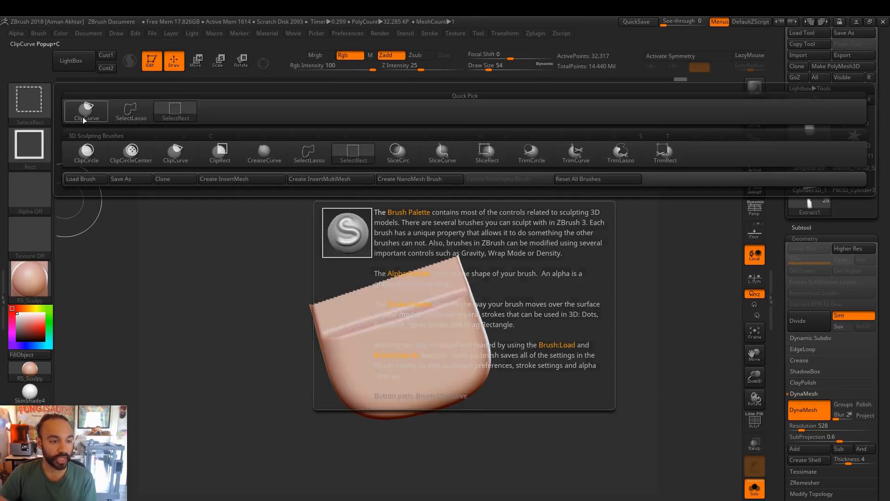
mouse_move(513, 357)
left_mouse_down()
mouse_move(529, 413)
mouse_move(544, 433)
mouse_move(555, 427)
left_mouse_up()
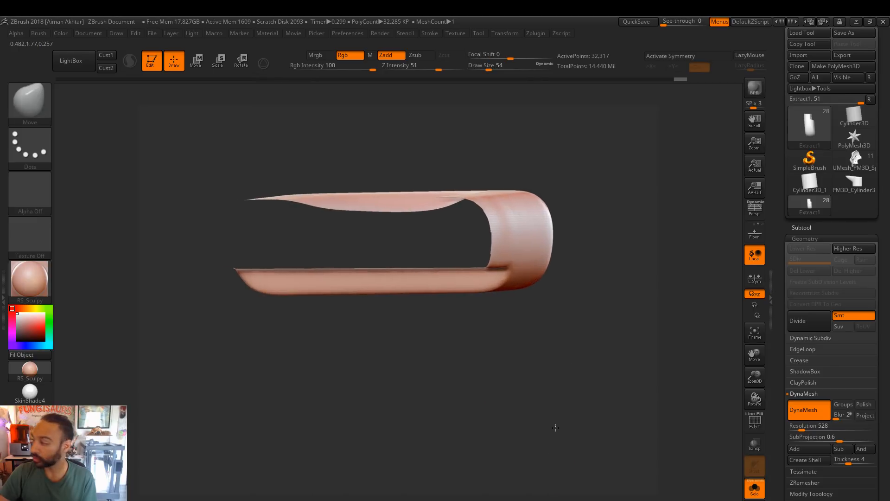
Set the brush Draw Size to 14
key("s")
left_click_drag(432, 338, 423, 338)
left_click_drag(452, 364, 473, 378, "alt")
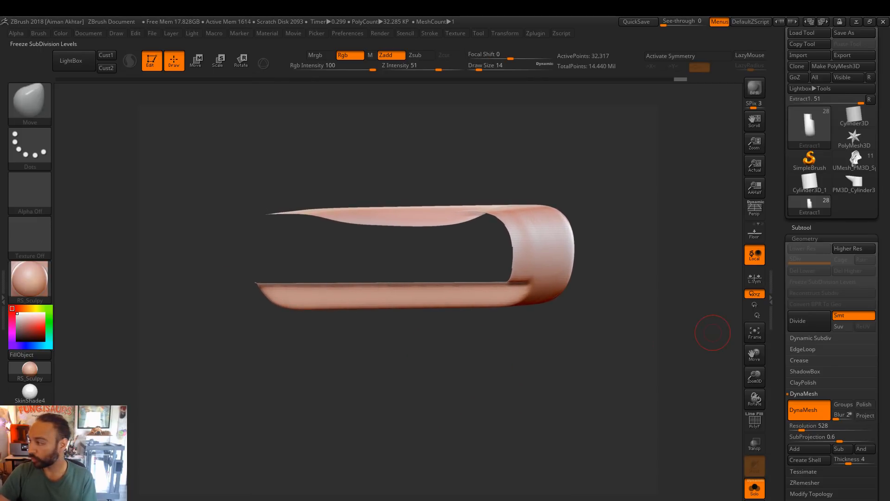
Show Logan Statue.jpg full screen in Photos, zoomed onto the statues
key("alt+Tab")
double_click(648, 64)
double_click(49, 216)
left_click_drag(784, 362, 493, 342)
scroll(404, 254, "up", 5)
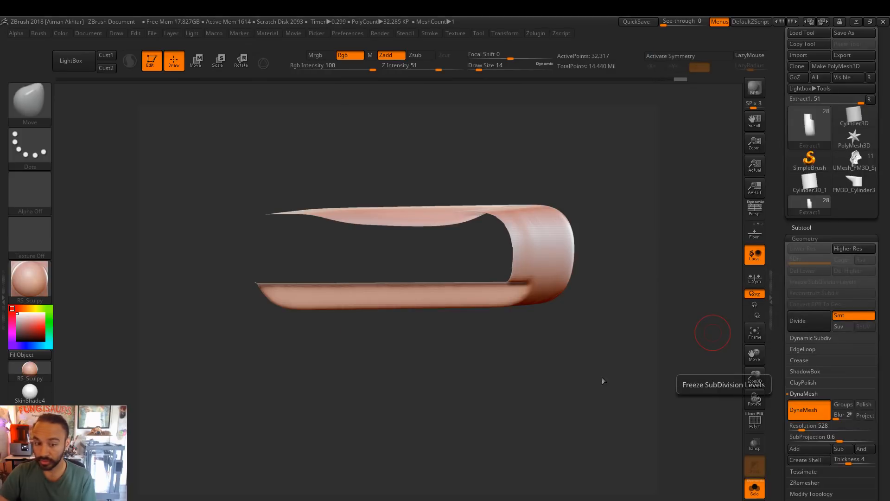
Back in ZBrush, rotate the partly hidden sole back into view
left_click_drag(603, 381, 578, 382)
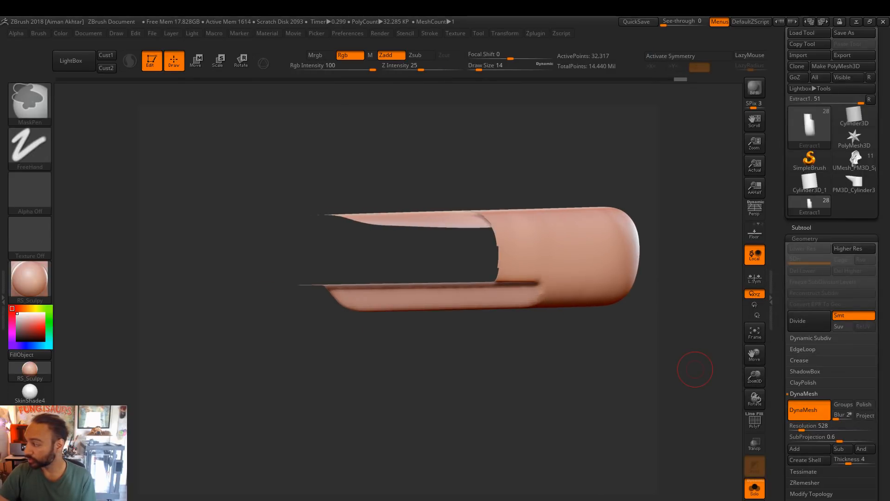
Cut a first ClipCurve notch into the sole's lower edge and zoom in on its side
key("ctrl")
left_click_drag(608, 399, 518, 362)
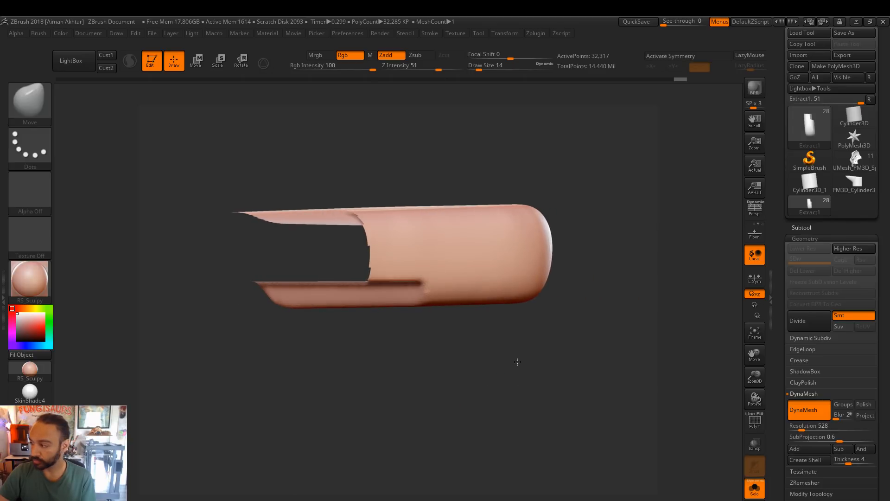
key("ctrl+shift")
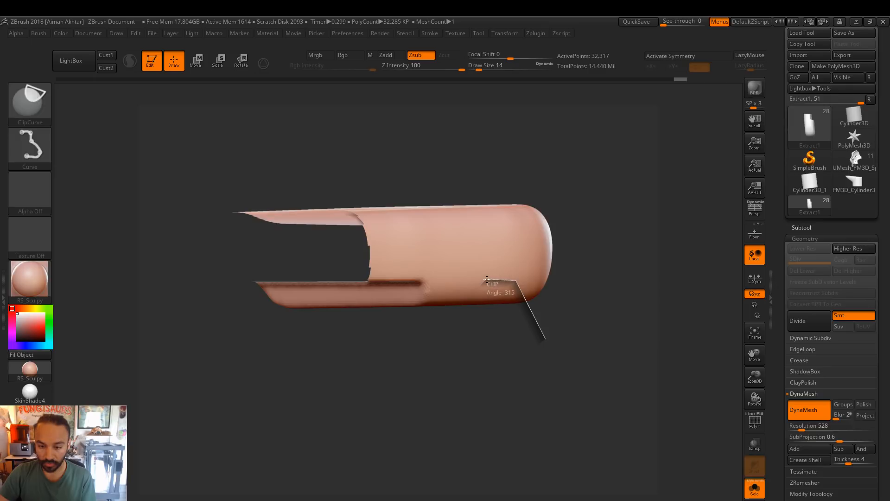
left_click_drag(496, 348, 496, 348)
mouse_move(586, 392)
left_mouse_down()
mouse_move(585, 320)
mouse_move(541, 299)
mouse_move(556, 269)
left_mouse_up()
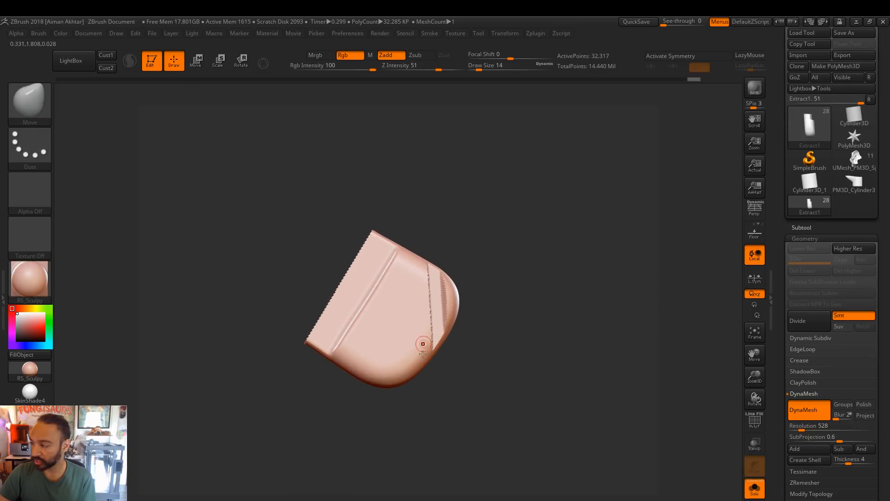
left_click_drag(470, 197, 464, 332)
mouse_move(464, 332)
left_mouse_down()
mouse_move(456, 345)
mouse_move(495, 332)
left_mouse_up()
Draw a cornered cutting curve to cut a second rectangular notch
key("ctrl")
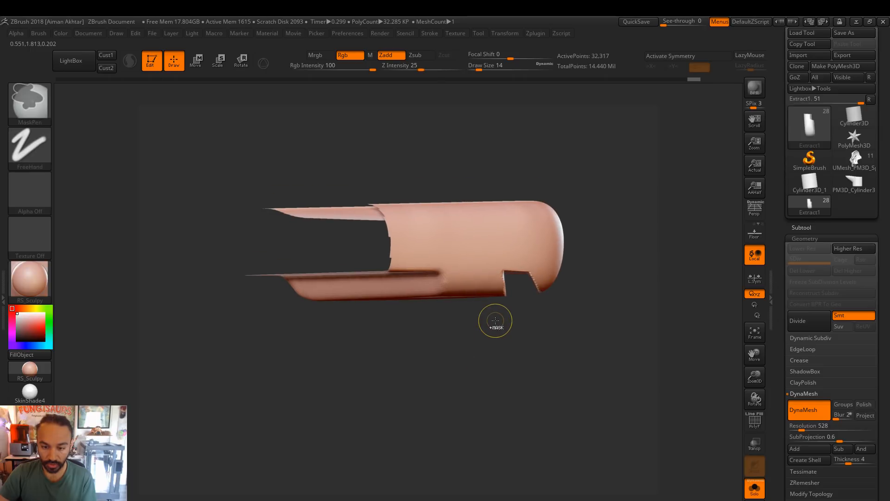
left_click_drag(494, 326, 488, 277, "ctrl+shift")
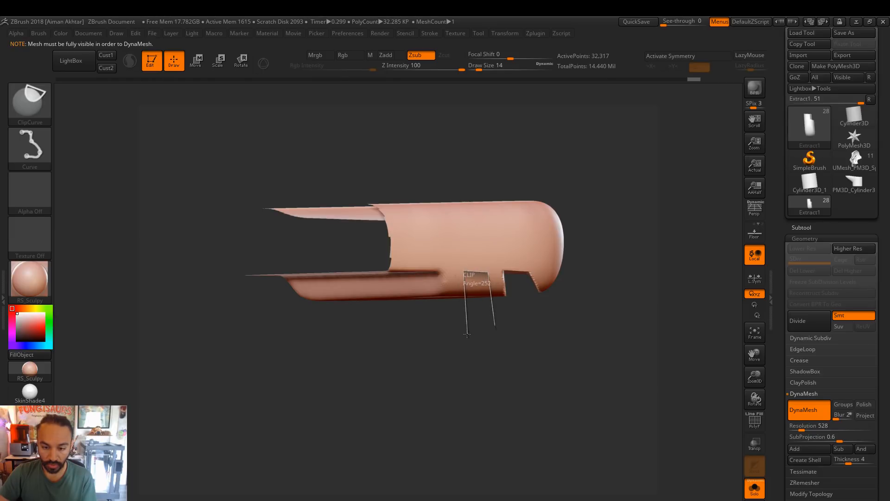
mouse_move(467, 335)
left_mouse_down("ctrl+shift")
mouse_move(488, 310)
mouse_move(481, 269)
left_mouse_up("ctrl+shift")
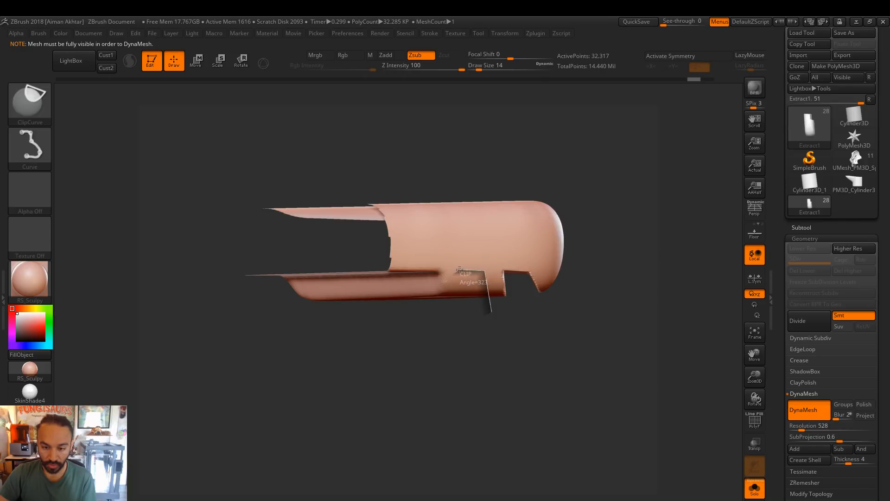
mouse_move(456, 269)
left_mouse_down("ctrl+shift")
mouse_move(456, 345)
mouse_move(450, 314)
mouse_move(457, 320)
left_mouse_up("ctrl+shift")
mouse_move(529, 352)
left_mouse_down()
mouse_move(555, 236)
mouse_move(541, 302)
mouse_move(553, 302)
mouse_move(542, 360)
mouse_move(547, 343)
mouse_move(545, 329)
mouse_move(531, 378)
mouse_move(543, 396)
mouse_move(529, 376)
mouse_move(497, 368)
mouse_move(494, 288)
left_mouse_up()
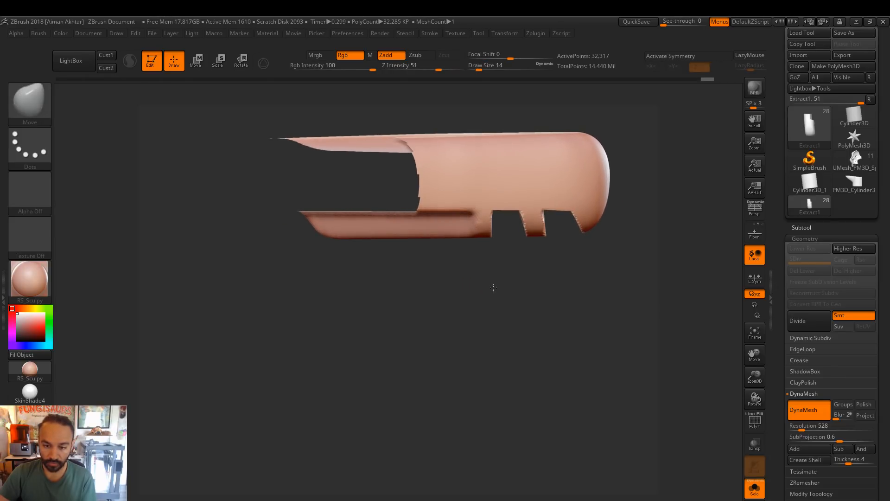
Cut two more notches along the lower edge, then view the sole edge-on
key("ctrl+shift")
left_click_drag(465, 262, 458, 213, "ctrl+shift")
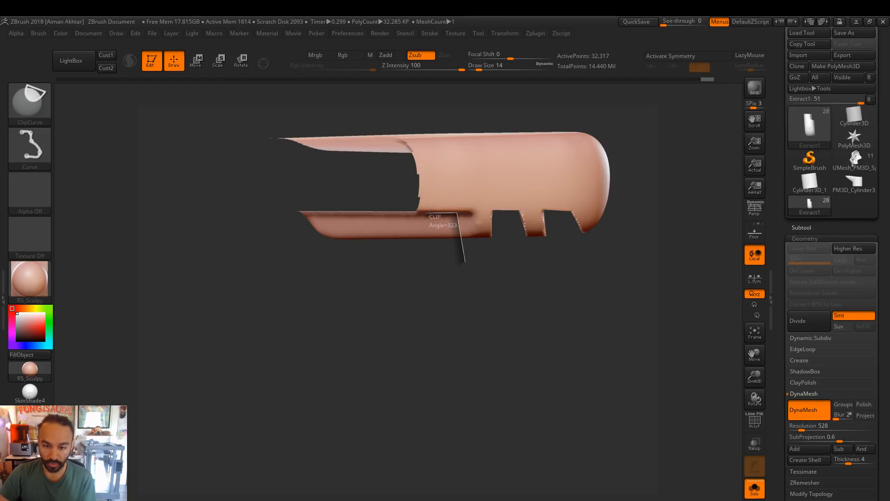
left_click_drag(427, 272, 427, 274, "ctrl+shift")
mouse_move(495, 326)
left_mouse_down()
mouse_move(516, 337)
mouse_move(514, 180)
mouse_move(544, 242)
mouse_move(563, 341)
mouse_move(558, 404)
mouse_move(524, 357)
left_mouse_up()
left_click_drag(476, 256, 463, 216)
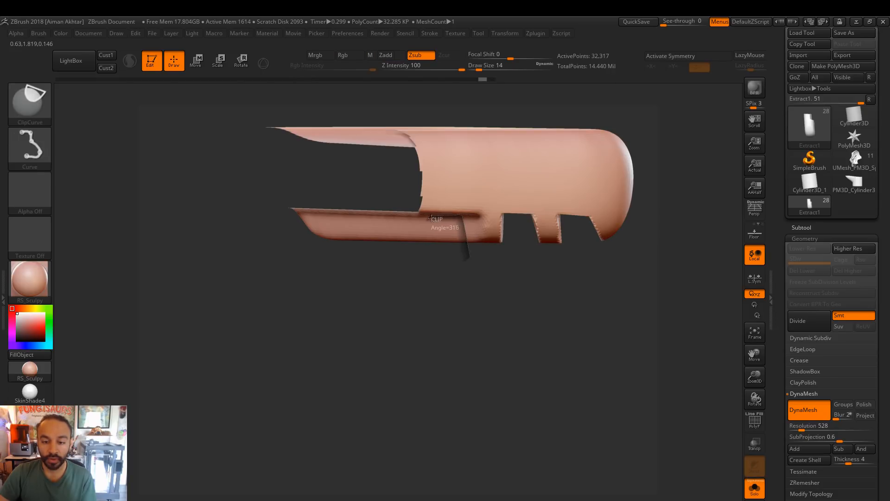
left_click_drag(430, 273, 428, 275, "ctrl+shift")
left_click_drag(559, 327, 578, 201)
left_click_drag(583, 260, 601, 395)
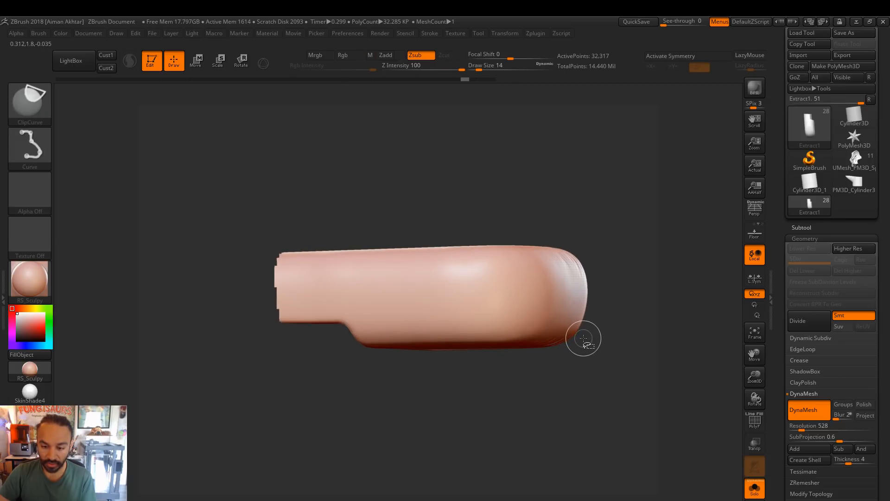
At brush size 128, clip the sole's notched lower edge off straight
key("s")
left_click_drag(584, 328, 603, 329)
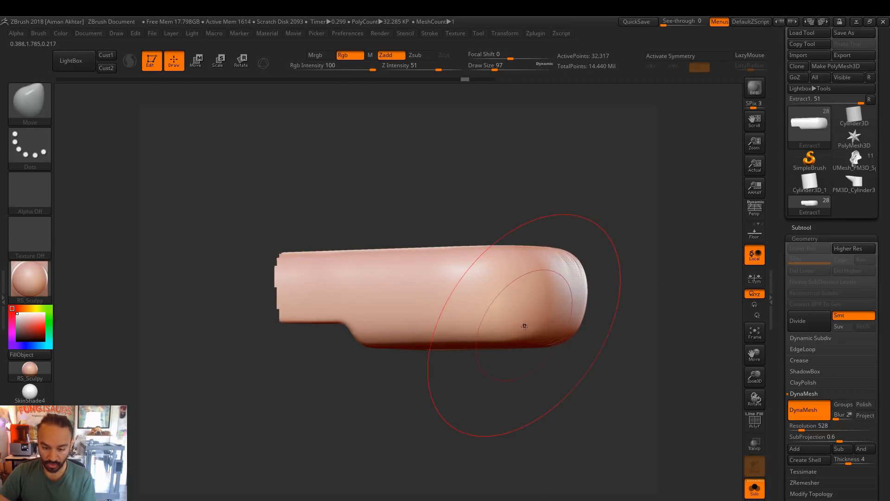
key("s")
left_click_drag(538, 332, 546, 335)
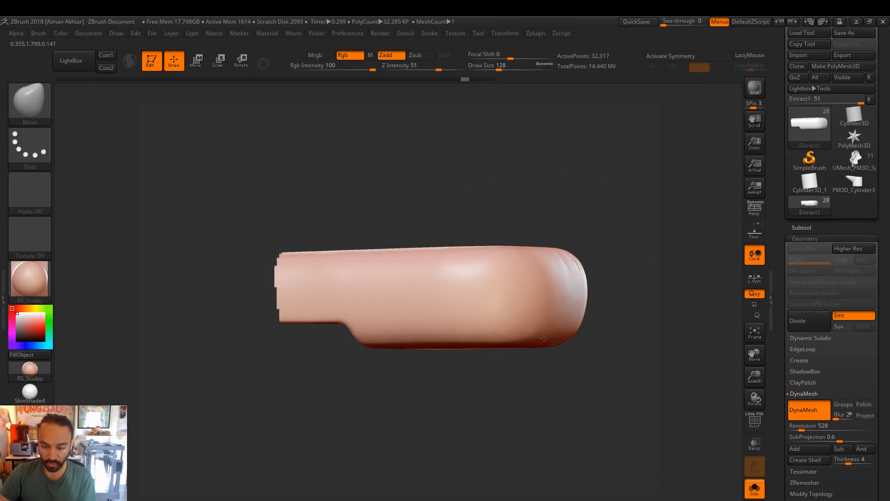
key("ctrl+shift")
left_click_drag(583, 344, 349, 345, "ctrl+shift")
mouse_move(439, 370)
left_mouse_down()
mouse_move(469, 301)
mouse_move(519, 264)
mouse_move(523, 399)
mouse_move(568, 394)
mouse_move(574, 407)
left_mouse_up()
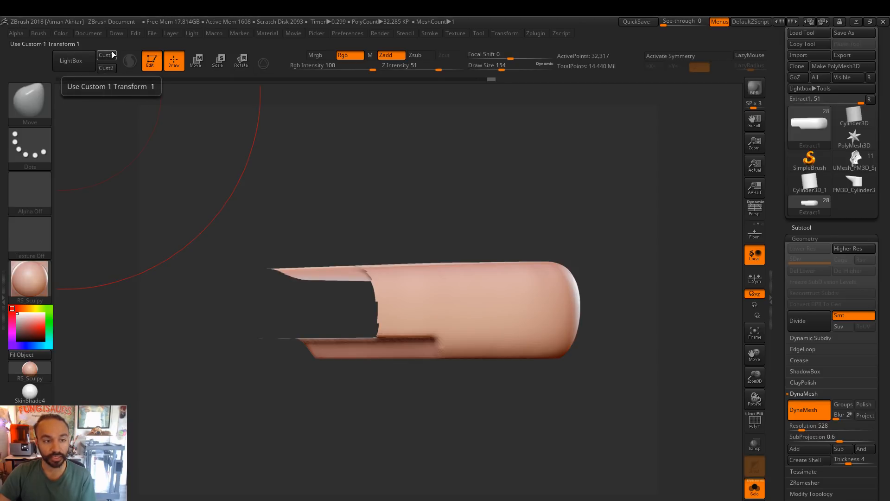
Browse the Document menu and expand its ZAppLink properties options
left_click(94, 34)
mouse_move(110, 34)
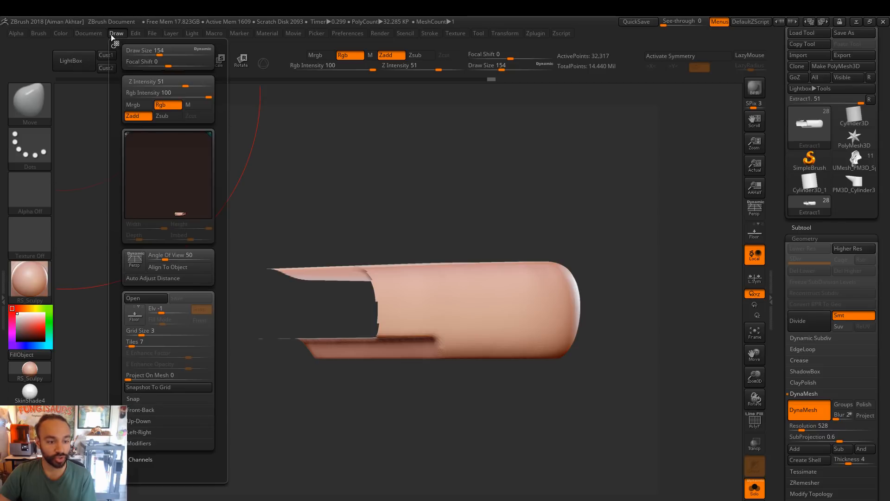
mouse_move(220, 402)
left_mouse_down()
mouse_move(207, 358)
mouse_move(209, 384)
left_mouse_up()
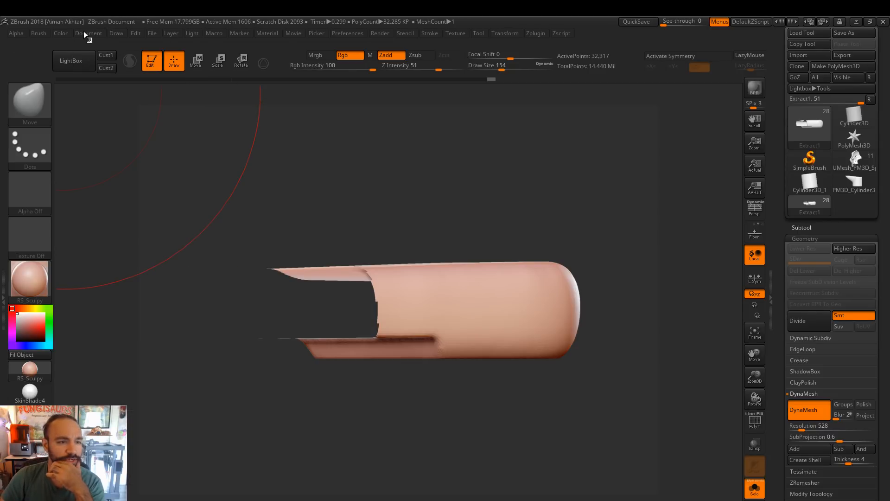
left_click(84, 32)
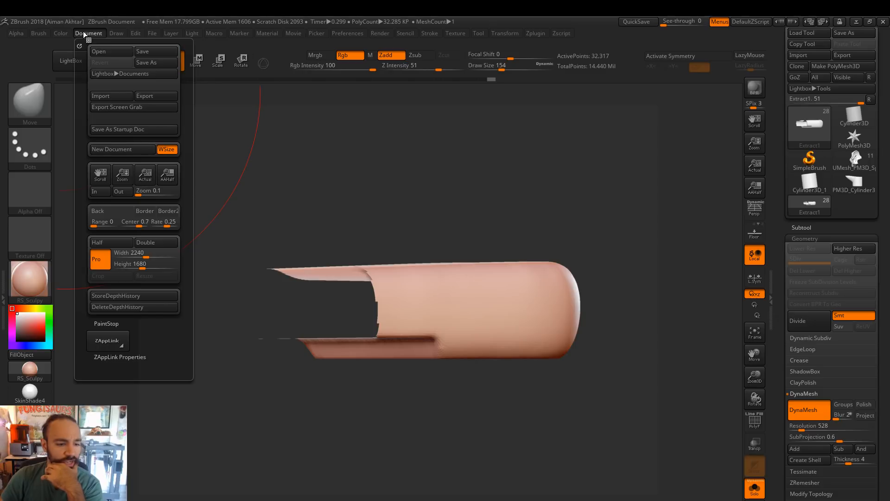
left_click(147, 357)
left_click_drag(92, 357, 93, 317)
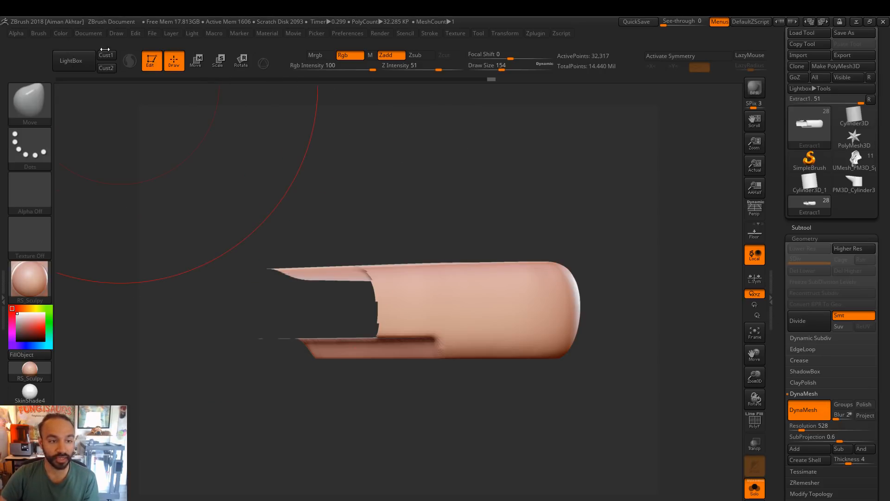
Set Draw Size to 6 and snap the sole back to the saved Cust1 view
key("s")
left_click_drag(459, 313, 418, 314)
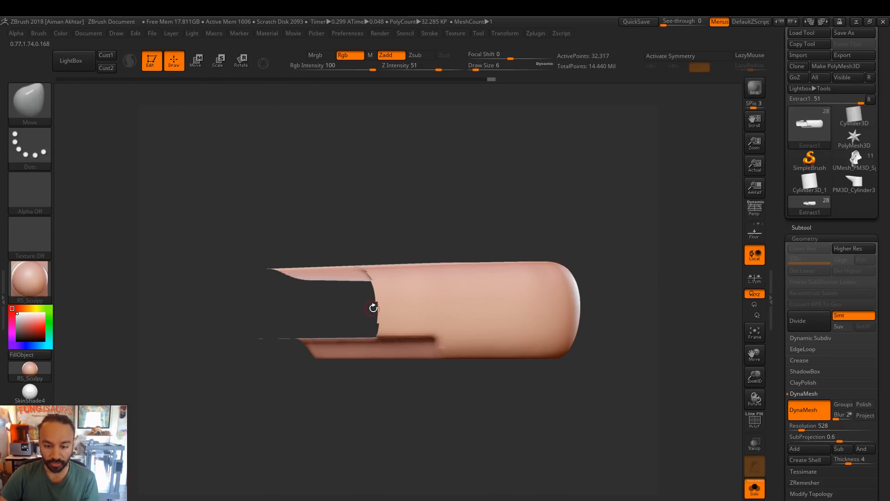
left_click_drag(427, 183, 199, 106)
left_click(106, 56)
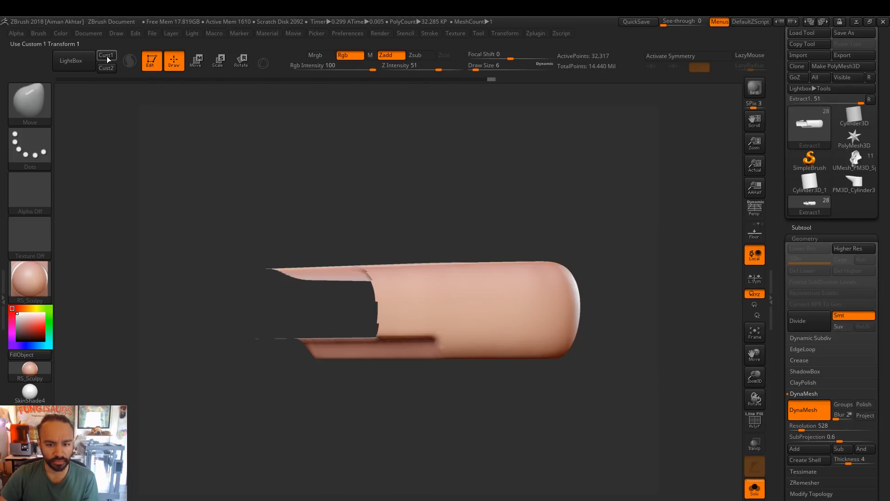
left_click_drag(402, 179, 329, 181)
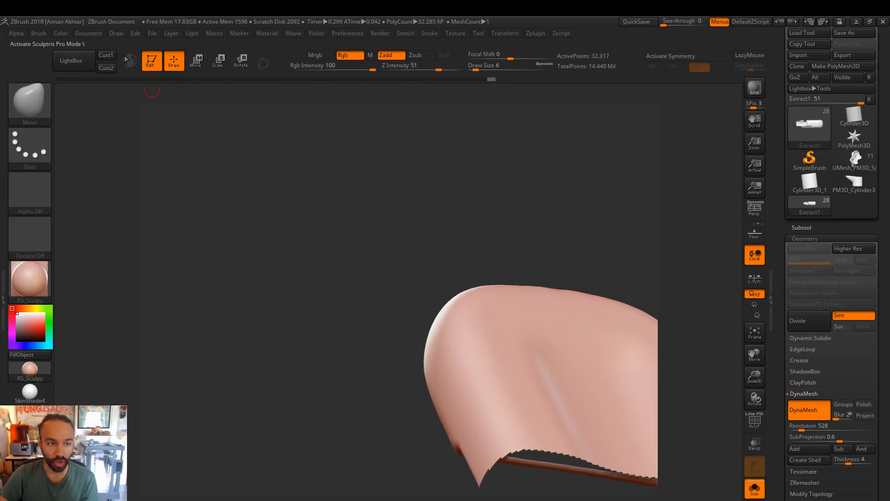
left_click(108, 56)
mouse_move(582, 380)
left_mouse_down("ctrl+shift")
mouse_move(557, 338)
mouse_move(531, 334)
mouse_move(533, 395)
mouse_move(523, 390)
mouse_move(562, 341)
mouse_move(574, 358)
mouse_move(552, 362)
mouse_move(541, 337)
left_mouse_up("ctrl+shift")
Cut a square notch into the sole's lower edge, redoing the first attempt
key("alt")
key("alt")
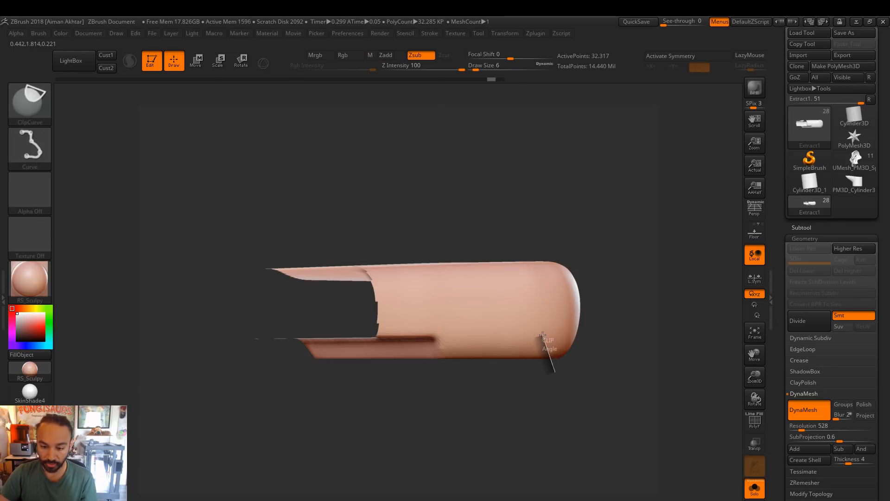
mouse_move(515, 334)
left_mouse_down("ctrl+shift")
mouse_move(517, 384)
mouse_move(551, 346)
left_mouse_up("ctrl+shift")
key("ctrl+z")
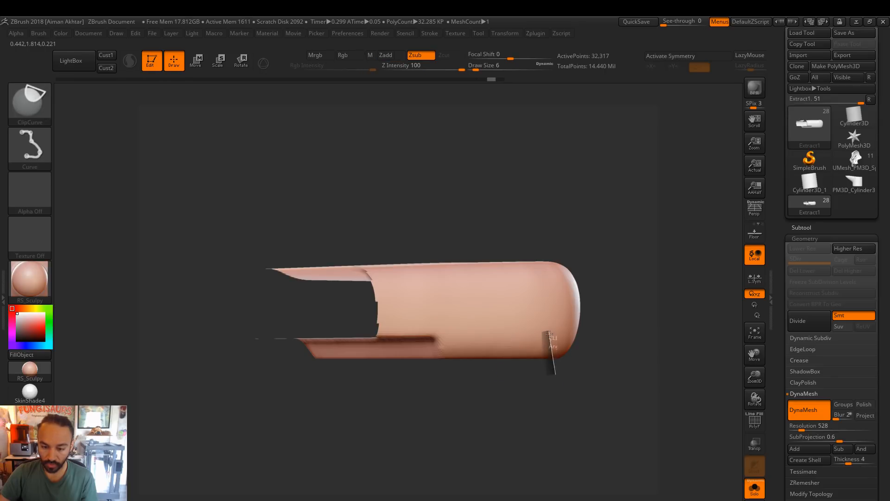
left_click_drag(522, 333, 522, 335, "ctrl+shift")
Cut further square notches along the lower edge with stepped clip curves
mouse_move(499, 368)
left_mouse_down("ctrl+shift")
mouse_move(496, 334)
mouse_move(468, 333)
mouse_move(464, 375)
mouse_move(449, 375)
mouse_move(430, 335)
left_mouse_up("ctrl+shift")
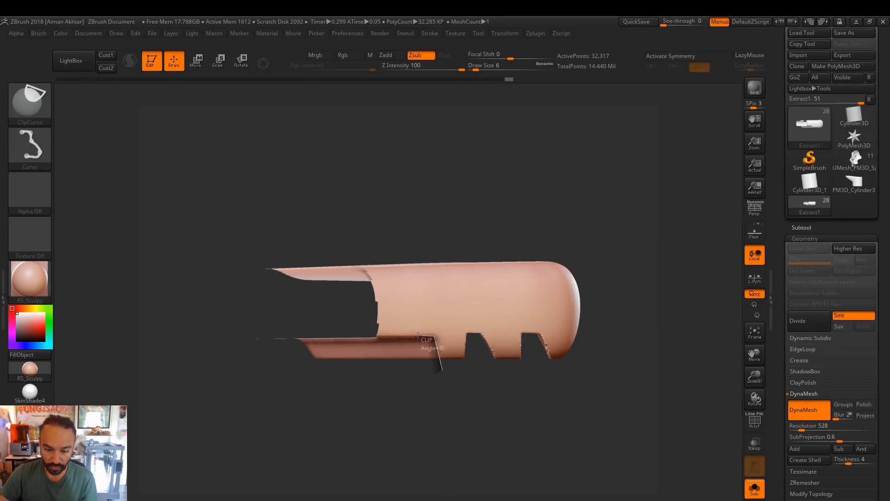
left_click_drag(407, 337, 403, 385, "ctrl+shift")
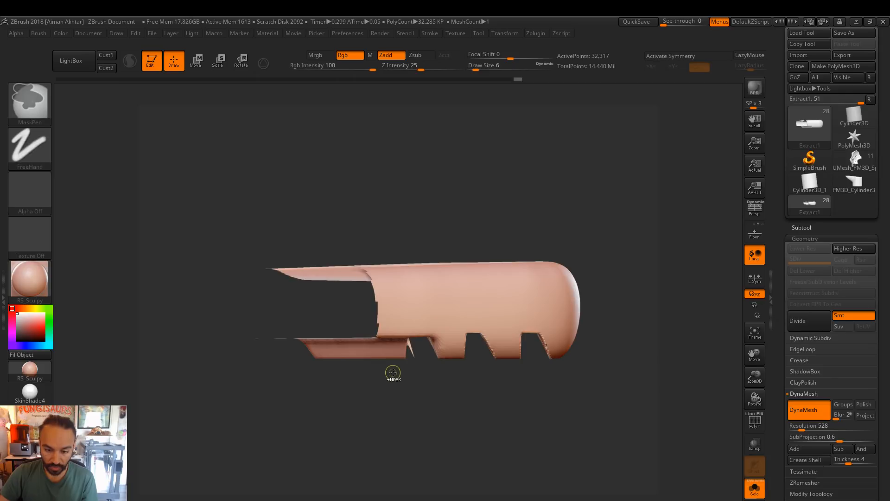
key("ctrl+shift")
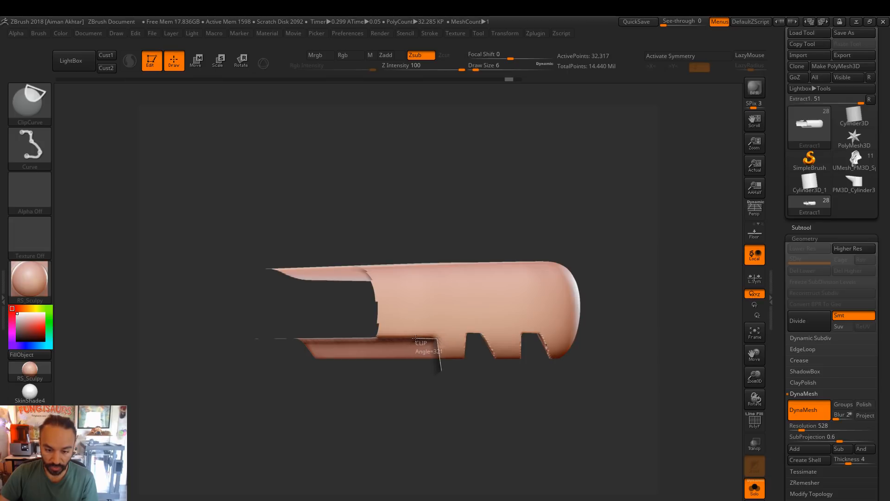
mouse_move(415, 339)
left_mouse_down("ctrl+shift")
mouse_move(404, 348)
mouse_move(407, 388)
mouse_move(373, 347)
left_mouse_up("ctrl+shift")
key("ctrl+shift")
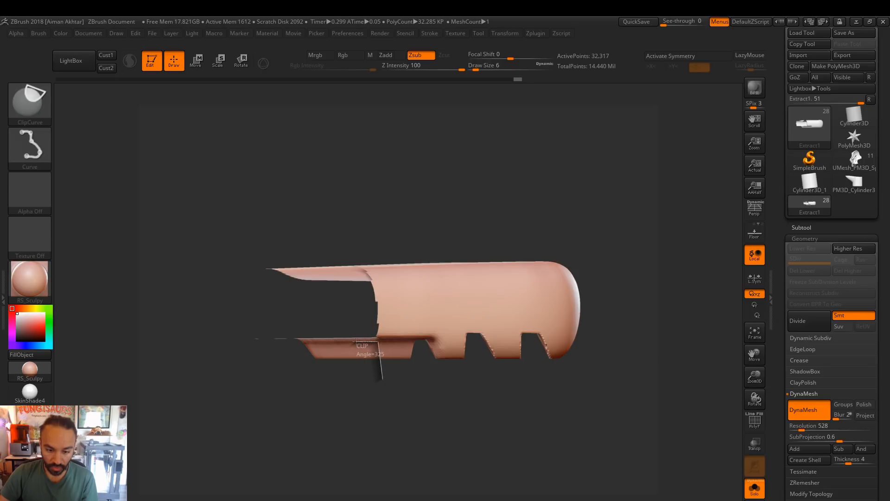
mouse_move(356, 341)
left_mouse_down("ctrl+shift")
mouse_move(347, 382)
mouse_move(582, 454)
mouse_move(585, 418)
mouse_move(572, 406)
mouse_move(619, 467)
mouse_move(628, 450)
left_mouse_up("ctrl+shift")
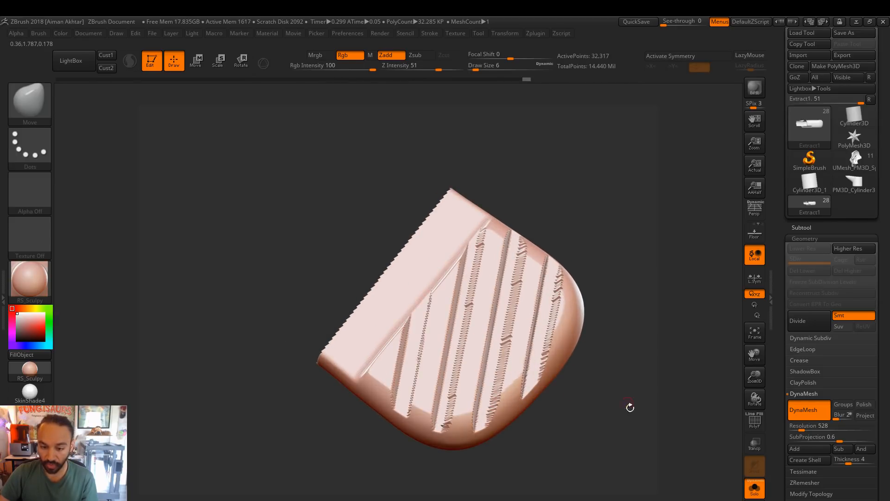
Unhide the whole sole, DynaMesh it, and smooth its tread grooves
left_click(615, 383, "ctrl+shift")
left_click_drag(612, 373, 621, 390, "ctrl")
key("s")
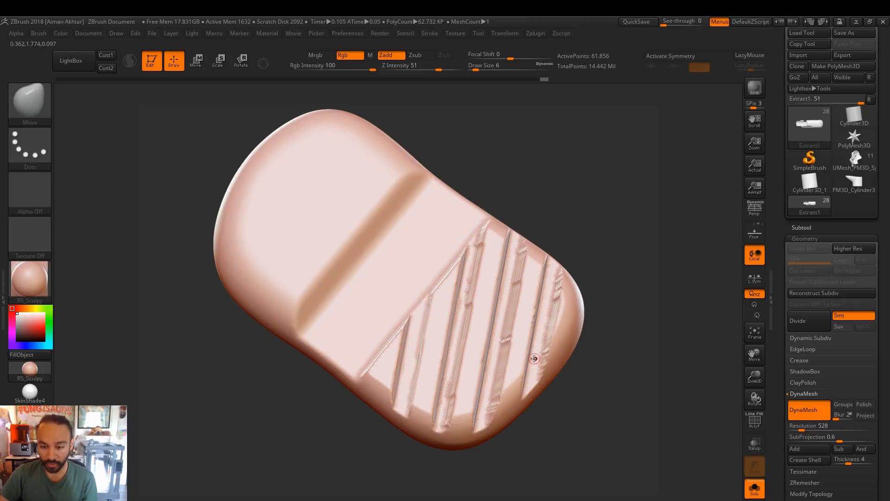
mouse_move(538, 259)
left_mouse_down("shift")
mouse_move(494, 371)
mouse_move(515, 283)
mouse_move(445, 343)
left_mouse_up("shift")
Turn Solo off and frame the full kneeling figure around the sole
left_click_drag(652, 371, 589, 388)
mouse_move(498, 392)
left_mouse_down()
mouse_move(597, 425)
mouse_move(594, 404)
mouse_move(618, 397)
mouse_move(606, 320)
mouse_move(628, 385)
mouse_move(553, 389)
mouse_move(433, 362)
mouse_move(424, 294)
mouse_move(763, 492)
left_mouse_up()
left_click(662, 439)
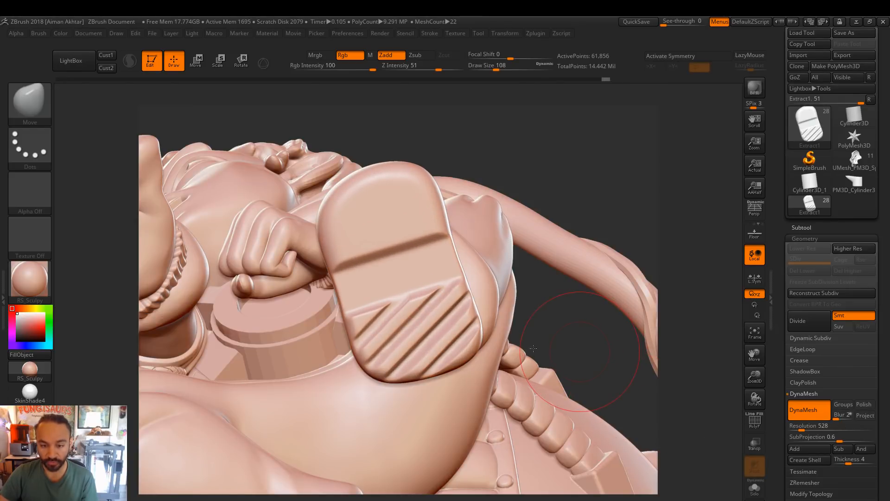
key("f")
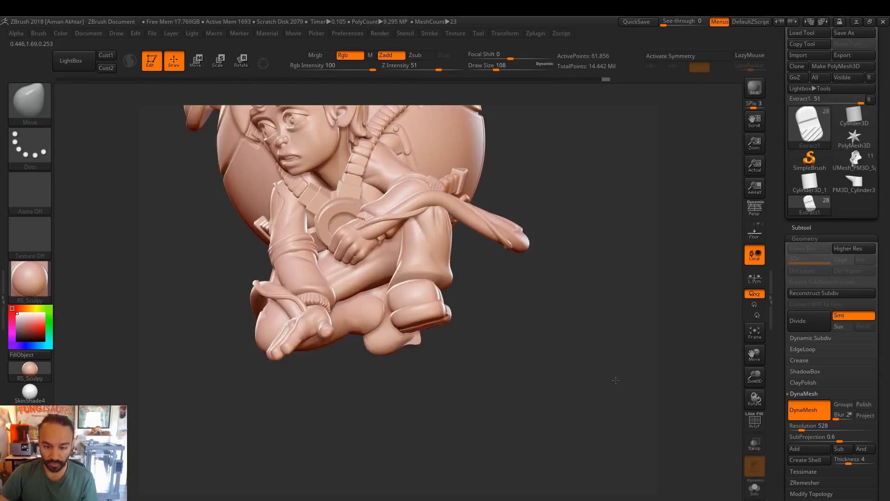
mouse_move(611, 351)
left_mouse_down()
mouse_move(604, 309)
mouse_move(412, 270)
left_mouse_up()
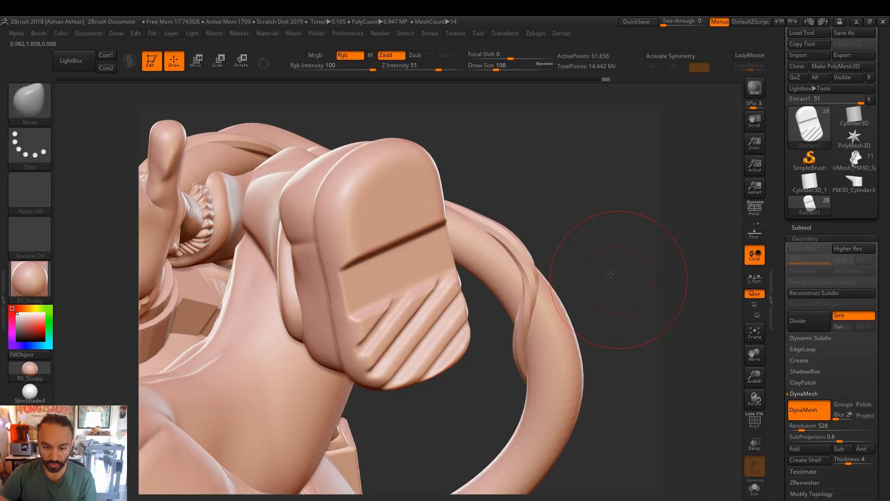
Polish the boot sole's surface, lower-left grooves and upper rim flat with hPolish at size 197
left_click_drag(597, 274, 608, 274)
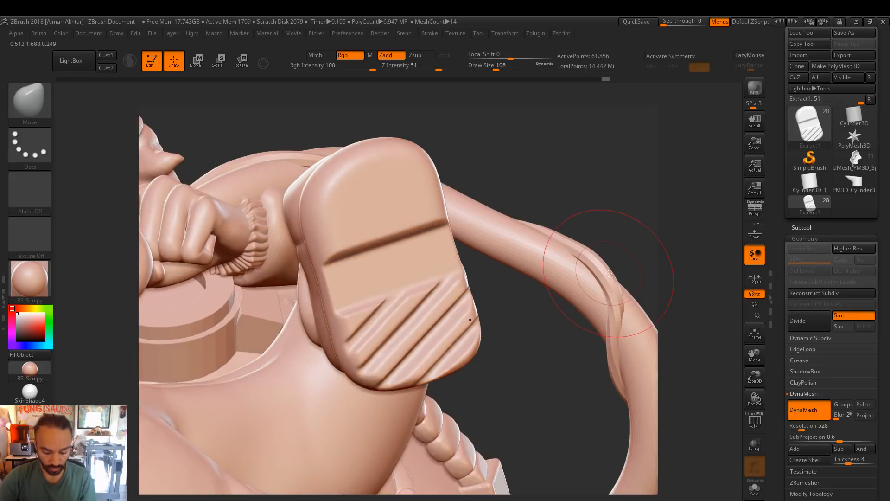
key("b")
key("h")
key("p")
key("s")
left_click_drag(428, 326, 438, 326)
mouse_move(421, 293)
left_mouse_down()
mouse_move(382, 362)
mouse_move(403, 318)
left_mouse_up()
left_click_drag(350, 348, 378, 372)
mouse_move(408, 181)
left_mouse_down()
mouse_move(342, 212)
mouse_move(346, 237)
left_mouse_up()
left_click_drag(409, 205, 434, 181)
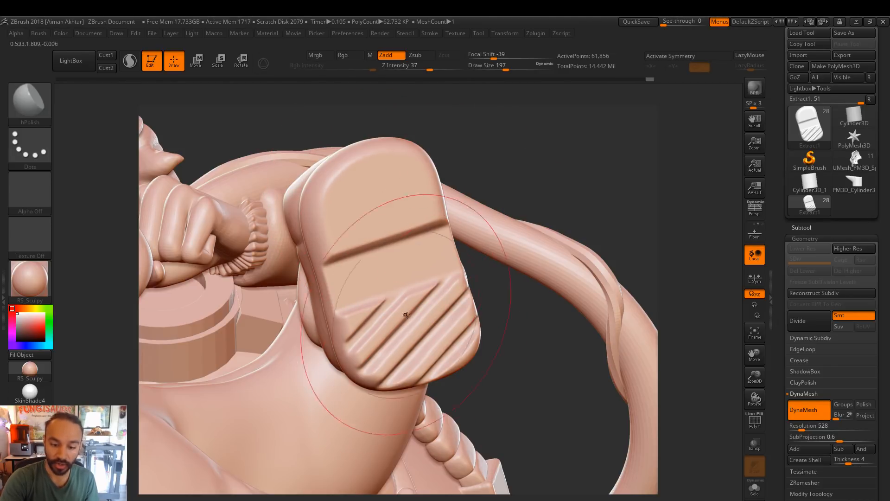
Sharpen the lower diagonal tread groove edges with a small Pinch brush
left_click_drag(540, 392, 543, 390, "alt")
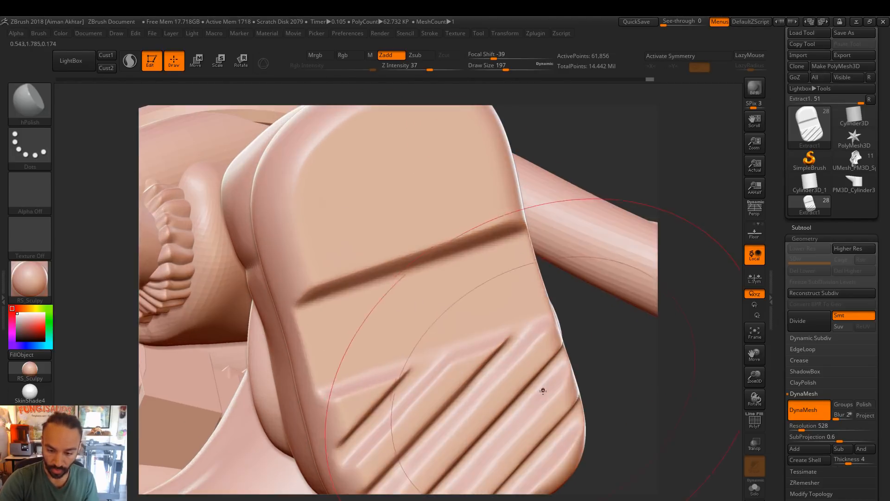
left_click_drag(598, 360, 556, 205, "alt")
key("s")
left_click_drag(497, 322, 479, 323)
key("b")
key("p")
key("i")
key("s")
mouse_move(504, 268)
left_mouse_down()
mouse_move(494, 268)
mouse_move(507, 243)
left_mouse_up()
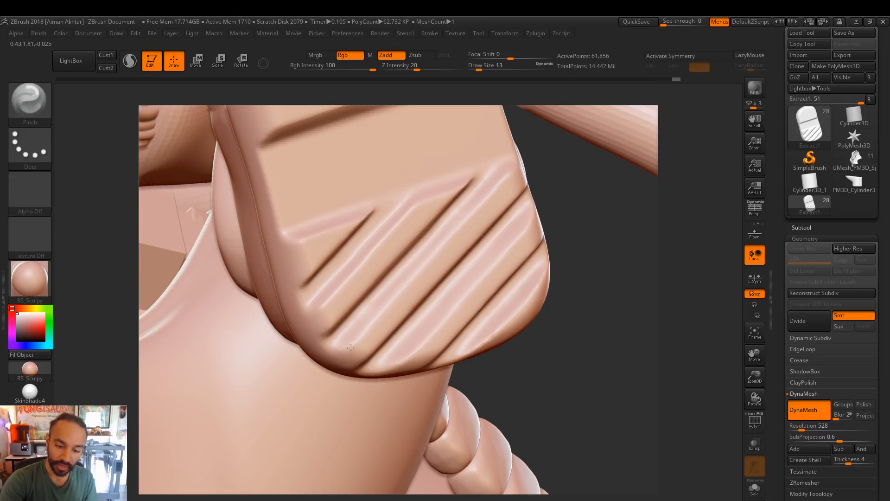
left_click_drag(406, 290, 459, 230)
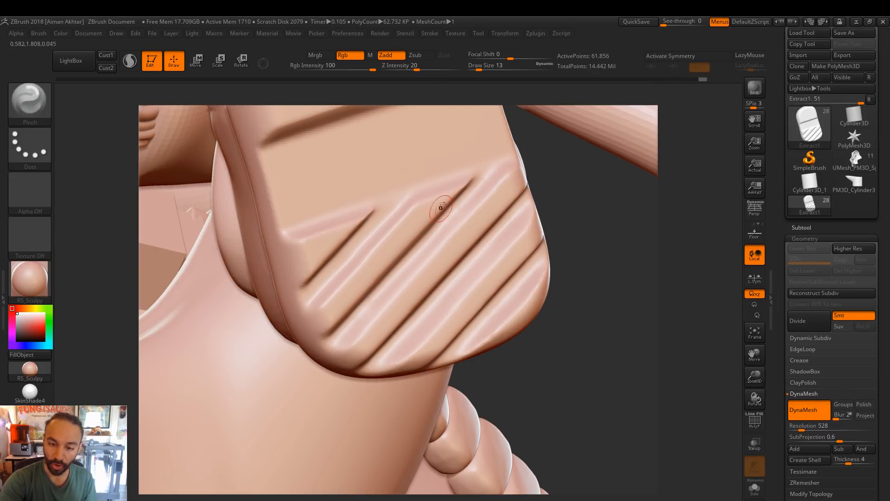
left_click_drag(325, 331, 324, 334)
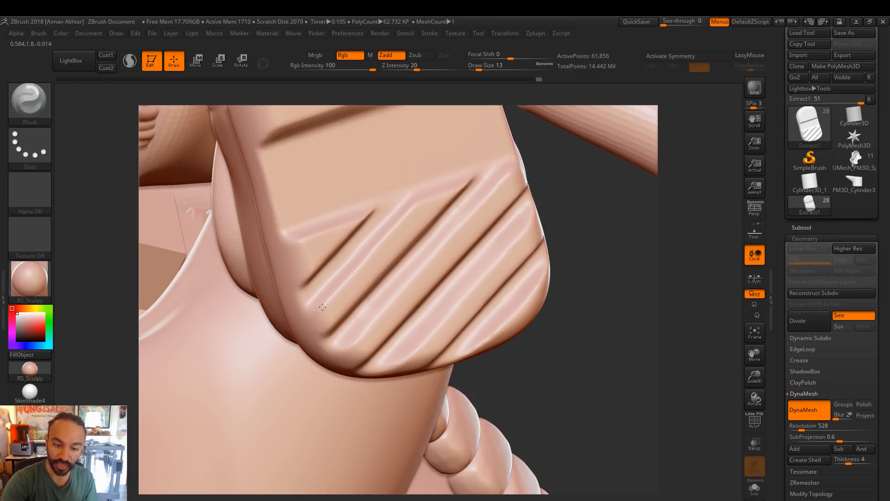
Pinch groove edges near the left corner, upper right and the sole's right side
left_click_drag(298, 243, 302, 253)
left_click_drag(505, 180, 509, 173)
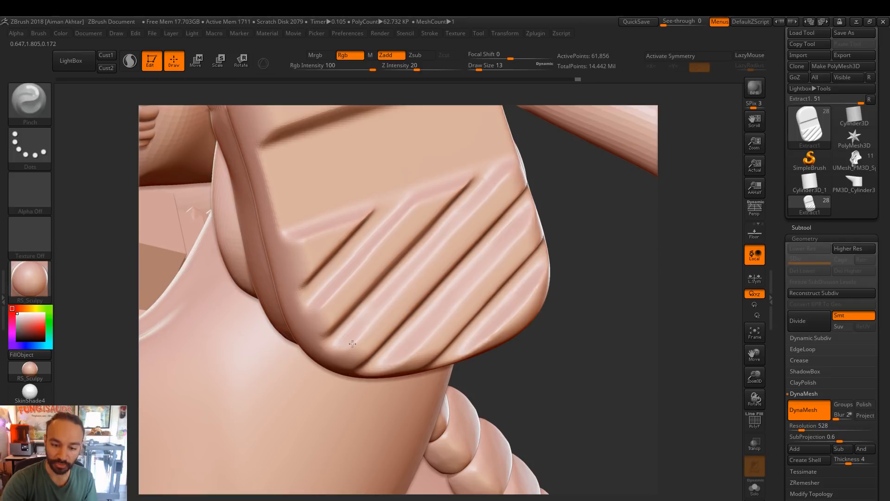
left_click_drag(383, 312, 404, 292)
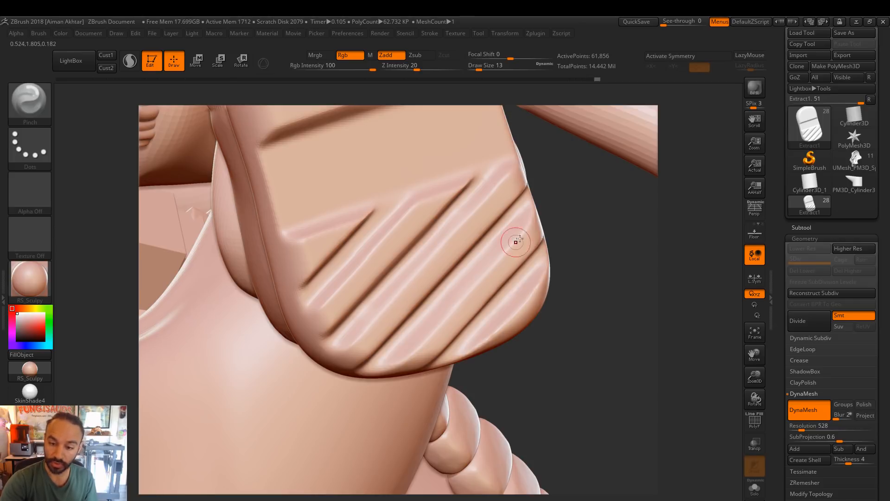
left_click_drag(458, 308, 457, 309)
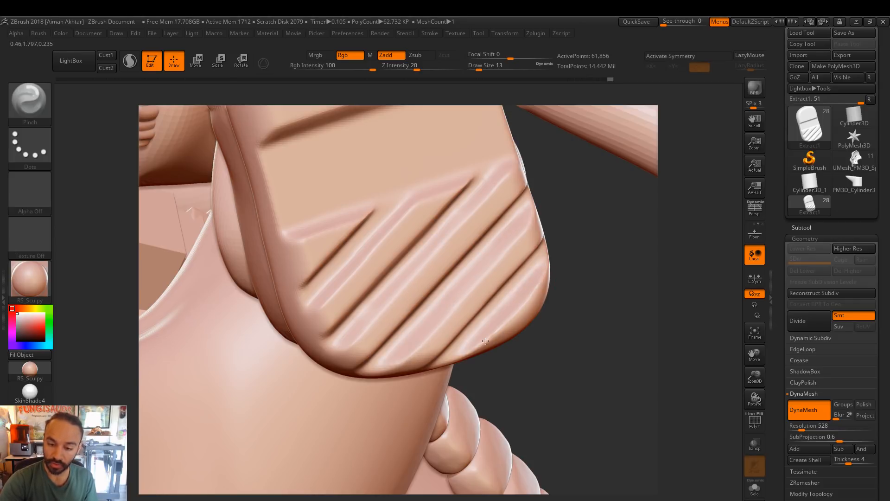
left_click_drag(547, 284, 582, 359)
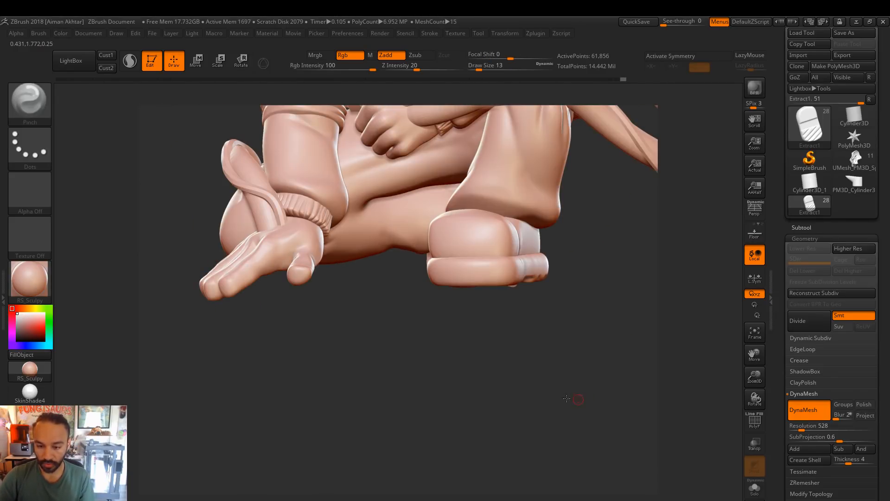
Draw a ClipCurve line beneath the foot's sole and orbit to inspect its underside
mouse_move(577, 398)
left_mouse_down()
mouse_move(531, 394)
mouse_move(569, 400)
left_mouse_up()
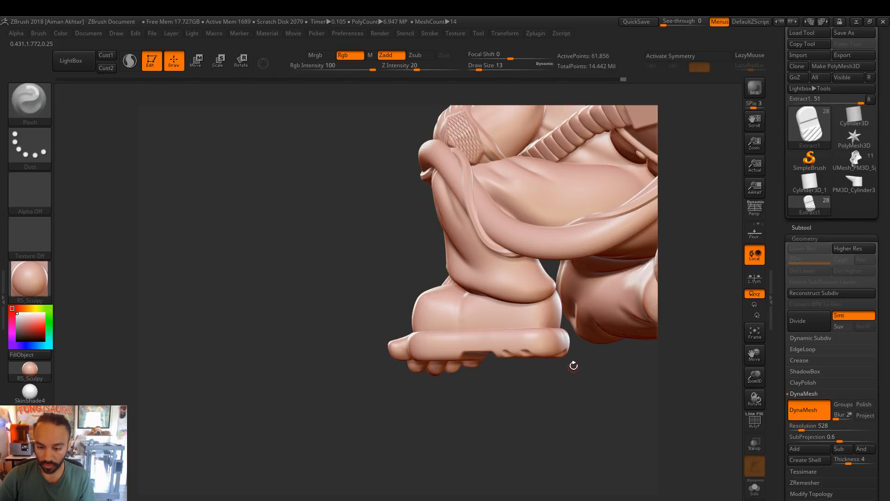
key("ctrl+shift")
left_click_drag(573, 358, 367, 359, "ctrl+shift")
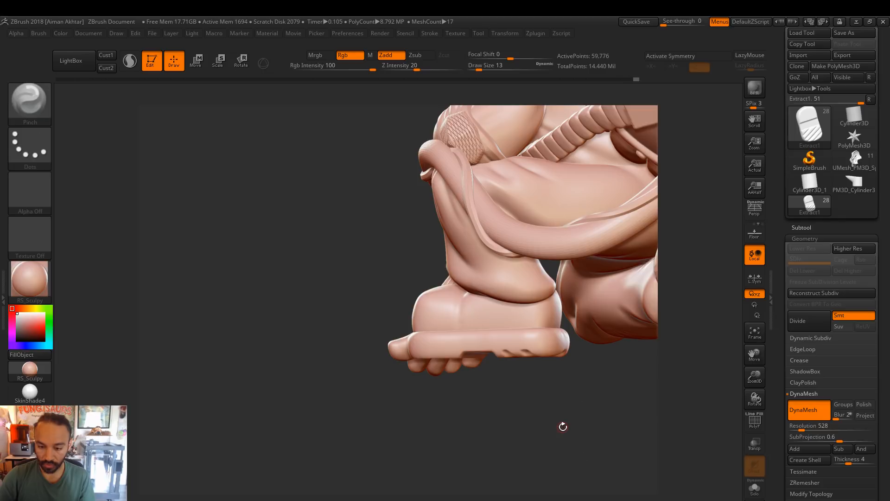
mouse_move(569, 452)
left_mouse_down()
mouse_move(583, 455)
mouse_move(563, 438)
mouse_move(567, 461)
mouse_move(541, 466)
left_mouse_up()
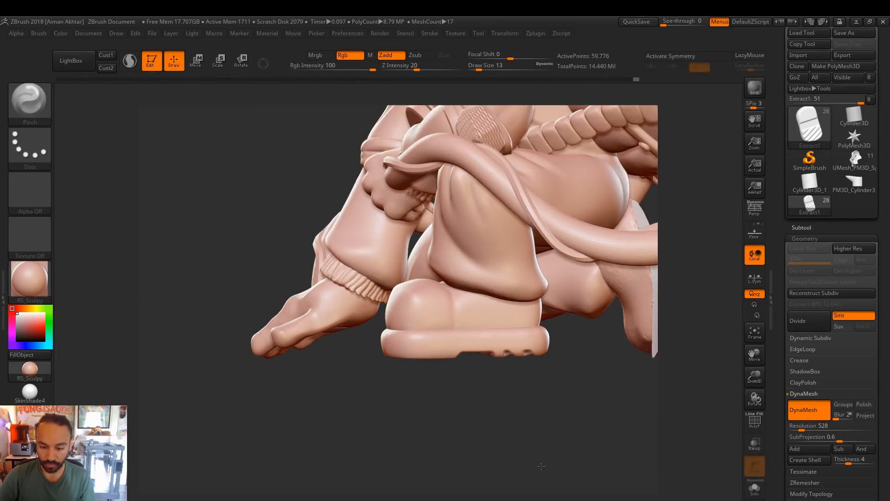
left_click_drag(496, 281, 495, 259)
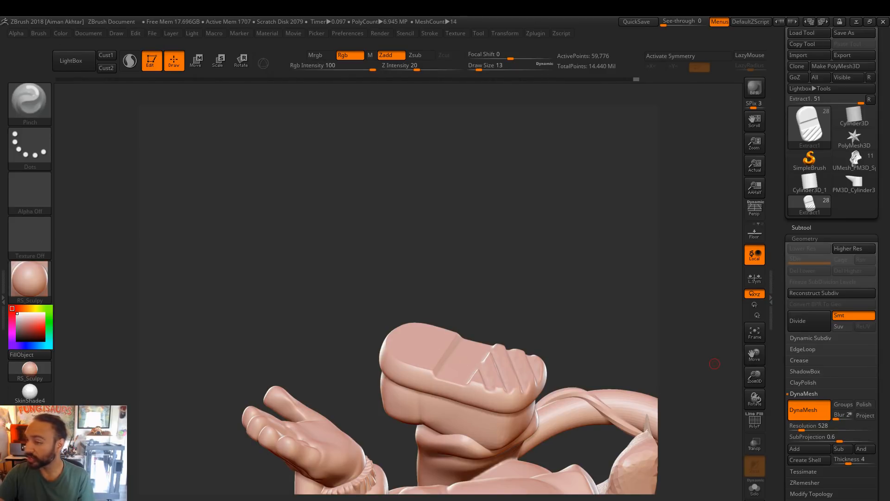
Switch to Logan Statue.jpg in Photos and zoom into the reference sketch
key("alt+Tab")
scroll(561, 285, "up", 3)
scroll(561, 286, "up", 3)
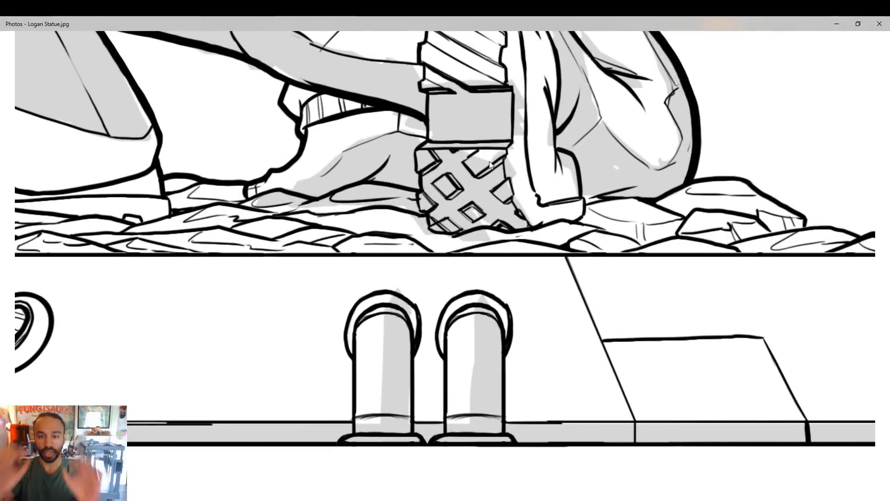
Pan the Logan Statue sketch to its crosshatched shoe sole, then return to ZBrush
left_click_drag(573, 109, 571, 204)
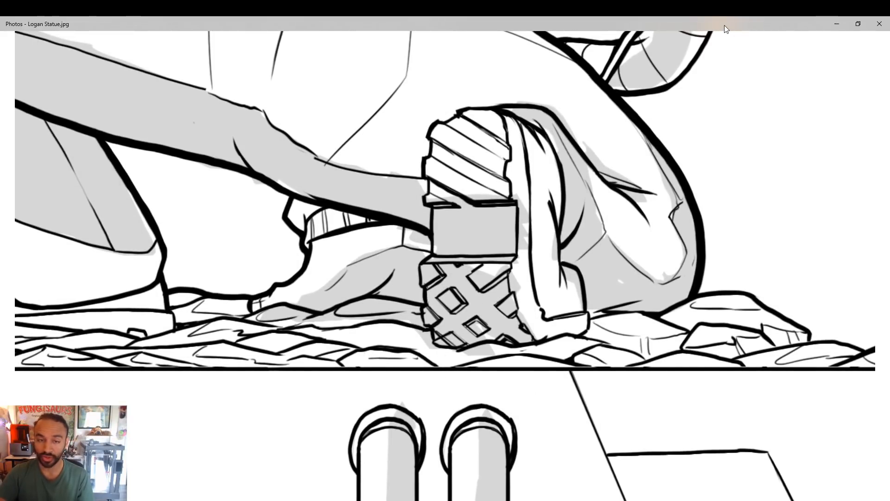
key("alt+Tab")
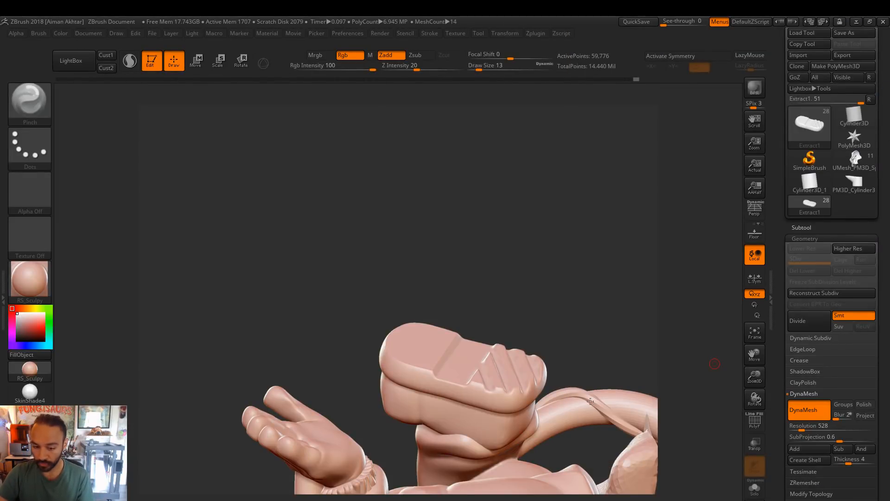
Re-DynaMesh the sole with Project on to reproject its detail
left_click_drag(714, 364, 590, 401)
left_click_drag(582, 319, 542, 246, "alt")
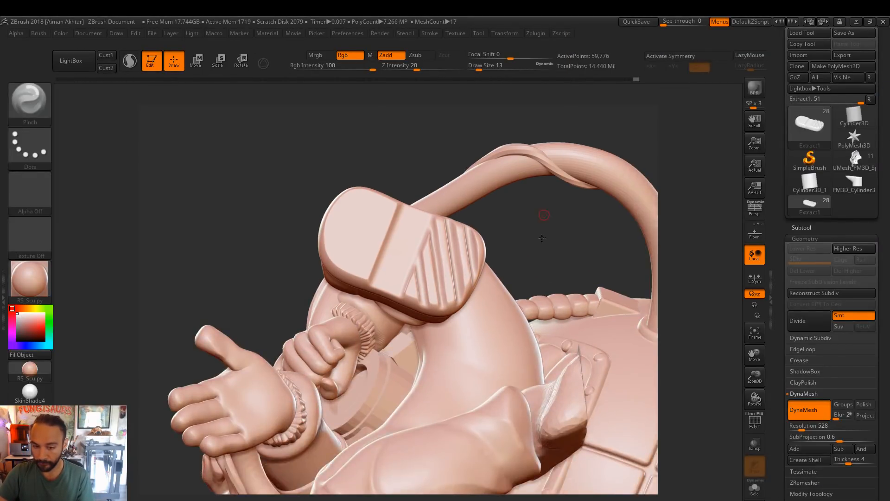
left_click_drag(542, 215, 544, 251)
left_click_drag(719, 326, 718, 326, "ctrl")
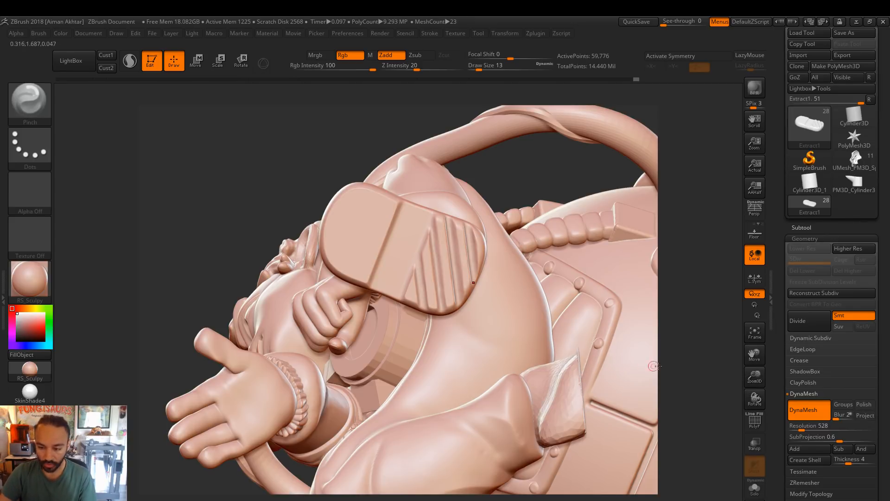
From the Cust1 camera view, hide the sole's grooved end with SelectRect
right_click_drag(371, 235, 372, 234)
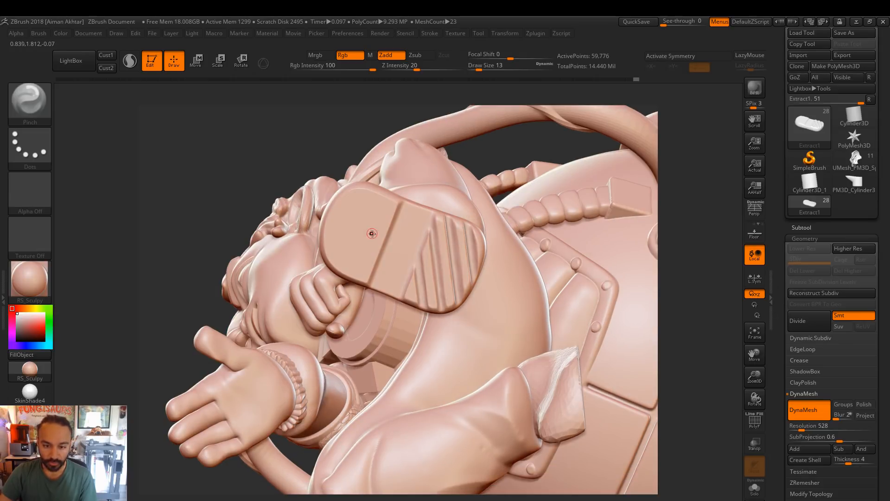
left_click(103, 60)
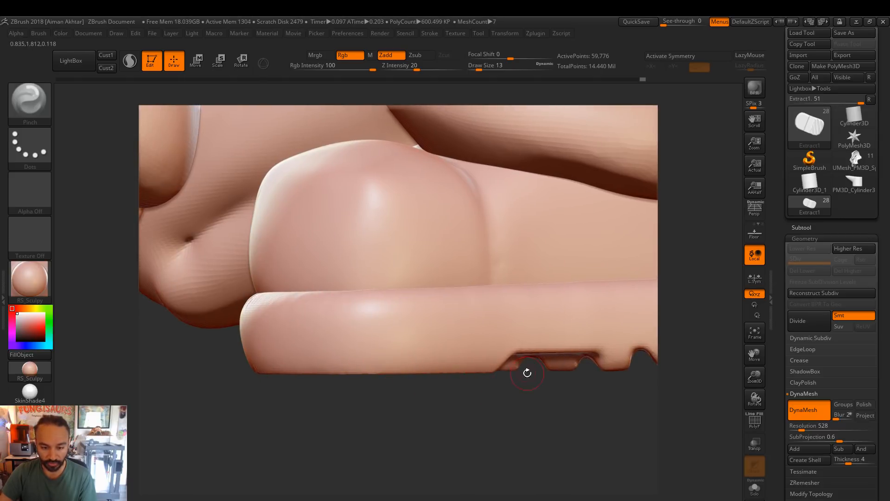
left_click_drag(498, 410, 472, 411, "alt")
left_click_drag(531, 402, 531, 311)
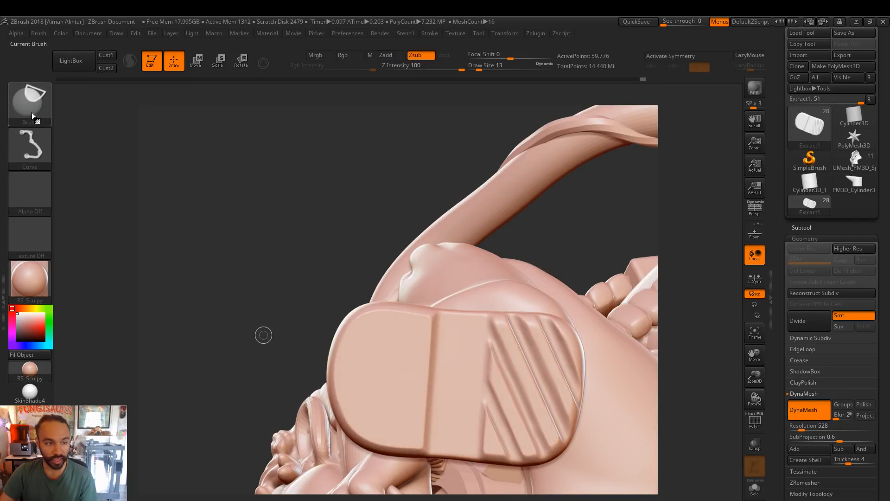
left_click(31, 112)
left_click(190, 113)
mouse_move(621, 220)
left_mouse_down("ctrl+shift")
mouse_move(526, 500)
mouse_move(471, 500)
left_mouse_up("ctrl+shift")
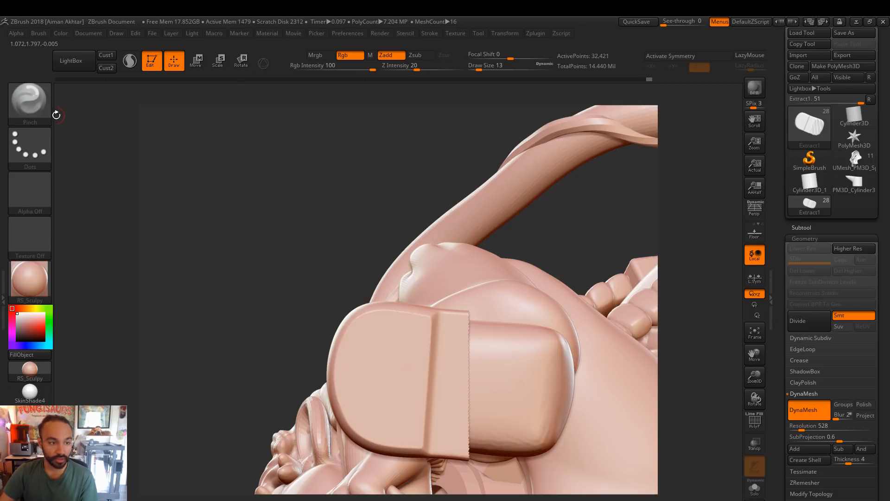
Mask the grooved tread section of the sole with a MaskPen stroke
left_click(622, 239, "ctrl+shift")
mouse_move(622, 238)
left_mouse_down("ctrl")
mouse_move(489, 500)
mouse_move(468, 500)
left_mouse_up("ctrl")
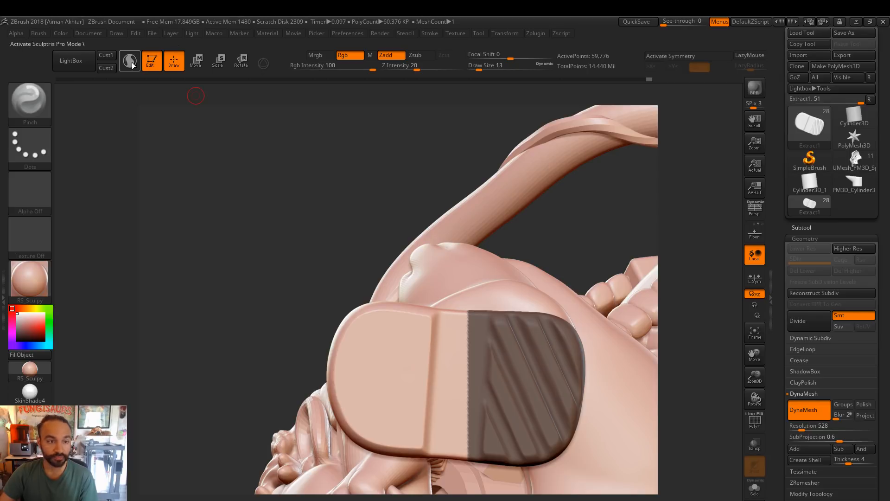
left_click_drag(193, 92, 376, 354, "shift")
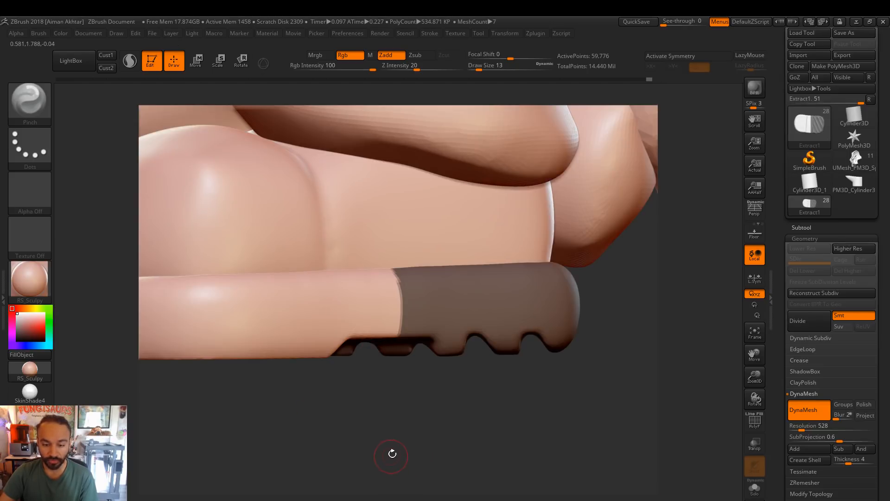
left_click_drag(319, 463, 425, 479, "alt")
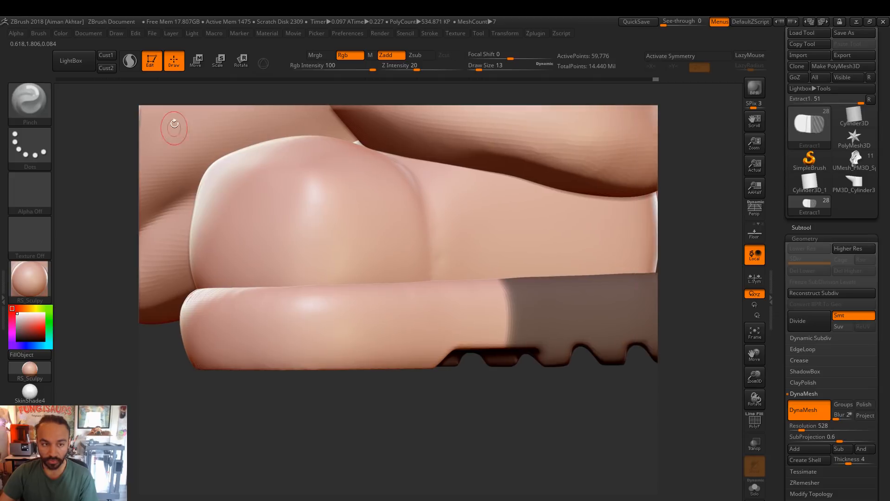
From the Cust1 side view, hide the grooved section briefly and show it again
left_click(100, 59)
left_click_drag(565, 470, 559, 470)
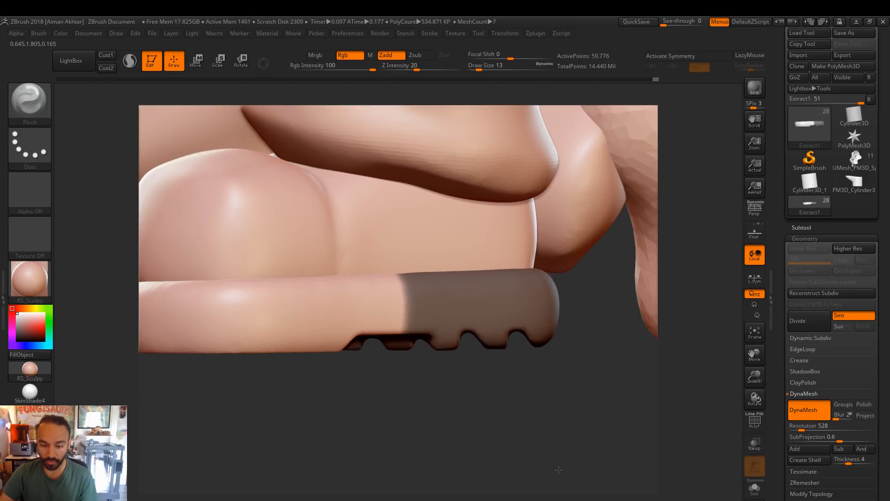
left_click_drag(513, 450, 494, 436)
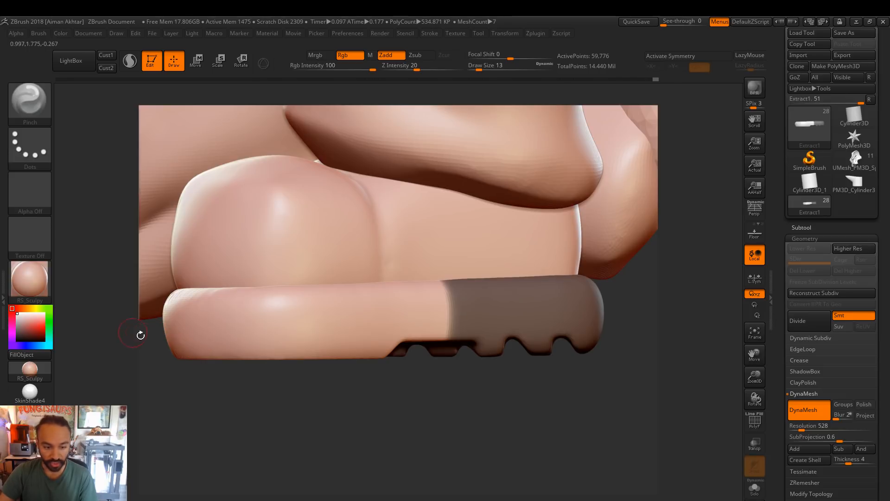
left_click(384, 357, "ctrl+shift")
left_click(418, 352, "ctrl+shift")
key("b")
key("p")
key("i")
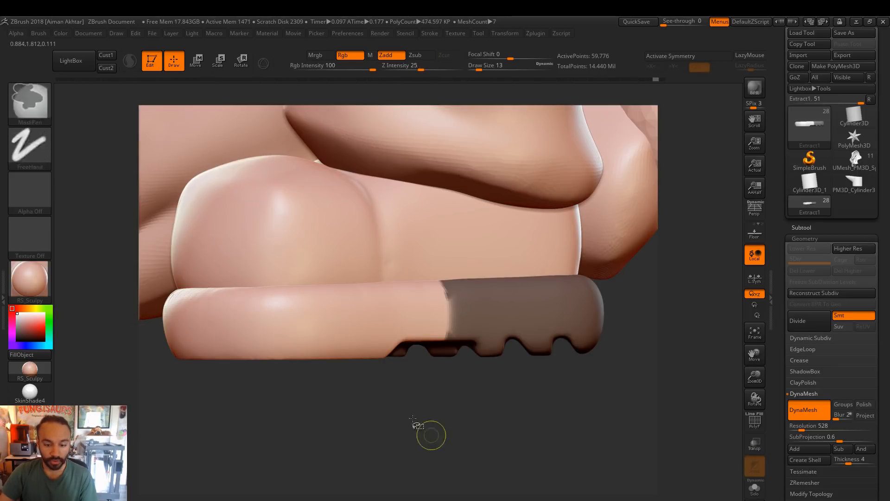
mouse_move(386, 371)
left_mouse_down("ctrl+shift")
mouse_move(379, 342)
mouse_move(355, 342)
mouse_move(357, 374)
mouse_move(320, 358)
mouse_move(317, 344)
mouse_move(288, 344)
mouse_move(291, 394)
mouse_move(258, 342)
mouse_move(239, 347)
left_mouse_up("ctrl+shift")
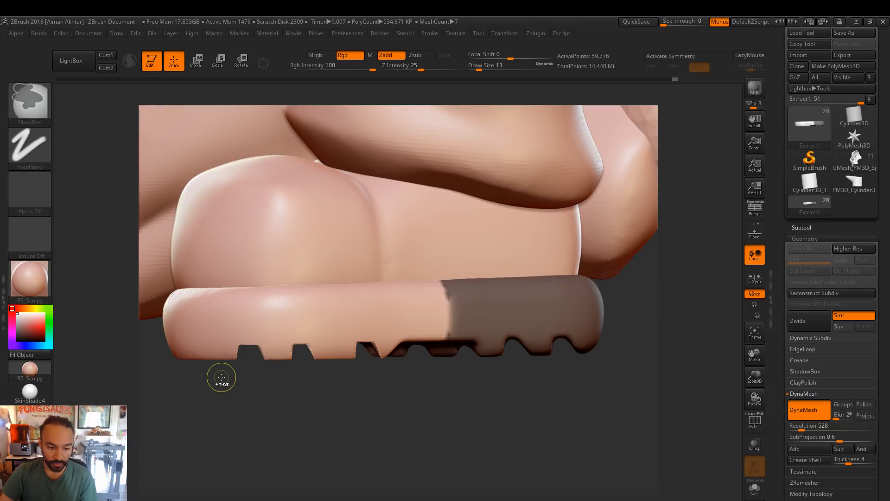
mouse_move(220, 376)
left_mouse_down("ctrl+shift")
mouse_move(211, 348)
mouse_move(189, 348)
left_mouse_up("ctrl+shift")
mouse_move(361, 430)
left_mouse_down()
mouse_move(407, 461)
mouse_move(431, 325)
mouse_move(315, 306)
left_mouse_up()
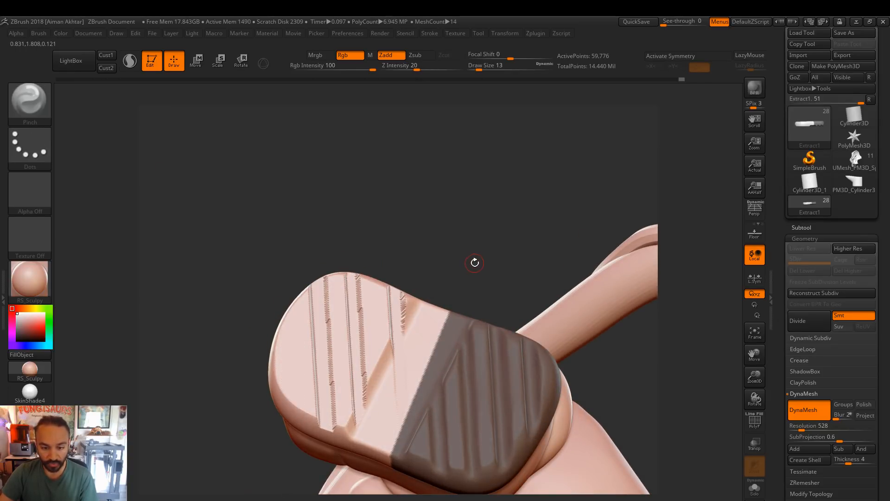
key("ctrl+z")
key("ctrl+z")
key("ctrl+z")
key("ctrl+z")
key("ctrl+z")
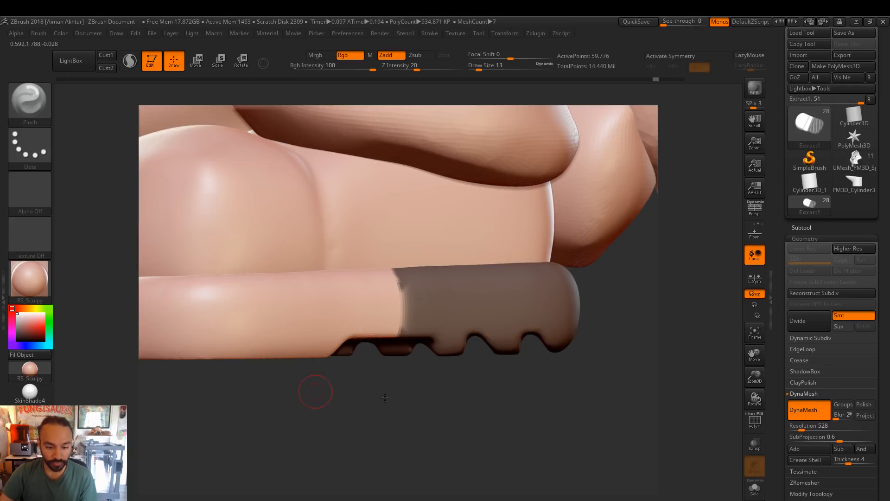
mouse_move(385, 397)
left_mouse_down("alt")
mouse_move(422, 392)
mouse_move(409, 344)
mouse_move(375, 345)
left_mouse_up("alt")
mouse_move(348, 379)
left_mouse_down("ctrl+shift")
mouse_move(339, 343)
mouse_move(306, 343)
mouse_move(300, 392)
mouse_move(265, 339)
mouse_move(247, 344)
mouse_move(238, 385)
mouse_move(212, 347)
mouse_move(197, 346)
mouse_move(182, 386)
left_mouse_up("ctrl+shift")
mouse_move(297, 414)
left_mouse_down("alt")
mouse_move(398, 441)
mouse_move(404, 302)
mouse_move(421, 308)
mouse_move(417, 322)
left_mouse_up("alt")
key("s")
key("ctrl+z")
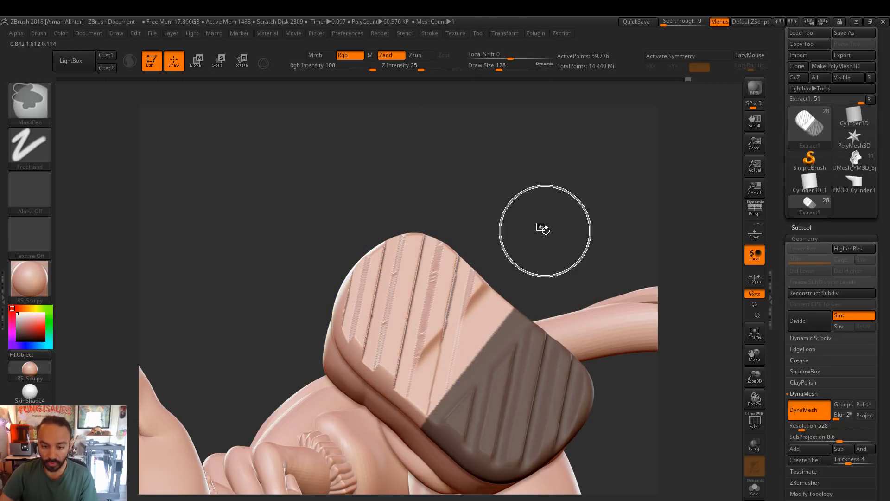
left_click_drag(541, 228, 548, 244, "ctrl")
left_click_drag(504, 191, 529, 208, "ctrl")
mouse_move(422, 297)
left_mouse_down("shift")
mouse_move(399, 308)
mouse_move(401, 283)
mouse_move(396, 342)
mouse_move(417, 350)
left_mouse_up("shift")
mouse_move(516, 304)
left_mouse_down()
mouse_move(470, 445)
mouse_move(489, 445)
mouse_move(475, 449)
mouse_move(444, 251)
mouse_move(421, 267)
left_mouse_up()
key("s")
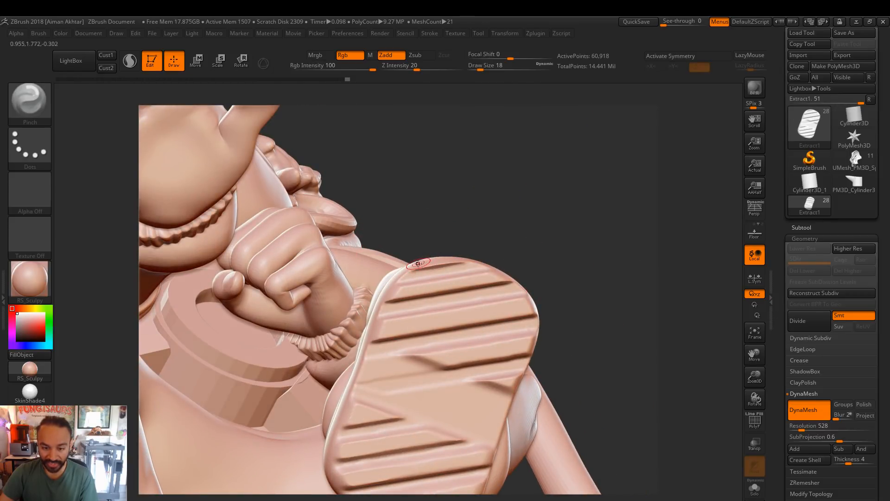
key("ctrl+z")
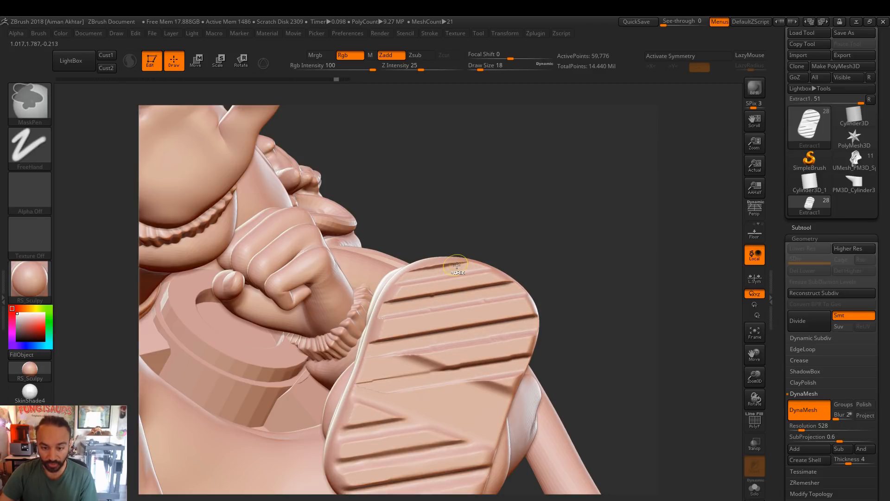
key("ctrl+z")
key("ctrl+z")
key("ctrl+z")
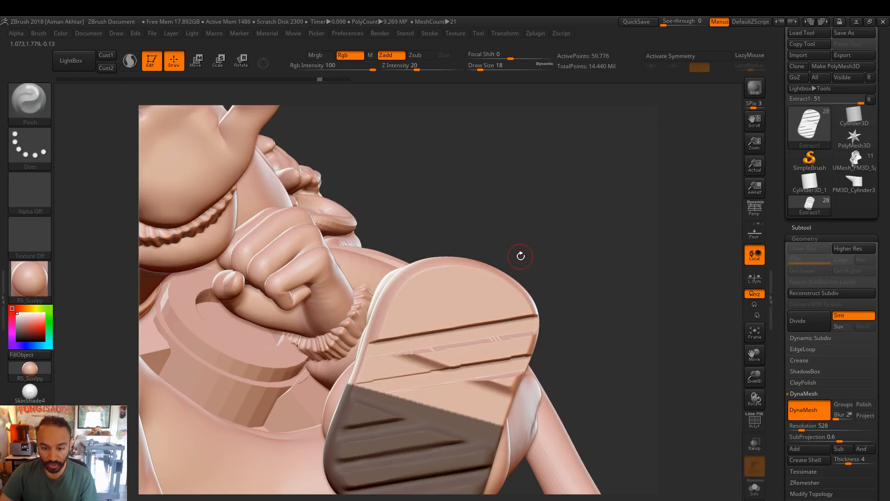
key("ctrl+z")
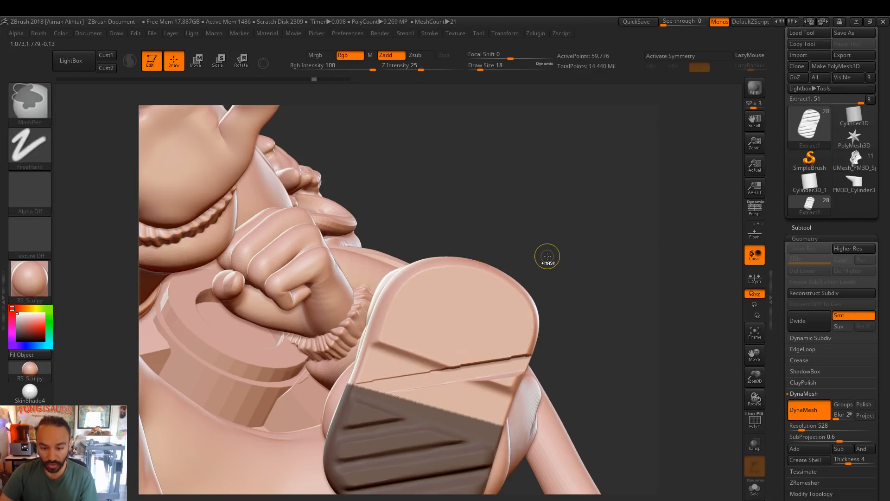
key("ctrl+z")
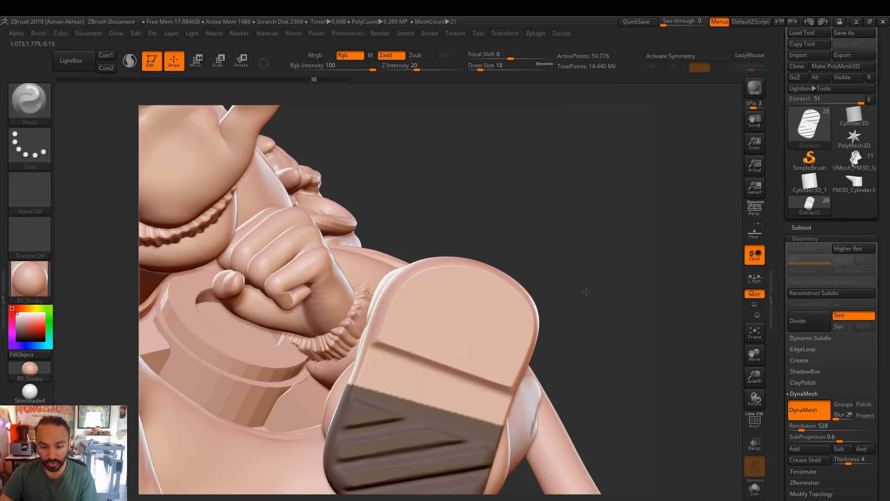
left_click_drag(586, 292, 611, 298)
right_click_drag(563, 271, 317, 321)
right_click_drag(300, 282, 300, 292)
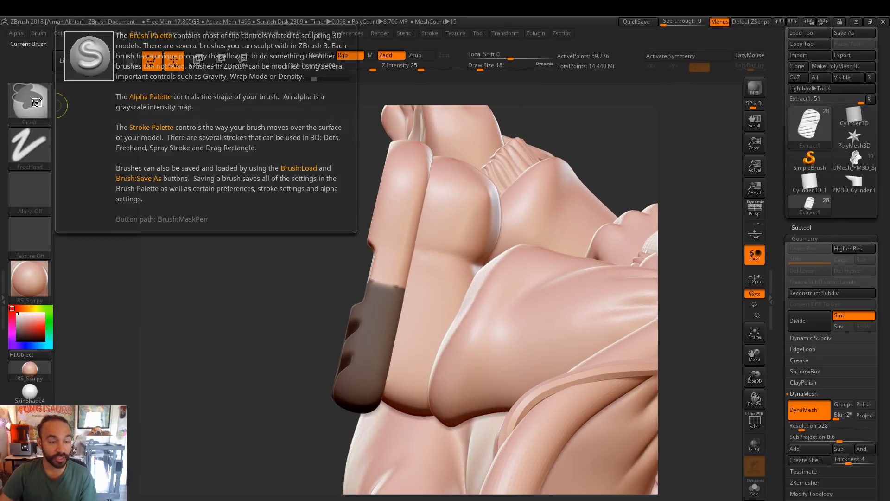
Extend the mask over the sole's middle with MaskLasso and blur its edge
left_click(42, 104, "ctrl")
left_click(209, 158)
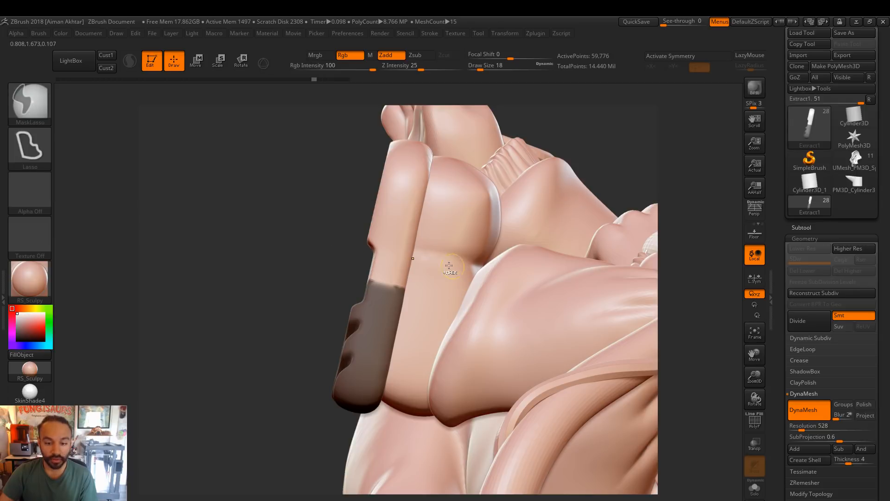
mouse_move(386, 255)
left_mouse_down("ctrl")
mouse_move(319, 258)
mouse_move(464, 474)
left_mouse_up("ctrl")
left_click_drag(187, 292, 357, 300)
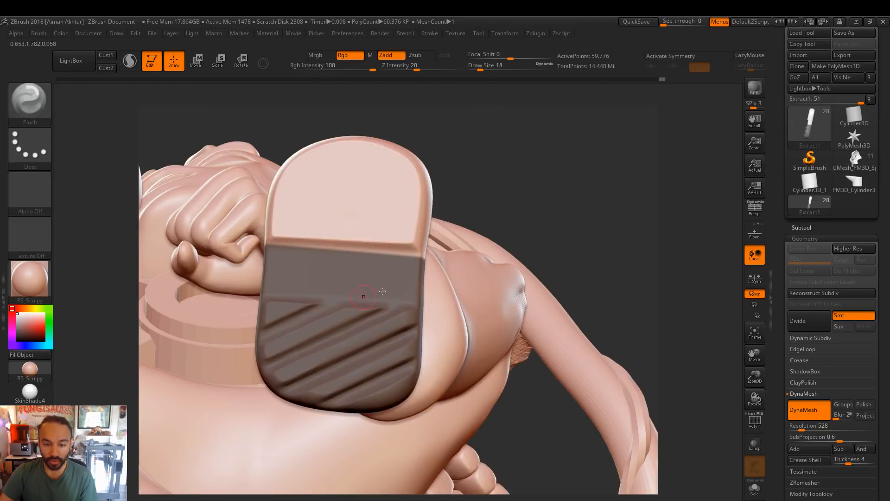
key("ctrl")
mouse_move(446, 257)
left_mouse_down("ctrl")
mouse_move(176, 297)
mouse_move(163, 251)
mouse_move(181, 236)
left_mouse_up("ctrl")
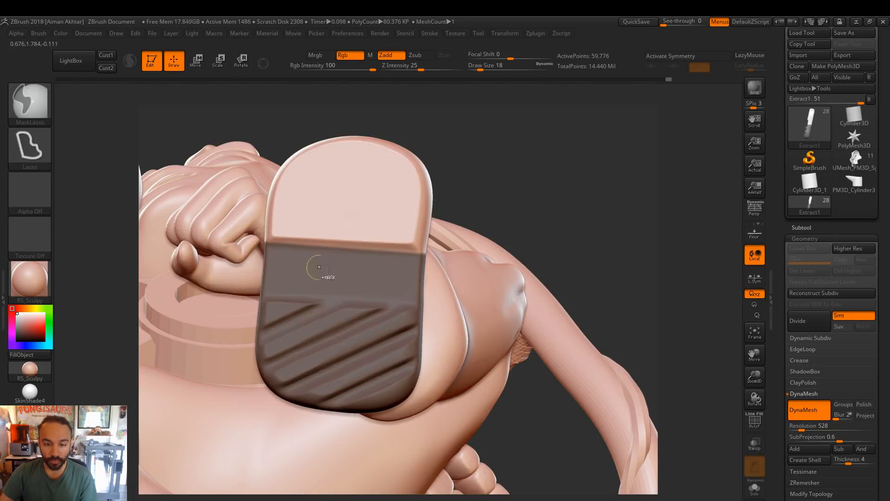
left_click(111, 57)
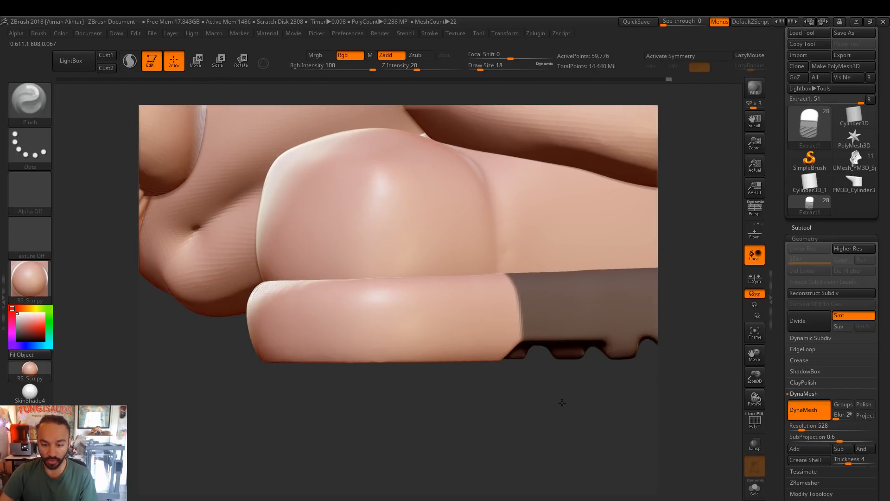
left_click(511, 306, "ctrl")
key("ctrl")
Cut two square ClipCurve notches into the sole's front side edge
key("ctrl+shift")
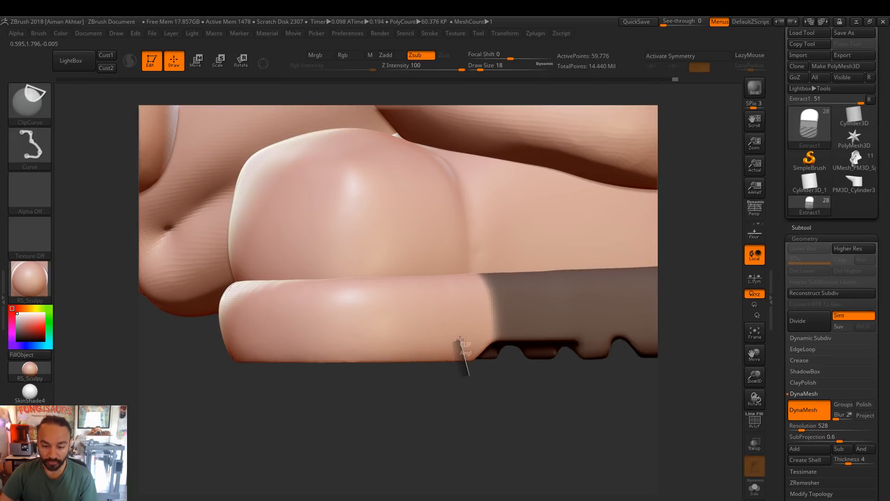
mouse_move(424, 377)
left_mouse_down("ctrl+shift")
mouse_move(420, 385)
mouse_move(403, 378)
left_mouse_up("ctrl+shift")
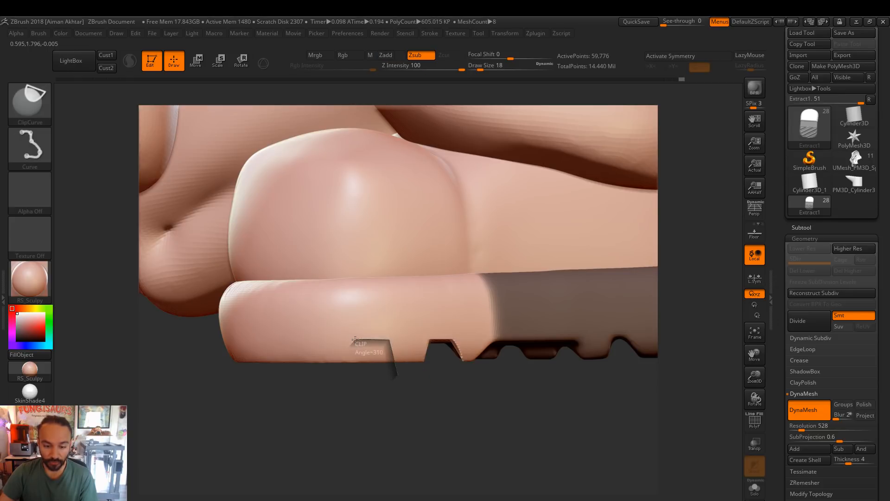
left_click_drag(351, 380, 351, 379, "ctrl+shift")
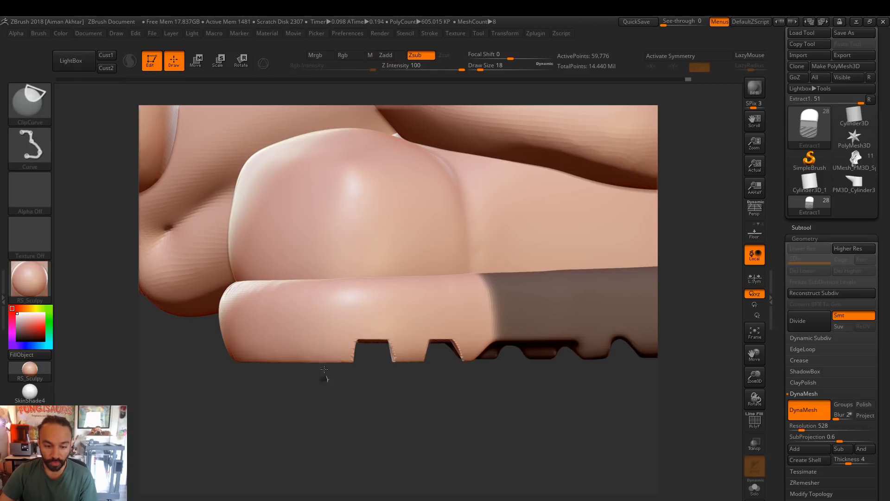
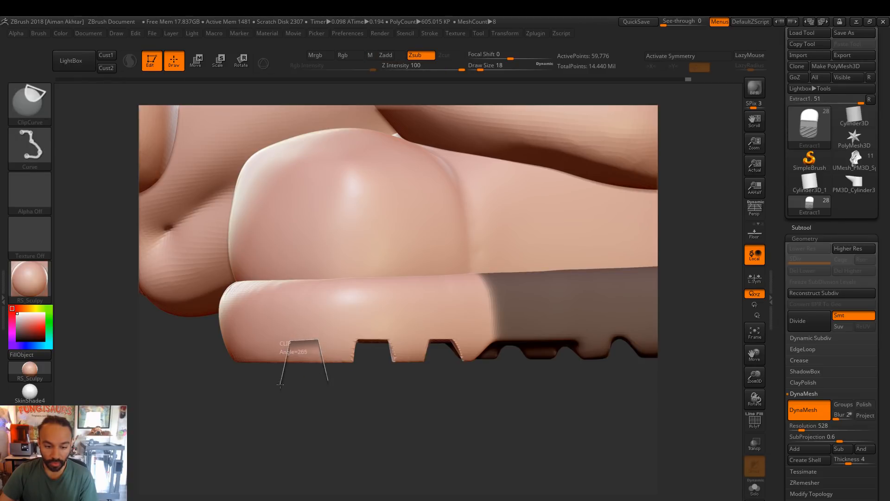
Cut a notch in the sole's bottom edge, then undo recent cuts from the stored side view
left_click_drag(280, 385, 280, 382, "ctrl+shift")
mouse_move(313, 423)
left_mouse_down()
mouse_move(386, 272)
mouse_move(462, 321)
left_mouse_up()
left_click_drag(535, 321, 471, 357)
key("f")
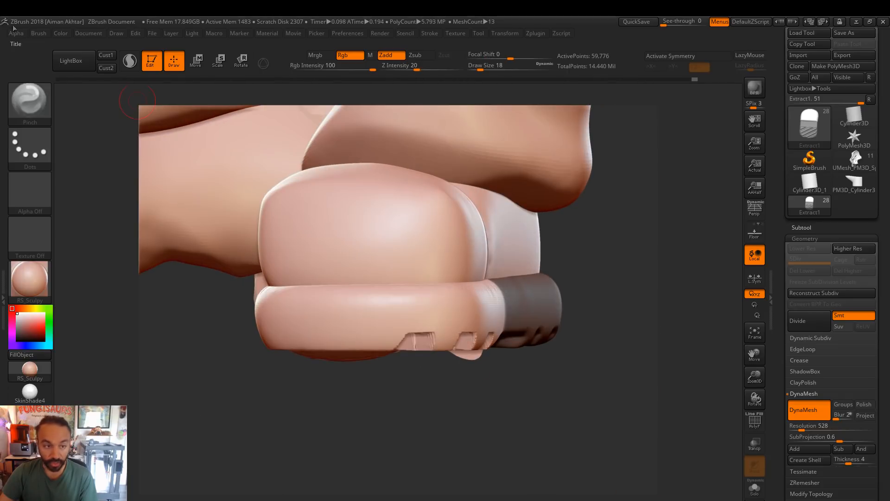
left_click(110, 57)
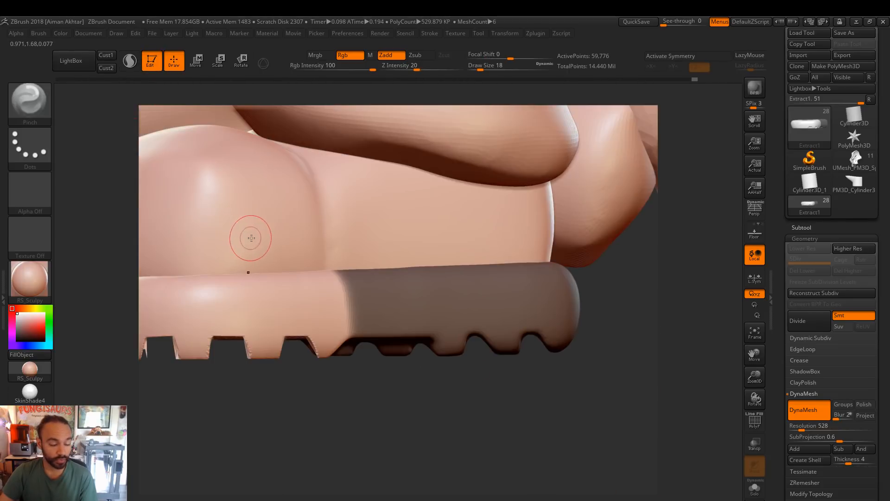
key("ctrl+z")
key("ctrl+z")
key("ctrl+z")
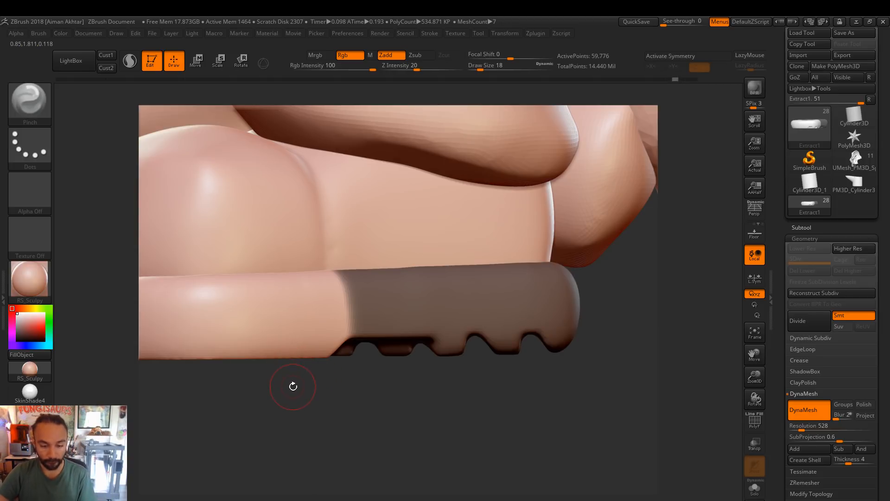
key("ctrl+z")
key("ctrl+z")
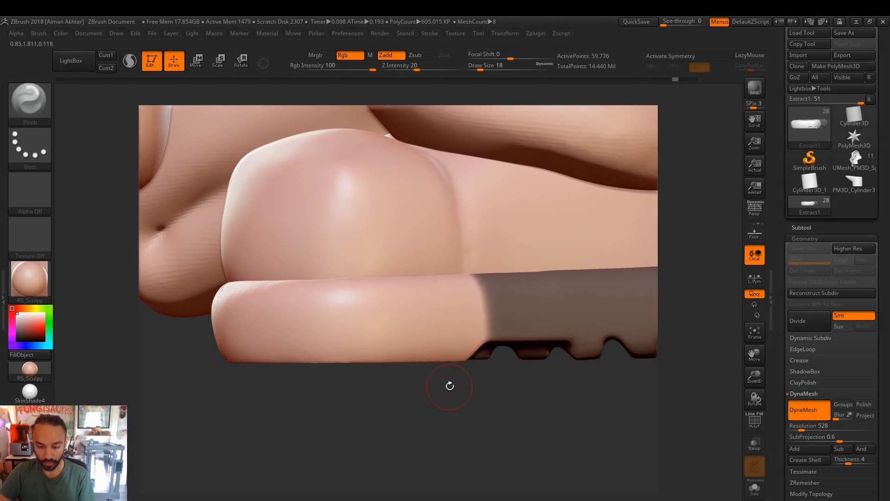
ClipCurve two notches into the sole's lower edge, then undo them
key("ctrl+shift")
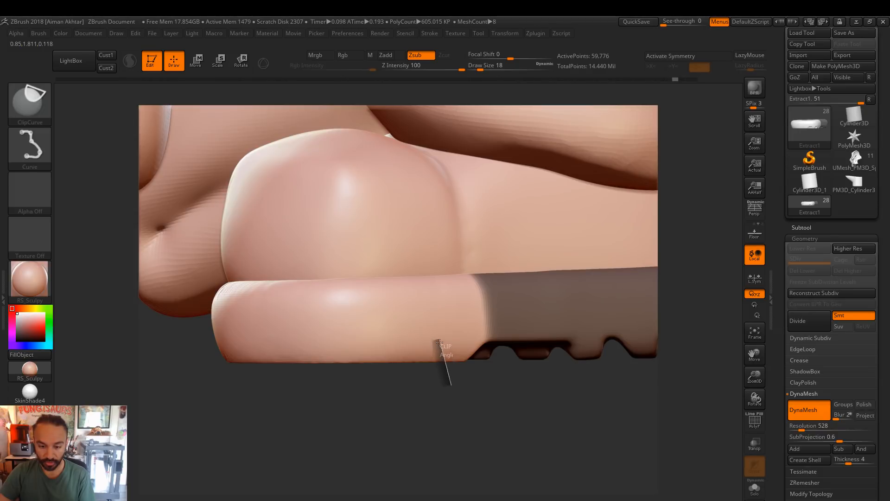
key("alt")
mouse_move(409, 341)
left_mouse_down("ctrl+shift")
mouse_move(404, 394)
mouse_move(384, 410)
mouse_move(368, 399)
mouse_move(387, 390)
mouse_move(430, 394)
mouse_move(392, 395)
left_mouse_up("ctrl+shift")
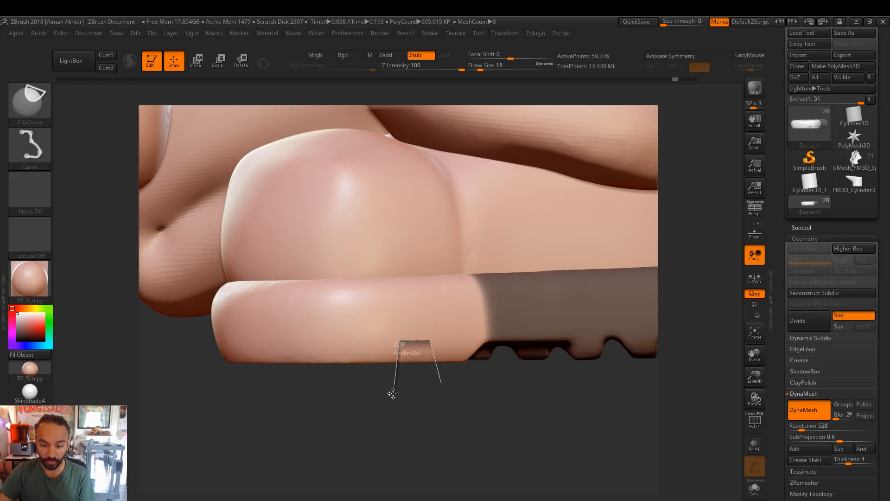
left_click_drag(393, 393, 393, 393, "ctrl+shift")
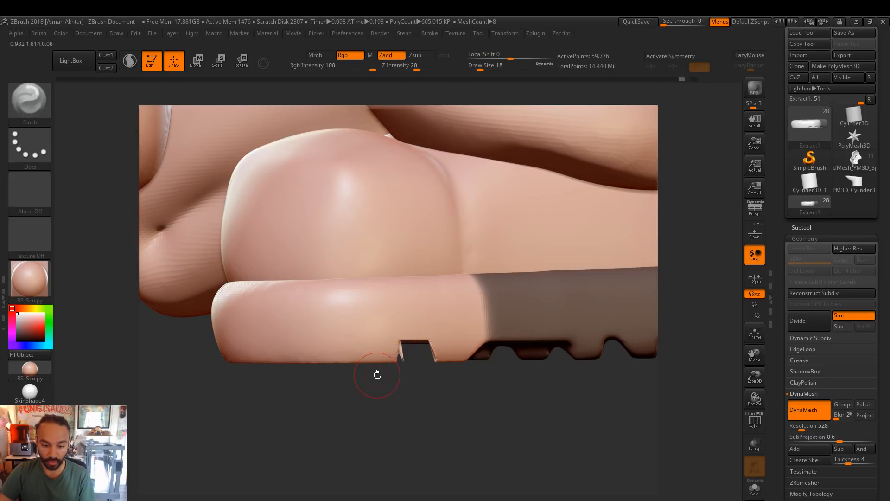
key("ctrl+shift")
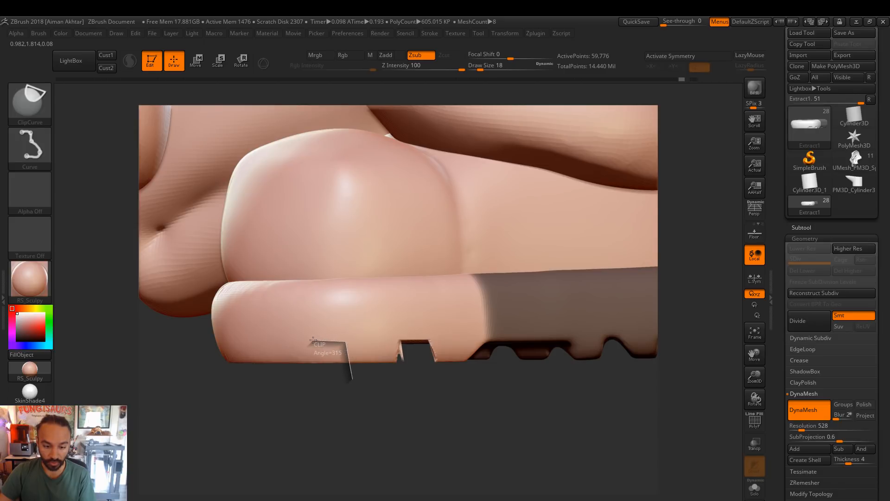
left_click_drag(304, 383, 303, 384, "ctrl+shift")
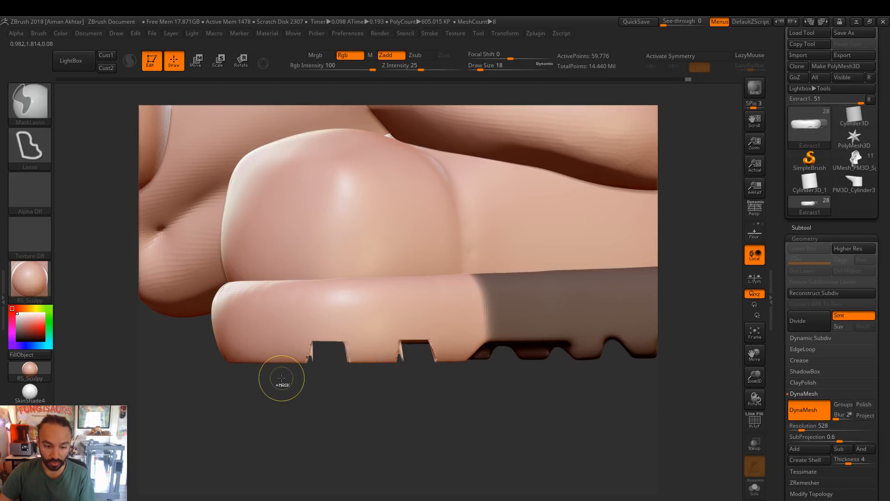
key("ctrl+z")
key("ctrl+z")
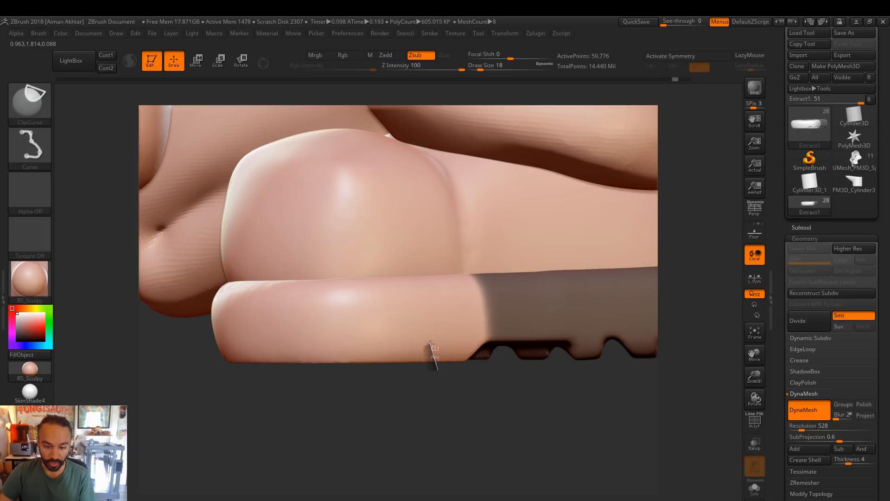
Clip a row of rectangular notches along the lower edge toward the sole's left end
left_click_drag(400, 340, 400, 340, "ctrl+shift")
left_click_drag(358, 376, 342, 345, "ctrl+shift")
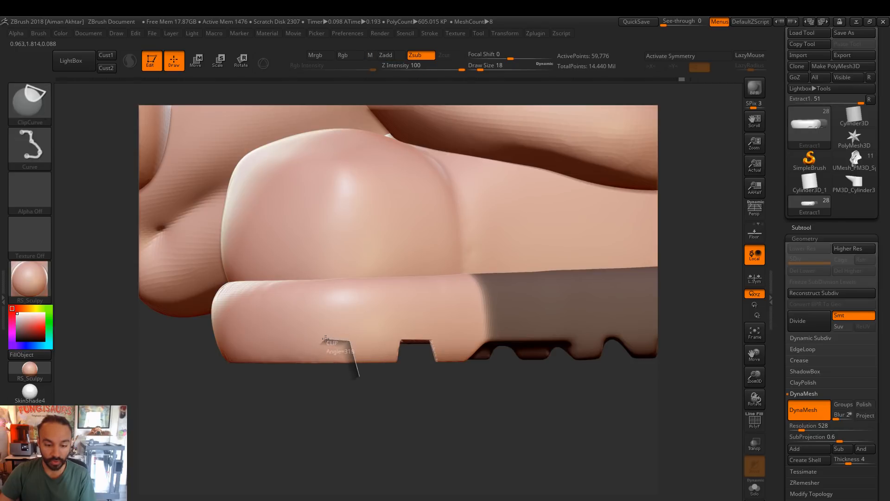
left_click_drag(314, 380, 313, 378, "ctrl+shift")
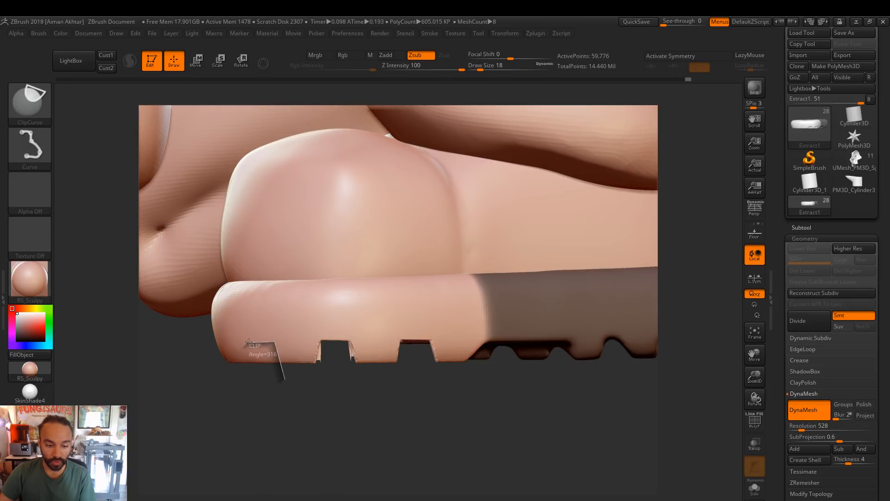
left_click_drag(235, 386, 236, 389, "ctrl+shift")
key("b")
key("p")
key("i")
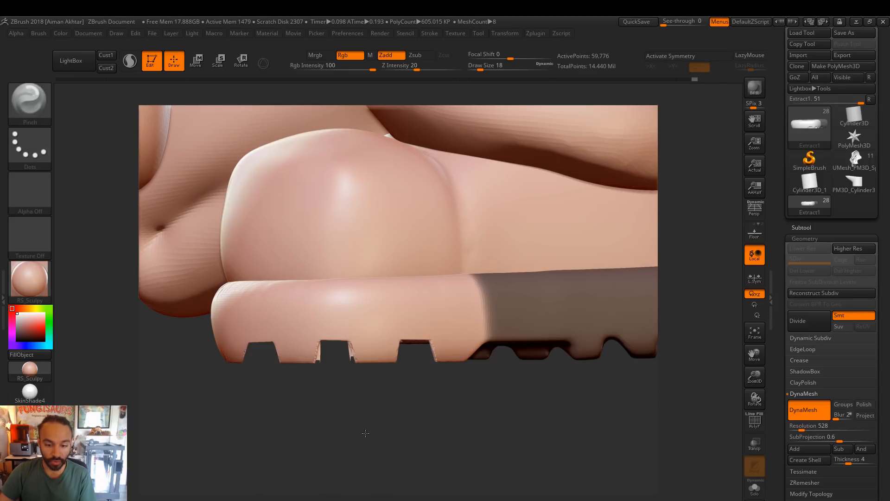
left_click_drag(364, 429, 368, 439)
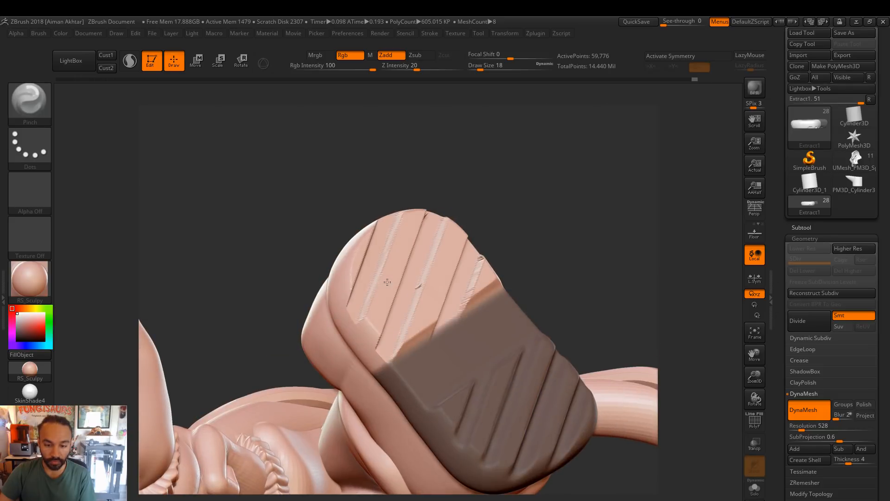
key("ctrl")
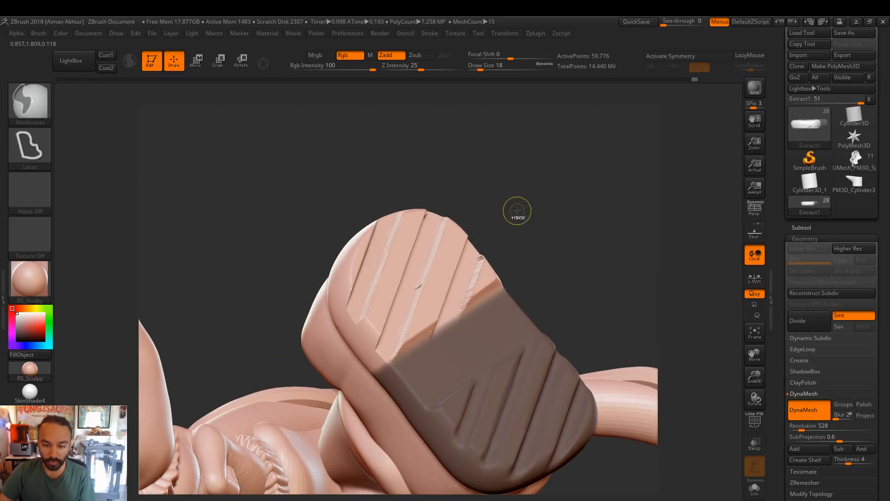
DynaMesh the sole to fuse the cuts and smooth rough spots in the grooves
left_click_drag(557, 242, 527, 235, "ctrl")
key("shift")
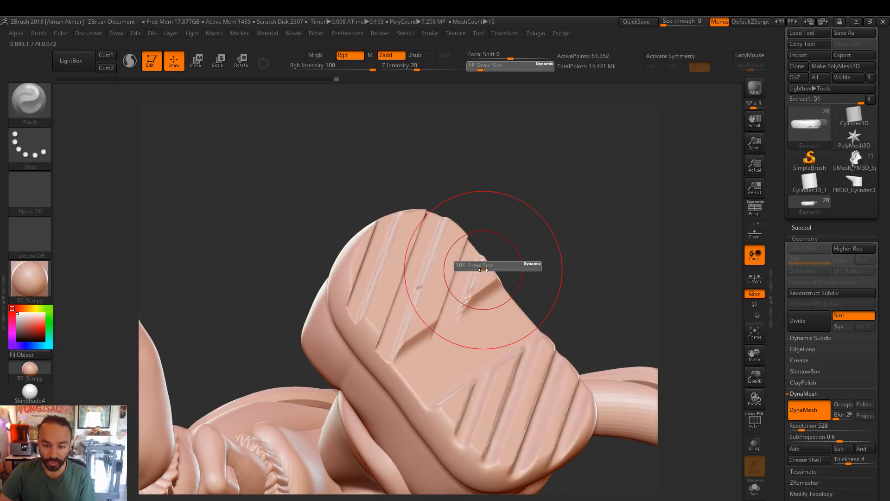
mouse_move(448, 284)
left_mouse_down("shift")
mouse_move(439, 275)
mouse_move(412, 304)
mouse_move(480, 300)
left_mouse_up("shift")
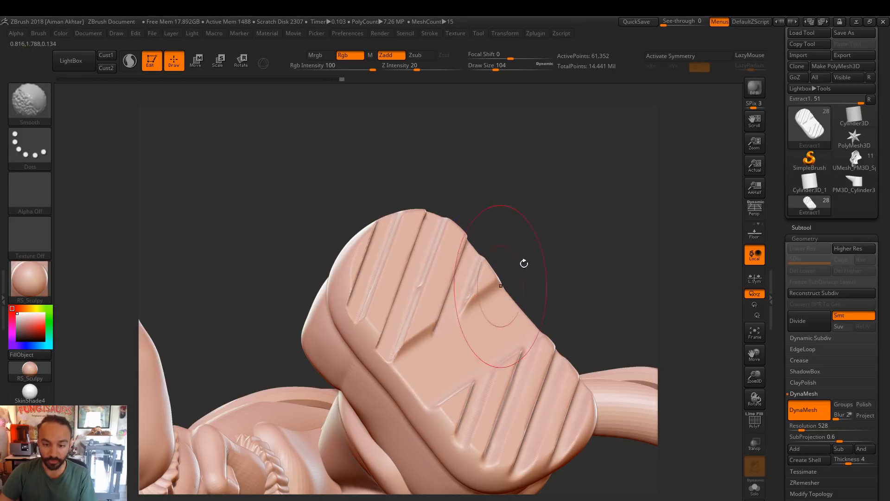
left_click_drag(613, 287, 497, 381)
left_click_drag(576, 404, 552, 407)
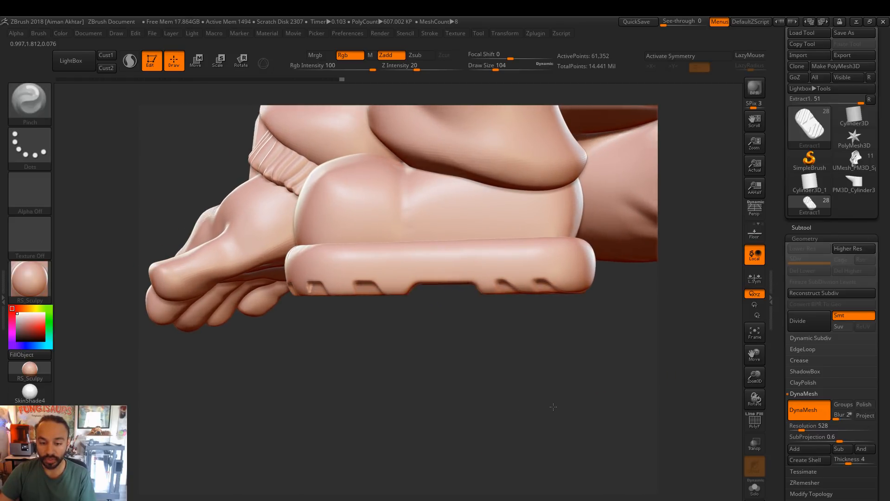
Lasso-mask the sole's right half and display the sole in Solo mode
left_click_drag(623, 355, 369, 113, "ctrl")
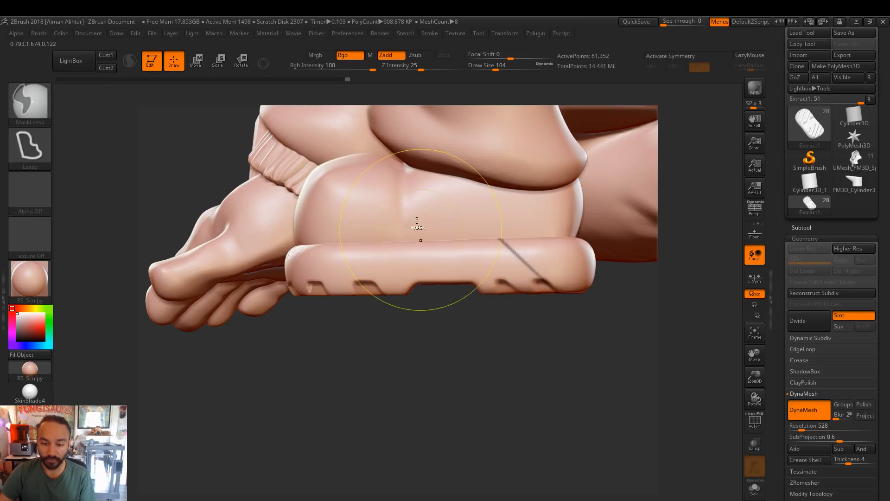
mouse_move(412, 216)
left_mouse_down("ctrl")
mouse_move(675, 265)
mouse_move(422, 394)
left_mouse_up("ctrl")
left_click_drag(425, 380, 506, 381)
left_click(755, 488)
mouse_move(596, 419)
left_mouse_down()
mouse_move(612, 418)
mouse_move(596, 394)
mouse_move(608, 394)
mouse_move(559, 392)
mouse_move(588, 343)
mouse_move(481, 292)
left_mouse_up()
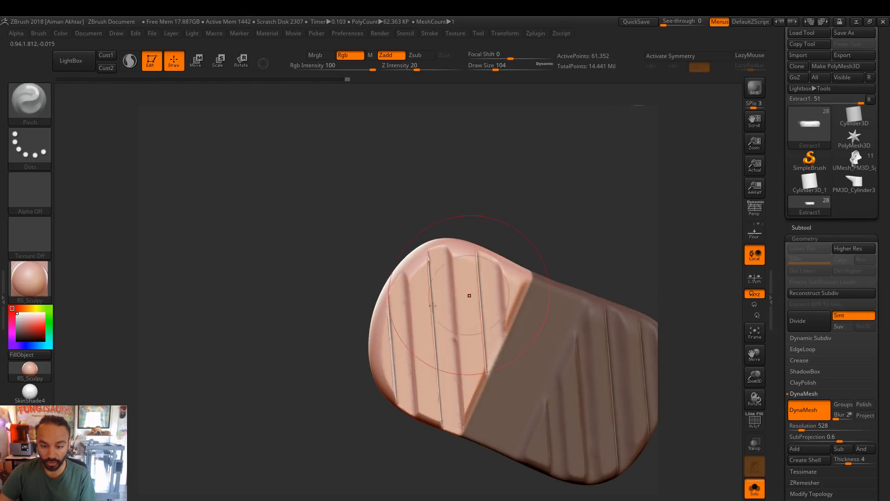
Clip two crosswise notches into the lower edge of the sole's unmasked half
mouse_move(571, 217)
left_mouse_down()
mouse_move(487, 235)
mouse_move(562, 229)
mouse_move(629, 244)
mouse_move(611, 137)
mouse_move(632, 204)
mouse_move(624, 342)
mouse_move(650, 354)
mouse_move(545, 383)
mouse_move(532, 389)
mouse_move(536, 397)
left_mouse_up()
key("ctrl+shift")
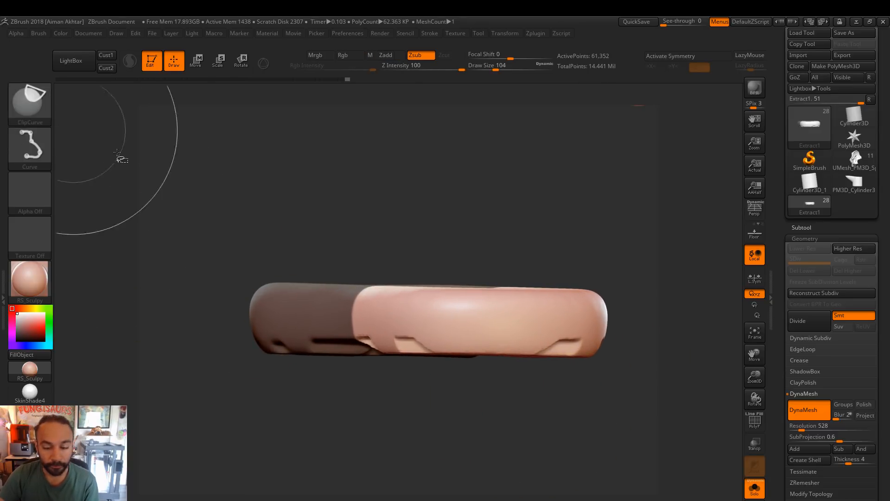
key("ctrl+shift")
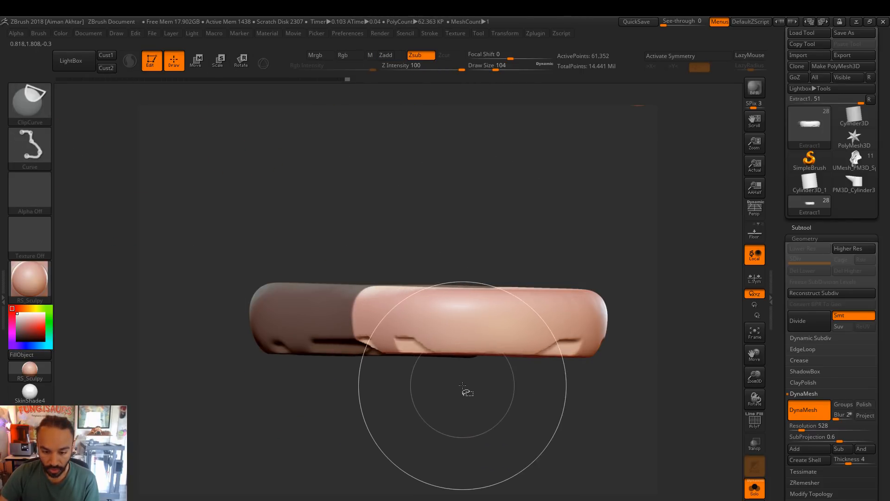
left_click_drag(501, 391, 472, 334, "ctrl+shift")
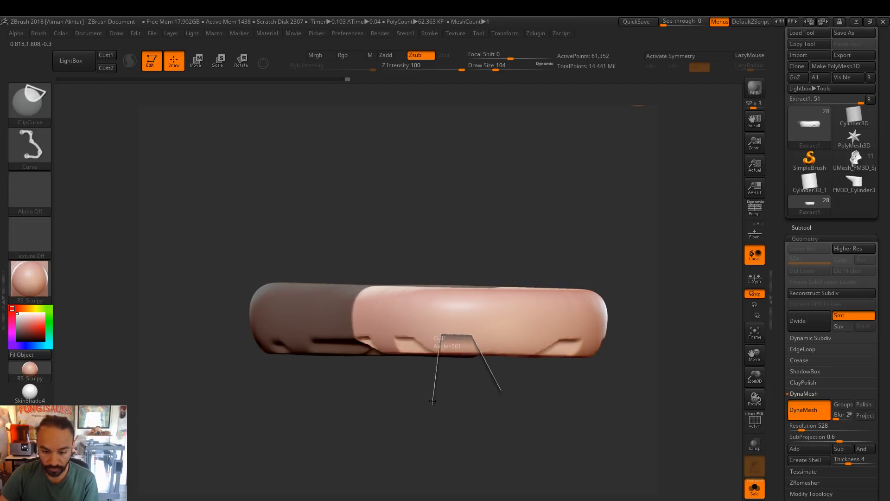
left_click_drag(436, 399, 437, 399, "ctrl+shift")
left_click_drag(561, 392, 533, 329, "ctrl+shift")
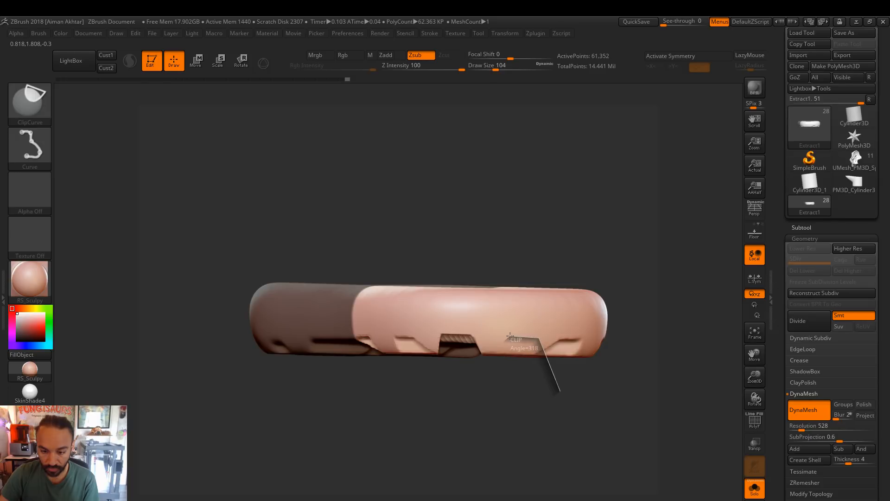
left_click_drag(497, 382, 497, 382, "ctrl+shift")
From the Cust2 side view, cut two more notches near the right end and check the treaded top
mouse_move(550, 420)
left_mouse_down()
mouse_move(559, 377)
mouse_move(529, 246)
left_mouse_up()
mouse_move(575, 358)
left_mouse_down("alt")
mouse_move(589, 437)
mouse_move(608, 409)
mouse_move(525, 346)
left_mouse_up("alt")
left_click_drag(594, 402, 544, 379, "alt")
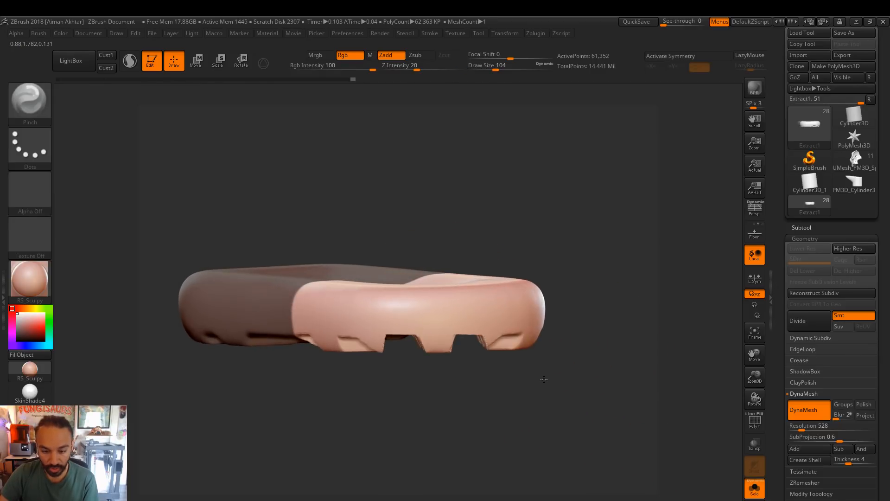
left_click(110, 69)
key("ctrl+z")
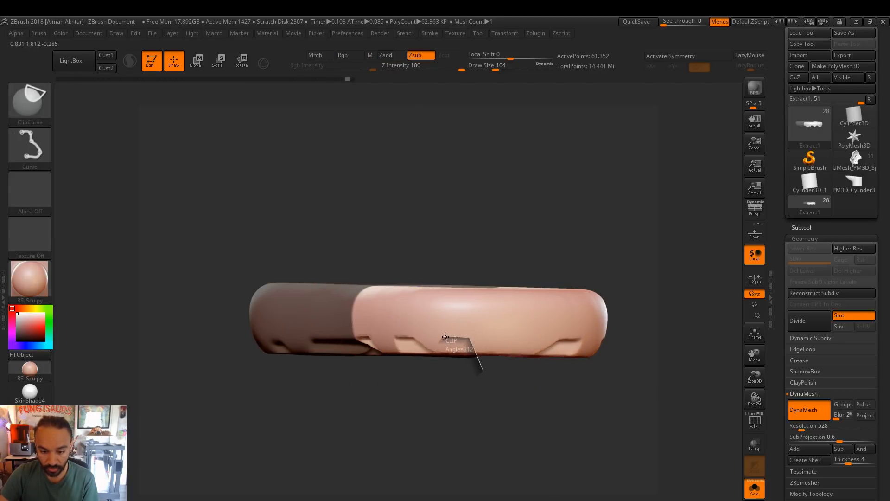
left_click_drag(544, 384, 531, 341, "ctrl+shift")
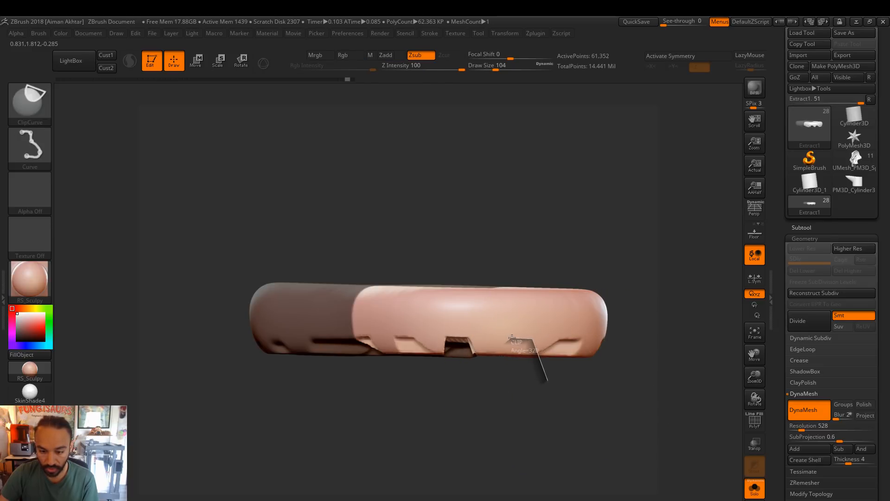
left_click_drag(504, 374, 505, 376, "ctrl+shift")
mouse_move(550, 413)
left_mouse_down()
mouse_move(554, 446)
mouse_move(559, 408)
mouse_move(537, 392)
left_mouse_up()
left_click_drag(567, 424, 557, 390)
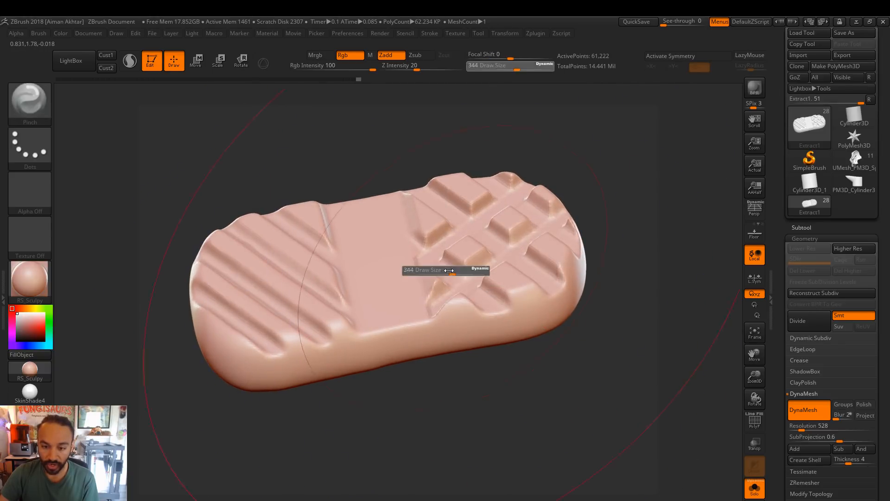
Over a top view of the sole, switch to the Clay brush at draw size 13
mouse_move(519, 408)
left_mouse_down()
mouse_move(515, 440)
mouse_move(490, 316)
mouse_move(473, 333)
mouse_move(514, 366)
mouse_move(539, 372)
mouse_move(537, 432)
mouse_move(535, 374)
mouse_move(464, 353)
left_mouse_up()
key("s")
left_click(424, 314)
left_click_drag(493, 411, 527, 439, "alt")
key("s")
left_click_drag(487, 378, 474, 378)
left_click_drag(662, 360, 659, 325, "alt")
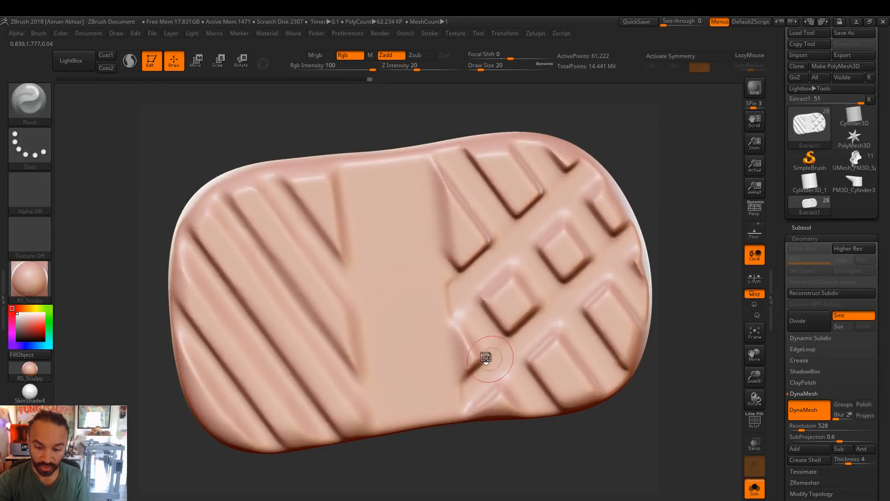
key("b")
key("c")
key("l")
key("s")
key("s")
left_click_drag(467, 342, 459, 339)
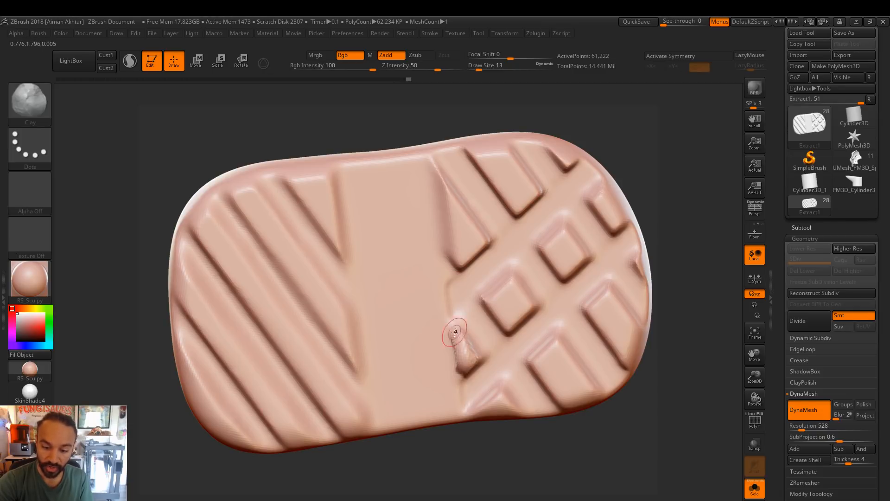
Smooth the tread groove edges with a larger brush, then turn the sole edge-on
key("ctrl")
key("shift")
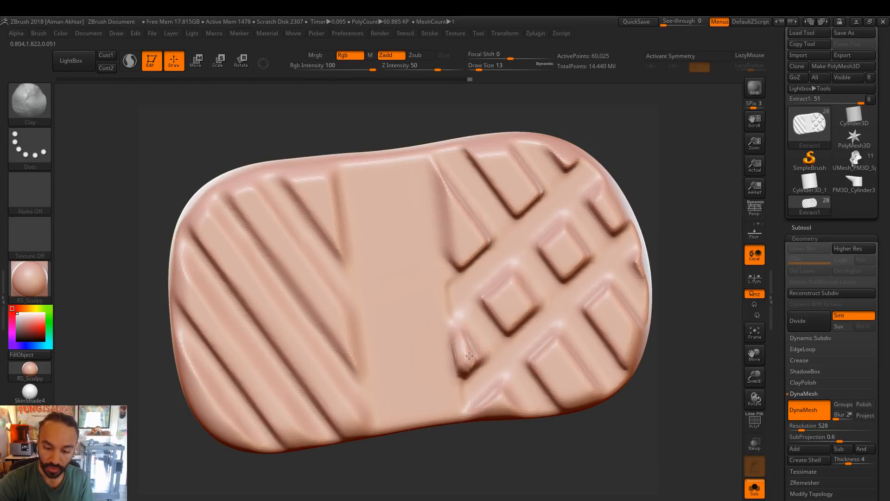
key("bracketright")
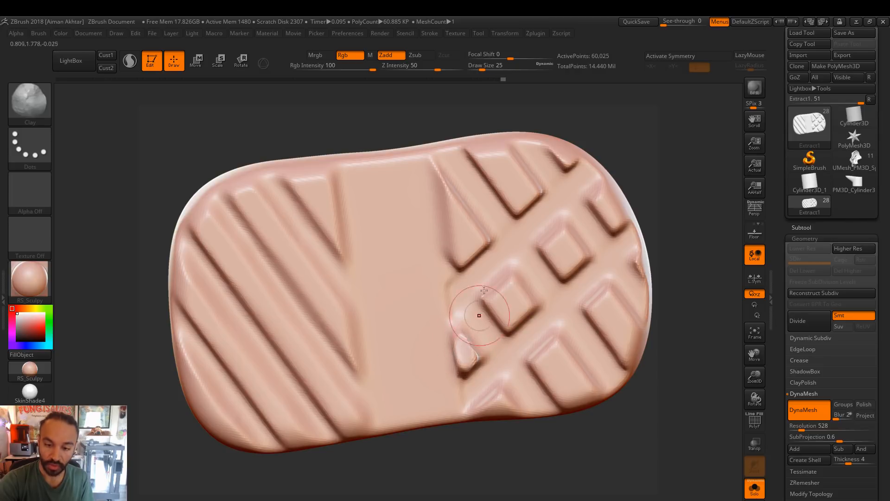
left_click_drag(447, 193, 460, 258)
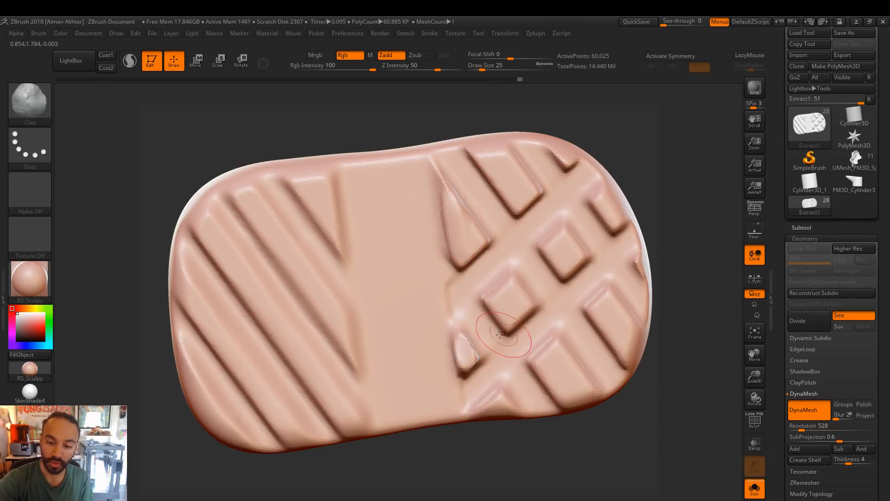
key("shift")
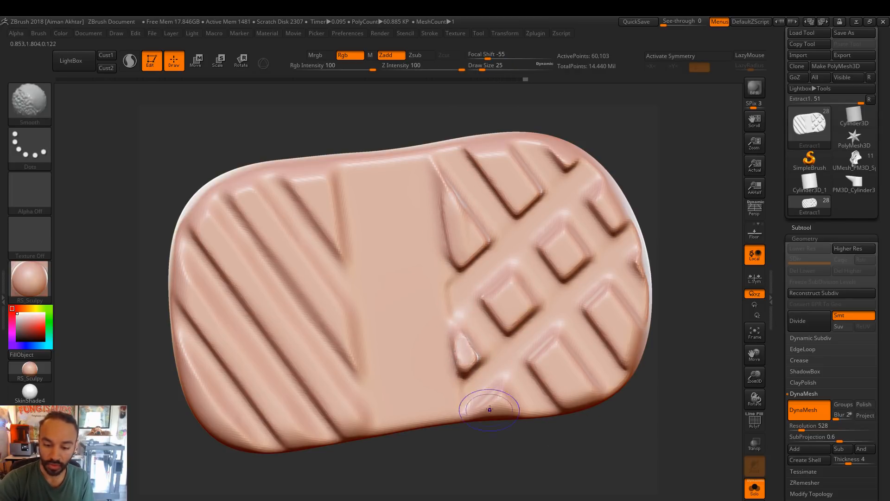
mouse_move(602, 450)
left_mouse_down("alt")
mouse_move(580, 430)
mouse_move(625, 462)
left_mouse_up("alt")
mouse_move(614, 388)
left_mouse_down("alt")
mouse_move(621, 404)
mouse_move(616, 391)
mouse_move(187, 350)
mouse_move(244, 331)
left_mouse_up("alt")
mouse_move(404, 347)
left_mouse_down("ctrl")
mouse_move(576, 338)
mouse_move(200, 327)
left_mouse_up("ctrl")
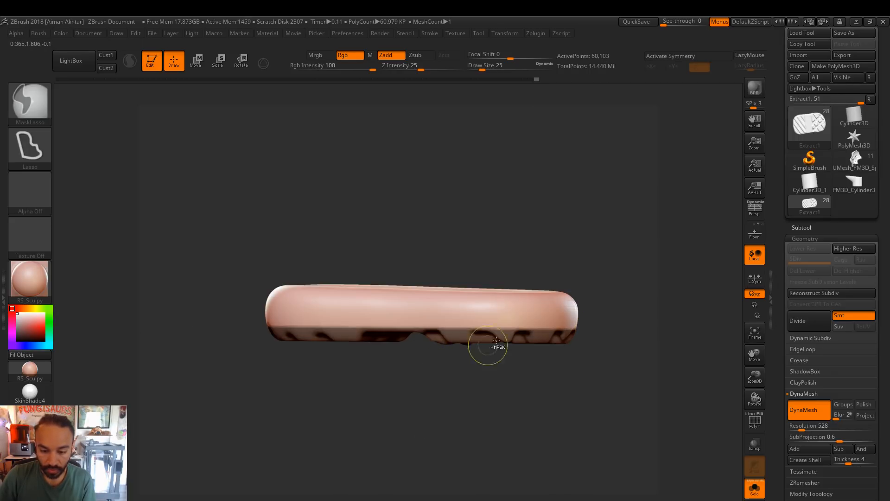
Mask and invert the sole's lower band, adjust it with Transpose Move, and clear the mask
left_click(417, 278, "ctrl")
left_click(201, 67)
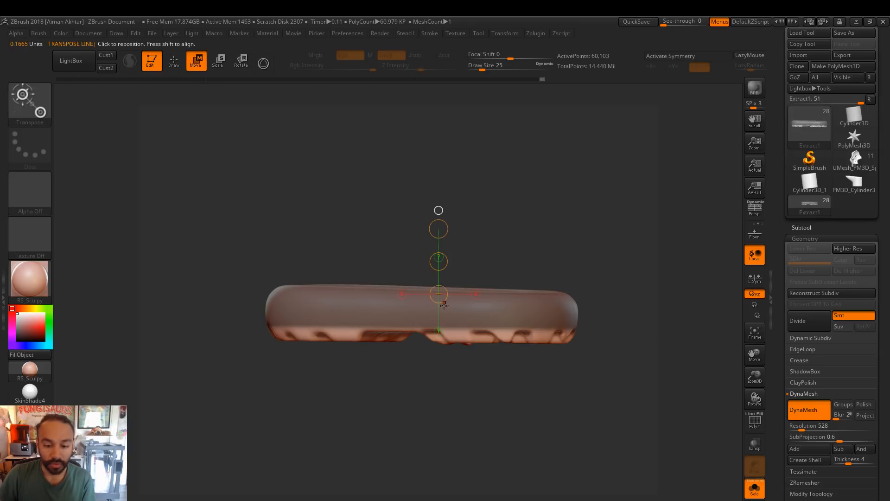
left_click_drag(416, 320, 414, 214)
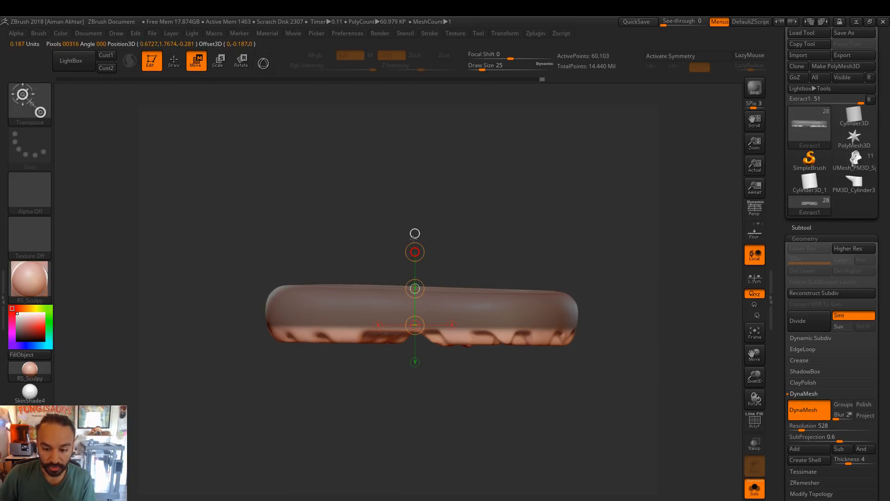
left_click(174, 60)
left_click_drag(440, 204, 503, 241, "ctrl")
DynaMesh the sole and ClipCurve its underside flat
mouse_move(574, 403)
left_mouse_down()
mouse_move(565, 261)
mouse_move(583, 402)
mouse_move(584, 389)
left_mouse_up()
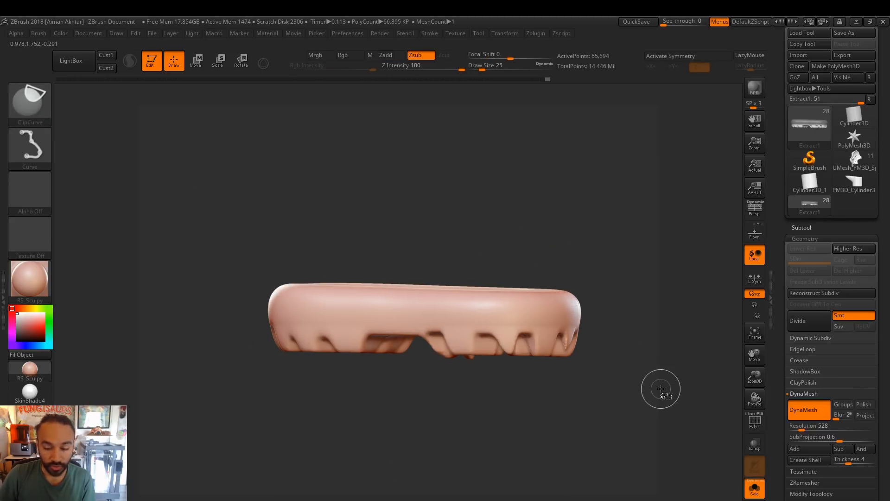
left_click_drag(585, 356, 207, 350, "ctrl+shift")
mouse_move(504, 442)
left_mouse_down()
mouse_move(469, 441)
mouse_move(501, 459)
mouse_move(522, 337)
mouse_move(474, 299)
left_mouse_up()
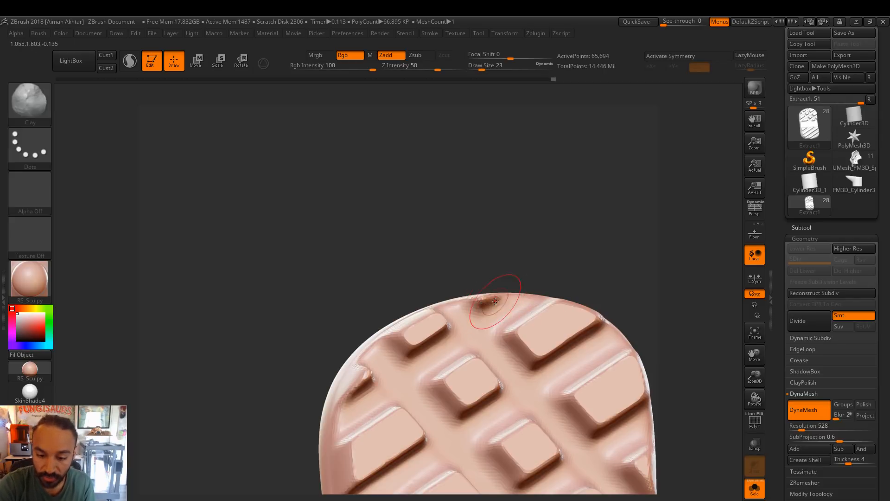
Select the TrimAdaptive brush at size 20 and start trimming the tread
key("ctrl")
mouse_move(501, 312)
right_mouse_down()
mouse_move(496, 323)
mouse_move(522, 204)
right_mouse_up()
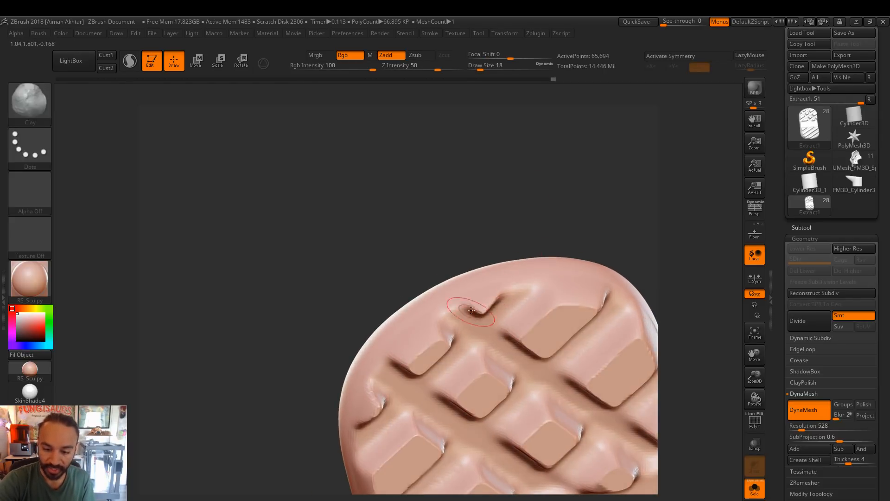
key("b")
key("t")
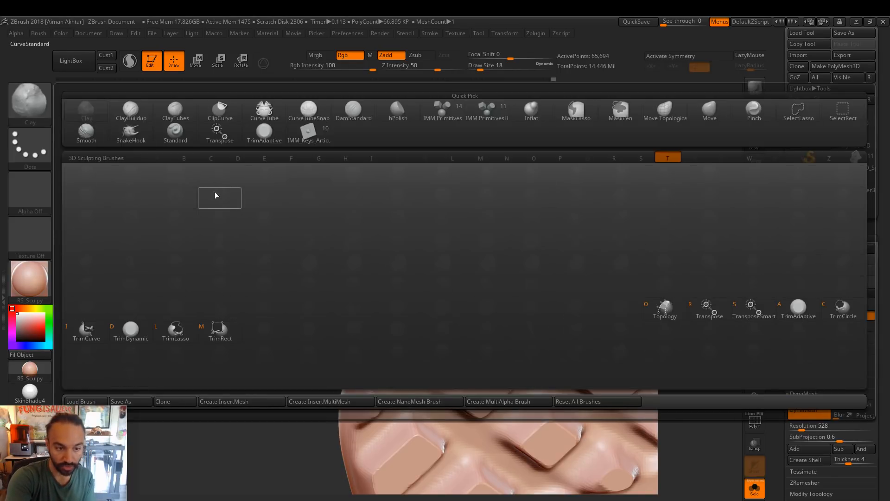
key("a")
right_click_drag(500, 310, 512, 185)
key("s")
mouse_move(487, 330)
left_mouse_down()
mouse_move(483, 319)
mouse_move(503, 298)
left_mouse_up()
key("s")
mouse_move(502, 299)
left_mouse_down("shift")
mouse_move(488, 302)
mouse_move(498, 298)
left_mouse_up("shift")
Smooth the tread surface and the sole's edge from top and side views
left_click_drag(546, 215, 560, 207, "ctrl")
mouse_move(500, 300)
left_mouse_down("shift")
mouse_move(491, 302)
mouse_move(499, 299)
left_mouse_up("shift")
mouse_move(531, 213)
right_mouse_down()
mouse_move(542, 309)
mouse_move(555, 320)
right_mouse_up()
left_click_drag(534, 320, 555, 342, "shift")
mouse_move(560, 347)
right_mouse_down()
mouse_move(607, 265)
mouse_move(559, 239)
right_mouse_up()
Smooth the sole again and switch to the Inflat brush at size 80
key("shift")
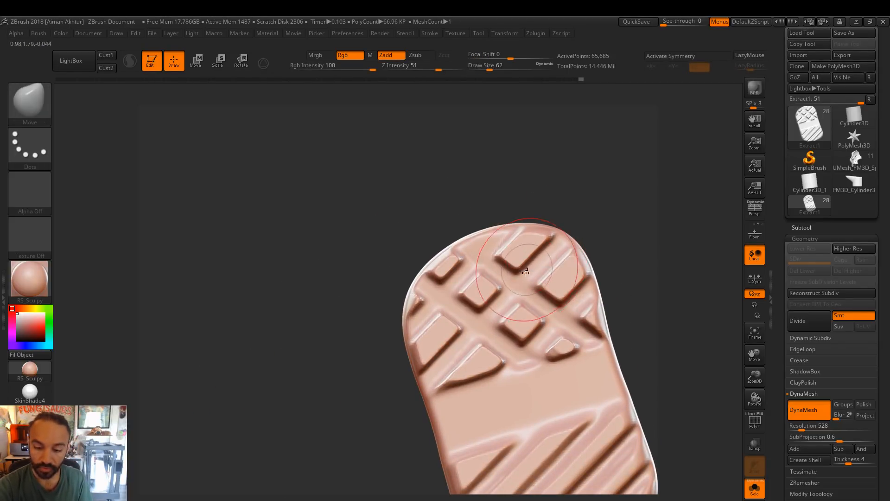
right_click_drag(602, 318, 592, 284, "alt")
key("s")
left_click_drag(552, 309, 556, 309)
key("b")
key("i")
key("n")
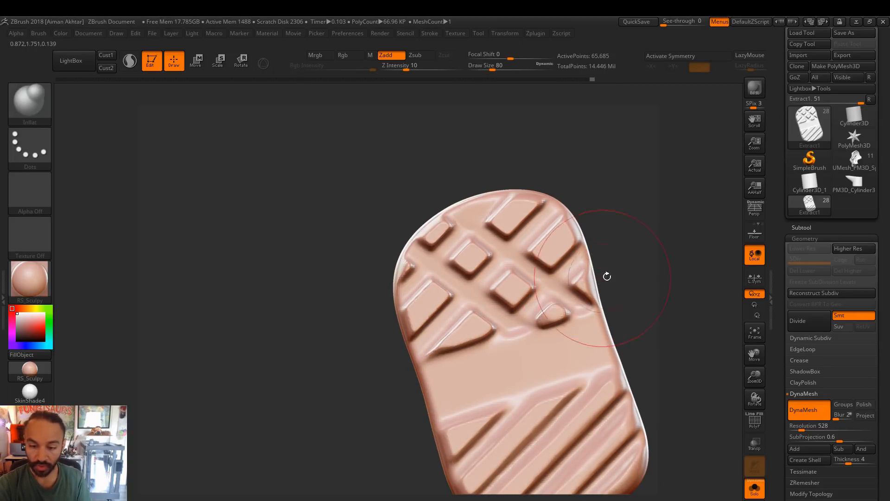
Raise the Inflat brush size to 217 and expand the Tool Deformation settings
mouse_move(657, 269)
left_mouse_down()
mouse_move(624, 261)
mouse_move(598, 301)
left_mouse_up()
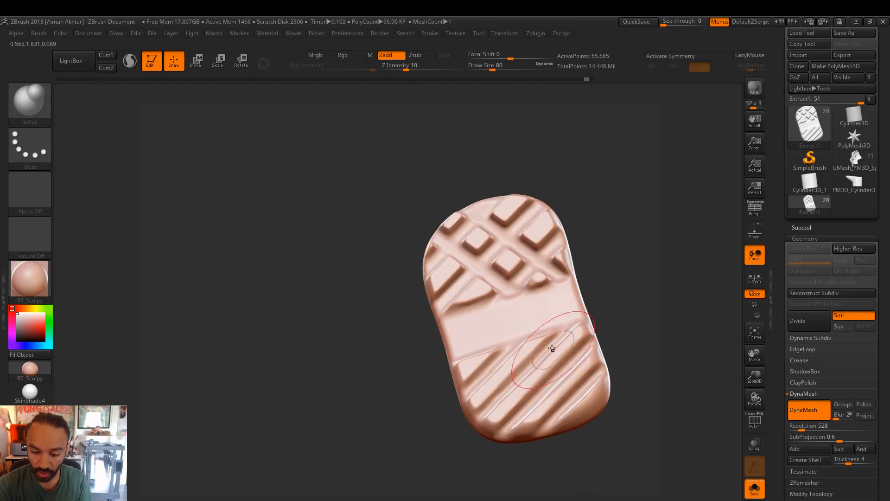
left_click_drag(594, 225, 582, 232, "shift")
key("s")
left_click_drag(514, 251, 528, 250)
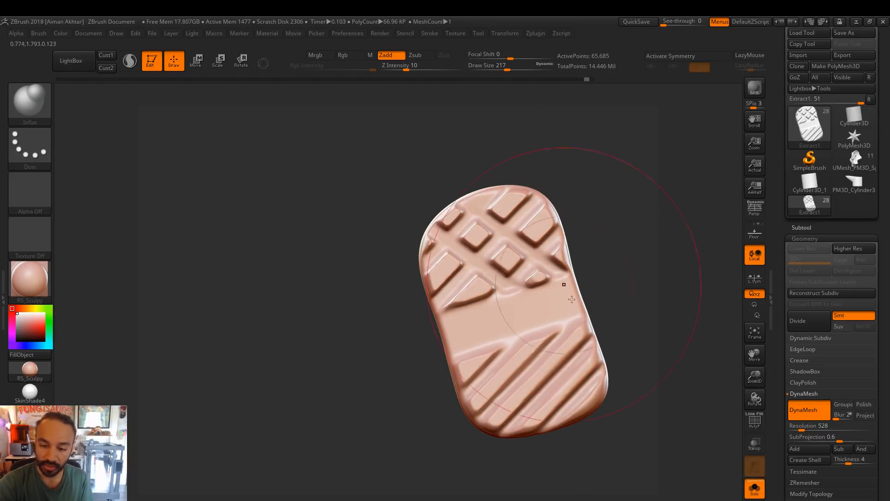
left_click_drag(785, 468, 785, 335)
left_click(815, 486)
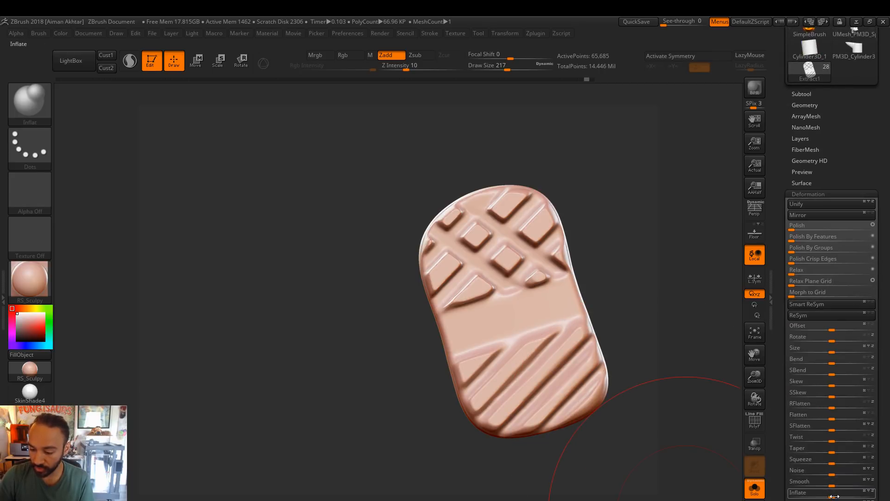
Inflate the whole sole to 4 in Deformation and ClipCurve its underside flat
left_click_drag(834, 497, 836, 495)
left_click_drag(640, 294, 640, 335)
mouse_move(624, 306)
left_mouse_down("shift")
mouse_move(616, 318)
mouse_move(473, 337)
left_mouse_up("shift")
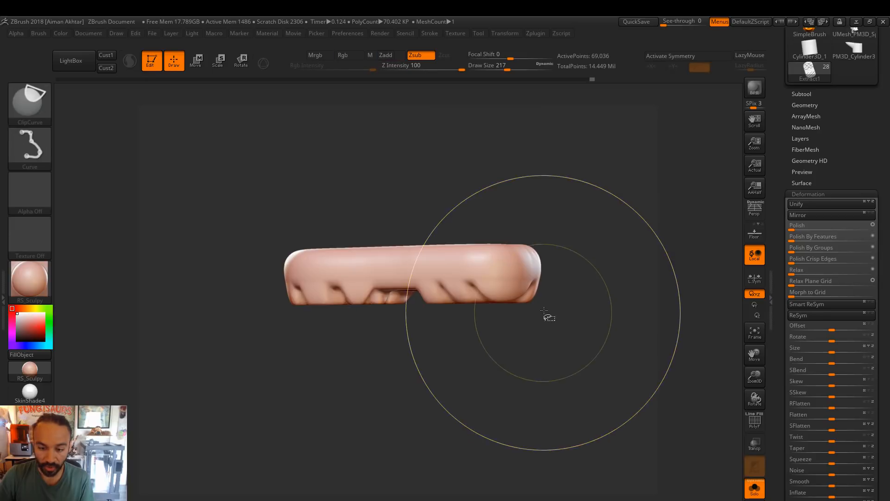
mouse_move(546, 297)
left_mouse_down("ctrl+shift")
mouse_move(244, 304)
mouse_move(250, 310)
left_mouse_up("ctrl+shift")
mouse_move(531, 370)
left_mouse_down()
mouse_move(598, 240)
mouse_move(641, 411)
left_mouse_up()
Facing the tread, select TrimAdaptive at draw size 23 to shave the middle tread blocks
key("shift")
mouse_move(582, 480)
left_mouse_down()
mouse_move(593, 410)
mouse_move(552, 406)
left_mouse_up()
left_click_drag(547, 318, 537, 445)
left_click_drag(537, 445, 583, 274, "alt")
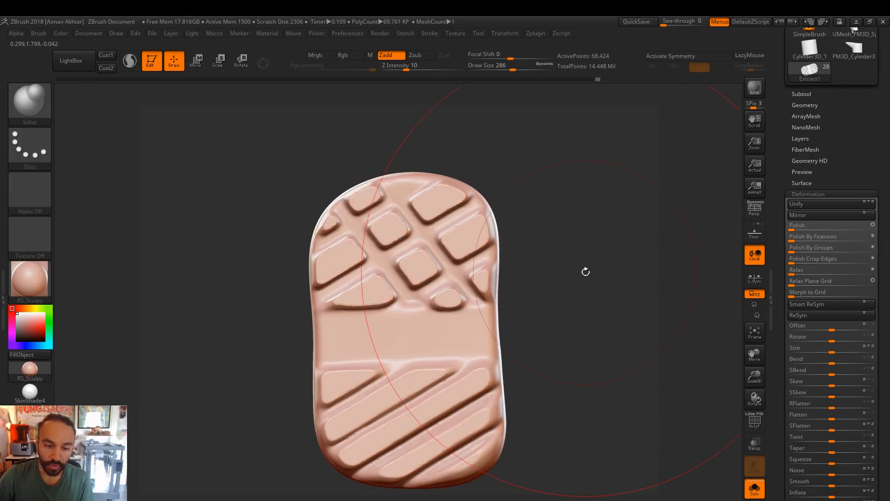
left_click(30, 101)
key("t")
key("a")
key("s")
left_click_drag(412, 302, 385, 309)
key("s")
left_click(425, 321)
Turn on LazyMouse, set brush size 35, and undo a trial diagonal groove stroke
left_click(748, 56)
key("s")
left_click(427, 310)
left_click_drag(413, 306, 305, 153)
key("ctrl+z")
Tilt the sole and narrow the brush size from 39 down to 14
left_click_drag(523, 294, 421, 319)
key("s")
left_click(421, 330)
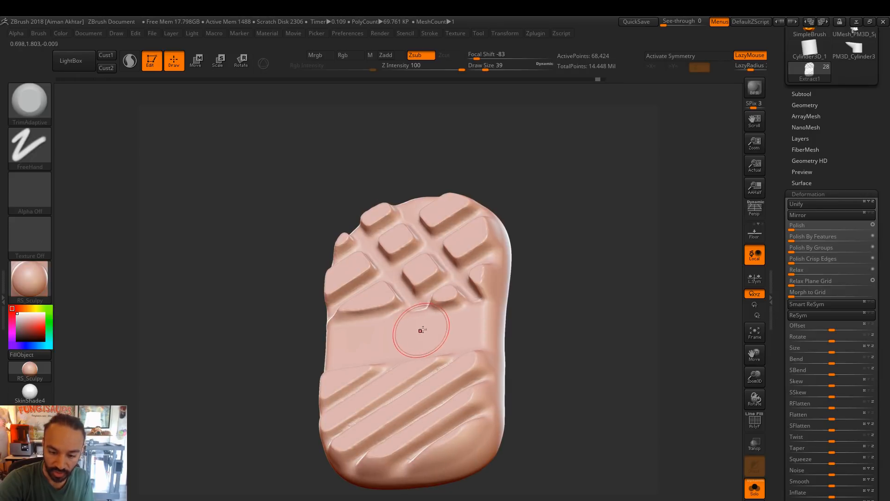
mouse_move(524, 288)
left_mouse_down()
mouse_move(580, 312)
mouse_move(536, 294)
left_mouse_up()
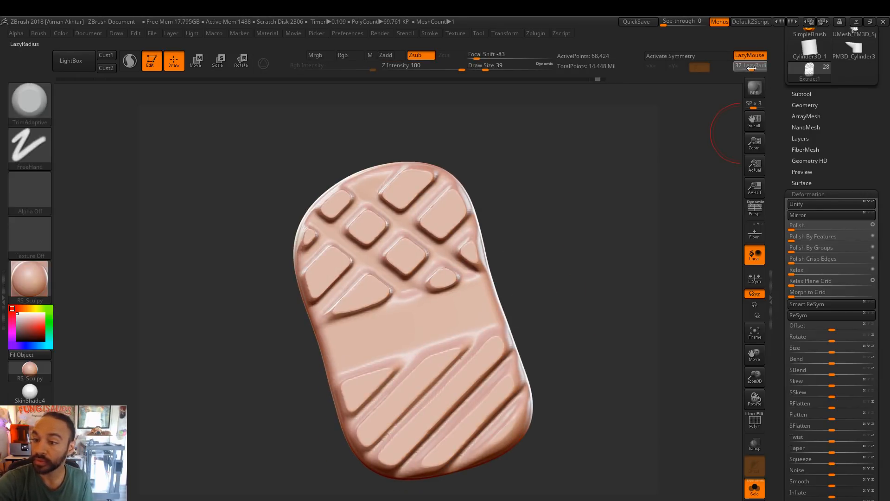
key("s")
left_click(356, 246)
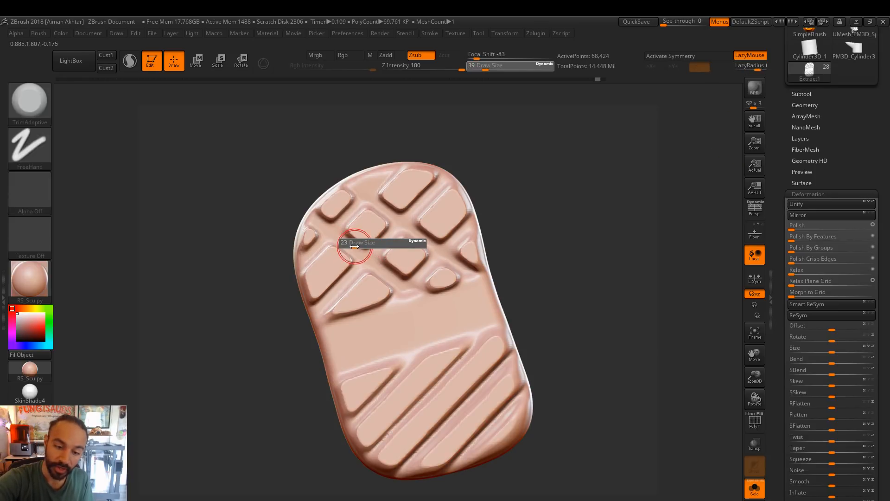
key("s")
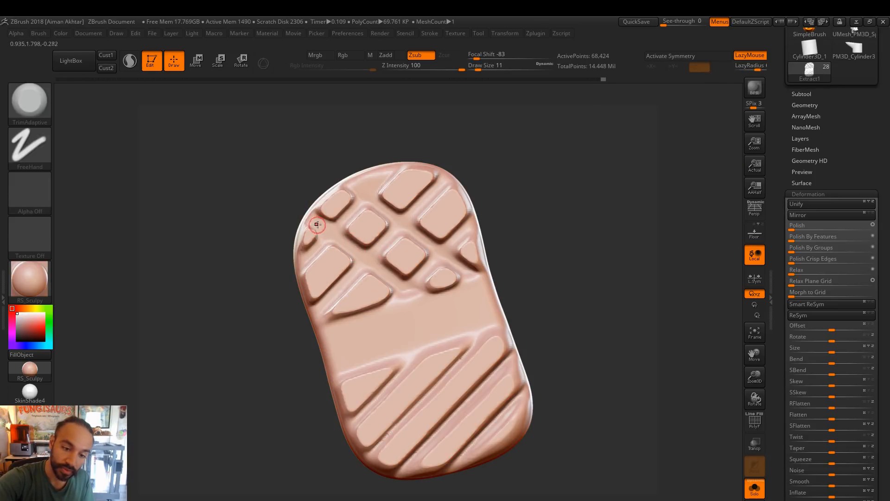
left_click(314, 221)
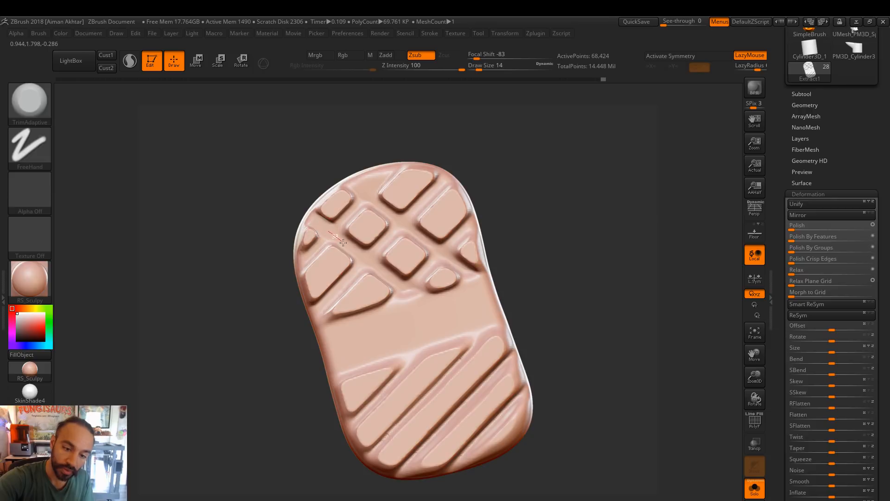
Rework and re-cut the groove between the tiles toward the lower left with small strokes
mouse_move(421, 302)
left_mouse_down()
mouse_move(403, 289)
mouse_move(439, 316)
left_mouse_up()
left_click_drag(380, 266, 416, 300)
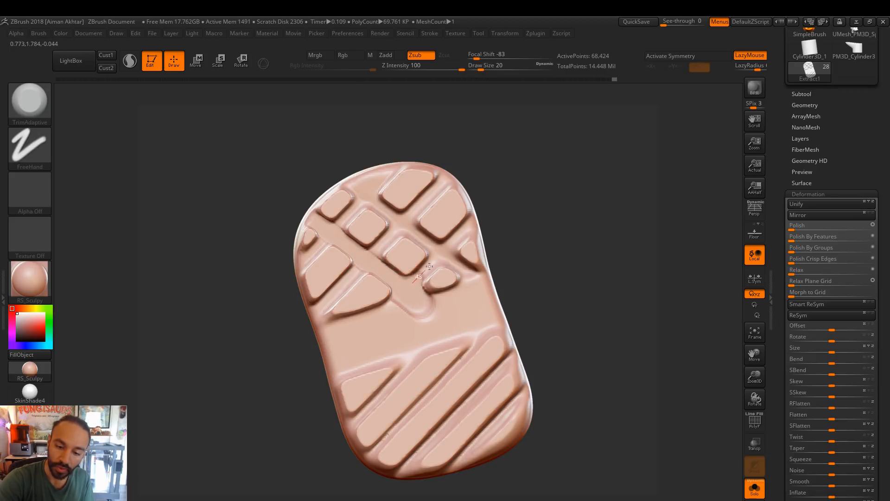
left_click_drag(426, 269, 469, 233)
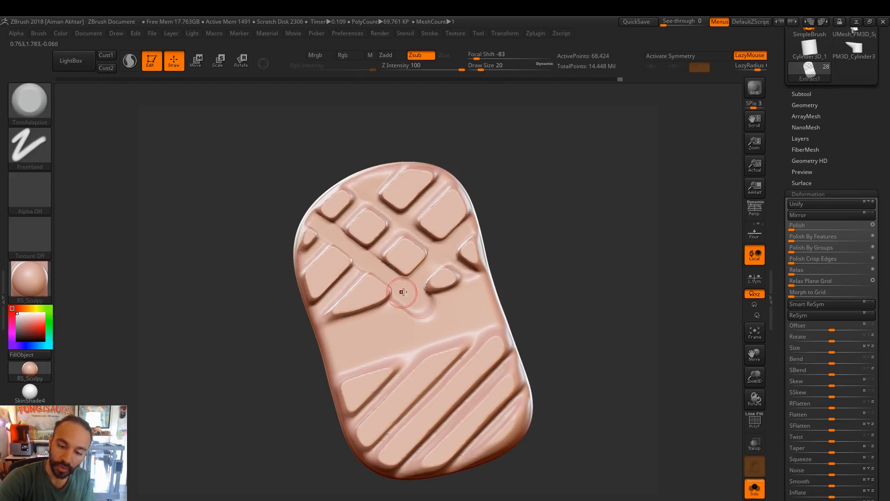
left_click_drag(362, 260, 470, 145)
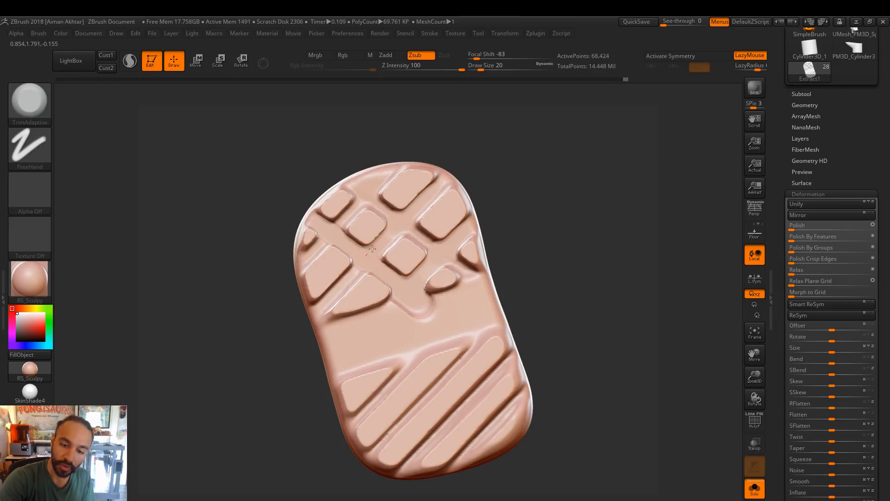
left_click_drag(336, 226, 360, 201)
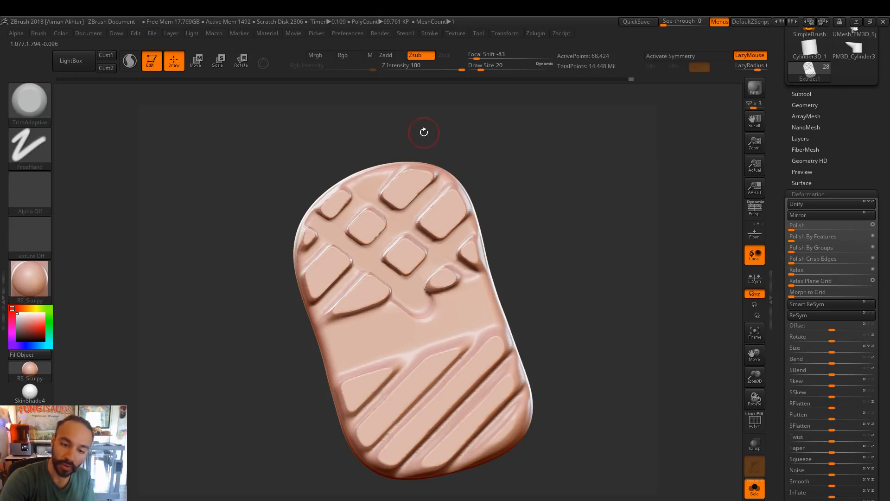
left_click_drag(371, 256, 333, 294)
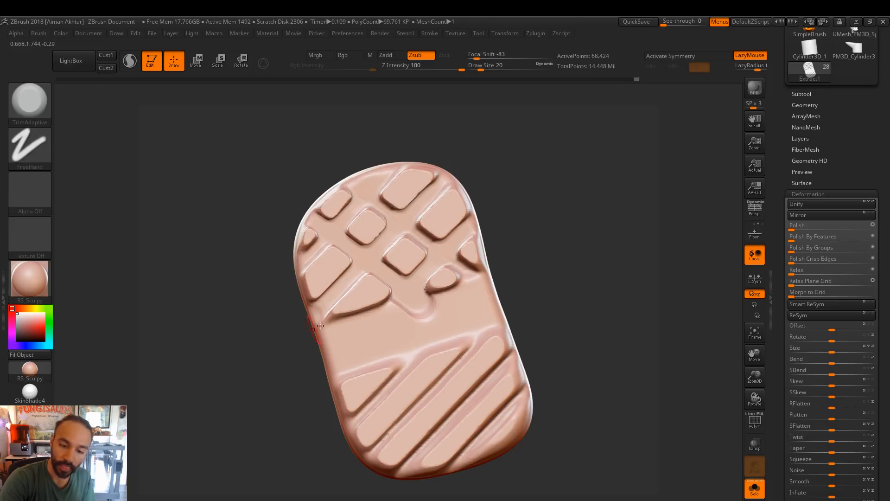
left_click_drag(406, 300, 339, 348)
mouse_move(388, 306)
left_mouse_down("shift")
mouse_move(347, 326)
mouse_move(333, 320)
mouse_move(354, 328)
left_mouse_up("shift")
left_click_drag(410, 296, 317, 353)
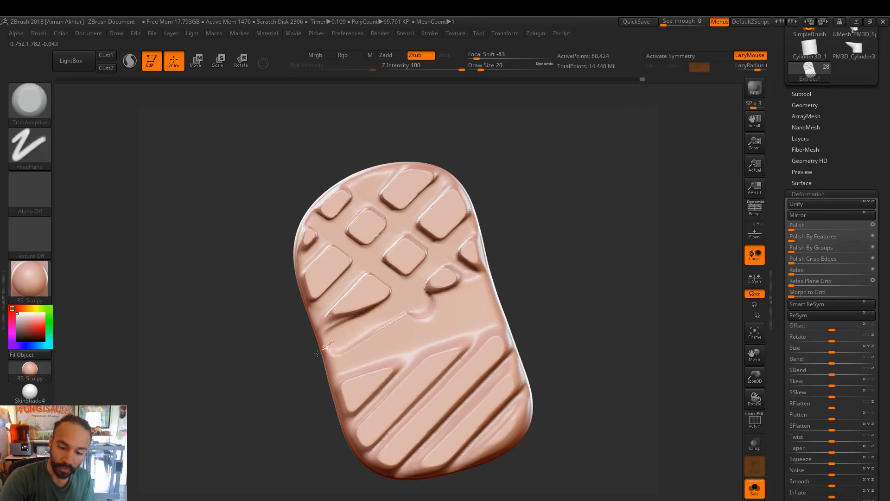
left_click_drag(403, 302, 326, 337)
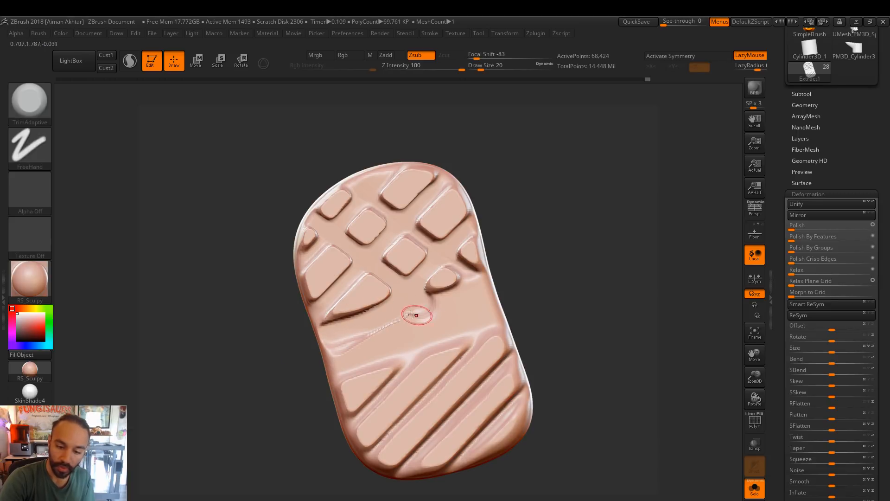
left_click_drag(428, 304, 433, 308, "shift")
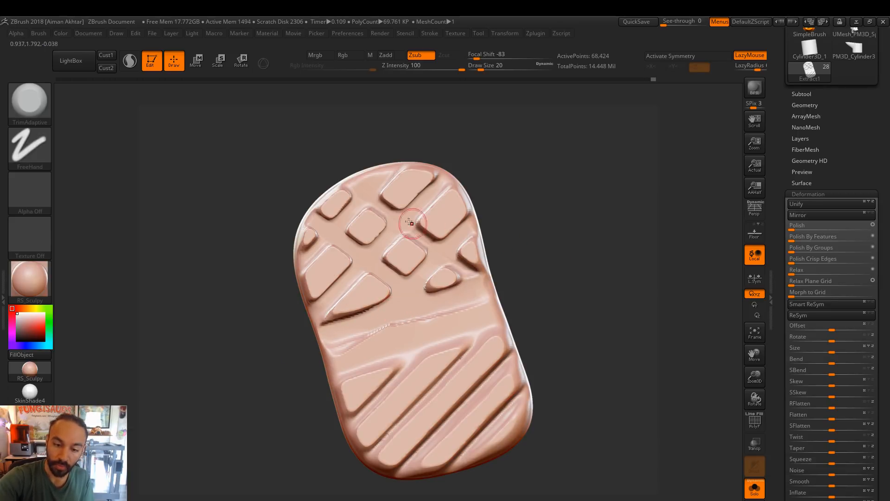
Flatten the middle crease and Shift-smooth beside the lower tiles, settling on brush size 33
left_click_drag(461, 268, 504, 311)
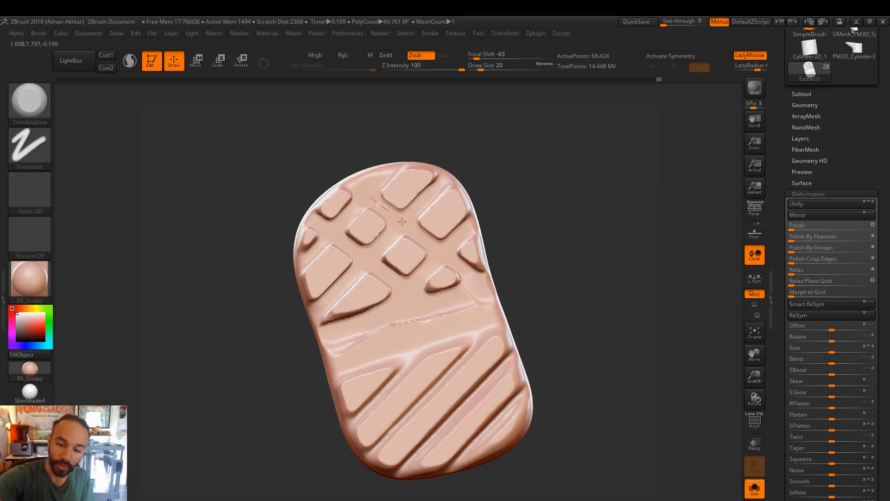
key("shift")
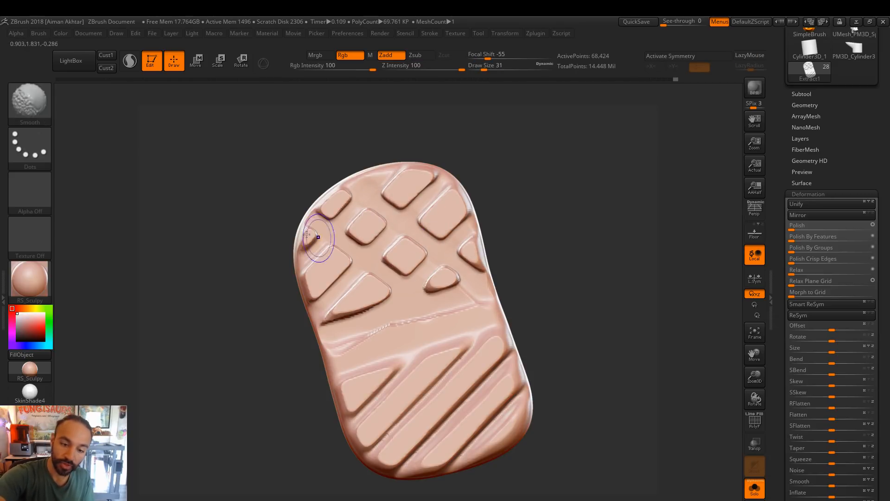
key("shift")
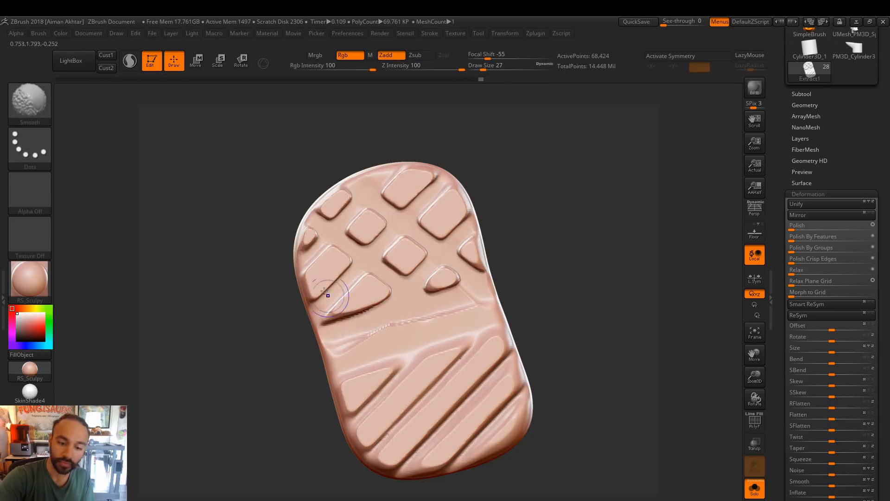
left_click_drag(551, 267, 507, 274)
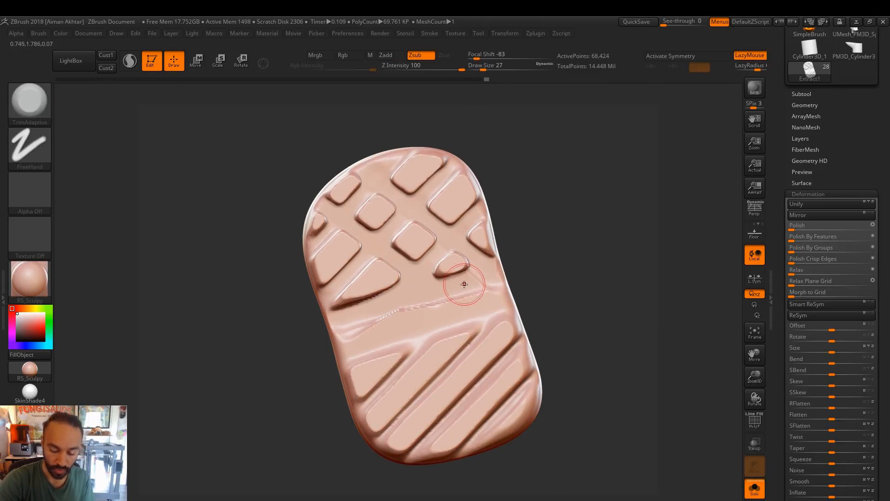
key("s")
mouse_move(423, 298)
left_mouse_down()
mouse_move(492, 276)
mouse_move(461, 289)
mouse_move(477, 256)
mouse_move(493, 284)
mouse_move(404, 302)
mouse_move(497, 295)
mouse_move(417, 295)
mouse_move(410, 306)
left_mouse_up()
key("s")
key("s")
key("shift")
Undo the bad flattening strokes, then flatten the crease toward the right at brush size 39
key("s")
key("ctrl+z")
key("ctrl+z")
key("s")
left_click_drag(340, 334, 333, 336)
key("s")
mouse_move(391, 313)
left_mouse_down()
mouse_move(404, 329)
mouse_move(318, 352)
mouse_move(417, 312)
mouse_move(409, 313)
mouse_move(508, 299)
left_mouse_up()
key("ctrl+z")
key("s")
key("ctrl+z")
key("s")
left_click_drag(436, 324, 561, 267)
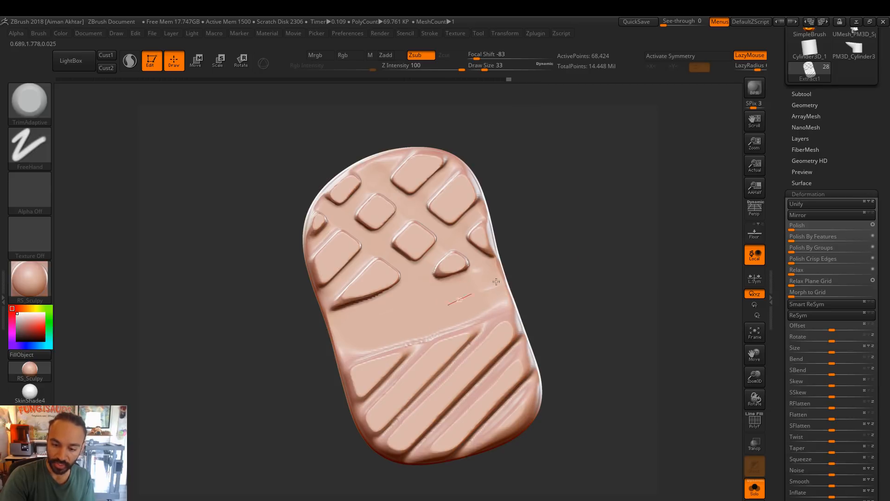
left_click_drag(474, 293, 476, 293)
key("shift")
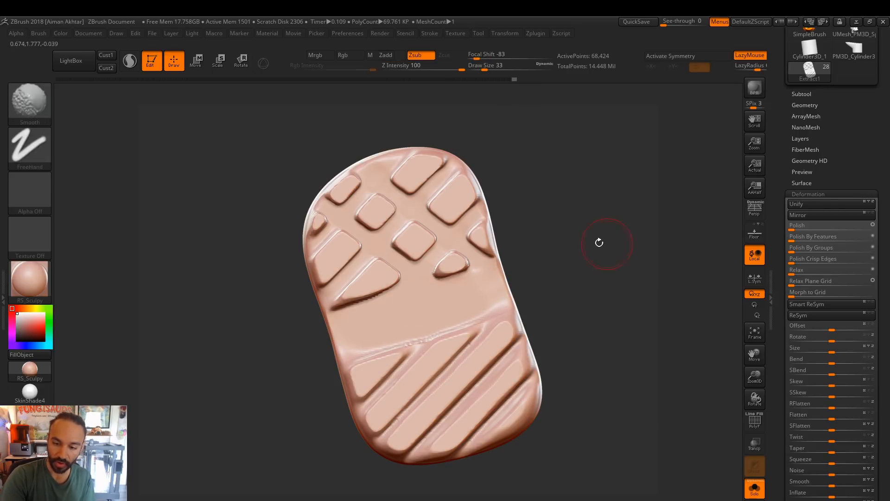
left_click_drag(613, 244, 589, 338, "shift")
left_click_drag(592, 388, 503, 298)
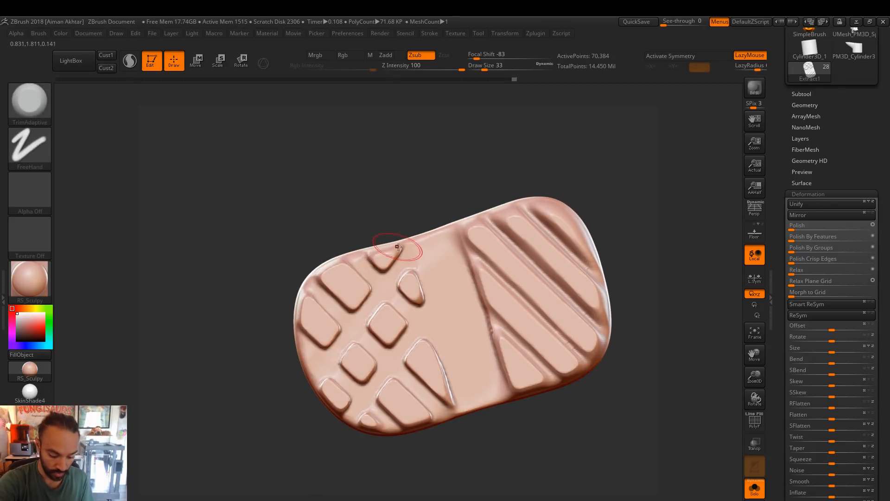
Switch to smoothing and resize the brush through 25, 20, 16 and 27 to 59
key("shift")
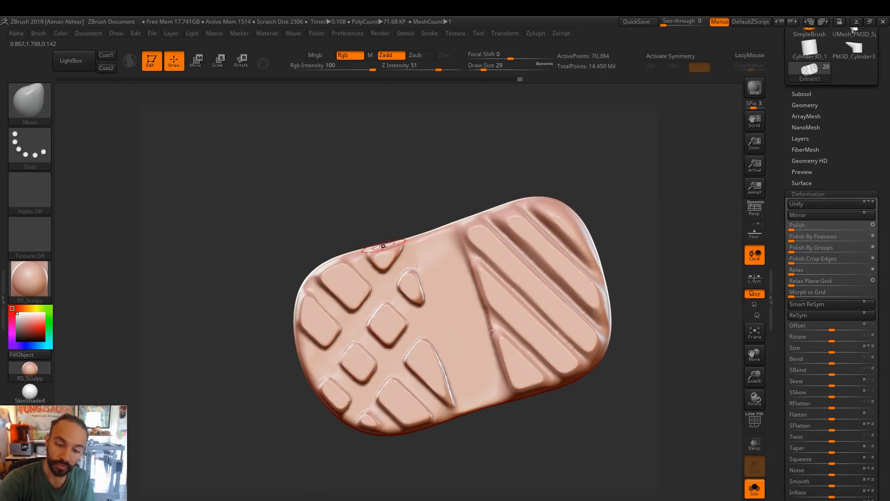
key("s")
left_click(404, 252)
key("s")
left_click(393, 258)
key("[")
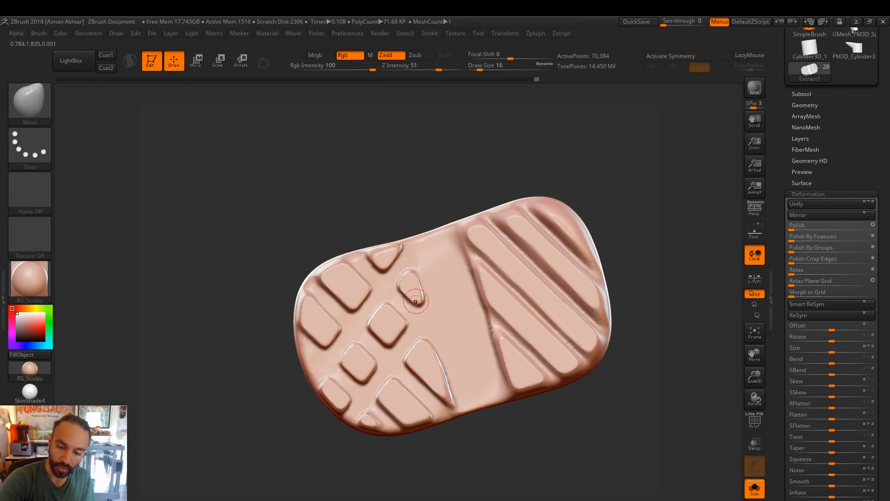
key("s")
left_click(420, 288)
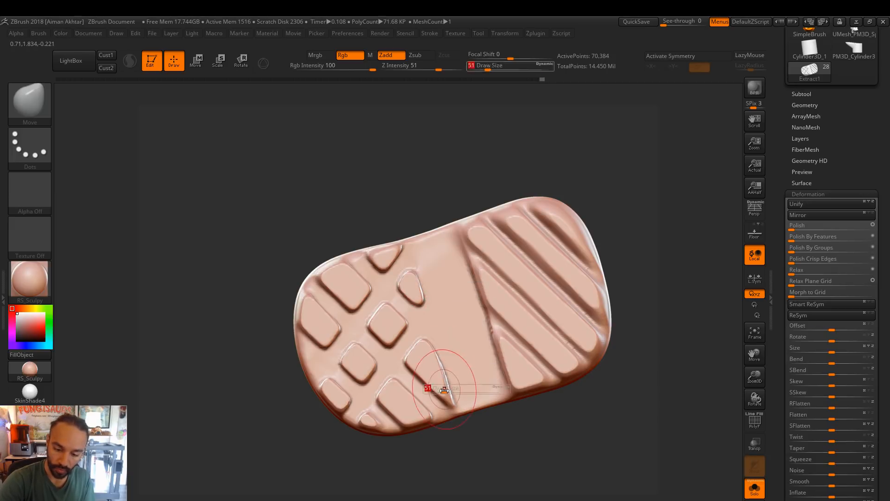
key("s")
left_click(457, 365)
Smooth around the teardrop tread and its sharp inner ridge at brush sizes 77 and 44
left_click_drag(474, 457, 470, 453)
key("s")
left_click(340, 275)
key("s")
left_click_drag(351, 334, 371, 334)
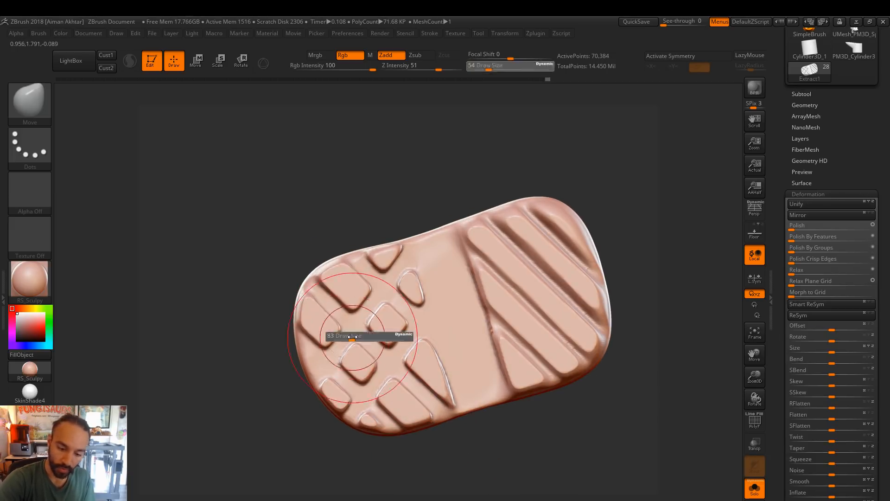
mouse_move(400, 387)
left_mouse_down()
mouse_move(408, 358)
mouse_move(428, 344)
left_mouse_up()
key("s")
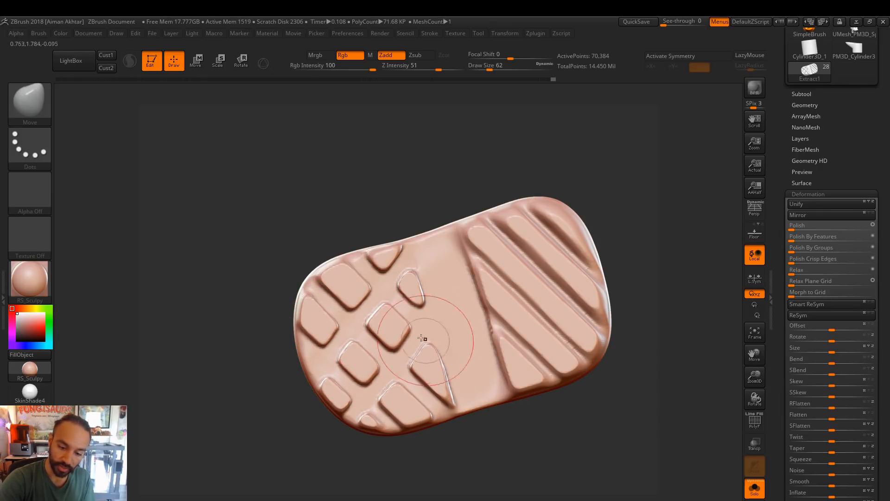
key("bracketleft")
left_click_drag(416, 310, 418, 318, "shift")
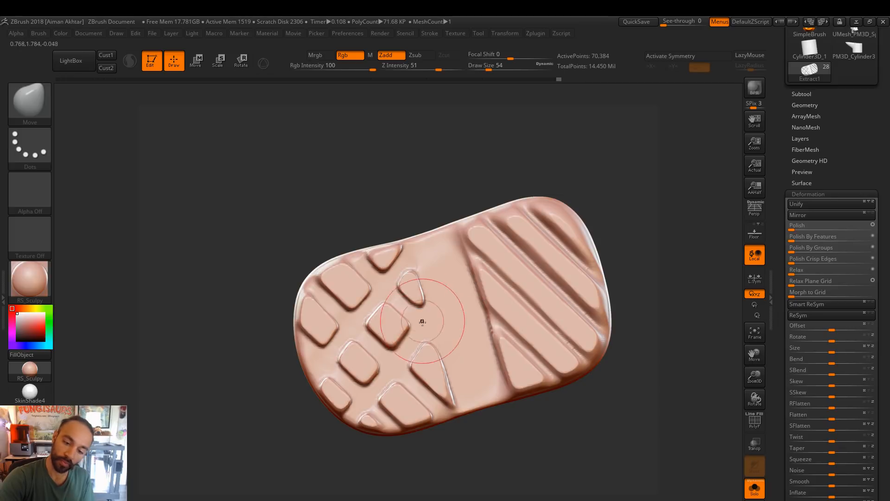
Drop the brush to size 27 and DynaMesh the sole to even out its surface
key("s")
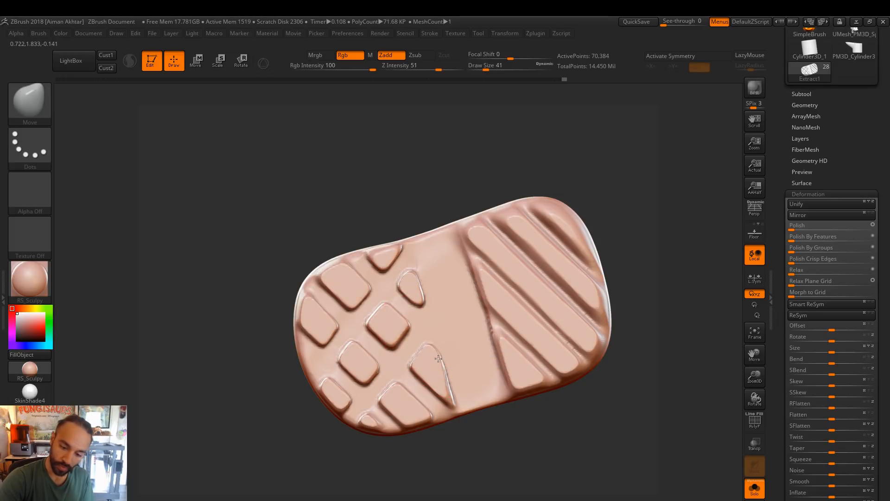
key("s")
key("s")
left_click_drag(442, 396, 447, 394)
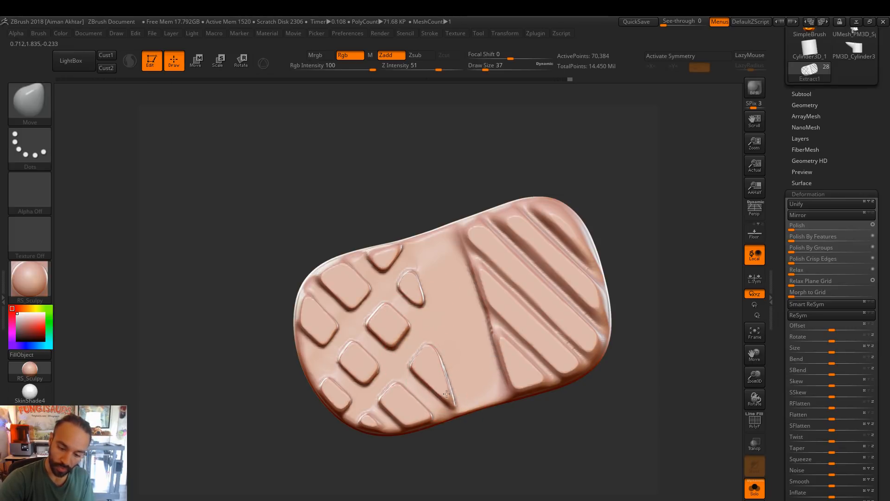
key("s")
left_click_drag(385, 395, 391, 395)
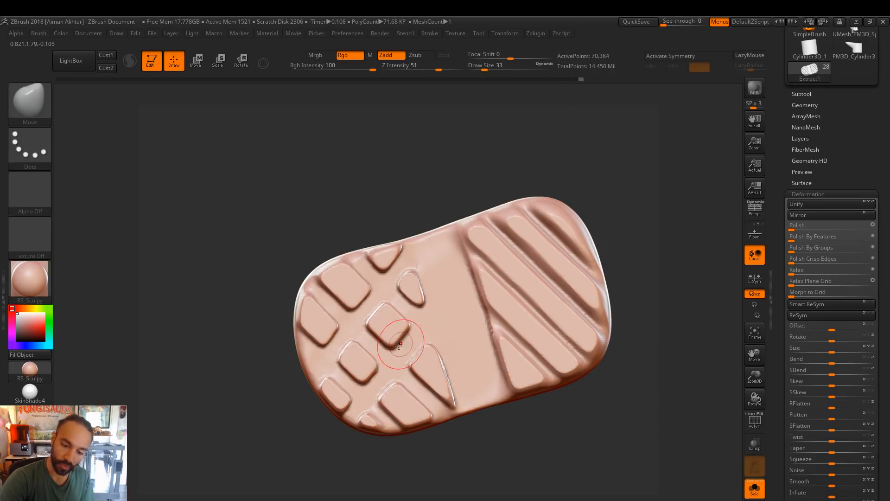
key("bracketleft")
key("bracketleft")
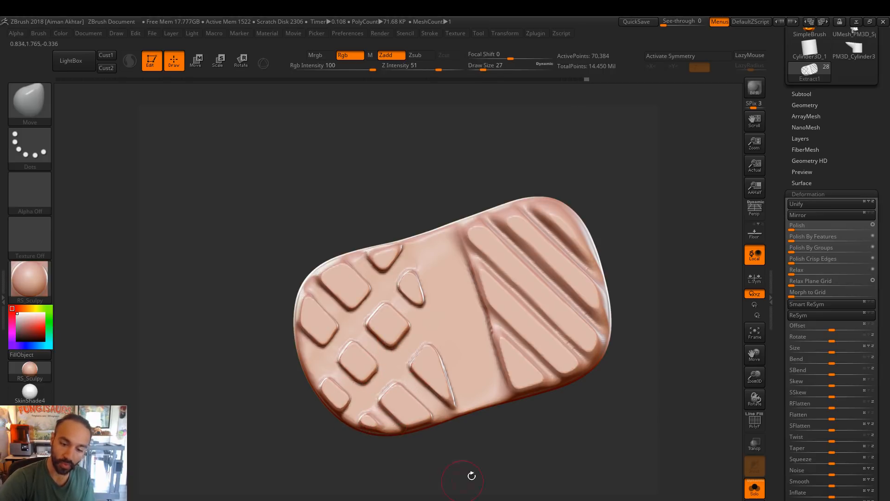
left_click_drag(412, 448, 515, 307, "shift")
left_click_drag(568, 298, 577, 302, "ctrl")
left_click_drag(521, 306, 543, 402, "shift")
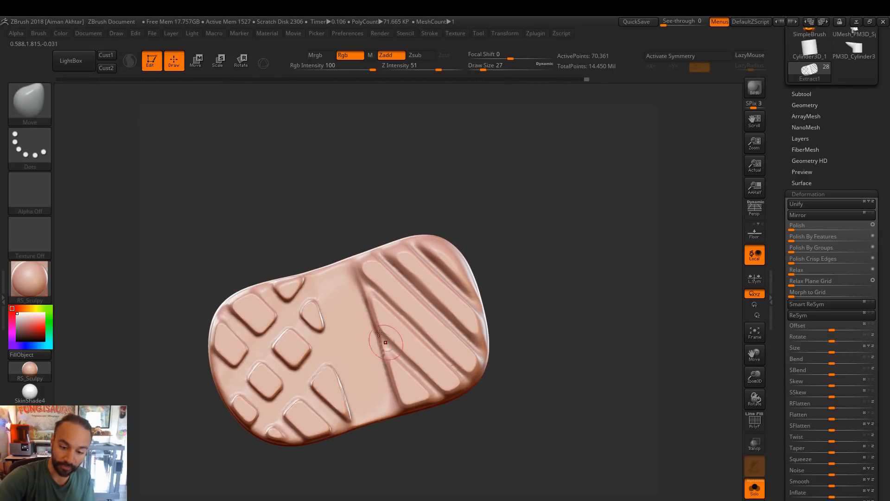
Pick TrimAdaptive at size 18 and recarve the diagonal groove down to the edge
left_click(49, 118)
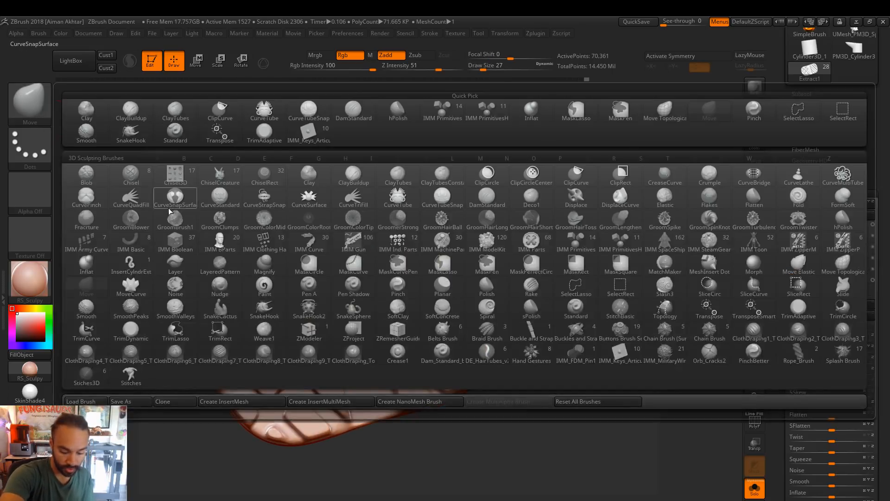
key("t")
key("a")
key("s")
left_click_drag(368, 324, 364, 323)
left_click_drag(407, 362, 465, 414)
left_click_drag(360, 317, 458, 415)
mouse_move(350, 269)
left_mouse_down()
mouse_move(476, 388)
mouse_move(375, 293)
mouse_move(478, 386)
mouse_move(515, 333)
mouse_move(511, 302)
left_mouse_up()
key("ctrl+z")
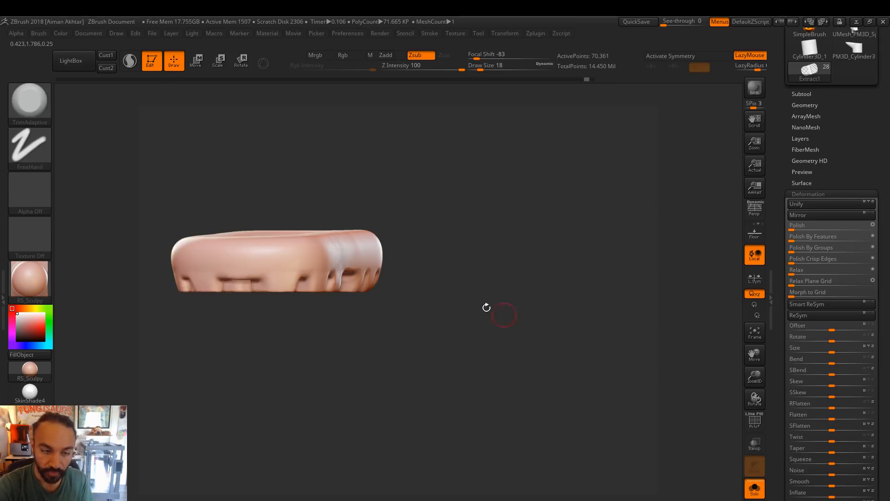
Frame the sole, enlarge the brush to 46, and snap to the side profile
key("f")
mouse_move(575, 421)
left_mouse_down()
mouse_move(582, 261)
mouse_move(609, 205)
left_mouse_up()
key("ctrl")
key("s")
left_click_drag(410, 338, 418, 338)
left_click_drag(411, 278, 368, 498, "shift")
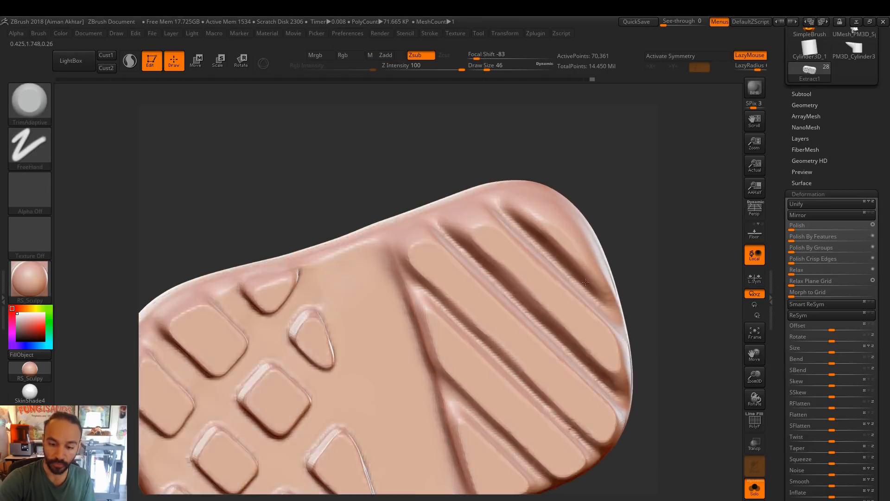
left_click_drag(586, 282, 452, 201, "shift")
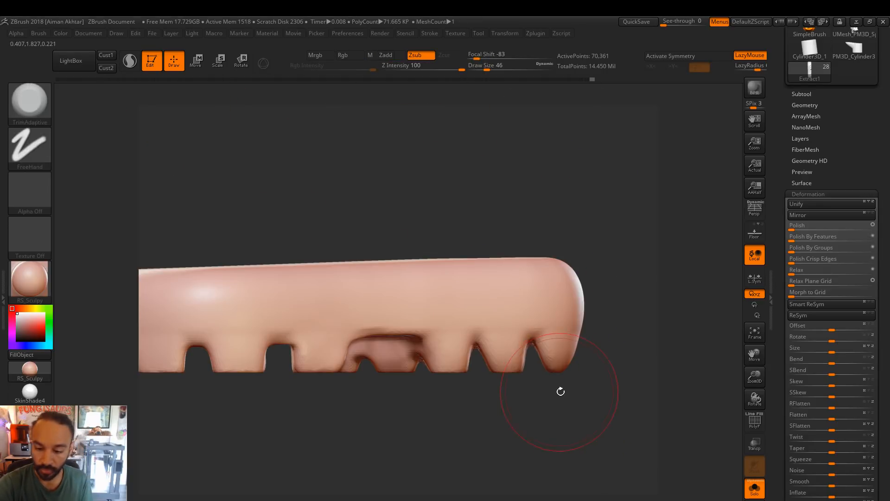
ClipCurve angled notches between the lugs along the sole's edge, from right to left
left_click_drag(561, 393, 541, 341, "ctrl+shift")
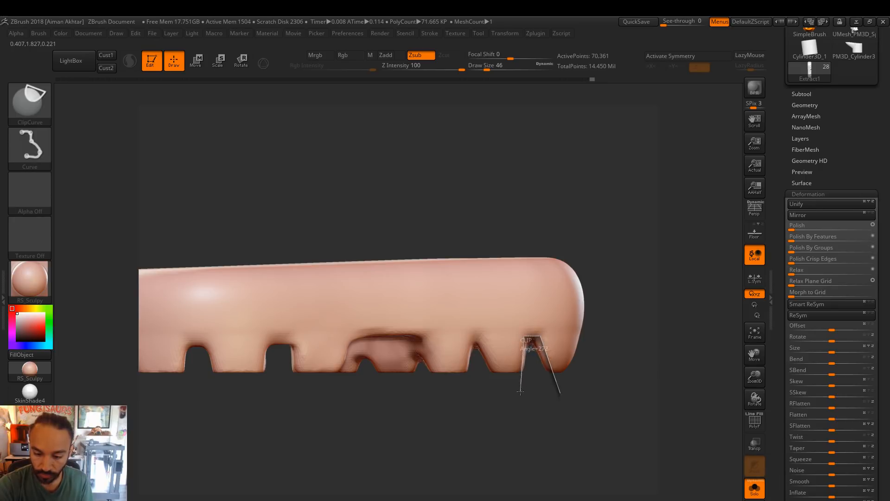
left_click_drag(519, 394, 487, 349, "ctrl+shift")
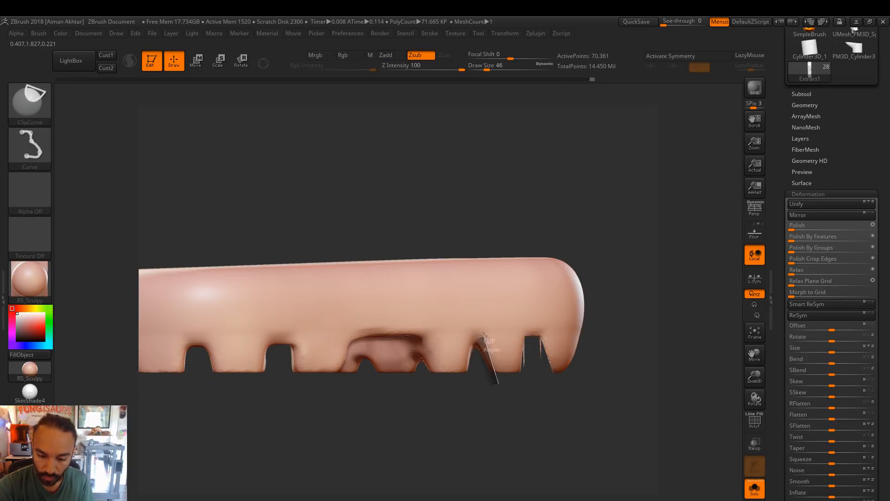
left_click_drag(459, 394, 459, 394, "ctrl+shift")
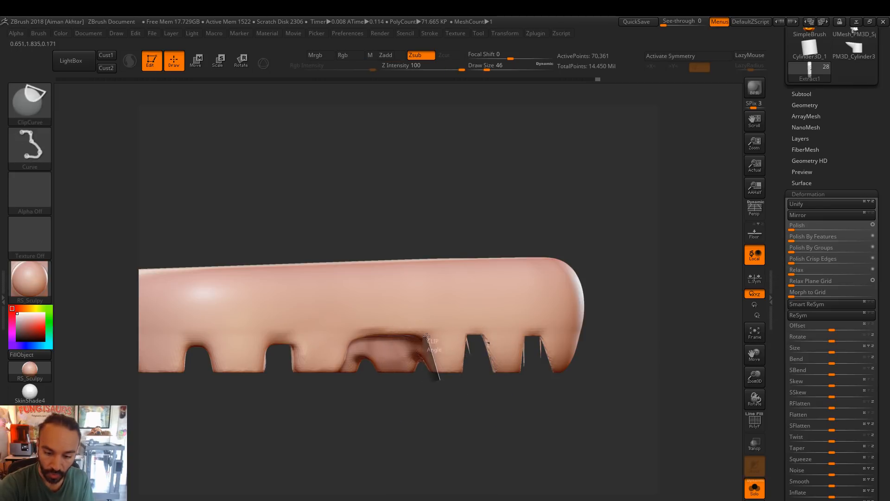
left_click_drag(412, 337, 413, 338, "ctrl+shift")
left_click_drag(383, 381, 370, 338, "ctrl+shift")
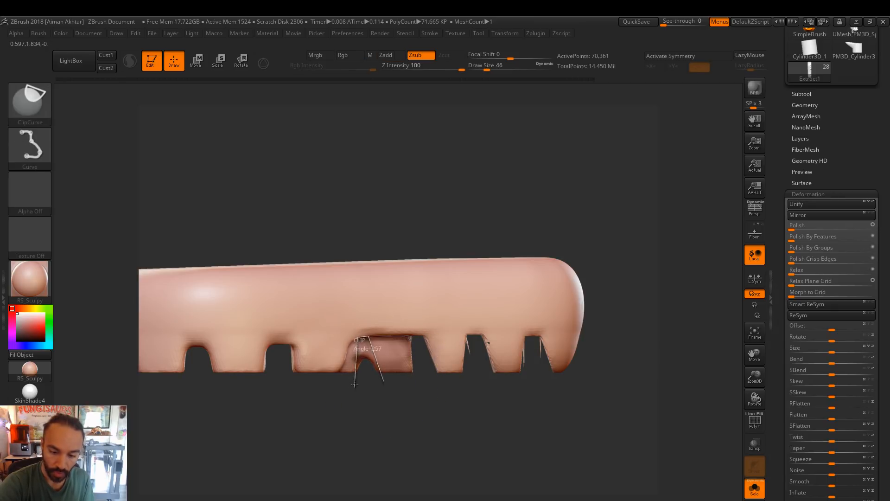
left_click_drag(355, 386, 354, 386, "ctrl+shift")
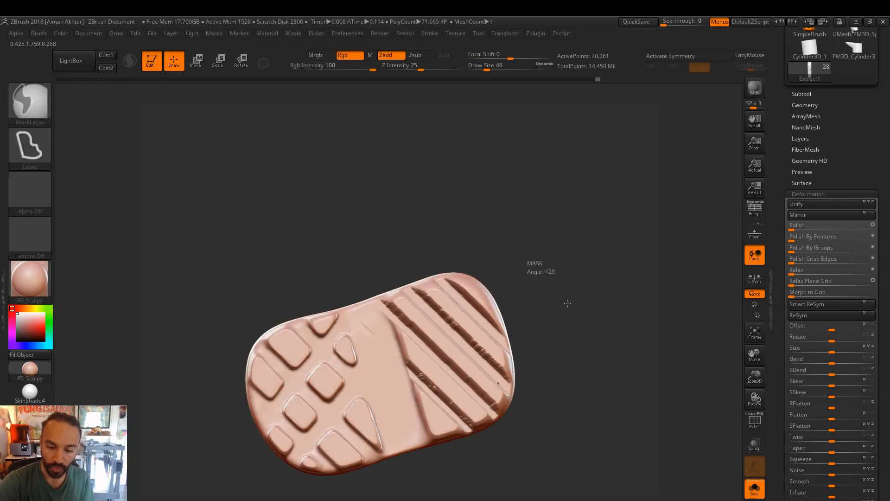
Smooth the dark grooves with a size-207 brush, remesh, and undo the rim stroke
key("s")
mouse_move(473, 340)
left_mouse_down()
mouse_move(491, 341)
mouse_move(456, 349)
left_mouse_up()
key("s")
mouse_move(417, 327)
left_mouse_down("shift")
mouse_move(477, 403)
mouse_move(469, 411)
left_mouse_up("shift")
mouse_move(525, 283)
left_mouse_down("ctrl")
mouse_move(540, 279)
mouse_move(543, 290)
left_mouse_up("ctrl")
left_click_drag(537, 302, 553, 267, "alt")
mouse_move(429, 343)
left_mouse_down("shift")
mouse_move(463, 288)
mouse_move(468, 325)
left_mouse_up("shift")
mouse_move(563, 253)
left_mouse_down("alt")
mouse_move(547, 169)
mouse_move(506, 264)
mouse_move(466, 279)
mouse_move(480, 283)
mouse_move(445, 312)
mouse_move(460, 316)
left_mouse_up("alt")
key("ctrl+z")
key("s")
key("ctrl+z")
Switch to hPolish and polish a small spot in the groove at size 16
key("b")
key("h")
key("p")
key("s")
left_click_drag(478, 221, 480, 200)
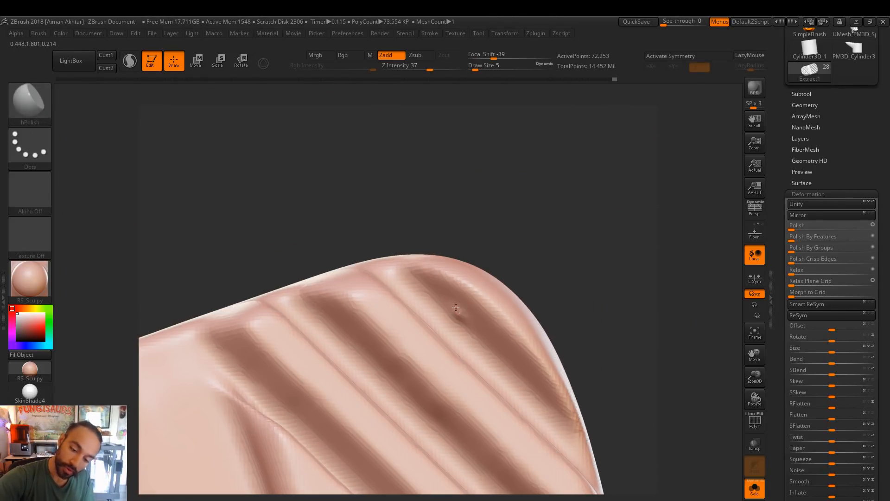
key("s")
left_click_drag(461, 315, 471, 323)
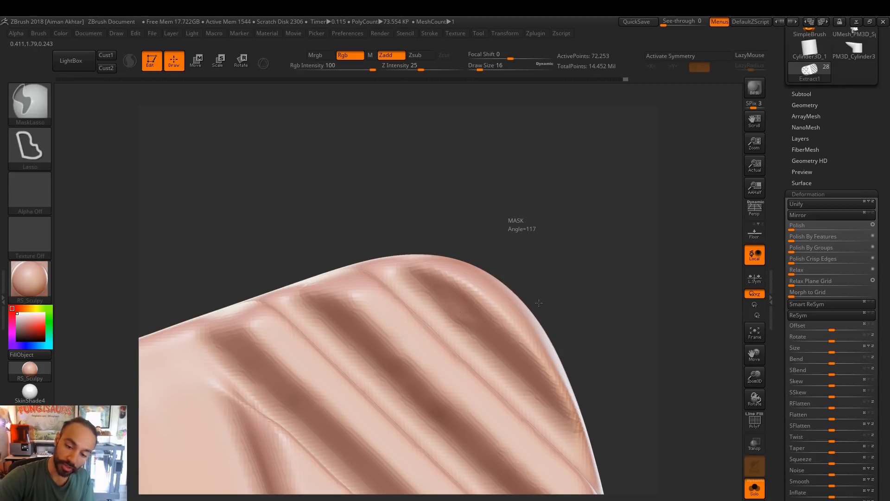
Raise the brush to 167 and ClipCurve the sole's top flat
left_click_drag(567, 268, 462, 302)
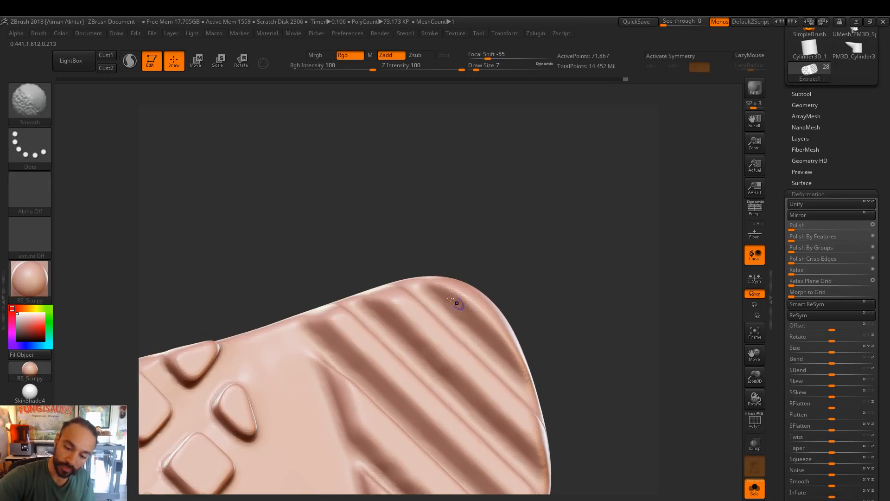
left_click_drag(527, 284, 539, 251, "alt")
key("s")
mouse_move(522, 284)
left_mouse_down()
mouse_move(544, 280)
mouse_move(583, 308)
mouse_move(586, 391)
mouse_move(583, 344)
left_mouse_up()
left_click_drag(552, 312, 252, 312, "ctrl+shift")
mouse_move(289, 268)
left_mouse_down("ctrl+shift")
mouse_move(590, 243)
mouse_move(610, 264)
left_mouse_up("ctrl+shift")
Unhide the rest of the figure, face the shoe's front, and set brush size 132
left_click(569, 354, "ctrl+shift")
left_click_drag(623, 374, 610, 364, "shift")
key("s")
left_click_drag(515, 278, 512, 278)
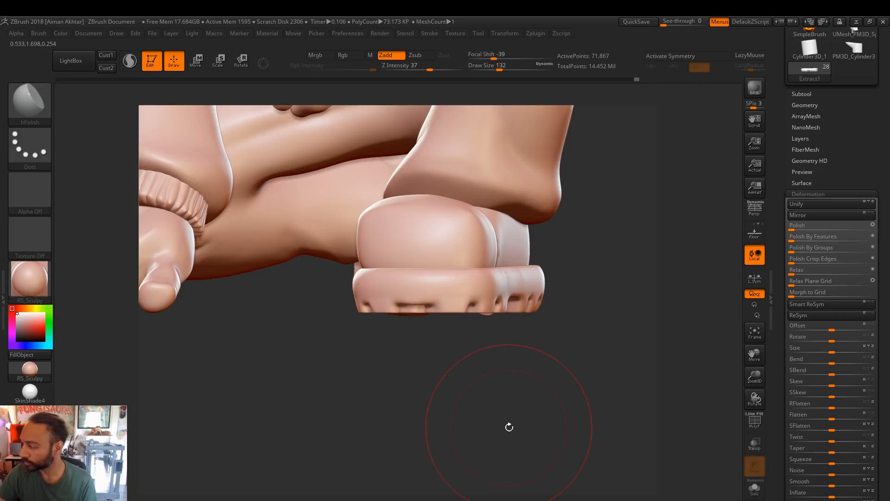
From a straight side view, lift the sole, clip its top flat, and raise it under the foot
mouse_move(513, 436)
left_mouse_down()
mouse_move(527, 432)
mouse_move(483, 440)
mouse_move(519, 446)
mouse_move(545, 424)
left_mouse_up()
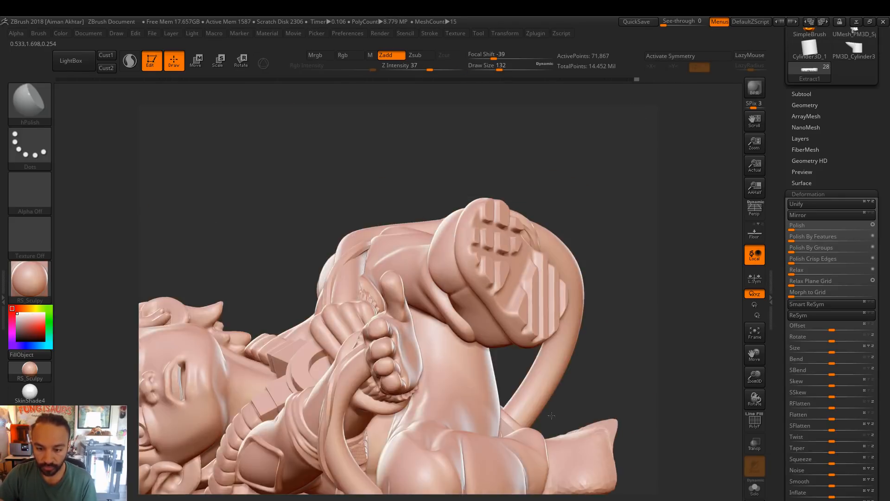
mouse_move(551, 415)
left_mouse_down()
mouse_move(533, 460)
mouse_move(529, 452)
left_mouse_up()
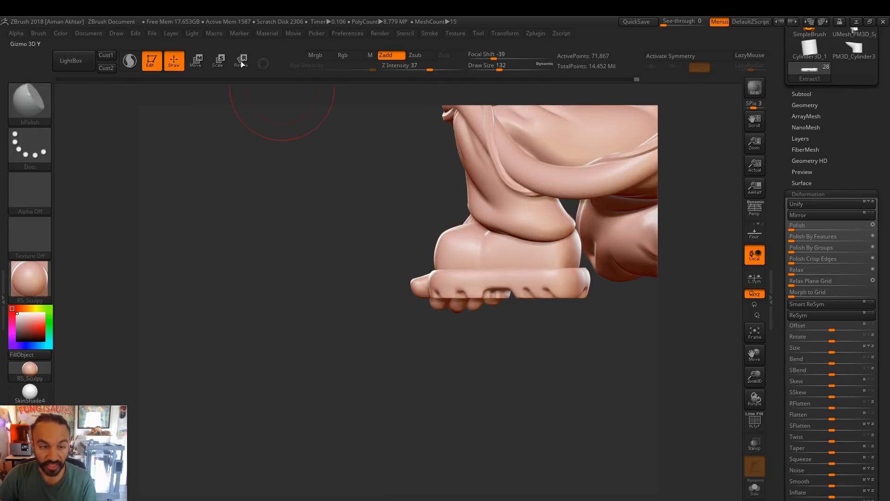
left_click(196, 60)
left_click_drag(527, 278, 527, 218)
key("q")
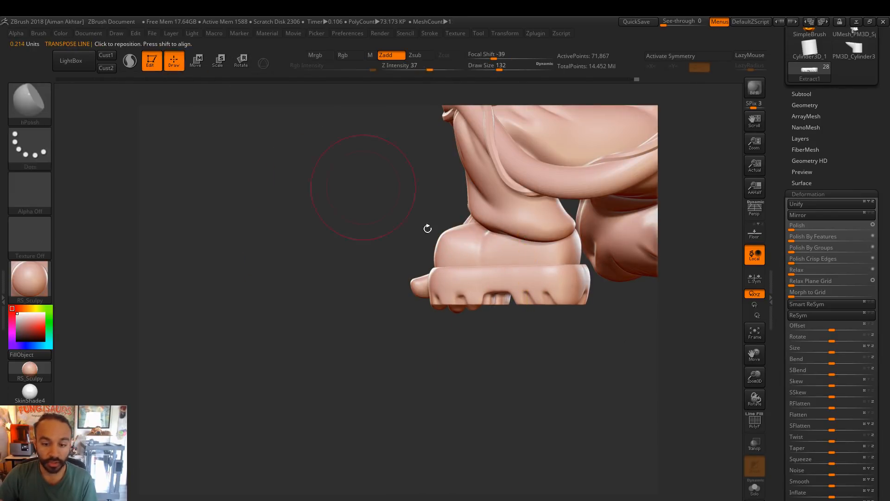
left_click_drag(422, 280, 728, 281, "ctrl+shift")
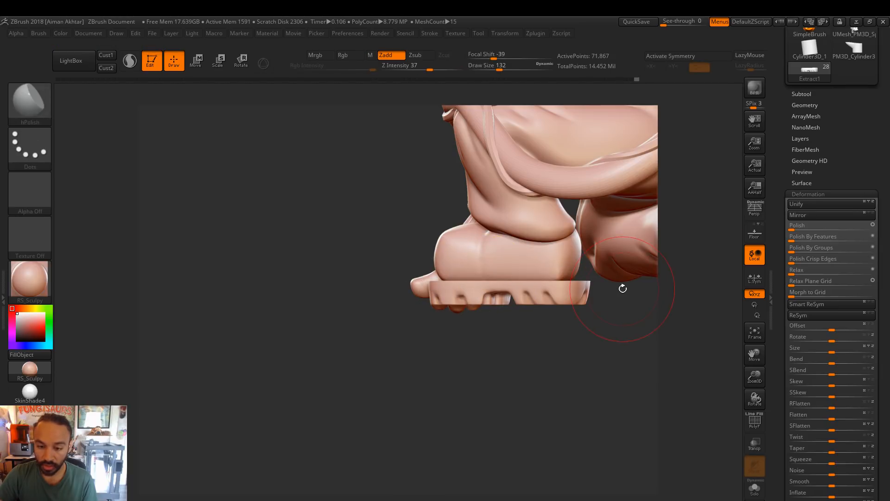
key("w")
left_click_drag(523, 257, 525, 245)
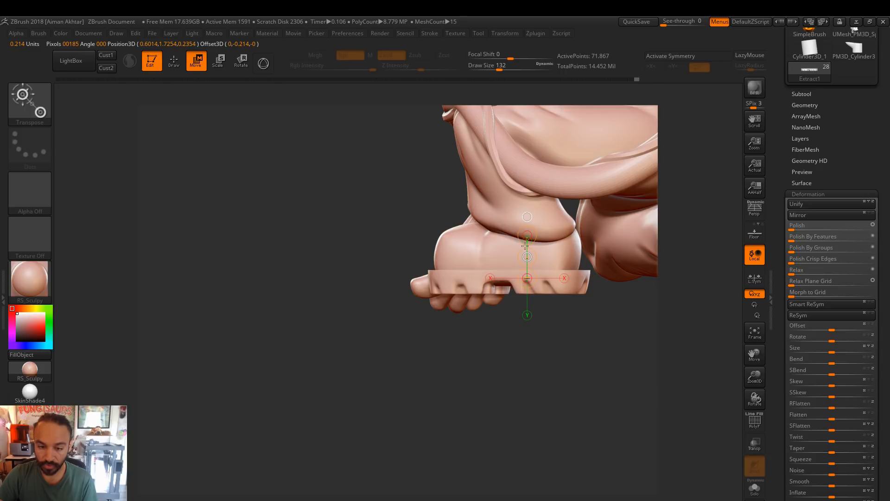
key("q")
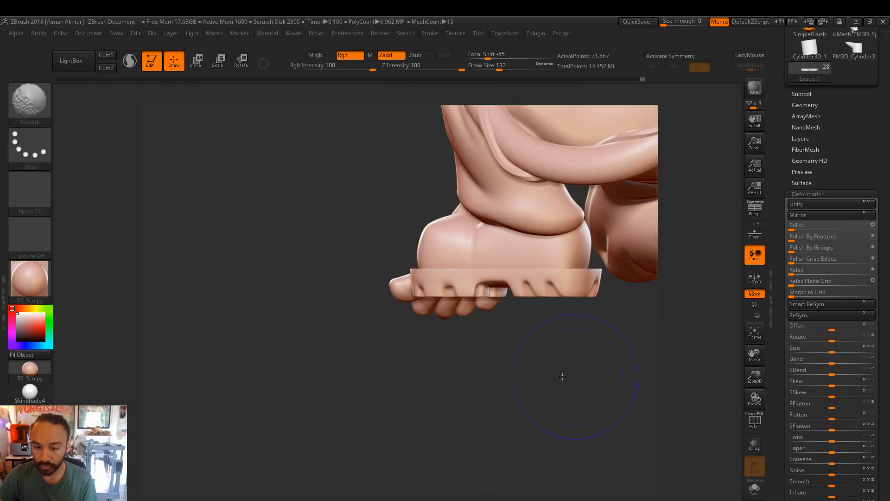
Solo the treaded sole, smooth its sharp edges with Draw Size 25, then unhide the whole figure
key("ctrl+shift+s")
left_click_drag(611, 402, 611, 462)
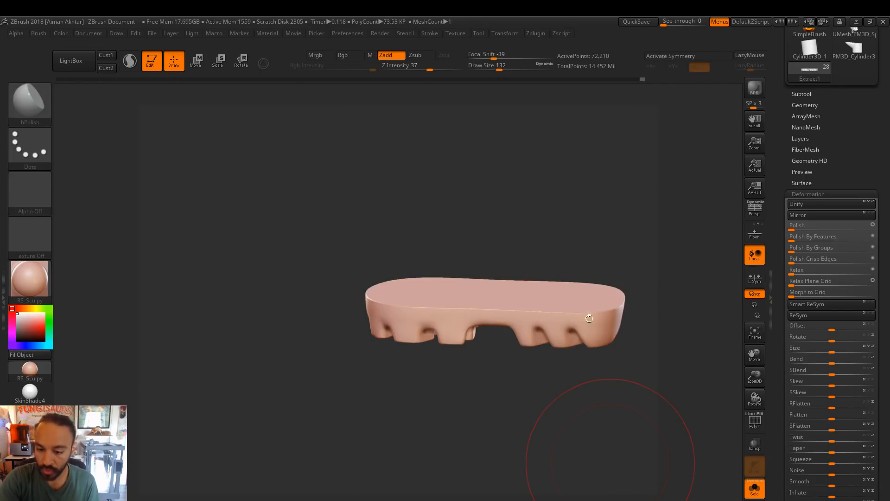
key("s")
left_click_drag(596, 312, 583, 312)
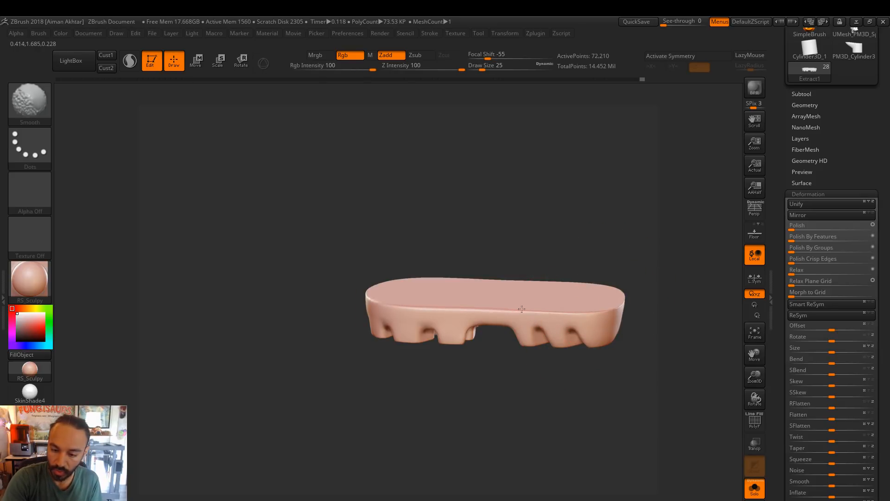
left_click_drag(361, 292, 559, 344)
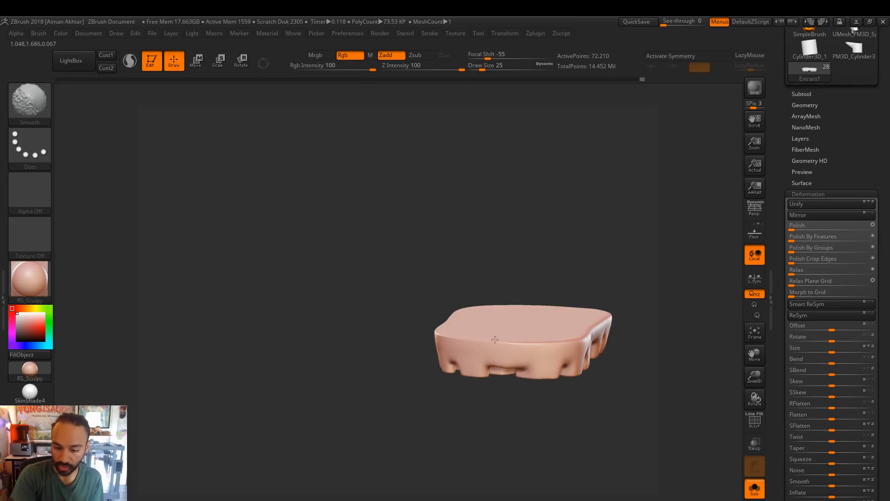
left_click_drag(413, 394, 575, 387)
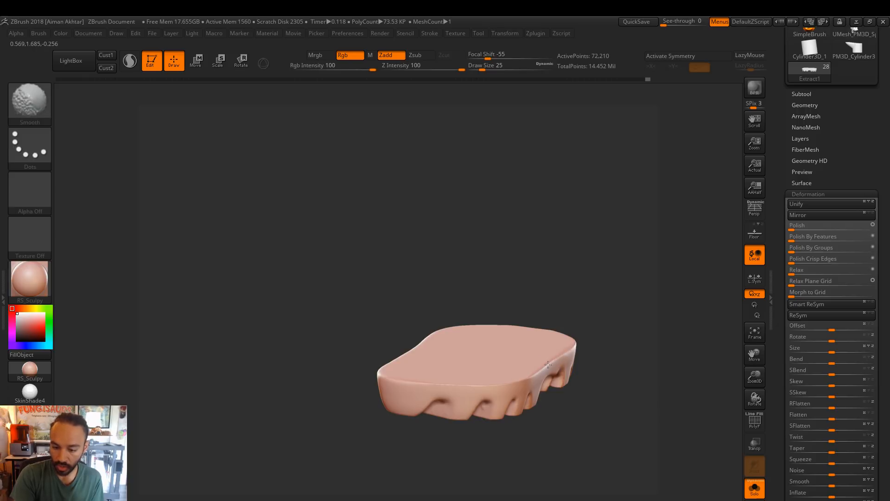
left_click_drag(436, 425, 500, 379)
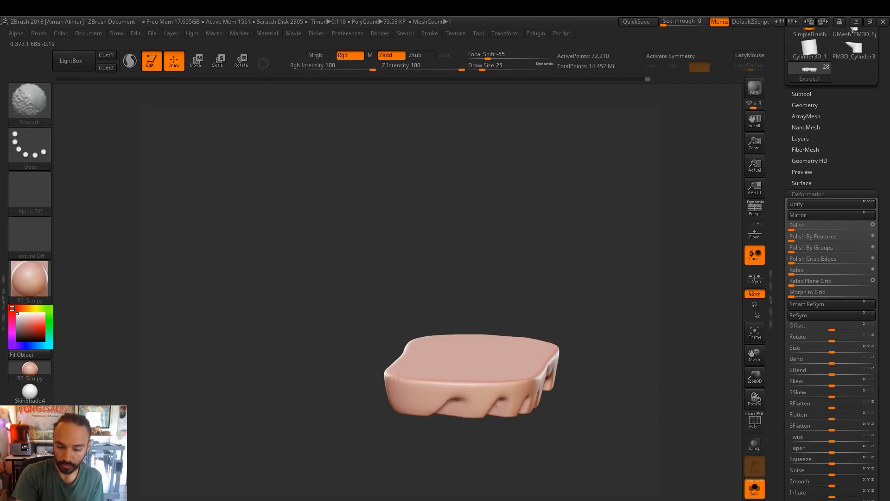
left_click_drag(451, 427, 536, 380)
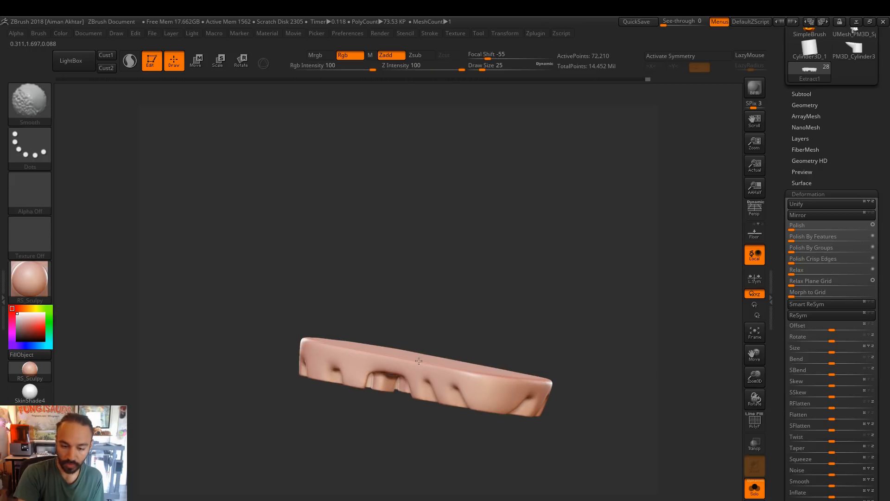
left_click_drag(606, 328, 711, 461, "shift")
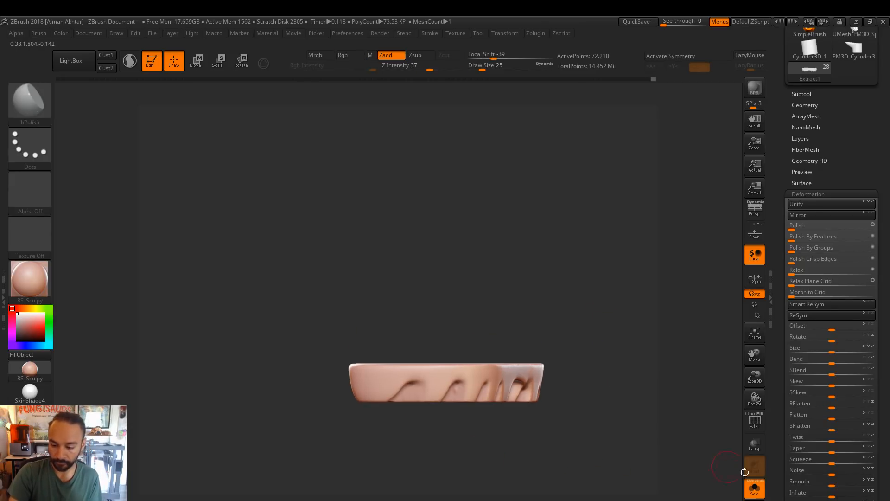
left_click(759, 480)
mouse_move(441, 449)
left_mouse_down()
mouse_move(539, 467)
mouse_move(416, 461)
mouse_move(478, 473)
mouse_move(515, 455)
mouse_move(720, 493)
left_mouse_up()
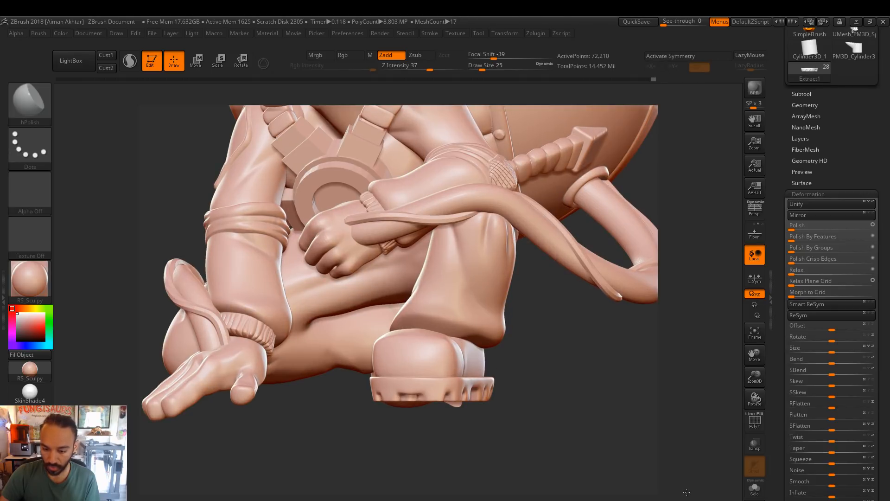
left_click_drag(642, 489, 534, 420)
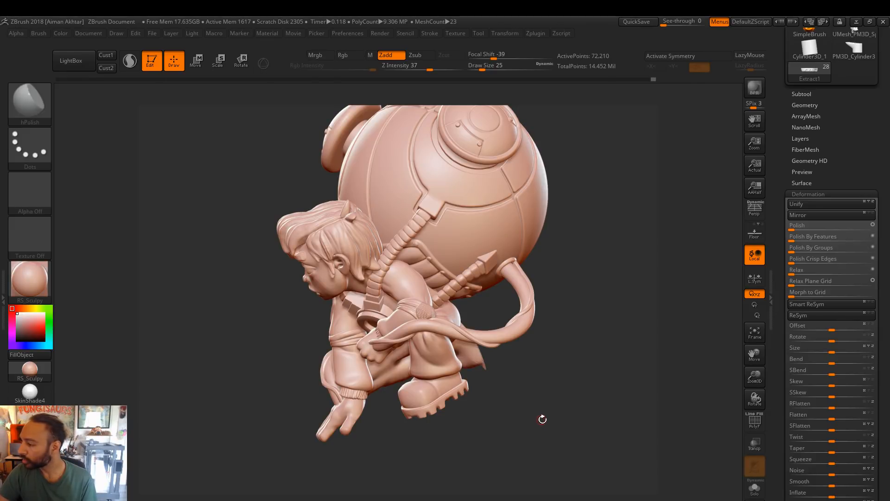
key("ctrl")
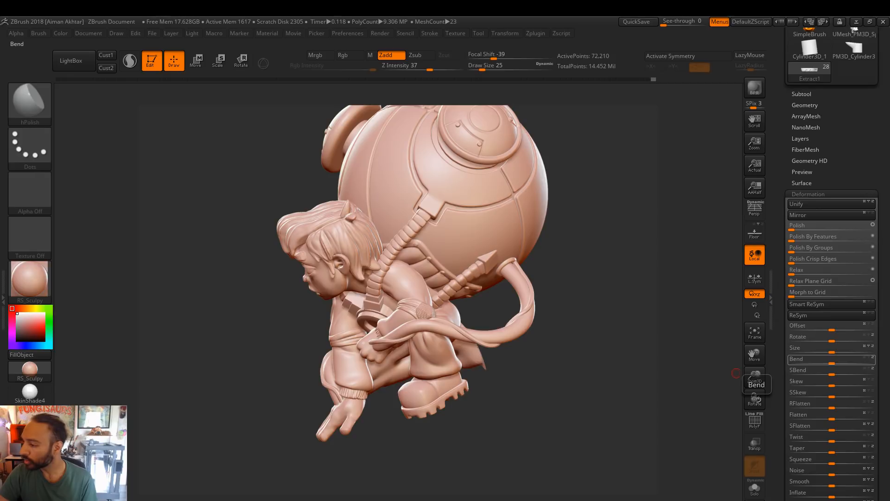
left_click_drag(583, 397, 633, 356)
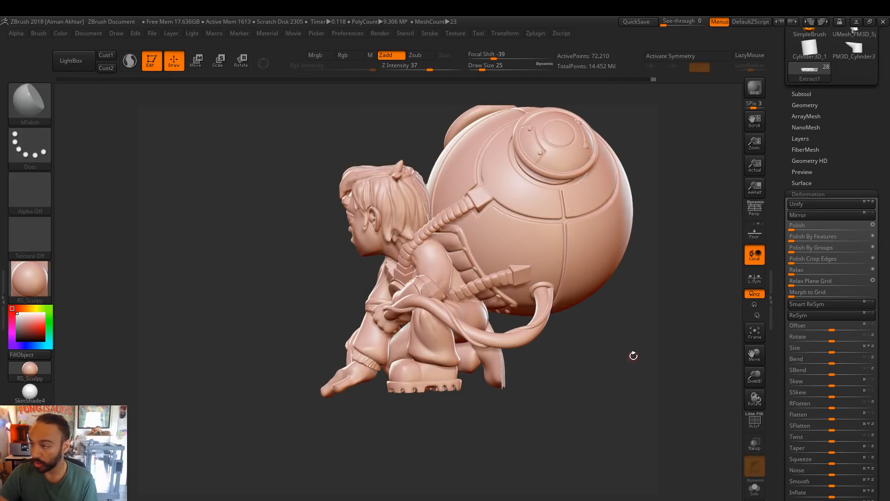
mouse_move(555, 427)
left_mouse_down()
mouse_move(587, 438)
mouse_move(412, 382)
mouse_move(555, 323)
left_mouse_up()
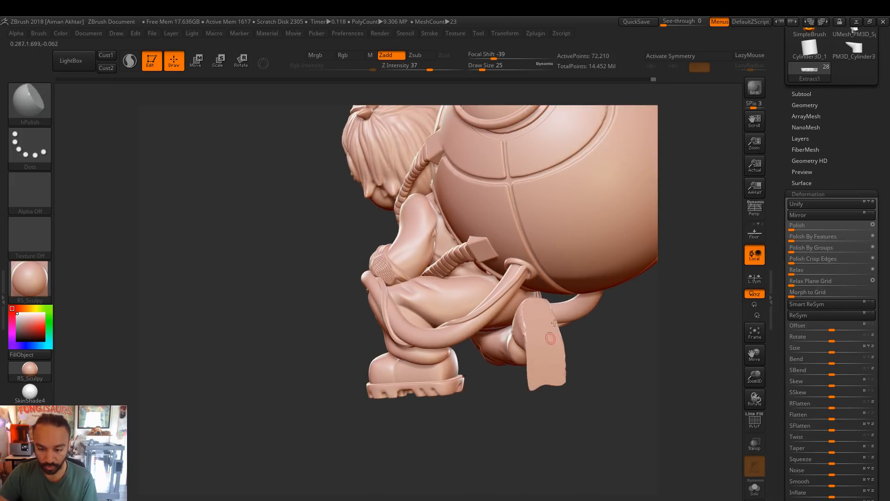
Duplicate the treaded sole and drag the copy out to the right
left_click(802, 94)
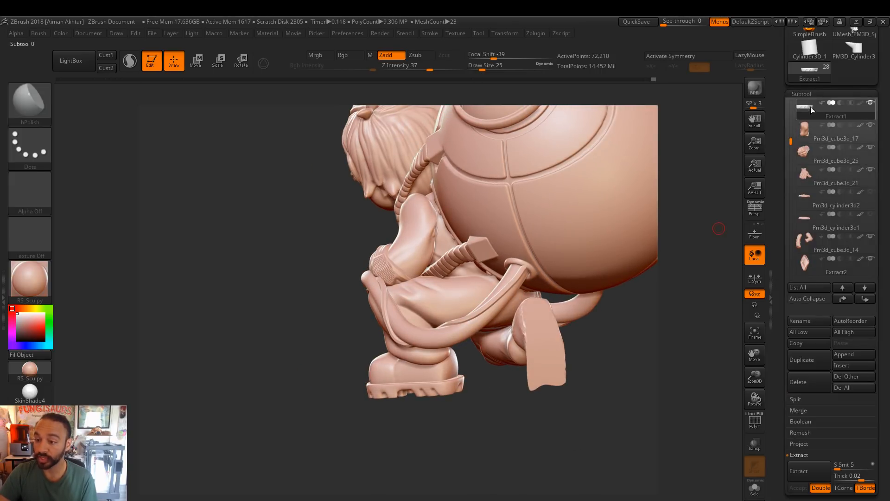
left_click(811, 358)
key("w")
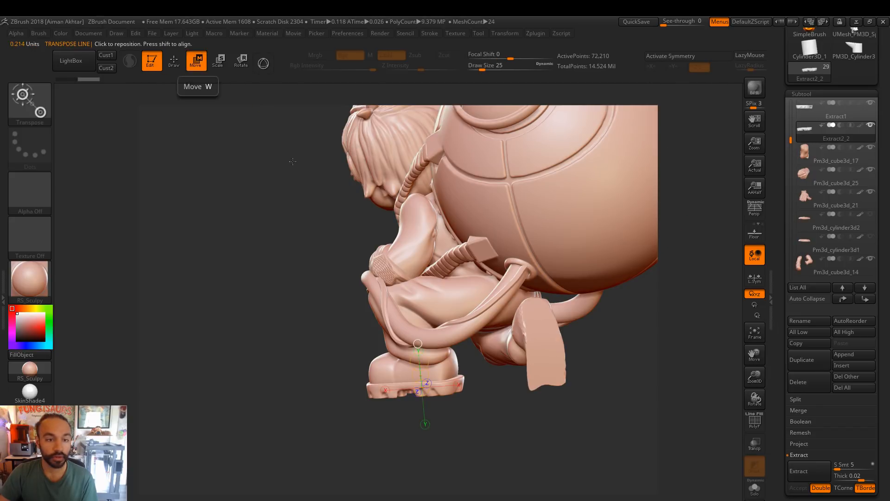
left_click_drag(605, 485, 519, 438)
left_click_drag(402, 393, 514, 400)
mouse_move(458, 397)
left_mouse_down("ctrl")
mouse_move(634, 390)
mouse_move(615, 341)
mouse_move(560, 307)
left_mouse_up("ctrl")
Spin the copied sole 180° around a vertical axis
key("e")
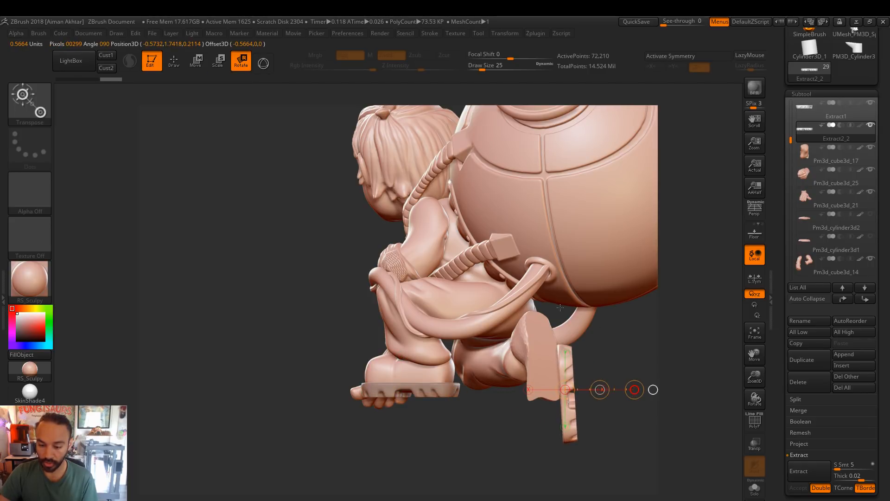
mouse_move(568, 344)
left_mouse_down()
mouse_move(578, 448)
mouse_move(569, 438)
left_mouse_up()
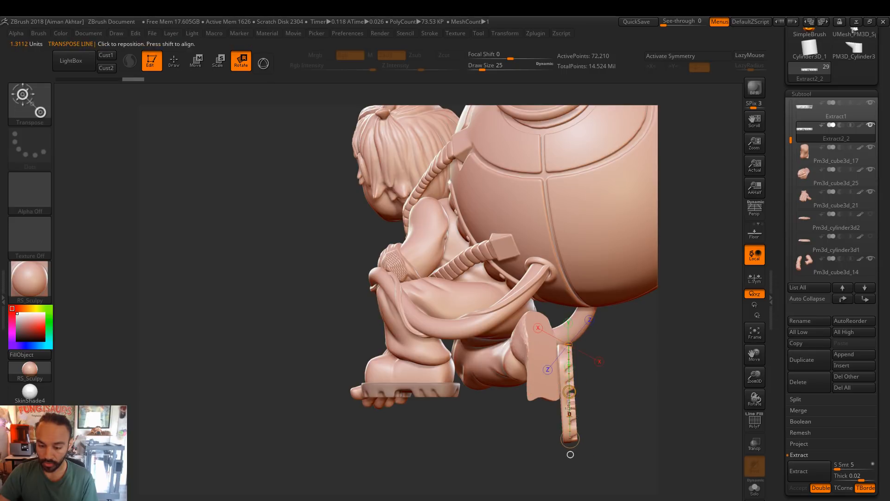
left_click_drag(570, 391, 579, 384)
mouse_move(601, 430)
left_mouse_down()
mouse_move(470, 356)
mouse_move(467, 455)
mouse_move(443, 445)
mouse_move(438, 461)
left_mouse_up()
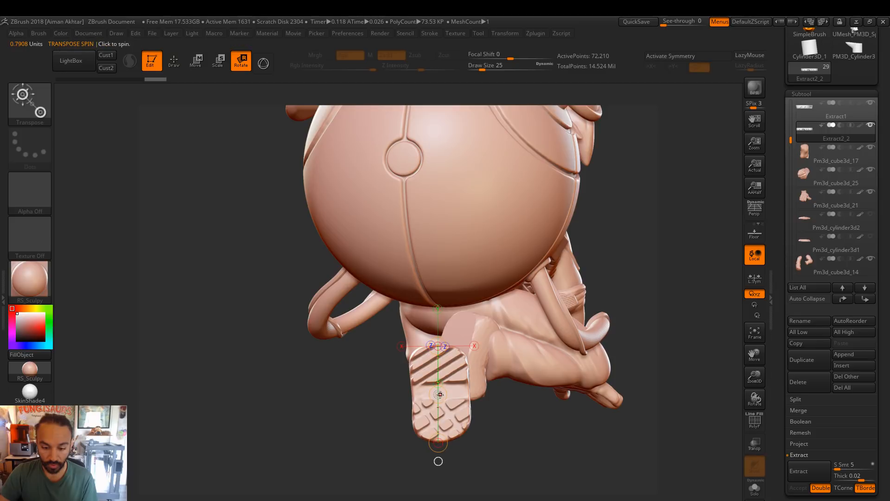
Move the copied sole up and slide it beneath the second foot
left_click_drag(513, 474, 473, 445)
key("w")
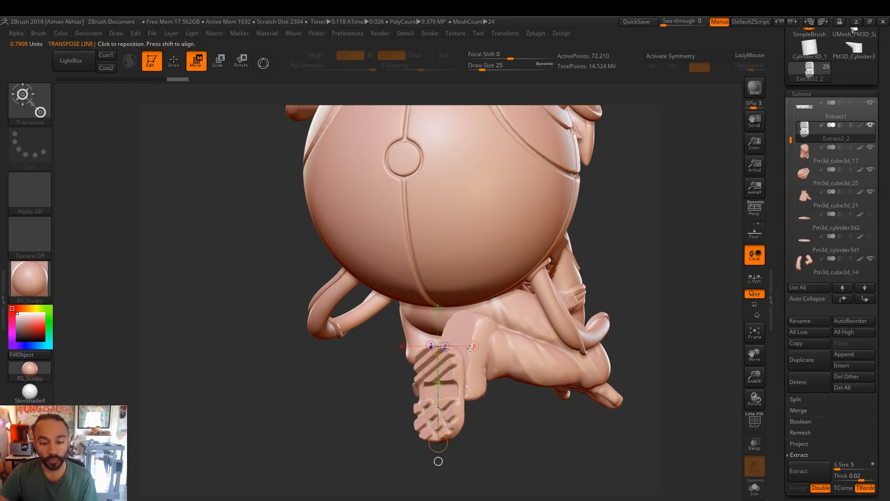
left_click_drag(439, 384, 455, 346)
left_click_drag(497, 428, 492, 429)
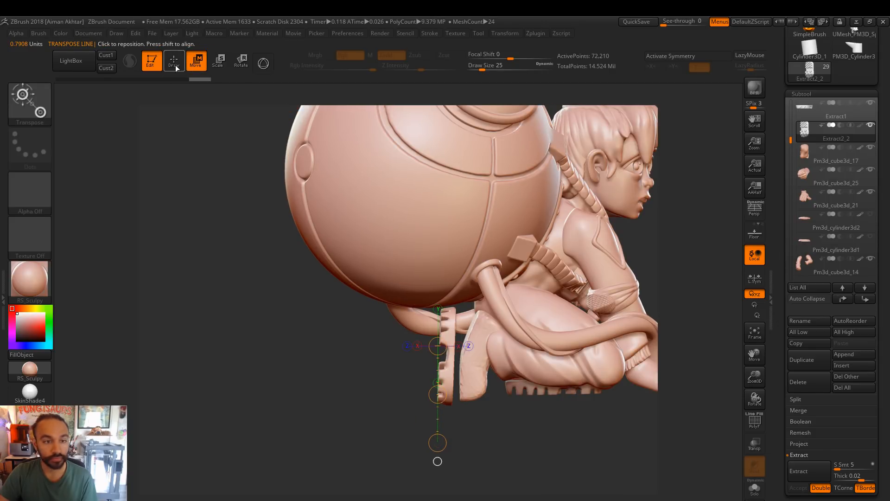
left_click_drag(453, 380, 294, 379, "shift")
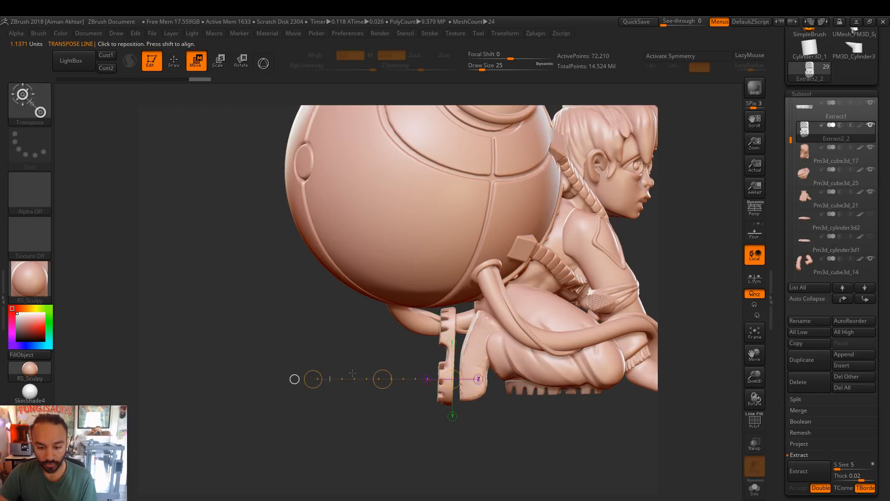
left_click_drag(391, 386, 409, 377)
left_click_drag(533, 449, 459, 371)
left_click_drag(538, 352, 480, 357)
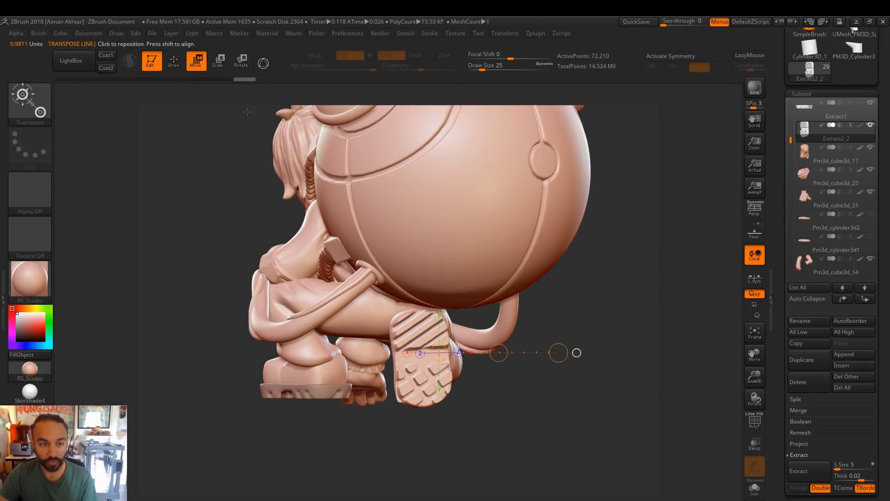
Rotate the copied sole slightly to line it up, checking the fit from several angles
left_click(250, 64)
mouse_move(424, 403)
left_mouse_down()
mouse_move(424, 299)
mouse_move(425, 316)
left_mouse_up()
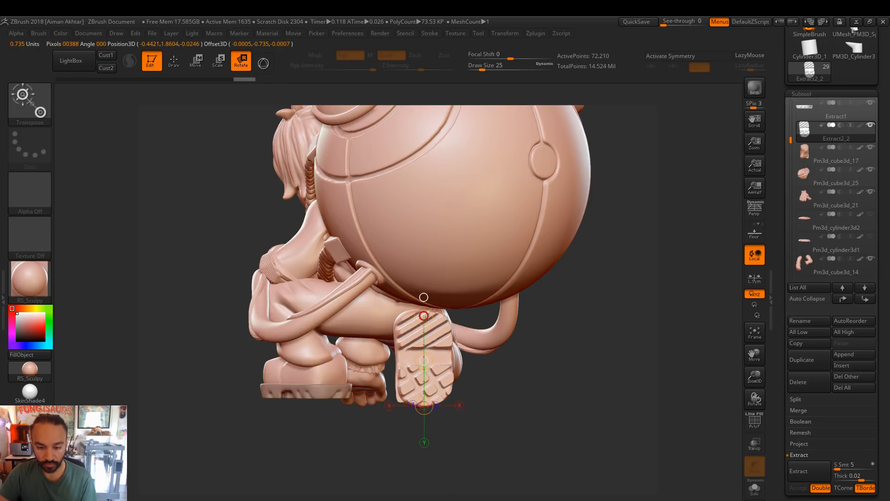
mouse_move(421, 361)
left_mouse_down()
mouse_move(424, 387)
mouse_move(423, 362)
left_mouse_up()
left_click(201, 66)
left_click_drag(592, 419, 514, 479, "shift")
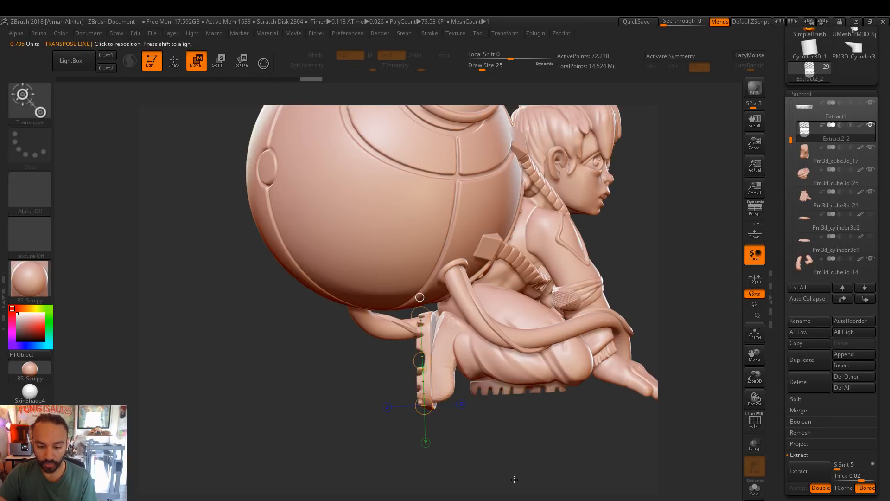
left_click_drag(565, 448, 459, 377)
left_click_drag(482, 498, 420, 348)
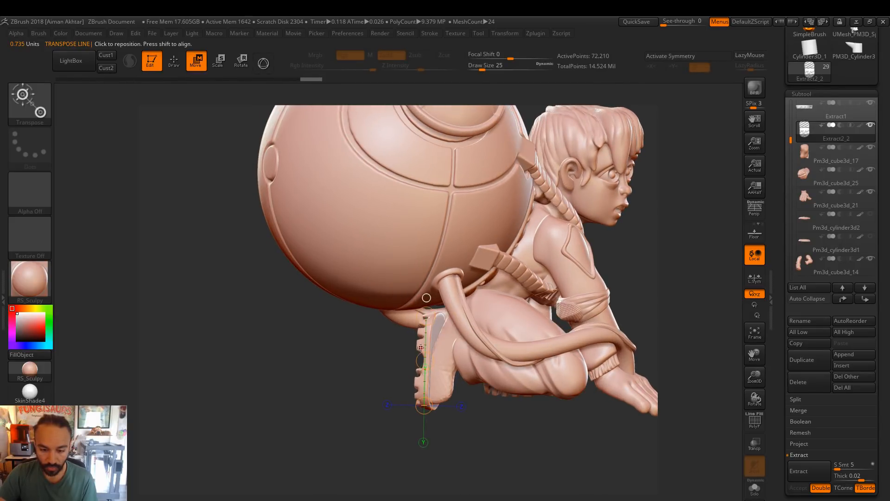
left_click_drag(499, 355, 458, 401)
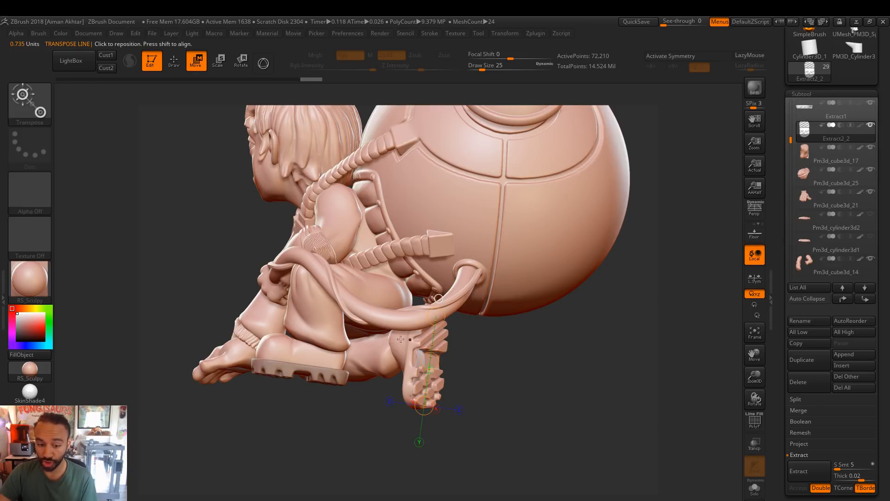
Merge Extract2_2 down into the shoe-sole part, select the sole and switch to the Move brush
left_click(798, 411)
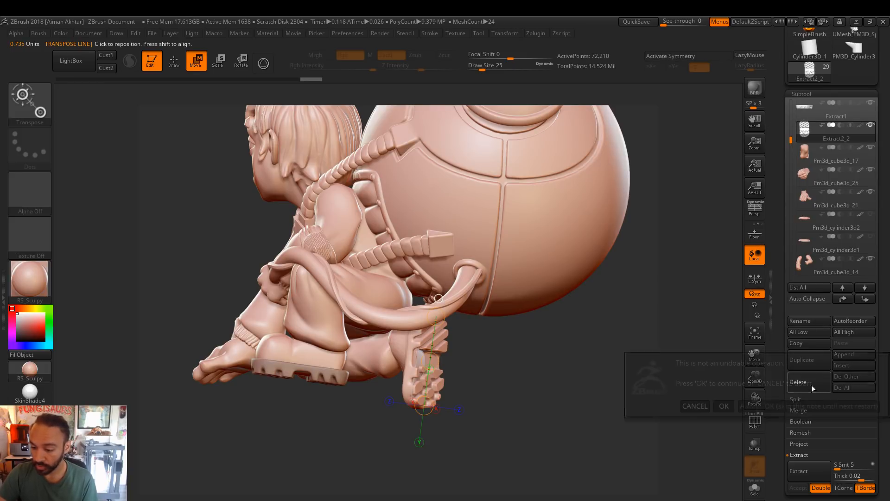
left_click(724, 406)
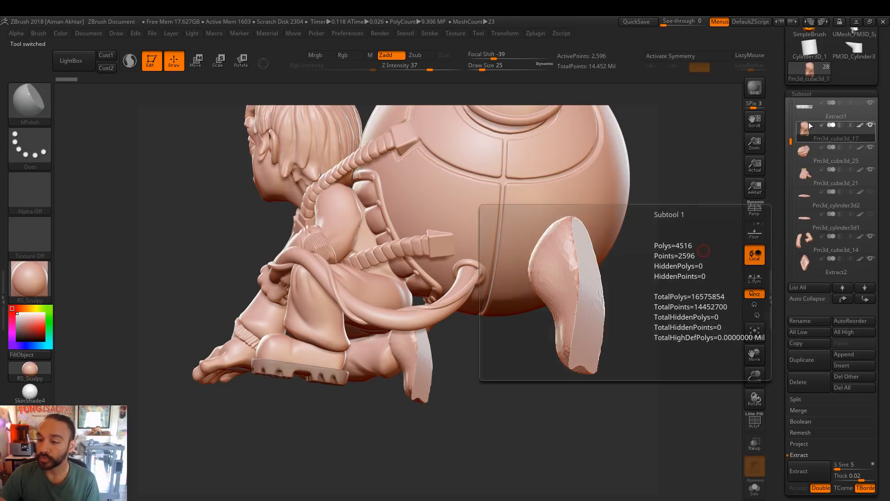
left_click(297, 357, "alt")
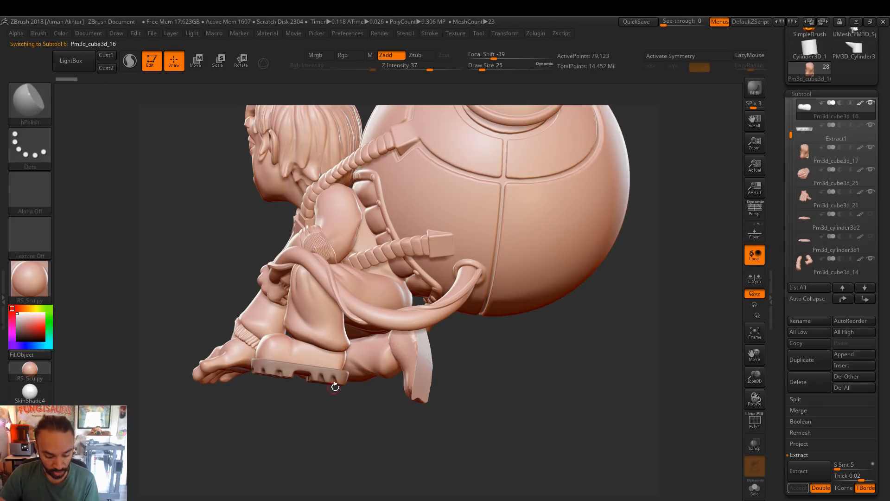
key("b")
key("m")
key("v")
Push the sole's edges into shape with a size-145 Move brush and smooth them
left_click_drag(349, 381, 346, 388)
left_click_drag(330, 419, 265, 412)
key("s")
left_click_drag(350, 378, 365, 377)
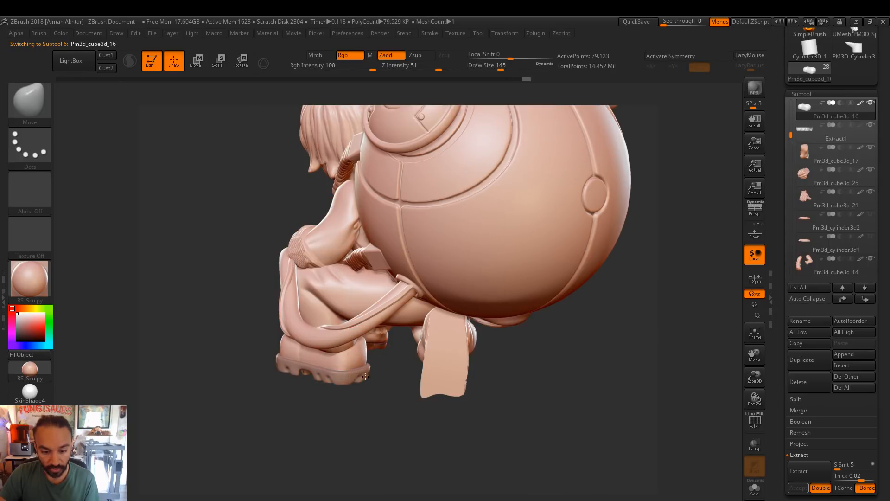
key("shift")
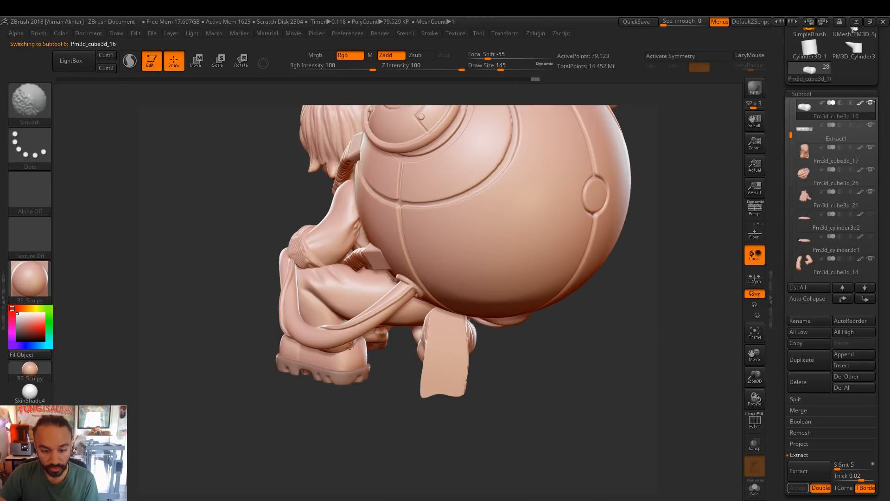
left_click_drag(388, 458, 369, 460)
key("s")
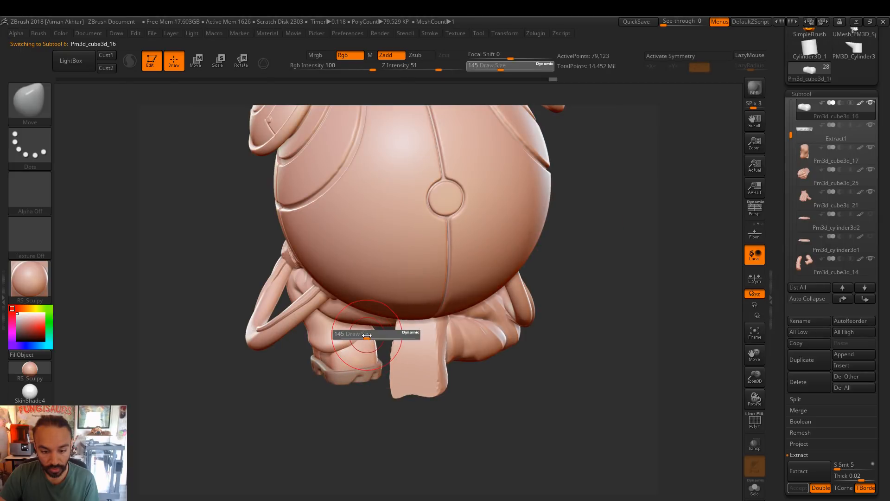
mouse_move(395, 436)
left_mouse_down()
mouse_move(382, 434)
mouse_move(395, 434)
left_mouse_up()
left_click_drag(477, 440, 399, 437)
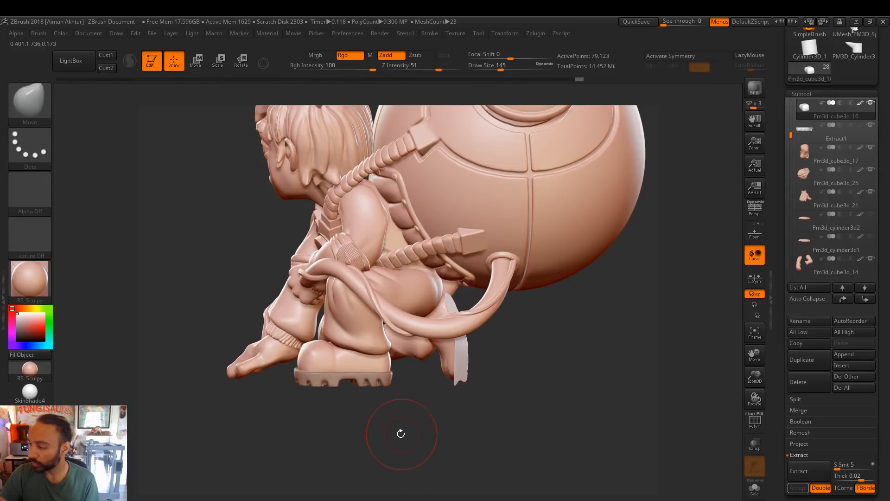
Enlarge the brush to 163 and smooth the sole where it meets the boot
key("s")
left_click_drag(313, 343, 315, 342)
key("shift")
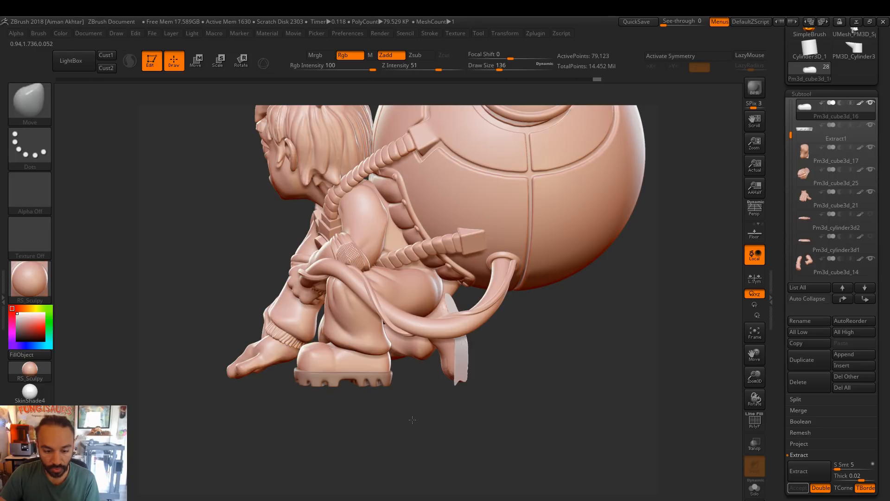
left_click_drag(411, 418, 498, 414)
left_click_drag(280, 352, 281, 348, "shift")
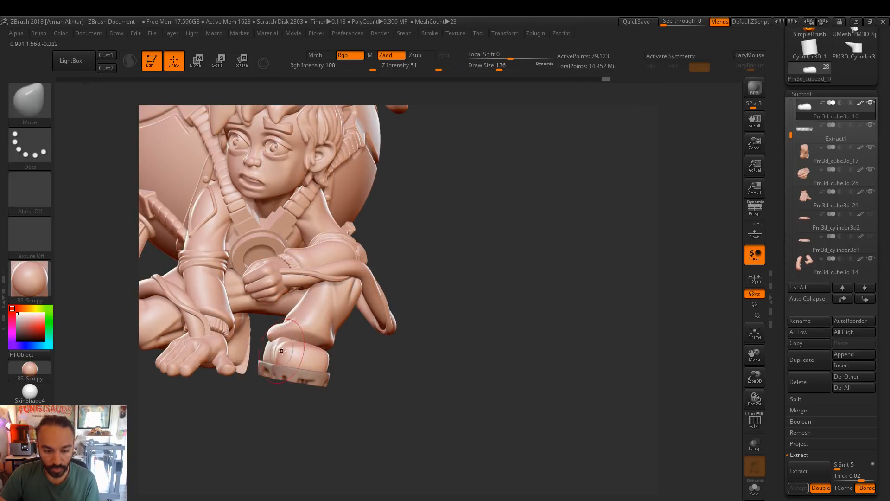
left_click_drag(386, 393, 273, 385)
key("shift")
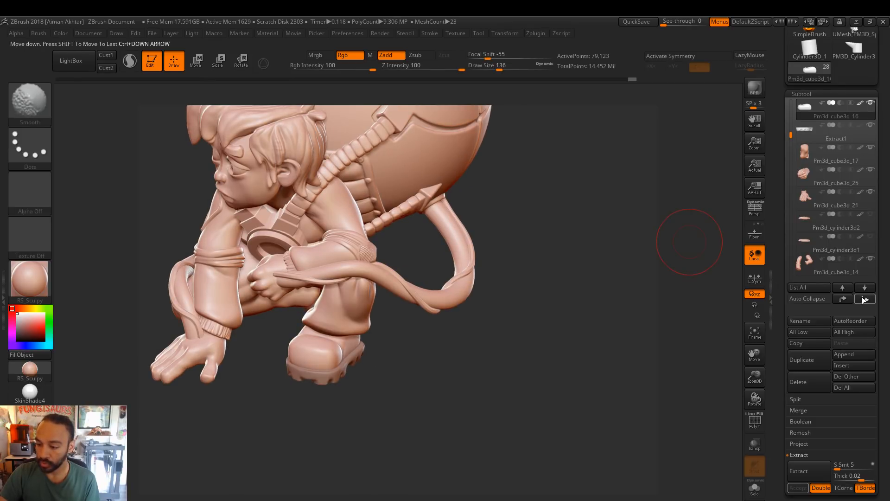
Move Pm3d_cube3d_16 and Extract1 to the list bottom and merge the shoe sole down into Extract1
left_click(864, 301, "shift")
left_click(310, 375, "alt")
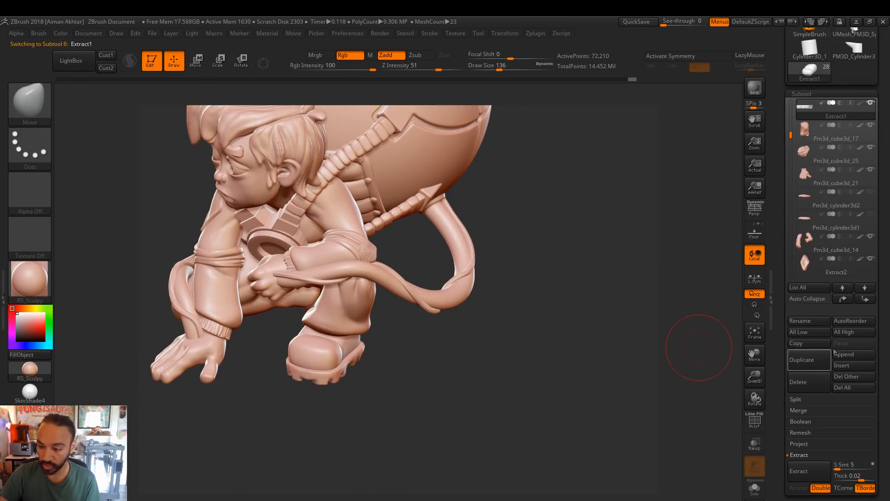
left_click(865, 287, "shift")
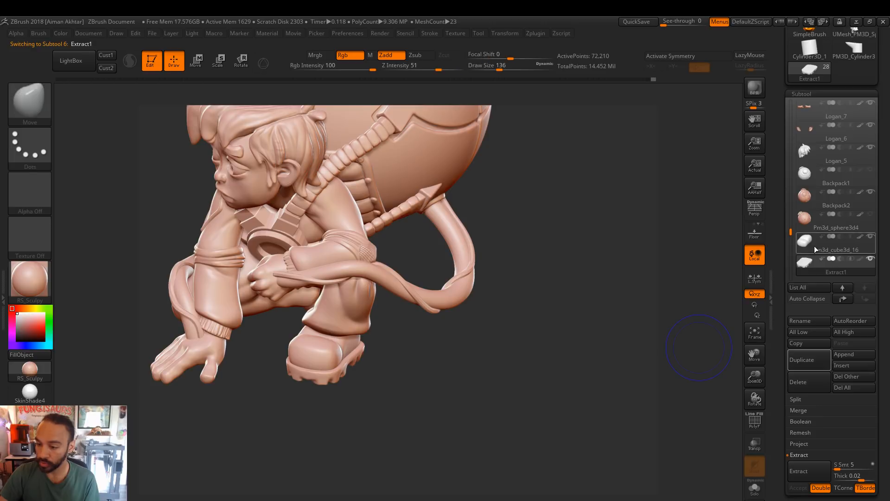
left_click(815, 246)
left_click(802, 411)
left_click(805, 421)
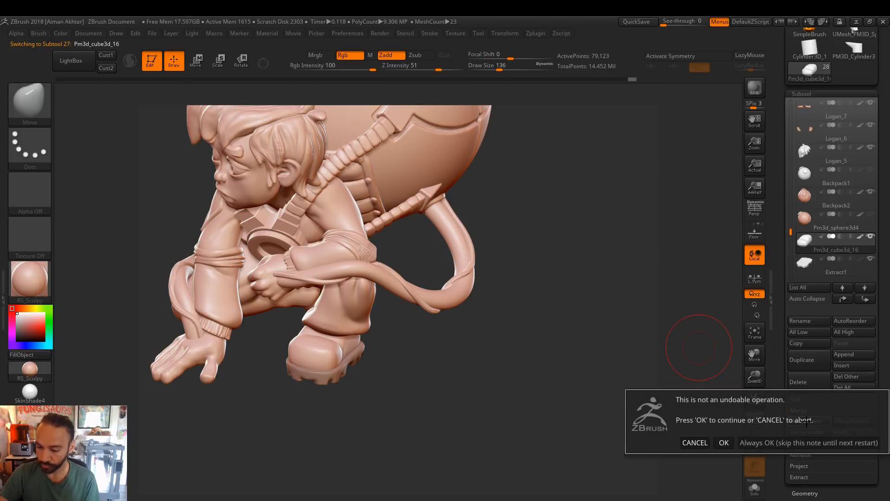
left_click(756, 442)
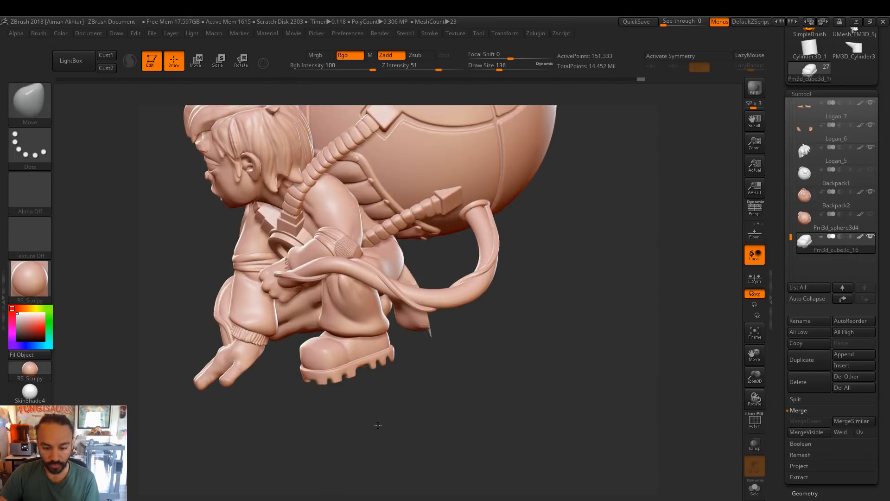
Duplicate the merged sole, then delete the Pm3d_cube3d_18 duplicate
left_click(805, 363)
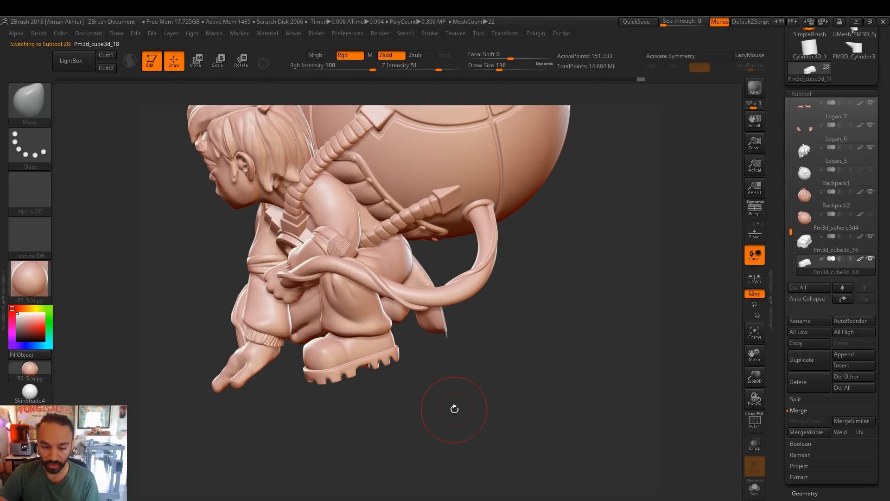
left_click(197, 61)
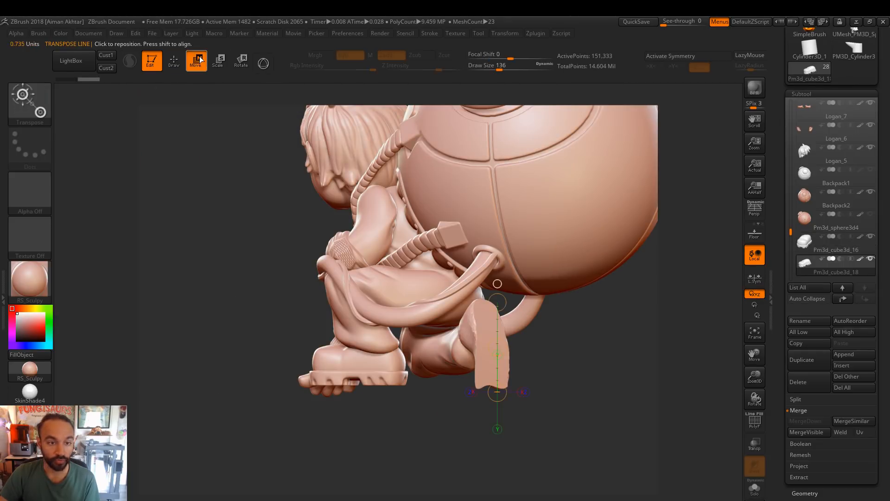
left_click_drag(471, 474, 496, 466)
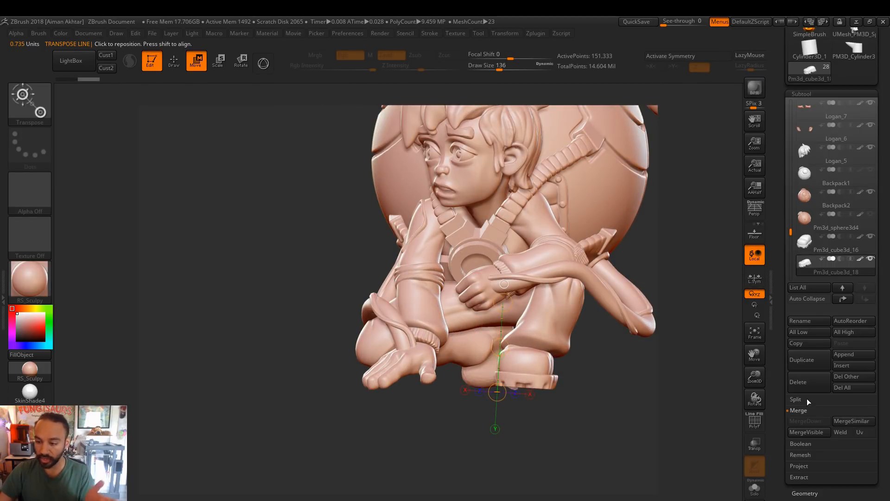
left_click(812, 380)
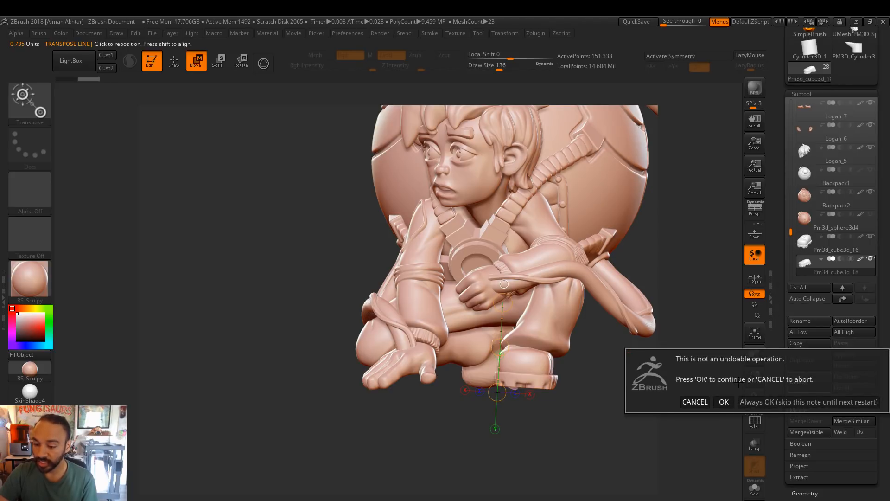
left_click(724, 402)
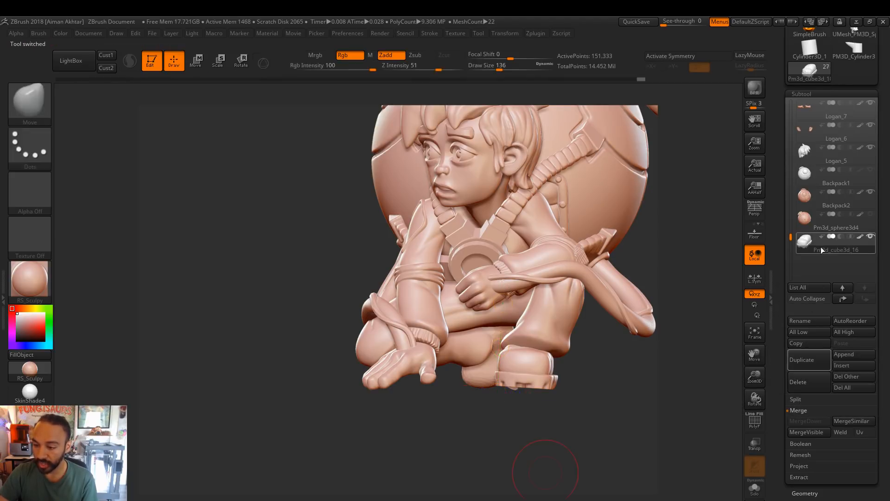
Use SubTool Master's Mirror to append an X-axis mirrored copy of the sole as a new SubTool
left_click(536, 33)
left_click(574, 183)
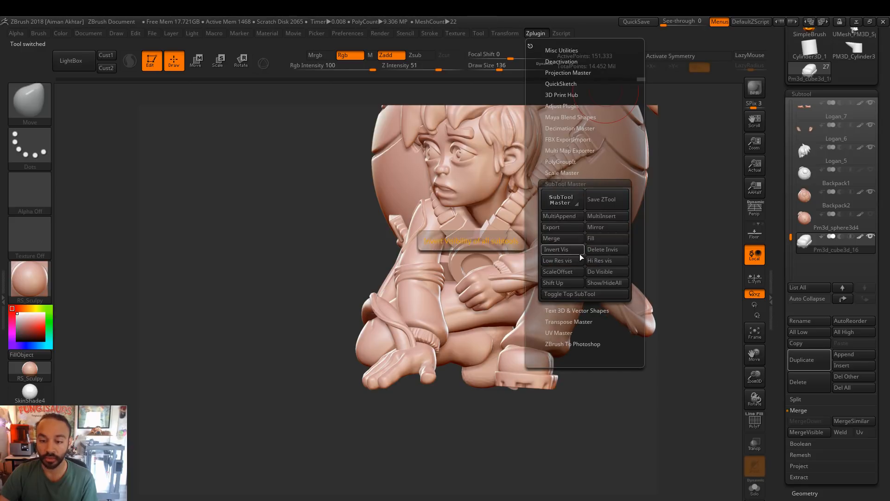
left_click(604, 226)
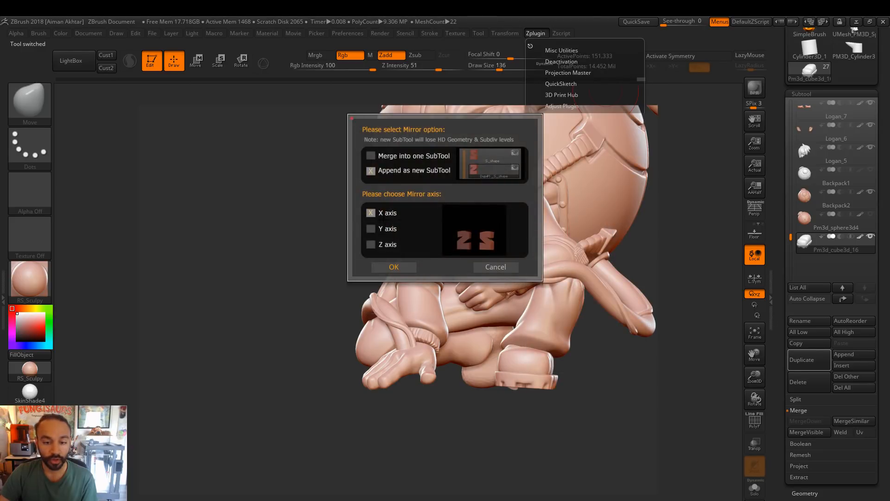
left_click(399, 271)
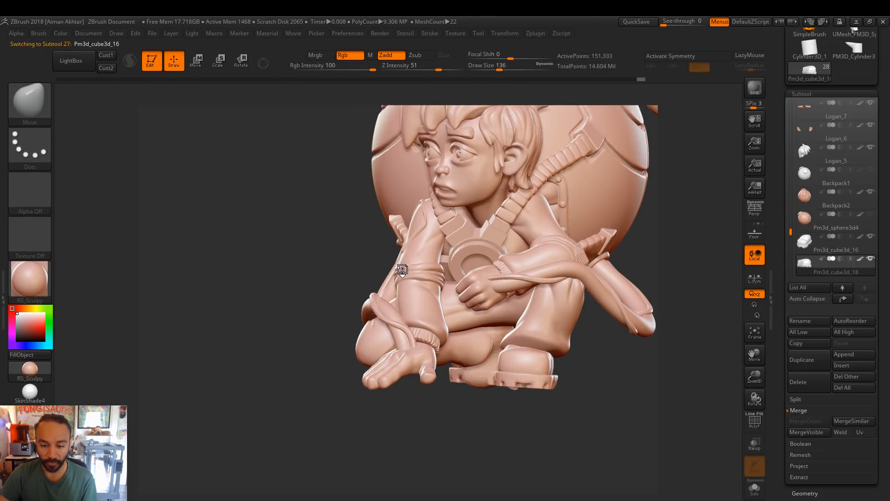
left_click_drag(599, 423, 539, 447)
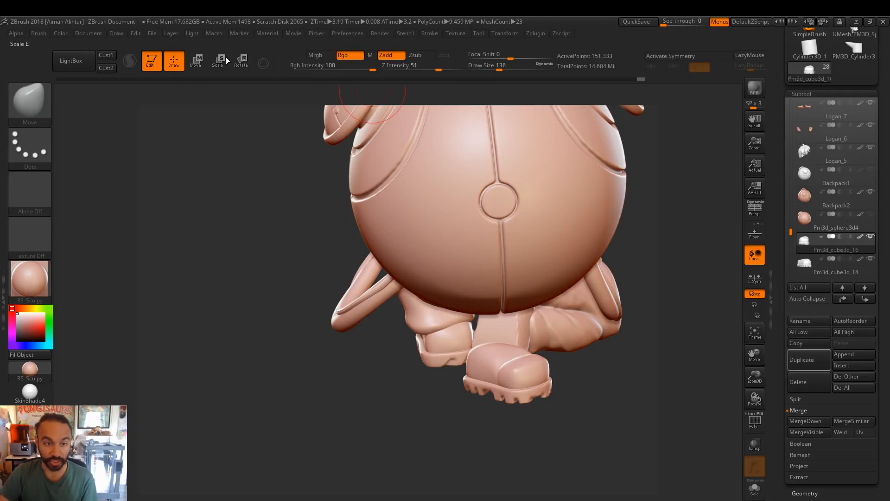
Select the mirrored sole Pm3d_cube3d_18 and rotate it clockwise toward the other foot
left_click(242, 61)
left_click_drag(616, 368, 607, 335)
left_click_drag(534, 123, 464, 76, "alt")
mouse_move(410, 354)
left_mouse_down()
mouse_move(440, 266)
mouse_move(496, 296)
left_mouse_up()
key("ctrl+z")
left_click(434, 299, "alt")
left_click_drag(455, 252, 595, 418)
left_click_drag(623, 305, 623, 302)
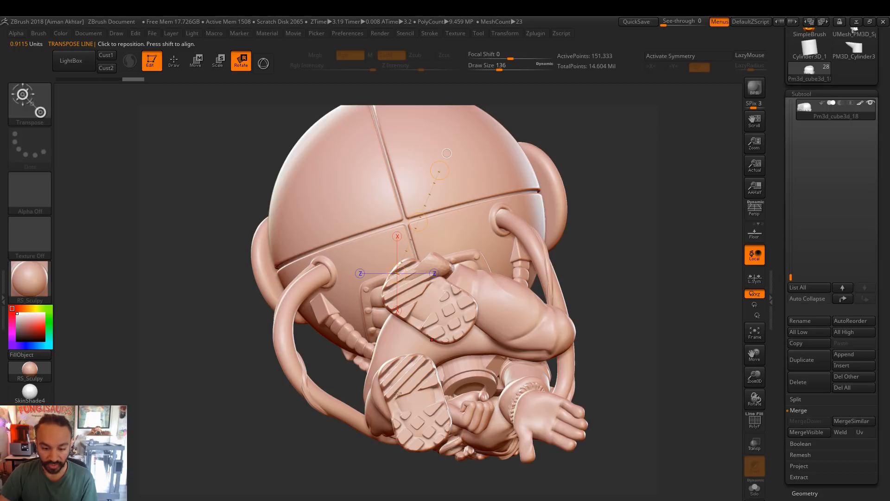
Move the mirrored sole up and to the right, checking it from the side
left_click(191, 60)
left_click_drag(423, 214, 435, 207)
left_click_drag(626, 361, 667, 415)
left_click_drag(578, 422, 444, 316)
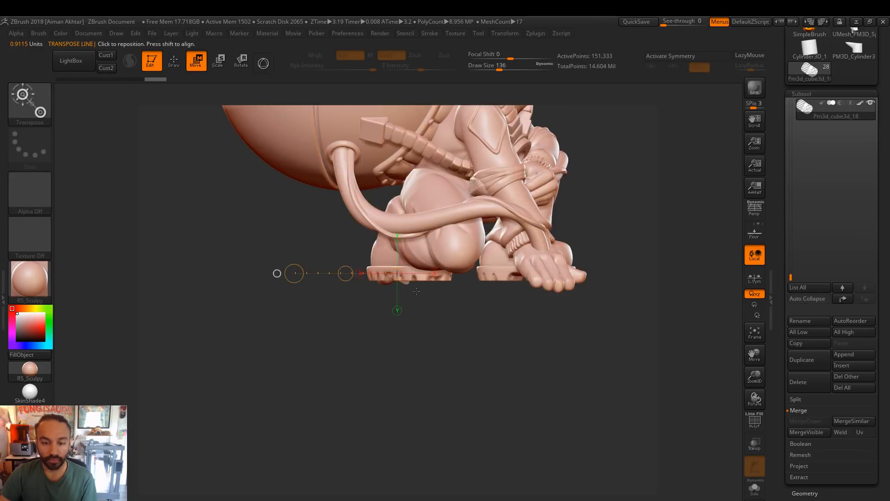
left_click_drag(275, 269, 285, 271)
Spin the sole around a vertical axis, move it under the second foot, and show it solo
left_click(246, 69)
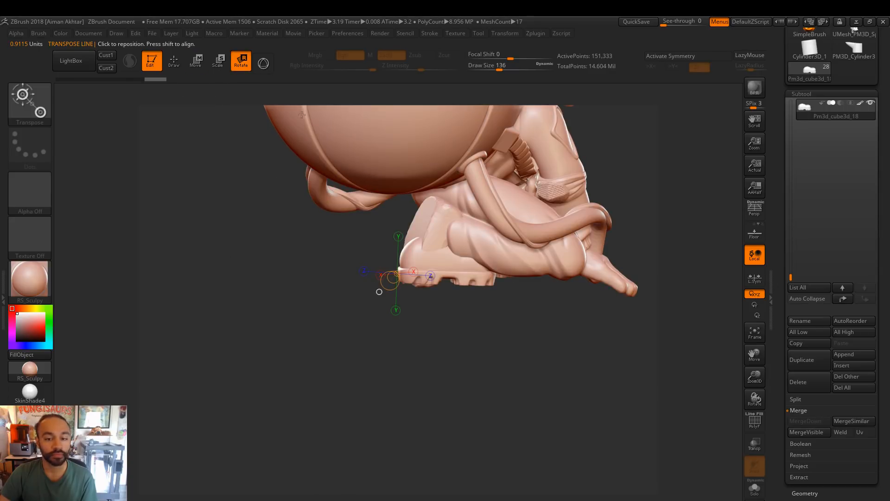
mouse_move(449, 276)
left_mouse_down("shift")
mouse_move(449, 189)
mouse_move(473, 206)
mouse_move(521, 296)
left_mouse_up("shift")
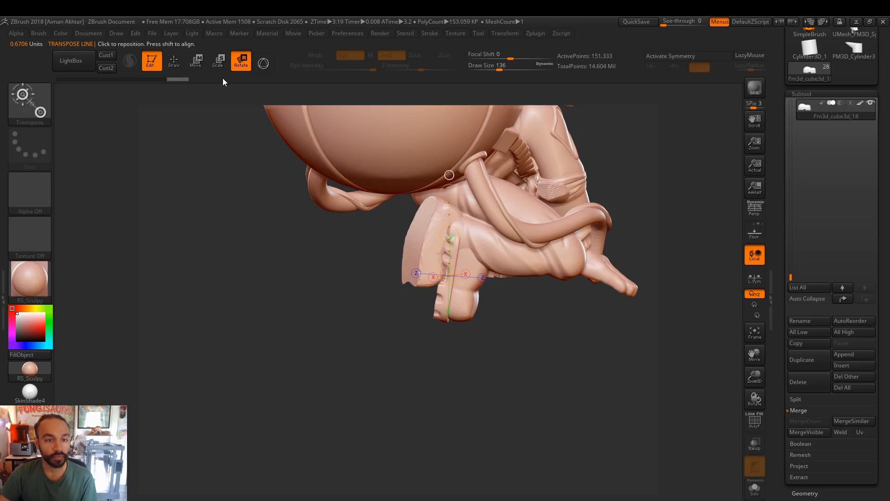
left_click_drag(448, 259, 419, 205)
key("w")
right_click_drag(419, 205, 452, 255)
right_click_drag(533, 308, 570, 318)
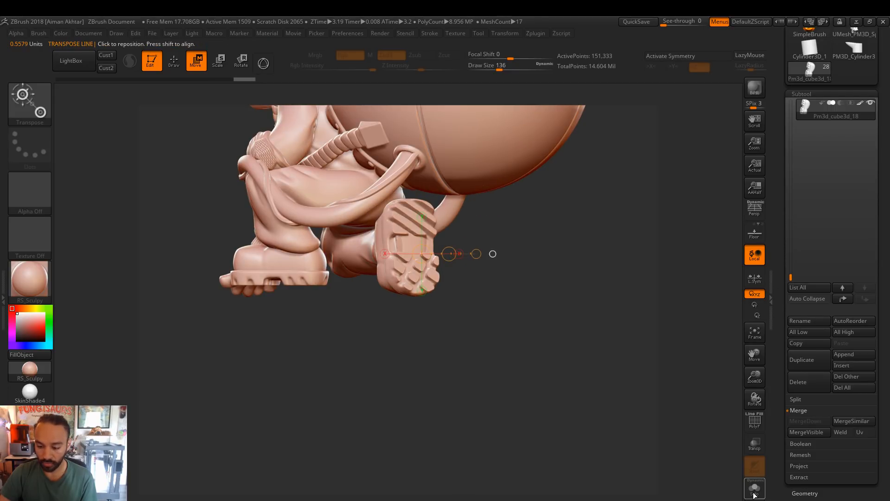
left_click(754, 491)
left_click(174, 60)
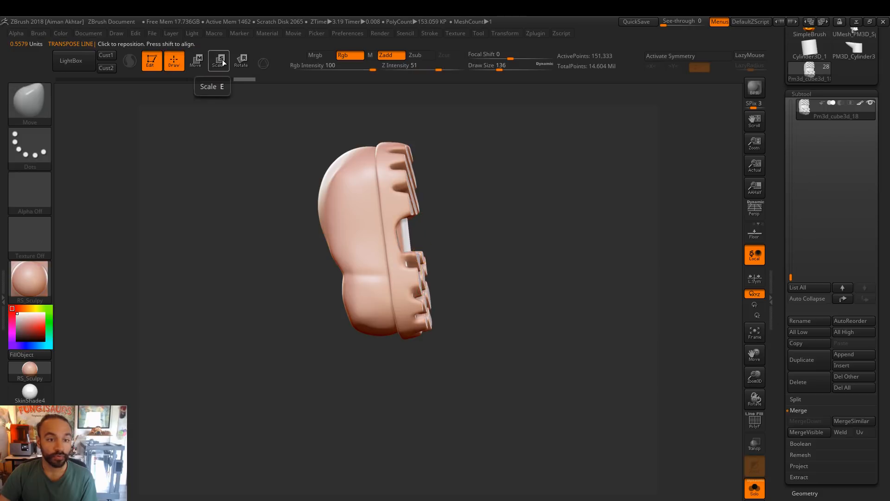
Lasso-mask the solo shoe across its sole, separating the upper from the lower section
left_click(242, 61)
mouse_move(350, 216)
left_mouse_down("ctrl")
mouse_move(421, 223)
mouse_move(424, 203)
left_mouse_up("ctrl")
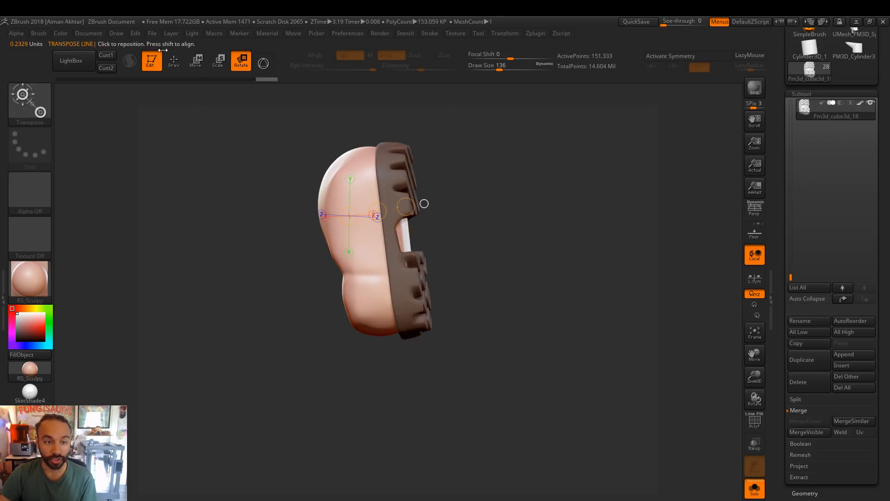
left_click(174, 61)
mouse_move(527, 208)
left_mouse_down()
mouse_move(494, 211)
mouse_move(533, 212)
left_mouse_up()
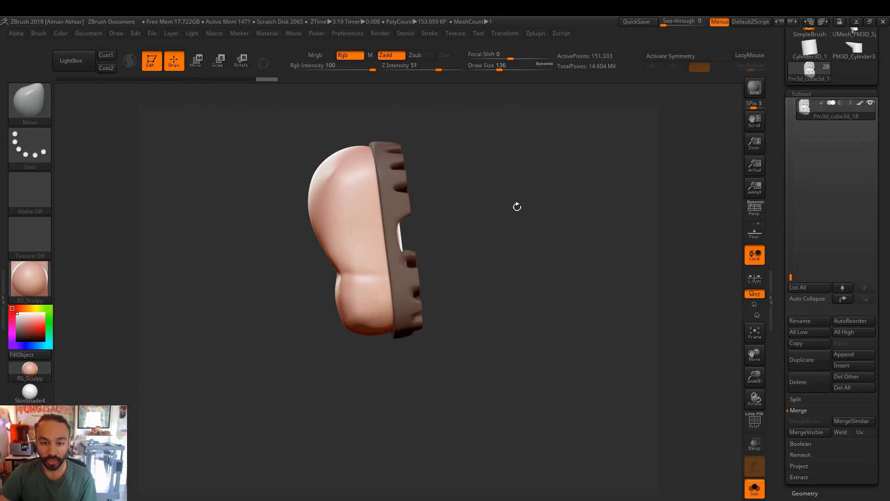
mouse_move(371, 131)
left_mouse_down("ctrl+shift")
mouse_move(413, 387)
mouse_move(413, 400)
mouse_move(402, 403)
left_mouse_up("ctrl+shift")
left_click_drag(509, 378, 439, 302)
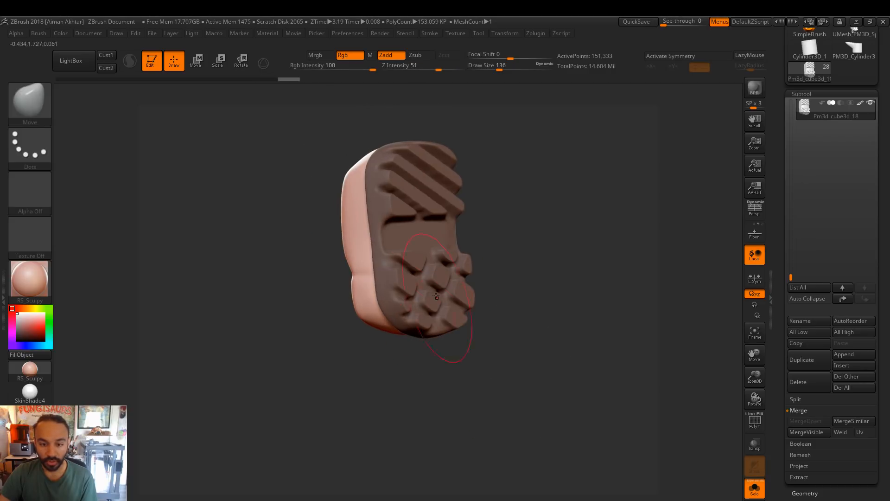
mouse_move(532, 263)
left_mouse_down()
mouse_move(542, 286)
mouse_move(570, 289)
mouse_move(534, 276)
left_mouse_up()
mouse_move(446, 273)
left_mouse_down()
mouse_move(459, 276)
mouse_move(273, 279)
mouse_move(418, 275)
left_mouse_up()
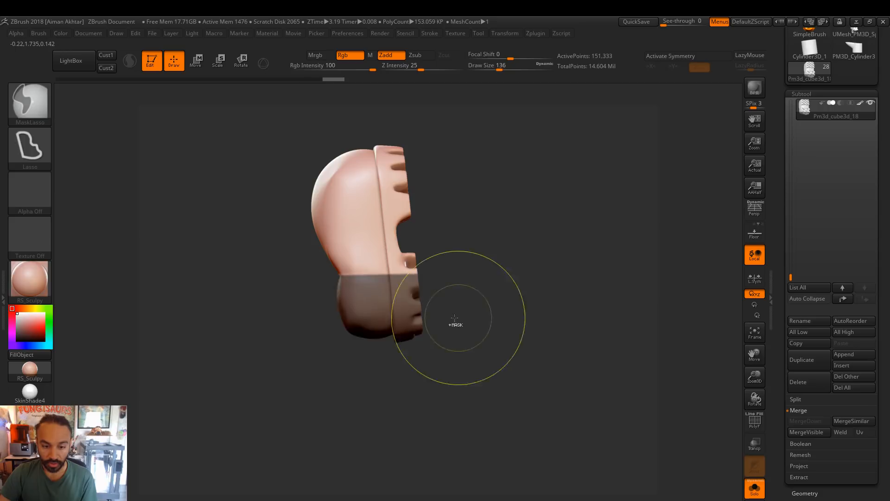
Soften the mask edge on the lower shoe, undoing the extra softening passes
left_click(385, 315, "ctrl")
left_click(385, 315, "ctrl")
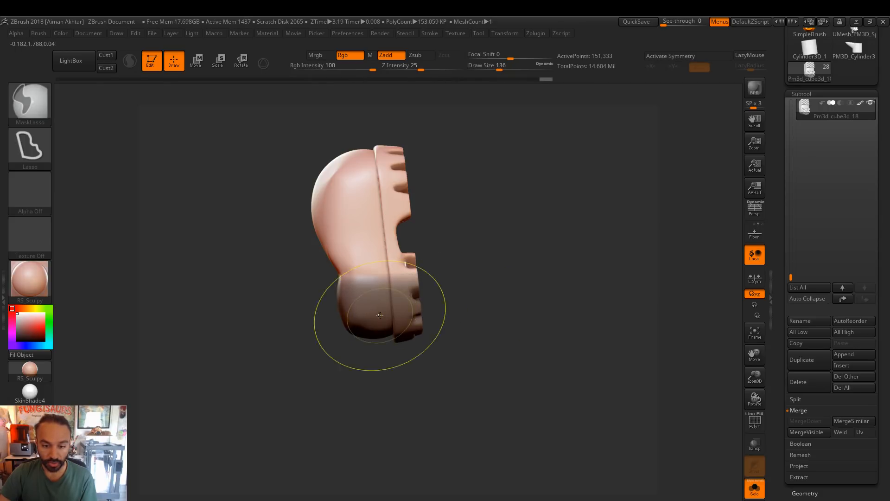
left_click(379, 315, "ctrl")
key("ctrl+z")
key("ctrl+z")
key("ctrl+z")
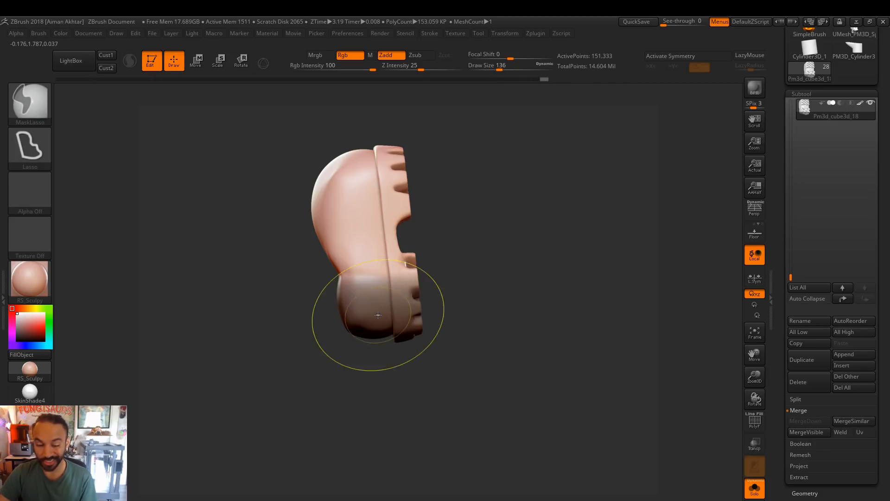
mouse_move(462, 327)
left_mouse_down()
mouse_move(496, 330)
mouse_move(473, 328)
left_mouse_up()
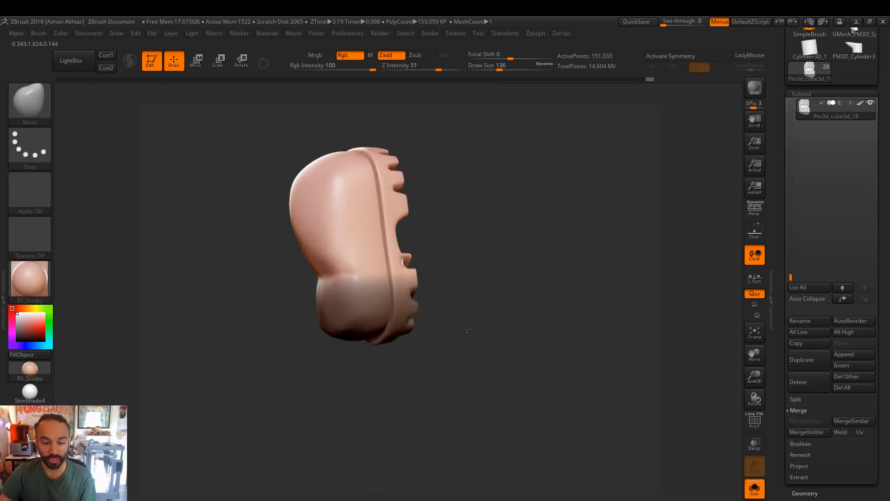
left_click(366, 295, "ctrl")
key("ctrl+z")
Invert the mask so only the lower toe section is free to pose
key("r")
left_click_drag(250, 98, 484, 225)
left_click_drag(469, 290, 481, 292)
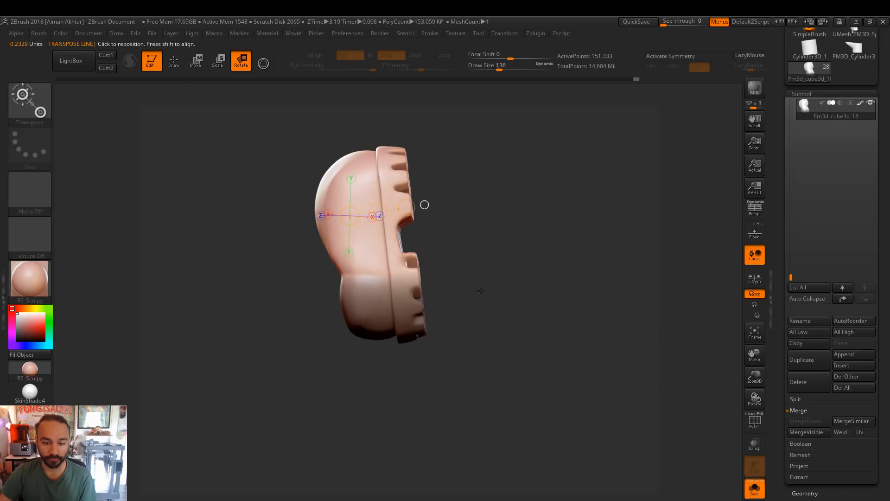
mouse_move(373, 281)
left_mouse_down()
mouse_move(362, 189)
mouse_move(416, 208)
mouse_move(466, 251)
left_mouse_up()
left_click(549, 244, "ctrl")
Try shifting the lower toe section left with a Move transpose, then undo it
left_click(202, 69)
left_click_drag(492, 335, 463, 309)
left_click_drag(518, 307, 549, 307)
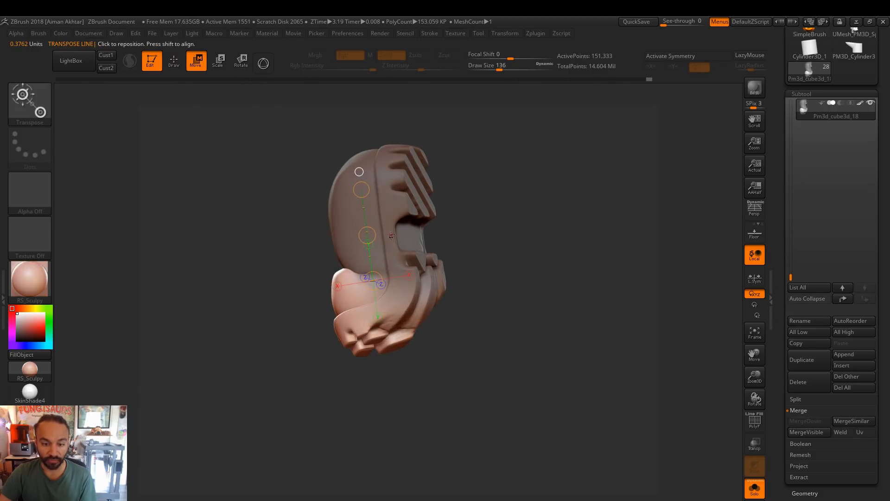
left_click_drag(367, 236, 350, 238)
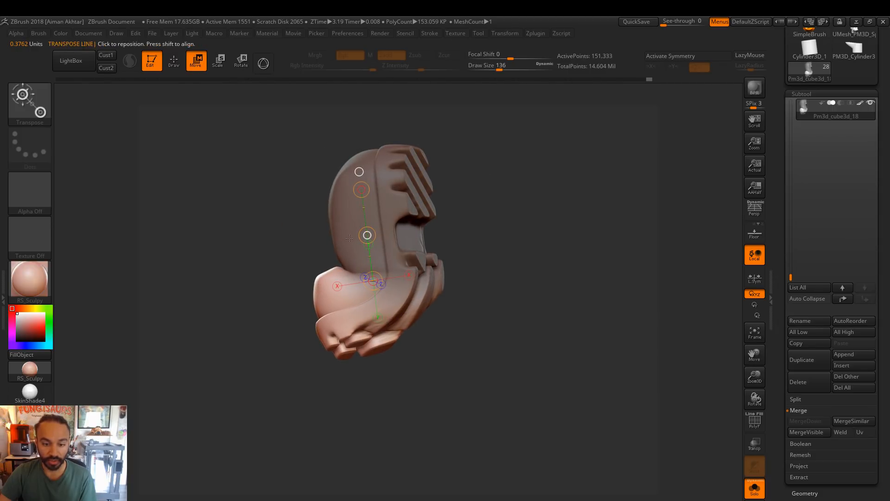
key("ctrl+z")
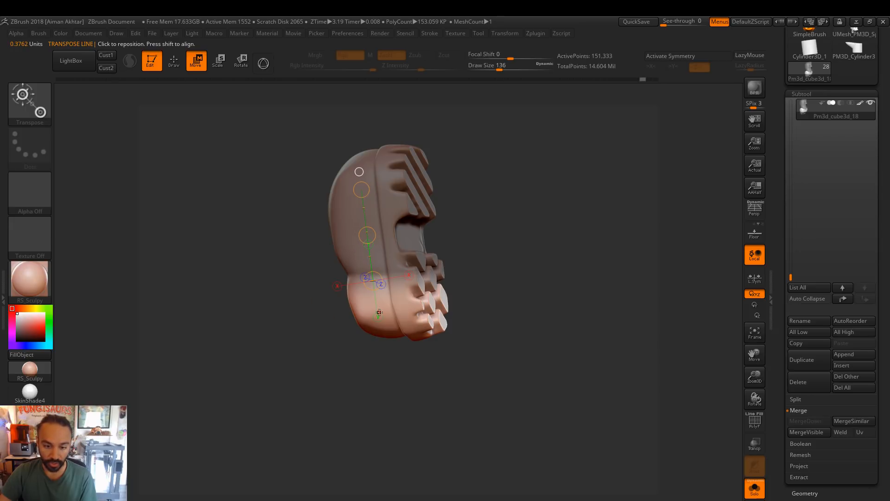
Try bending the toe section clockwise with a Rotate transpose, then undo it
left_click_drag(540, 315, 558, 319)
mouse_move(369, 297)
left_mouse_down()
mouse_move(361, 225)
mouse_move(363, 232)
left_mouse_up()
left_click(242, 63)
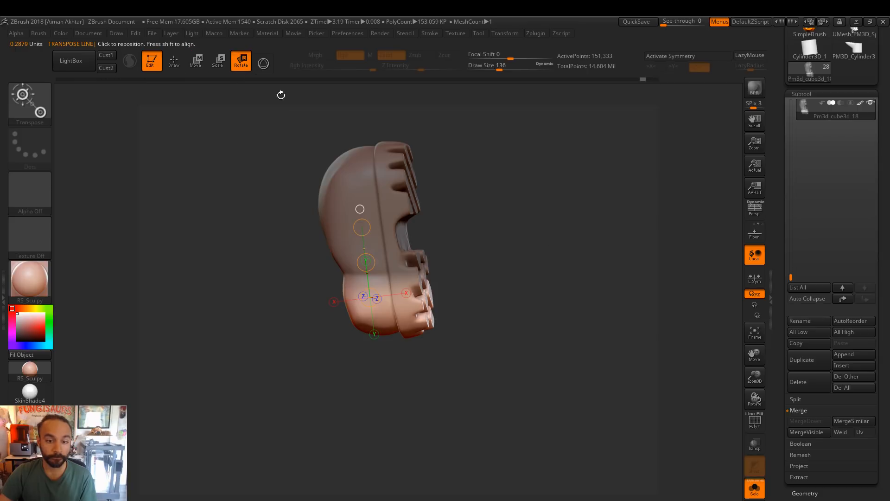
left_click_drag(515, 242, 540, 244)
left_click_drag(361, 227, 360, 284)
key("ctrl+z")
With Move transpose, shift the unmasked lower toe section down and to the right
left_click(203, 65)
left_click_drag(463, 335, 501, 346)
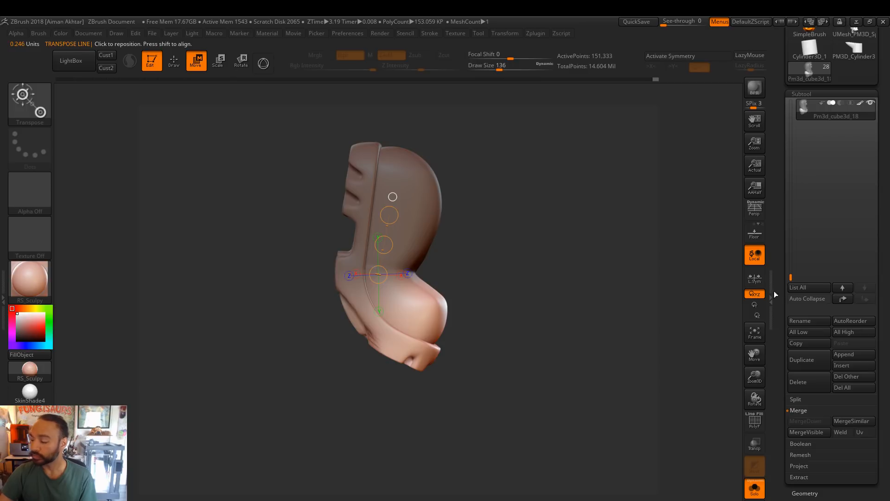
mouse_move(496, 322)
left_mouse_down()
mouse_move(561, 268)
mouse_move(443, 314)
mouse_move(464, 229)
left_mouse_up()
key("ctrl")
mouse_move(446, 270)
left_mouse_down()
mouse_move(460, 267)
mouse_move(447, 272)
left_mouse_up()
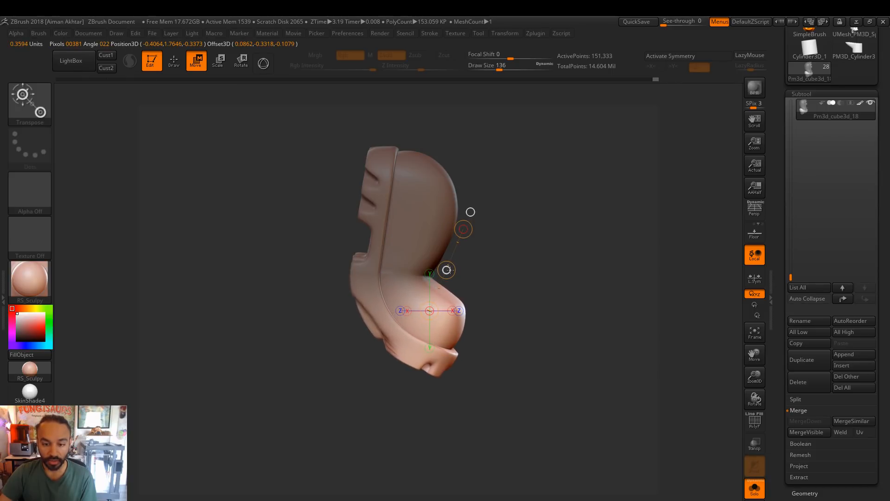
left_click(175, 59)
Round the shoe's outline outward with the Move brush at sizes 145 and 120
key("s")
left_click_drag(438, 274, 436, 274)
left_click_drag(433, 281, 464, 290)
key("s")
left_click_drag(456, 231, 454, 217)
mouse_move(469, 184)
left_mouse_down()
mouse_move(483, 175)
mouse_move(476, 159)
left_mouse_up()
mouse_move(511, 180)
left_mouse_down()
mouse_move(548, 158)
mouse_move(493, 175)
mouse_move(483, 195)
left_mouse_up()
mouse_move(446, 153)
left_mouse_down()
mouse_move(444, 145)
mouse_move(464, 161)
mouse_move(447, 148)
left_mouse_up()
key("s")
mouse_move(423, 159)
left_mouse_down()
mouse_move(434, 159)
mouse_move(367, 161)
left_mouse_up()
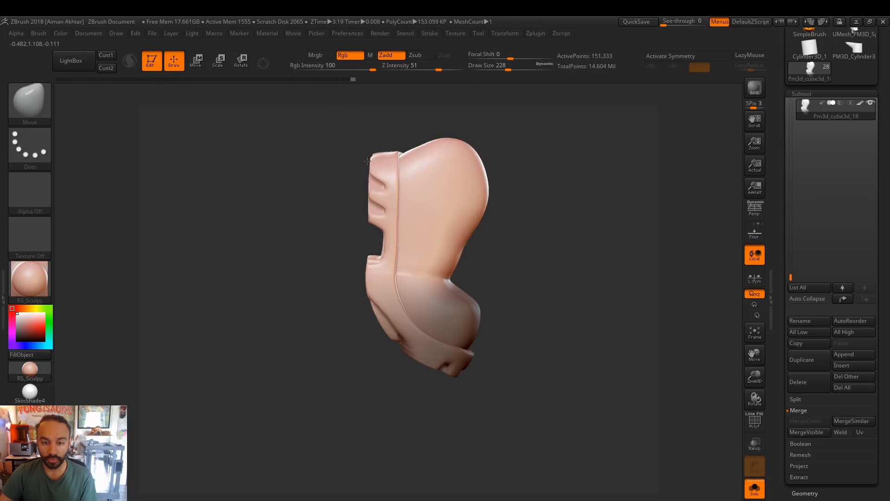
Smooth and soften the shoe's front ridges from a front view
mouse_move(301, 168)
left_mouse_down()
mouse_move(503, 169)
mouse_move(495, 181)
mouse_move(443, 175)
left_mouse_up()
key("s")
left_click_drag(368, 169, 401, 173)
mouse_move(401, 288)
left_mouse_down()
mouse_move(391, 288)
mouse_move(446, 303)
mouse_move(403, 298)
left_mouse_up()
key("ctrl+z")
key("ctrl+z")
mouse_move(474, 294)
left_mouse_down()
mouse_move(497, 301)
mouse_move(431, 278)
mouse_move(373, 284)
mouse_move(414, 256)
left_mouse_up()
key("shift")
key("s")
Reshape and smooth the tread pads on the shoe's underside
key("s")
left_click_drag(356, 238, 370, 238)
mouse_move(345, 200)
left_mouse_down("shift")
mouse_move(395, 242)
mouse_move(390, 312)
left_mouse_up("shift")
mouse_move(599, 320)
left_mouse_down()
mouse_move(559, 338)
mouse_move(581, 239)
mouse_move(575, 264)
left_mouse_up()
key("s")
left_click_drag(362, 338, 361, 338)
mouse_move(371, 320)
left_mouse_down()
mouse_move(382, 301)
mouse_move(421, 313)
left_mouse_up()
Shift the centre, diamond, teardrop and right sole pads up and left
key("s")
left_click_drag(421, 313, 418, 313)
left_click_drag(394, 338, 400, 296)
left_click_drag(365, 320, 361, 314)
key("s")
left_click_drag(418, 291, 415, 286)
key("s")
left_click_drag(349, 295, 346, 295)
left_click_drag(350, 296, 346, 292)
mouse_move(394, 316)
left_mouse_down()
mouse_move(392, 305)
mouse_move(400, 320)
mouse_move(381, 317)
left_mouse_up()
Nudge the centre and lower pads from several angles, shrinking the brush to 74
key("s")
key("s")
right_click_drag(400, 308, 352, 259)
key("s")
left_click_drag(391, 303, 393, 303)
left_click_drag(394, 307, 390, 313)
right_click_drag(371, 304, 438, 296)
left_click_drag(388, 306, 372, 320)
key("s")
right_click_drag(398, 315, 439, 320, "shift")
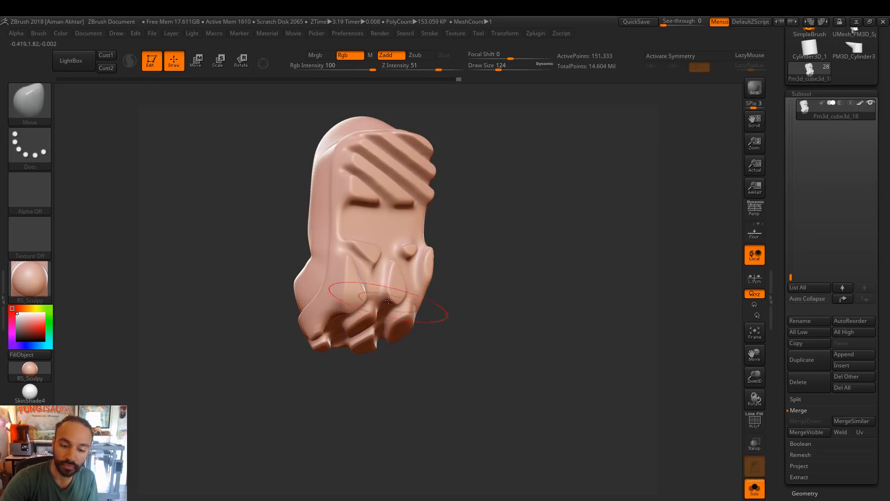
left_click_drag(368, 309, 364, 305)
mouse_move(449, 288)
left_mouse_down()
mouse_move(405, 260)
mouse_move(432, 286)
mouse_move(424, 279)
mouse_move(431, 285)
mouse_move(510, 269)
mouse_move(464, 285)
left_mouse_up()
key("s")
key("s")
key("s")
left_click_drag(431, 324, 486, 331)
key("s")
key("s")
mouse_move(504, 361)
left_mouse_down()
mouse_move(493, 326)
mouse_move(563, 216)
left_mouse_up()
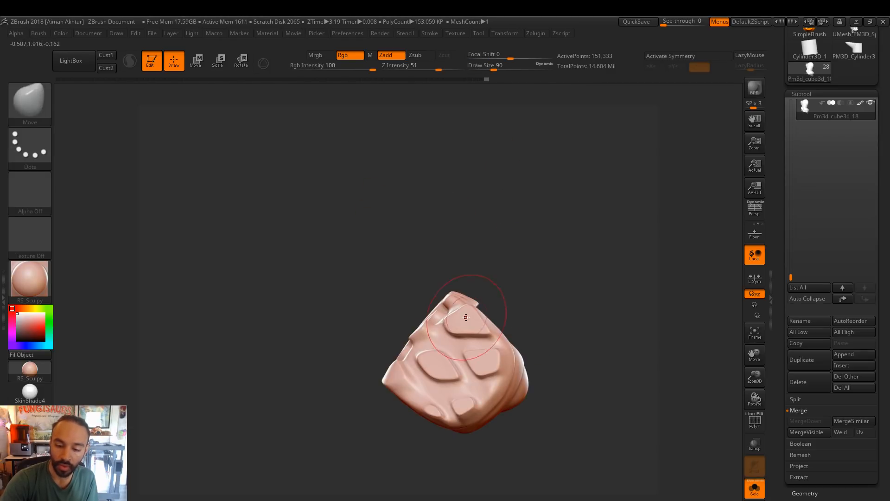
Inspect the treaded underside, then nudge the shoe's shape with a 299 brush
key("s")
left_click(448, 374)
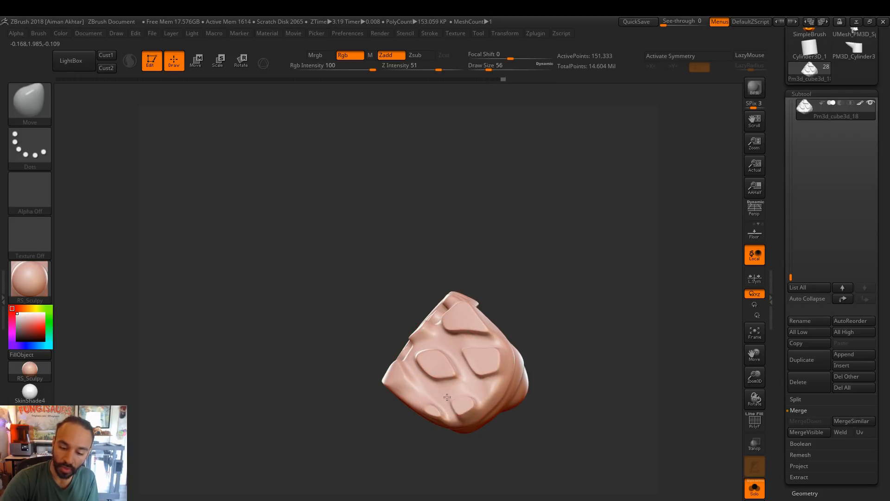
left_click_drag(542, 390, 568, 359)
left_click_drag(489, 410, 422, 406)
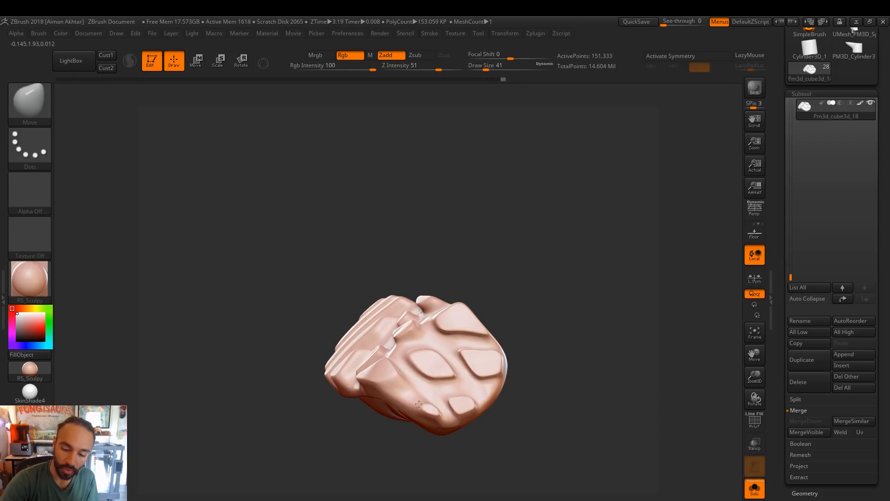
left_click_drag(548, 288, 495, 311)
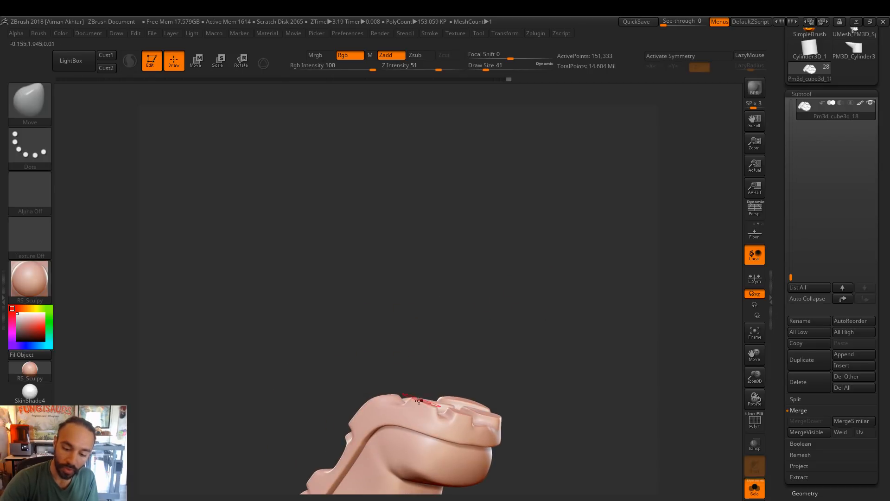
mouse_move(451, 370)
left_mouse_down()
mouse_move(437, 411)
mouse_move(436, 394)
left_mouse_up()
key("s")
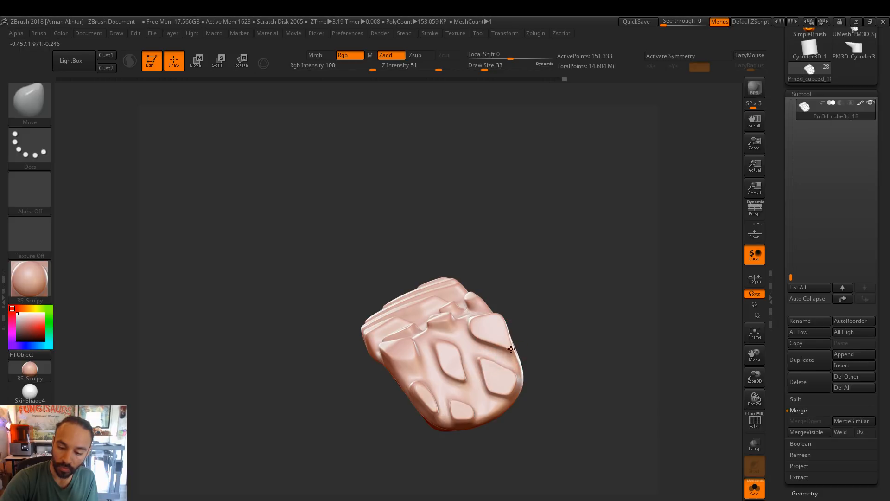
key("s")
left_click_drag(452, 345, 478, 346)
left_click_drag(417, 321, 410, 313)
Nudge the lower ridges and reshape the fold on the sole
mouse_move(553, 301)
left_mouse_down()
mouse_move(563, 392)
mouse_move(555, 348)
left_mouse_up()
key("s")
mouse_move(456, 319)
left_mouse_down()
mouse_move(439, 320)
mouse_move(481, 303)
left_mouse_up()
key("s")
left_click_drag(481, 303, 458, 305)
key("s")
left_click_drag(464, 296, 469, 312)
left_click_drag(553, 266, 673, 274)
left_click_drag(534, 281, 482, 279)
Add a small raised tread mark on the sole with a 59-size brush
key("s")
left_click_drag(401, 281, 398, 288)
key("s")
key("s")
left_click_drag(380, 320, 364, 326)
key("s")
key("s")
mouse_move(398, 295)
left_mouse_down()
mouse_move(378, 312)
mouse_move(364, 289)
left_mouse_up()
key("s")
mouse_move(530, 280)
left_mouse_down()
mouse_move(501, 281)
mouse_move(463, 311)
mouse_move(492, 302)
left_mouse_up()
key("s")
key("s")
left_click_drag(441, 283, 439, 284)
left_click_drag(425, 280, 442, 284)
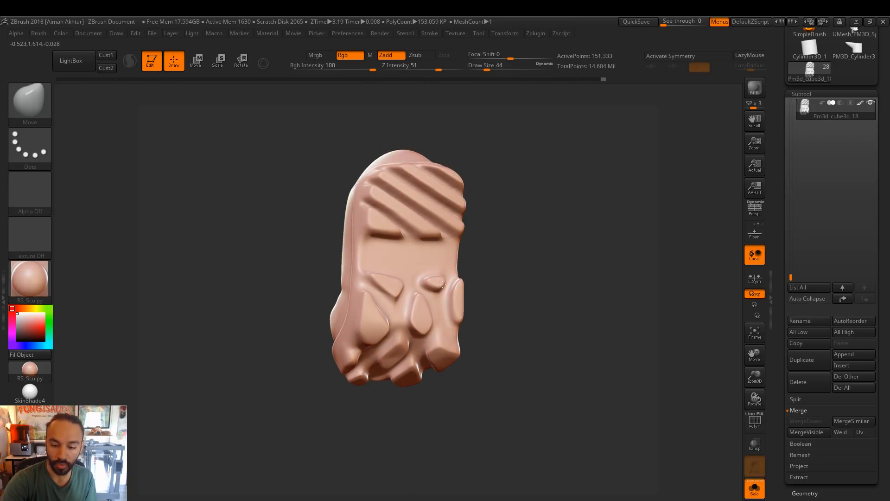
Soften the tread lug edges around the lower toe, resizing the brush between 22 and 71
key("s")
left_click_drag(512, 293, 459, 296)
key("s")
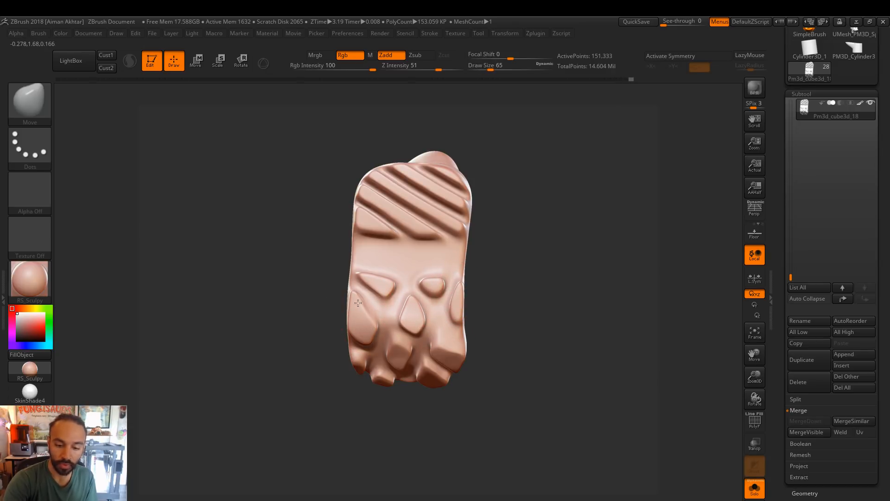
key("s")
left_click_drag(353, 299, 371, 324)
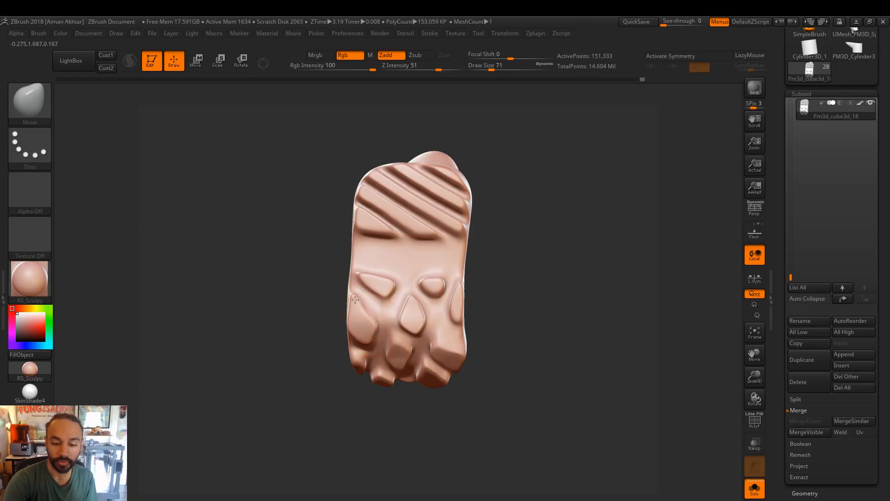
left_click_drag(460, 332, 447, 317)
key("s")
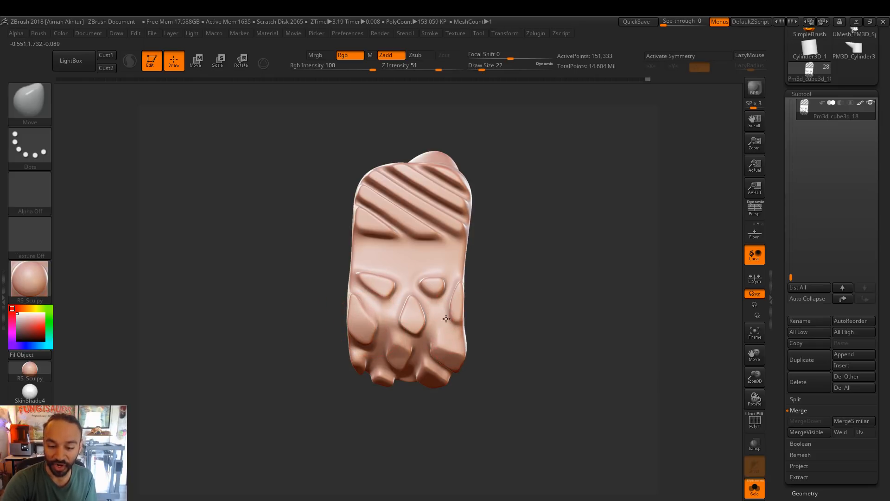
key("s")
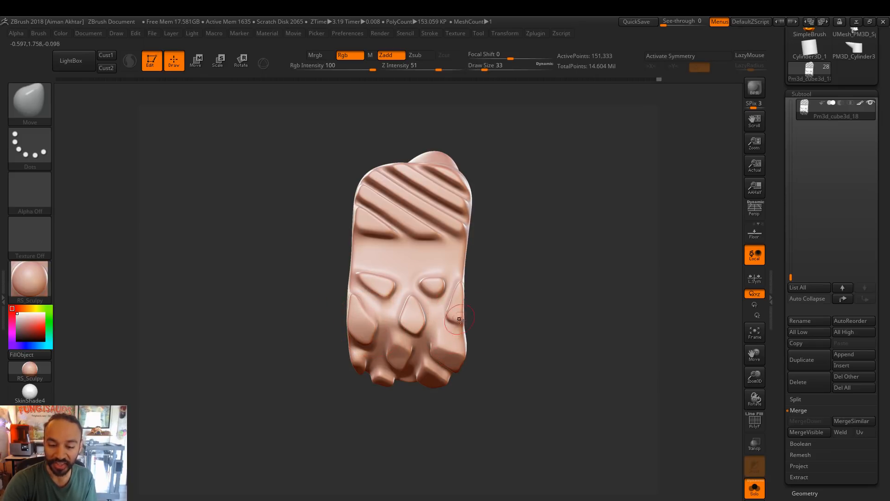
key("s")
mouse_move(447, 305)
left_mouse_down()
mouse_move(483, 279)
mouse_move(436, 283)
mouse_move(476, 303)
mouse_move(423, 316)
left_mouse_up()
key("s")
key("s")
key("s")
left_click_drag(377, 373, 385, 320)
key("s")
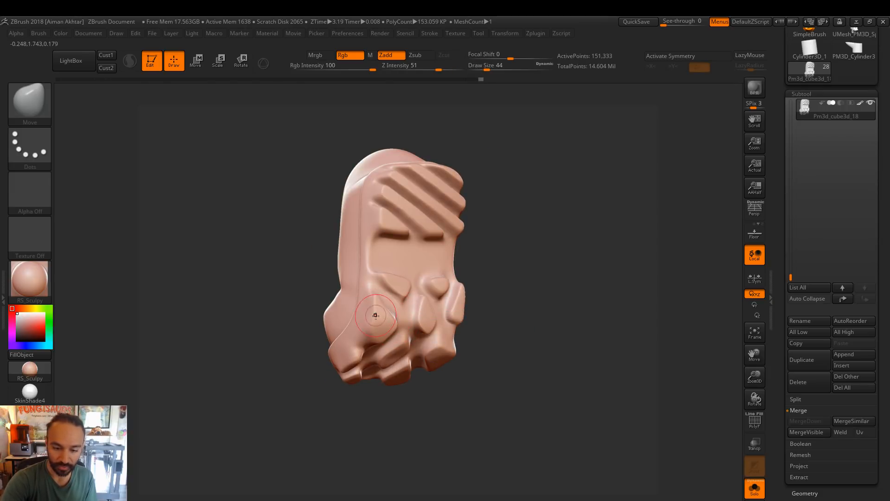
mouse_move(515, 266)
left_mouse_down()
mouse_move(439, 307)
mouse_move(325, 325)
mouse_move(417, 353)
mouse_move(386, 346)
left_mouse_up()
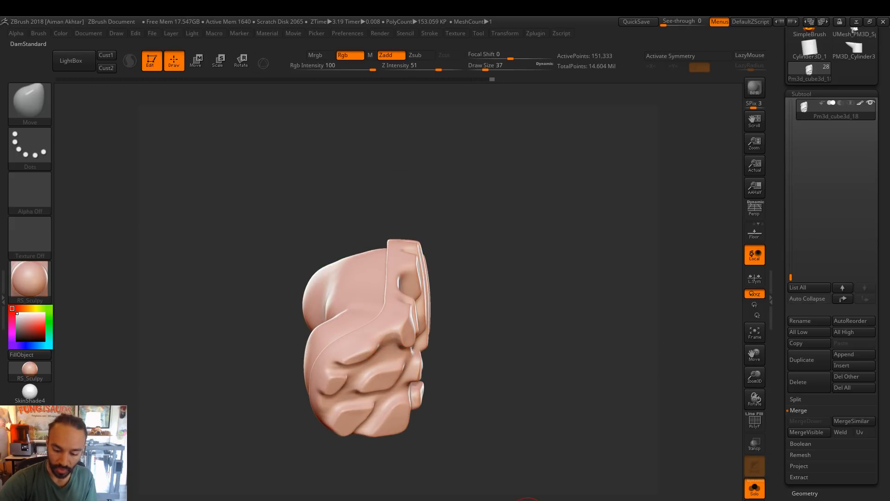
Turn the soloed sole front-on and build up its tread with the Clay brush
left_click_drag(404, 359, 438, 369)
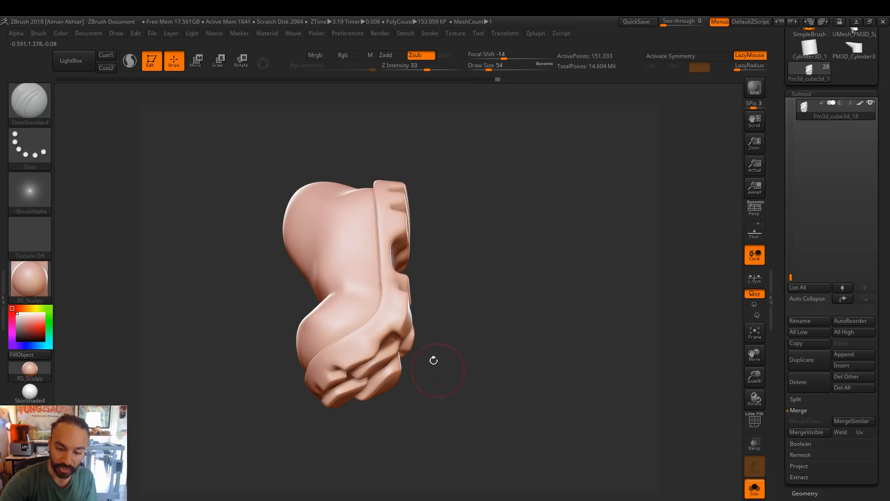
left_click_drag(413, 338, 393, 321)
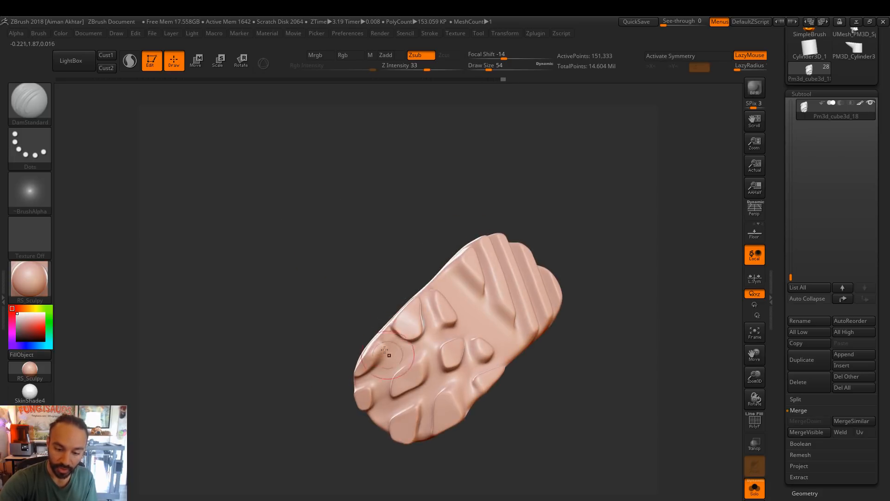
mouse_move(511, 408)
left_mouse_down()
mouse_move(544, 361)
mouse_move(387, 354)
left_mouse_up()
key("ctrl")
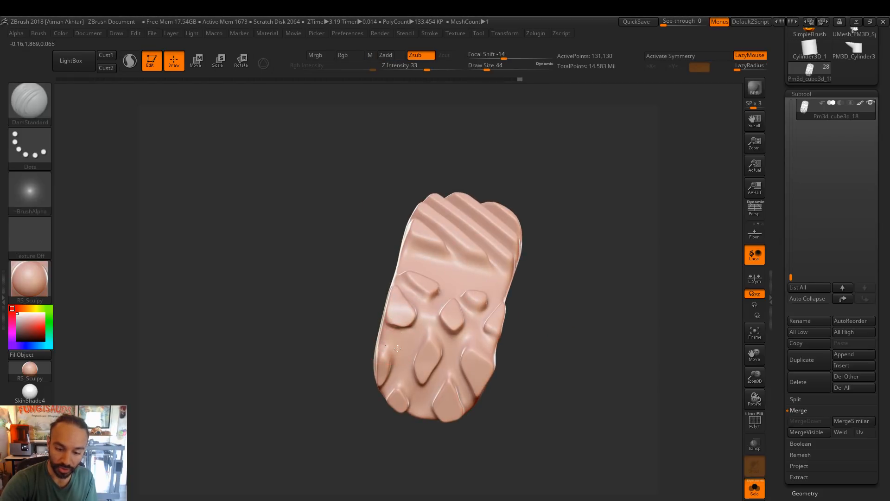
key("b")
key("c")
key("l")
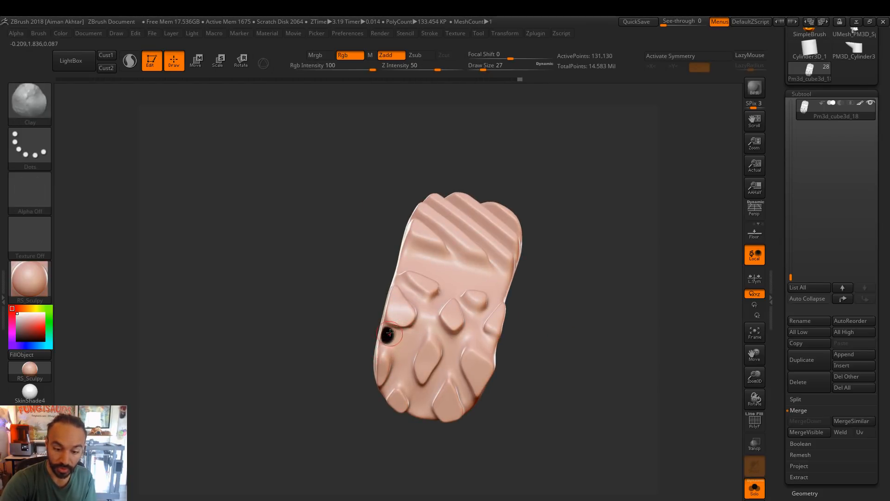
Shift-smooth the raised tread blocks from a side view, then change to the Move brush
mouse_move(352, 316)
left_mouse_down()
mouse_move(380, 348)
mouse_move(418, 323)
mouse_move(394, 306)
mouse_move(402, 320)
mouse_move(584, 327)
left_mouse_up()
key("shift")
key("b")
key("m")
key("v")
key("s")
Turn Solo off, select the other shoe sole and solo it
left_click(756, 488)
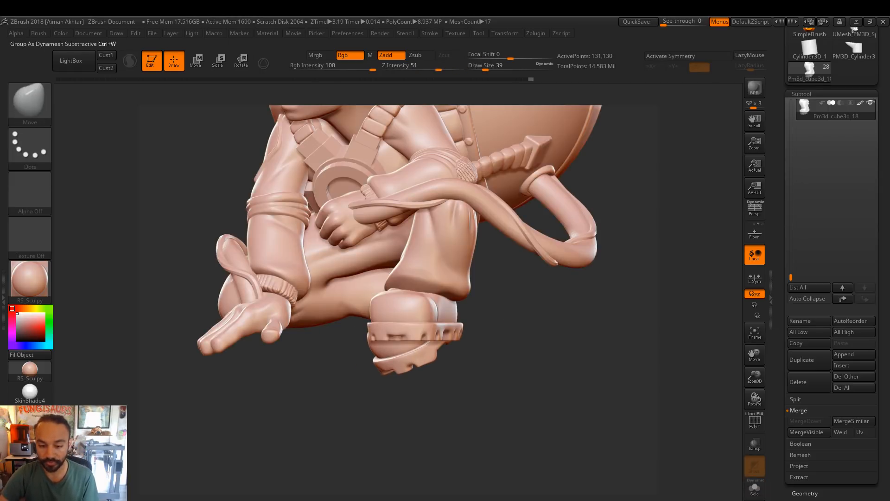
left_click_drag(479, 432, 665, 420)
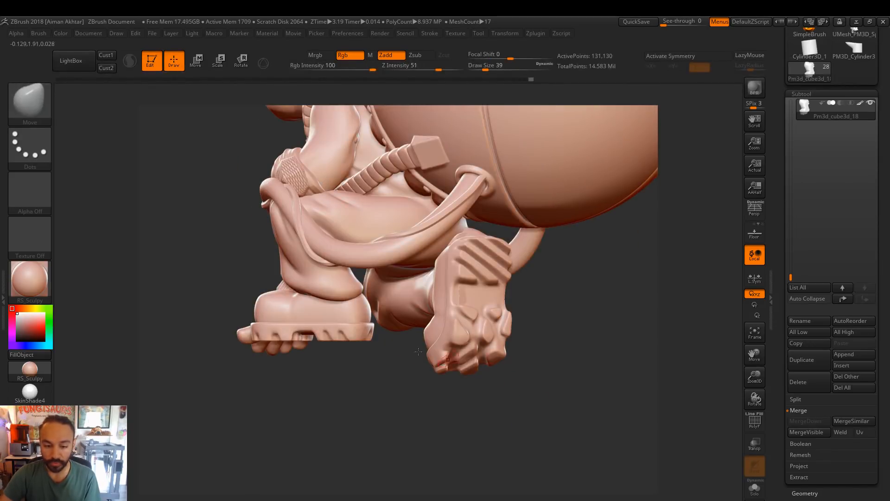
left_click(329, 319, "alt")
left_click(755, 488)
mouse_move(529, 441)
left_mouse_down()
mouse_move(518, 375)
mouse_move(401, 285)
mouse_move(410, 348)
mouse_move(432, 364)
mouse_move(520, 368)
left_mouse_up()
Smooth the tread blocks near the sole centre, enlarging the brush to 158
left_click(398, 324, "ctrl+shift")
mouse_move(434, 351)
left_mouse_down("alt")
mouse_move(494, 348)
mouse_move(169, 355)
left_mouse_up("alt")
left_click(469, 387, "ctrl+shift")
left_click_drag(523, 406, 552, 328)
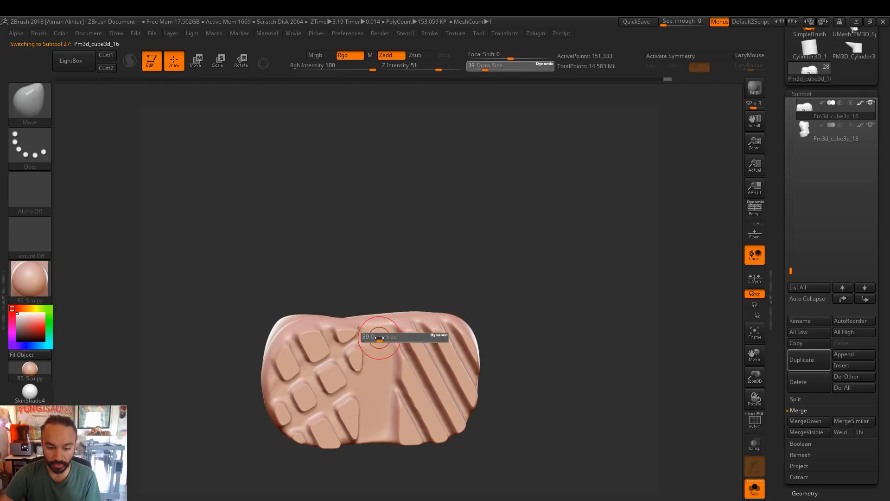
key("shift")
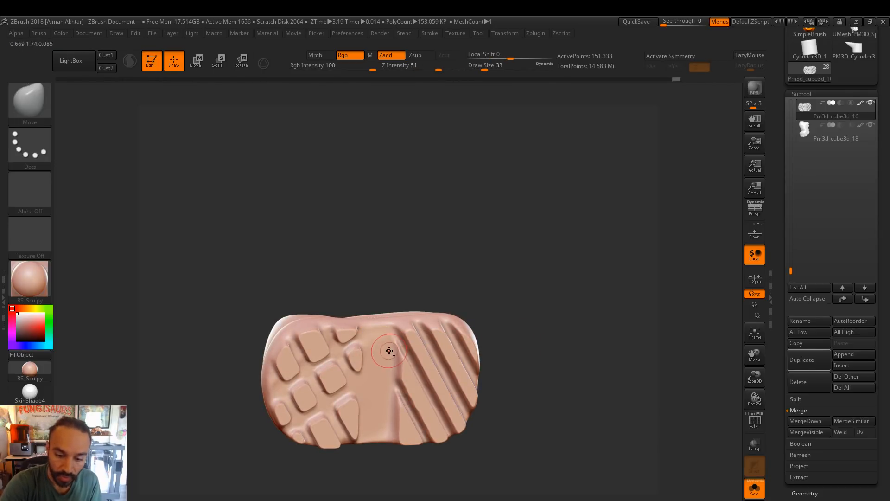
left_click_drag(391, 346, 369, 341, "shift")
key("s")
left_click_drag(336, 374, 357, 374)
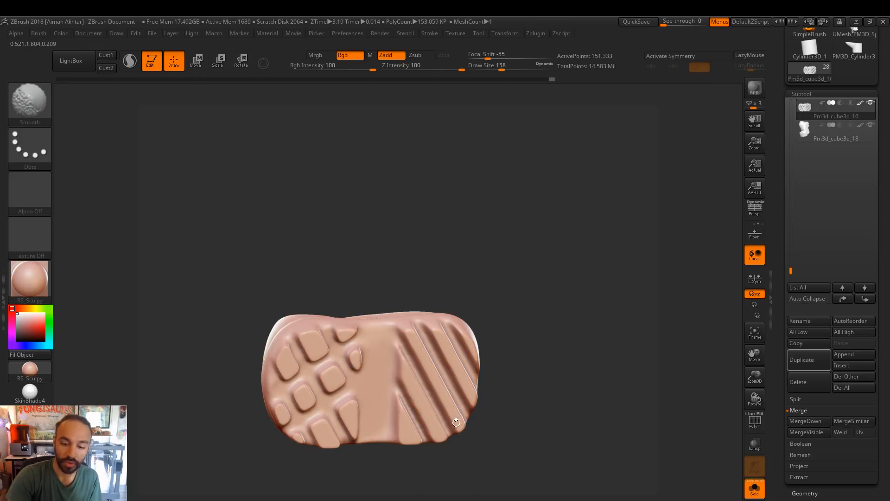
mouse_move(461, 438)
left_mouse_down()
mouse_move(563, 381)
mouse_move(722, 459)
left_mouse_up()
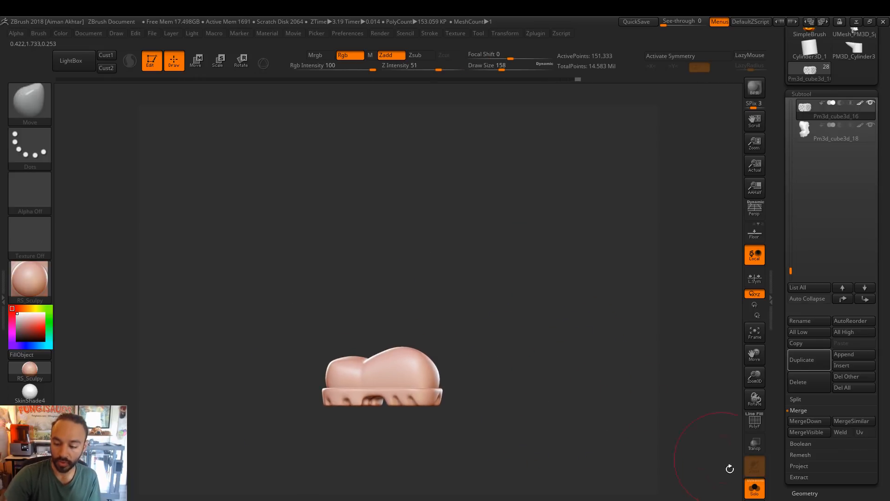
Show the whole character, then select and solo the foot piece Pm3d_cube3d_17
left_click(754, 485)
left_click_drag(578, 445, 515, 360)
left_click(515, 359, "alt")
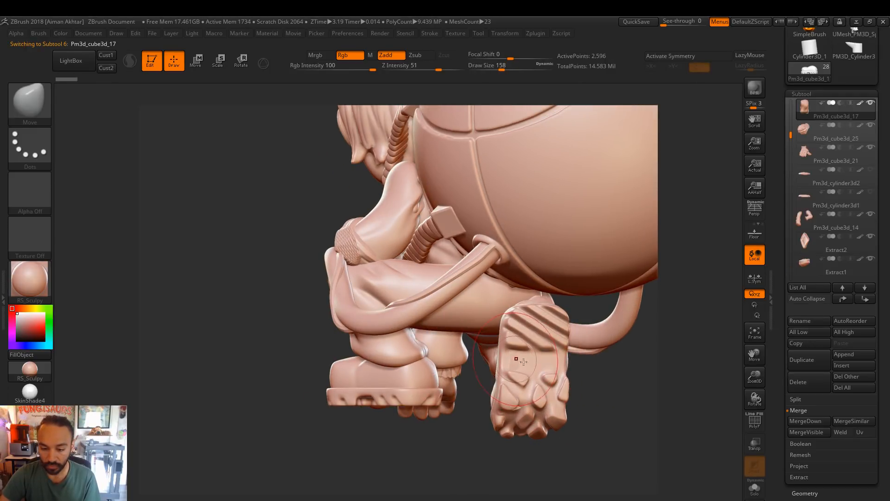
mouse_move(662, 382)
left_mouse_down()
mouse_move(533, 388)
mouse_move(745, 488)
left_mouse_up()
left_click(756, 491)
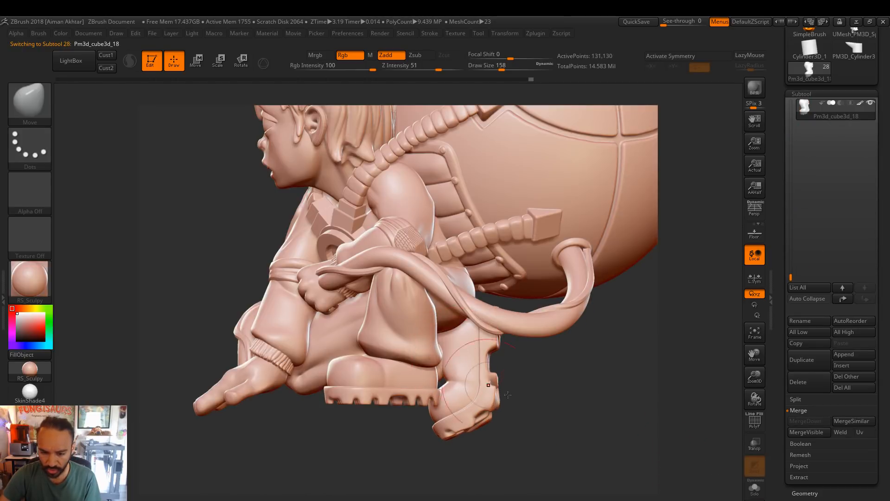
left_click_drag(509, 402, 507, 372)
left_click(507, 373, "alt")
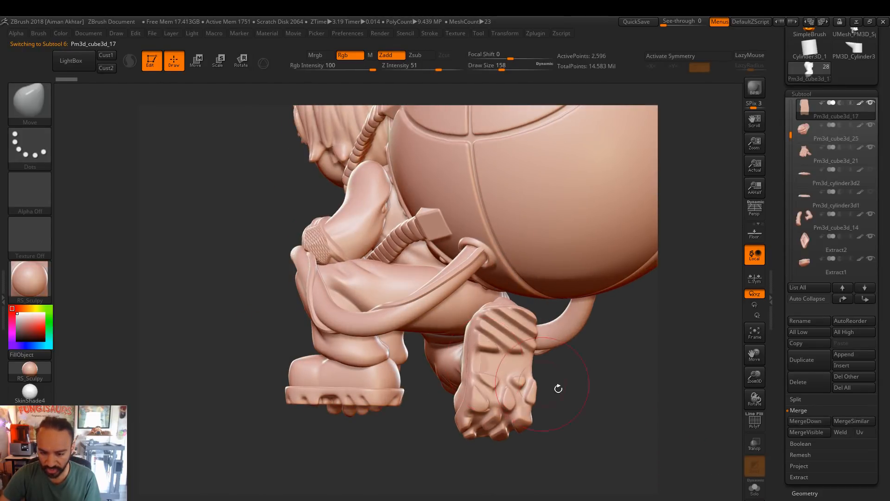
left_click(754, 490)
left_click_drag(598, 429, 549, 412)
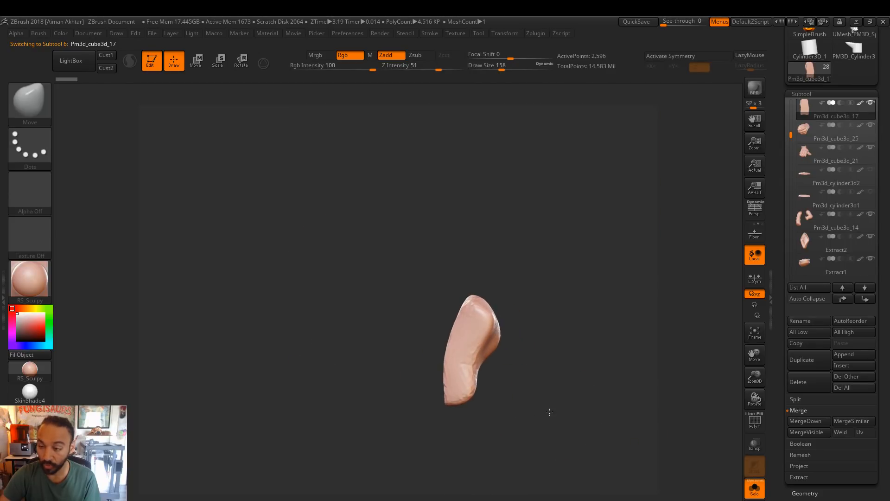
Delete the leftover foot piece Pm3d_cube3d_17 and show the full character again
left_click(801, 384)
left_click(724, 406)
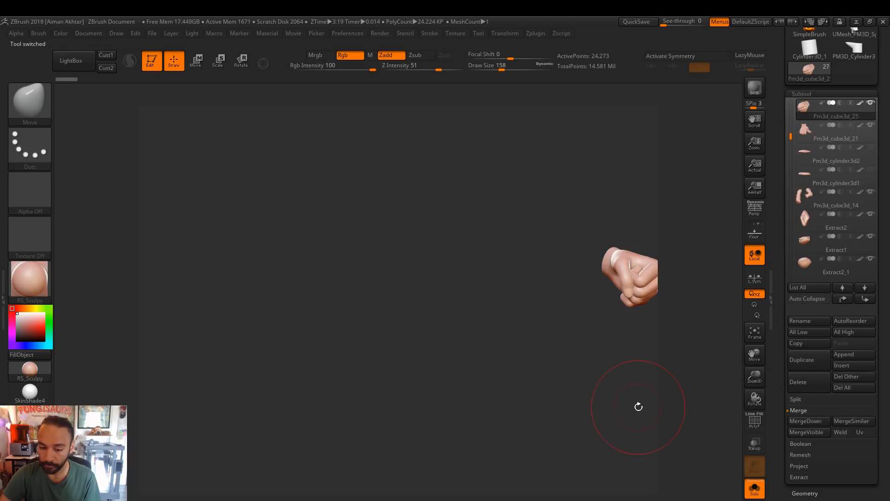
left_click(756, 492)
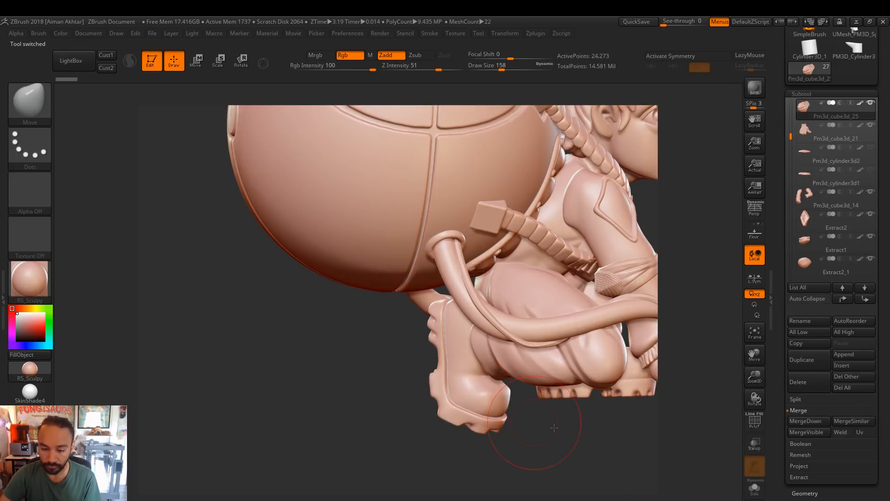
mouse_move(555, 427)
left_mouse_down()
mouse_move(551, 443)
mouse_move(532, 434)
left_mouse_up()
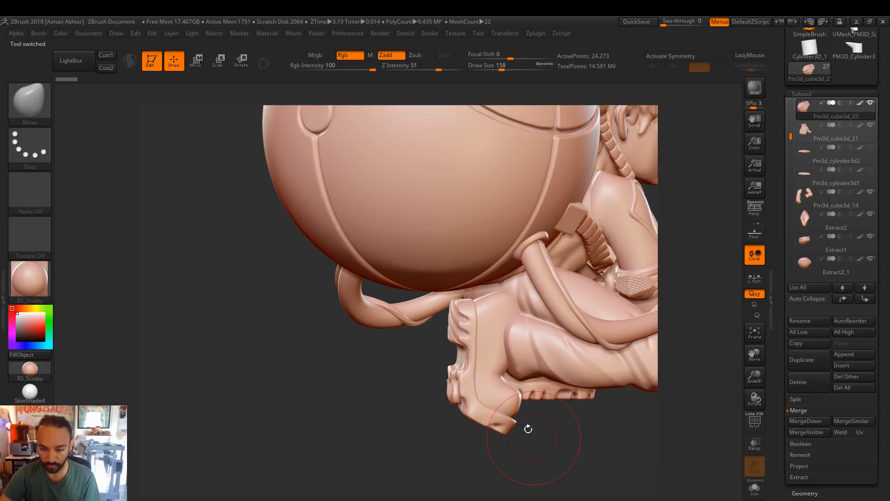
Select the back boot and tilt it slightly with Transpose Rotate
left_click(501, 343, "alt")
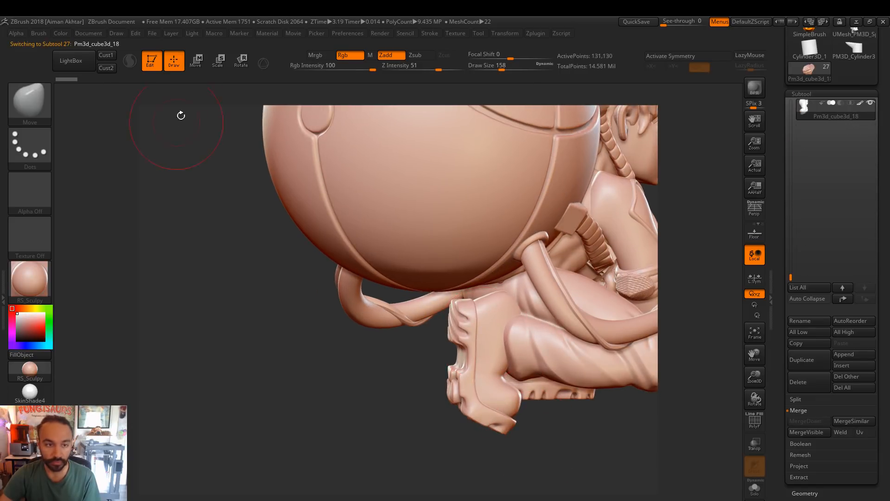
left_click(205, 64)
left_click_drag(505, 348, 492, 264)
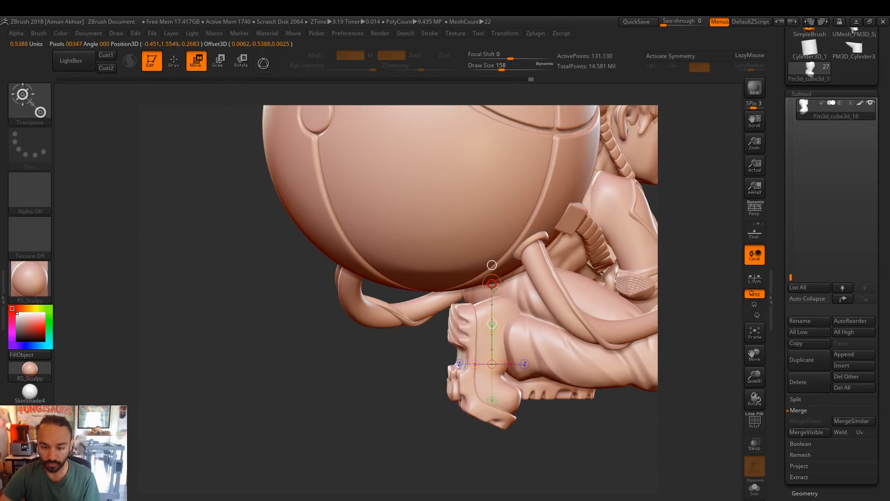
left_click(242, 61)
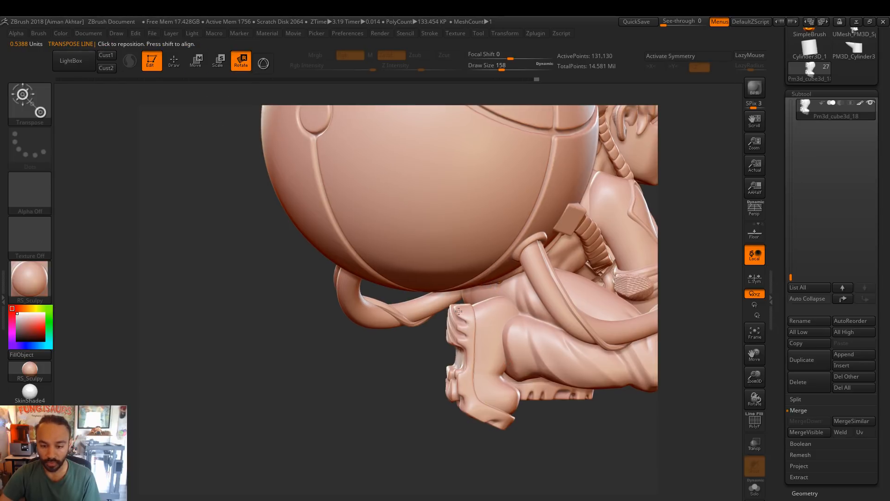
left_click_drag(408, 341, 320, 338, "alt")
left_click_drag(404, 278, 397, 279)
Reshape the leg mesh and the boot's toe with the Move brush at sizes 223 and 286
key("q")
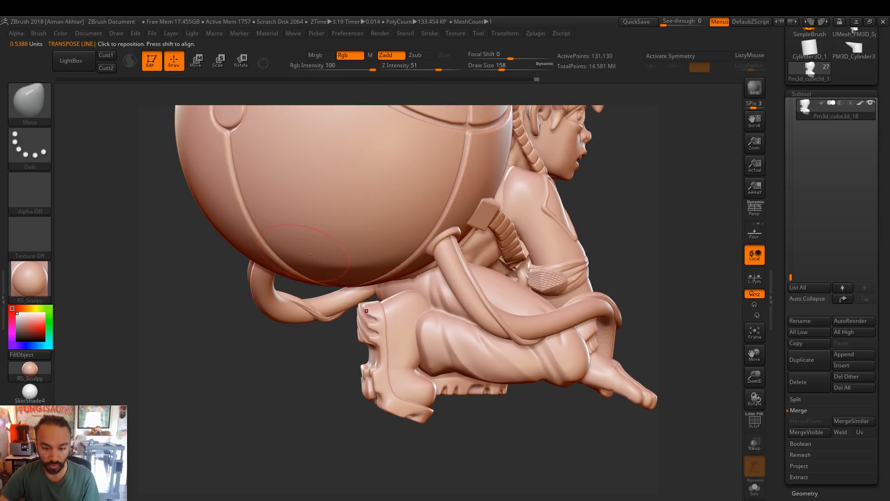
key("bracketright")
left_click_drag(437, 318, 449, 330)
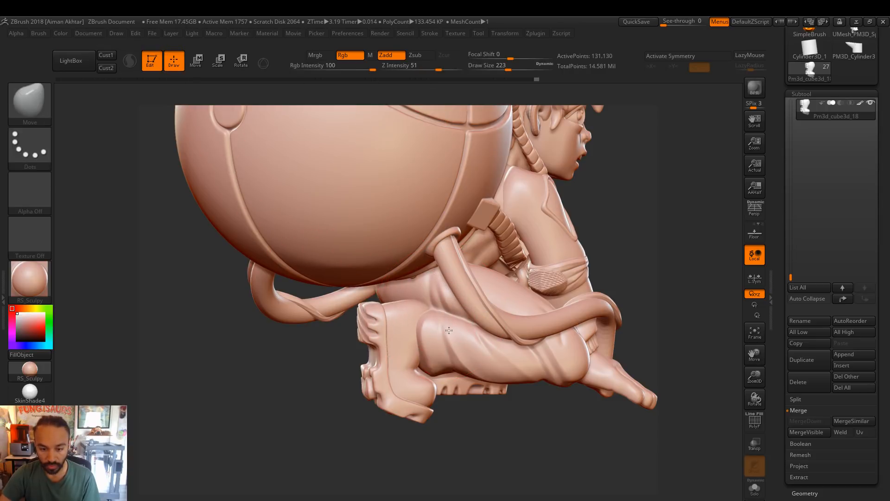
left_click_drag(521, 493, 363, 370)
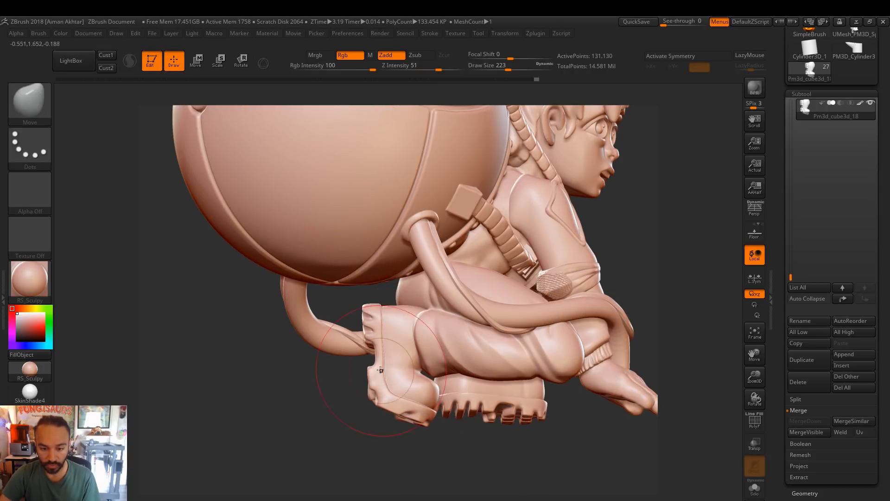
key("bracketright")
mouse_move(397, 397)
left_mouse_down()
mouse_move(387, 413)
mouse_move(439, 416)
mouse_move(537, 468)
left_mouse_up()
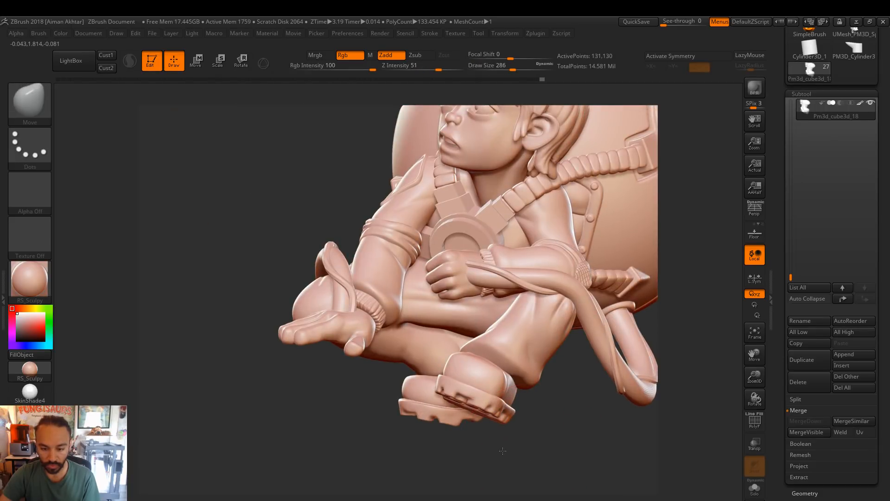
Shrink the brush to 116 and select the leg stump piece
left_click_drag(493, 448, 475, 330)
mouse_move(513, 358)
left_mouse_down()
mouse_move(440, 327)
mouse_move(434, 313)
left_mouse_up()
key("s")
key("s")
left_click_drag(531, 386, 399, 353)
left_click(413, 323, "alt")
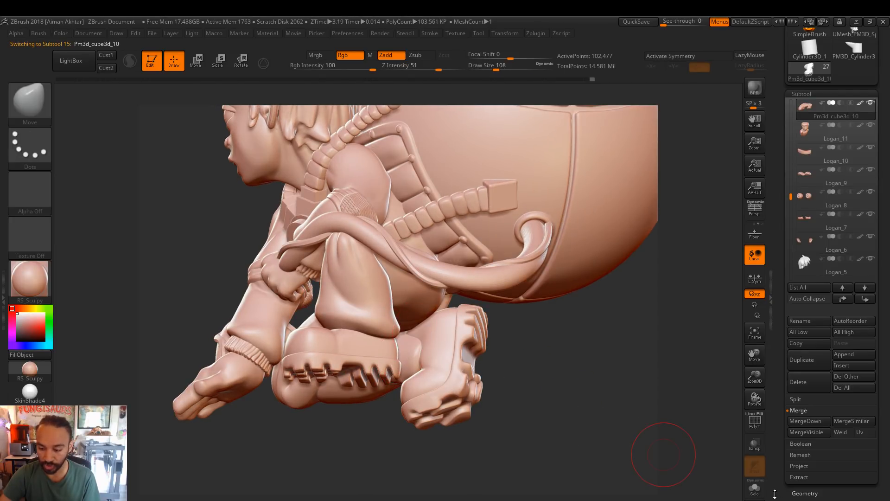
Solo the leg stump piece to inspect it, then show the full character again
key("shift+s")
mouse_move(660, 449)
left_mouse_down()
mouse_move(556, 387)
mouse_move(428, 341)
mouse_move(457, 338)
mouse_move(427, 353)
mouse_move(441, 353)
left_mouse_up()
key("s")
left_click_drag(491, 380, 554, 411)
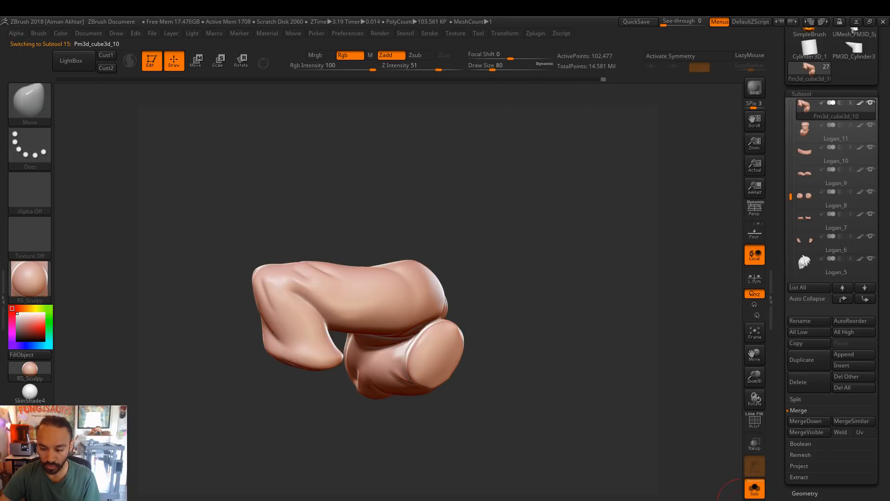
left_click(755, 489)
Set the brush to 83 and smooth the leg stump's surface
key("s")
left_click_drag(413, 330, 420, 326)
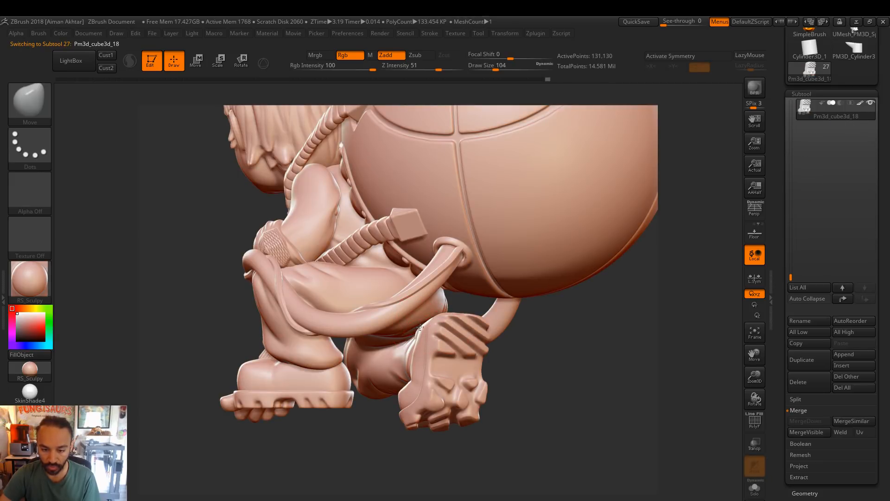
key("shift")
left_click(411, 323, "alt")
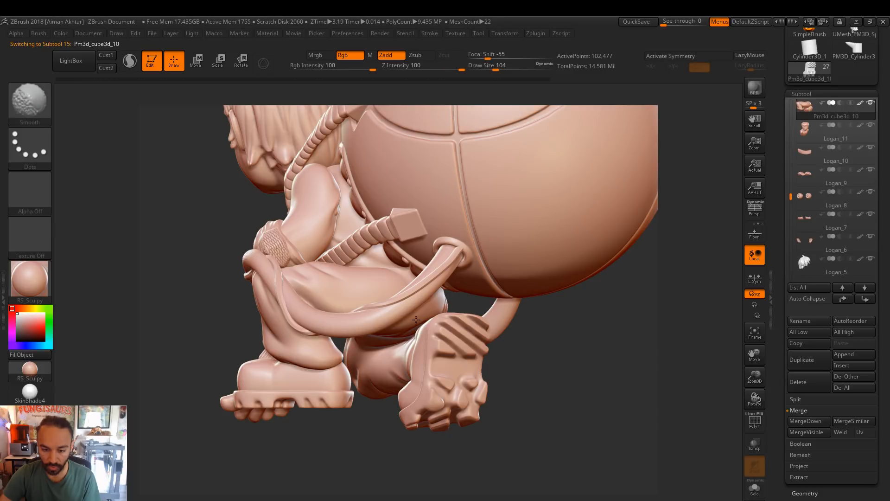
key("shift")
key("shift")
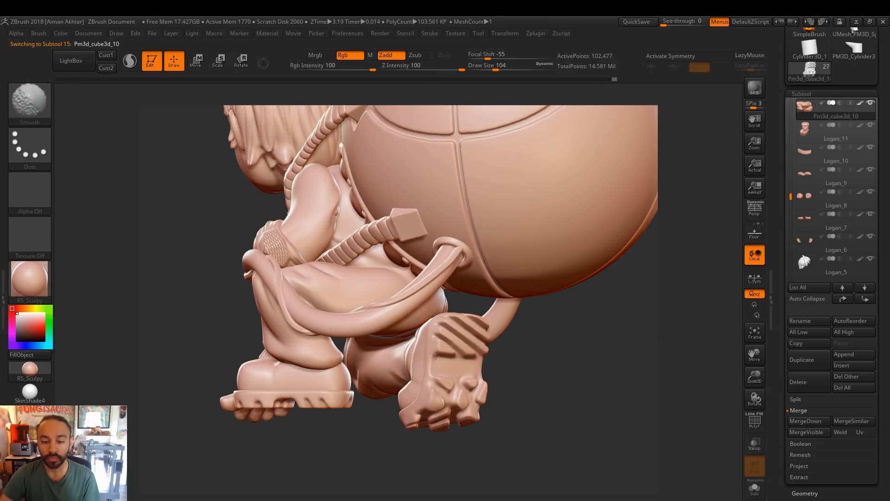
left_click_drag(533, 393, 433, 378)
Select the back boot piece and enlarge the brush to 202
left_click(437, 327, "alt")
key("s")
left_click_drag(438, 327, 435, 307)
key("s")
key("s")
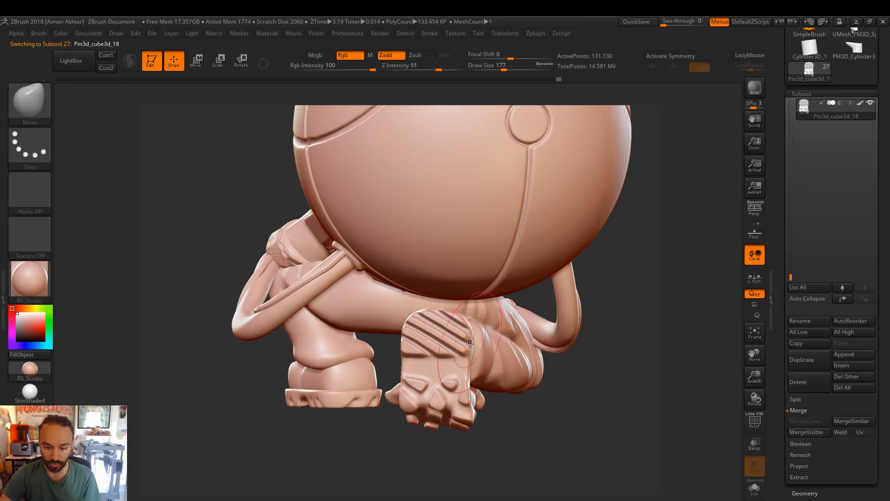
key("s")
left_click_drag(432, 345, 434, 345)
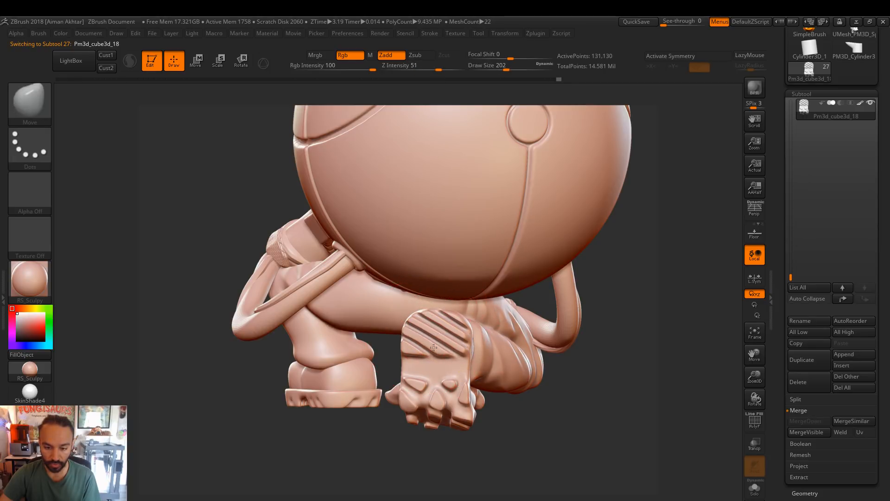
Turn to the character's face side and expand the Tool palette's Geometry sub-palette
mouse_move(565, 464)
left_mouse_down()
mouse_move(541, 458)
mouse_move(583, 459)
left_mouse_up()
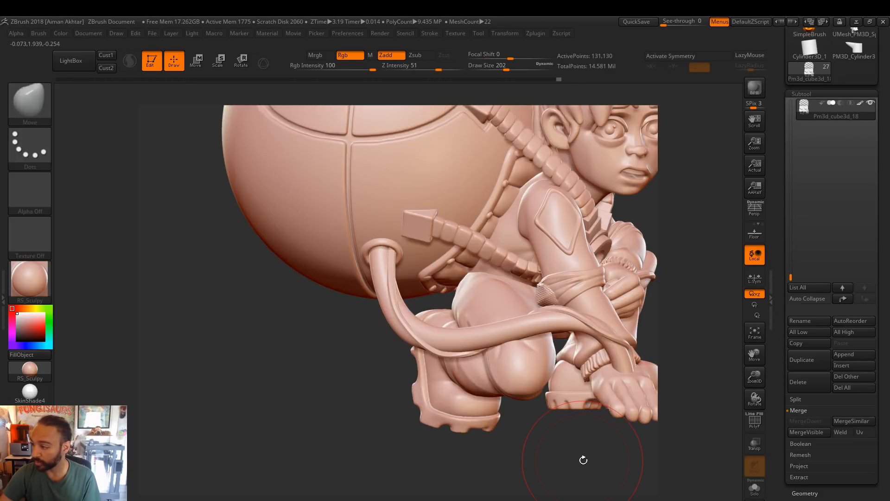
key("ctrl")
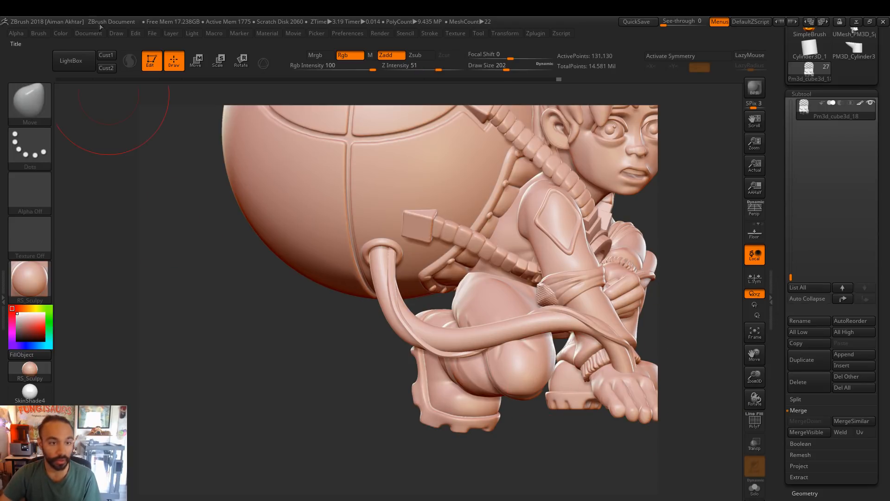
left_click(805, 493)
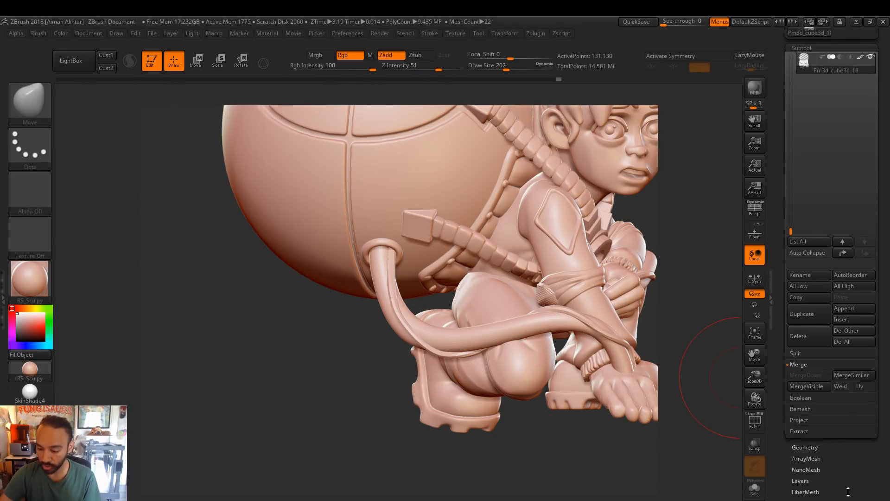
Scale the first treaded shoe sole down slightly with Transpose Scale
left_click(220, 61)
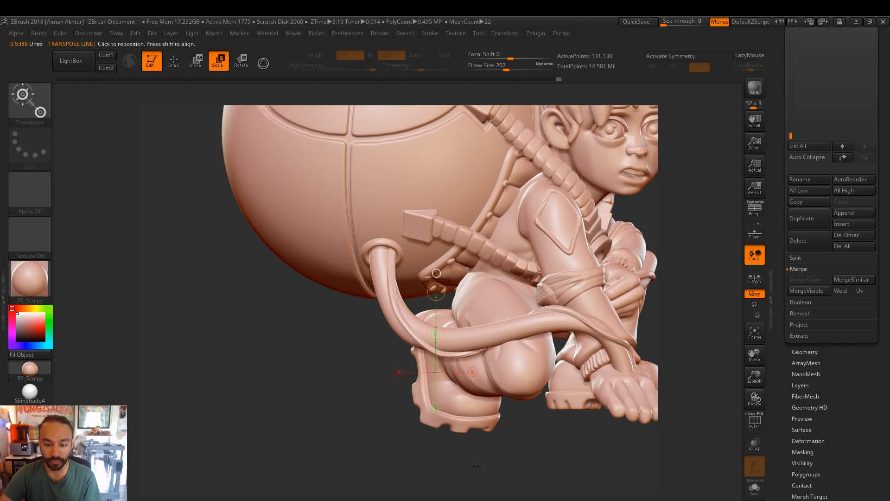
mouse_move(522, 469)
left_mouse_down("shift")
mouse_move(571, 466)
mouse_move(515, 476)
left_mouse_up("shift")
mouse_move(429, 346)
left_mouse_down("shift")
mouse_move(512, 347)
mouse_move(505, 347)
left_mouse_up("shift")
left_click_drag(547, 459, 608, 455)
Shrink the other shoe sole slightly and shift it to the left
left_click(483, 381, "alt")
left_click_drag(534, 405, 551, 405)
left_click(285, 378)
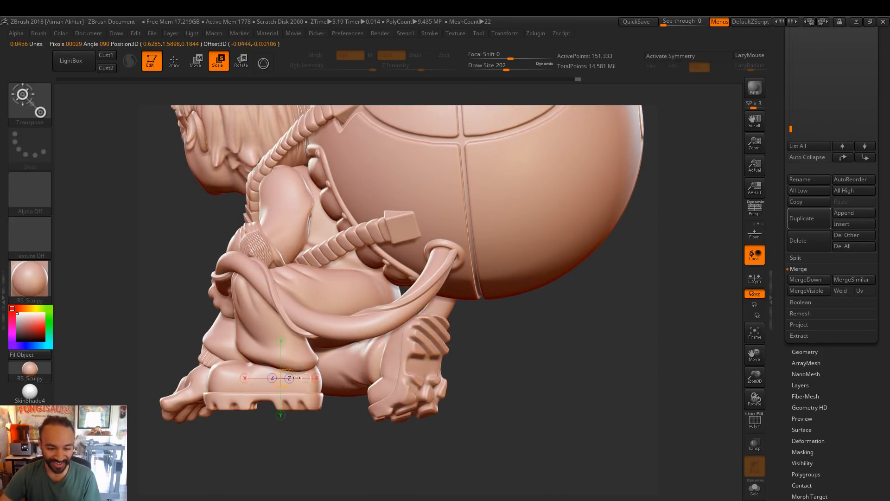
left_click_drag(407, 379, 405, 378)
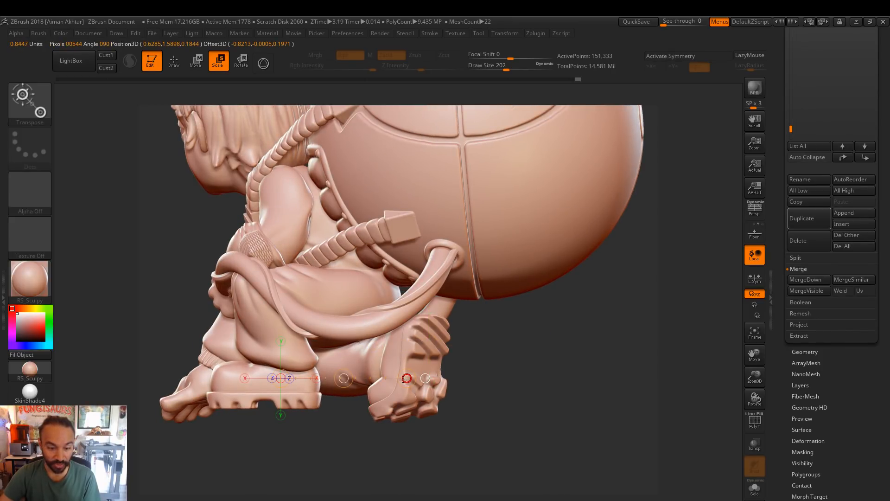
key("w")
left_click_drag(343, 378, 340, 378)
Select Pm3d_cube3d_18 and make the grassy base top and round plinth visible again
left_click(409, 371, "alt")
left_click_drag(602, 475, 398, 449)
left_click_drag(499, 460, 568, 463, "alt")
key("q")
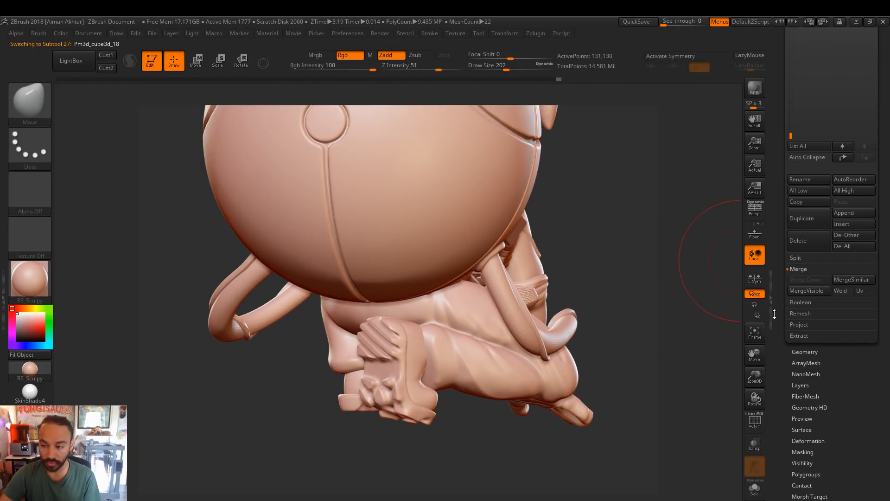
scroll(868, 127, "up", 5)
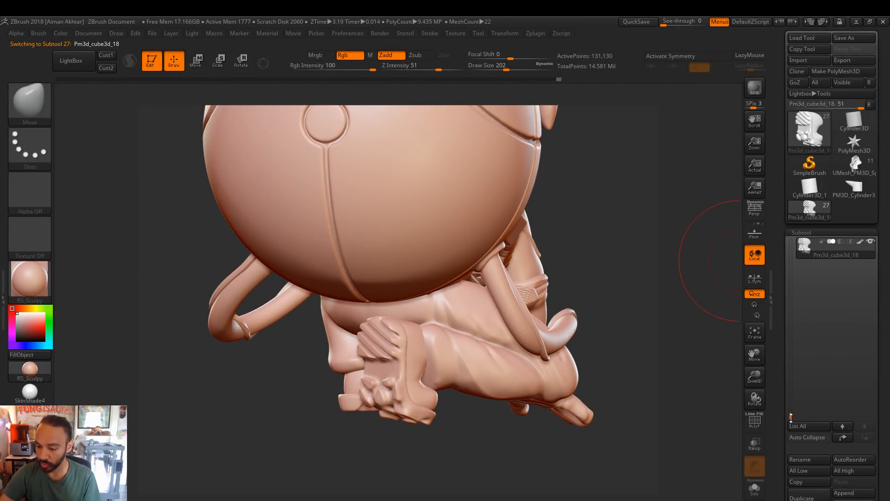
left_click_drag(790, 416, 787, 361)
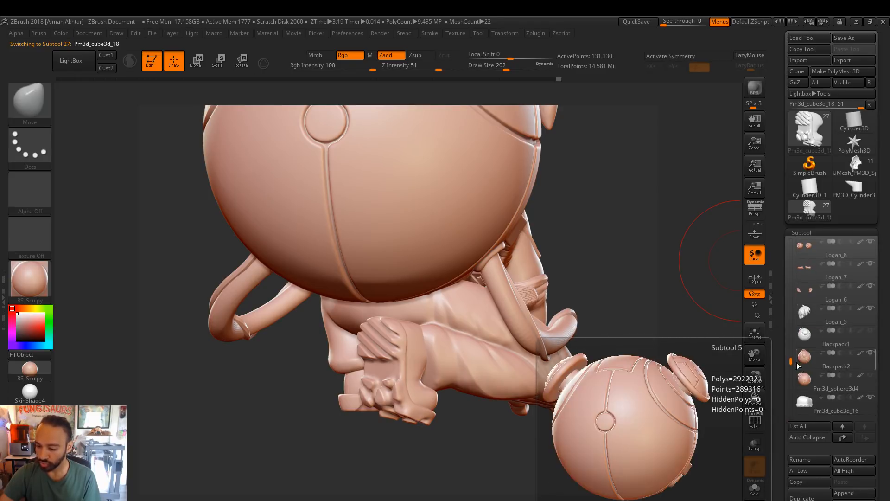
left_click_drag(791, 361, 788, 265)
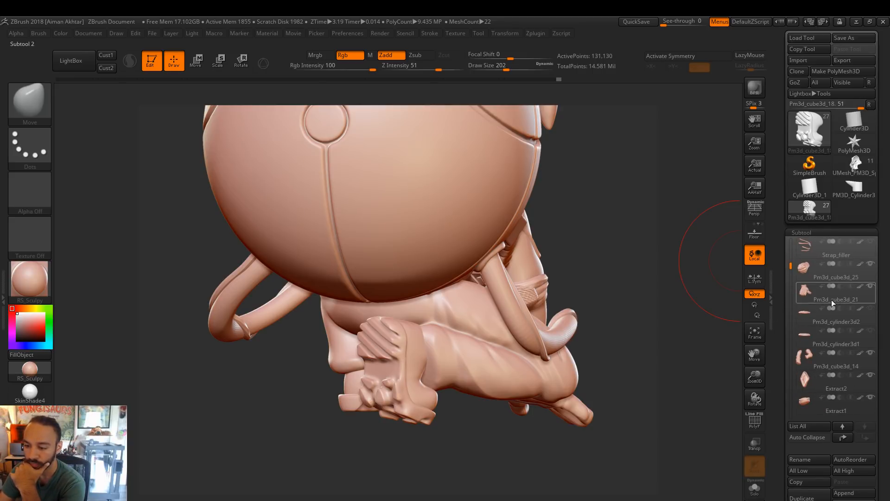
left_click(871, 309)
left_click(871, 331)
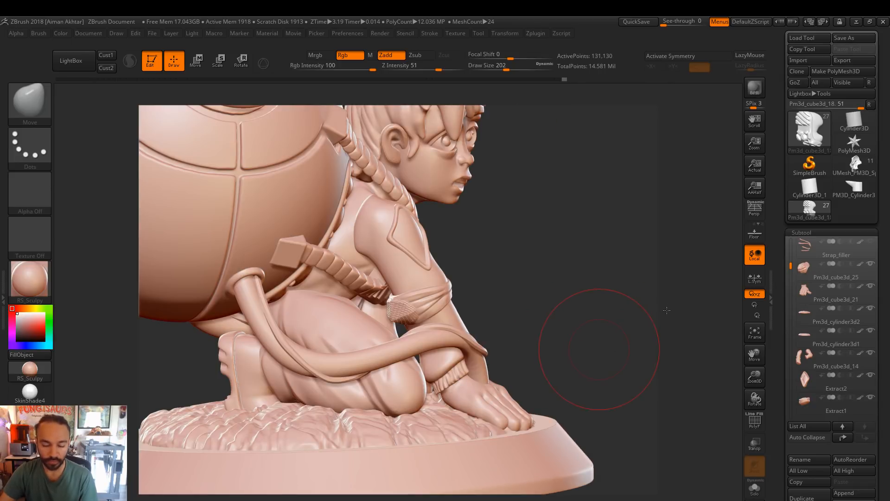
Pull the lower edge of trouser piece Pm3d_cube3d_10 into shape with the Move brush
left_click_drag(593, 350, 387, 365)
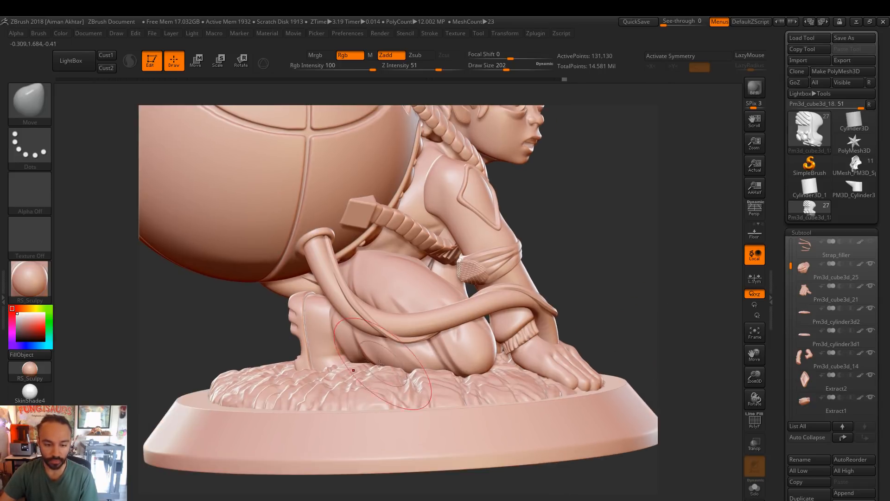
left_click(340, 315, "alt")
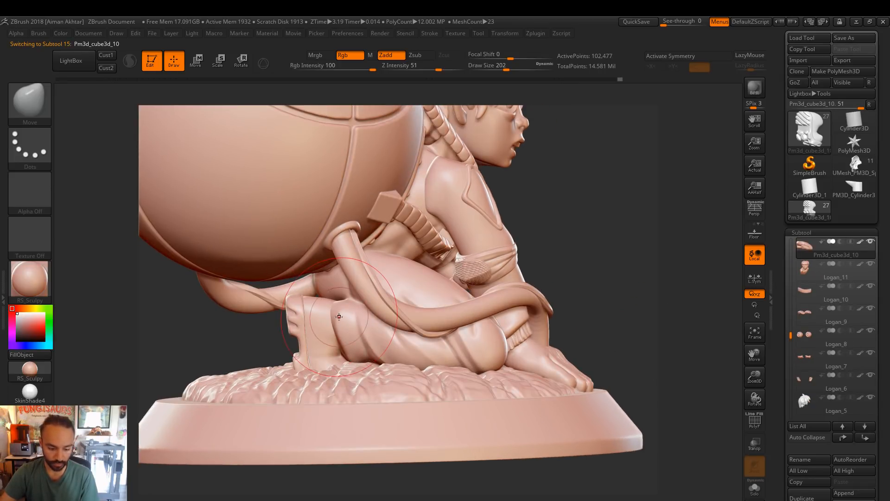
key("s")
key("s")
left_click_drag(325, 304, 316, 304)
key("ctrl+z")
key("s")
mouse_move(355, 358)
left_mouse_down()
mouse_move(342, 372)
mouse_move(352, 370)
left_mouse_up()
key("s")
key("s")
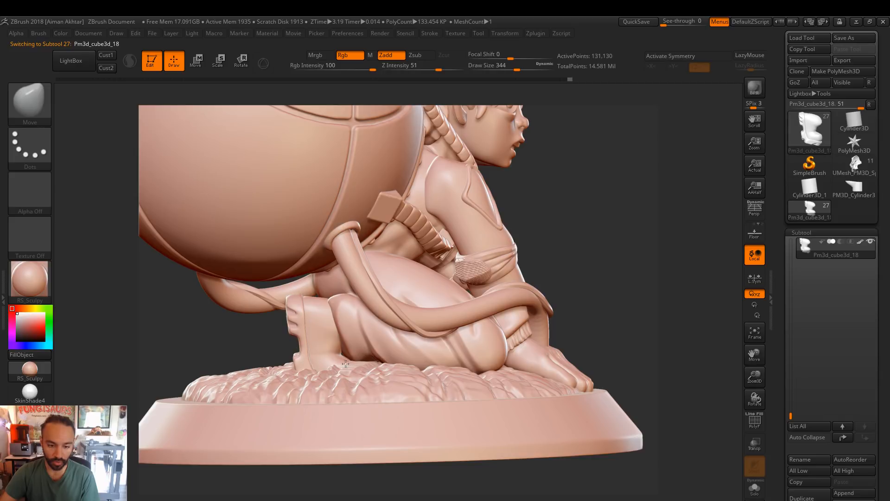
Push the grass piece Pm3d_cylinder3d2 down under the leg and boot
left_click(340, 355, "alt")
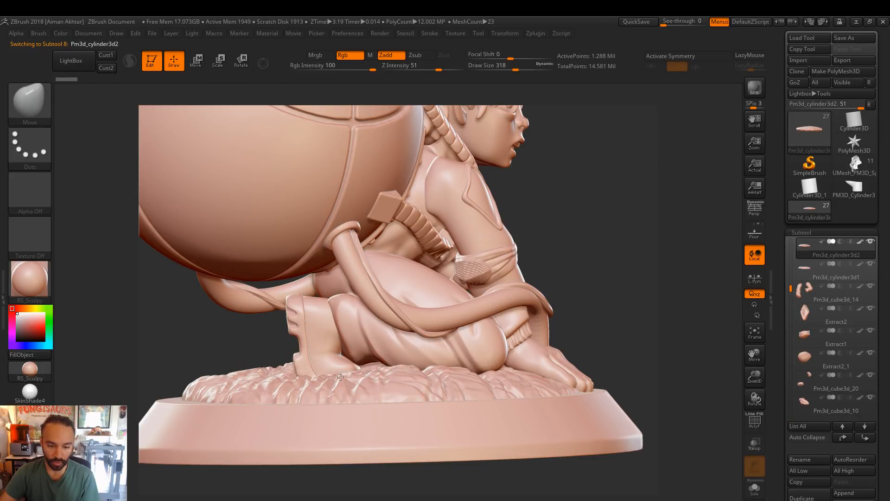
key("s")
left_click_drag(383, 367, 392, 375)
key("s")
left_click_drag(336, 371, 333, 367)
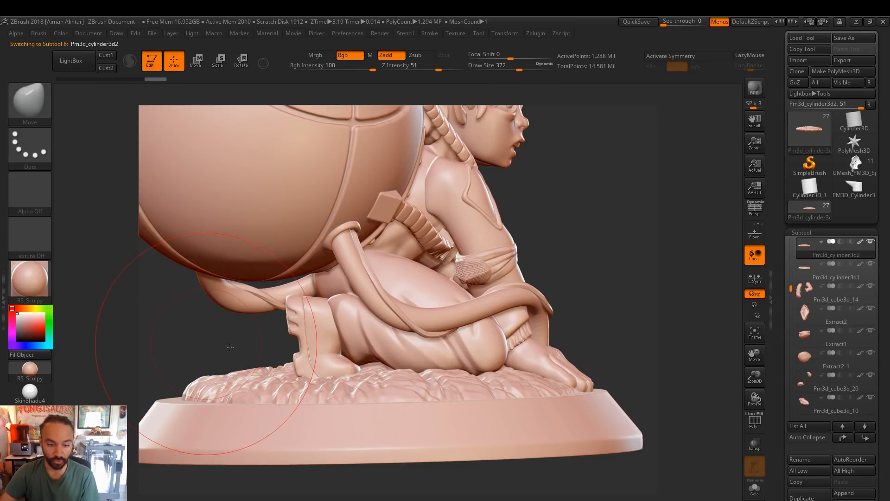
Tilt boot piece Pm3d_cube3d_18 into a better angle with Transpose Rotate
left_click_drag(265, 349, 297, 399)
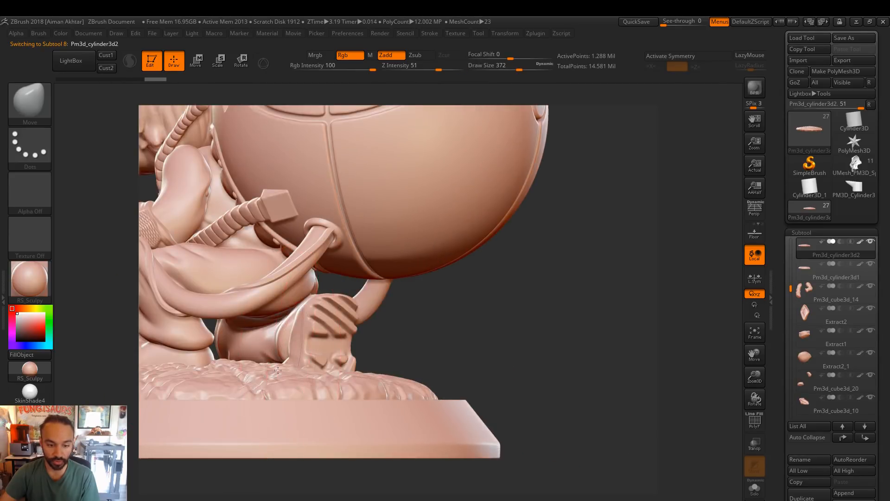
left_click_drag(552, 349, 563, 350)
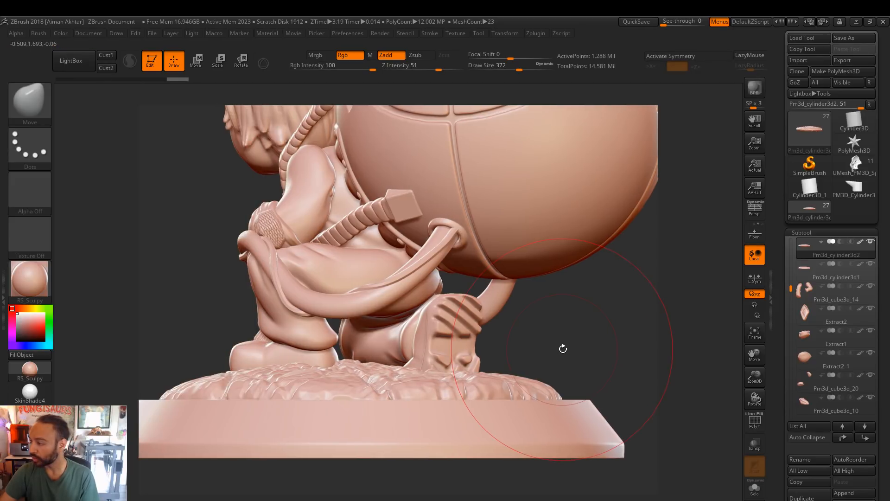
left_click_drag(658, 391, 440, 363)
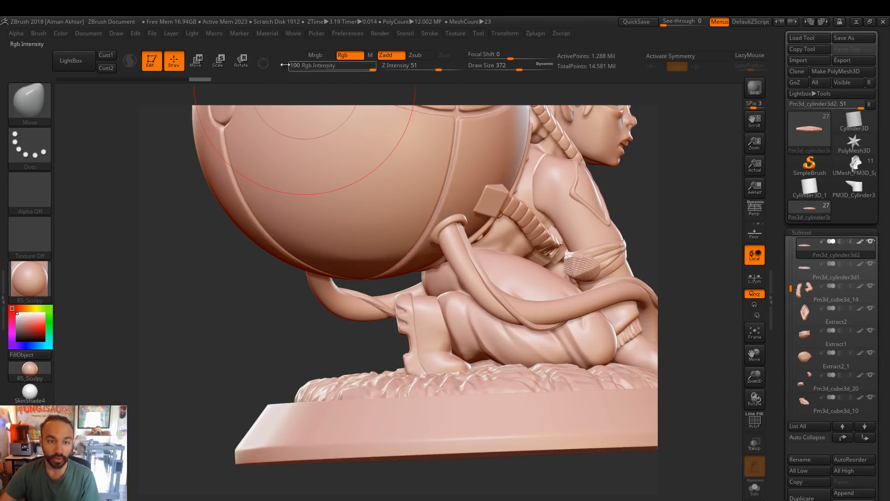
key("r")
left_click_drag(439, 330, 426, 260, "shift")
left_click(450, 269, "alt")
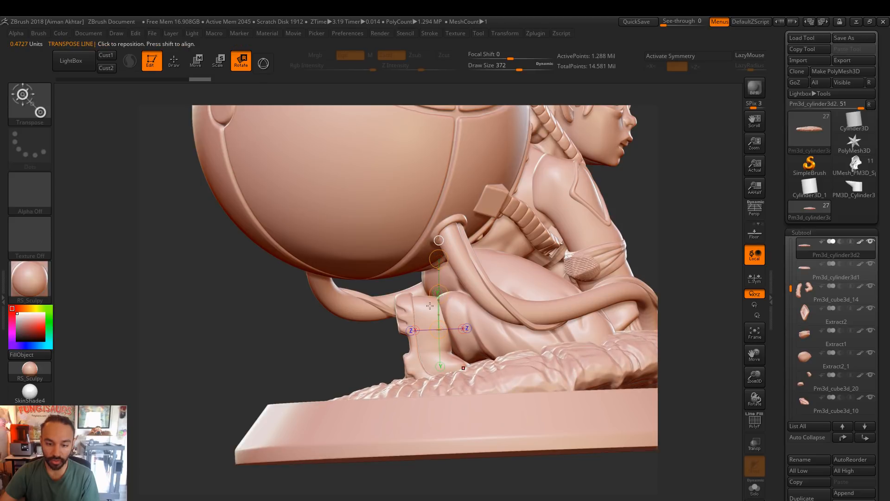
left_click_drag(439, 259, 411, 258)
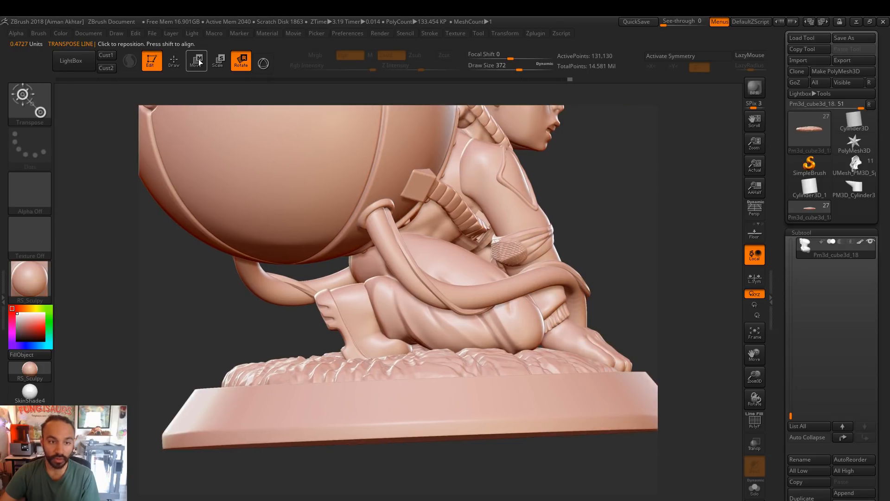
Lift the boot upward against the foot with Transpose Move
left_click(198, 61)
left_click_drag(367, 282, 370, 280)
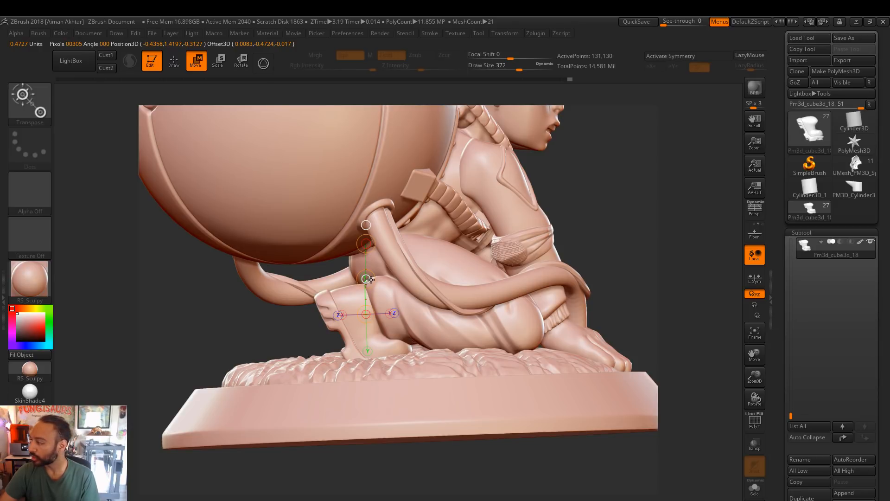
left_click_drag(370, 279, 365, 268)
key("q")
Reshape the trouser leg around the boot, then frame the whole figure and base
left_click(378, 303, "alt")
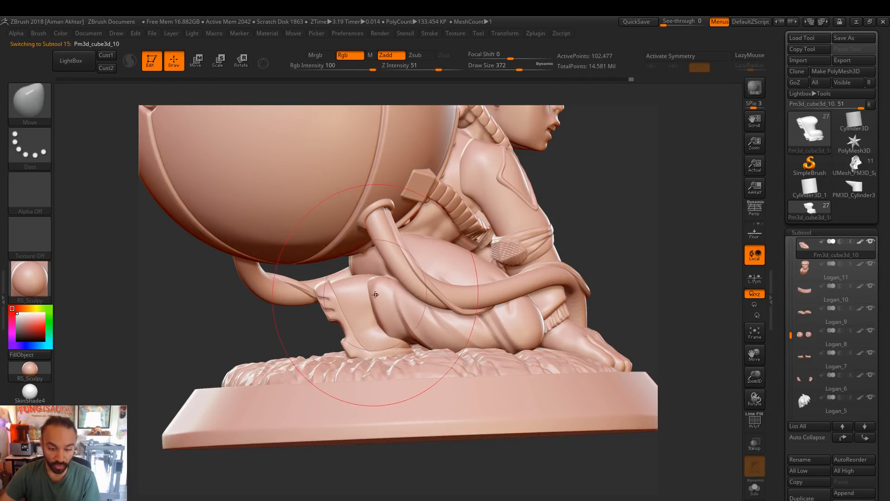
key("s")
left_click(379, 306)
mouse_move(387, 334)
left_mouse_down()
mouse_move(386, 327)
mouse_move(407, 327)
left_mouse_up()
key("s")
left_click_drag(398, 332, 396, 330)
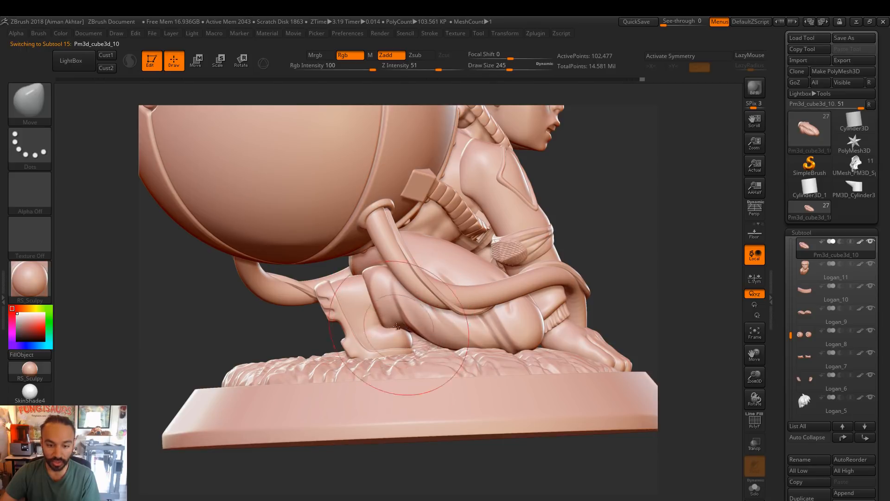
left_click(360, 277, "alt")
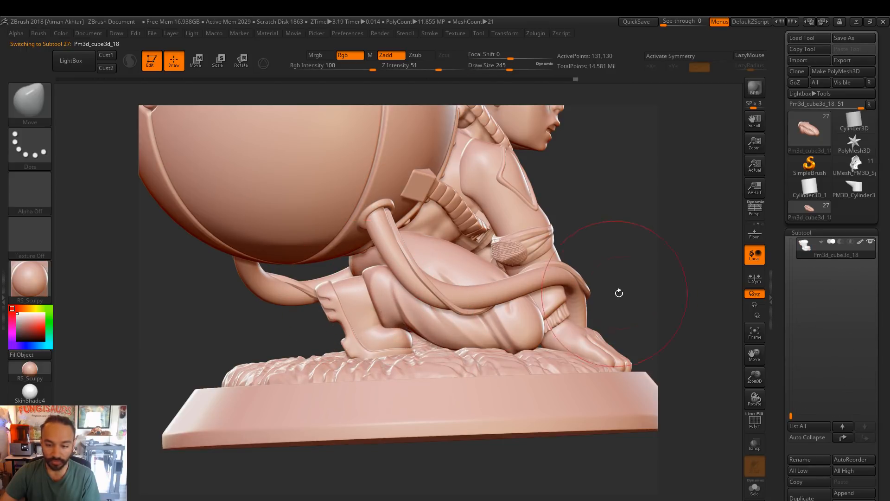
key("f")
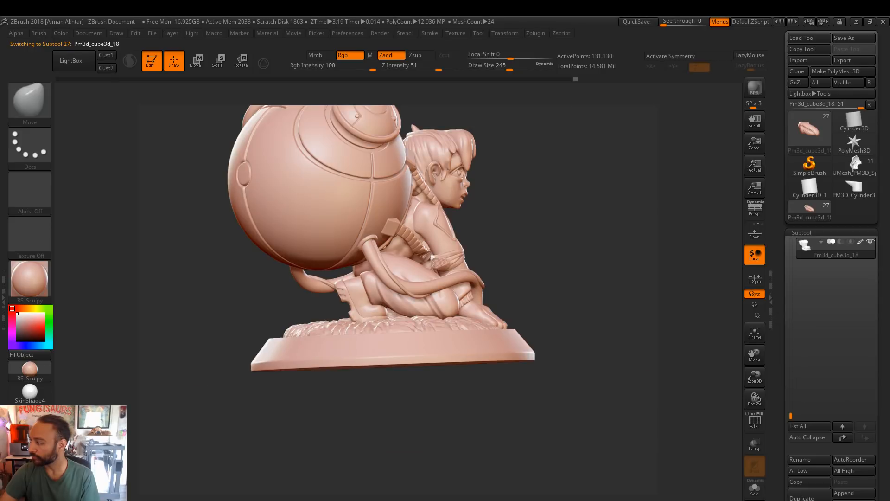
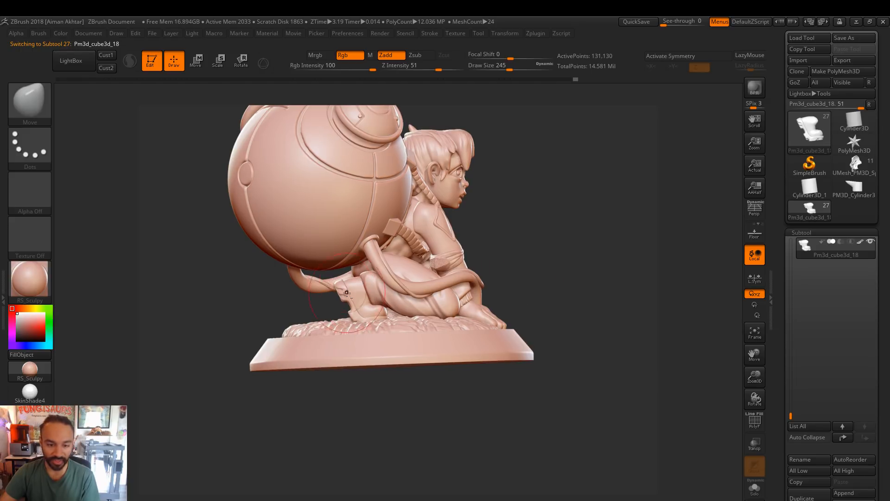
Shift the lower leg piece up and to the left with Transpose Move
left_click(237, 67)
left_click_drag(351, 258, 372, 269)
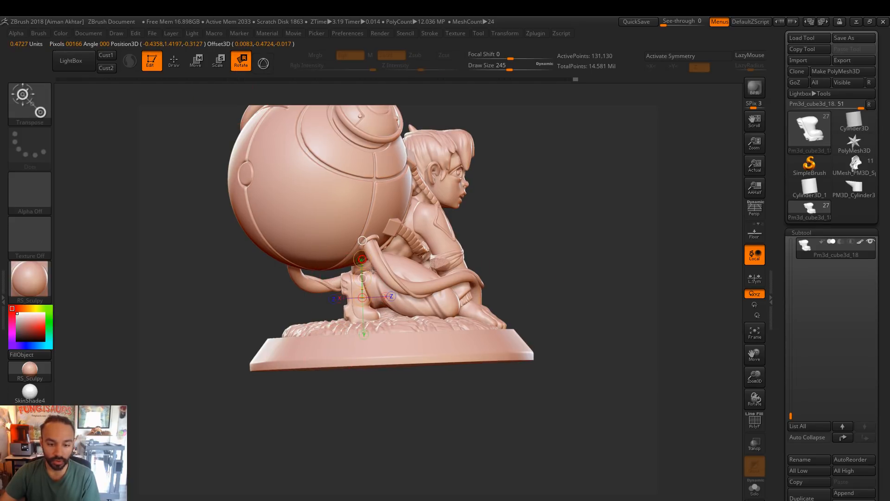
left_click(197, 65)
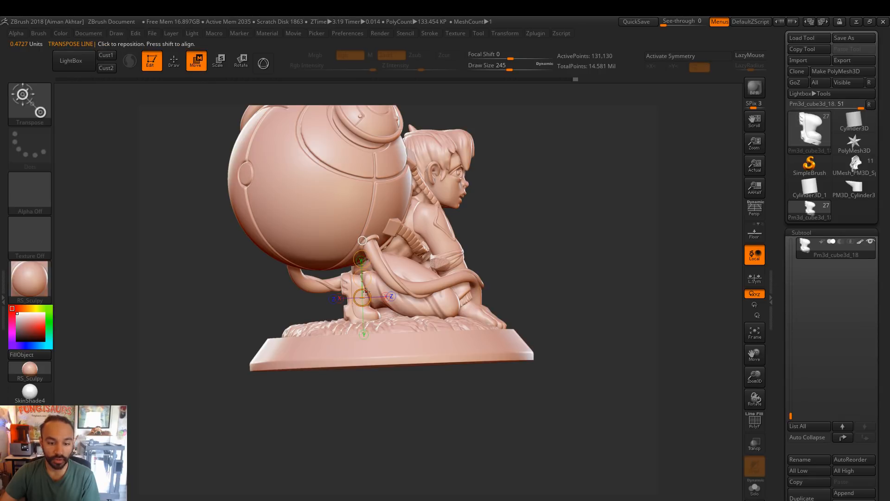
left_click_drag(364, 281, 356, 276)
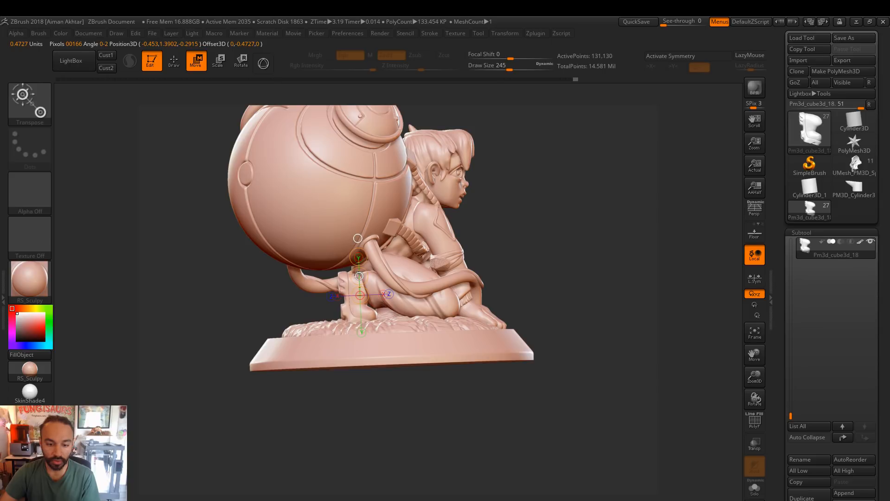
key("q")
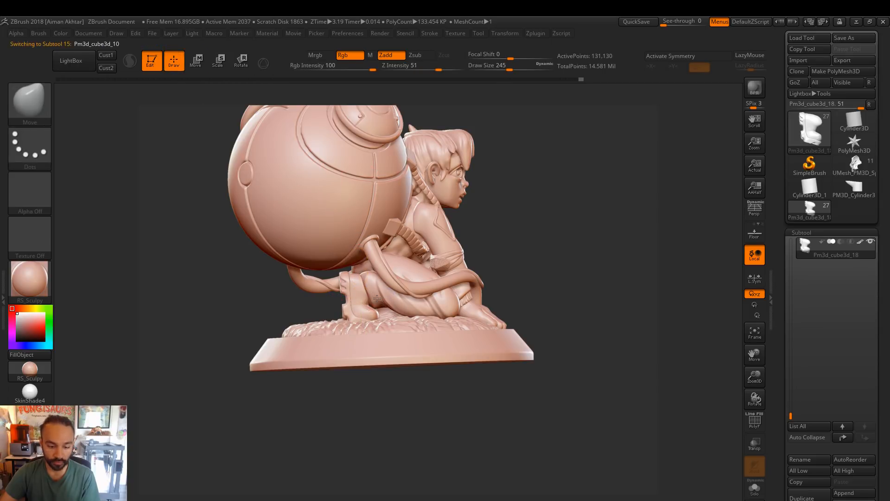
Select Pm3d_cube3d_10, set brush size to 120, and turn the model to a front view
left_click(376, 298, "alt")
key("[")
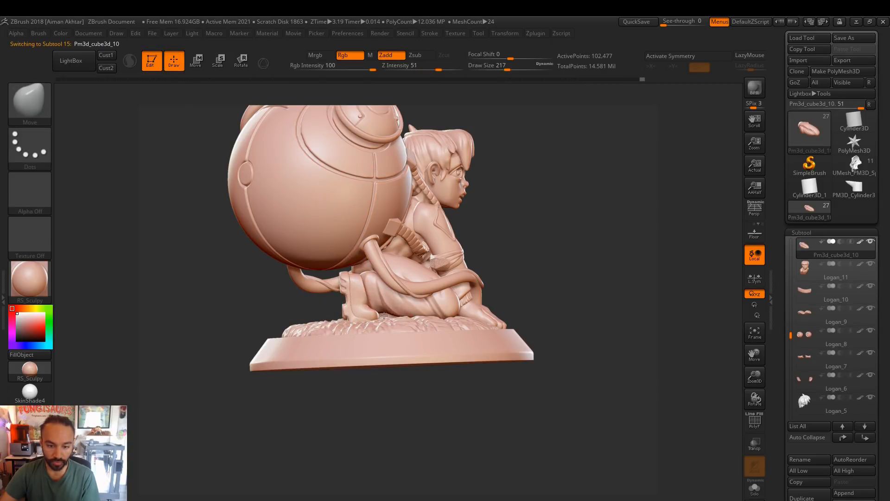
key("[")
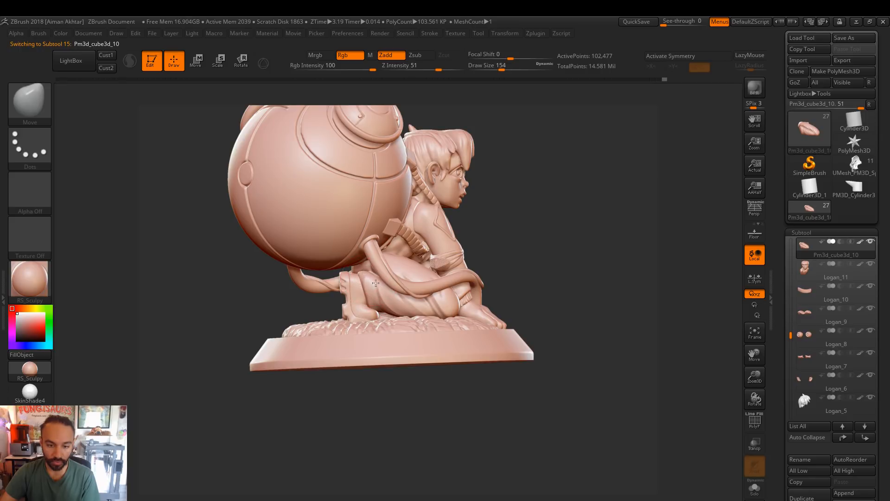
key("s")
left_click(367, 270)
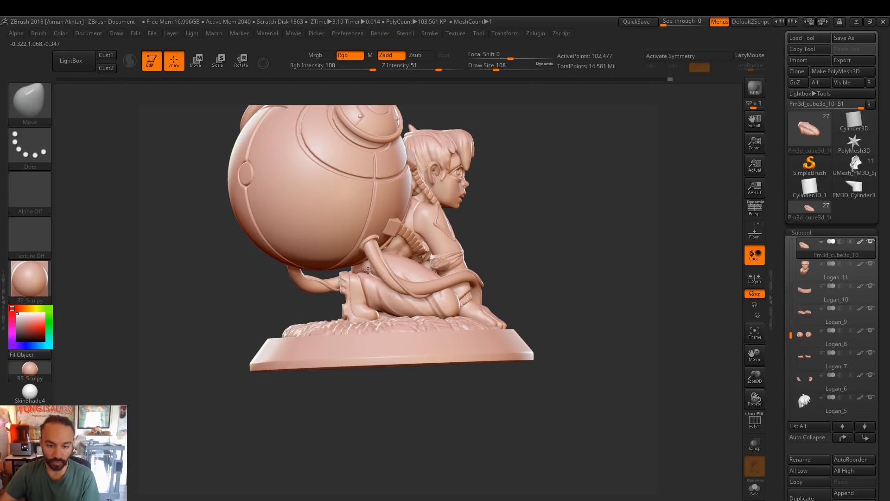
key("s")
left_click(367, 269)
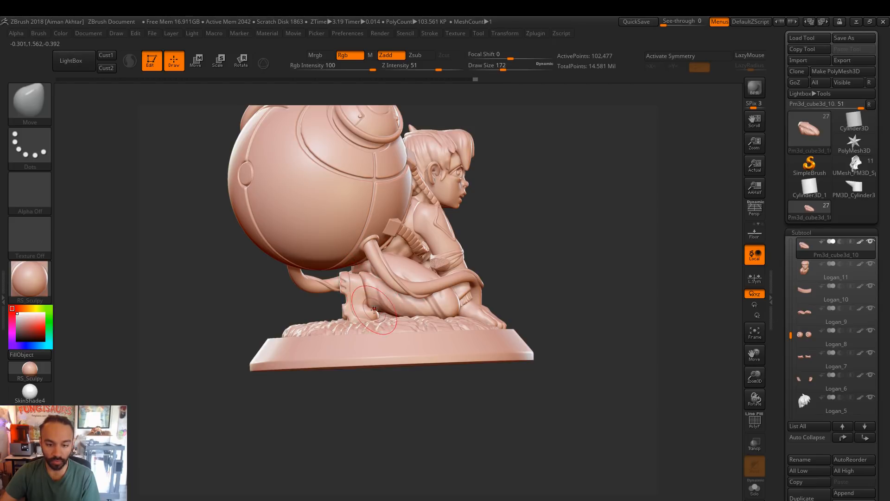
key("shift")
right_click_drag(373, 303, 463, 301)
right_click_drag(528, 302, 436, 325)
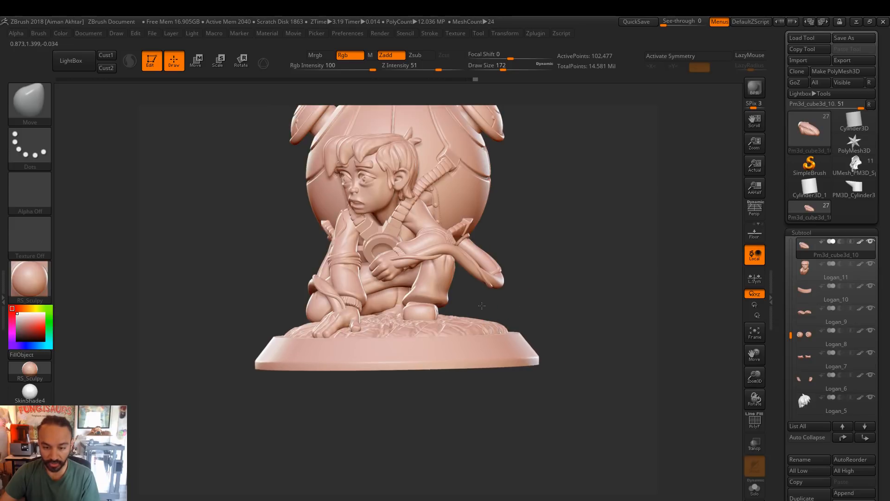
Select Pm3d_cylinder3d2 and orbit around the back so the whole base shows
left_click(432, 326, "alt")
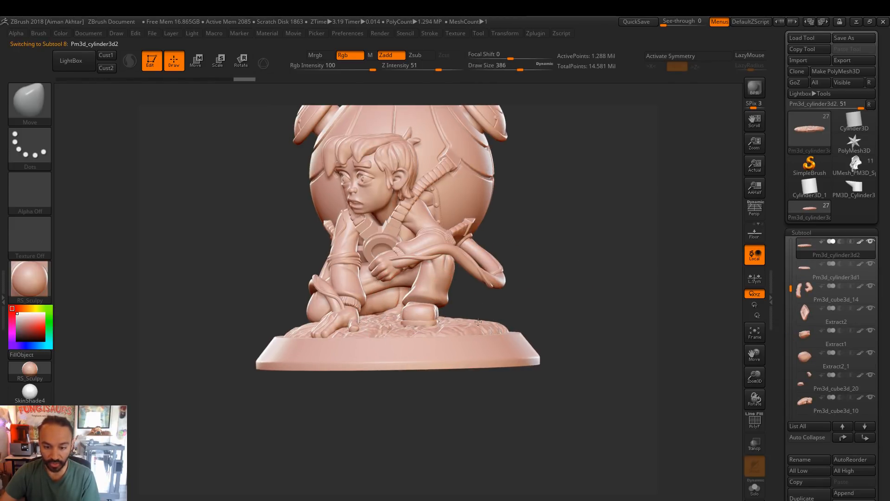
right_click_drag(489, 323, 483, 317)
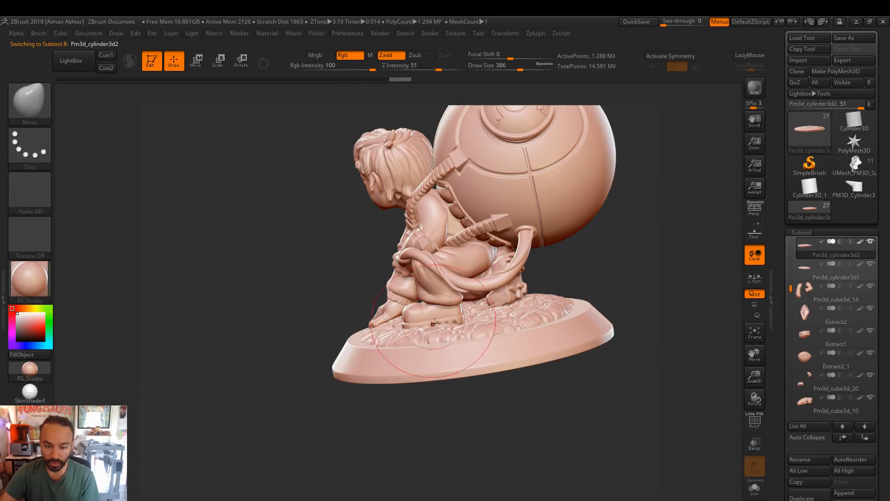
key("bracketleft")
key("bracketleft")
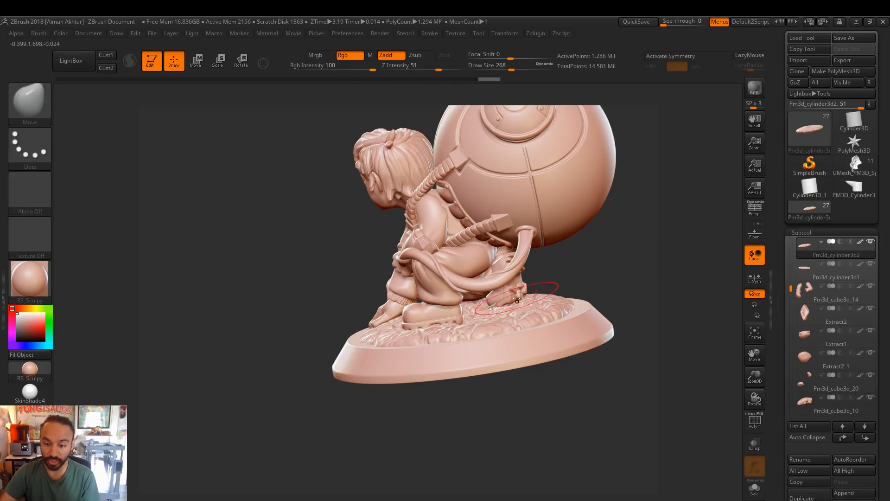
left_click_drag(578, 281, 524, 290)
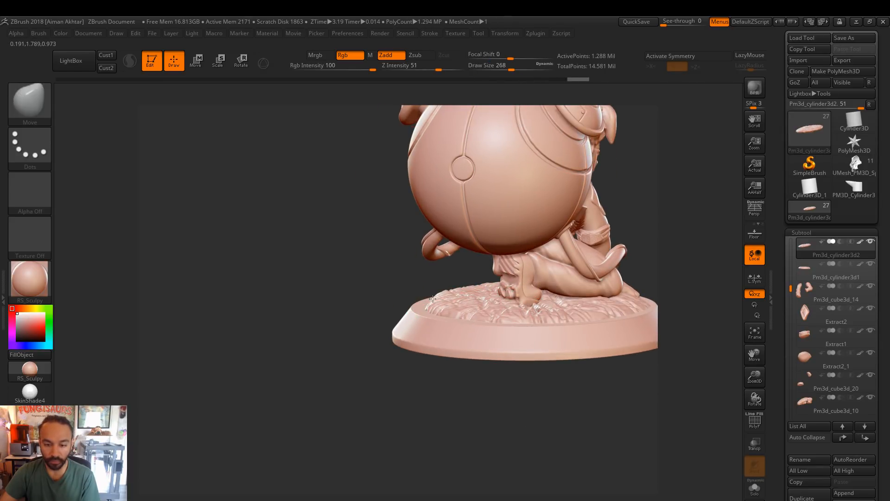
right_click_drag(495, 338, 377, 366, "alt")
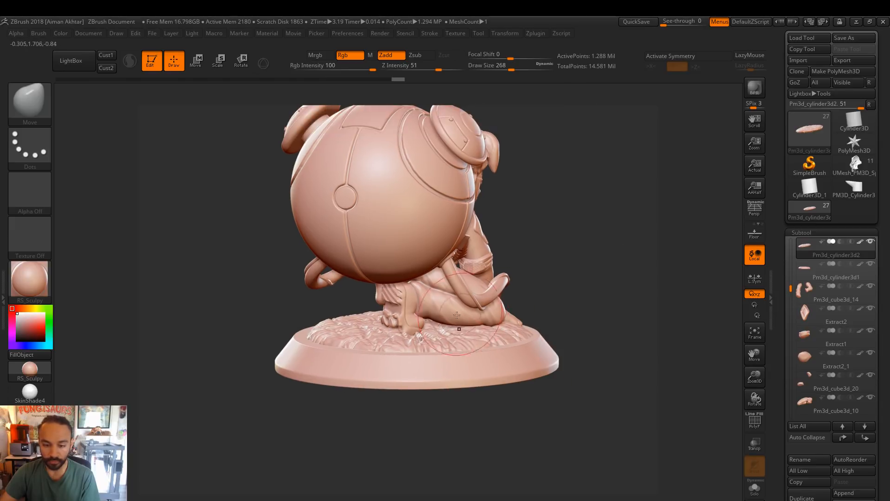
mouse_move(521, 423)
left_mouse_down()
mouse_move(377, 313)
mouse_move(431, 313)
left_mouse_up()
Raise the brush size to 268, then make boot subtool Pm3d_cube3d_18 active
left_click(421, 308, "alt")
key("s")
key("s")
key("s")
left_click_drag(617, 314, 655, 313)
key("s")
left_click_drag(424, 329, 428, 330)
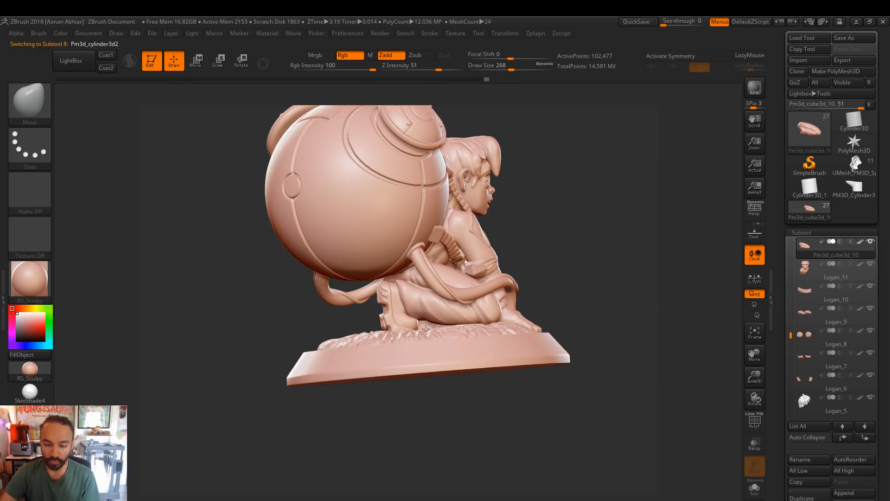
left_click(417, 326, "alt")
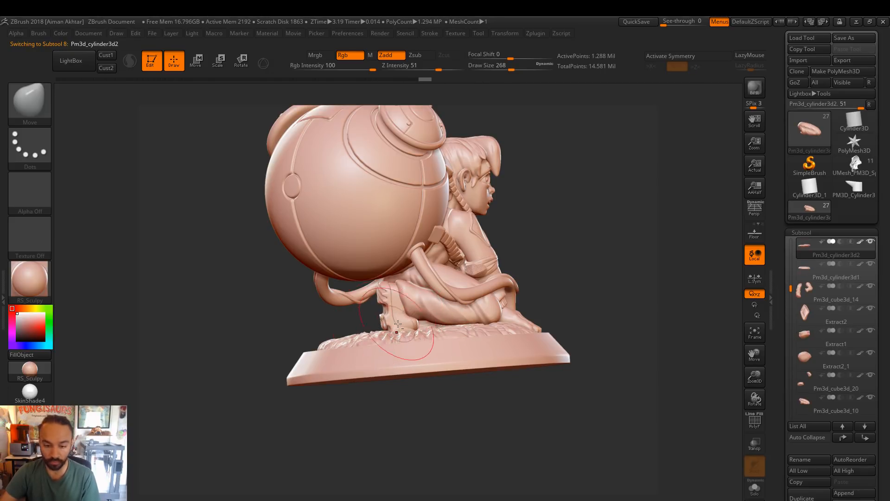
mouse_move(817, 337)
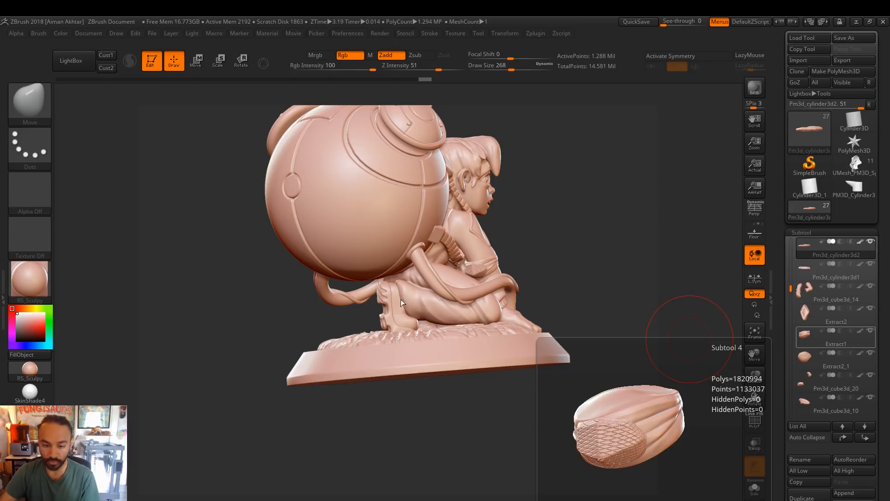
left_click(400, 314, "alt")
Solo the boot, set brush size 177 and push its sole upward
left_click(755, 487)
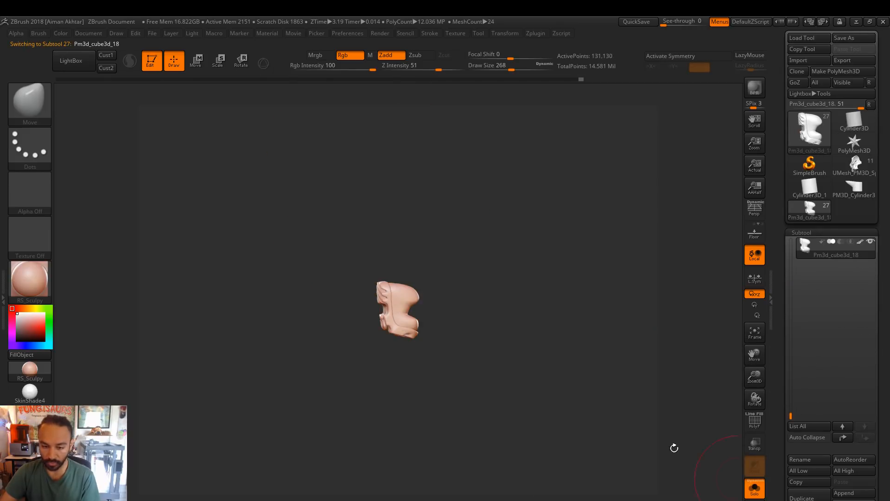
left_click_drag(540, 437, 441, 339)
key("s")
left_click_drag(428, 263, 421, 262)
key("s")
mouse_move(449, 330)
left_mouse_down()
mouse_move(458, 330)
mouse_move(440, 313)
mouse_move(429, 320)
left_mouse_up()
key("s")
left_click_drag(482, 331, 529, 331)
key("s")
left_click_drag(431, 324, 438, 324)
Push the sole and toe into shape at size 90 and reshape the top bulge
mouse_move(423, 323)
left_mouse_down()
mouse_move(410, 327)
mouse_move(422, 328)
left_mouse_up()
key("s")
key("s")
left_click_drag(422, 327, 430, 328)
left_click_drag(424, 324, 432, 330)
key("s")
left_click_drag(433, 330, 424, 329)
left_click_drag(419, 328, 424, 324)
key("s")
key("s")
left_click_drag(429, 265, 429, 259)
mouse_move(441, 270)
left_mouse_down()
mouse_move(445, 254)
mouse_move(396, 241)
left_mouse_up()
key("s")
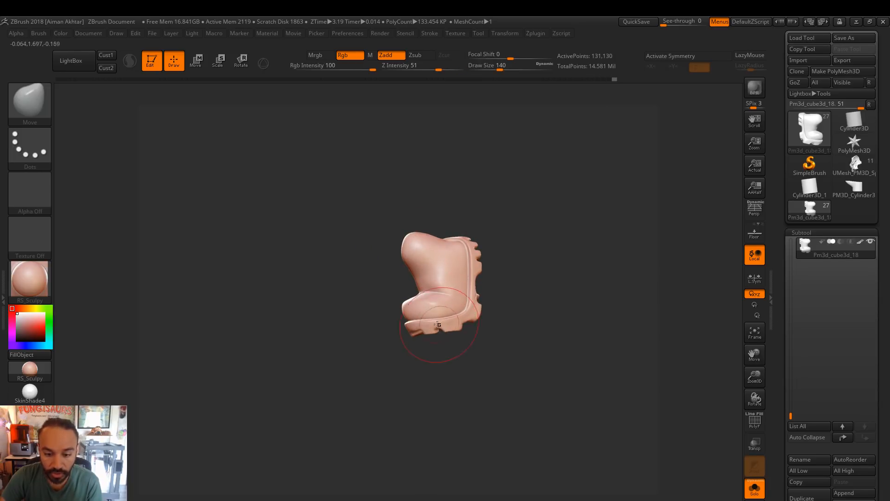
Check the boot from front and side, with brush sizes 136 and 172, making a small push
left_click_drag(403, 327, 467, 354)
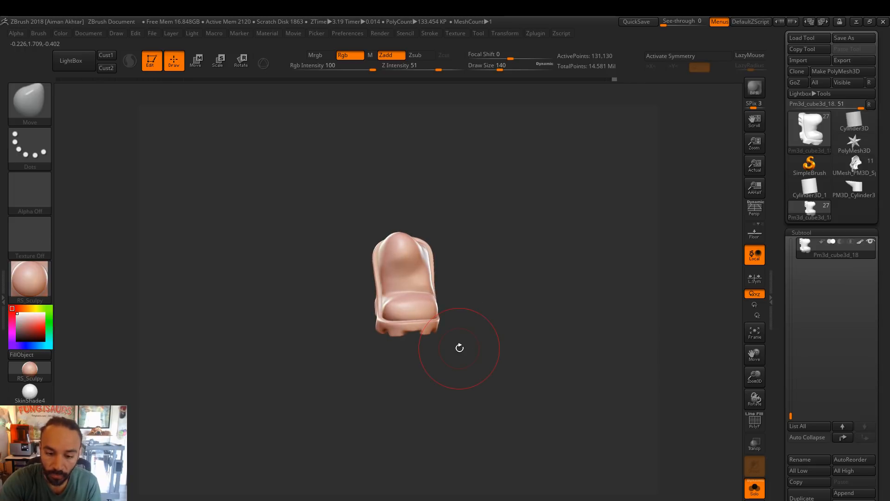
key("s")
left_click(393, 308)
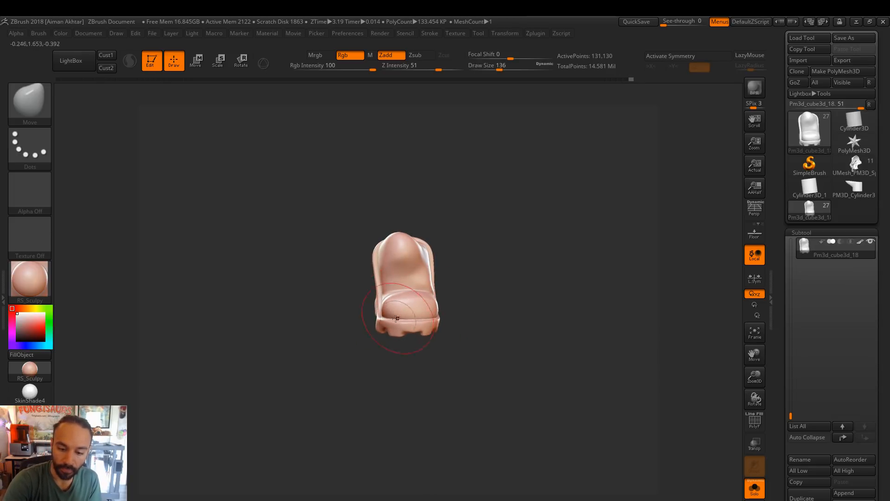
mouse_move(472, 302)
left_mouse_down()
mouse_move(445, 316)
mouse_move(434, 343)
mouse_move(428, 317)
left_mouse_up()
key("s")
left_click(438, 281)
key("s")
left_click_drag(432, 254, 435, 256)
key("s")
Slice off the top of the boot with a clip curve and smooth the cut edge
key("ctrl+shift")
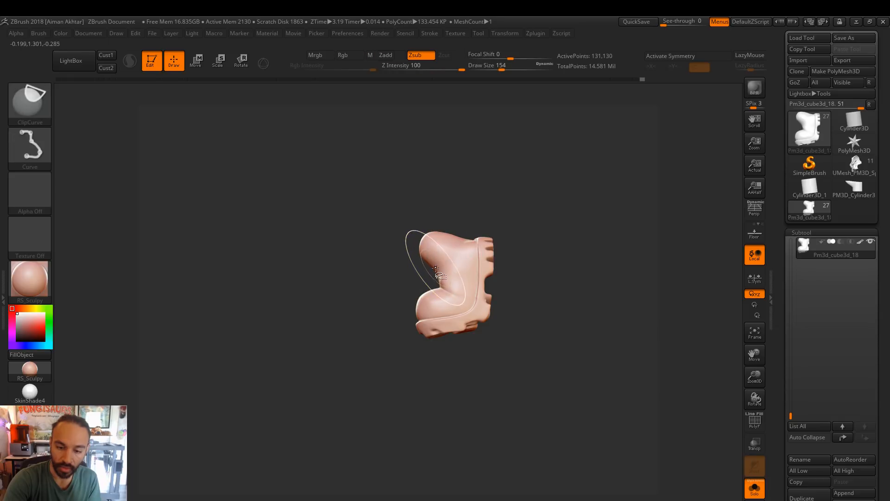
left_click_drag(445, 220, 442, 195, "ctrl+shift")
mouse_move(441, 252)
left_mouse_down("shift")
mouse_move(441, 243)
mouse_move(438, 256)
mouse_move(450, 251)
left_mouse_up("shift")
left_click_drag(436, 248, 434, 251, "shift")
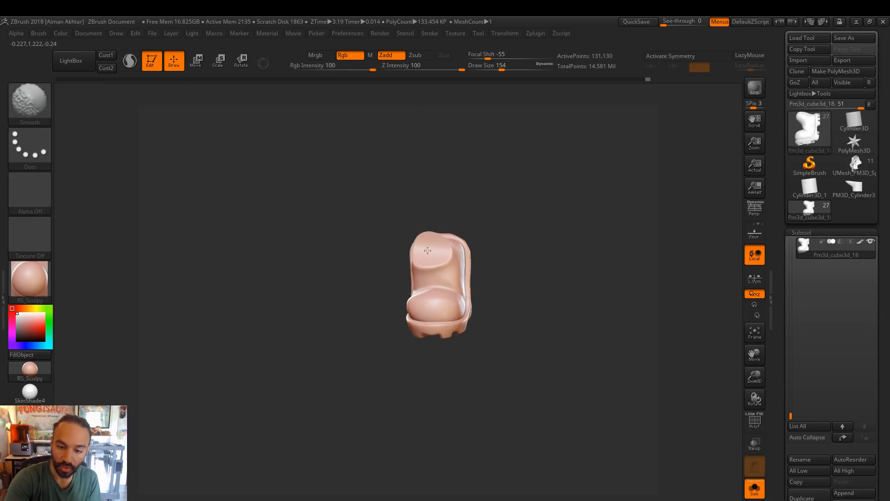
right_click_drag(431, 245, 452, 248)
At brush size 120, pull the boot's top edge upward and its inner surface right
key("s")
left_click(422, 247)
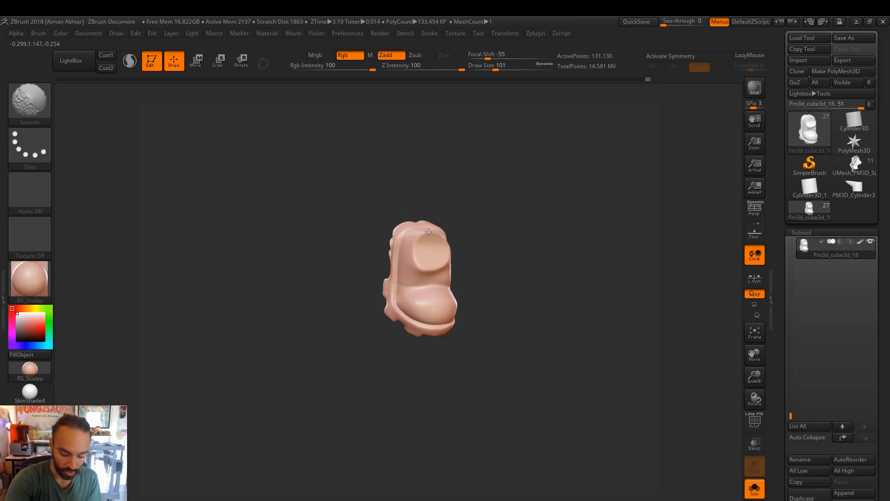
key("s")
left_click(424, 227)
left_click_drag(426, 227, 427, 223)
mouse_move(457, 226)
right_mouse_down()
mouse_move(438, 226)
mouse_move(457, 236)
right_mouse_up()
key("s")
left_click(435, 226)
key("s")
left_click(421, 268)
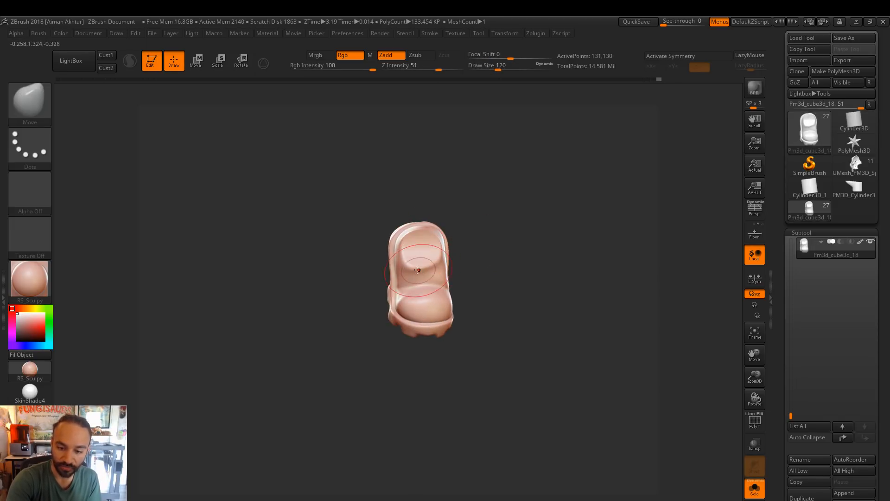
left_click_drag(421, 283, 436, 283)
Shrink the brush to 97 and smooth the boot while orbiting around it
mouse_move(422, 286)
right_mouse_down()
mouse_move(483, 257)
mouse_move(469, 278)
right_mouse_up()
key("[")
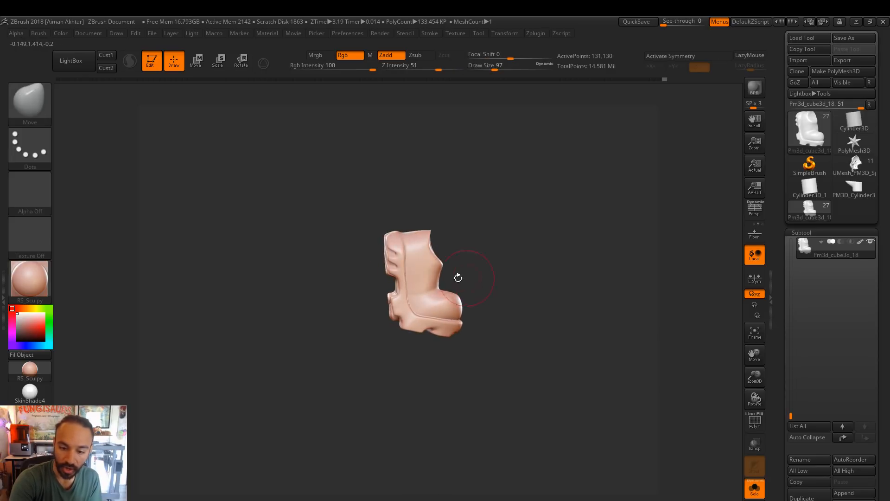
key("[")
key("[")
key("[")
key("[")
key("[")
key("[")
mouse_move(438, 284)
right_mouse_down()
mouse_move(482, 259)
mouse_move(535, 251)
mouse_move(437, 279)
right_mouse_up()
key("]")
key("]")
key("]")
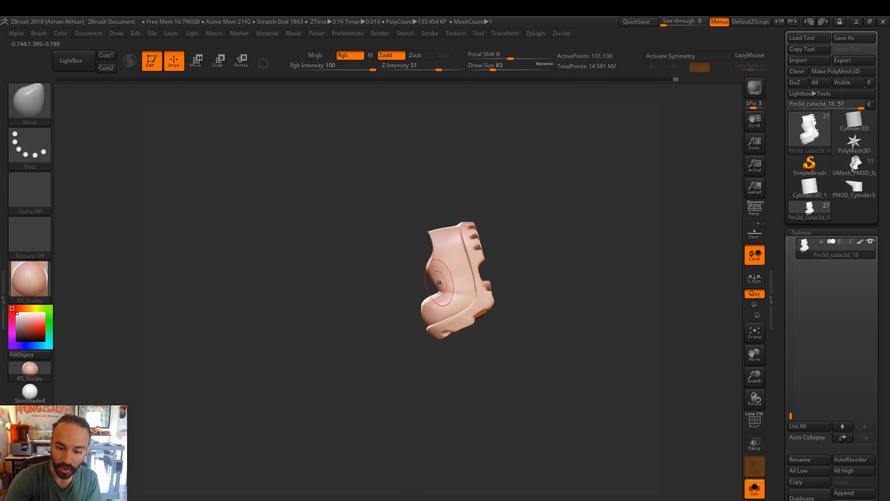
key("shift")
mouse_move(432, 243)
right_mouse_down("shift")
mouse_move(488, 314)
mouse_move(536, 301)
right_mouse_up("shift")
Enlarge the brush from 108 upward and turn Solo off to show the whole figure
key("s")
left_click_drag(450, 314, 454, 314)
key("s")
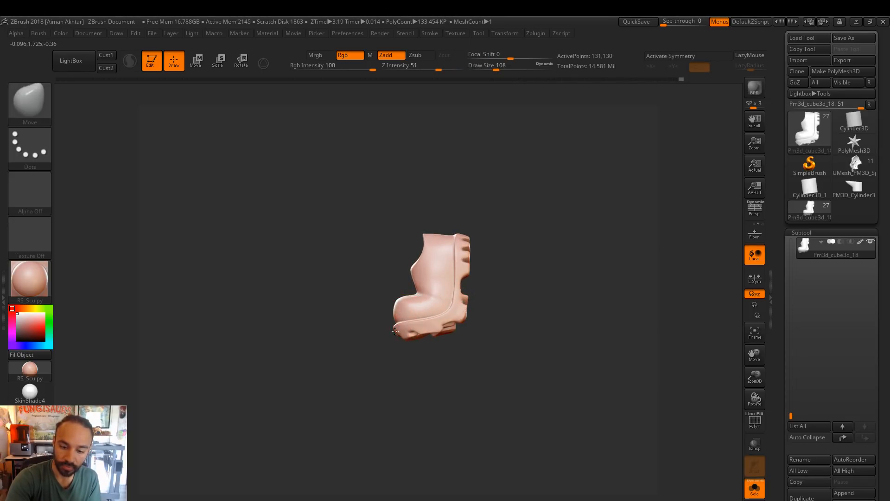
key("bracketright")
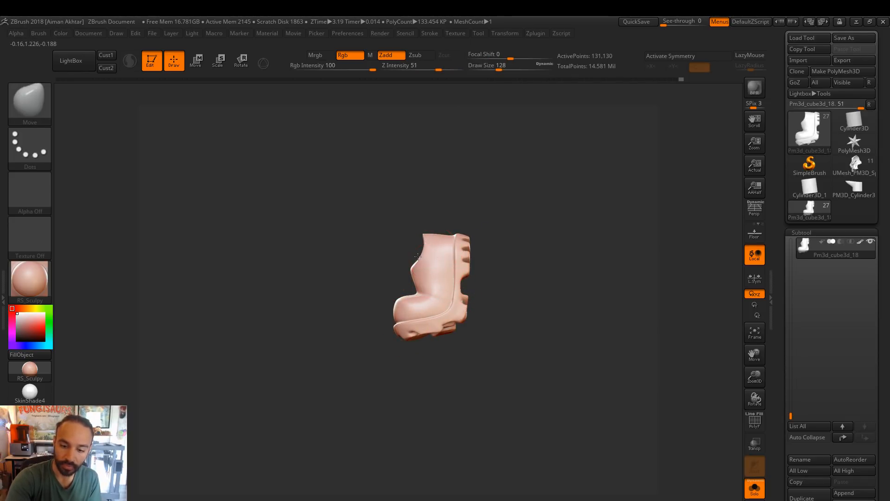
mouse_move(424, 225)
left_mouse_down()
mouse_move(503, 217)
mouse_move(441, 243)
left_mouse_up()
key("bracketright")
key("bracketright")
key("bracketright")
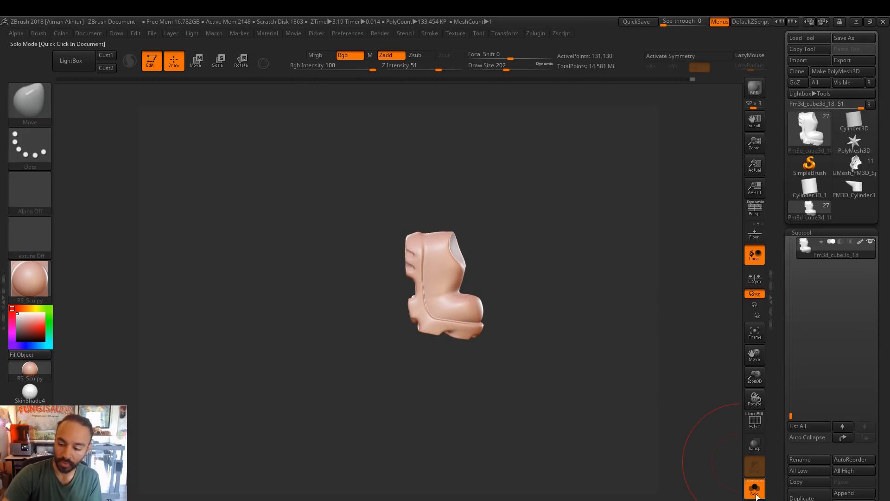
left_click(722, 485)
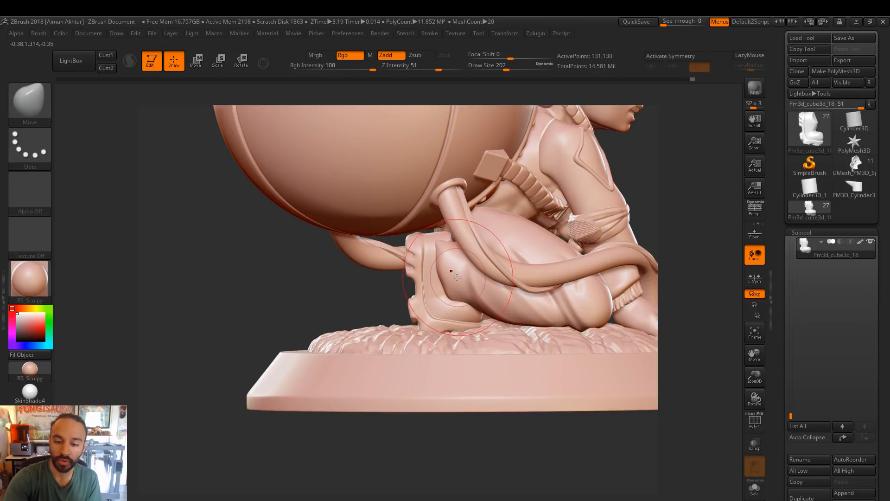
Make the bent leg piece active and orbit around the figure to inspect it
left_click(440, 237, "alt")
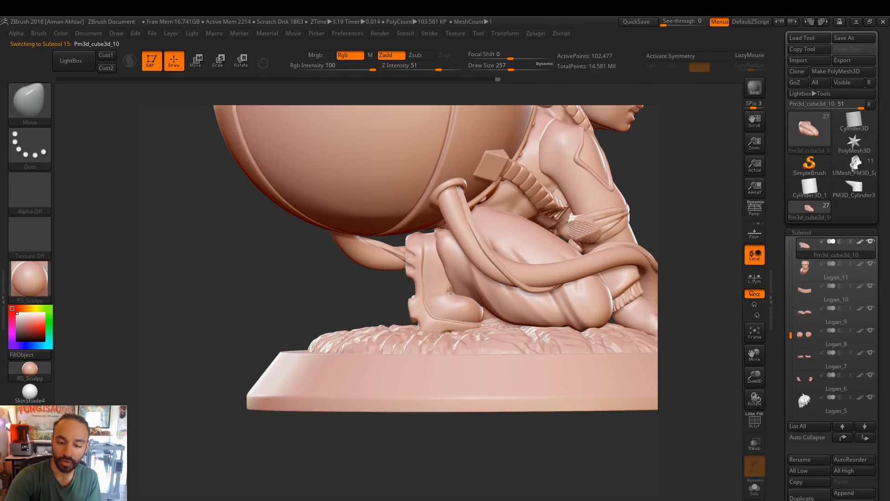
left_click(457, 333, "alt")
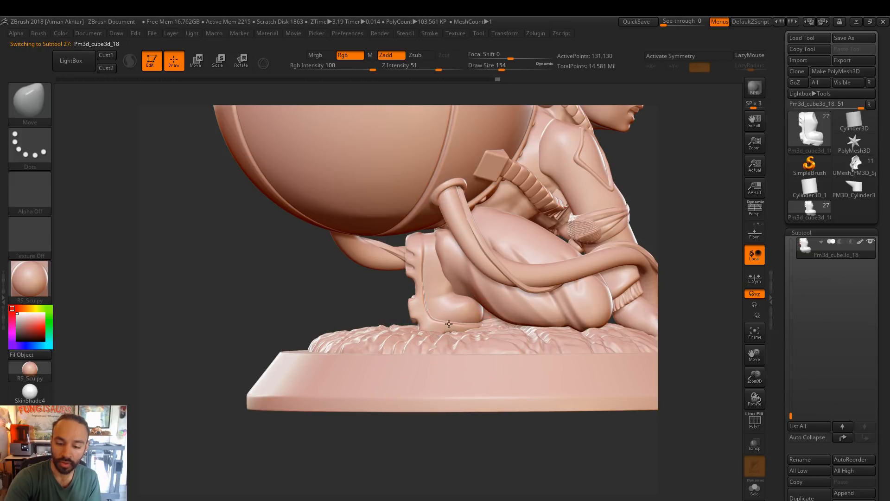
left_click_drag(459, 437, 512, 438, "alt")
left_click_drag(434, 469, 524, 408)
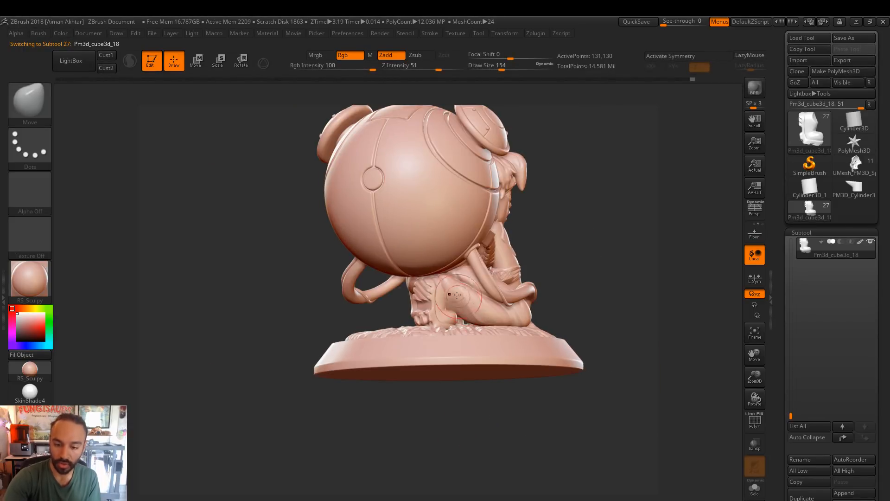
left_click(450, 288, "alt")
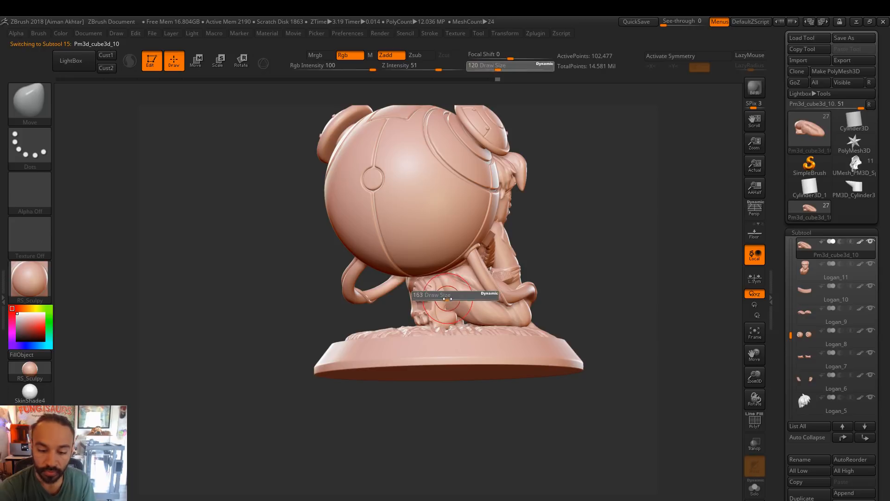
key("shift")
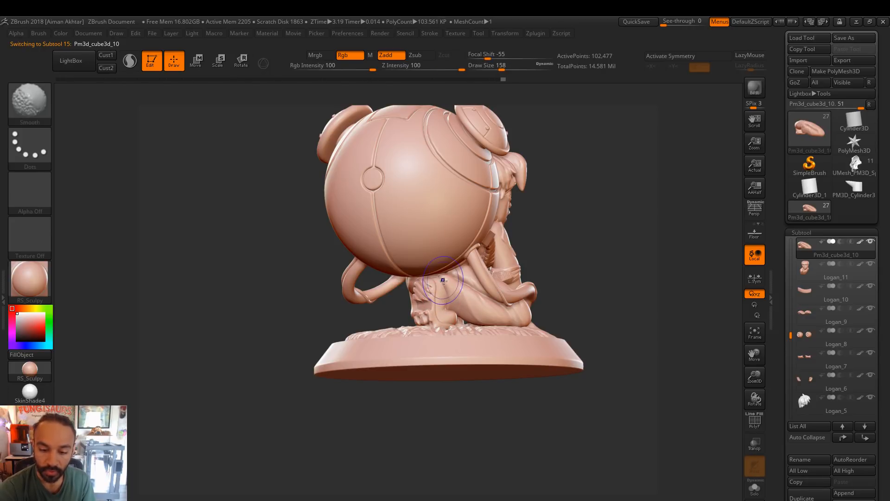
mouse_move(572, 223)
left_mouse_down()
mouse_move(651, 236)
mouse_move(649, 228)
mouse_move(417, 298)
left_mouse_up()
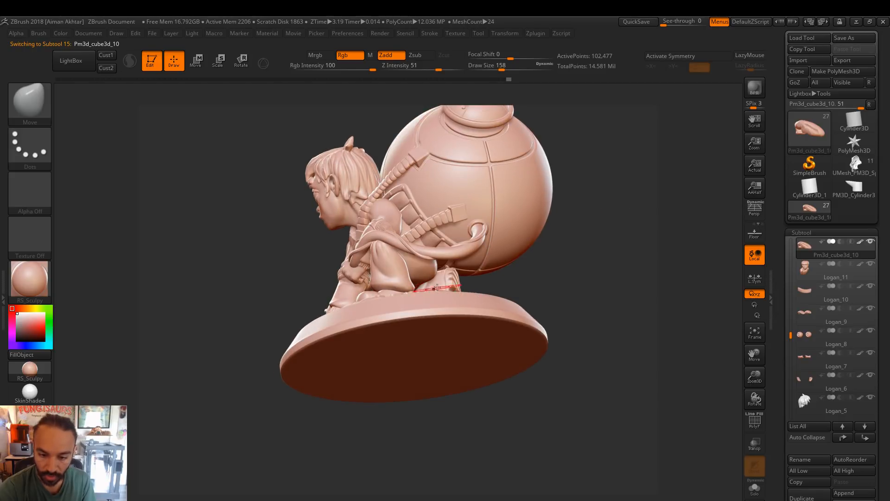
left_click_drag(520, 286, 449, 279)
left_click_drag(517, 273, 437, 277)
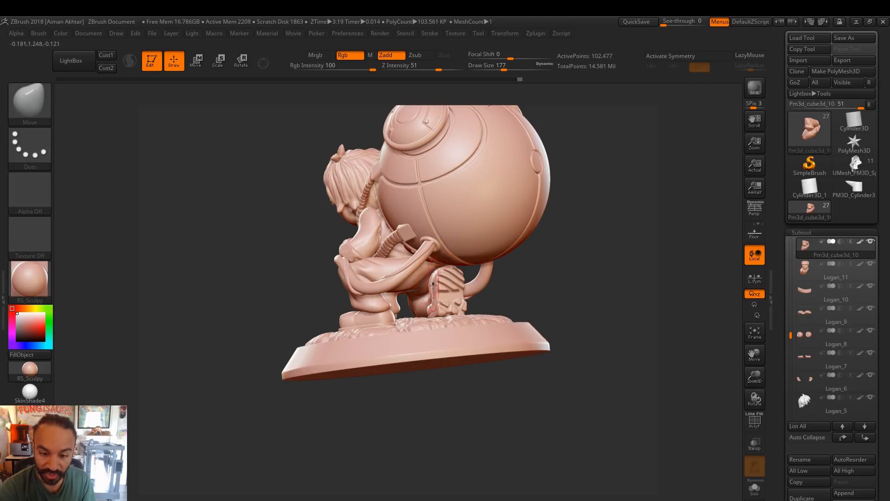
mouse_move(530, 276)
left_mouse_down()
mouse_move(586, 380)
mouse_move(580, 343)
mouse_move(532, 293)
left_mouse_up()
Solo the leg piece and inflate its surface and long muscle edge with Inflat
left_click(754, 486)
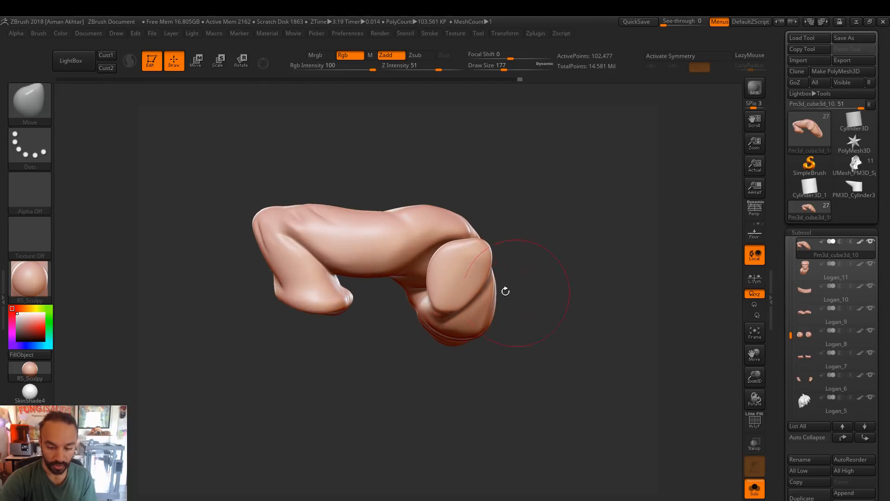
key("b")
key("i")
key("n")
left_click_drag(426, 243, 445, 235)
mouse_move(511, 241)
left_mouse_down()
mouse_move(424, 263)
mouse_move(511, 224)
left_mouse_up()
left_click_drag(428, 320, 422, 344)
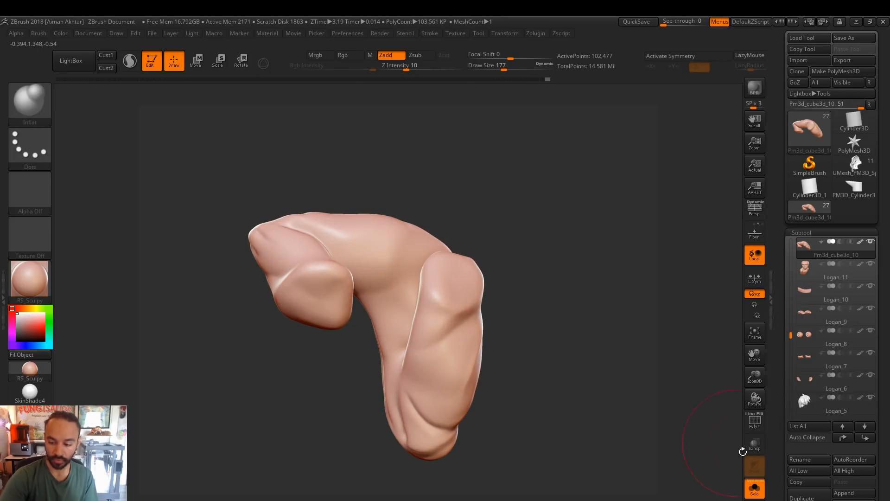
Turn Solo off, view the figure from the side, and switch to the Move brush
left_click(755, 487)
left_click_drag(659, 322, 658, 322)
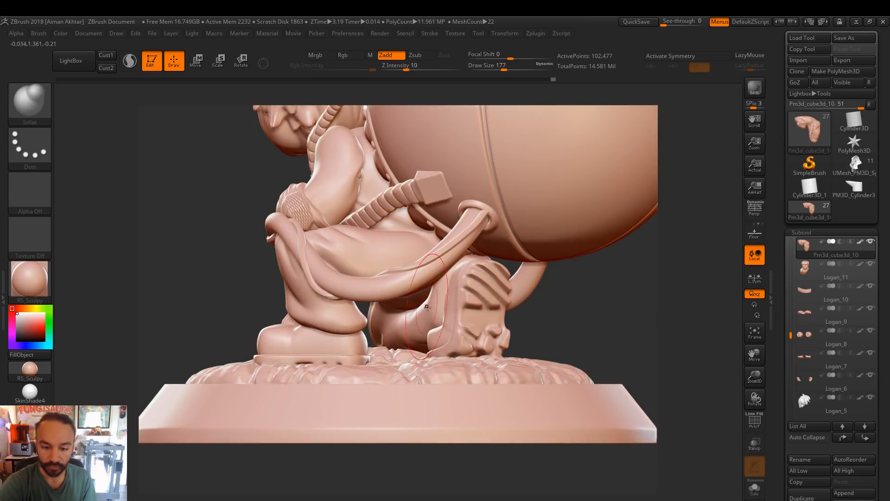
left_click_drag(623, 293, 556, 318)
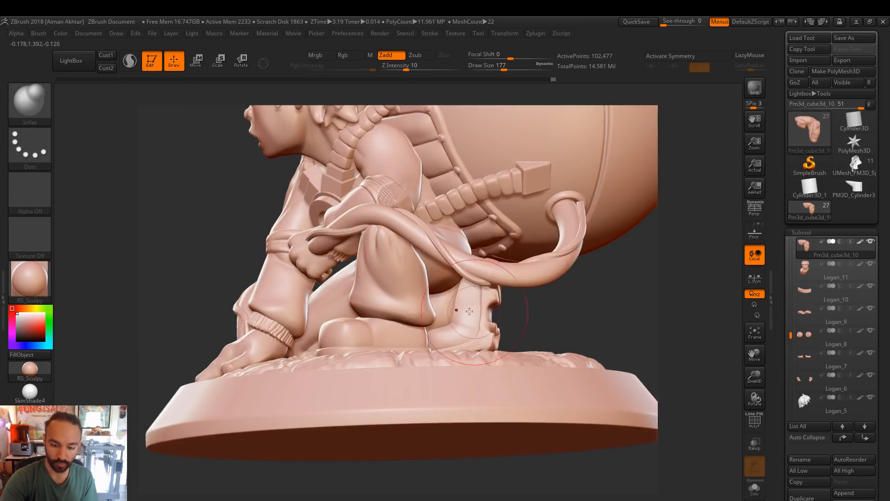
key("b")
key("m")
key("v")
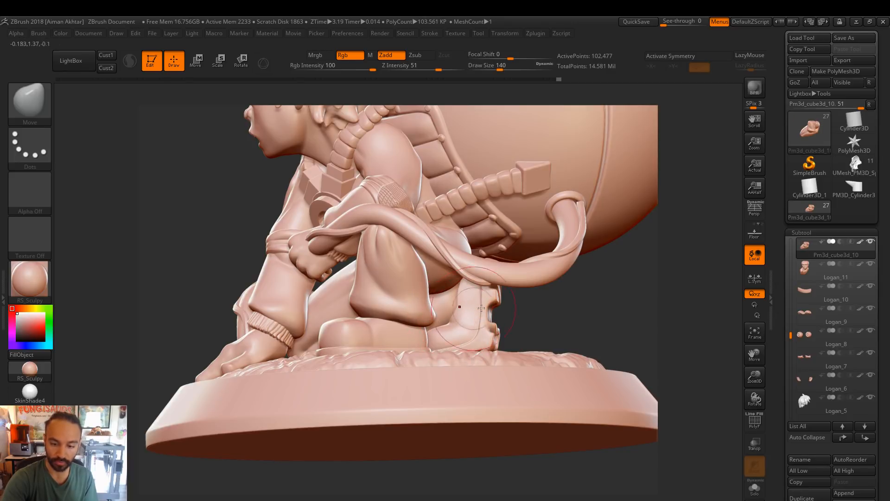
Solo the leg piece and carve a fold crease with DamStandard
key("b")
key("d")
key("s")
left_click(754, 487)
mouse_move(571, 318)
left_mouse_down()
mouse_move(540, 308)
mouse_move(557, 264)
mouse_move(533, 259)
left_mouse_up()
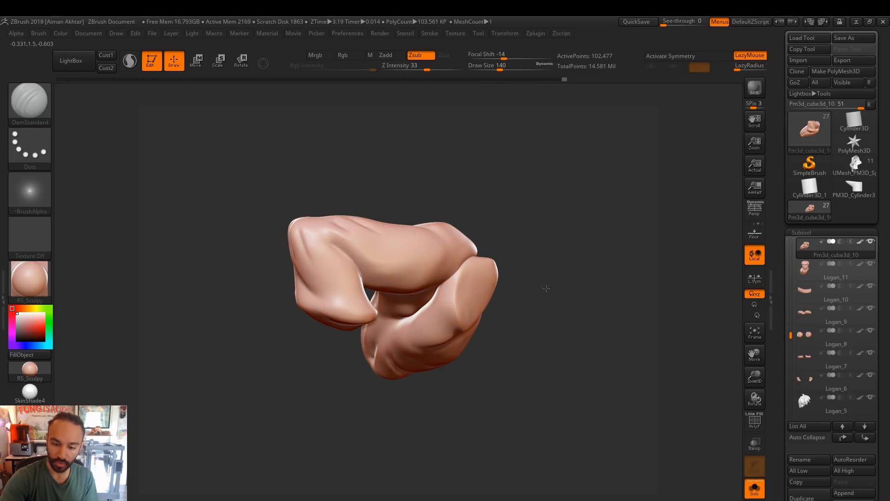
left_click_drag(543, 292, 451, 313)
right_click_drag(428, 307, 459, 300)
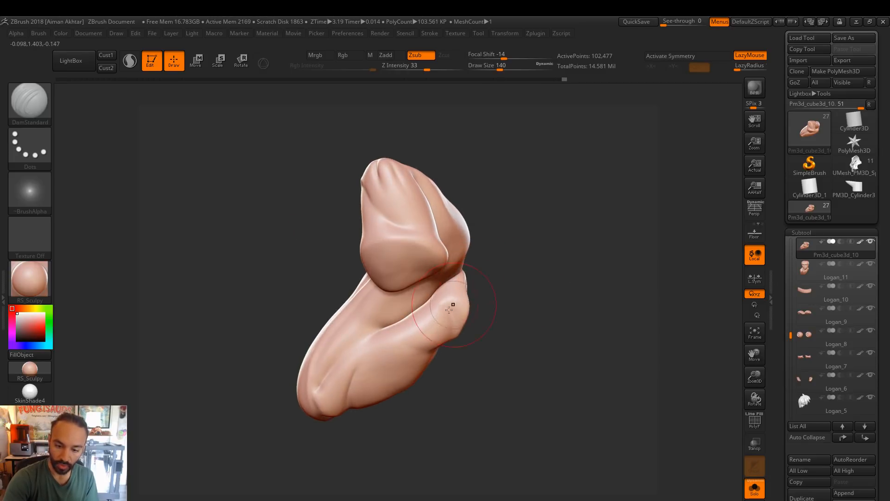
left_click_drag(382, 333, 427, 348, "alt")
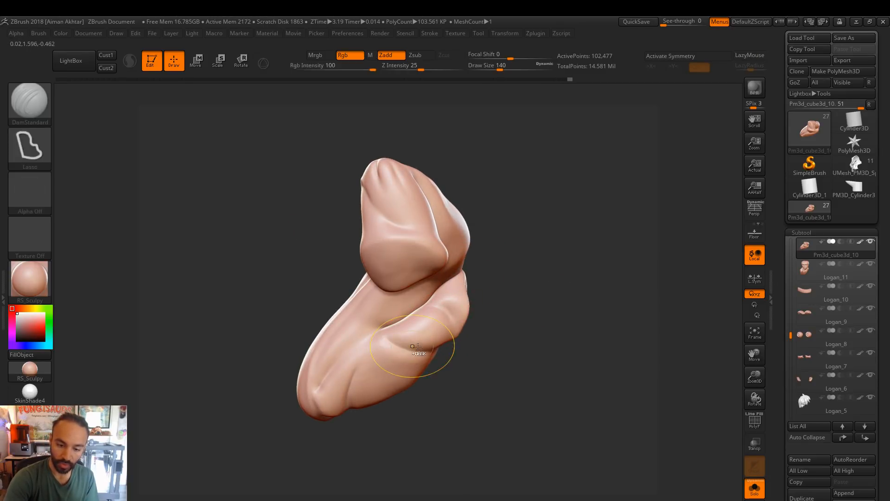
right_click_drag(413, 330, 439, 305)
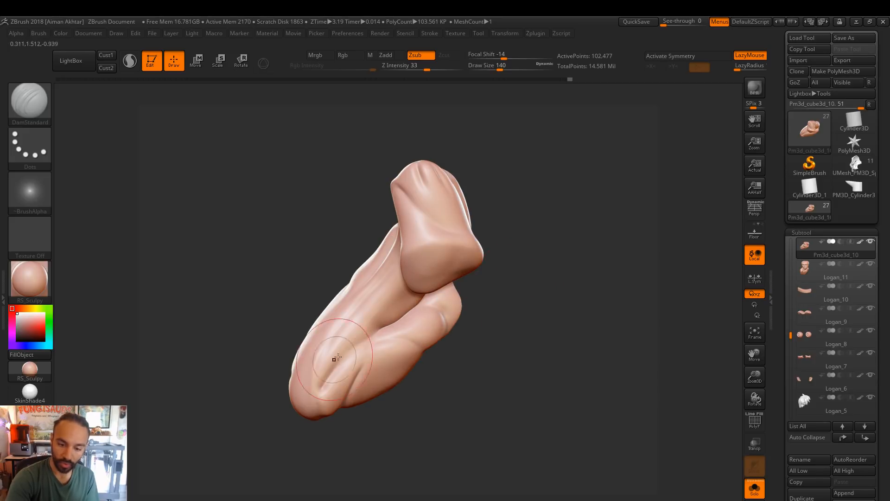
mouse_move(335, 359)
right_mouse_down()
mouse_move(449, 305)
mouse_move(394, 330)
right_mouse_up()
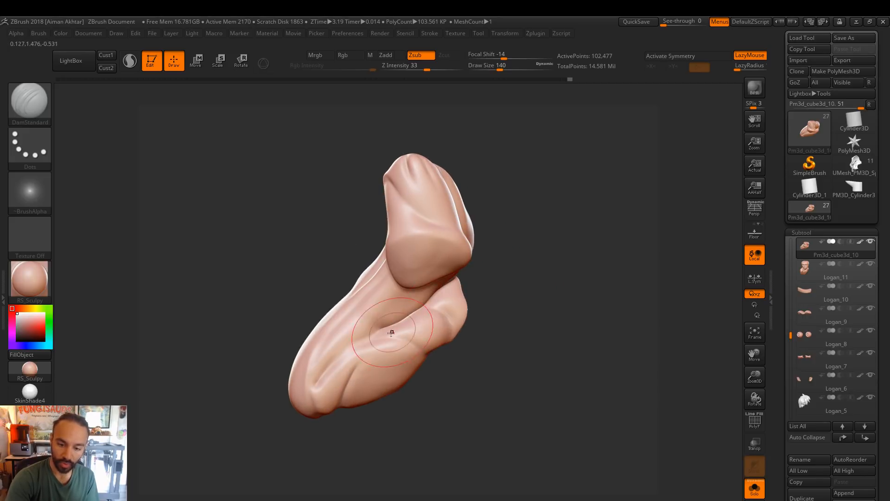
Smooth the crease edge, touch up with Inflat, return to Move, and turn Solo off
key("shift")
mouse_move(392, 322)
left_mouse_down("shift")
mouse_move(404, 317)
mouse_move(396, 324)
left_mouse_up("shift")
key("b")
key("i")
key("n")
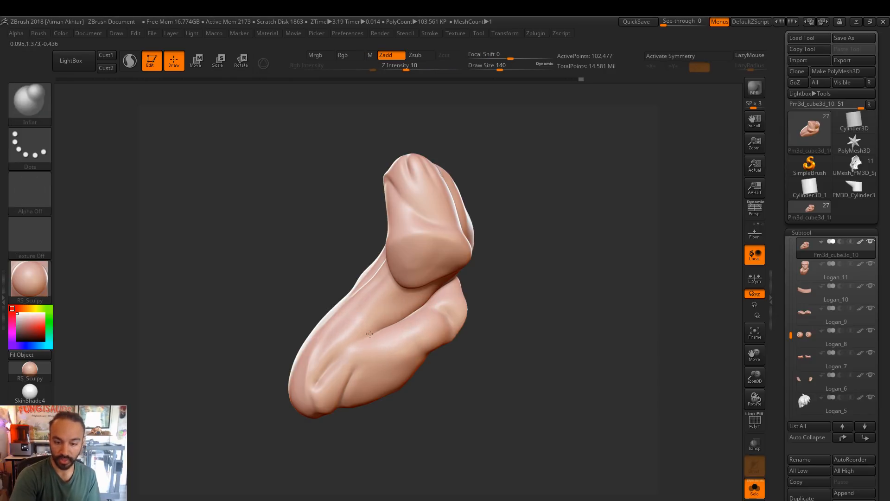
mouse_move(489, 282)
right_mouse_down()
mouse_move(513, 344)
mouse_move(413, 318)
right_mouse_up()
key("b")
key("m")
key("v")
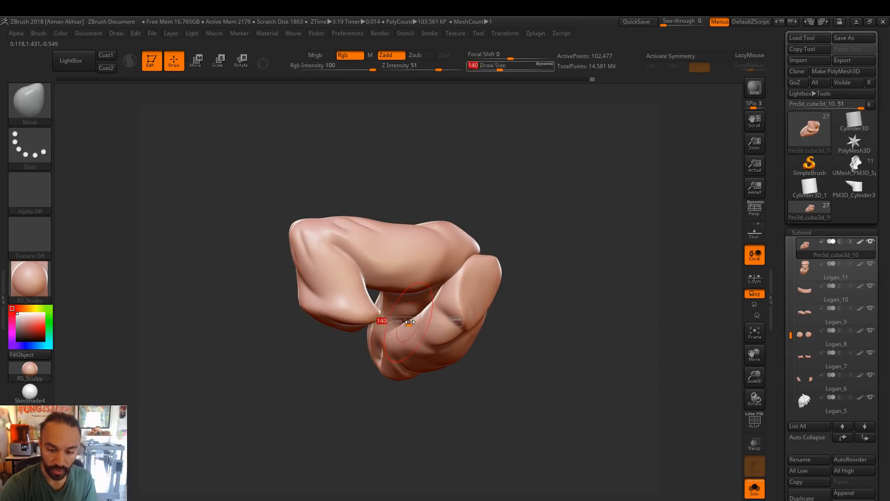
key("shift")
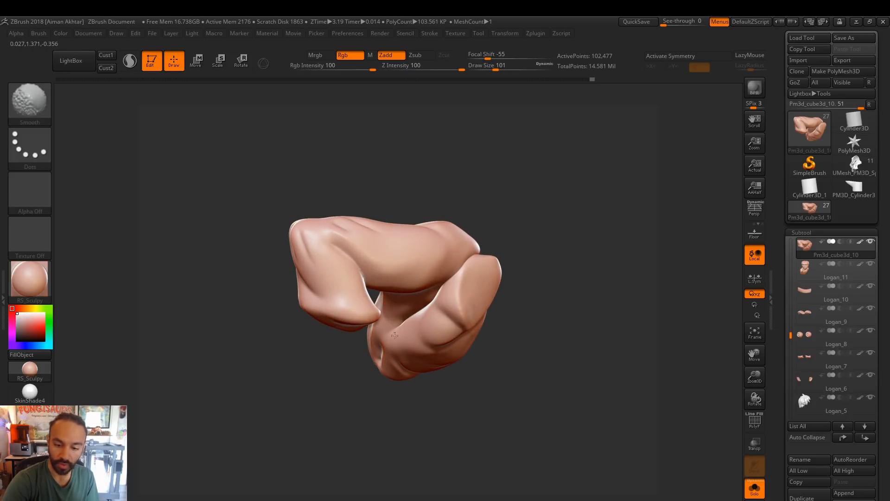
left_click(755, 487)
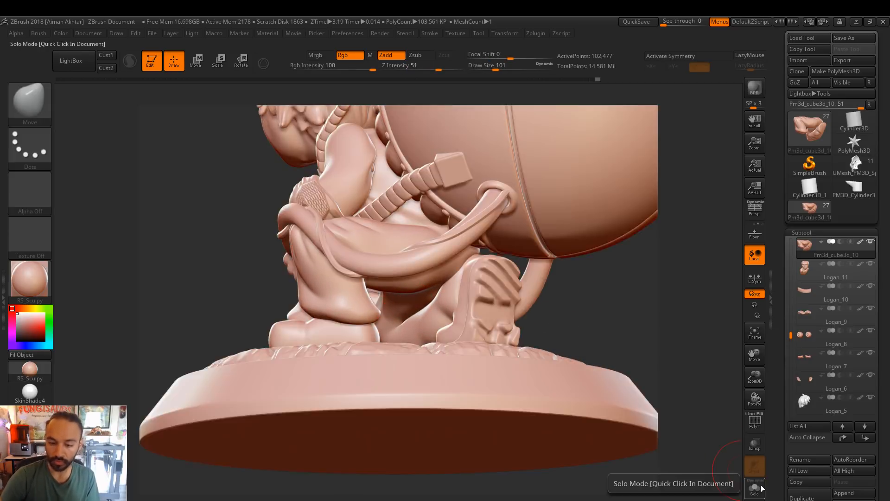
Enlarge the Move brush to size 124 and nudge the calf edge above the foot
left_click_drag(593, 339, 594, 343)
key("s")
left_click_drag(464, 312, 468, 274)
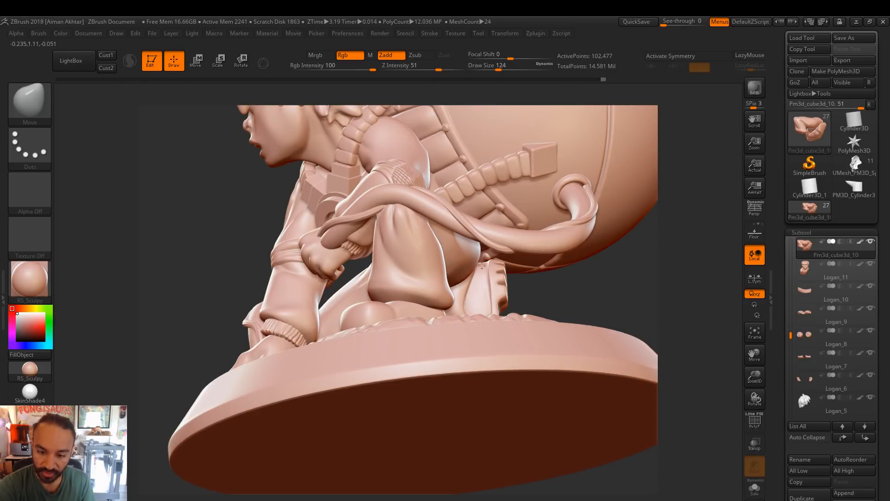
mouse_move(594, 284)
left_mouse_down()
mouse_move(448, 296)
mouse_move(450, 281)
left_mouse_up()
key("]")
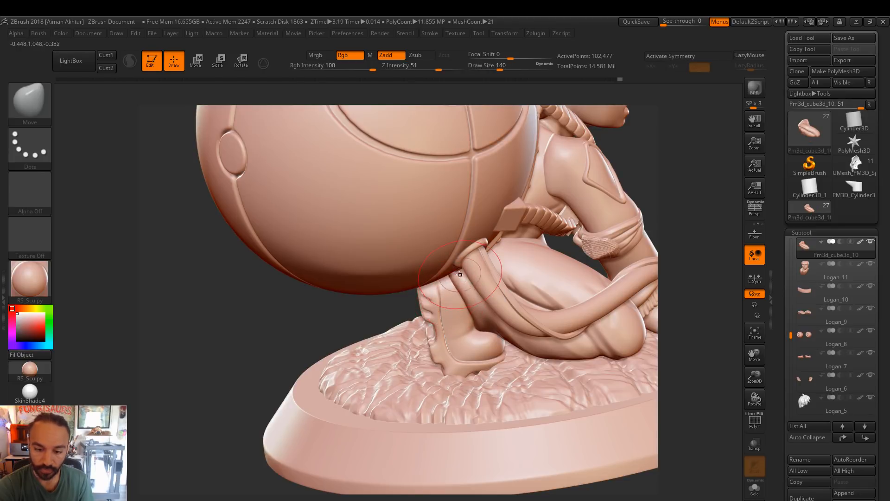
left_click_drag(639, 186, 630, 225, "alt")
mouse_move(622, 262)
left_mouse_down("shift")
mouse_move(603, 261)
mouse_move(607, 246)
left_mouse_up("shift")
Select the boot subtool Pm3d_cube3d_18 and push the boot surface into place
key("s")
left_click_drag(443, 283, 437, 283)
left_click(446, 281, "alt")
key("s")
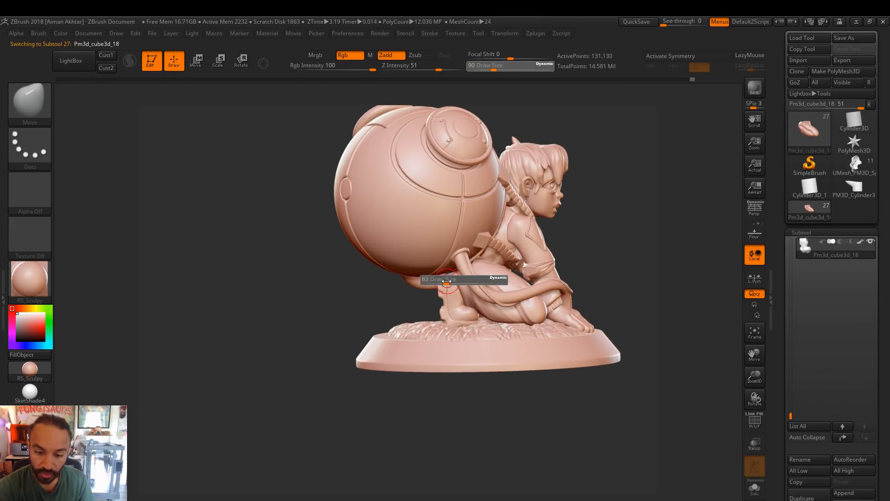
left_click(447, 281)
left_click(449, 275)
key("s")
left_click(449, 276)
mouse_move(447, 279)
left_mouse_down()
mouse_move(457, 279)
mouse_move(447, 310)
mouse_move(449, 295)
left_mouse_up()
key("s")
Reselect the bent leg piece Pm3d_cube3d_10 and reduce the brush size
key("s")
key("s")
key("s")
left_click_drag(449, 295, 453, 294)
mouse_move(629, 231)
left_mouse_down()
mouse_move(582, 276)
mouse_move(603, 316)
left_mouse_up()
left_click(550, 276, "alt")
key("s")
key("s")
left_click_drag(491, 317, 496, 318)
key("s")
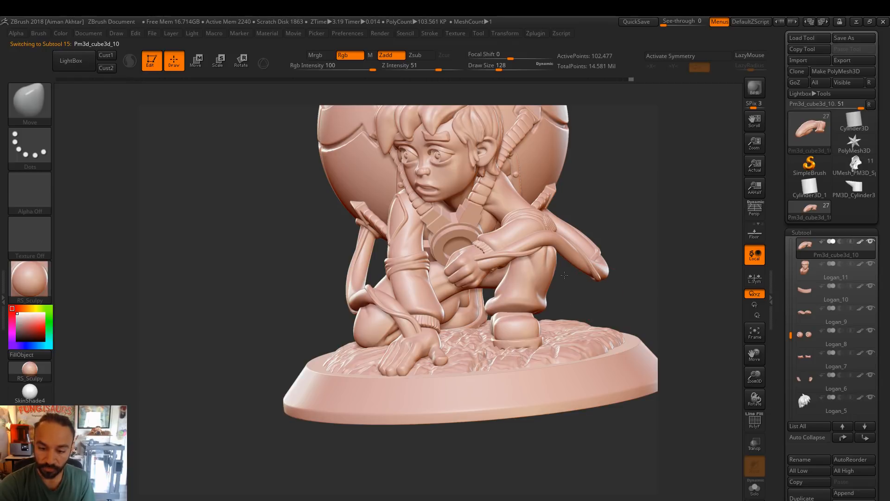
Switch to the Pinch brush at draw size 49 and pinch sharper folds into the trouser leg
left_click_drag(582, 280, 490, 297)
key("bracketleft")
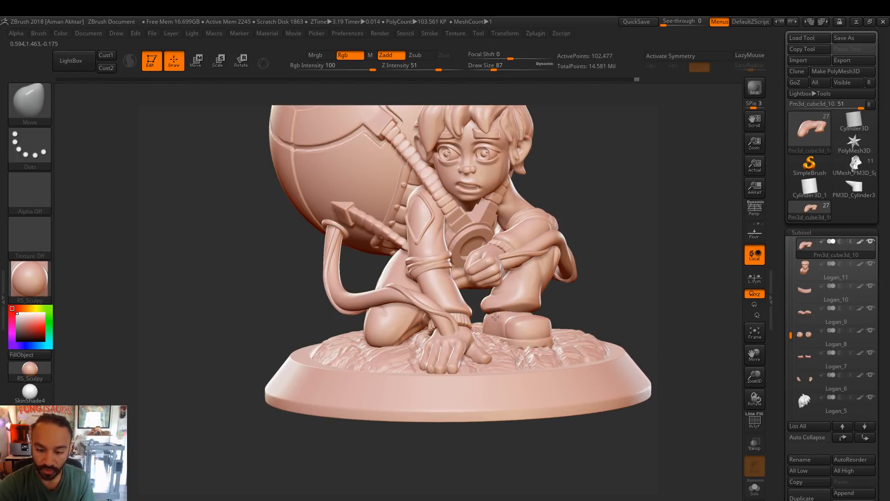
key("bracketright")
key("bracketright")
key("bracketright")
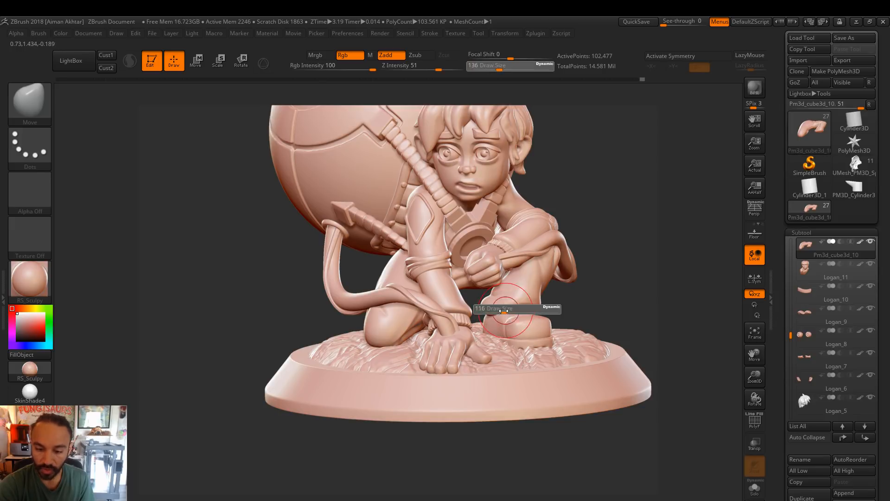
key("b")
key("p")
key("i")
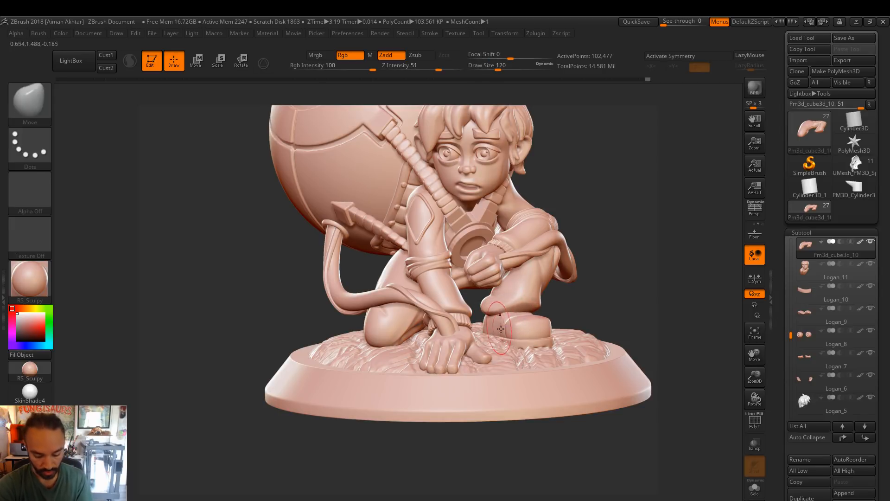
key("s")
left_click(498, 313)
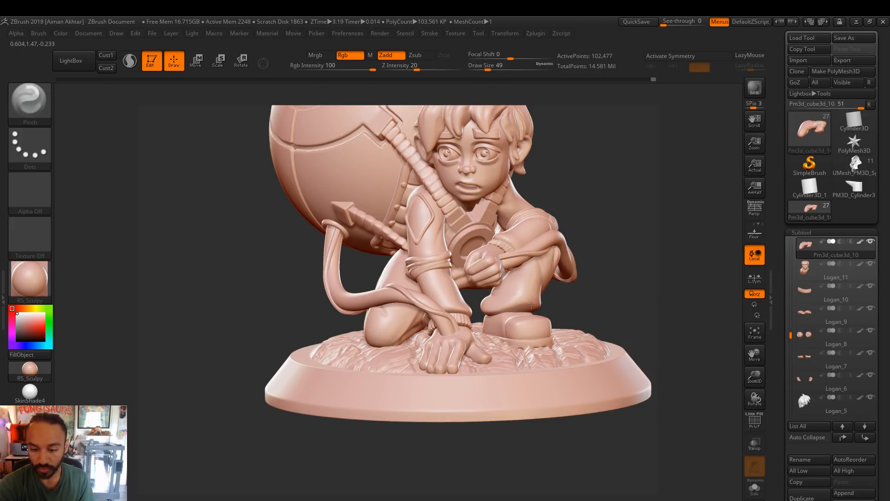
left_click_drag(530, 299, 506, 296)
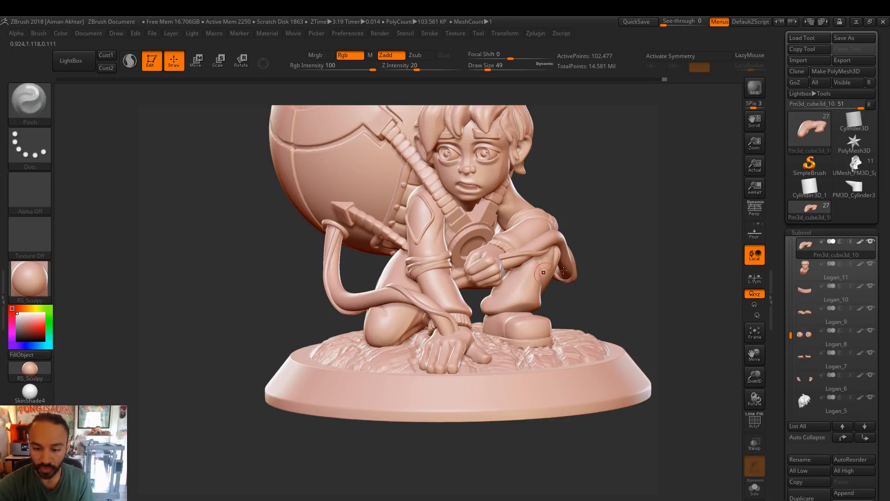
right_click_drag(556, 249, 536, 258)
left_click_drag(540, 259, 528, 263)
left_click_drag(529, 295, 515, 302)
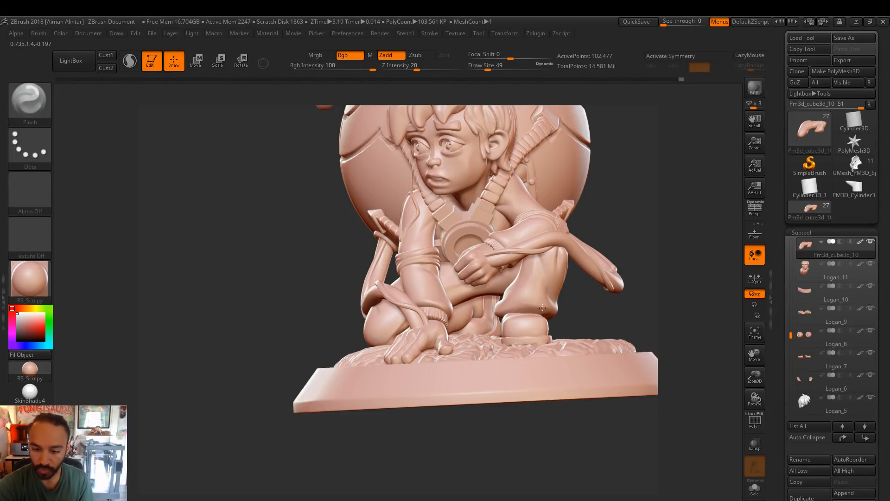
Shift-smooth the pinched trouser folds with the brush enlarged to 65, checking from several angles
key("shift")
left_click_drag(542, 306, 507, 304)
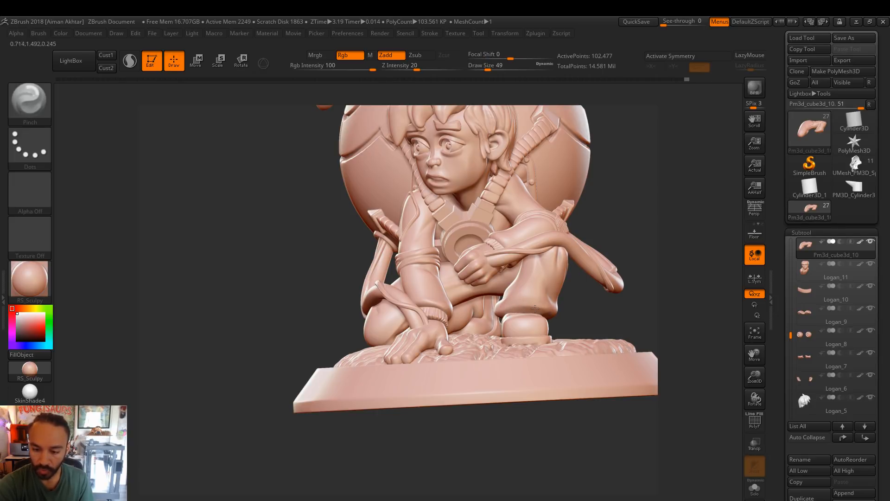
key("shift")
left_click_drag(519, 294, 434, 325, "shift")
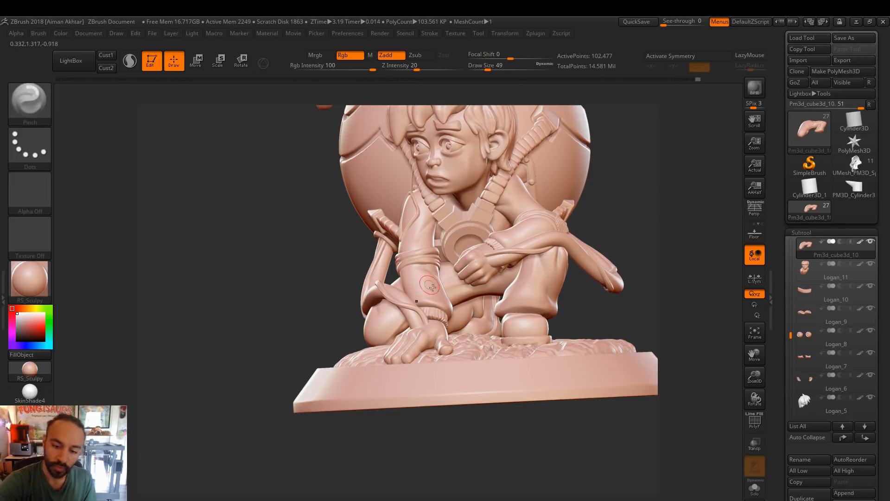
key("bracketright")
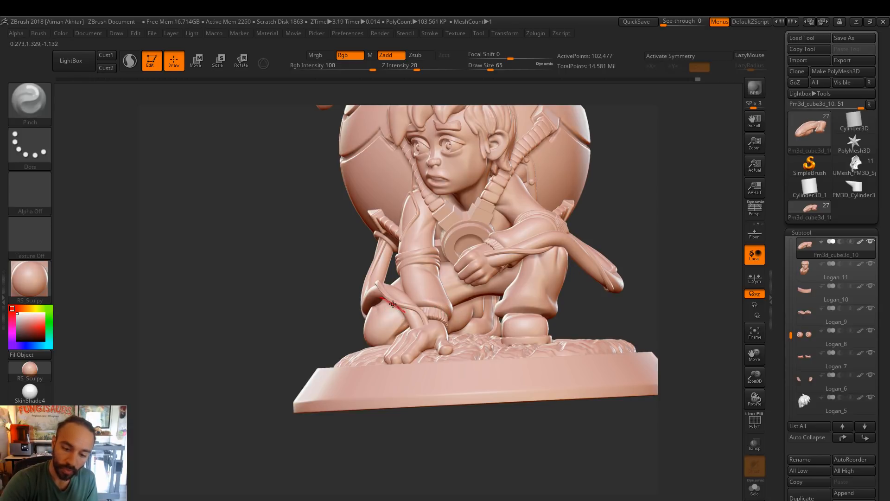
left_click_drag(349, 334, 394, 322)
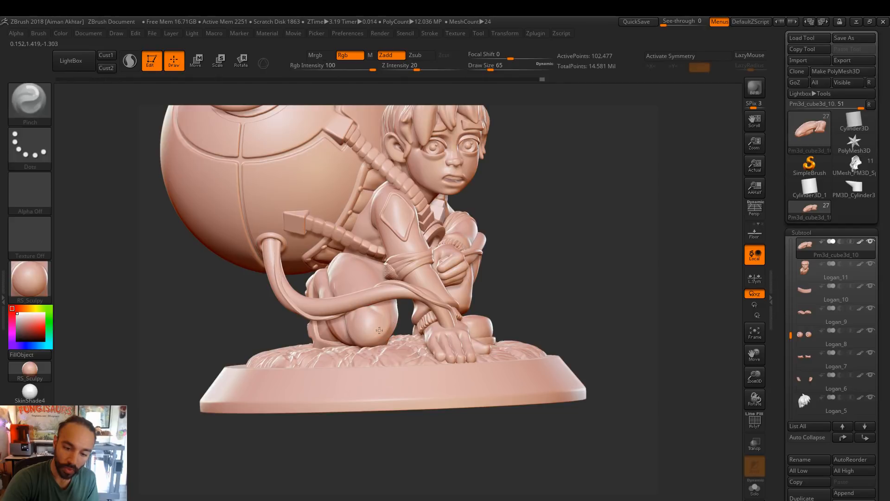
key("shift")
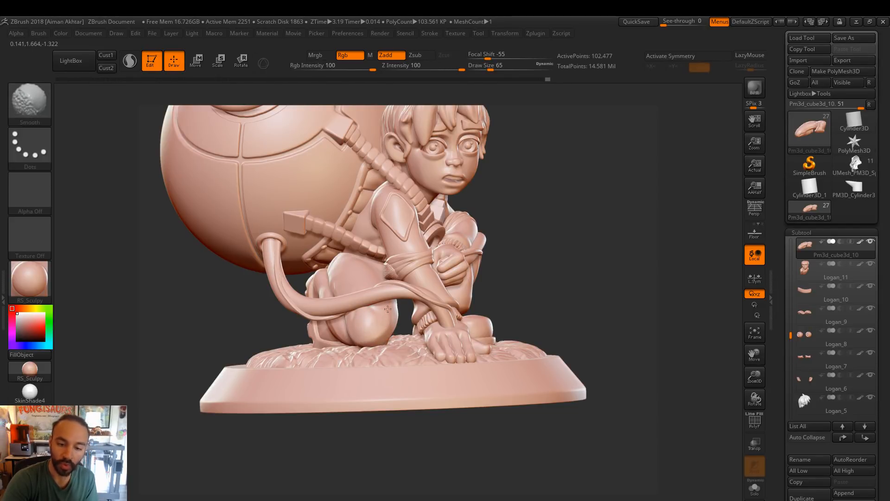
mouse_move(569, 274)
left_mouse_down()
mouse_move(545, 300)
mouse_move(517, 277)
mouse_move(340, 262)
left_mouse_up()
key("shift")
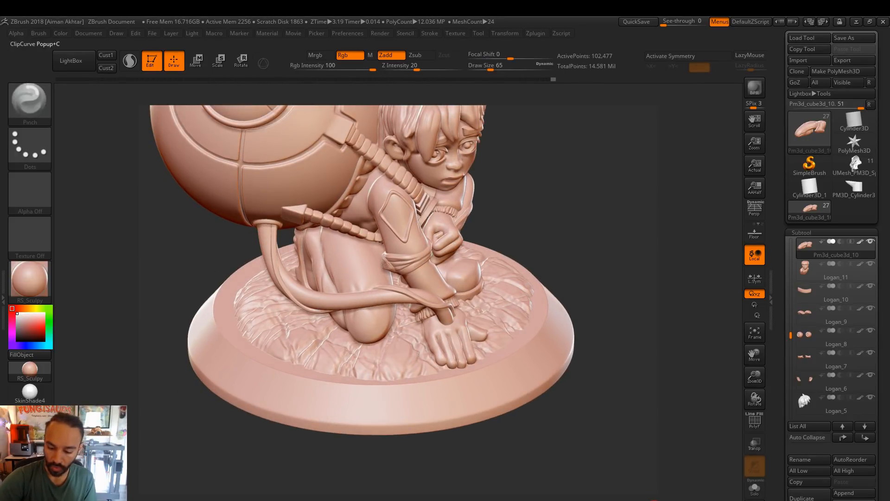
Switch to the DamStandard brush at draw size 83
key("b")
key("d")
key("s")
key("bracketright")
key("bracketright")
Solo the hand piece and carve creases up the finger and along the left side
key("ctrl")
left_click(755, 487)
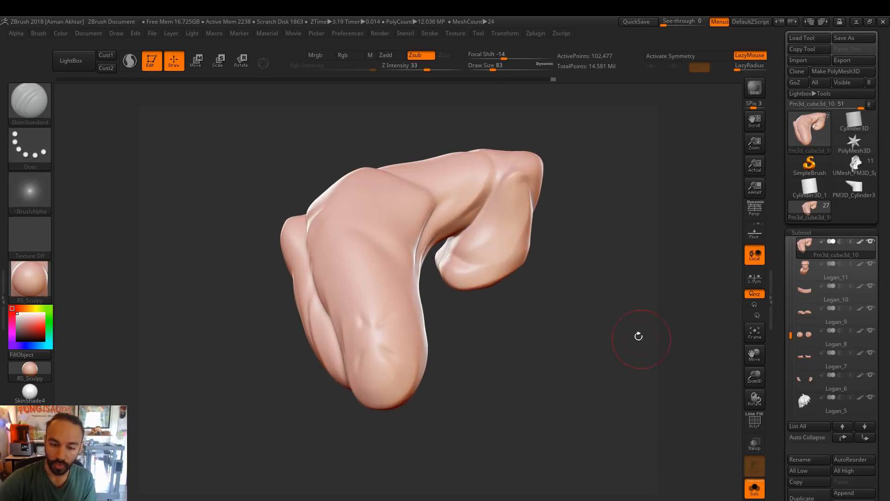
left_click_drag(408, 312, 358, 216)
key("ctrl+z")
left_click_drag(409, 313, 356, 218)
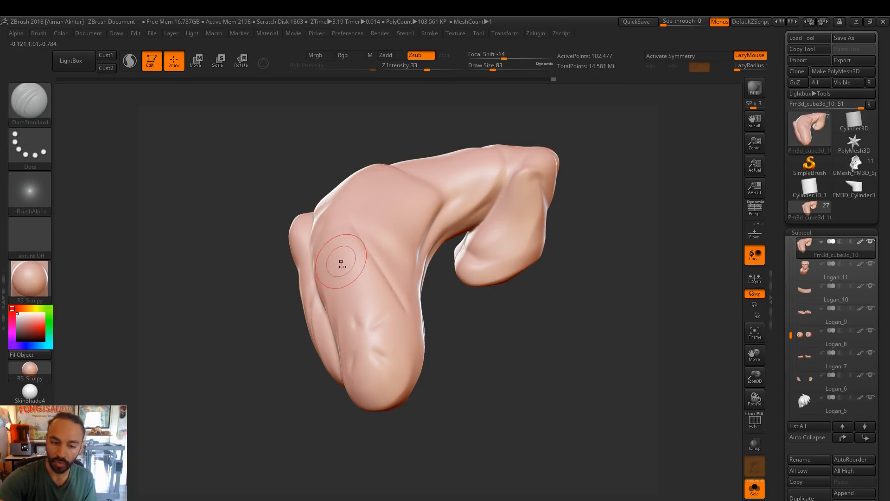
left_click_drag(327, 297, 333, 226)
left_click_drag(318, 278, 333, 239)
left_click_drag(326, 320, 332, 242)
Redo the misplaced crease, add and soften a second one beside it, then turn Solo off
left_click_drag(448, 301, 430, 319)
key("ctrl+z")
key("ctrl+z")
mouse_move(326, 304)
left_mouse_down()
mouse_move(322, 224)
mouse_move(336, 244)
left_mouse_up()
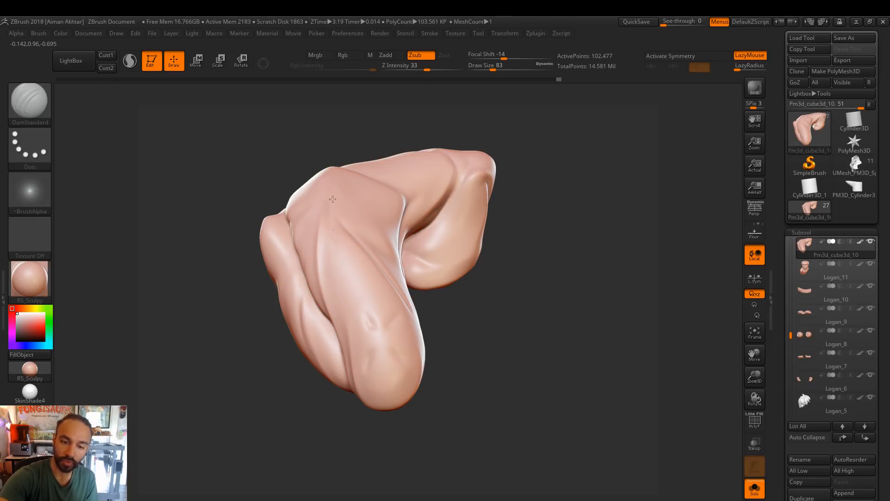
left_click_drag(310, 272, 319, 214)
left_click_drag(312, 272, 319, 223, "shift")
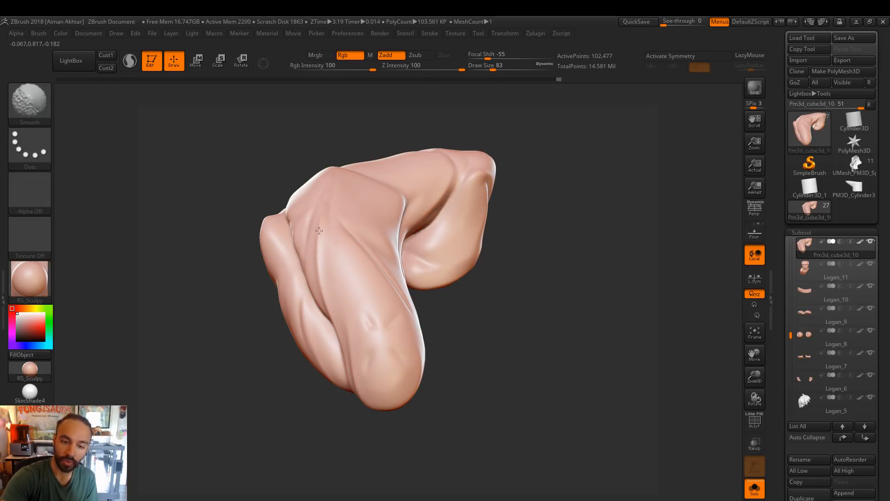
mouse_move(524, 304)
left_mouse_down()
mouse_move(561, 314)
mouse_move(575, 342)
mouse_move(546, 384)
mouse_move(554, 374)
left_mouse_up()
left_click(755, 488)
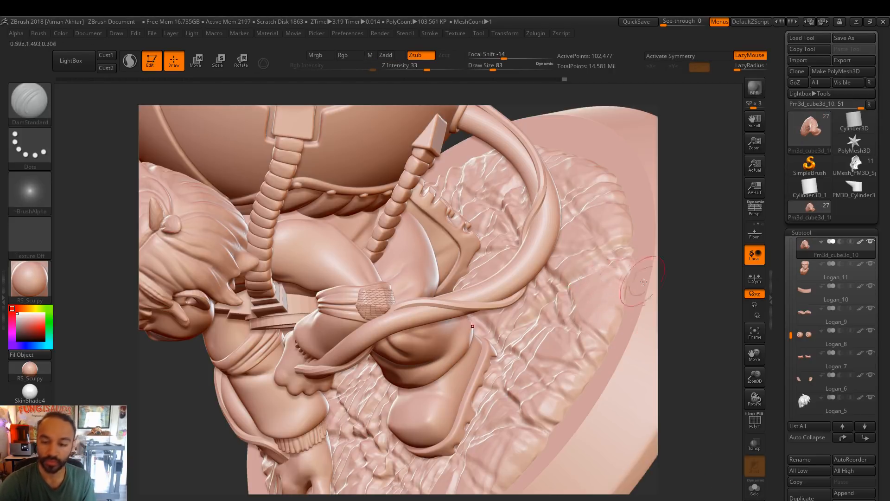
mouse_move(681, 294)
left_mouse_down()
mouse_move(680, 253)
mouse_move(630, 302)
mouse_move(649, 320)
left_mouse_up()
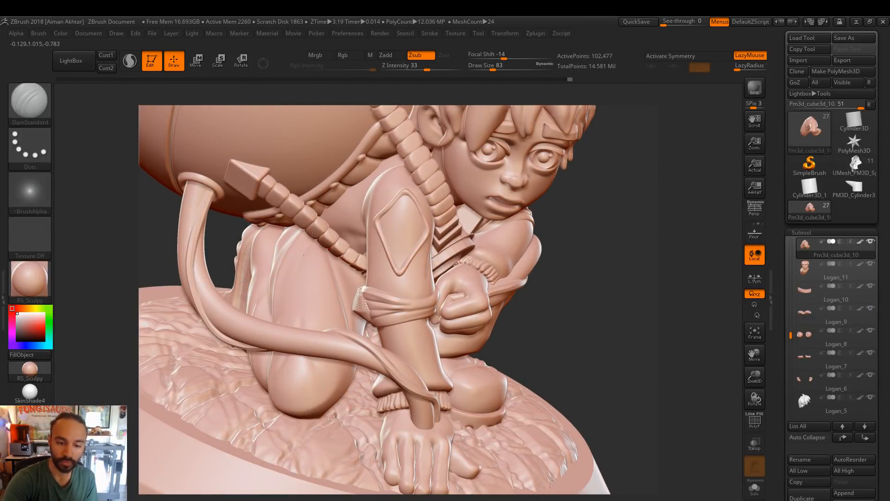
Shift-smooth a spot on the crouching figure's thigh
key("shift")
left_click_drag(308, 233, 297, 285)
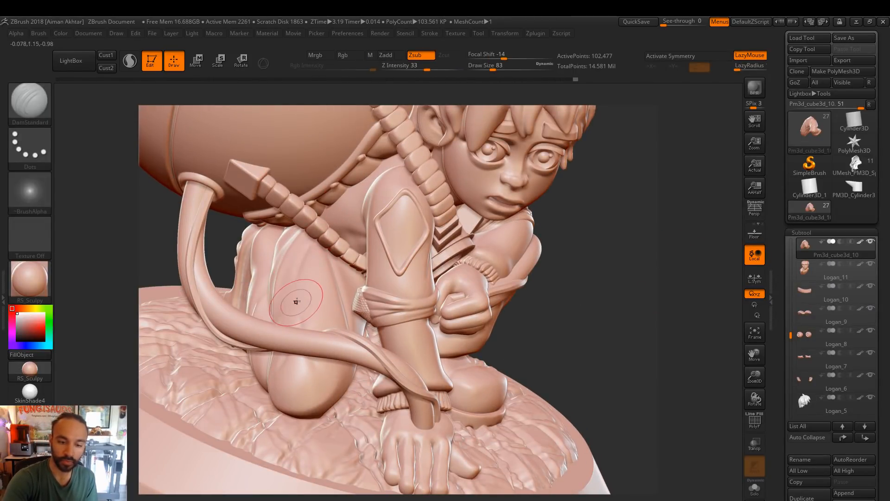
key("shift")
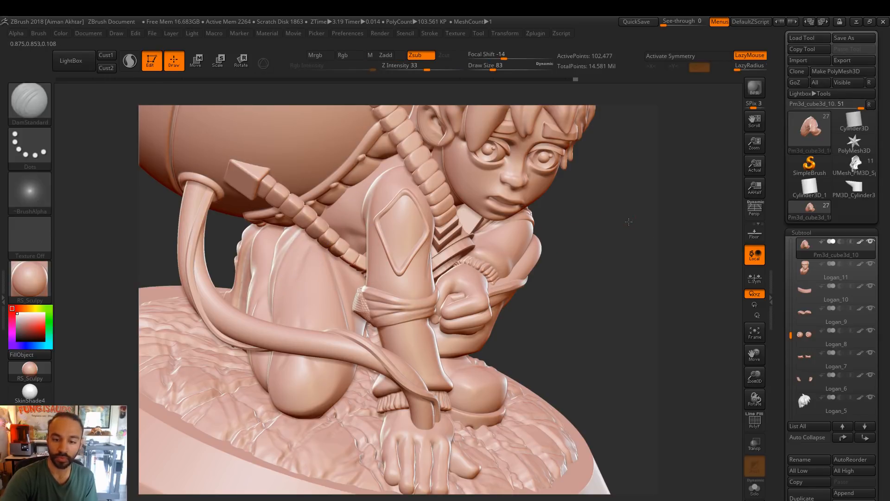
mouse_move(610, 231)
left_mouse_down()
mouse_move(593, 299)
mouse_move(569, 273)
mouse_move(594, 315)
mouse_move(550, 326)
mouse_move(559, 306)
left_mouse_up()
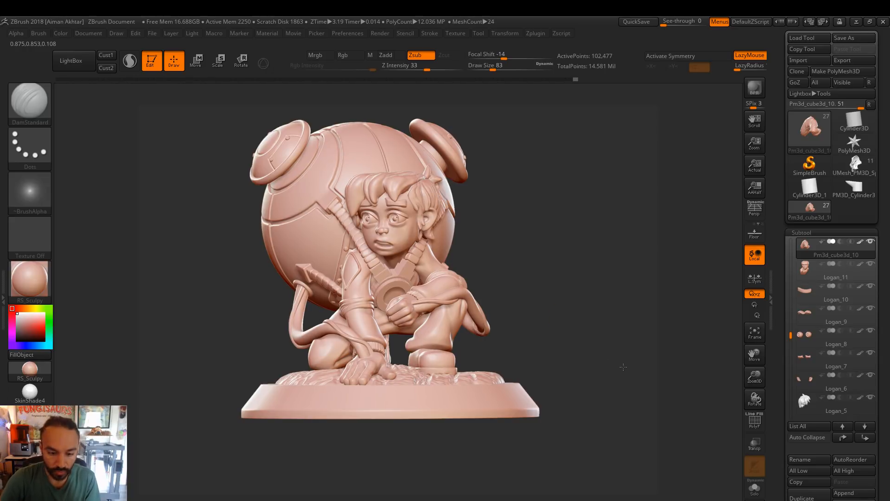
left_click_drag(578, 338, 580, 297, "alt")
Switch to the Move brush at draw size 97 and push the knee's left edge outward
key("b")
key("m")
key("v")
key("s")
mouse_move(294, 397)
left_mouse_down()
mouse_move(284, 398)
mouse_move(295, 424)
mouse_move(276, 406)
left_mouse_up()
key("ctrl+z")
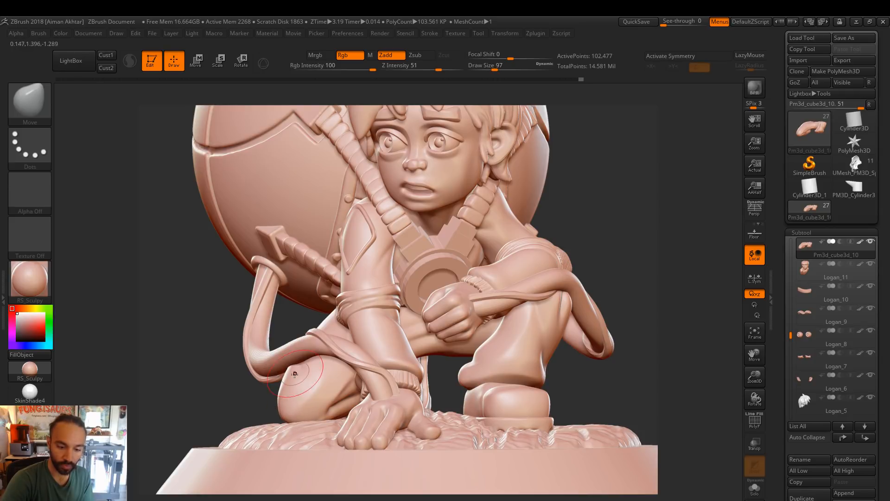
left_click_drag(297, 368, 284, 404, "shift")
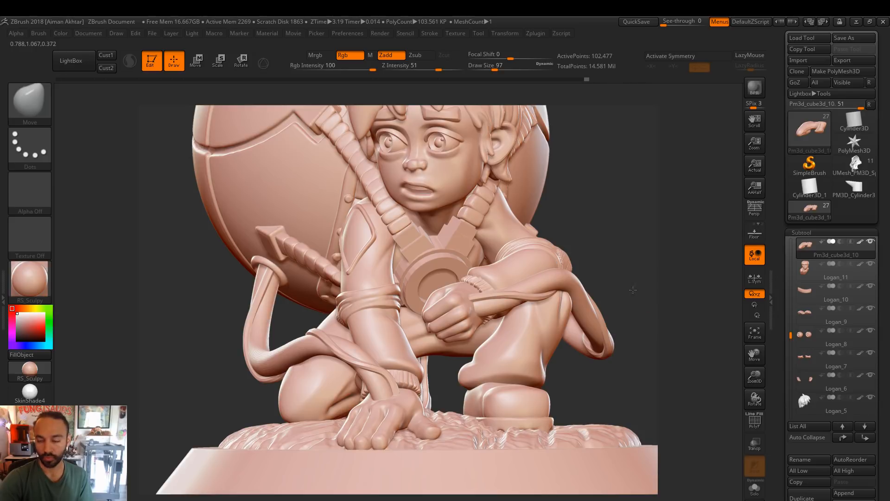
key("f")
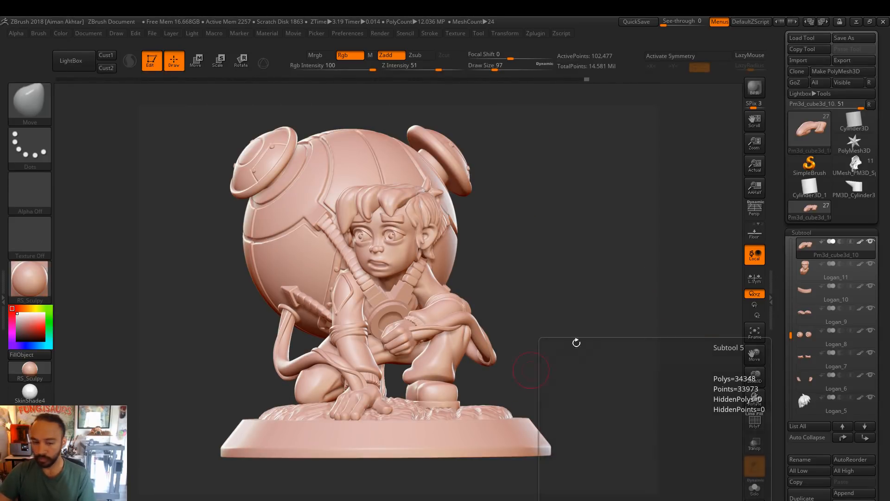
mouse_move(585, 320)
left_mouse_down("shift")
mouse_move(576, 322)
mouse_move(586, 323)
left_mouse_up("shift")
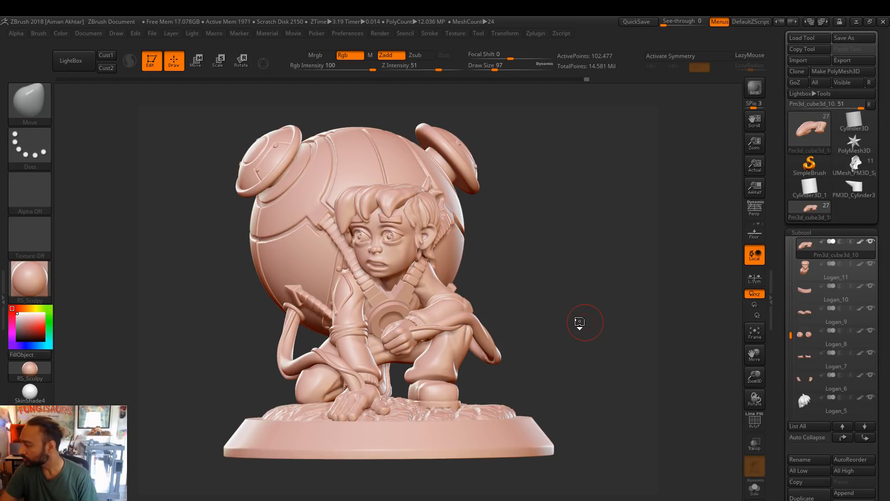
left_click_drag(582, 321, 595, 321)
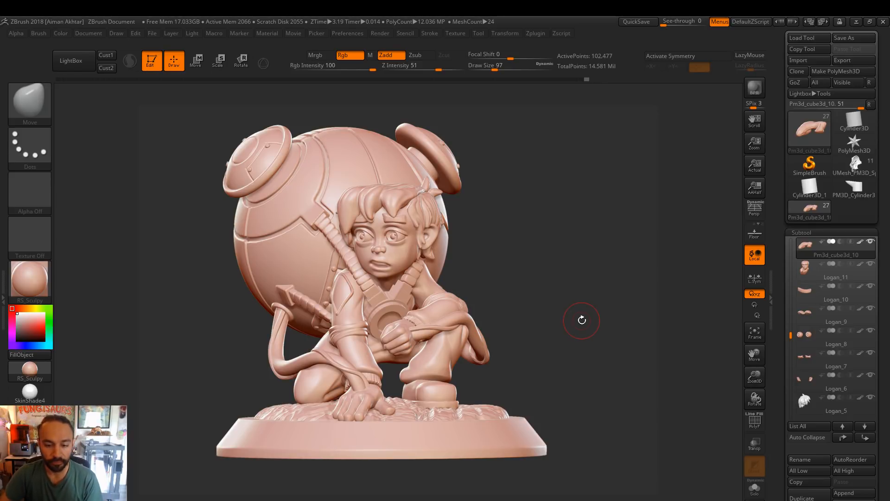
left_click_drag(532, 311, 583, 344, "alt")
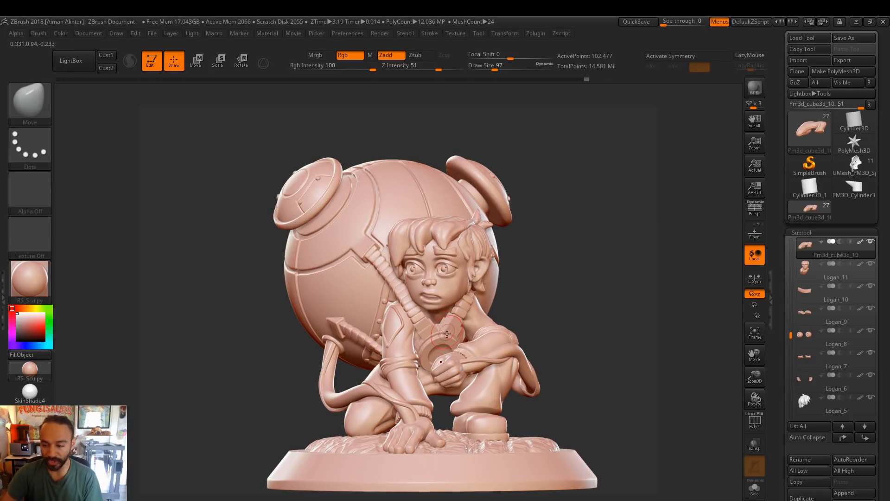
left_click(413, 233, "alt")
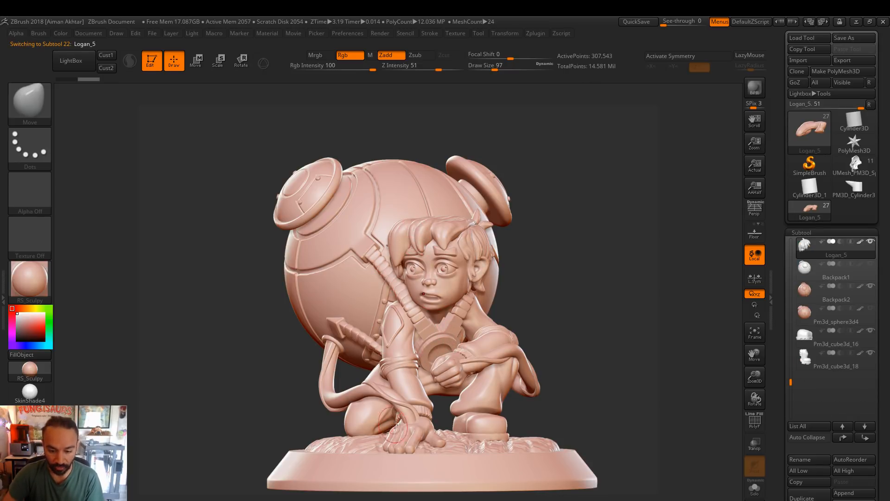
left_click_drag(542, 386, 408, 362)
left_click(397, 307, "alt")
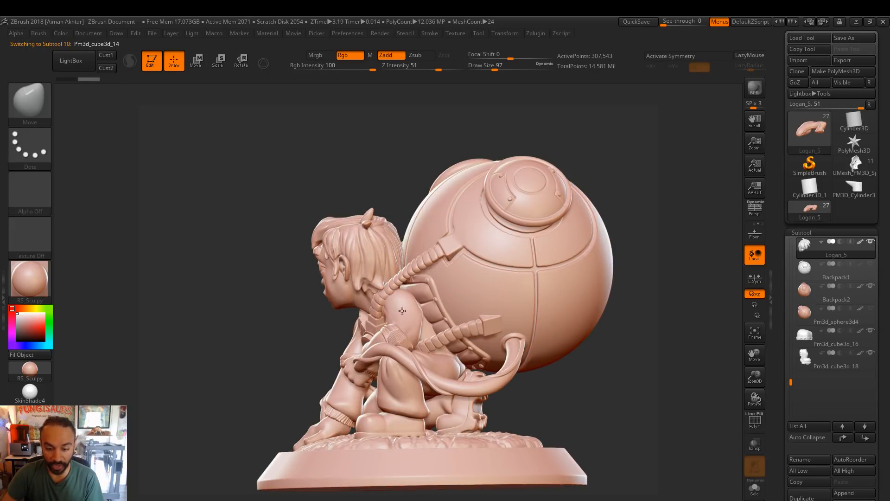
left_click_drag(596, 408, 588, 412)
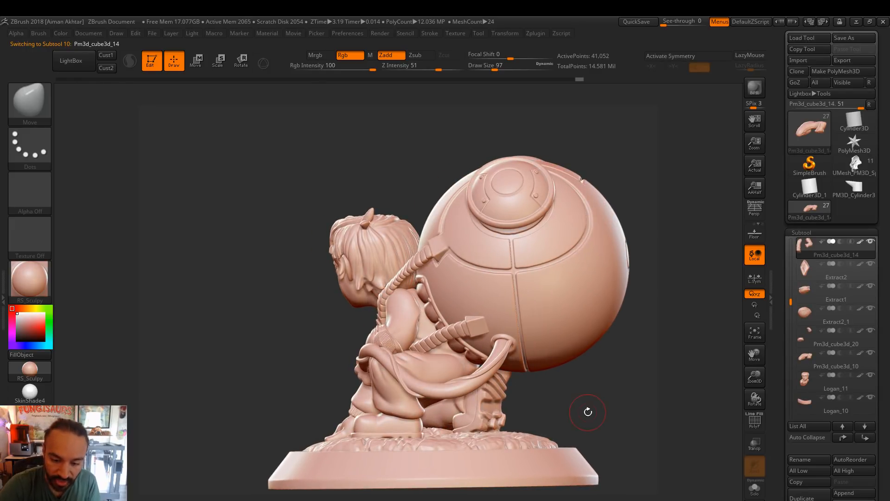
key("s")
left_click(389, 378)
key("shift")
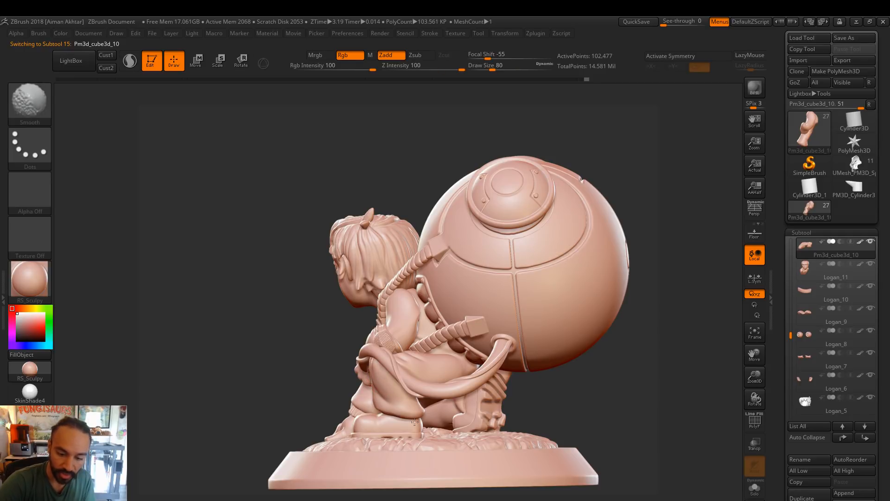
left_click_drag(533, 460, 521, 416)
mouse_move(358, 408)
right_mouse_down()
mouse_move(371, 410)
mouse_move(370, 350)
mouse_move(373, 361)
right_mouse_up()
key("f")
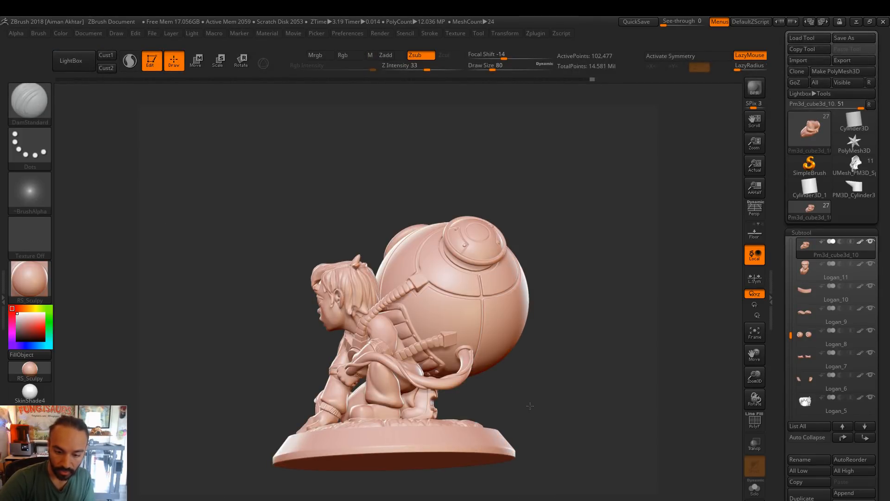
left_click_drag(531, 408, 543, 385)
mouse_move(556, 374)
right_mouse_down()
mouse_move(545, 368)
mouse_move(546, 394)
right_mouse_up()
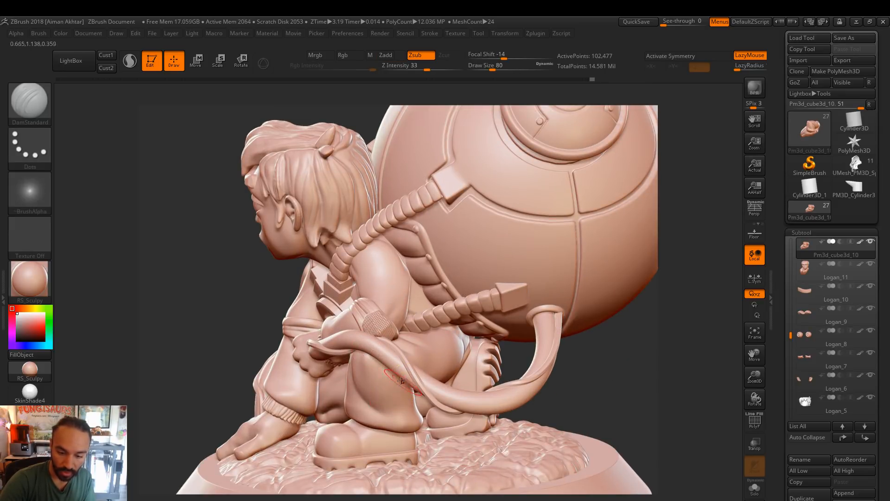
Enlarge the brush to 116 and smooth the trouser-leg edge and fold near the knee
key("bracketright")
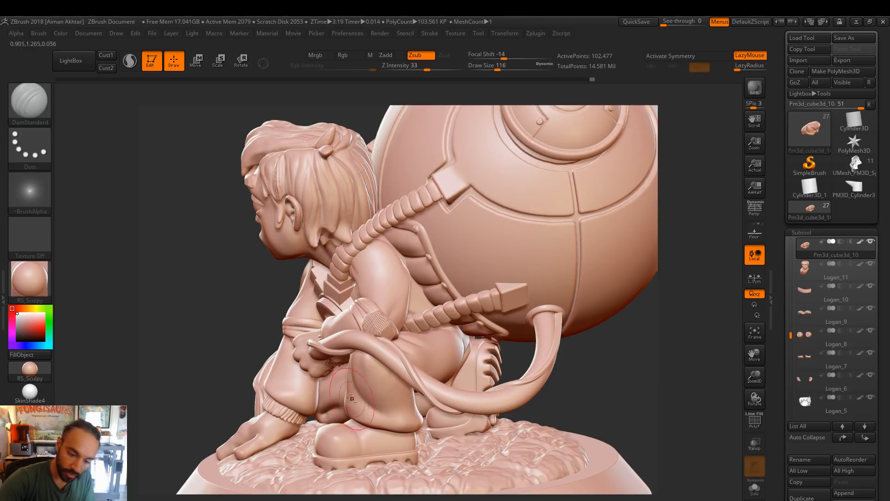
left_click_drag(421, 431, 419, 413, "shift")
left_click_drag(348, 413, 347, 392, "shift")
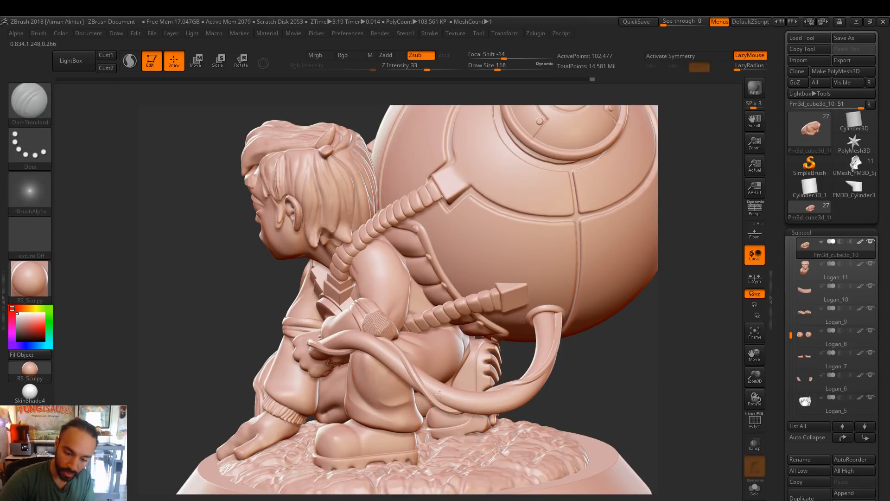
left_click_drag(432, 429, 378, 405, "shift")
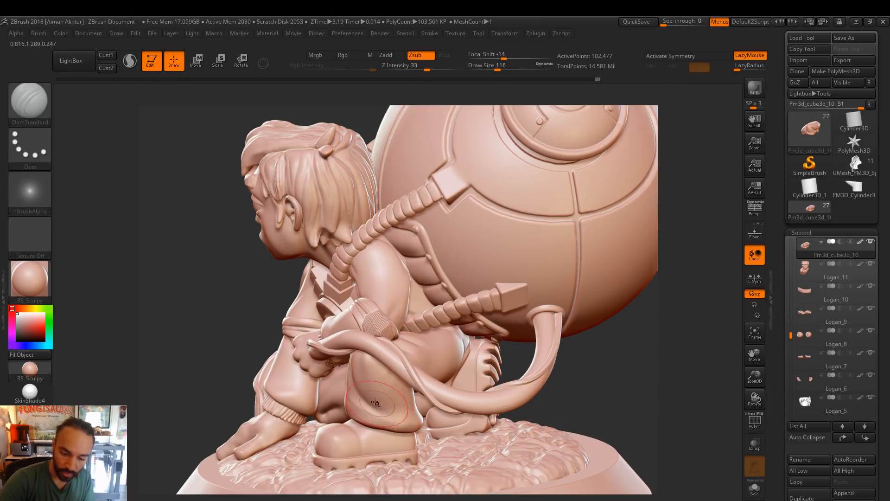
mouse_move(442, 402)
left_mouse_down("shift")
mouse_move(378, 413)
mouse_move(385, 415)
left_mouse_up("shift")
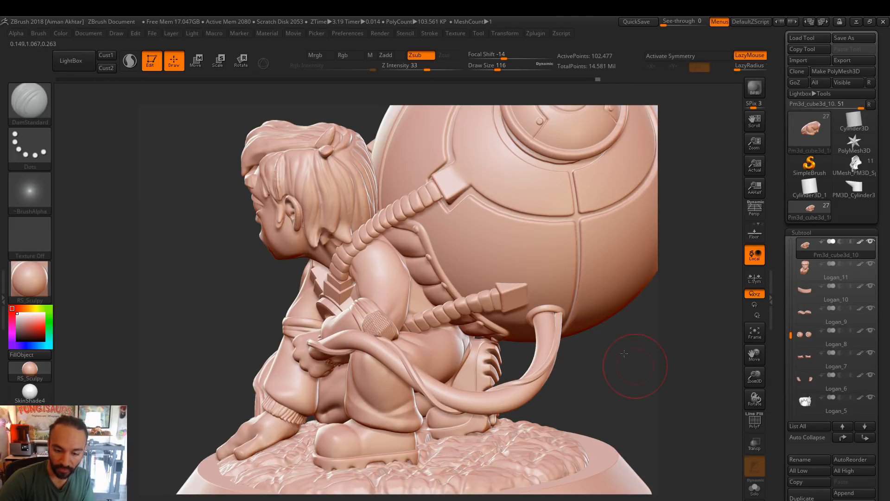
Smooth further patches of the pant leg with a slightly smaller brush, then isolate the sleeve piece
right_click_drag(458, 368, 390, 367)
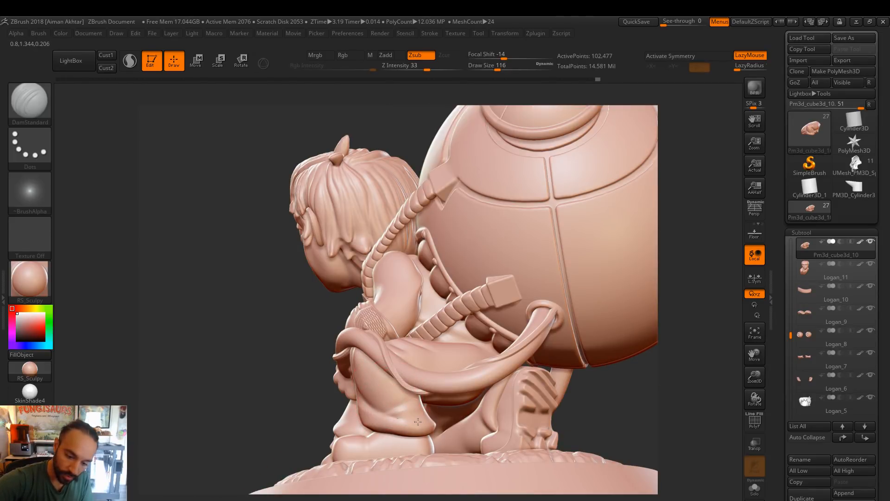
left_click_drag(412, 415, 382, 412, "shift")
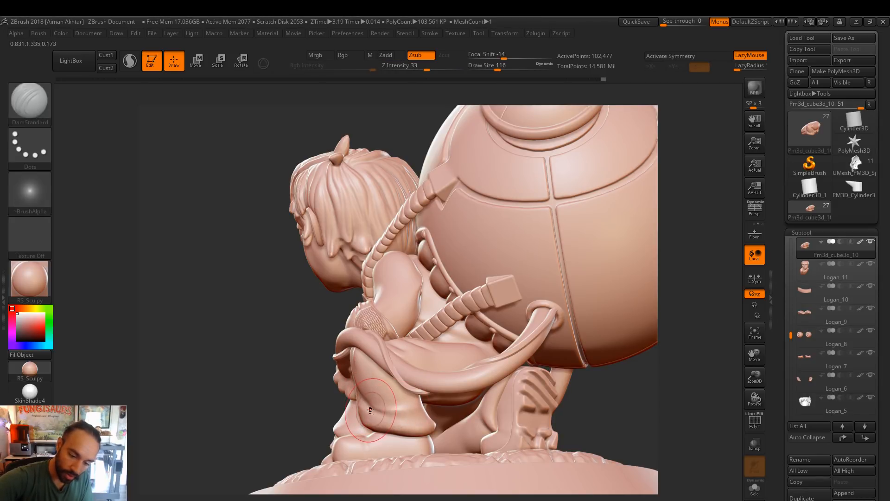
left_click_drag(418, 402, 387, 405, "shift")
key("bracketleft")
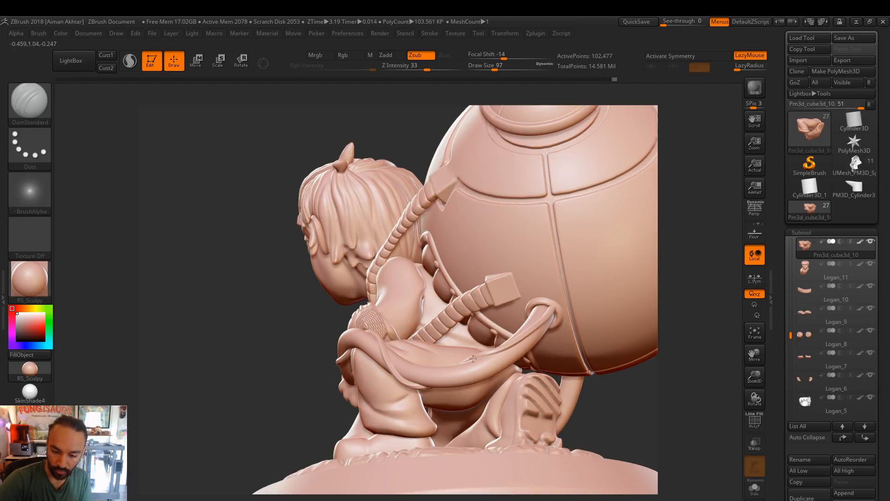
right_click_drag(627, 326, 411, 404)
left_click_drag(695, 417, 706, 418)
left_click(750, 488)
Shrink the brush to 77 and carve a short crease and a diagonal crease at the sleeve end
left_click_drag(580, 323, 574, 331)
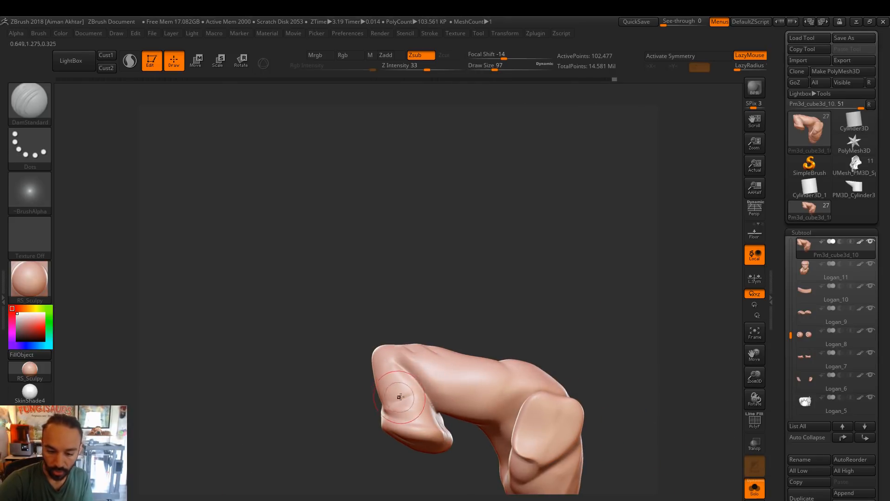
key("bracketleft")
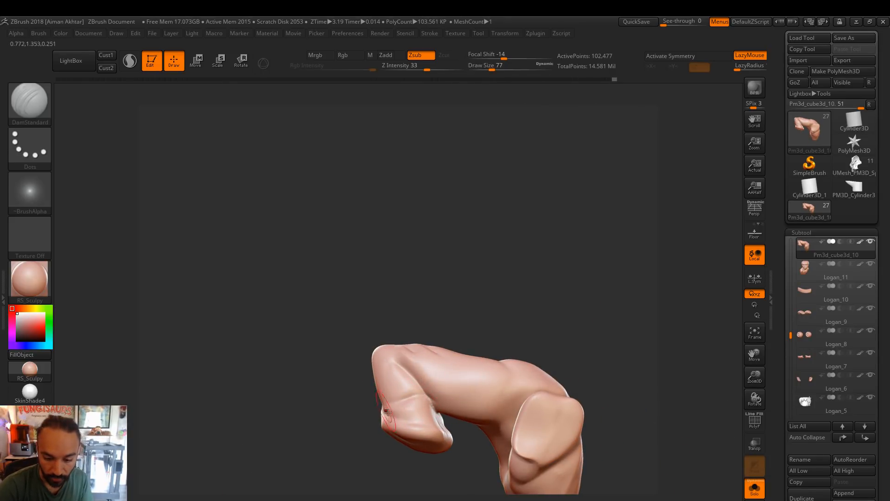
left_click_drag(536, 318, 435, 401)
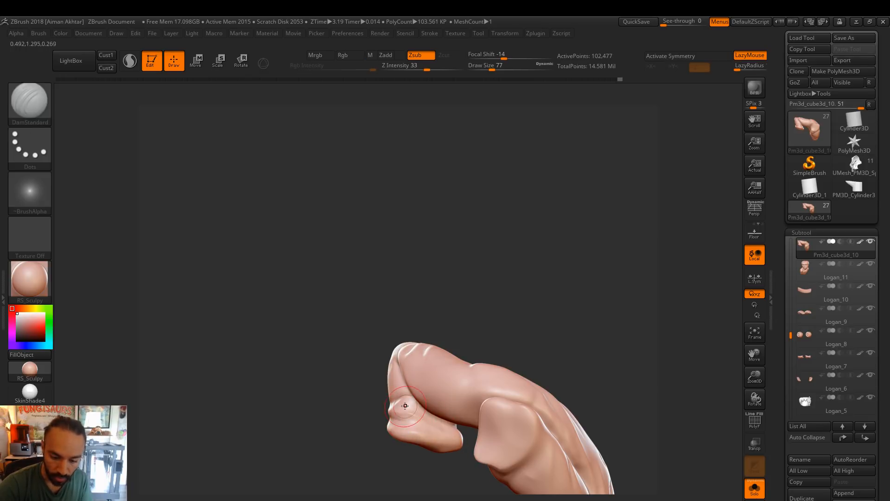
mouse_move(497, 341)
left_mouse_down()
mouse_move(544, 312)
mouse_move(517, 322)
left_mouse_up()
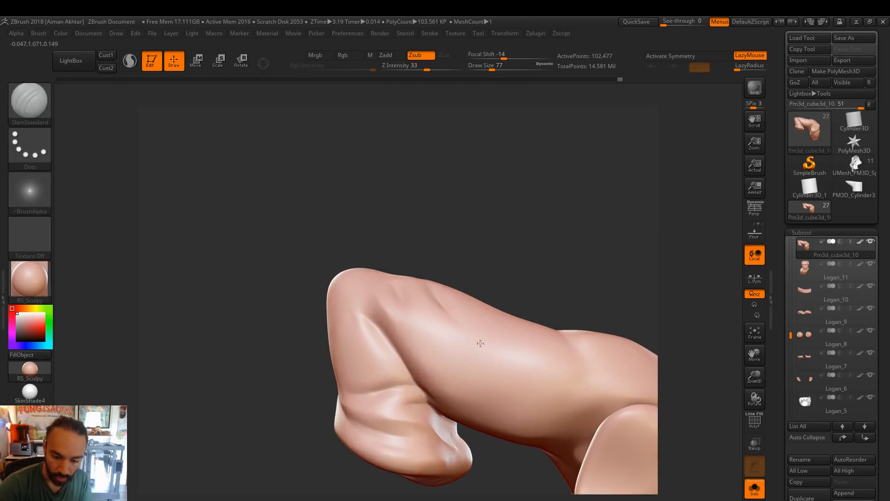
mouse_move(429, 400)
left_mouse_down()
mouse_move(404, 407)
mouse_move(422, 433)
left_mouse_up()
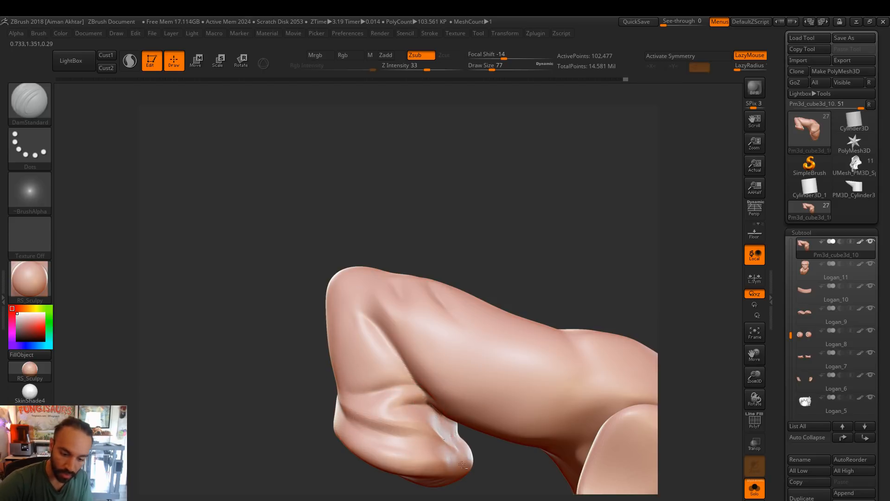
left_click_drag(399, 372, 364, 317)
right_click_drag(344, 314, 369, 316)
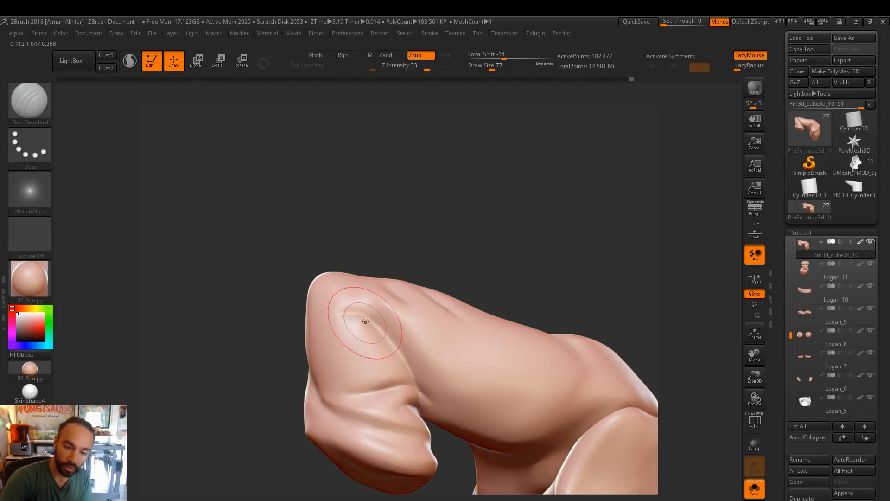
Carve a sharper crease across the elbow underside, then undo the last crease stroke
key("ctrl+shift")
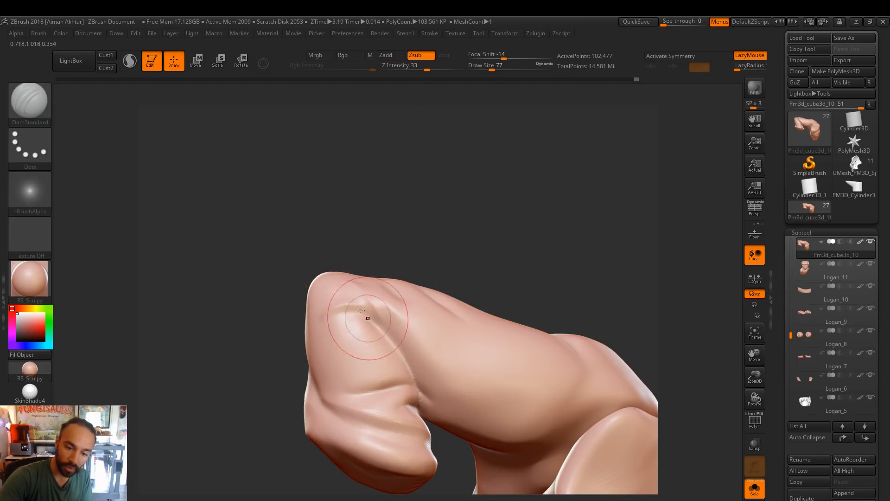
key("ctrl+shift")
mouse_move(298, 348)
left_mouse_down()
mouse_move(441, 224)
mouse_move(346, 295)
mouse_move(311, 343)
mouse_move(486, 232)
mouse_move(500, 260)
mouse_move(571, 278)
mouse_move(453, 357)
left_mouse_up()
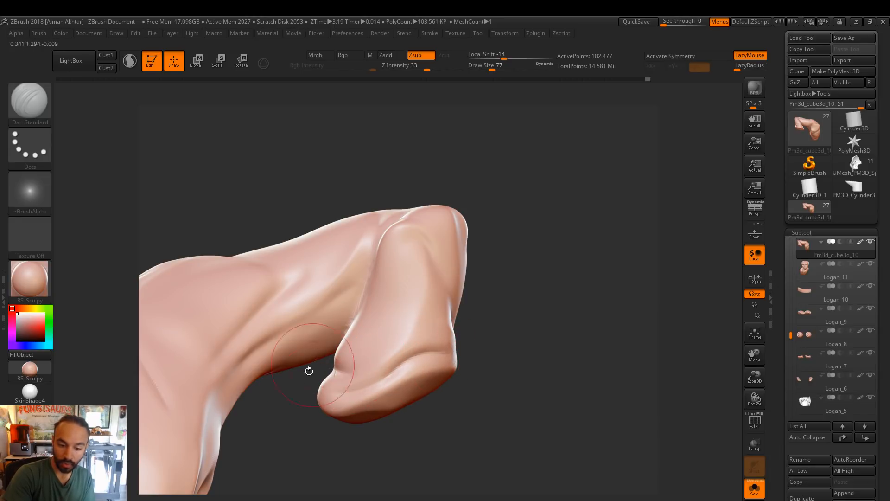
left_click_drag(316, 360, 366, 367)
mouse_move(468, 348)
left_mouse_down()
mouse_move(399, 344)
mouse_move(302, 372)
left_mouse_up()
mouse_move(376, 350)
left_mouse_down()
mouse_move(301, 361)
mouse_move(328, 389)
left_mouse_up()
left_click_drag(446, 327, 479, 352)
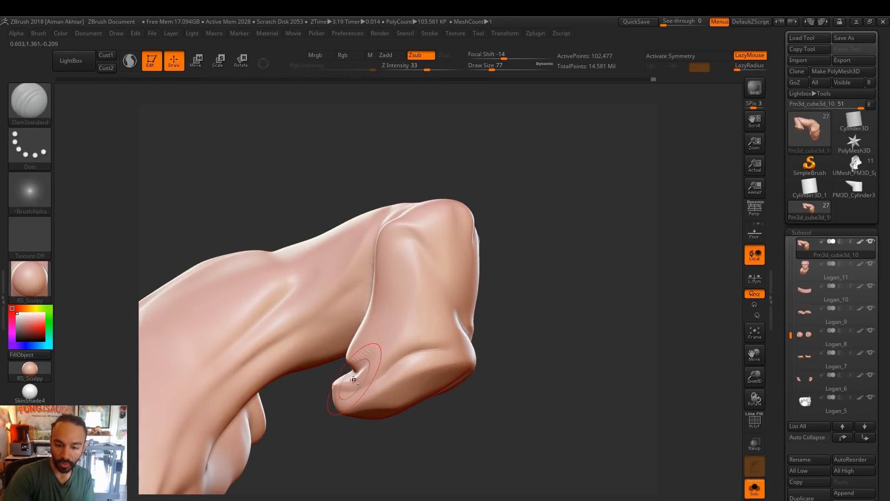
left_click_drag(533, 332, 394, 352)
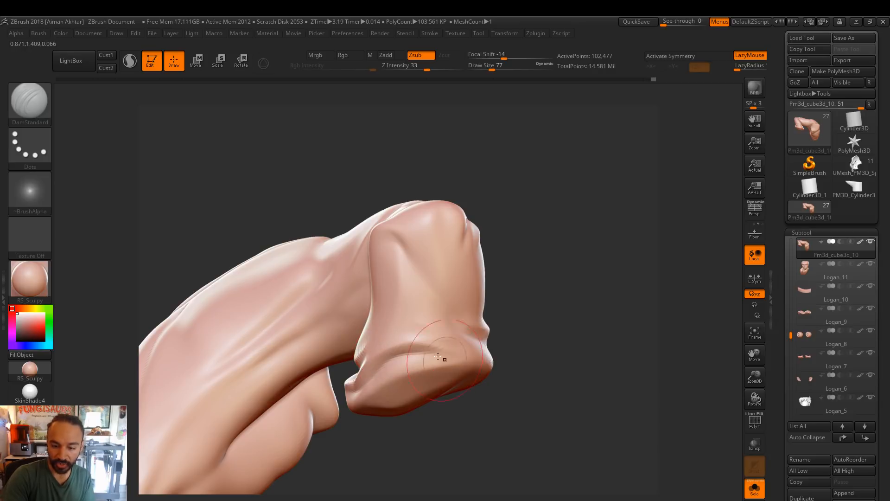
left_click_drag(557, 368, 457, 328)
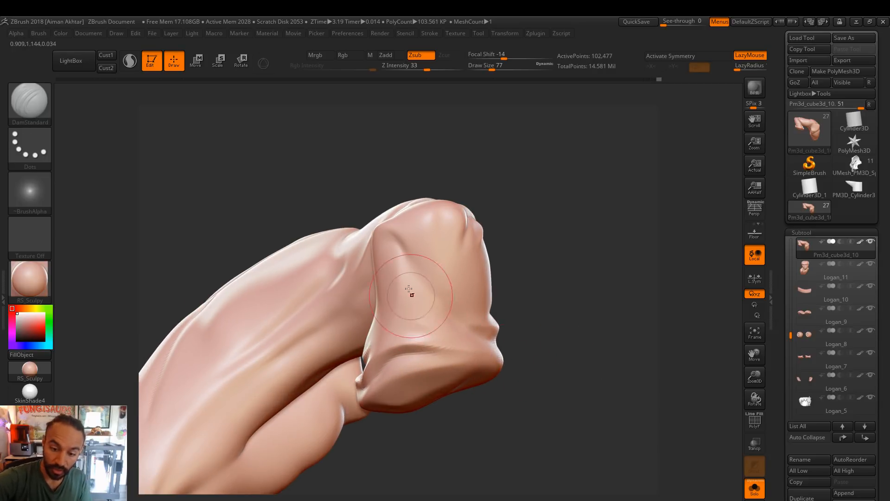
mouse_move(543, 311)
left_mouse_down()
mouse_move(447, 288)
mouse_move(516, 340)
left_mouse_up()
key("ctrl+z")
Soften the jagged ridges along the forearm folds, re-cutting one crease near the fold
mouse_move(410, 281)
left_mouse_down("shift")
mouse_move(491, 343)
mouse_move(489, 359)
left_mouse_up("shift")
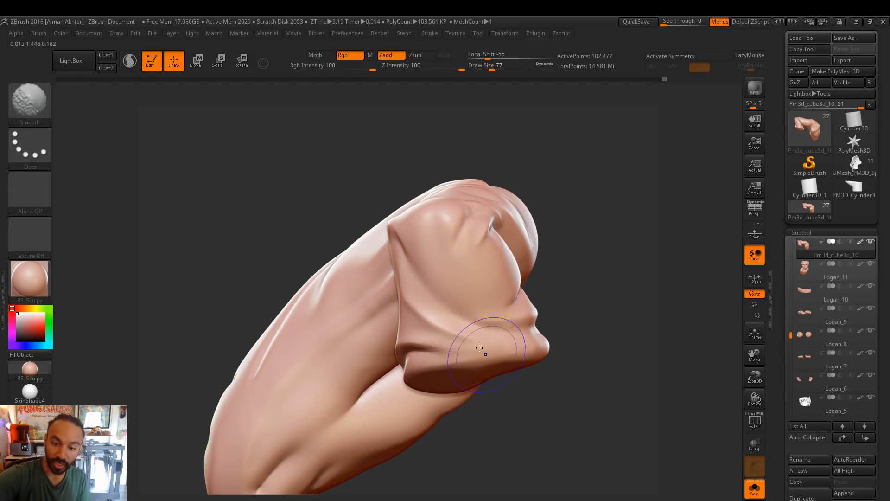
left_click_drag(628, 433, 606, 375)
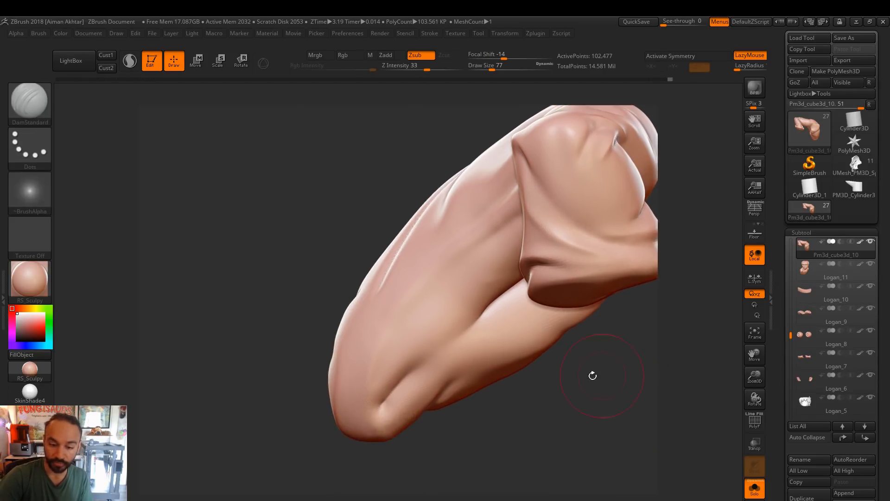
mouse_move(454, 420)
left_mouse_down()
mouse_move(442, 366)
mouse_move(409, 413)
mouse_move(458, 317)
left_mouse_up()
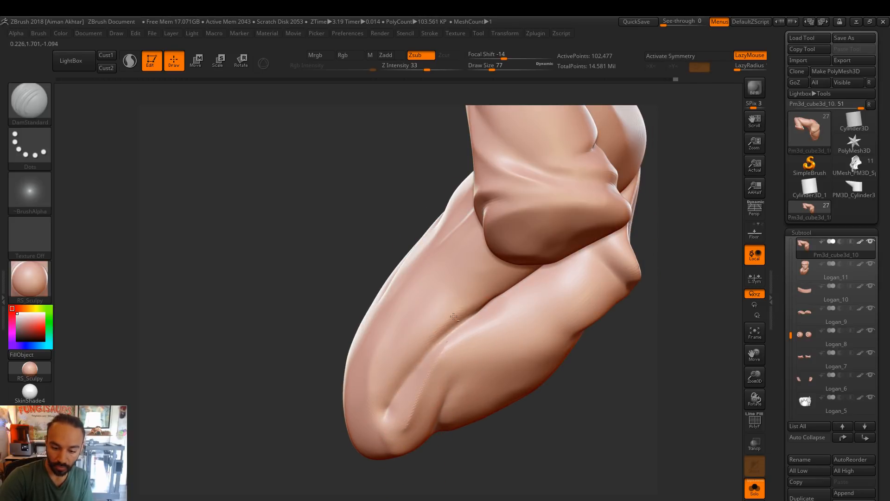
left_click_drag(404, 419, 438, 350, "shift")
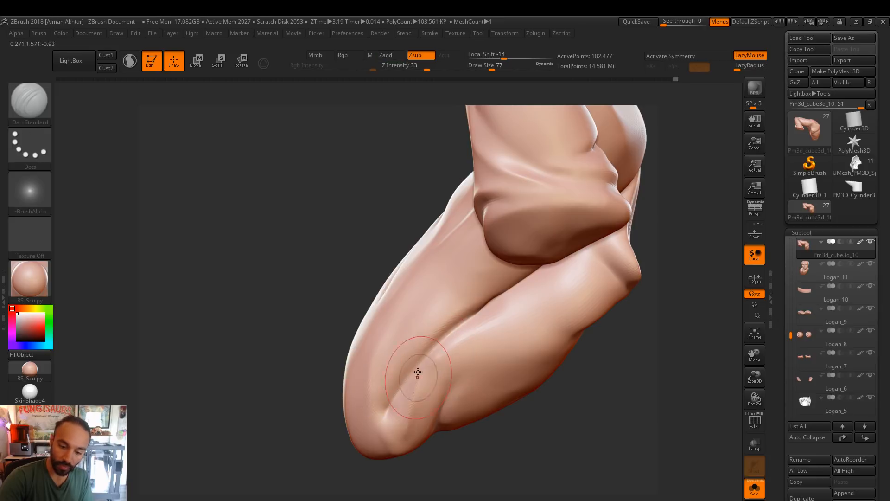
mouse_move(380, 389)
left_mouse_down("shift")
mouse_move(413, 376)
mouse_move(422, 400)
left_mouse_up("shift")
mouse_move(393, 444)
left_mouse_down("shift")
mouse_move(399, 406)
mouse_move(492, 412)
left_mouse_up("shift")
mouse_move(537, 344)
left_mouse_down()
mouse_move(528, 387)
mouse_move(510, 371)
left_mouse_up()
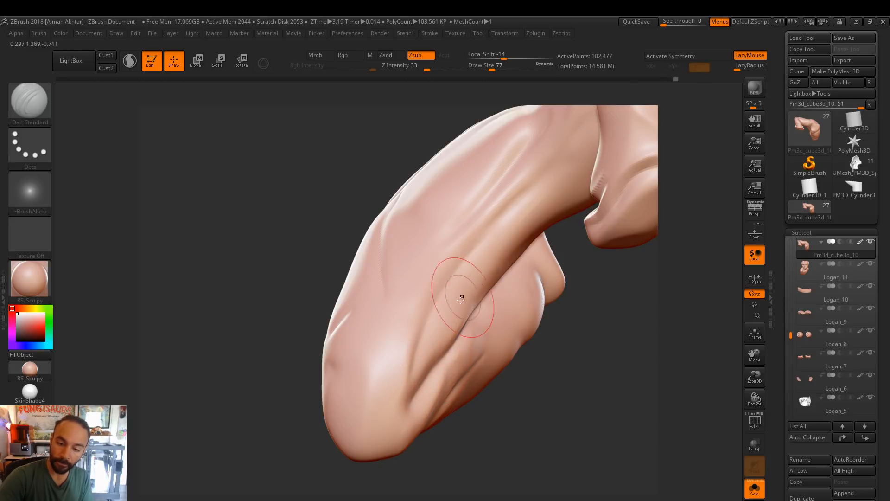
left_click_drag(413, 351, 412, 397, "shift")
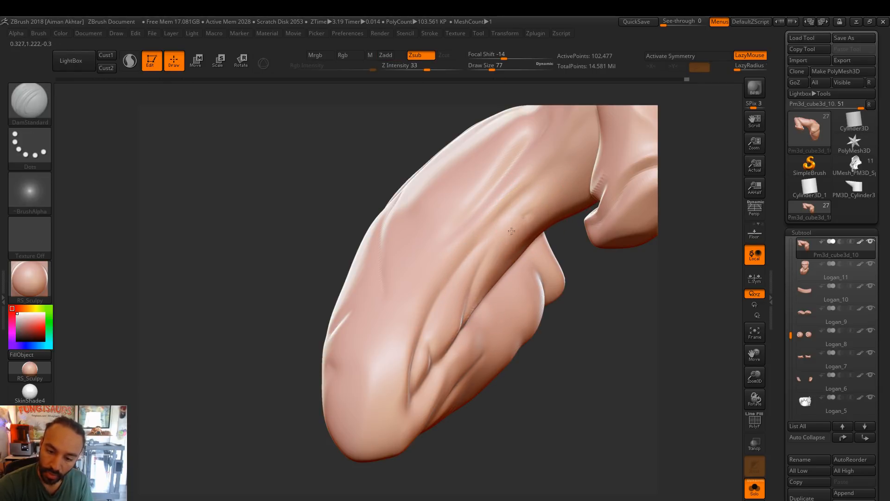
mouse_move(537, 368)
left_mouse_down()
mouse_move(575, 324)
mouse_move(535, 333)
left_mouse_up()
mouse_move(463, 248)
left_mouse_down("shift")
mouse_move(498, 232)
mouse_move(442, 251)
mouse_move(428, 284)
left_mouse_up("shift")
mouse_move(503, 354)
left_mouse_down()
mouse_move(464, 352)
mouse_move(418, 329)
left_mouse_up()
left_click_drag(367, 349, 428, 321)
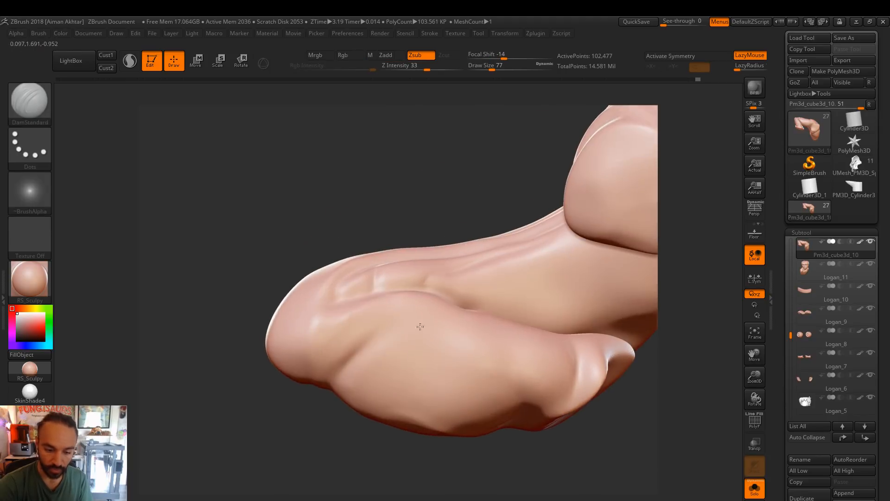
Switch from Inflat to the Move brush and shrink it to 94, then 68, for the lower fold
key("b")
key("i")
key("n")
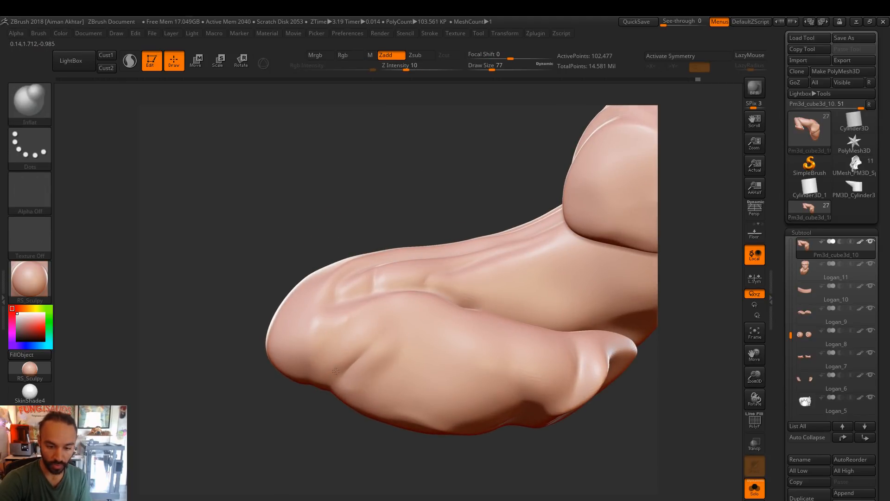
left_click_drag(332, 441, 318, 378)
key("b")
key("m")
key("v")
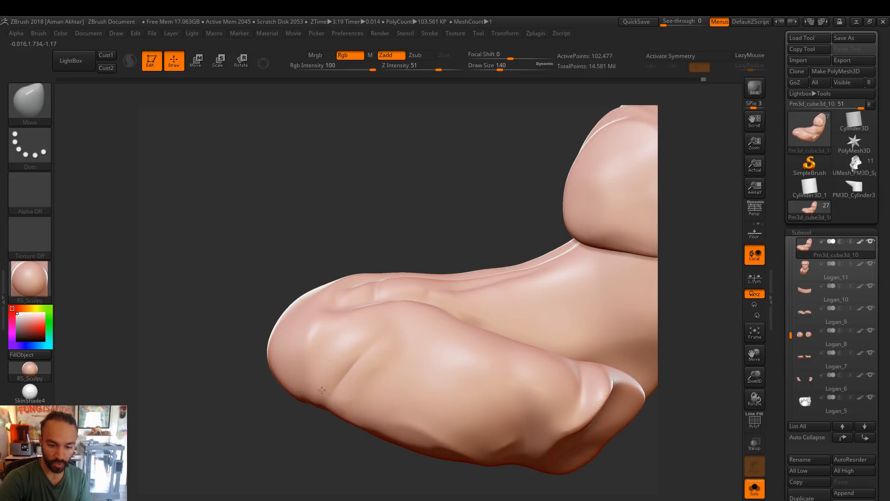
key("s")
left_click_drag(385, 309, 373, 310)
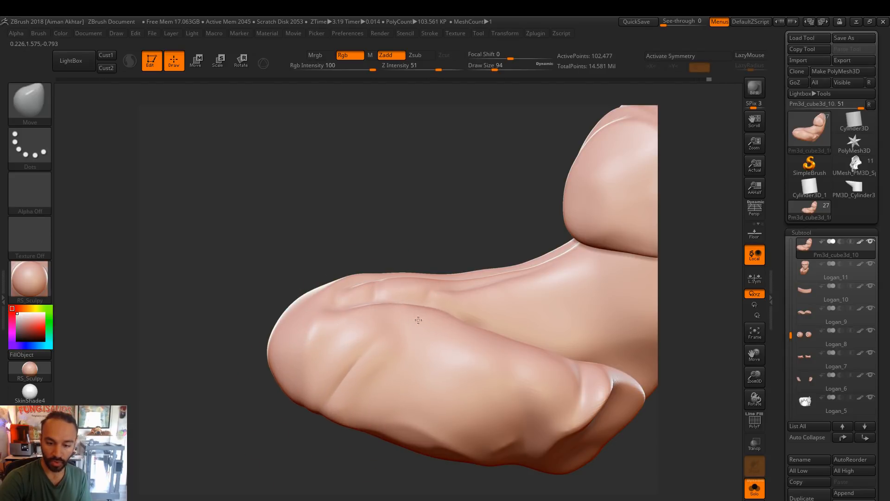
mouse_move(464, 193)
left_mouse_down()
mouse_move(479, 427)
mouse_move(406, 342)
mouse_move(424, 350)
mouse_move(411, 337)
left_mouse_up()
key("s")
key("s")
key("shift")
key("shift")
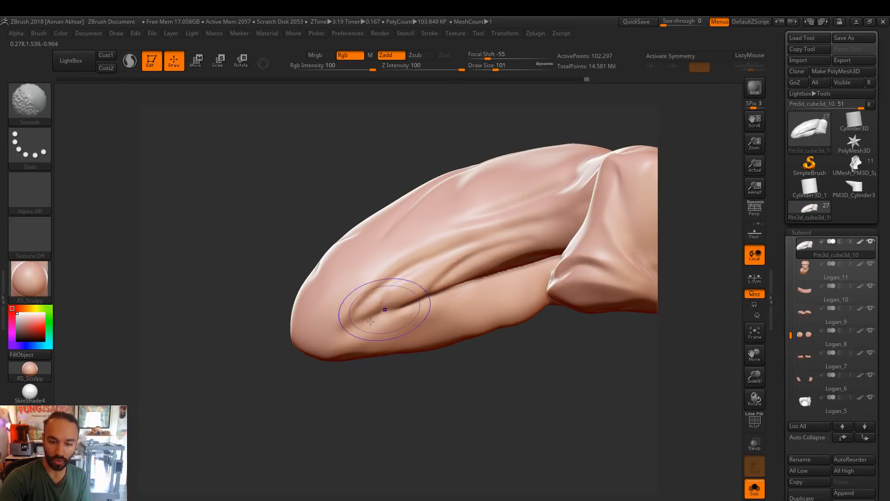
Soften the lower forearm fold at brush size 29, then enlarge the brush to 59
key("ctrl")
key("s")
left_click_drag(380, 309, 373, 315)
mouse_move(377, 312)
left_mouse_down("shift")
mouse_move(395, 296)
mouse_move(343, 343)
mouse_move(349, 325)
mouse_move(354, 338)
mouse_move(383, 337)
left_mouse_up("shift")
key("s")
key("s")
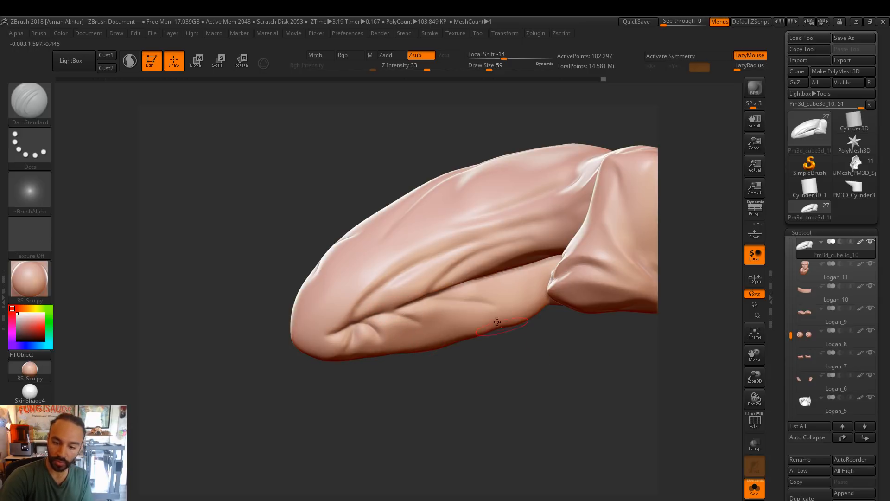
Carve and deepen a long crease and a diagonal crease along the lower form
key("ctrl")
left_click_drag(414, 301, 534, 312)
left_click_drag(441, 299, 533, 314)
left_click_drag(412, 308, 482, 335)
key("ctrl")
left_click_drag(403, 306, 480, 339)
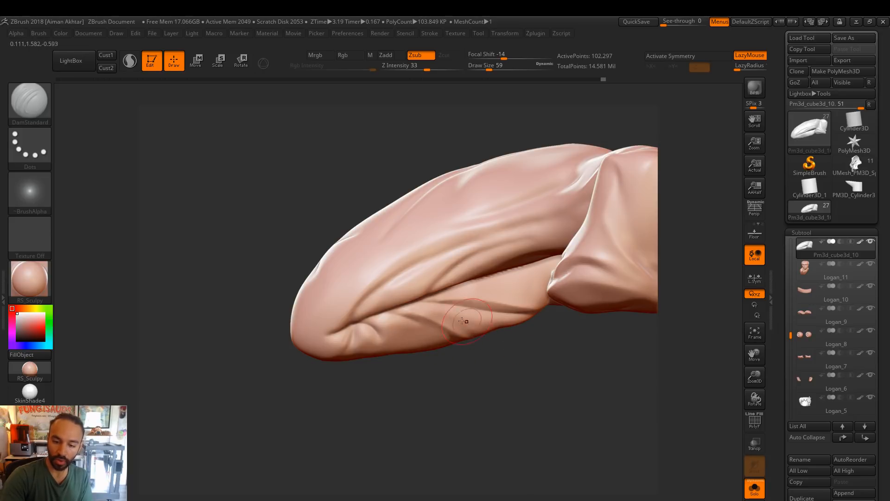
key("shift")
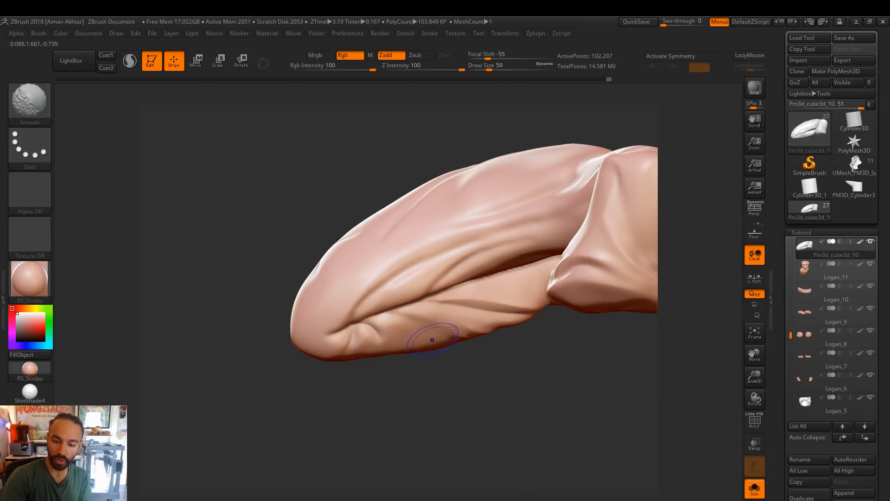
Redraw the short diagonal crease finer at size 41 and smooth the fold's lower edge
left_click_drag(378, 322, 408, 348)
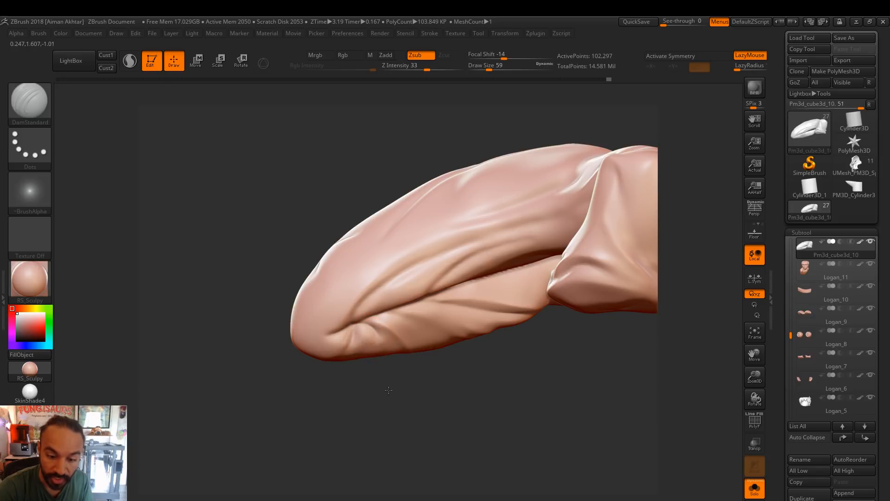
key("ctrl+z")
key("s")
left_click_drag(352, 333, 348, 333)
mouse_move(356, 328)
left_mouse_down()
mouse_move(344, 354)
mouse_move(353, 326)
left_mouse_up()
key("ctrl")
key("ctrl")
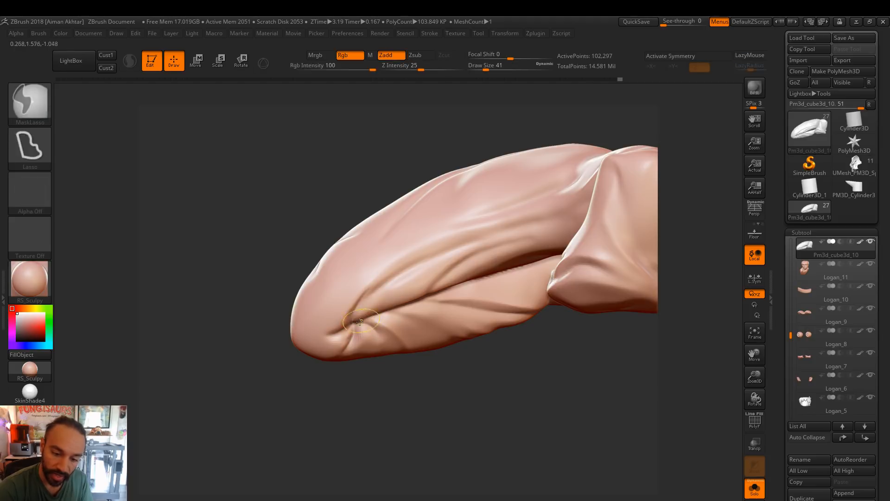
key("shift")
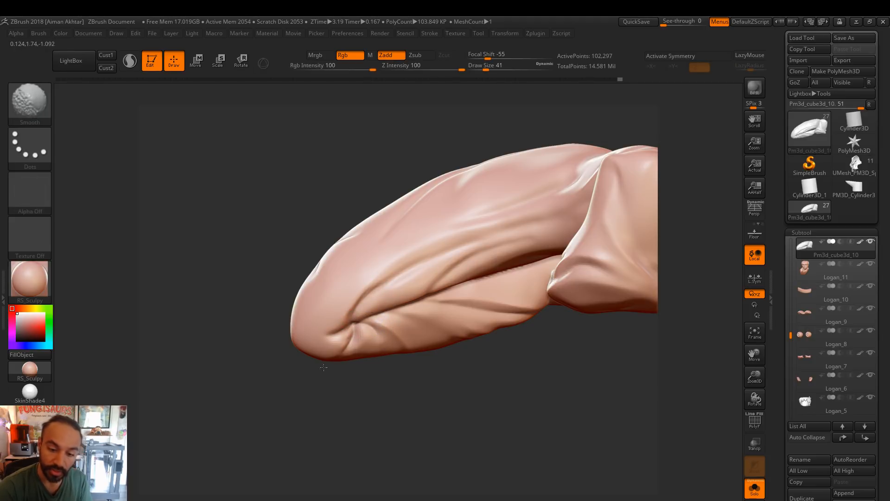
left_click_drag(357, 361, 370, 351, "shift")
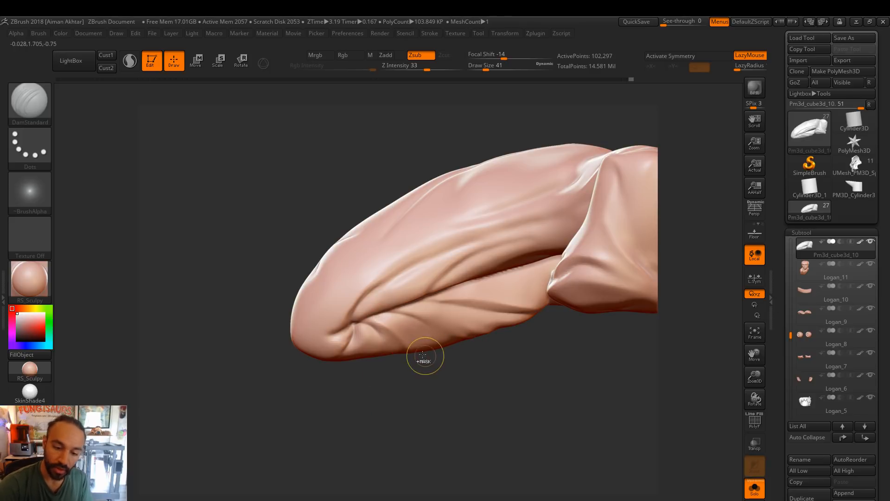
Rotate the piece closer and refine the creases on its lower surface, softening one fold
left_click_drag(352, 193, 390, 315)
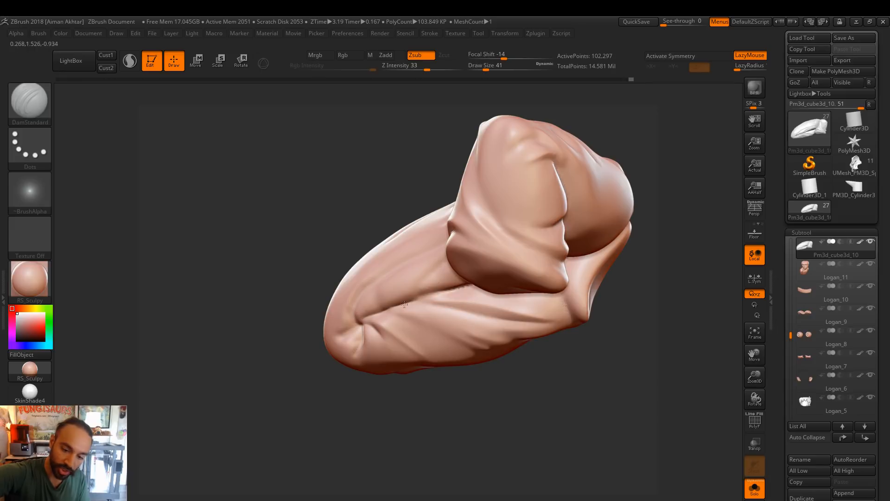
left_click_drag(352, 180, 380, 323)
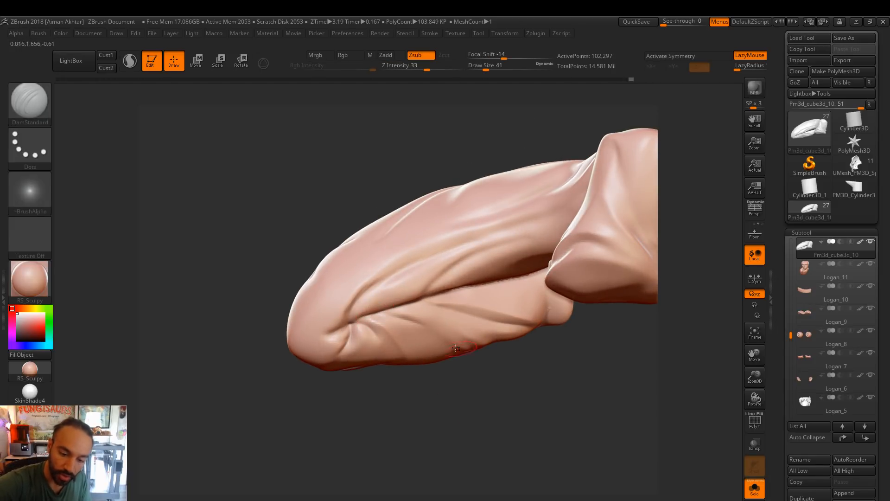
left_click_drag(406, 306, 490, 301)
left_click_drag(382, 322, 431, 321)
left_click_drag(430, 321, 443, 342, "shift")
left_click_drag(388, 312, 401, 320, "shift")
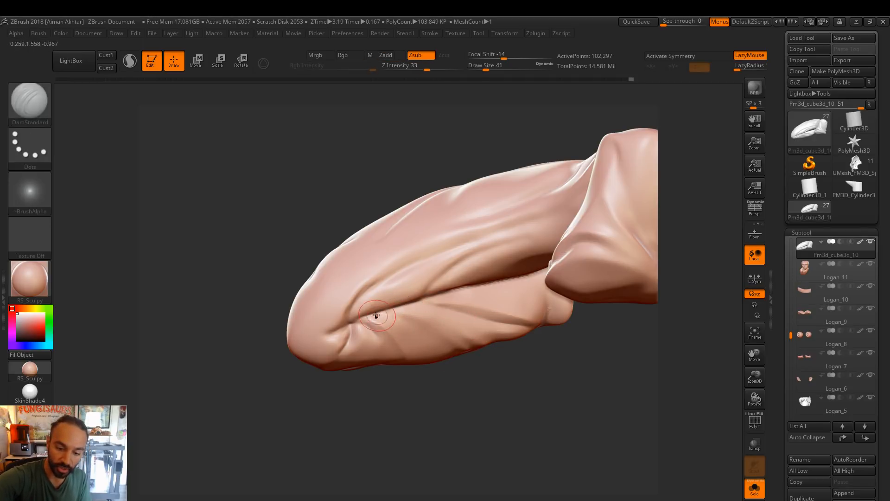
mouse_move(447, 304)
left_mouse_down("shift")
mouse_move(438, 308)
mouse_move(457, 307)
left_mouse_up("shift")
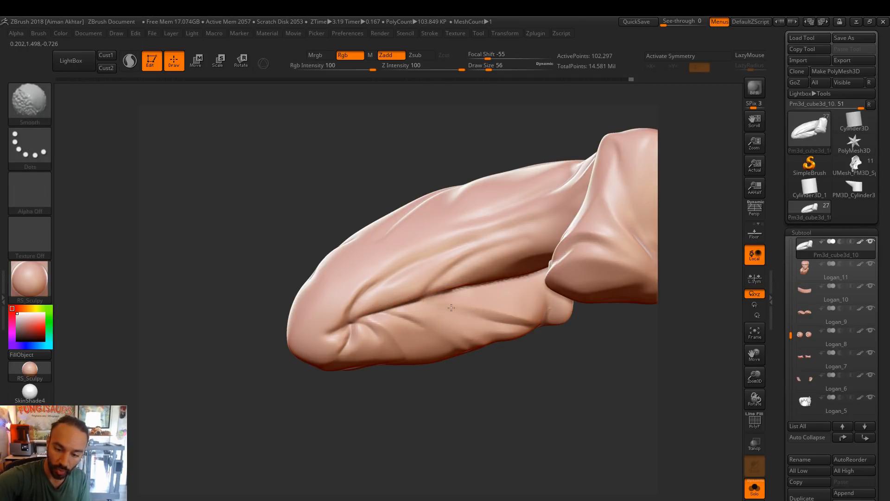
Deepen and add creases across the lower fold, briefly trying Pinch before returning to DamStandard
key("shift")
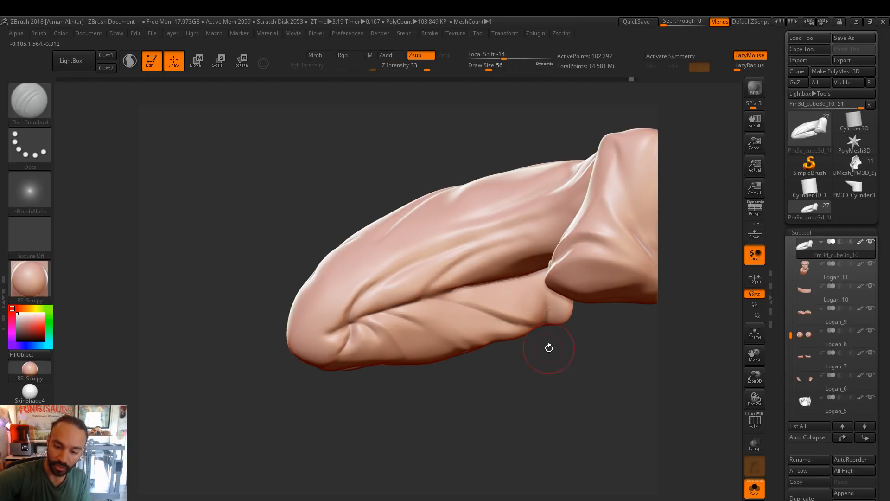
left_click_drag(420, 299, 522, 324)
left_click_drag(378, 313, 466, 351)
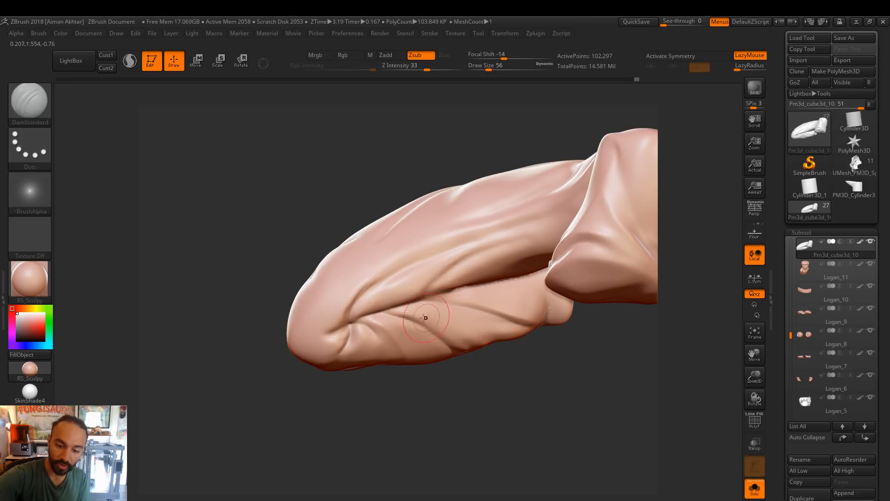
key("b")
key("p")
key("i")
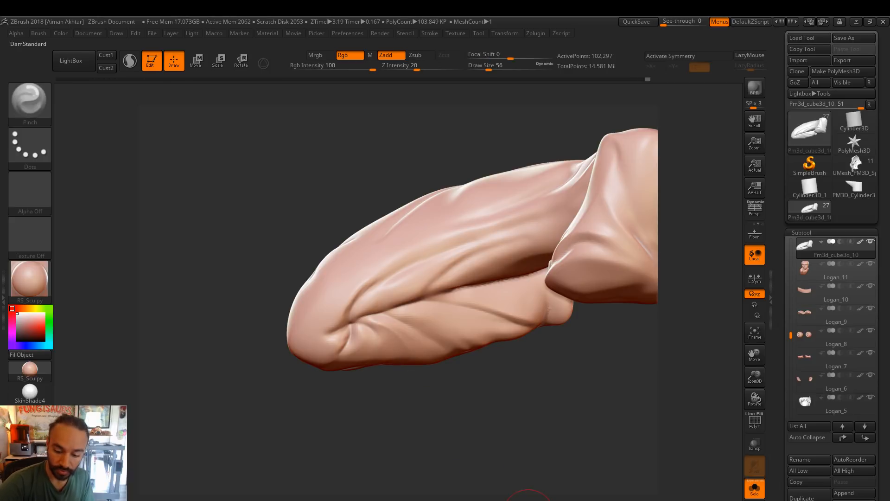
key("b")
key("d")
key("s")
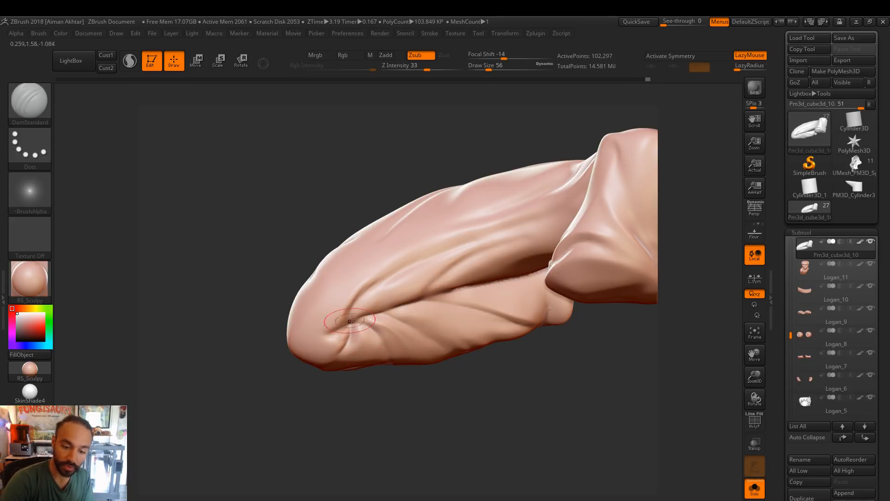
Turn to the rounded end and redraw its crease, extending it down toward the lower edge
left_click_drag(358, 389, 508, 383)
mouse_move(449, 325)
left_mouse_down()
mouse_move(441, 342)
mouse_move(392, 340)
left_mouse_up()
key("ctrl+z")
left_click_drag(441, 393, 457, 358)
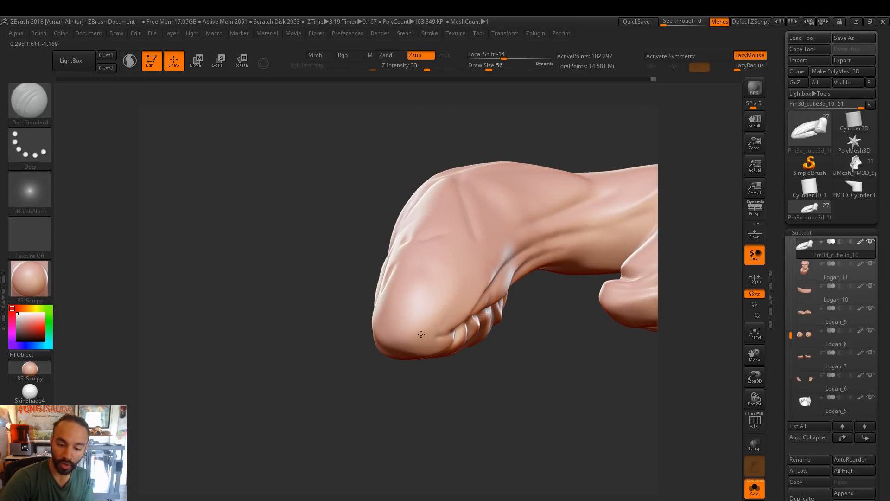
left_click_drag(432, 404, 440, 337)
left_click_drag(406, 399, 381, 394)
left_click_drag(449, 348, 470, 337)
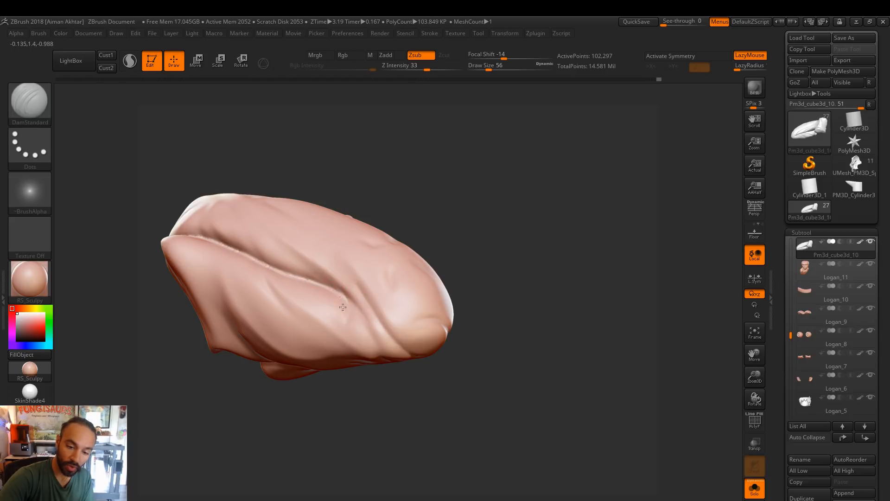
left_click_drag(346, 321, 357, 351)
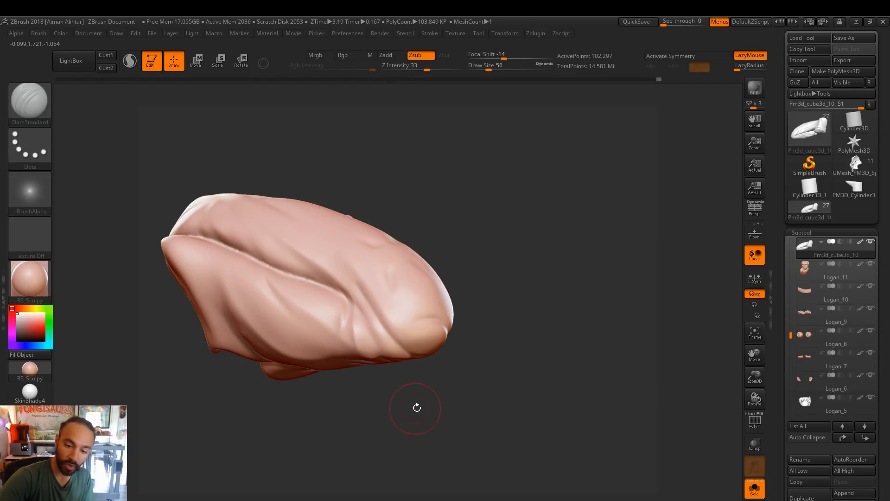
Carve, smooth and re-carve short creases running down the piece and on the lower leg
left_click_drag(415, 408, 357, 318, "alt")
key("shift")
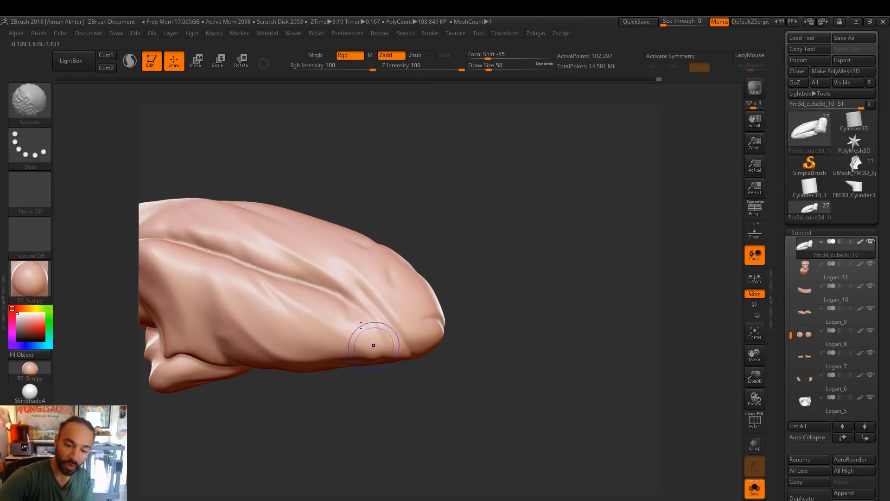
left_click_drag(427, 386, 390, 332, "shift")
left_click_drag(421, 397, 327, 295)
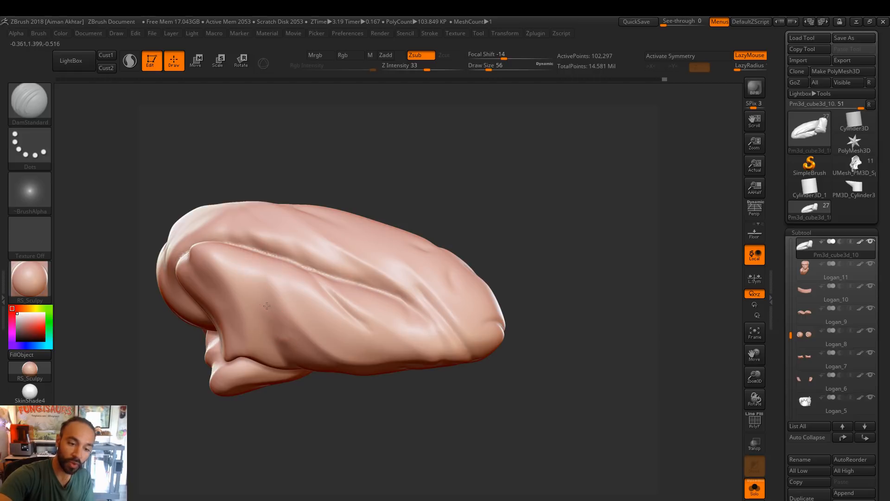
left_click_drag(250, 258, 288, 346)
mouse_move(283, 332)
left_mouse_down("shift")
mouse_move(255, 268)
mouse_move(284, 342)
left_mouse_up("shift")
left_click_drag(254, 273, 301, 359)
left_click_drag(477, 383, 674, 366)
left_click_drag(500, 419, 494, 432)
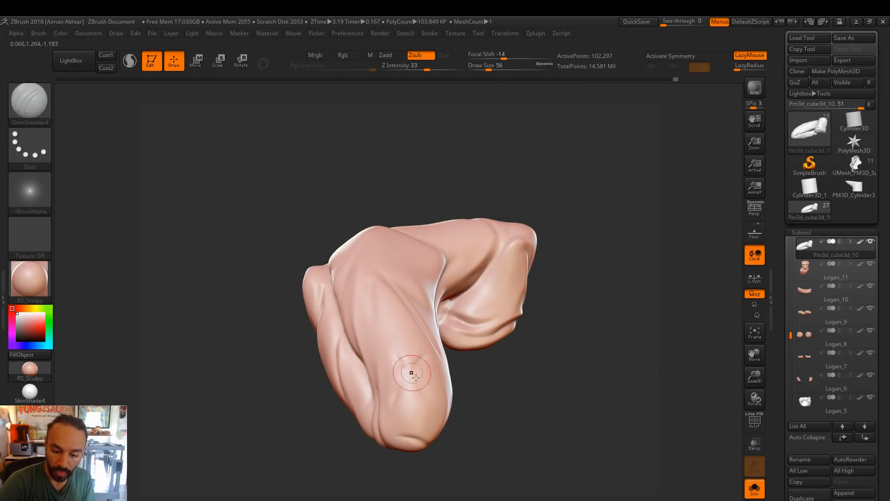
mouse_move(397, 361)
left_mouse_down()
mouse_move(416, 385)
mouse_move(403, 397)
left_mouse_up()
Turn Solo off to show the whole figure, soften the leg crease, and frame the figure
left_click(748, 482)
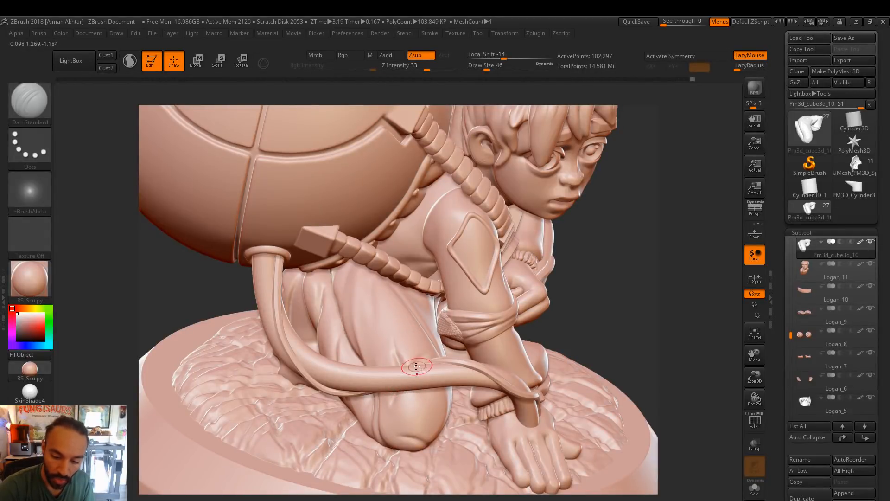
left_click_drag(414, 362, 405, 354, "shift")
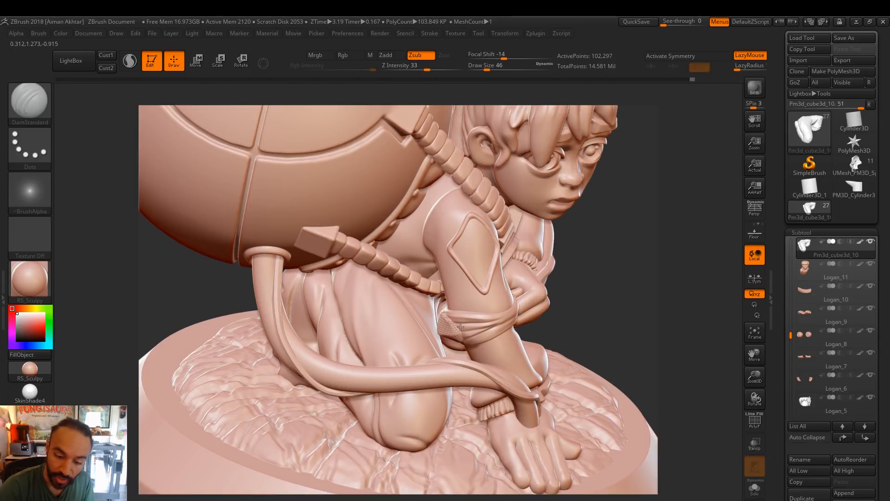
right_click_drag(542, 303, 527, 340, "ctrl")
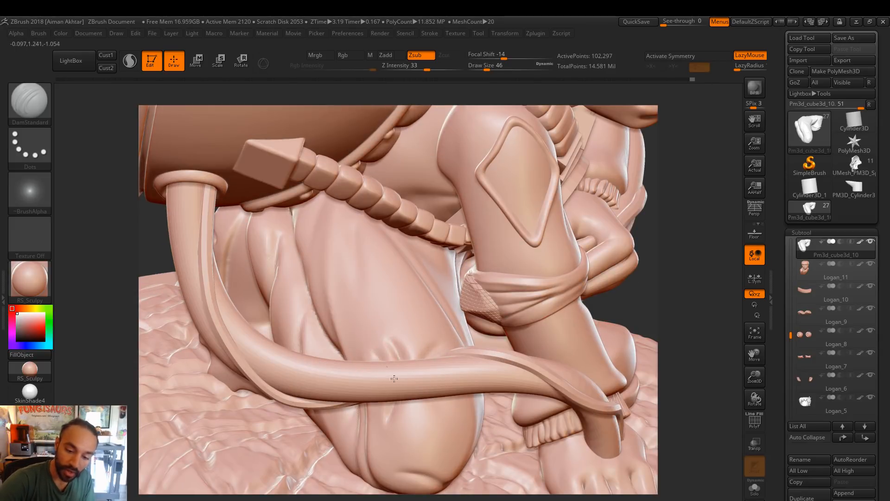
left_click_drag(649, 247, 654, 172)
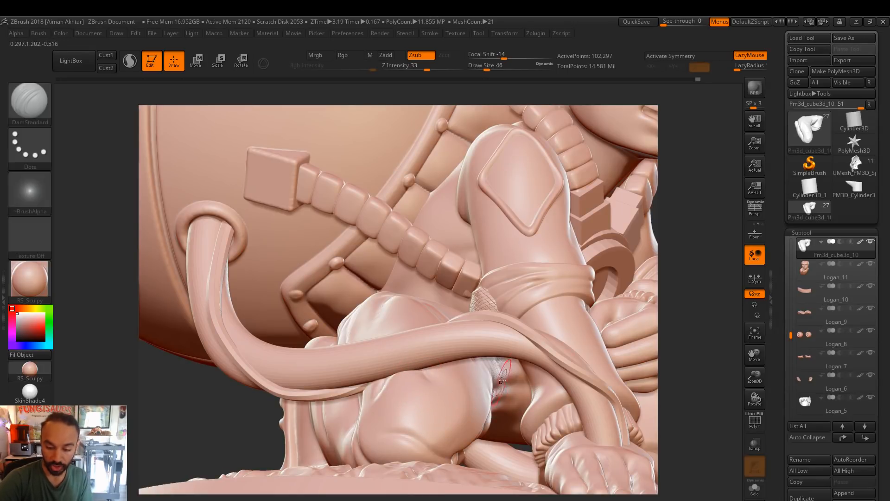
key("f")
mouse_move(639, 285)
left_mouse_down()
mouse_move(628, 340)
mouse_move(583, 373)
mouse_move(533, 375)
mouse_move(442, 407)
mouse_move(425, 402)
left_mouse_up()
Reshape and smooth the knee with the Move brush at sizes 94 to 128
key("b")
key("m")
key("v")
key("s")
key("s")
left_click_drag(425, 402, 415, 399, "shift")
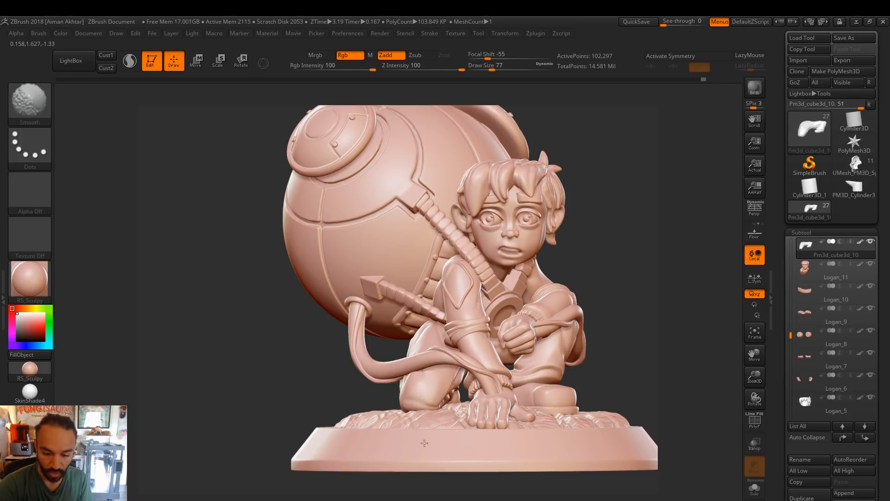
key("shift")
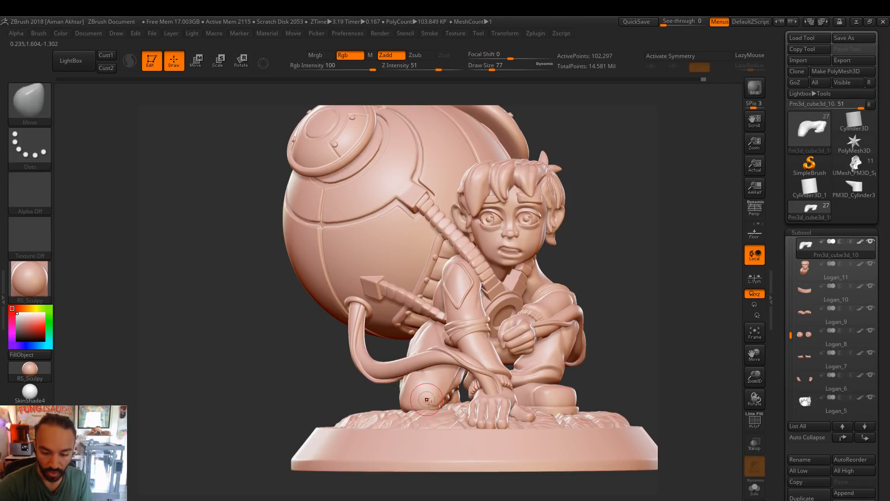
key("s")
left_click_drag(416, 410, 414, 412)
key("shift")
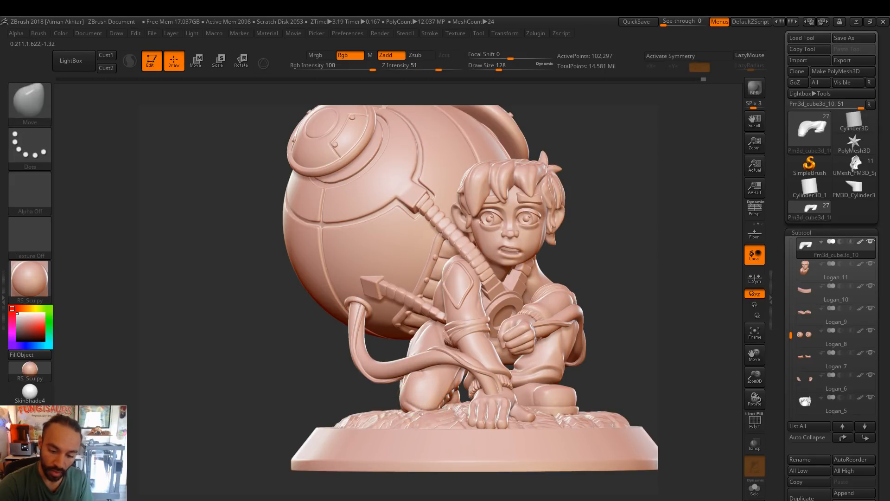
key("shift")
left_click_drag(435, 403, 413, 413)
key("s")
Orbit the figure into profile and return to DamStandard at draw size 80
mouse_move(416, 402)
right_mouse_down()
mouse_move(440, 417)
mouse_move(386, 403)
right_mouse_up()
key("s")
left_click_drag(414, 405, 412, 405)
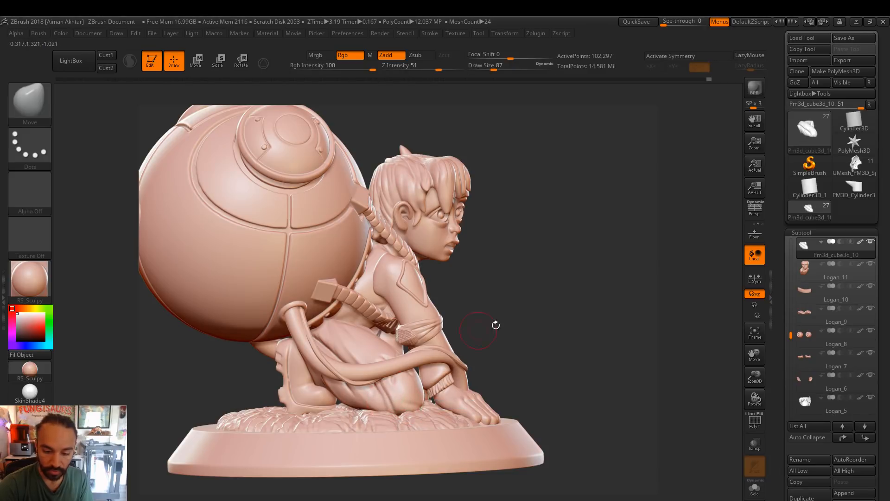
right_click_drag(390, 406, 509, 322)
key("s")
left_click_drag(385, 410, 374, 412)
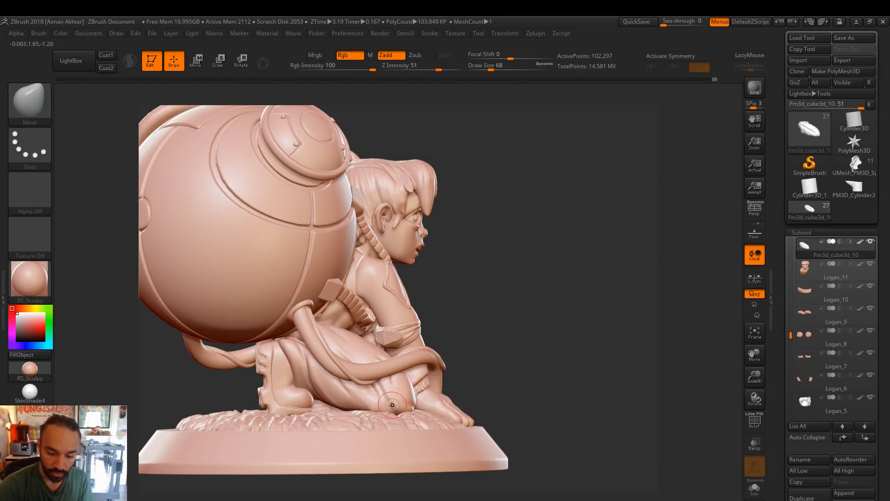
key("shift")
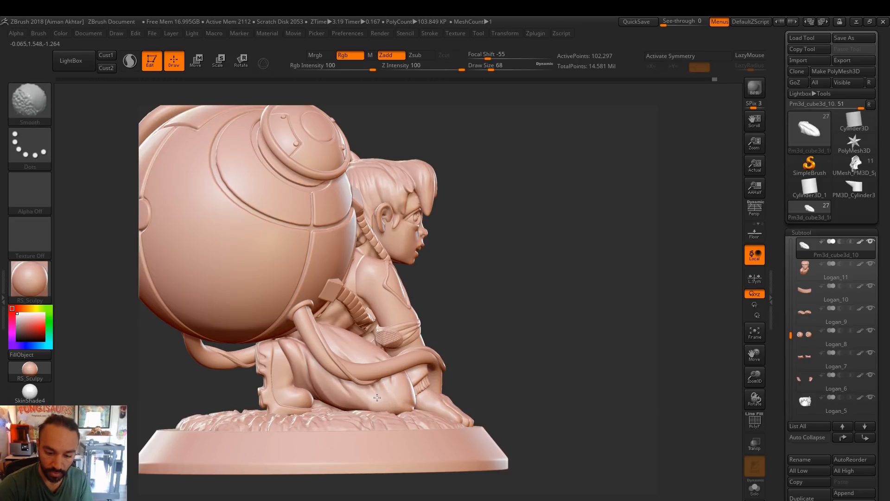
key("b")
key("d")
key("s")
key("bracketright")
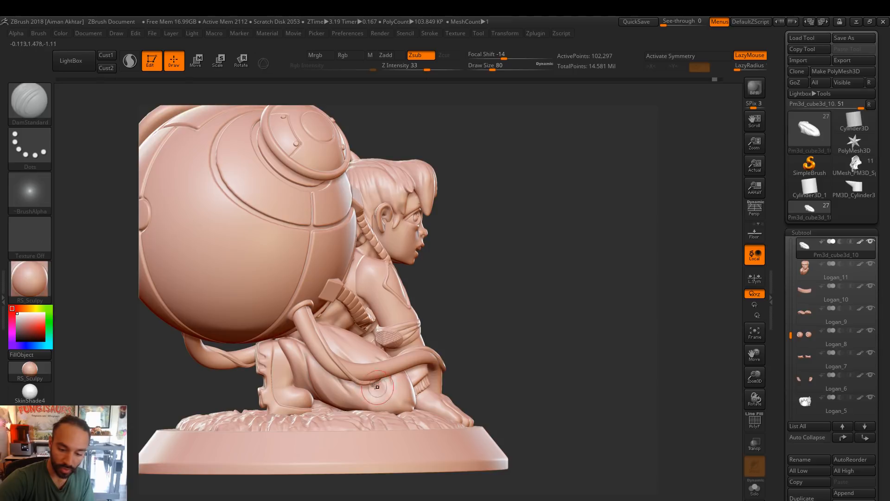
key("ctrl+shift+z")
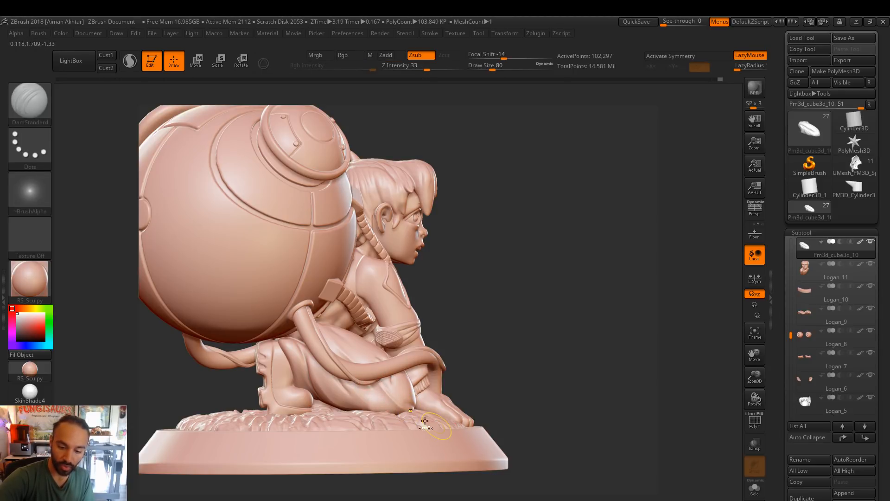
Solo the cloth piece and smooth its creases with a size 39 brush
left_click(755, 487)
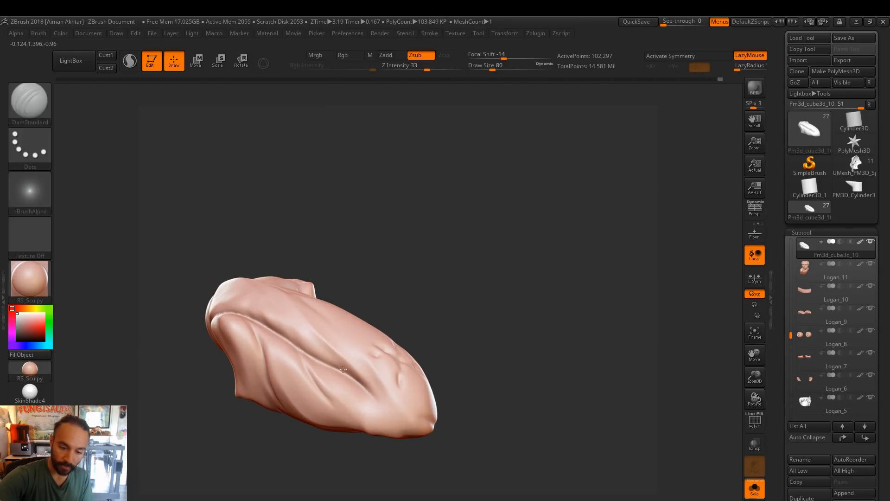
mouse_move(391, 400)
left_mouse_down()
mouse_move(377, 345)
mouse_move(406, 368)
mouse_move(378, 374)
left_mouse_up()
key("ctrl+z")
key("s")
left_click(375, 381)
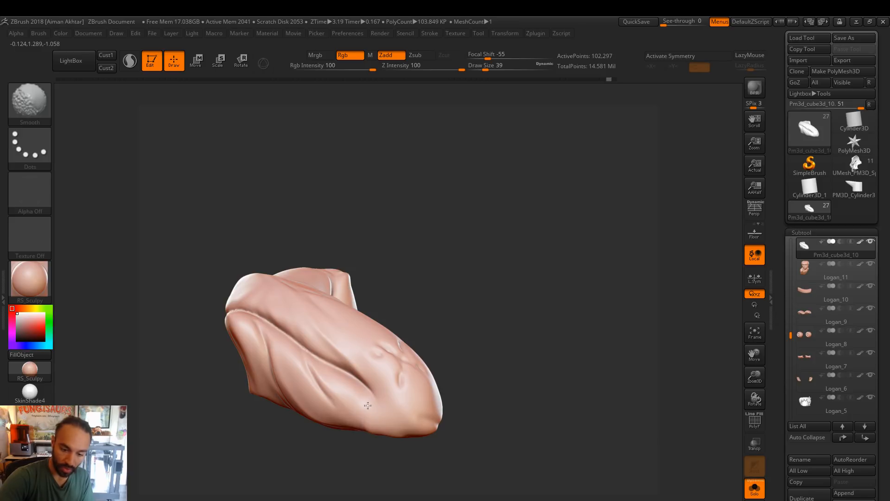
left_click_drag(371, 422, 372, 418, "shift")
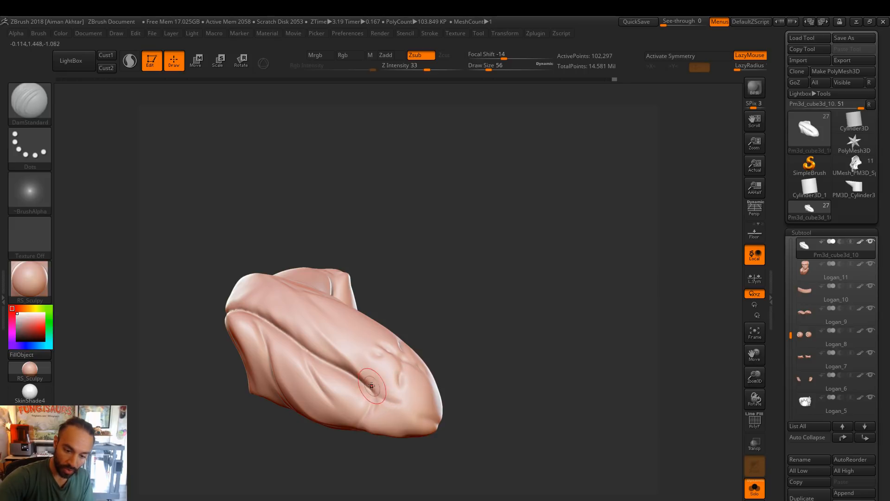
Enlarge the brush to 77, smooth the bottom edge, and undo unwanted dents
key("s")
left_click_drag(391, 410, 427, 461)
key("ctrl+z")
key("ctrl+z")
left_click_drag(401, 436, 373, 432, "shift")
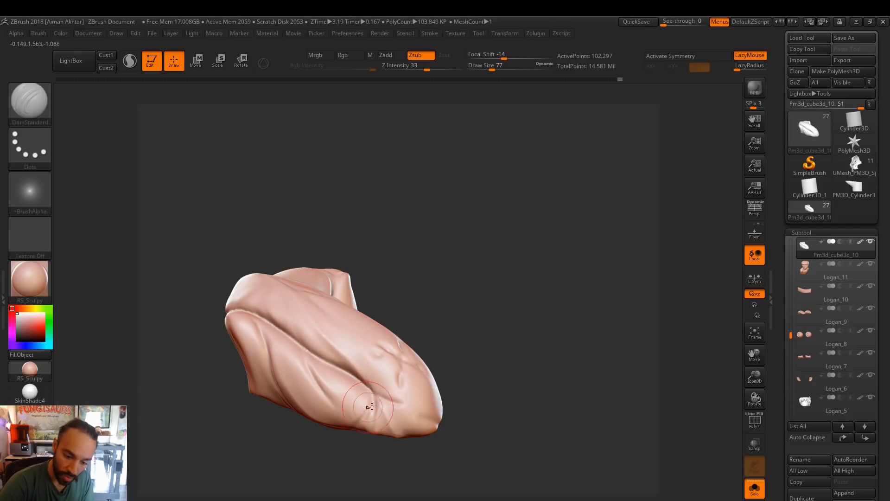
key("ctrl")
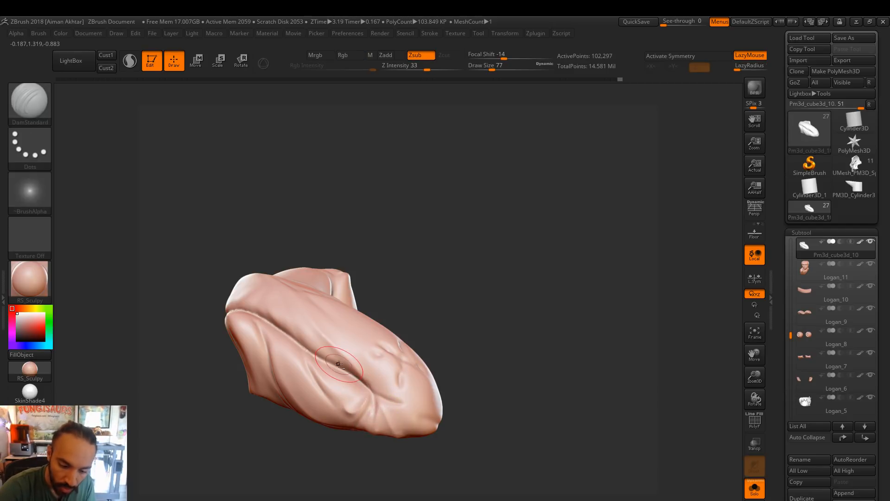
key("ctrl")
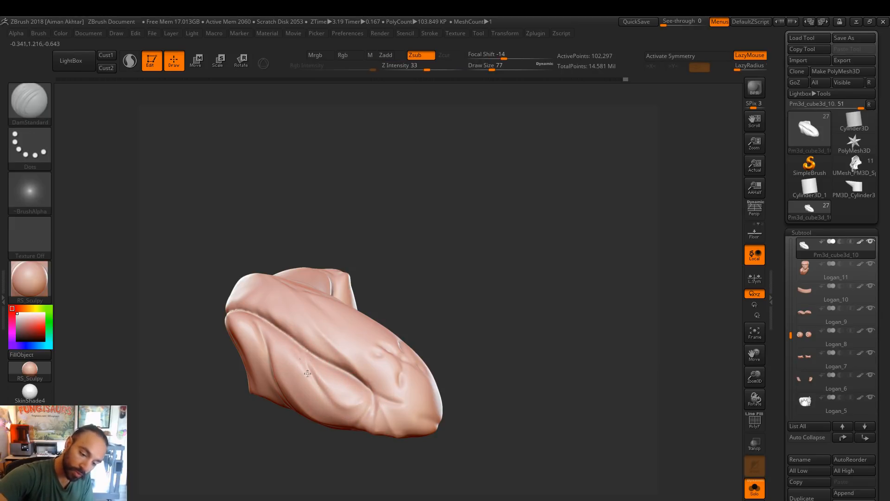
key("ctrl+z")
key("ctrl+z")
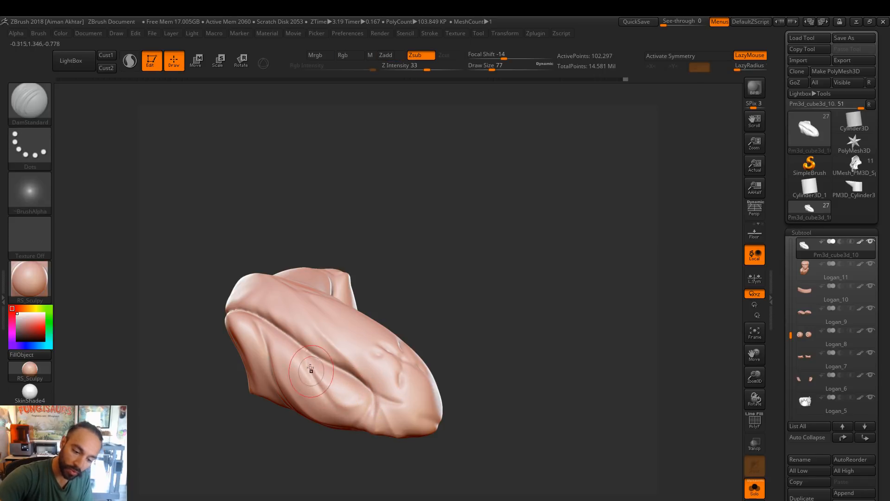
key("ctrl+z")
key("ctrl+z")
Carve a deeper crease across the piece, smooth below it, and rotate to check the folds
left_click_drag(327, 381, 374, 400)
key("shift")
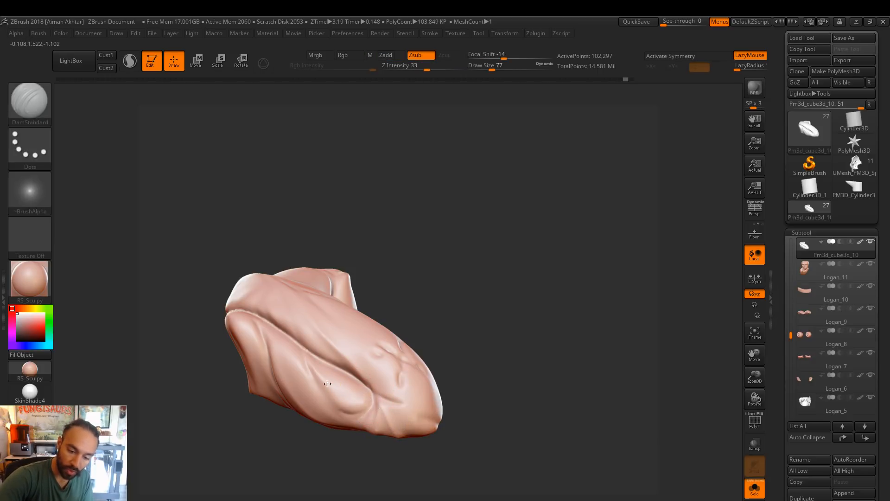
key("ctrl+z")
left_click_drag(367, 378, 405, 401)
key("ctrl+z")
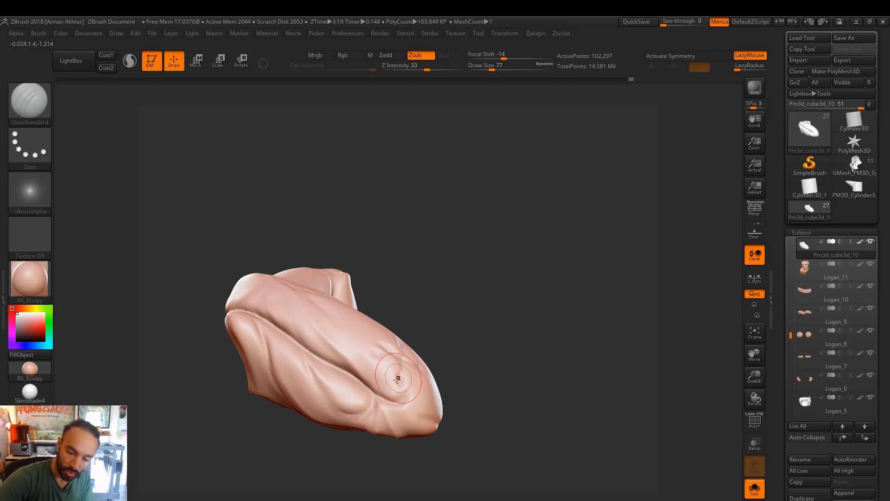
key("shift")
left_click_drag(382, 402, 391, 412)
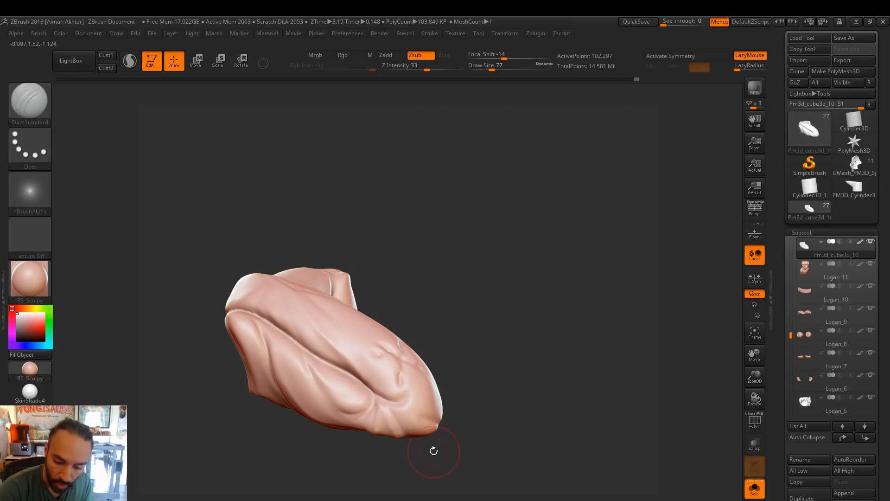
left_click_drag(474, 401, 610, 419)
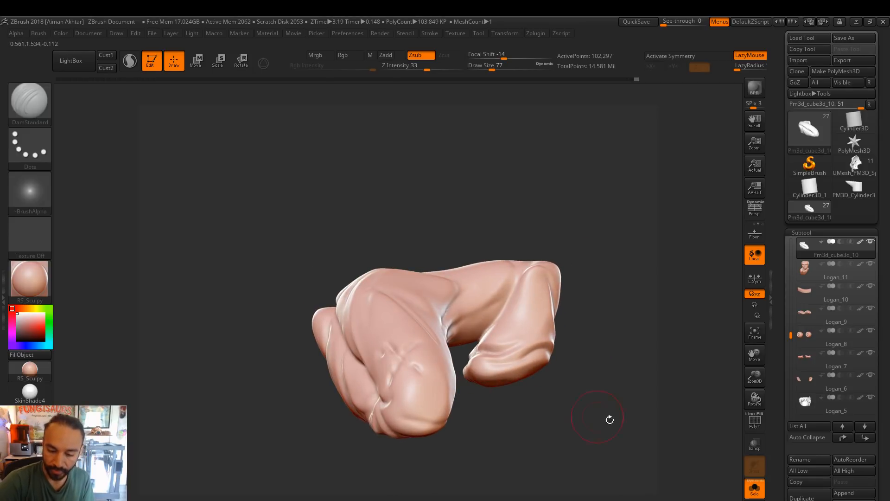
Turn Solo off, select the Pm3d_cube3d_14 arm guard and carve a crease down the upper arm
left_click(755, 487)
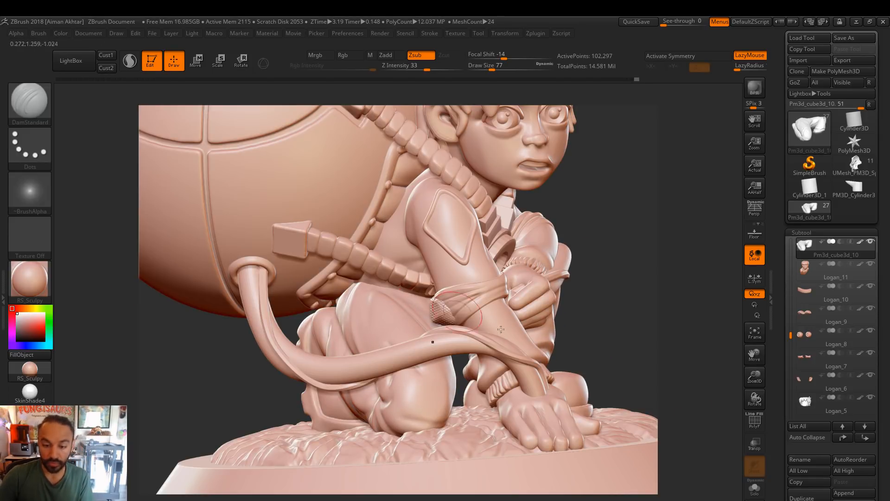
left_click_drag(621, 329, 491, 267)
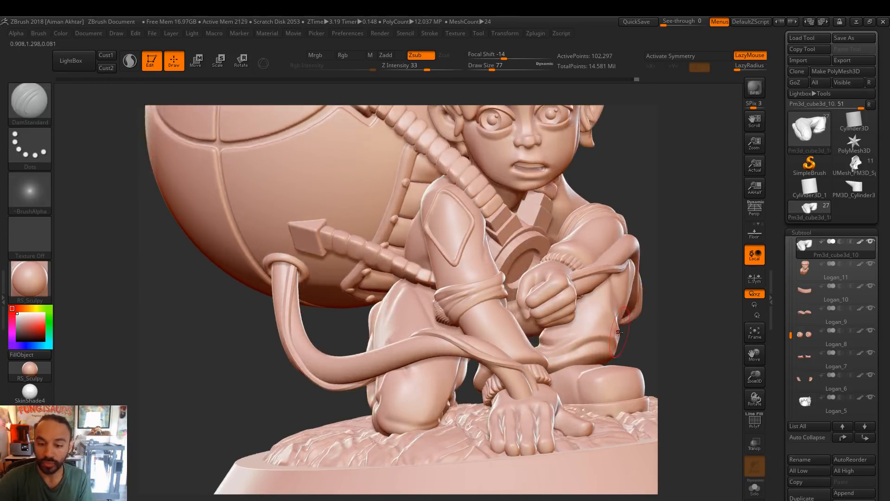
left_click(488, 267, "alt")
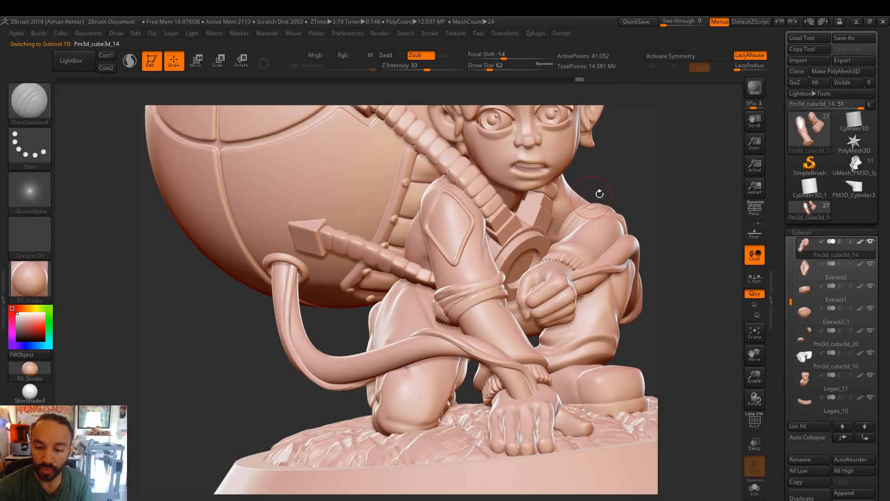
left_click_drag(578, 169, 491, 264)
key("ctrl")
left_click_drag(504, 230, 480, 274)
key("ctrl")
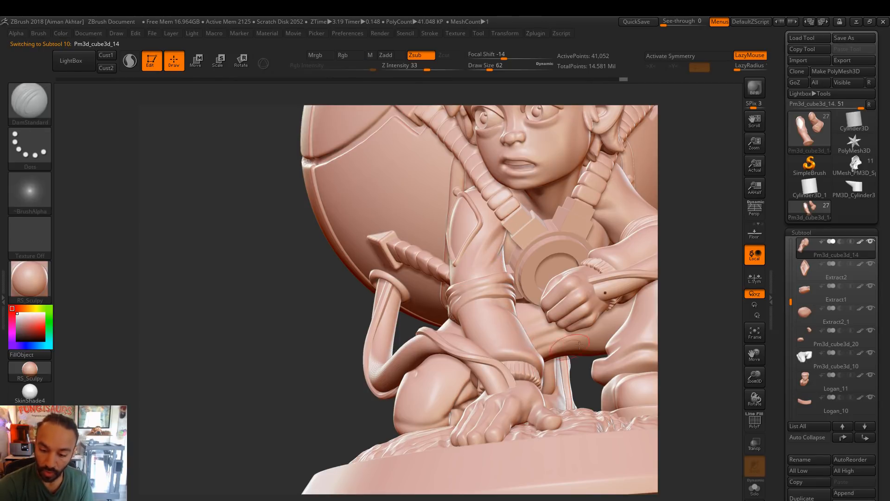
Carve short sleeve creases at brush size 56, then smooth the sleeve surface
left_click_drag(695, 361, 580, 361)
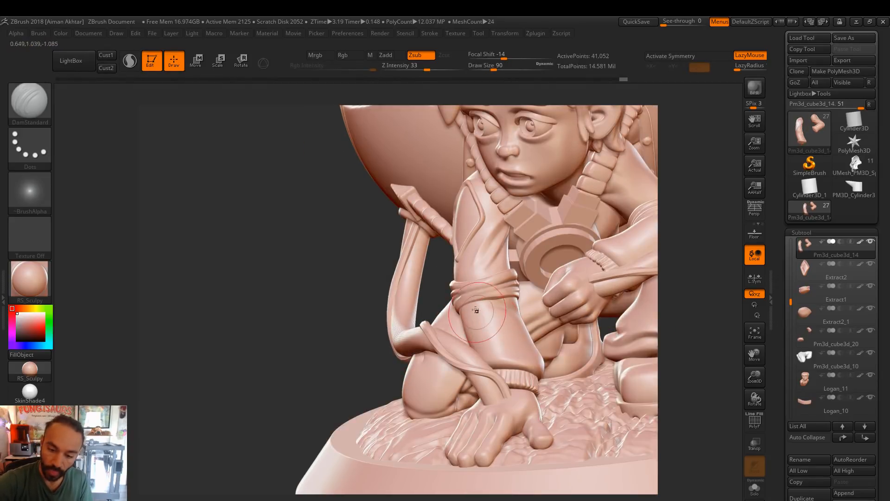
key("ctrl")
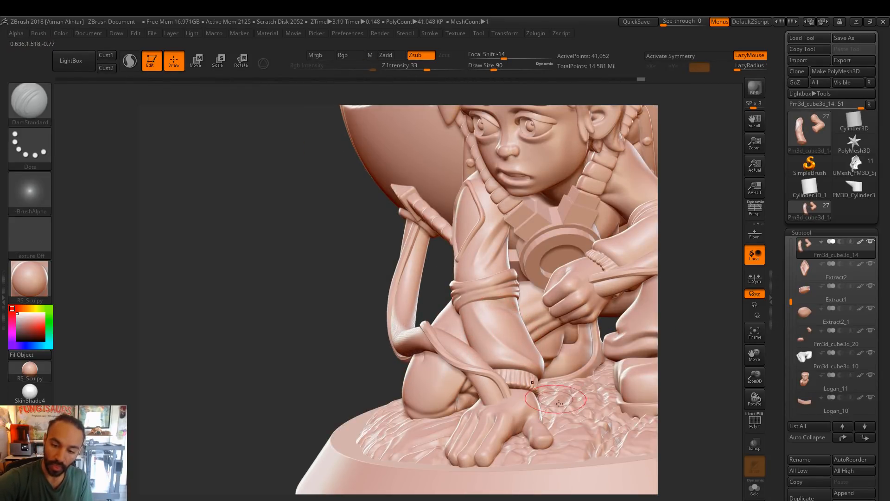
left_click_drag(684, 326, 739, 323)
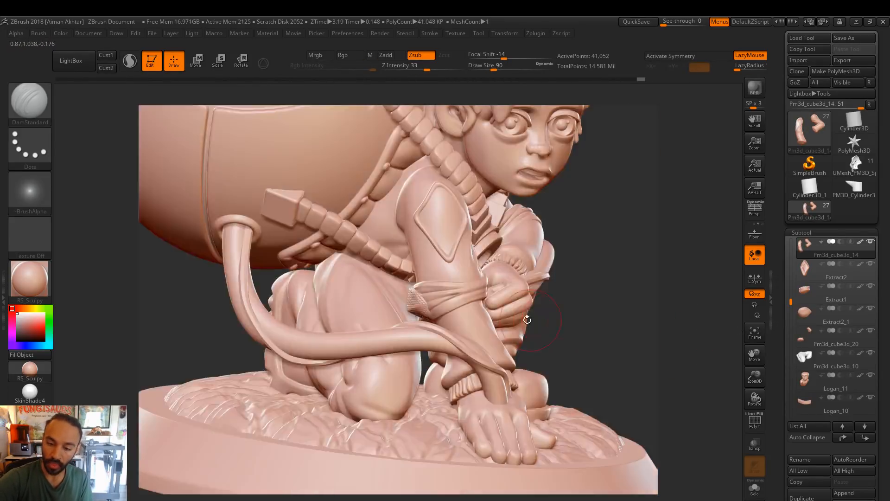
key("s")
left_click(459, 327)
left_click_drag(453, 319, 487, 346)
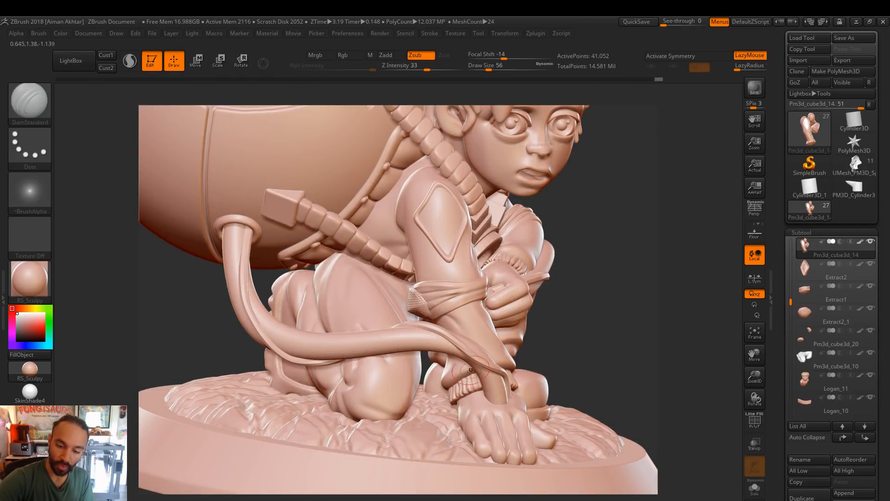
left_click_drag(432, 276, 440, 287)
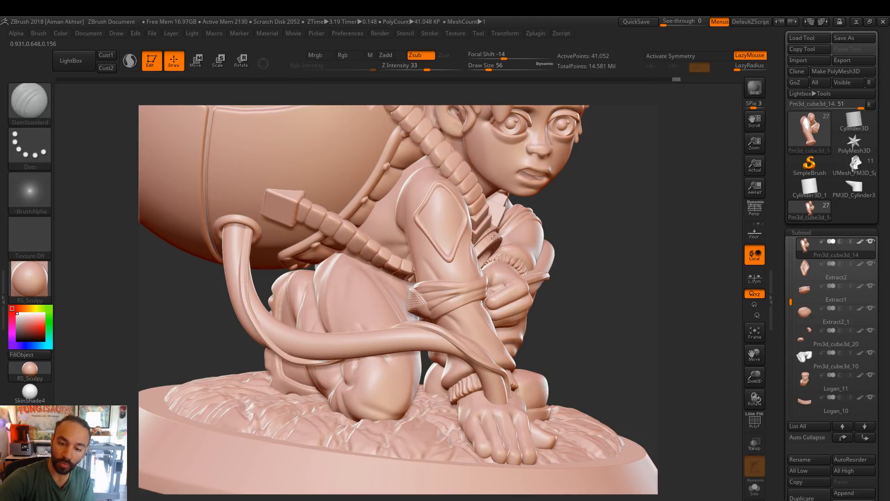
right_click_drag(452, 279, 418, 284)
left_click_drag(407, 242, 425, 289, "shift")
key("ctrl+z")
left_click_drag(397, 232, 418, 282, "shift")
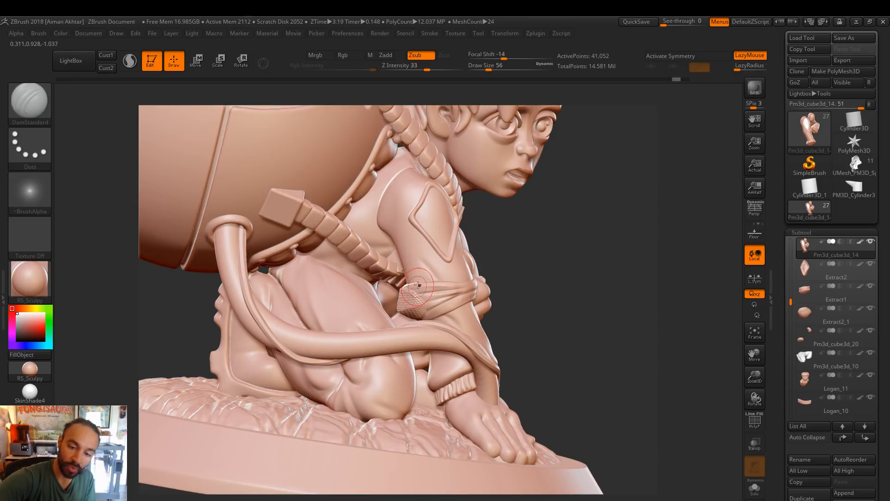
Carve the armpit crease, soften the shoulder seam, and pull the armpit seam left with Move
key("s")
mouse_move(396, 234)
left_mouse_down()
mouse_move(393, 221)
mouse_move(403, 248)
left_mouse_up()
left_click_drag(394, 205, 408, 231, "shift")
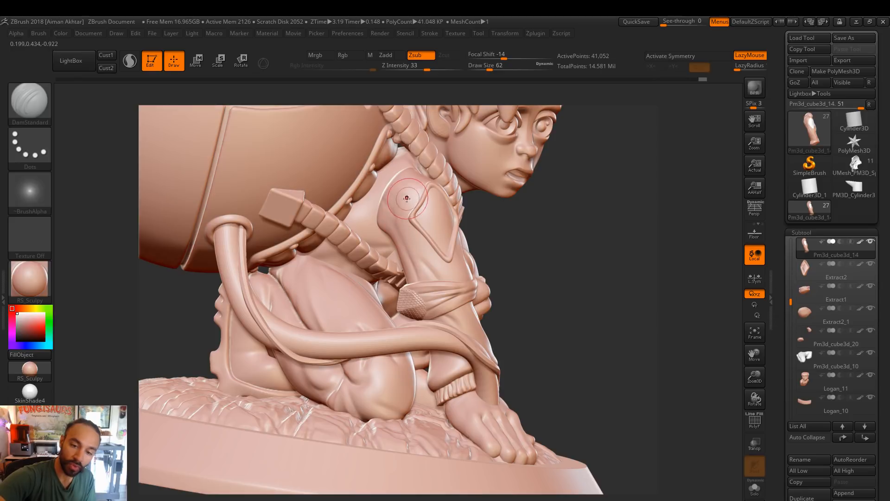
mouse_move(406, 172)
left_mouse_down()
mouse_move(387, 189)
mouse_move(418, 175)
mouse_move(386, 197)
mouse_move(374, 227)
left_mouse_up()
key("s")
key("s")
key("b")
key("m")
key("v")
key("s")
left_click_drag(377, 228, 357, 231)
key("ctrl")
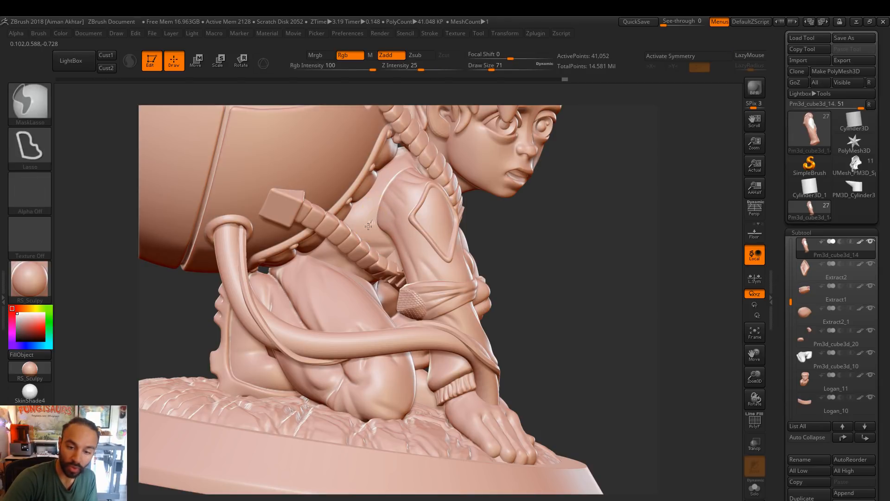
Enlarge the brush from 54 to 68, smooth the chest, and return to DamStandard
key("shift")
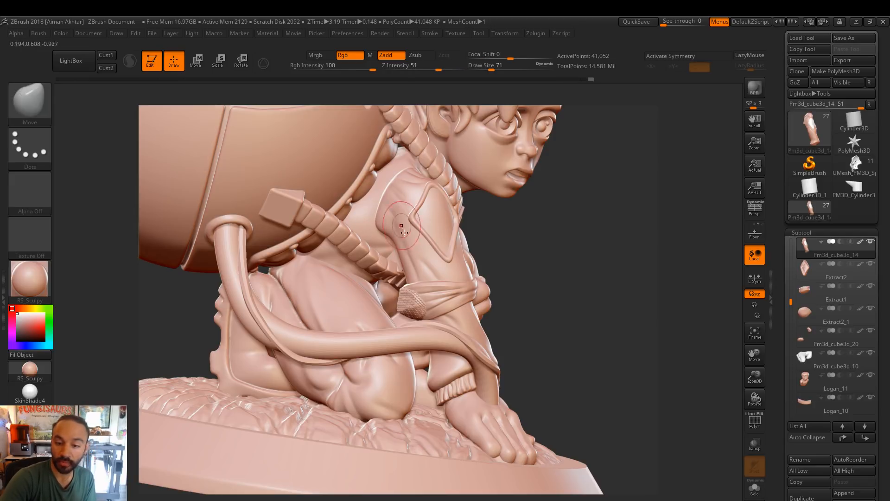
key("shift")
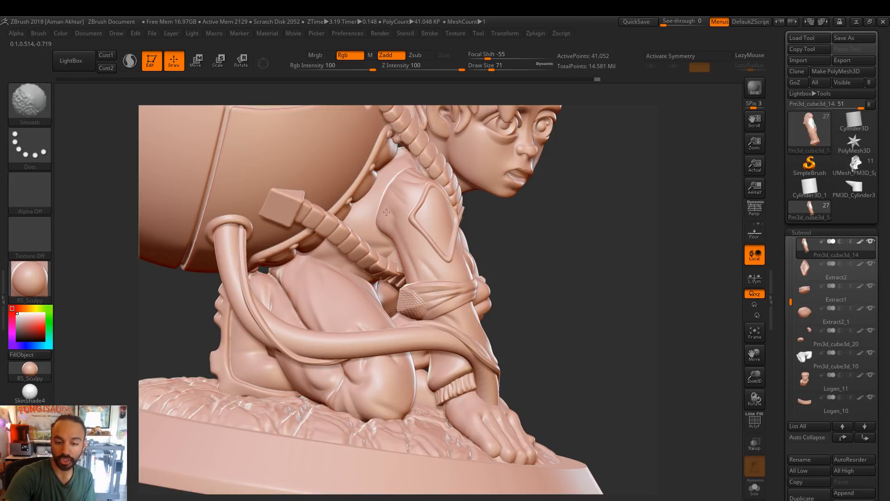
left_click_drag(516, 253, 510, 252)
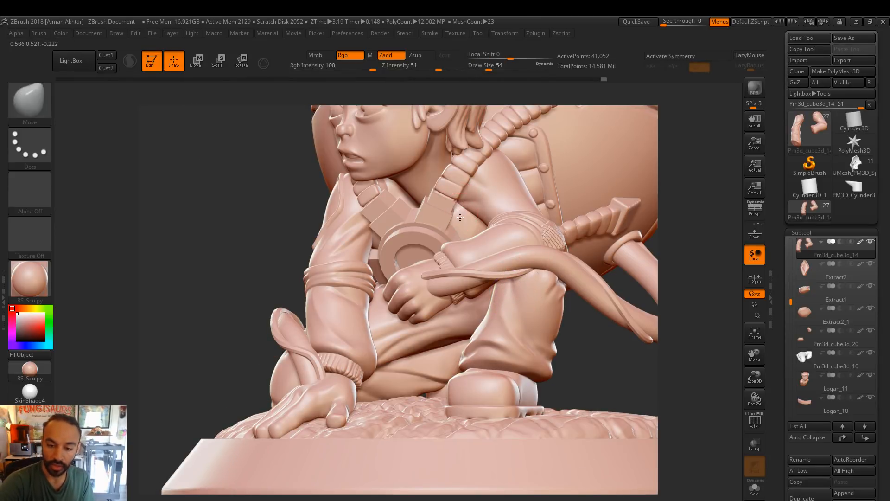
key("bracketright")
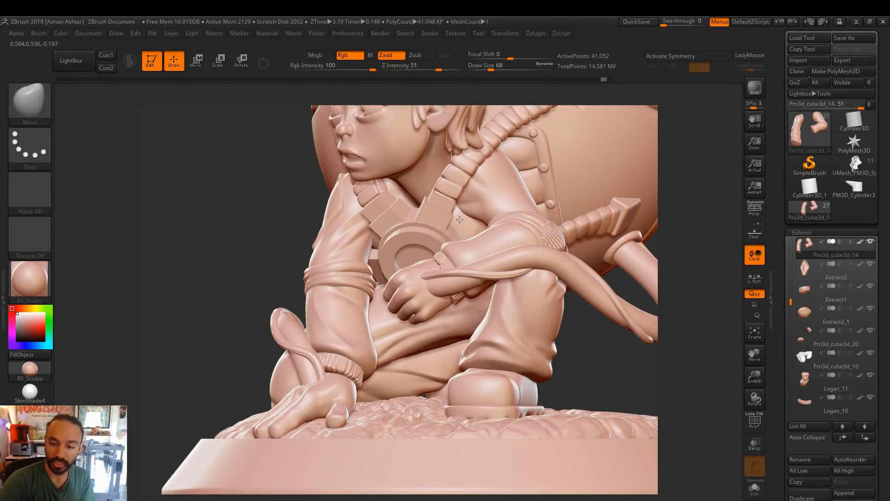
key("shift")
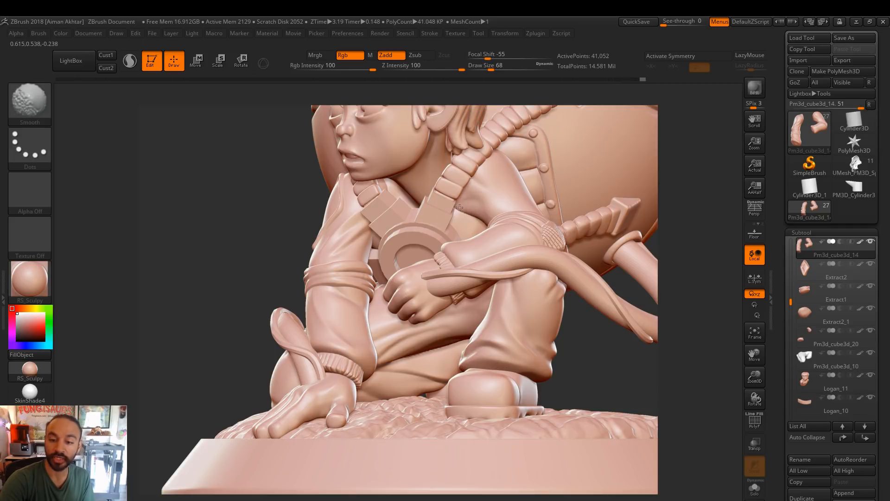
mouse_move(467, 232)
left_mouse_down("shift")
mouse_move(468, 216)
mouse_move(457, 211)
mouse_move(466, 197)
mouse_move(452, 204)
mouse_move(480, 218)
left_mouse_up("shift")
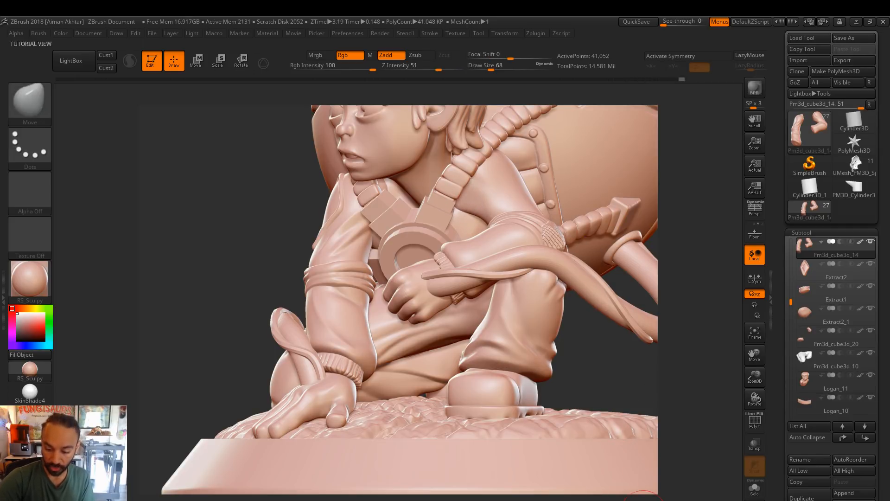
key("b")
key("d")
key("s")
left_click_drag(571, 364, 516, 309)
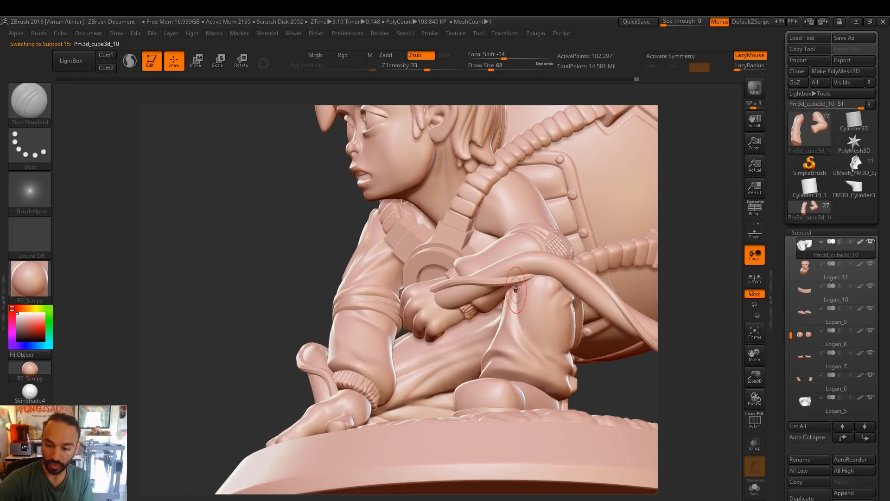
Smooth the knee fold and its edge, switching to the DamStandard brush
left_click_drag(523, 289, 517, 314, "shift")
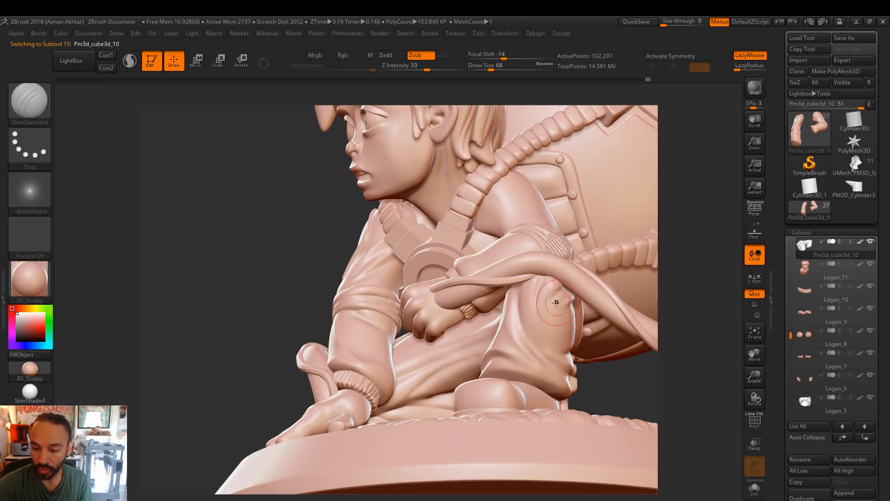
key("shift")
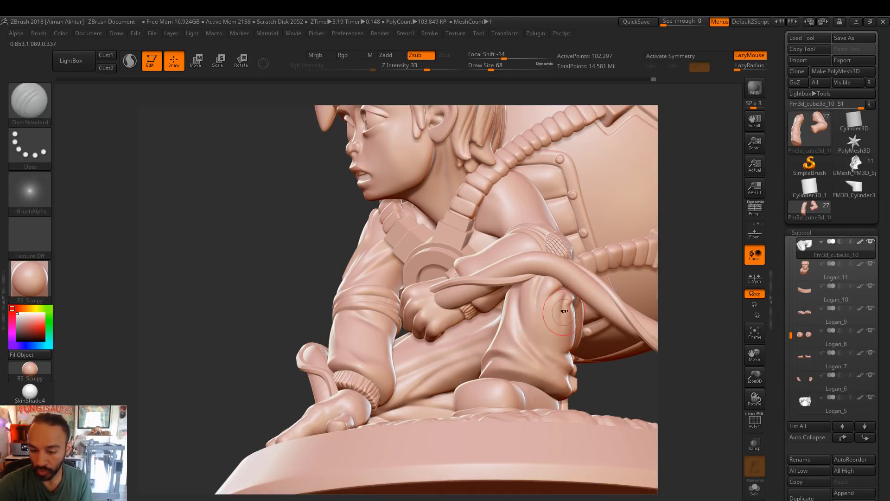
key("shift")
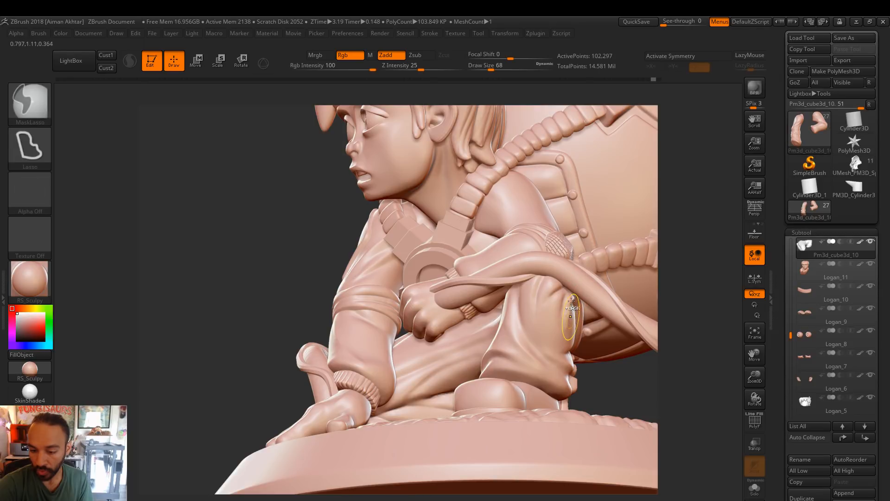
key("ctrl")
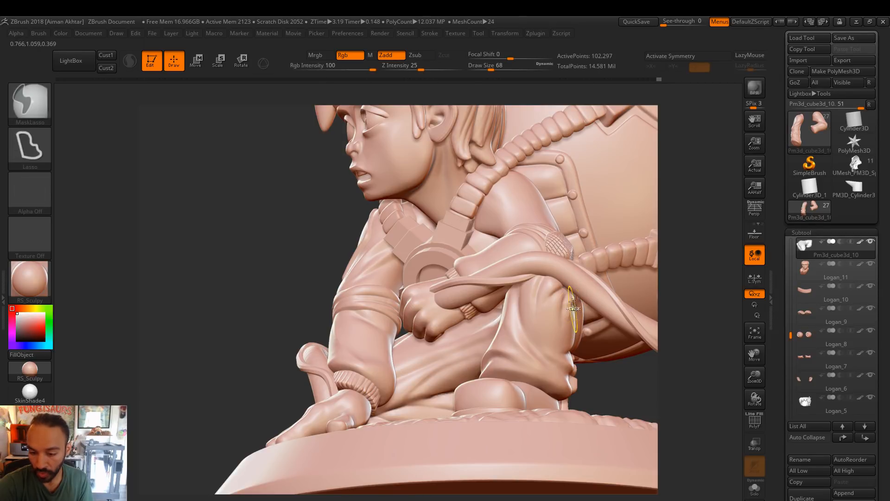
key("b")
key("d")
key("s")
left_click_drag(565, 334, 577, 303, "shift")
Carve a crease down the knee, rework the thigh fold, then select Pm3d_cube3d_14
left_click_drag(686, 301, 563, 311)
left_click_drag(594, 284, 605, 328)
left_click_drag(699, 293, 730, 295)
left_click_drag(564, 284, 555, 335, "shift")
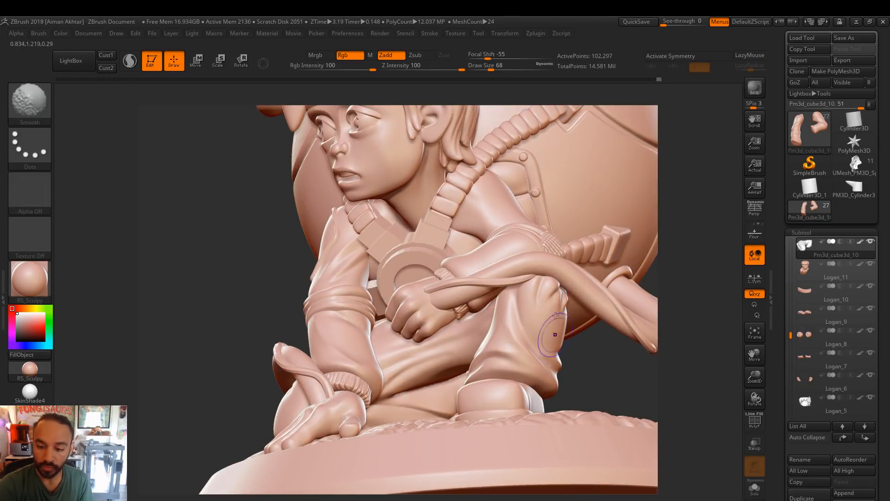
left_click_drag(690, 283, 691, 308, "alt")
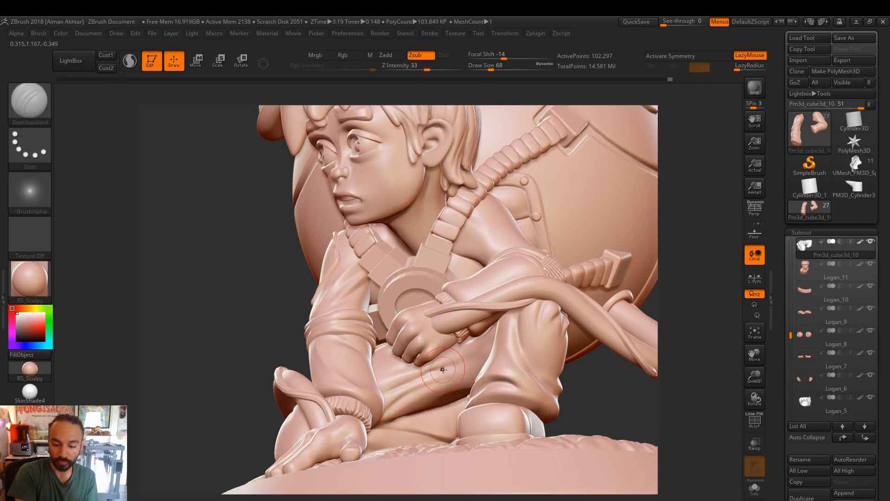
key("ctrl+z")
mouse_move(390, 387)
left_mouse_down()
mouse_move(446, 365)
mouse_move(416, 378)
left_mouse_up()
key("ctrl+z")
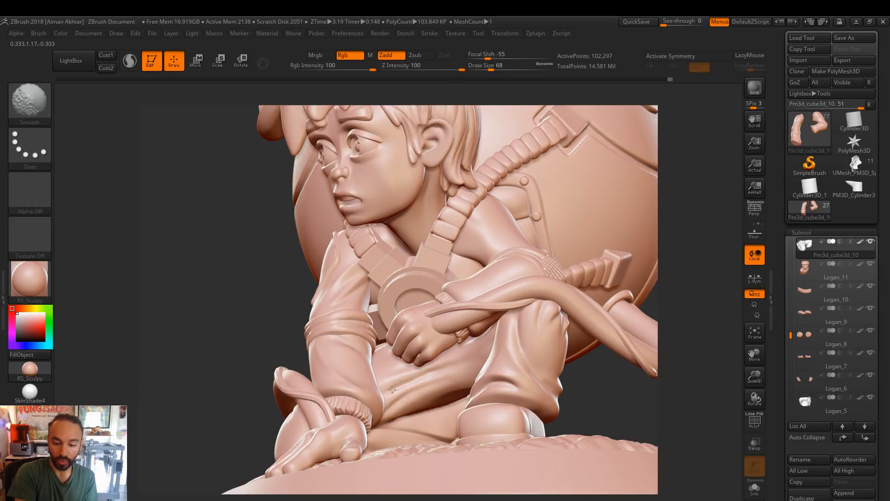
left_click(474, 233, "alt")
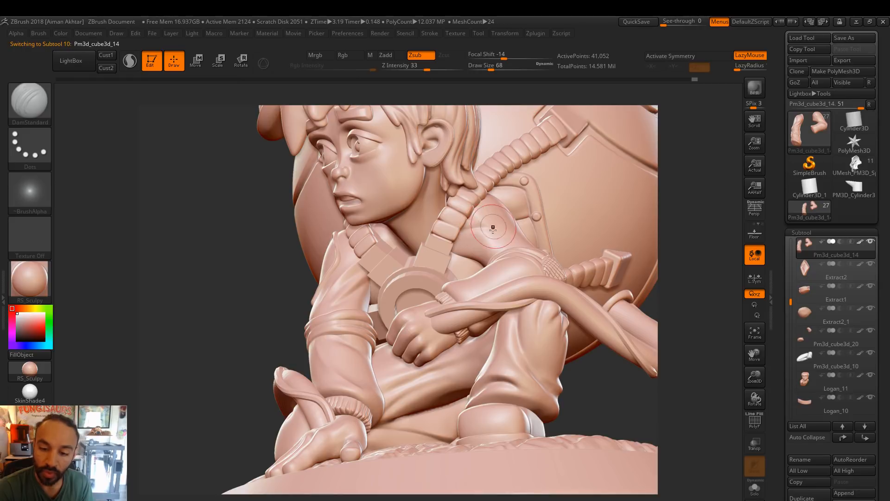
Stroke the shoulder, orbit to the figure's back and switch to a smaller Move brush
mouse_move(493, 238)
left_mouse_down("shift")
mouse_move(498, 229)
mouse_move(487, 232)
left_mouse_up("shift")
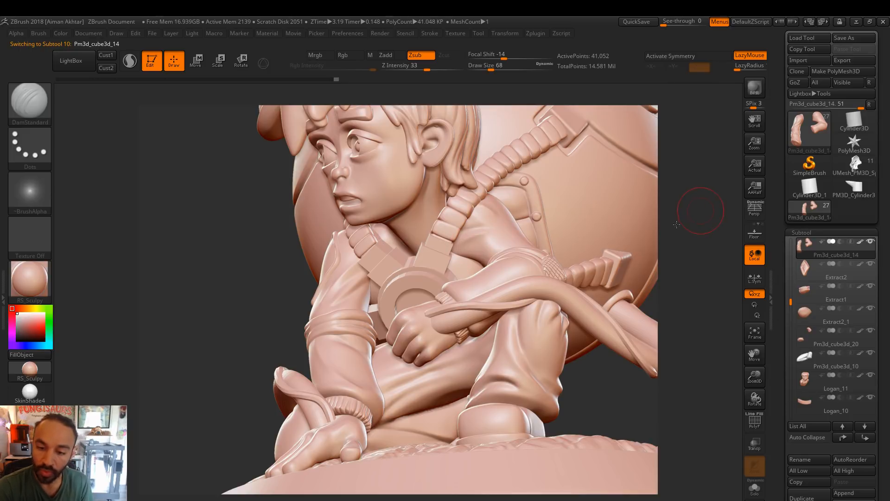
right_click_drag(500, 173, 478, 174)
mouse_move(499, 215)
left_mouse_down()
mouse_move(506, 203)
mouse_move(509, 226)
left_mouse_up()
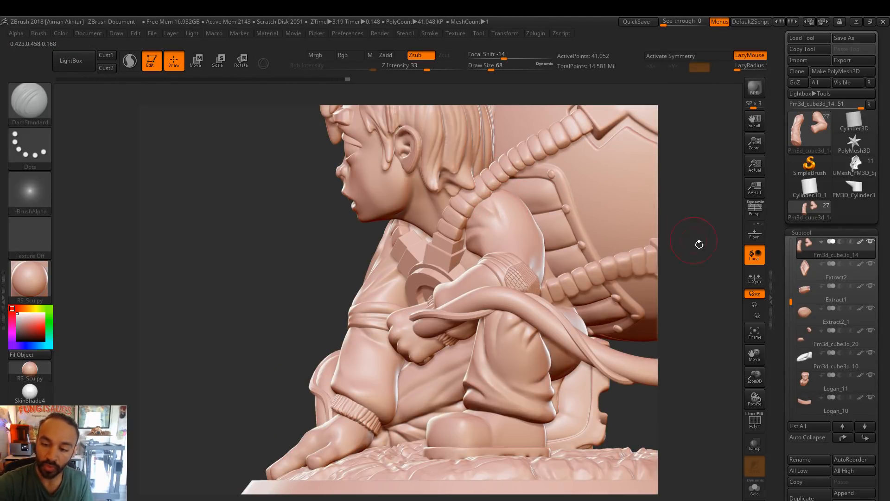
right_click_drag(609, 233, 534, 239)
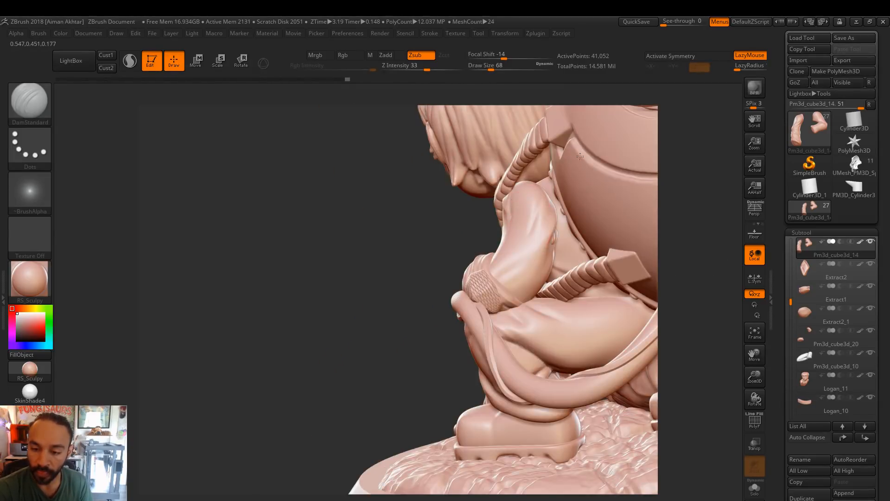
key("b")
key("m")
key("v")
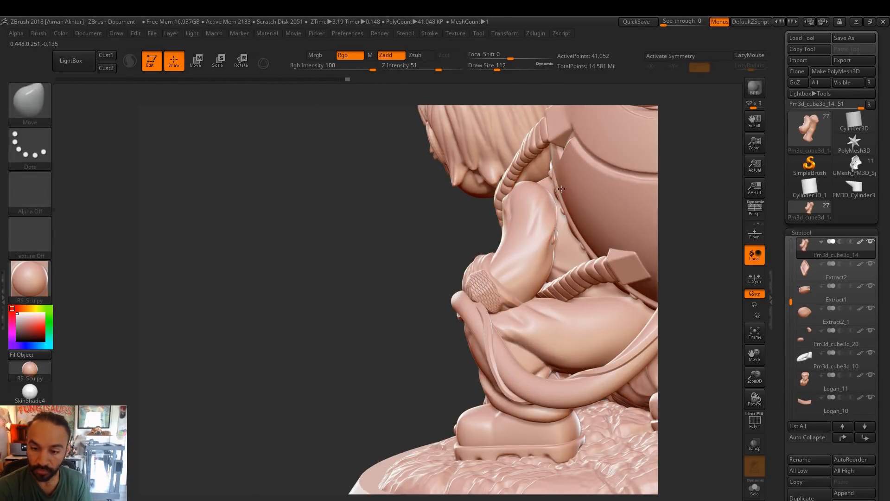
key("bracketleft")
key("bracketleft")
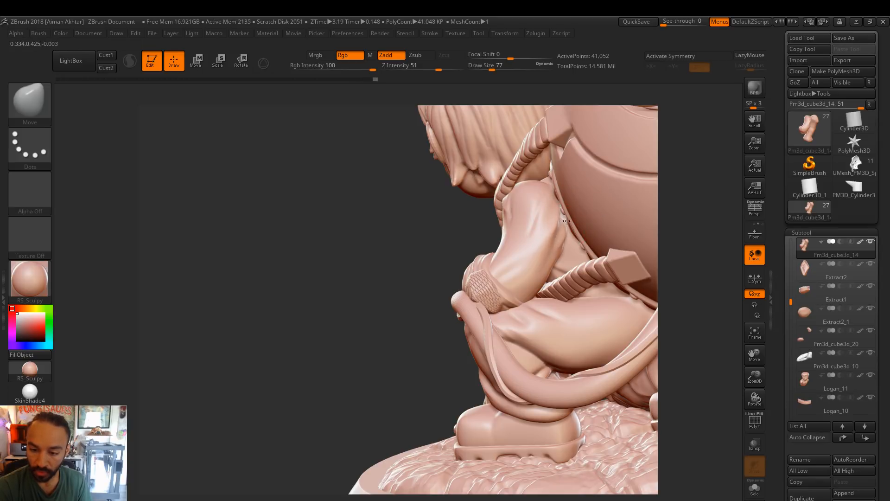
key("shift")
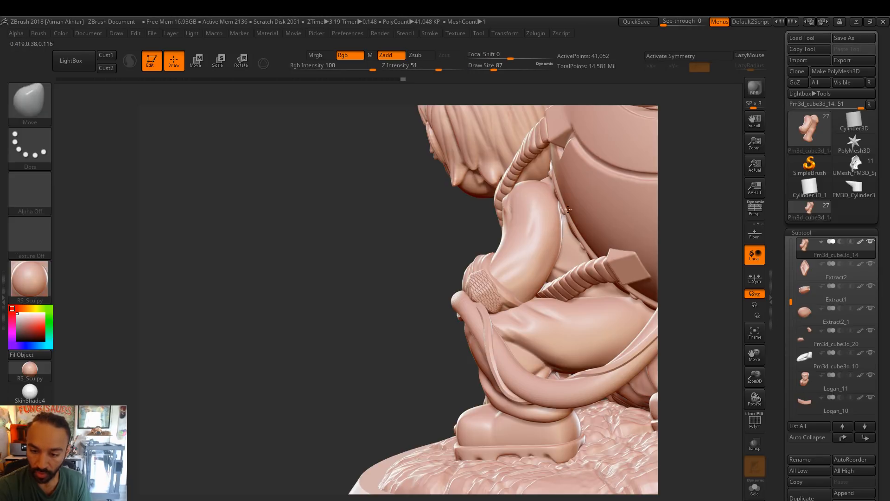
With an enlarged Move brush, reshape the shoulder top, push the upper-arm back inward, then solo Logan_11
mouse_move(704, 185)
left_mouse_down()
mouse_move(560, 203)
mouse_move(524, 182)
mouse_move(515, 200)
left_mouse_up()
key("s")
left_click(558, 191)
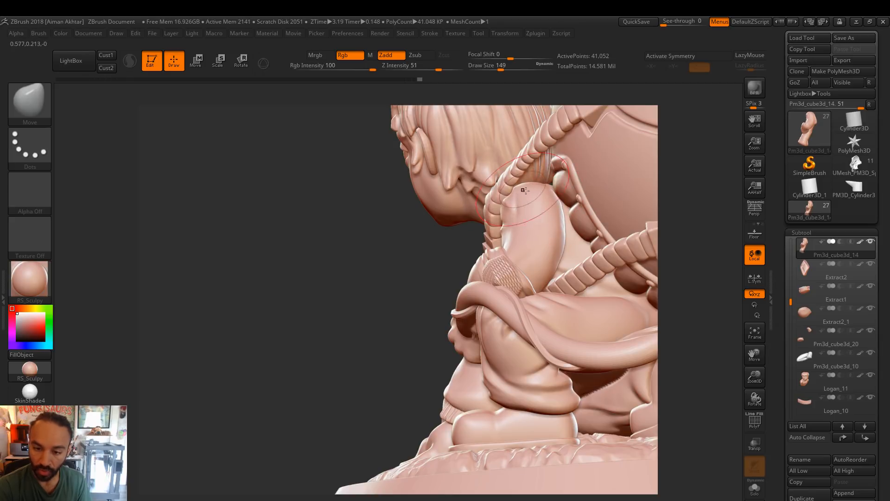
left_click_drag(713, 182, 723, 196)
key("s")
left_click(533, 226)
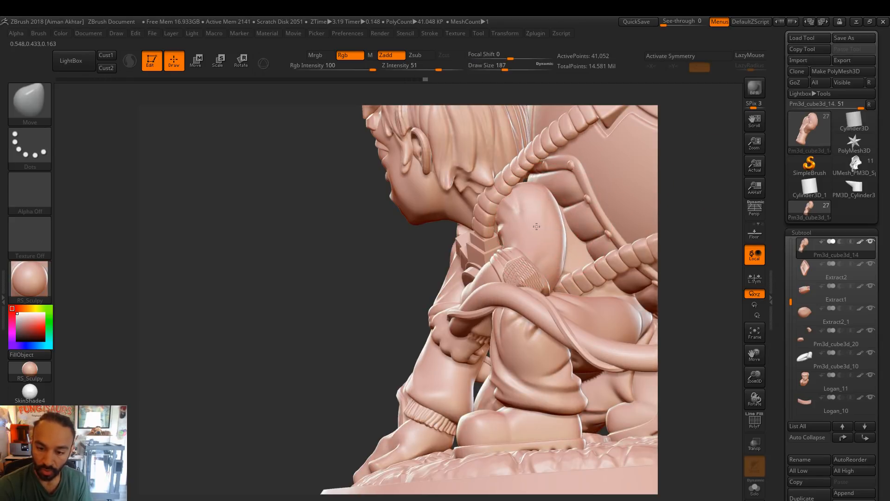
left_click_drag(564, 254, 563, 242)
left_click(559, 236, "alt")
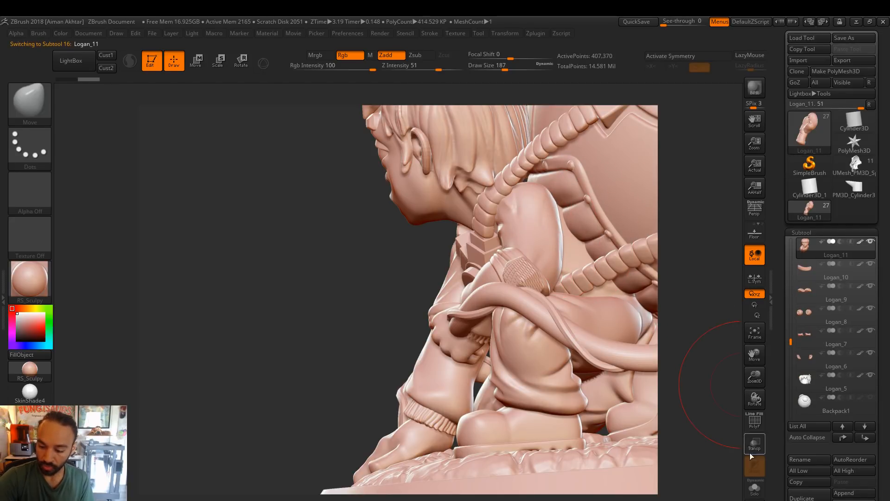
left_click(759, 493)
Resize the Move brush and make a touch-up stroke on the soloed Logan_11
key("s")
left_click_drag(563, 229, 551, 238)
key("s")
left_click_drag(559, 239, 556, 228)
key("s")
left_click_drag(564, 163, 616, 177)
key("s")
mouse_move(549, 235)
left_mouse_down()
mouse_move(523, 235)
mouse_move(547, 225)
mouse_move(518, 218)
left_mouse_up()
mouse_move(599, 195)
left_mouse_down("alt")
mouse_move(605, 215)
mouse_move(617, 217)
left_mouse_up("alt")
Reduce the brush size, turn Solo off and frame the whole figure from the front
key("s")
left_click_drag(545, 229, 541, 229)
left_click(755, 488)
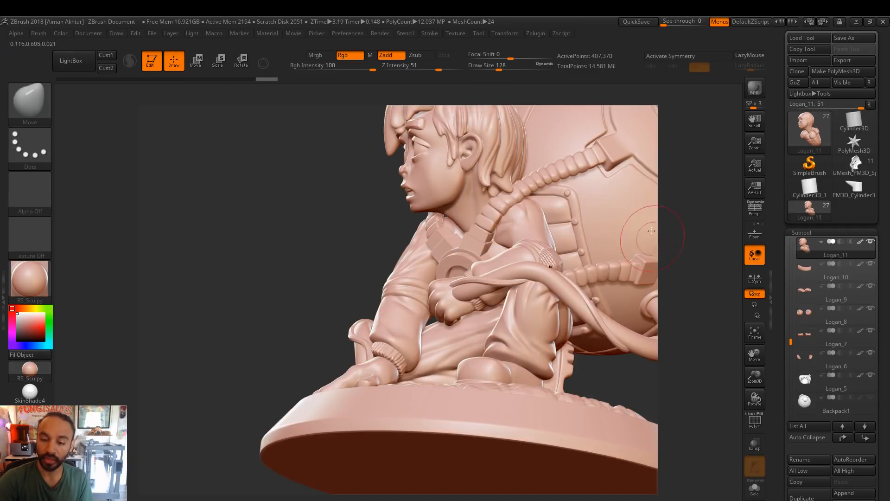
left_click_drag(673, 229, 667, 230, "alt")
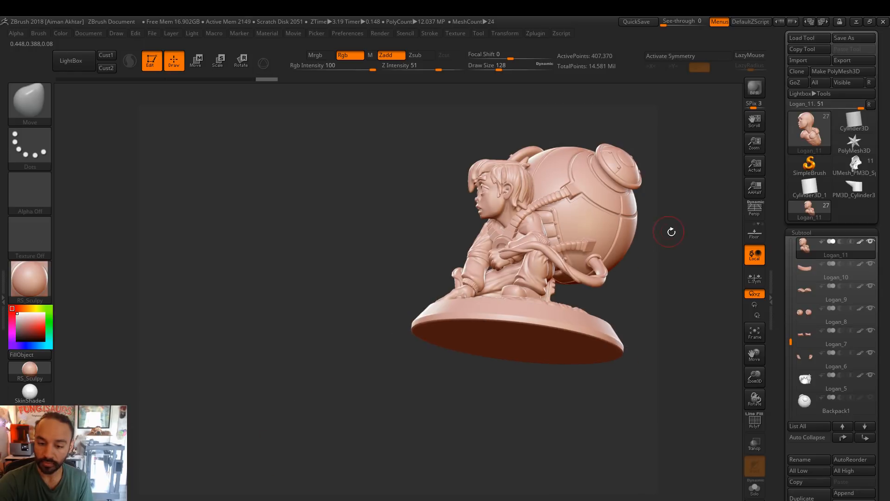
left_click_drag(709, 261, 611, 249)
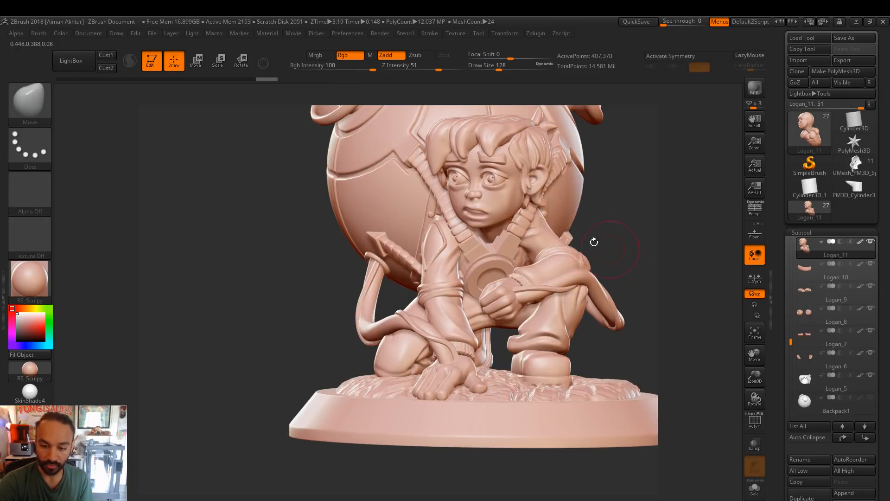
On Pm3d_cube3d_14, adjust the shoulder edge and carve DamStandard lines along the strap and forearm sleeve
left_click(533, 231, "alt")
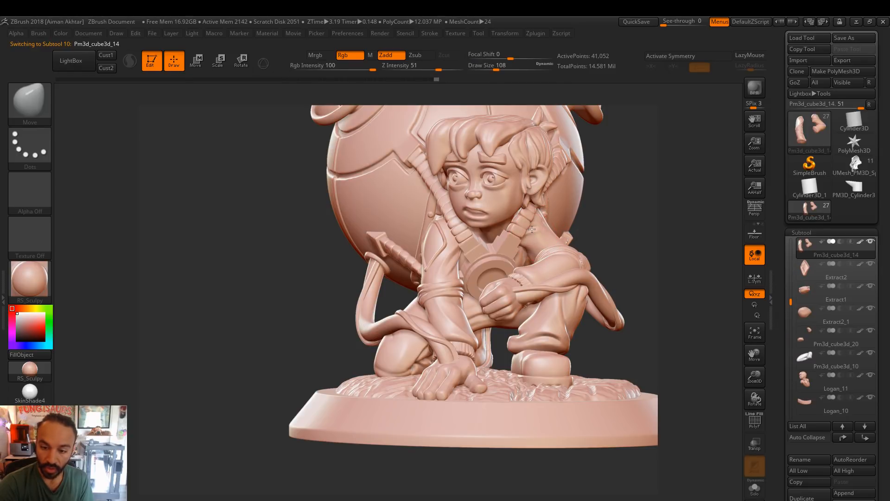
left_click_drag(544, 224, 554, 228)
key("s")
key("s")
key("s")
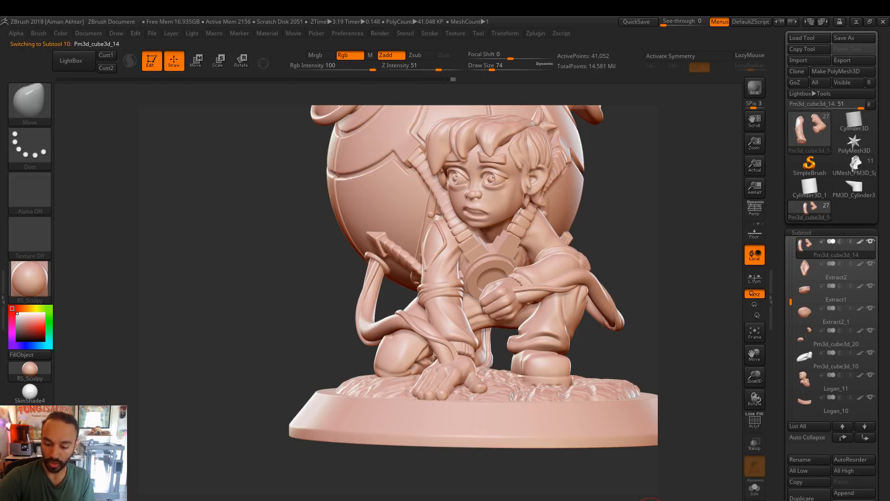
key("b")
key("d")
key("s")
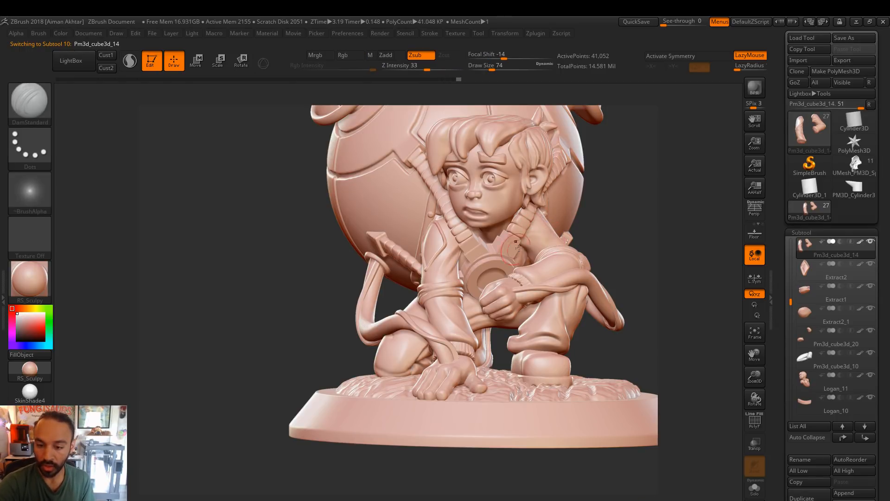
mouse_move(517, 247)
left_mouse_down()
mouse_move(530, 252)
mouse_move(519, 245)
left_mouse_up()
key("ctrl")
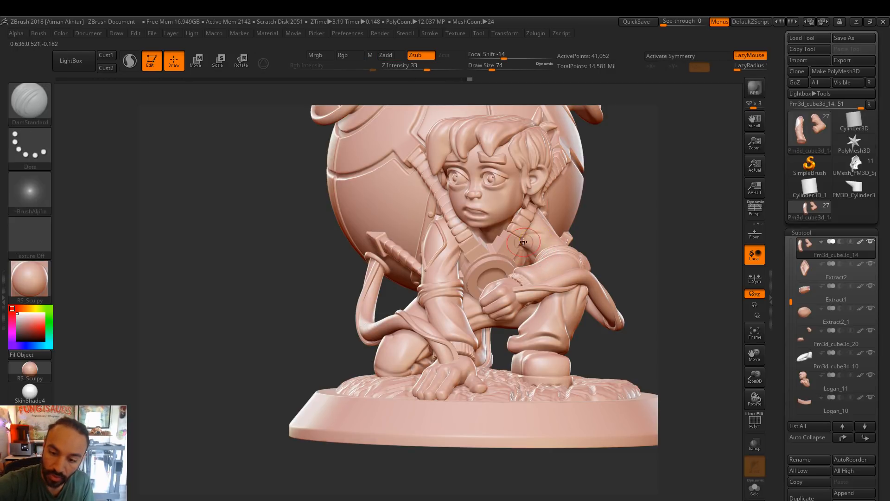
key("ctrl")
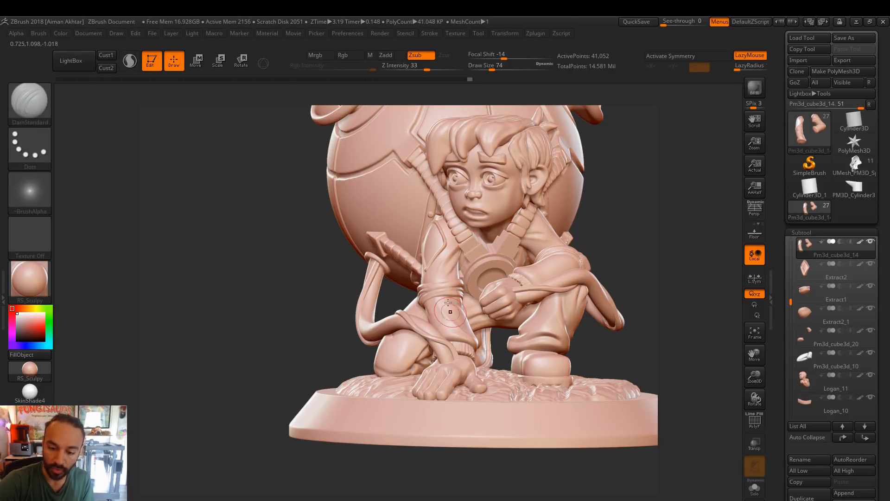
mouse_move(452, 299)
left_mouse_down()
mouse_move(457, 312)
mouse_move(436, 292)
mouse_move(450, 310)
left_mouse_up()
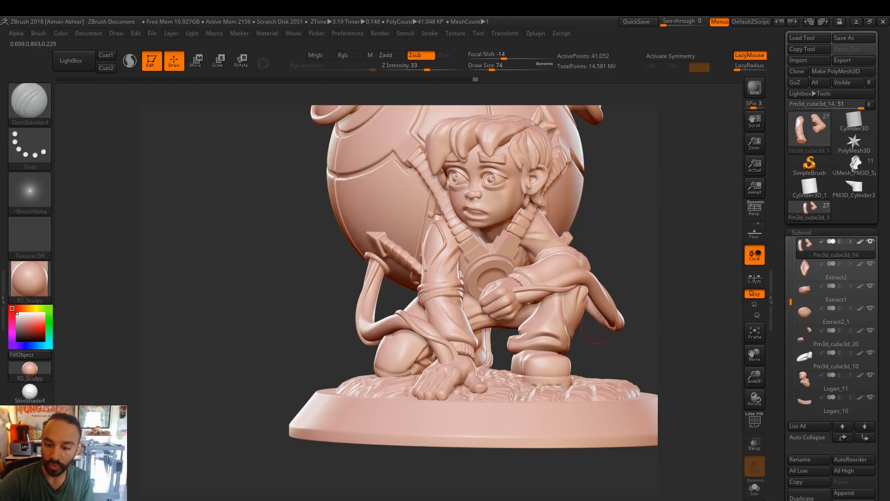
Undo the test sleeve strokes on Pm3d_cube3d_14 and shrink the brush
left_click(541, 315, "alt")
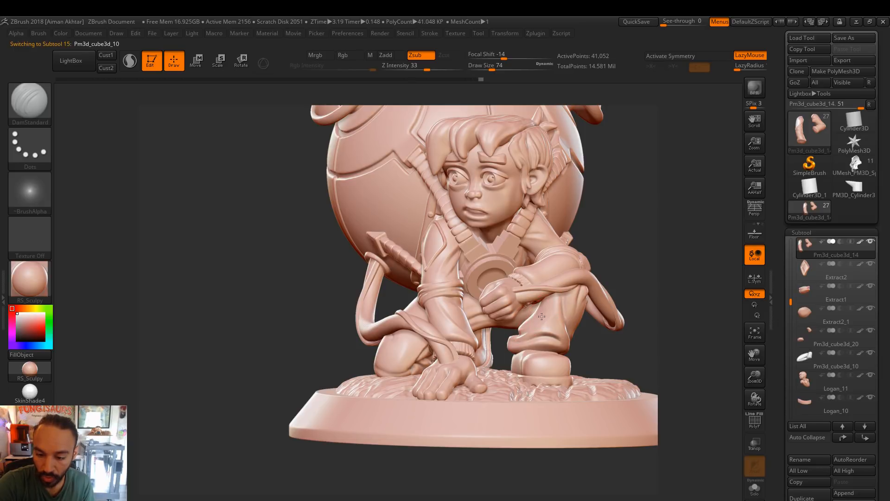
left_click(541, 271, "alt")
key("ctrl+z")
mouse_move(541, 273)
left_mouse_down()
mouse_move(559, 270)
mouse_move(545, 270)
left_mouse_up()
key("bracketleft")
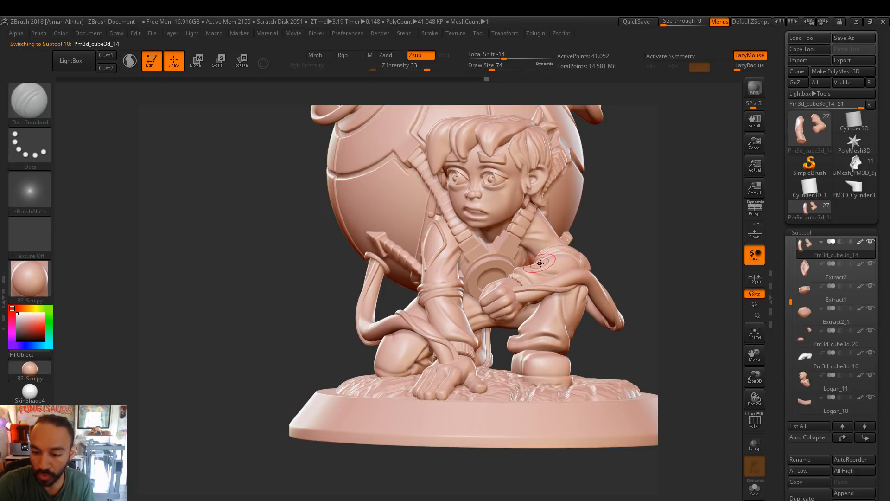
left_click_drag(579, 263, 560, 263)
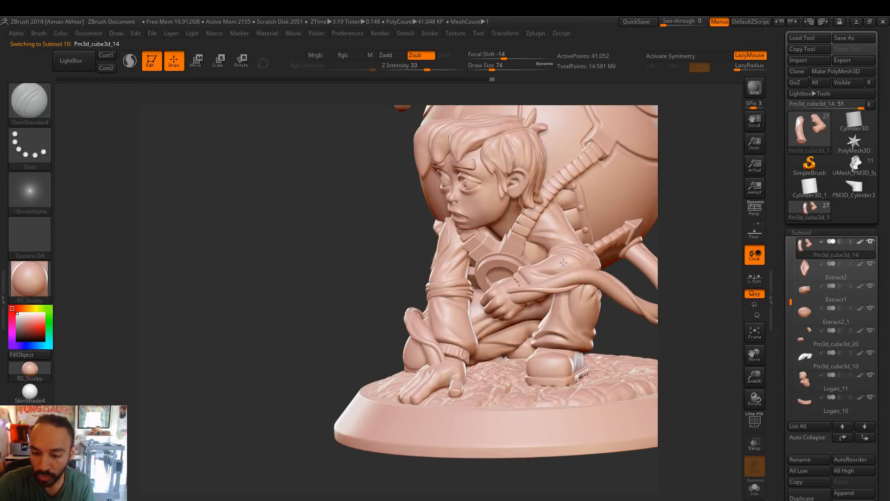
key("ctrl+z")
key("s")
left_click_drag(572, 263, 567, 263)
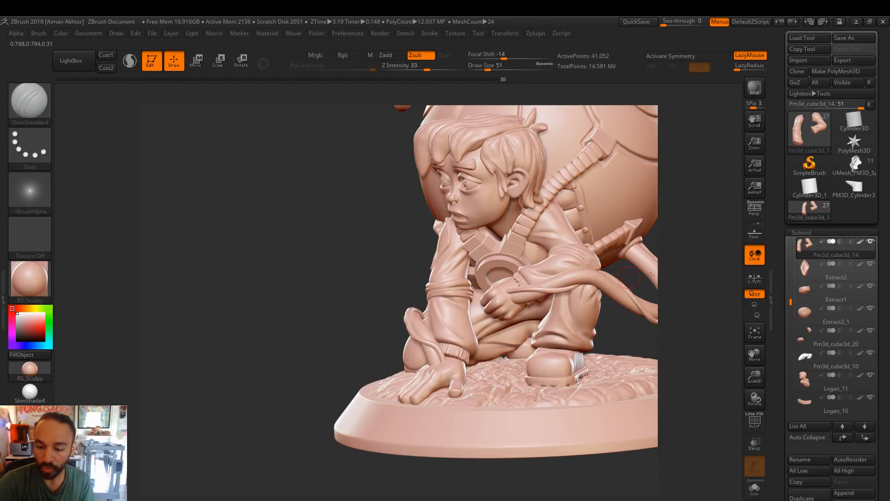
left_click_drag(717, 238, 683, 250)
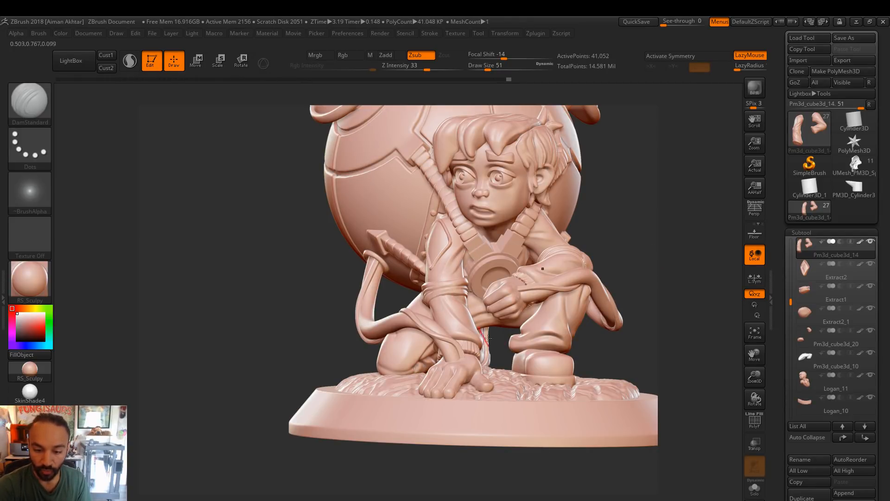
right_click_drag(566, 287, 555, 276)
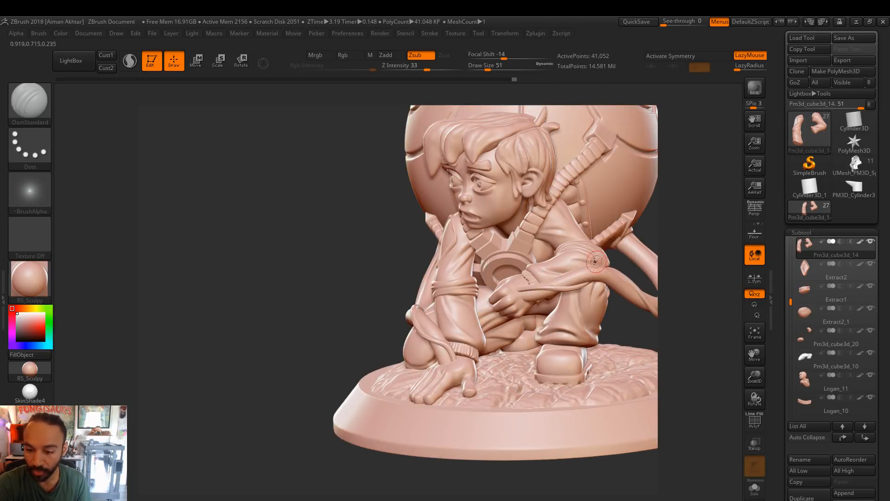
Select the Pm3d_cube3d_10 trouser piece, smooth and carve the fold behind the knee, then solo it
left_click(576, 297, "alt")
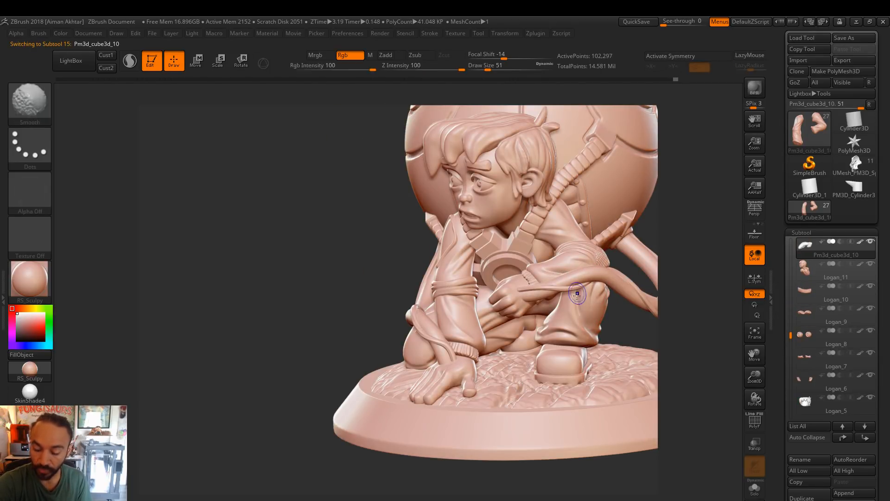
mouse_move(700, 224)
right_mouse_down()
mouse_move(707, 238)
mouse_move(602, 250)
right_mouse_up()
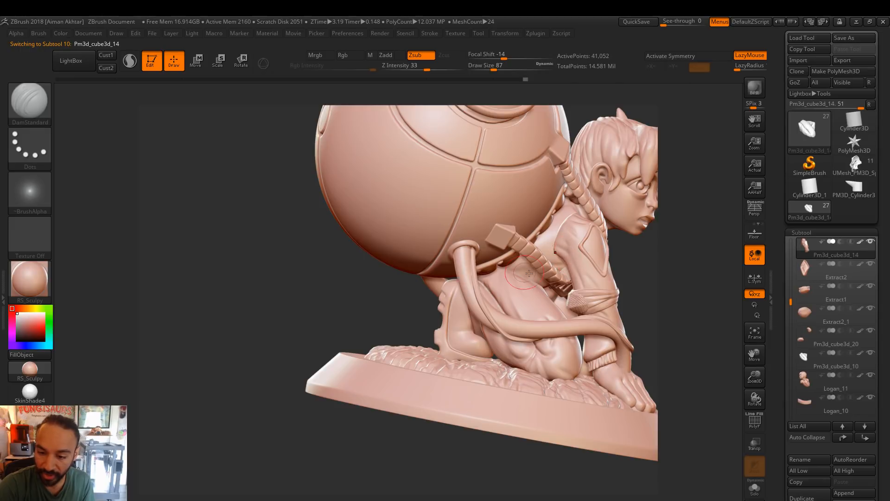
left_click(517, 250, "alt")
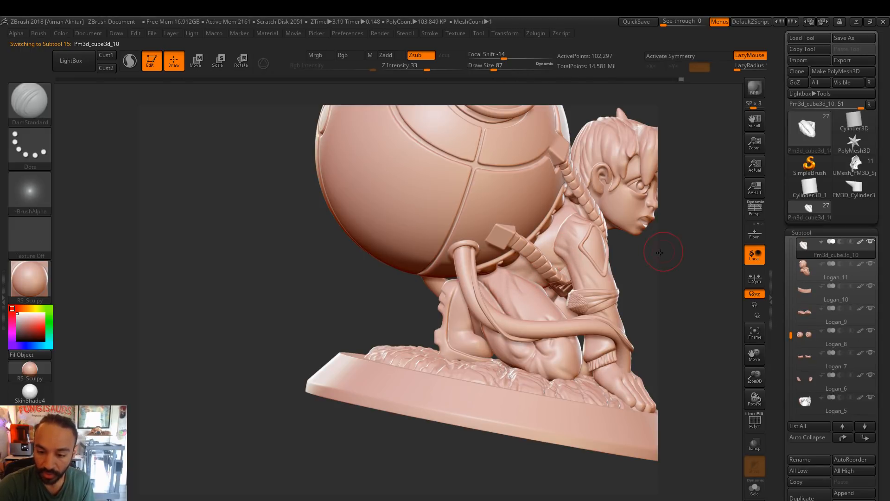
right_click_drag(520, 282, 506, 286)
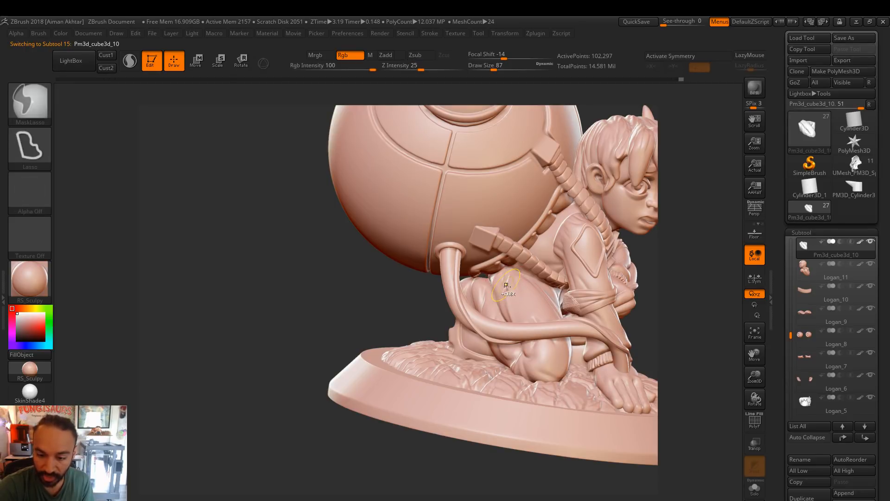
left_click_drag(502, 279, 500, 291, "shift")
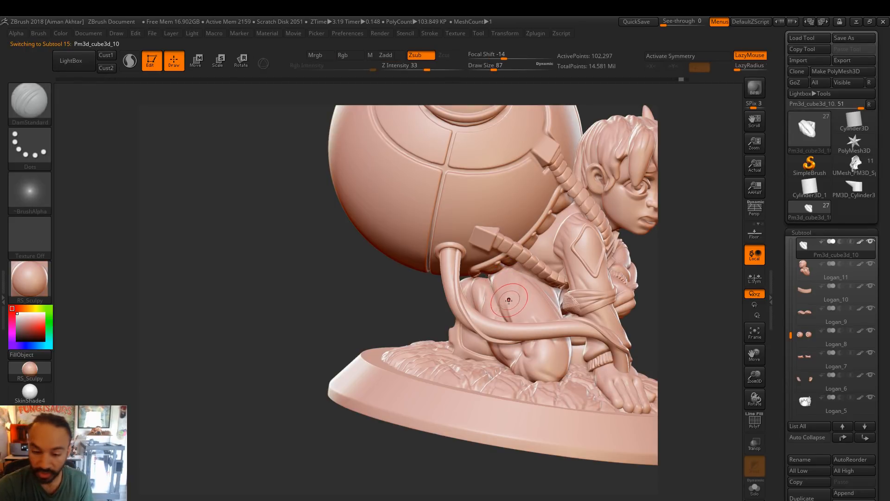
key("ctrl+z")
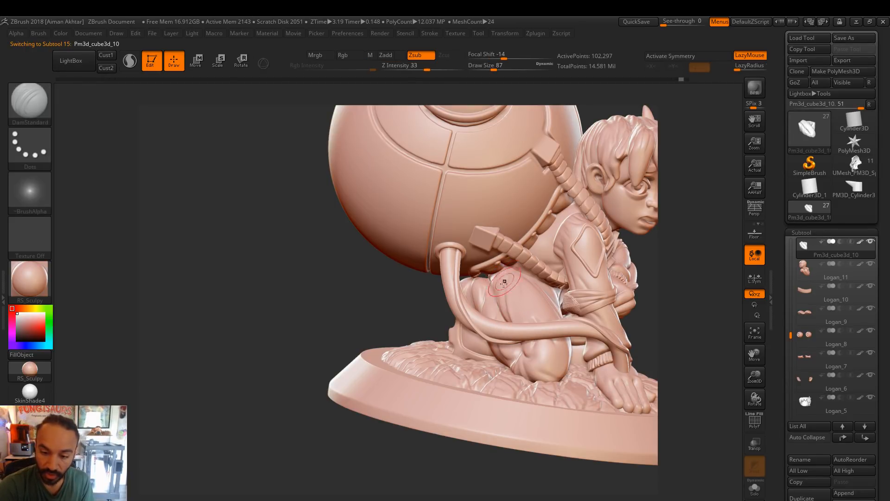
left_click_drag(501, 305, 494, 297)
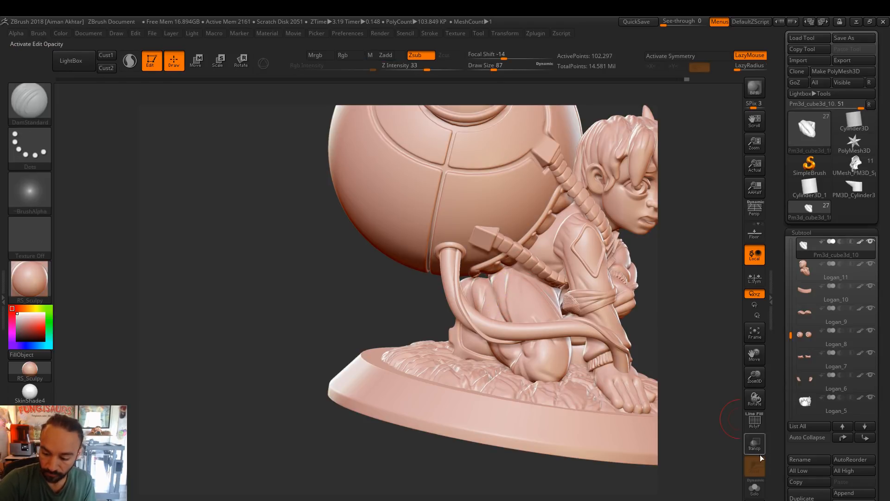
left_click(755, 487)
mouse_move(647, 322)
left_mouse_down()
mouse_move(499, 261)
mouse_move(531, 307)
mouse_move(482, 199)
mouse_move(464, 234)
left_mouse_up()
Shrink the brush and carve a groove along the trouser piece's upper fold
key("ctrl+z")
key("bracketleft")
key("ctrl+z")
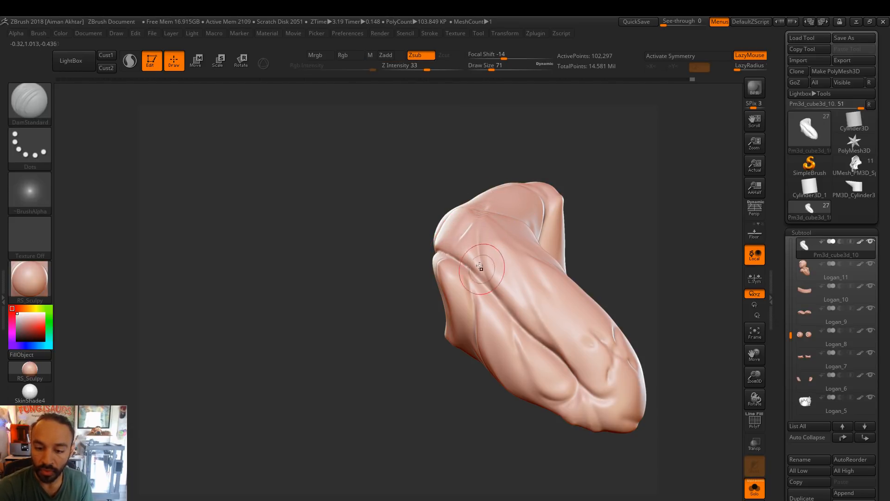
left_click_drag(483, 256, 480, 220)
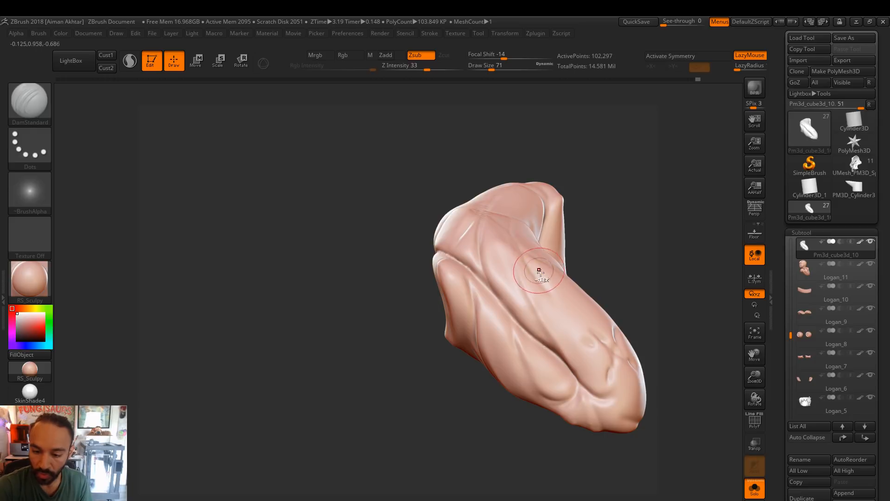
left_click_drag(547, 288, 590, 215)
key("b")
key("m")
key("v")
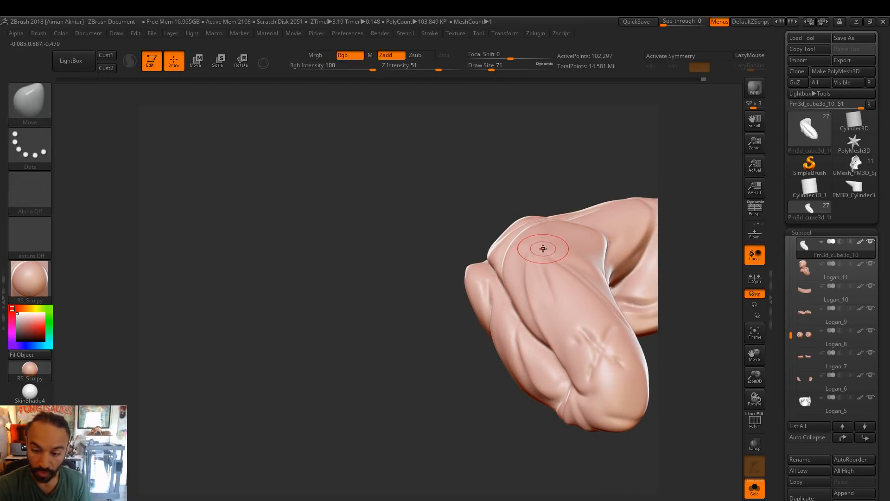
left_click_drag(553, 190, 554, 232)
With DamStandard at size 74, carve creases up the upper fold and smooth the lower crease area
key("s")
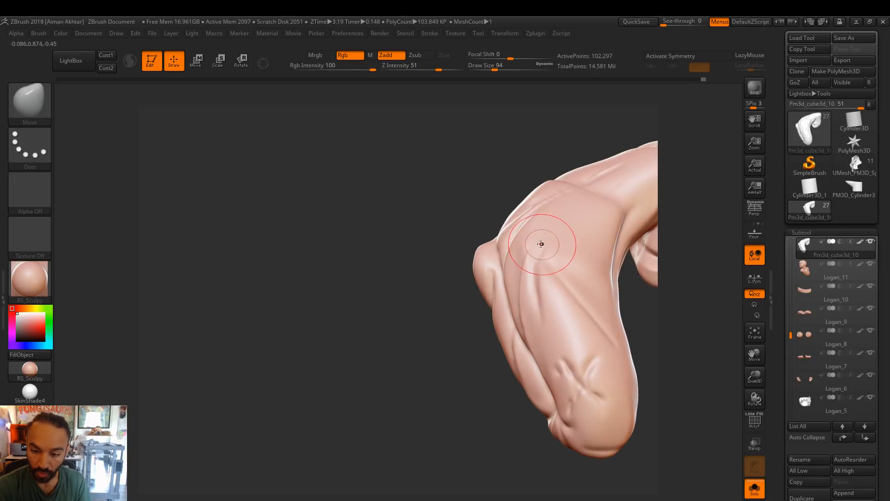
key("shift")
key("b")
key("d")
key("s")
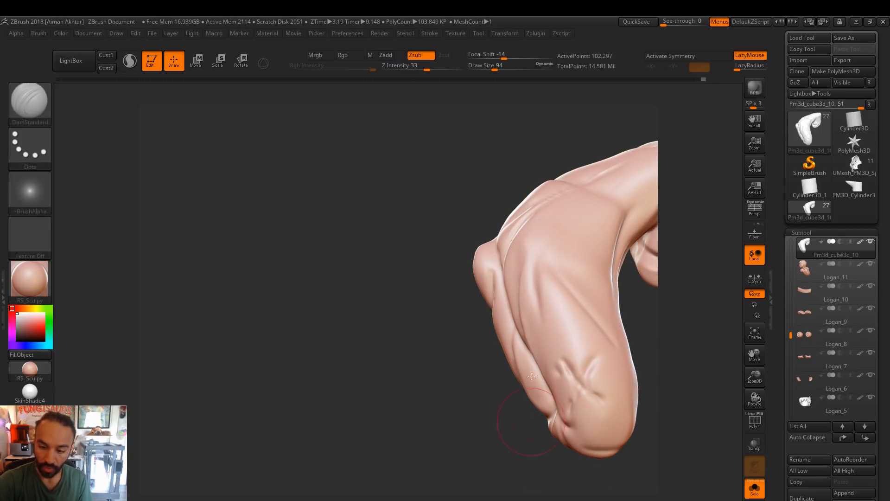
key("s")
left_click_drag(540, 260, 533, 263)
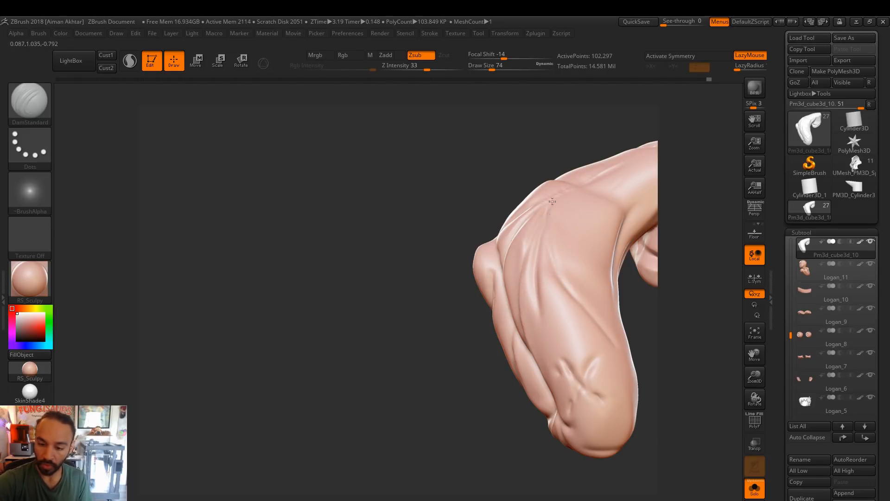
key("shift")
mouse_move(624, 313)
left_mouse_down()
mouse_move(566, 204)
mouse_move(556, 223)
mouse_move(579, 185)
left_mouse_up()
left_click_drag(593, 260, 603, 316, "shift")
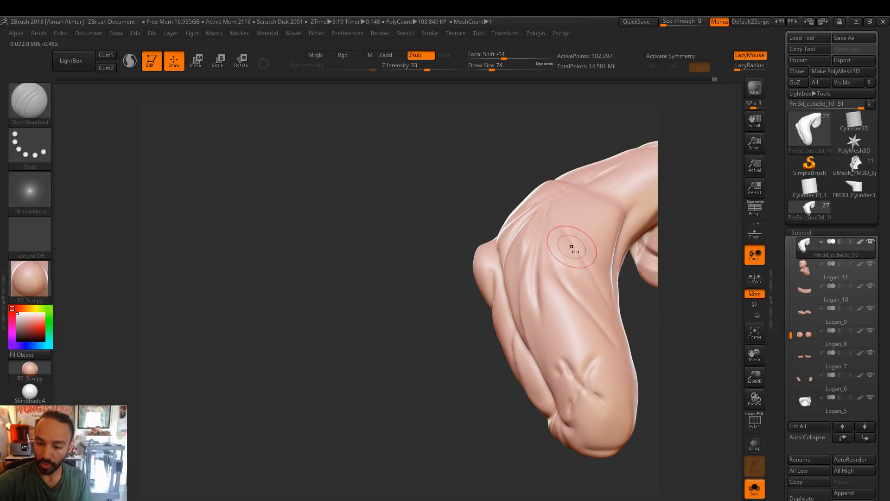
left_click_drag(559, 232, 549, 208)
left_click_drag(601, 301, 577, 257, "shift")
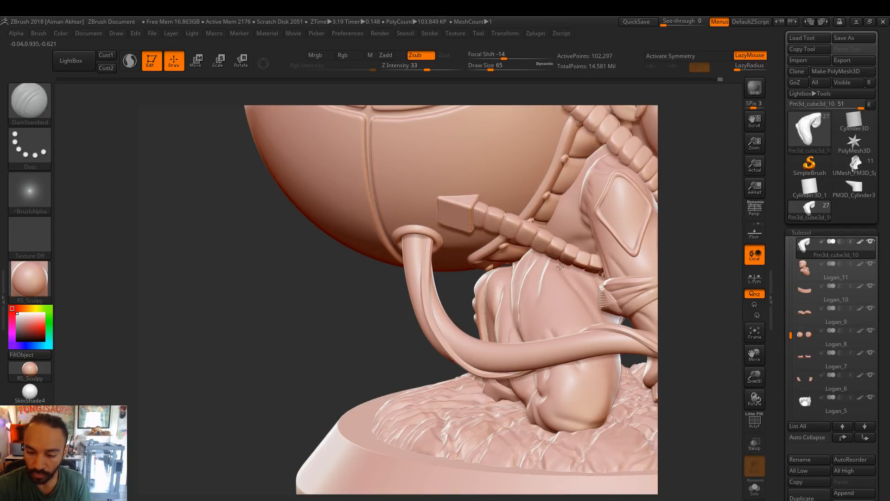
Switch to the Move brush and pull the thigh folds into shape, shrinking it to 68
key("b")
key("m")
key("v")
key("s")
mouse_move(560, 268)
left_mouse_down()
mouse_move(578, 302)
mouse_move(563, 250)
mouse_move(557, 272)
left_mouse_up()
key("s")
key("s")
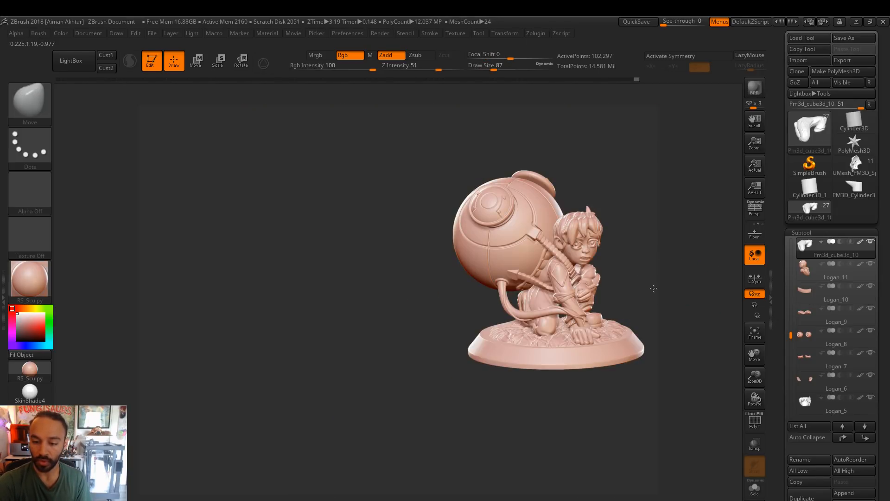
Orbit to the figure's other side and isolate the trouser piece with Solo
mouse_move(655, 284)
left_mouse_down()
mouse_move(686, 302)
mouse_move(655, 307)
mouse_move(657, 291)
mouse_move(685, 312)
mouse_move(653, 309)
mouse_move(649, 318)
left_mouse_up()
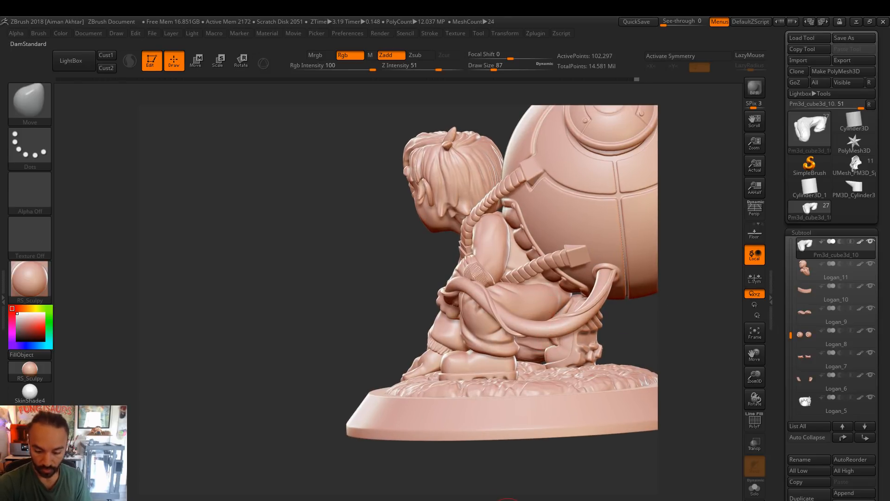
key("shift")
key("ctrl")
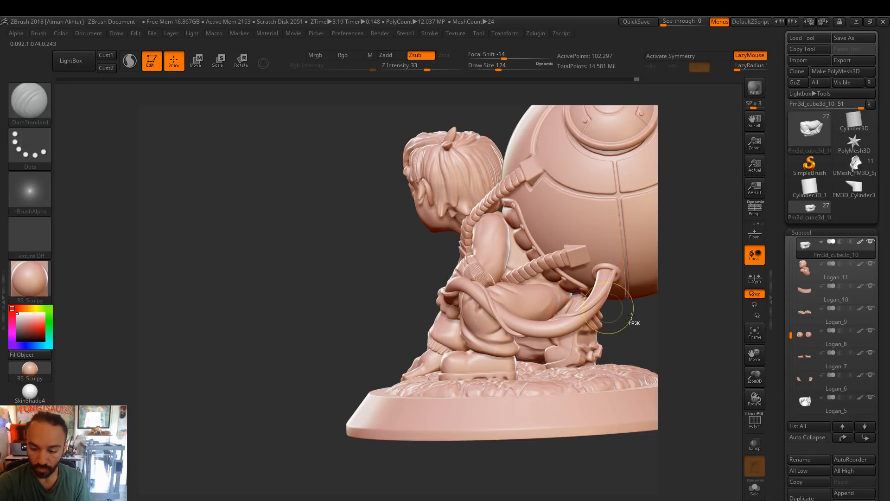
left_click(754, 487)
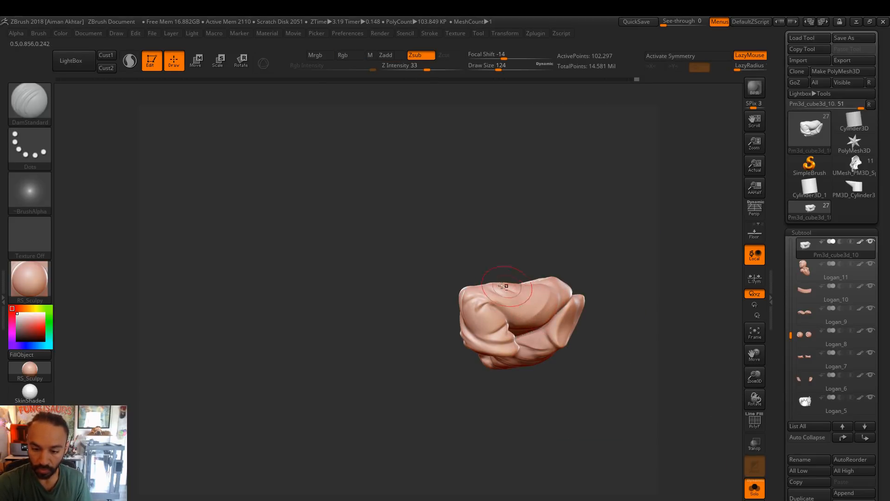
Smooth the upper folds of the trouser piece and orbit it to a side-on view
left_click_drag(516, 293, 524, 306, "shift")
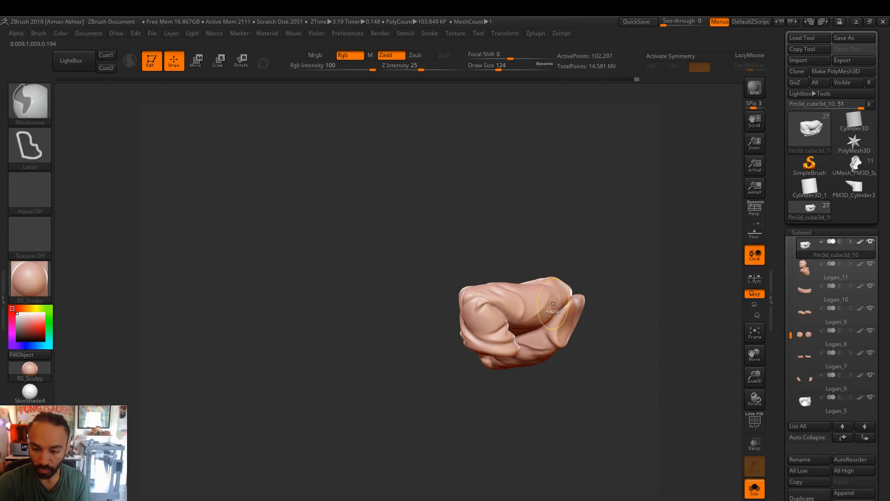
mouse_move(563, 262)
left_mouse_down()
mouse_move(596, 259)
mouse_move(552, 296)
left_mouse_up()
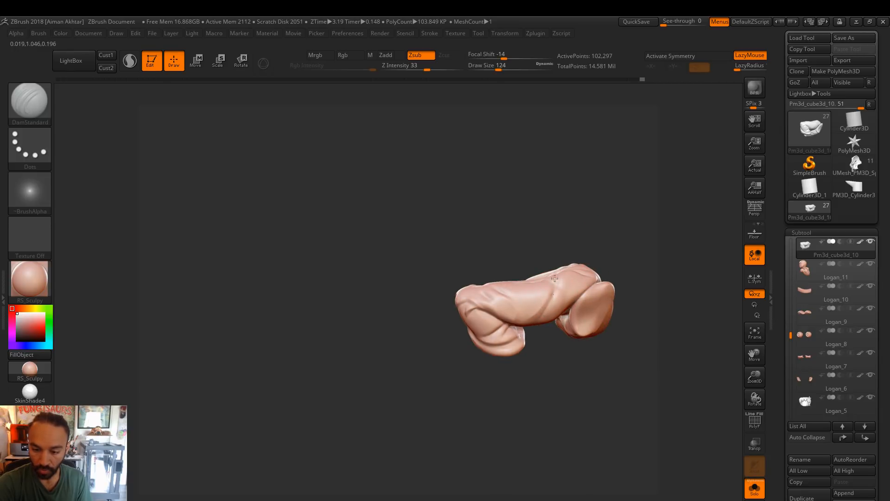
left_click_drag(608, 230, 553, 297)
key("shift")
Switch to the Move brush and turn Solo off to show the whole figure
key("b")
key("m")
key("v")
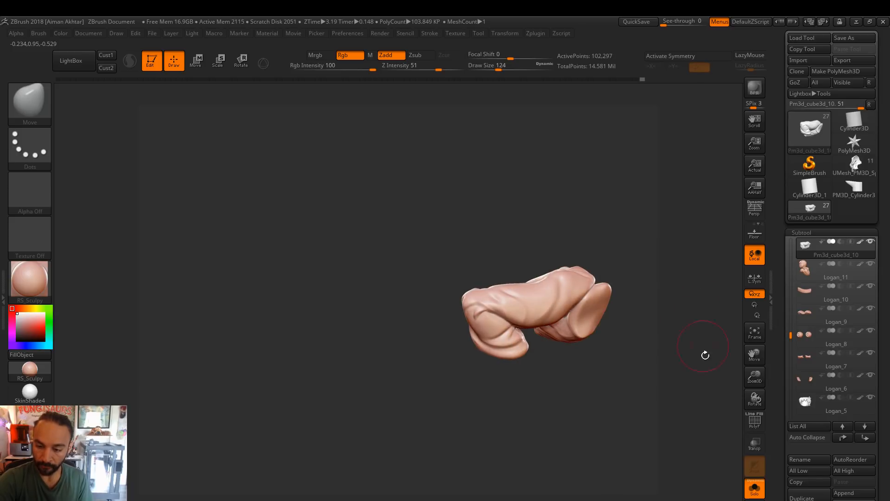
left_click(756, 490)
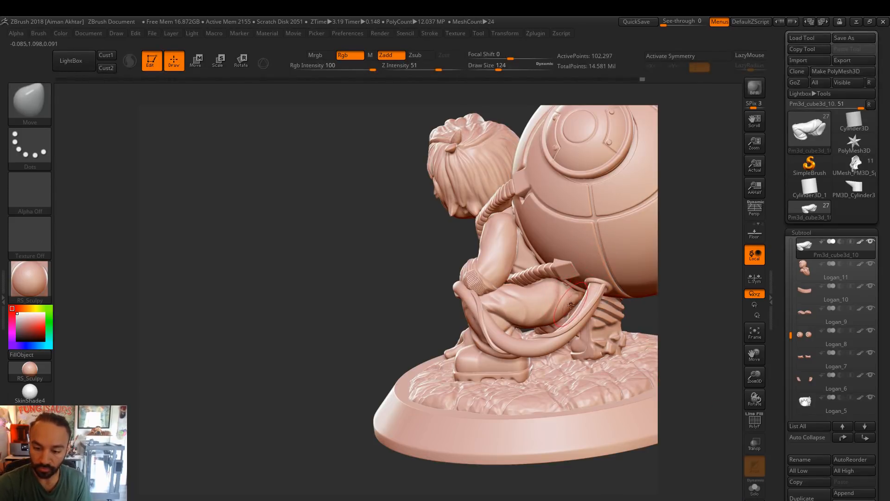
Resize the brush to 163, then 77, and orbit to a level side view
key("s")
left_click(567, 302)
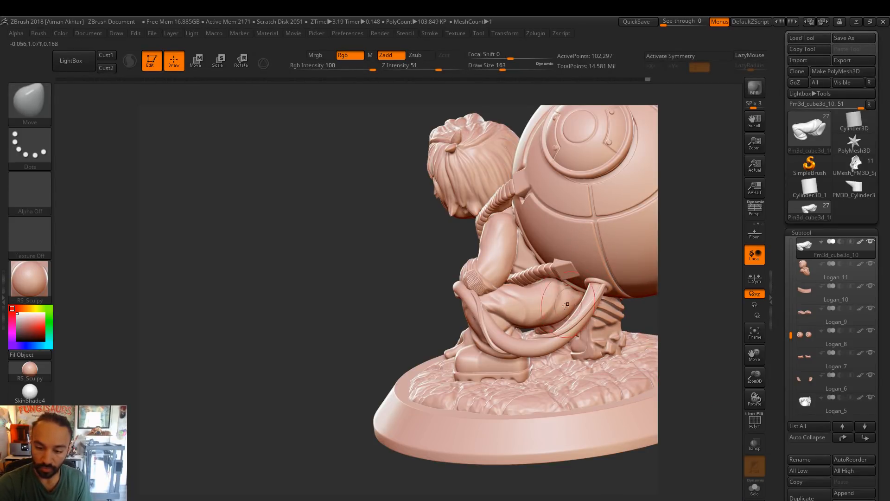
key("s")
left_click(517, 317)
key("shift")
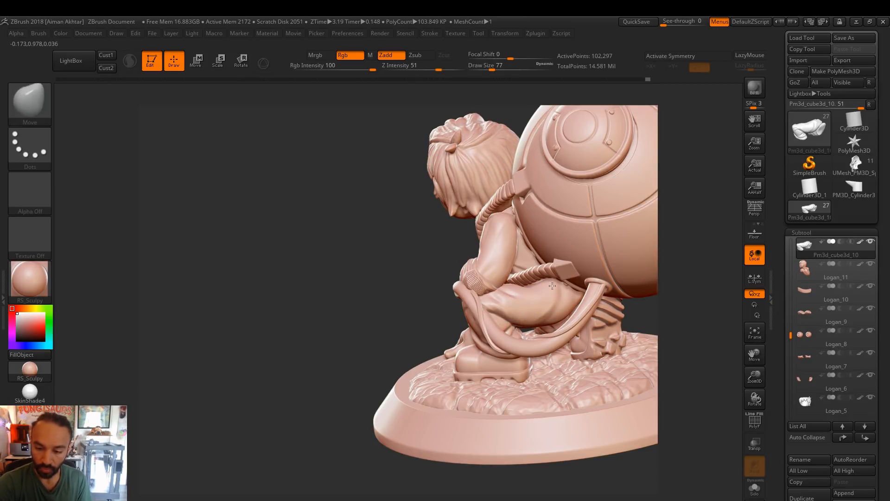
right_click_drag(551, 283, 552, 295, "shift")
Carve a crease with DamStandard on the fold near the hose, then enlarge the brush to 90
key("b")
key("d")
key("s")
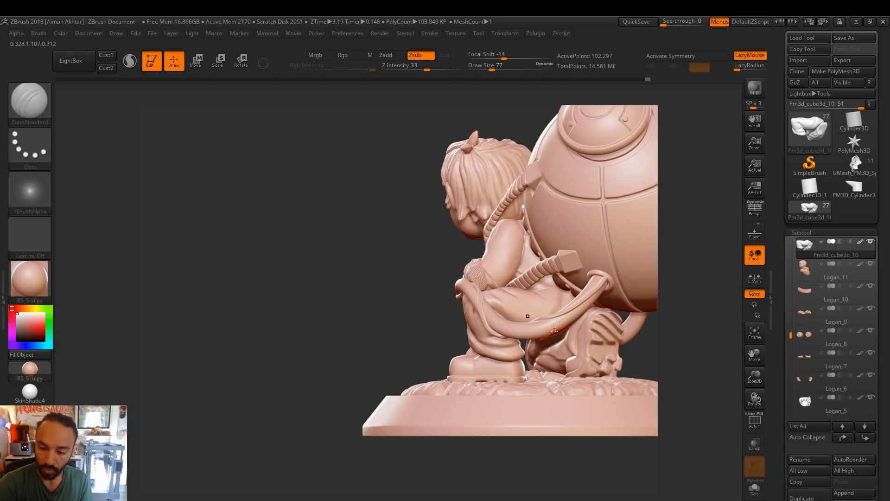
key("ctrl+z")
left_click_drag(546, 319, 543, 314)
left_click_drag(704, 280, 580, 291)
left_click_drag(661, 270, 566, 300)
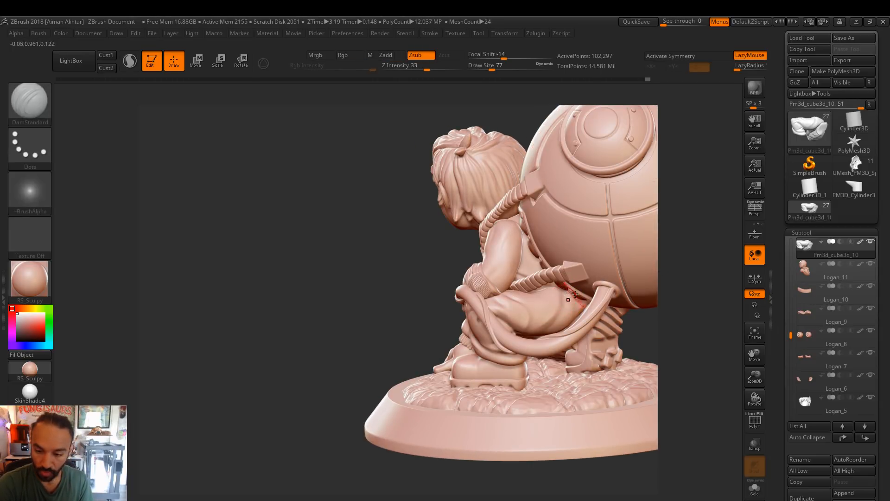
key("ctrl")
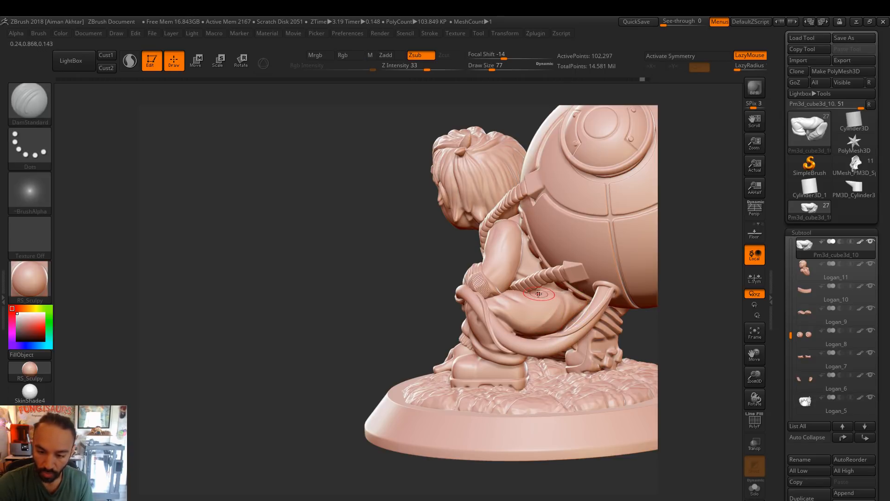
key("bracketright")
key("shift")
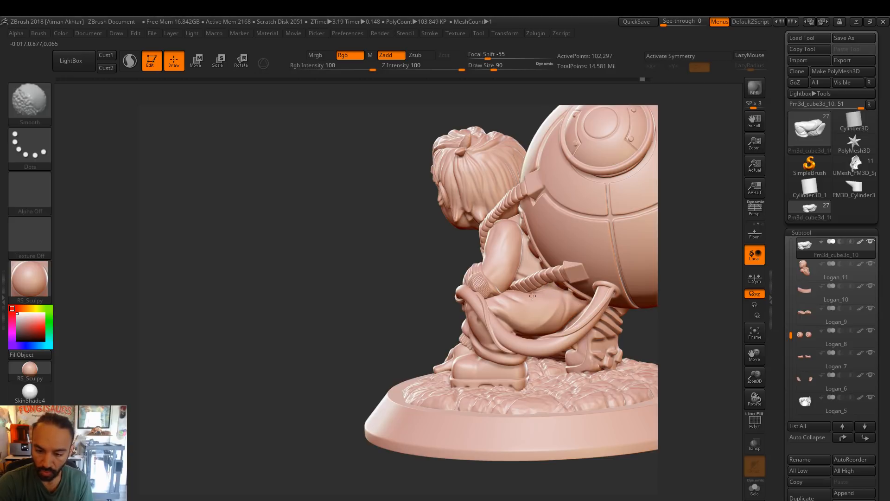
Check the figure's left profile and front three-quarter view, then make Extract2 the active subtool
left_click_drag(695, 271, 728, 271)
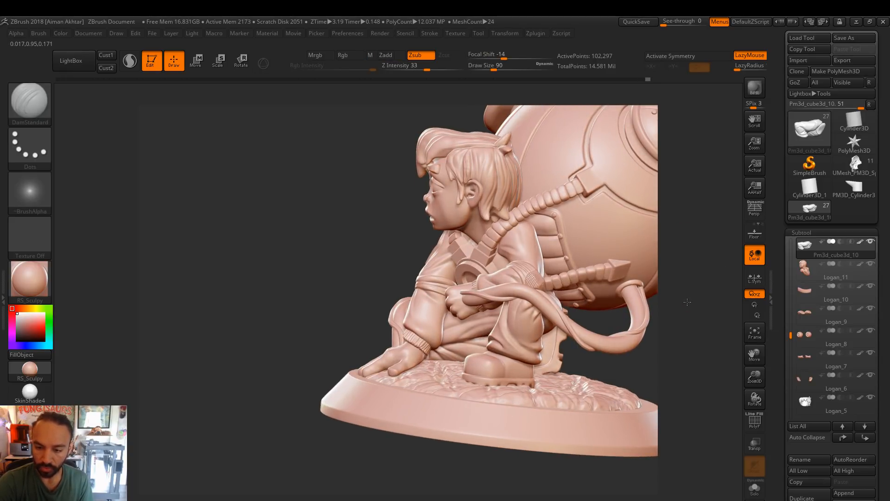
left_click_drag(684, 304, 537, 489)
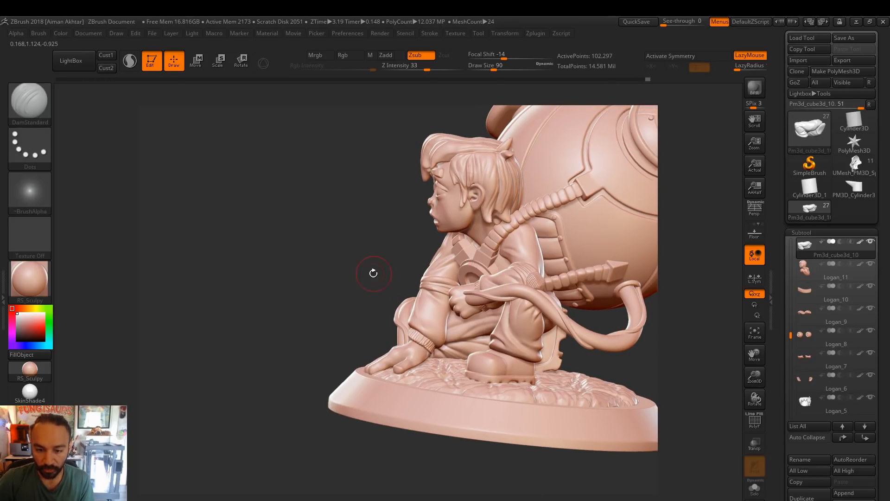
left_click_drag(401, 272, 584, 277)
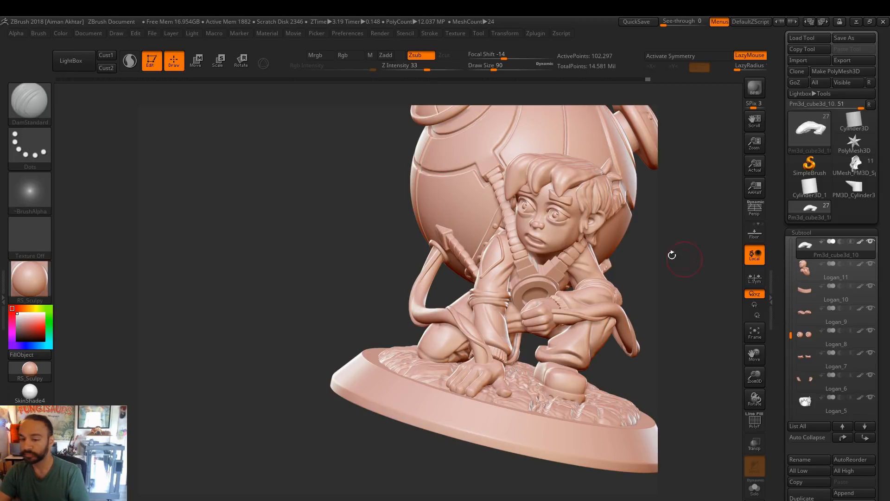
left_click(503, 257, "alt")
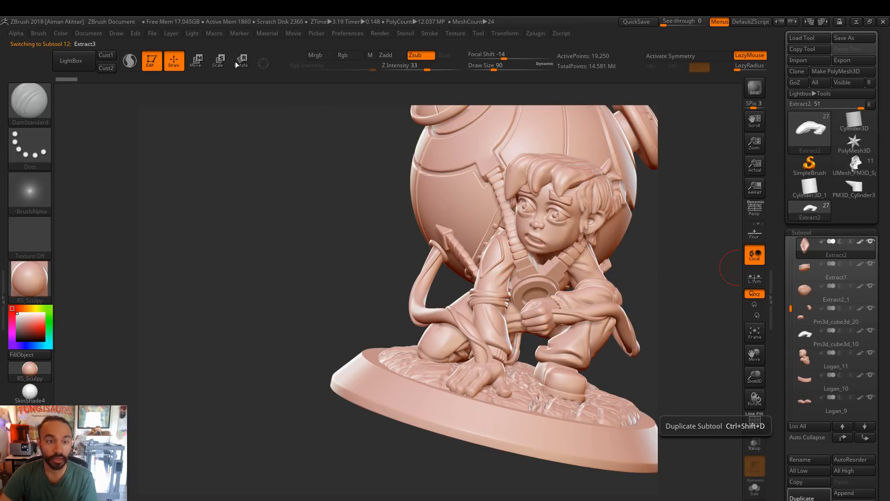
Duplicate Extract2 as Extract3 and move the copy onto the arm with Transpose Move
key("ctrl+shift+d")
left_click_drag(374, 311, 187, 305)
left_click(205, 65)
left_click_drag(349, 268, 513, 266)
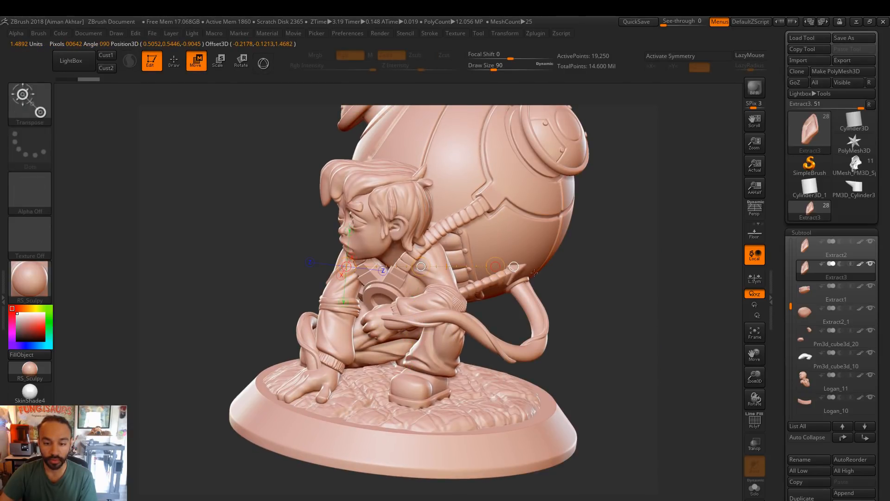
left_click_drag(588, 312, 429, 284)
mouse_move(365, 277)
left_mouse_down()
mouse_move(447, 277)
mouse_move(363, 266)
left_mouse_up()
Rotate Extract3 into position with a Transpose Rotate line along the arm strap
left_click(241, 61)
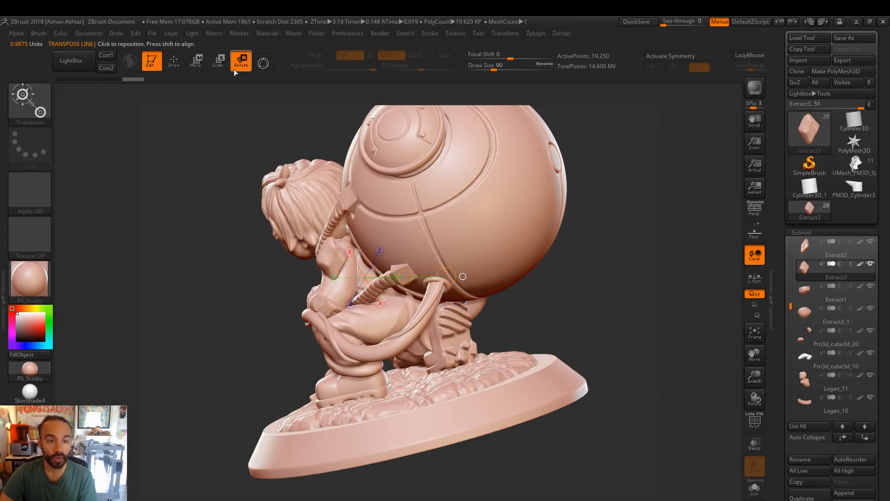
key("ctrl+z")
left_click_drag(238, 274, 356, 264)
left_click_drag(343, 296, 355, 234)
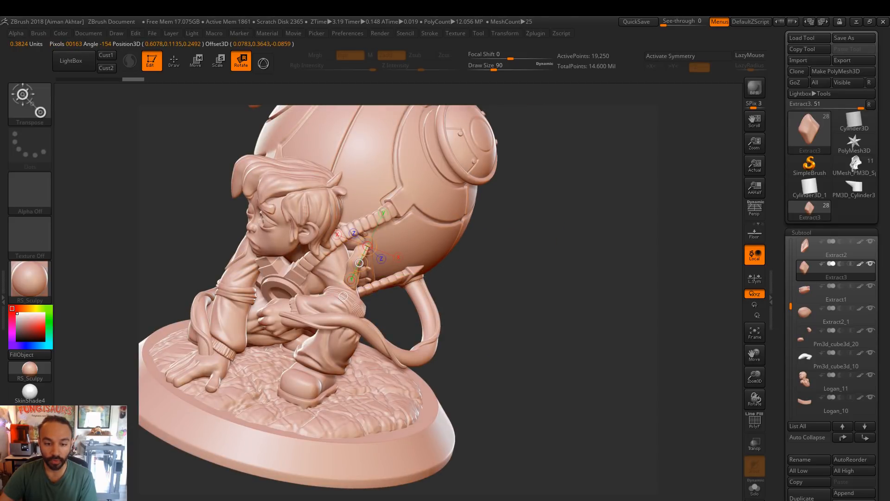
left_click_drag(644, 346, 622, 347)
left_click_drag(362, 246, 339, 245)
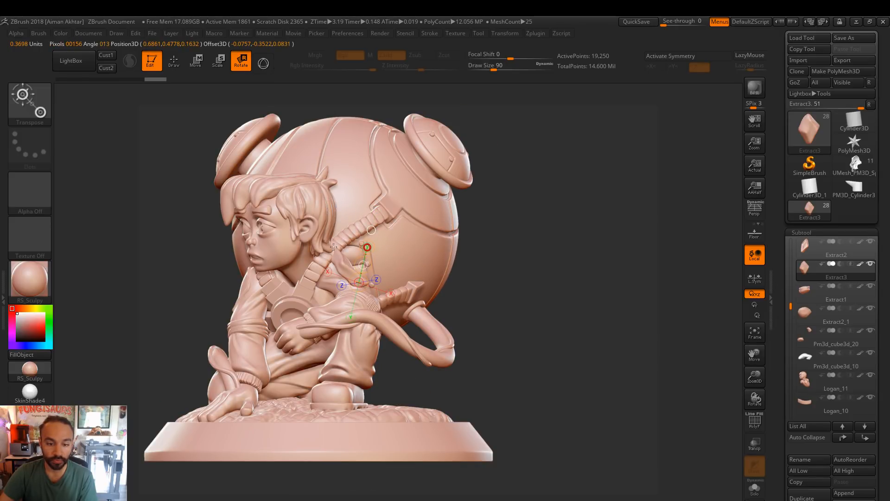
mouse_move(360, 283)
left_mouse_down()
mouse_move(334, 250)
mouse_move(365, 286)
left_mouse_up()
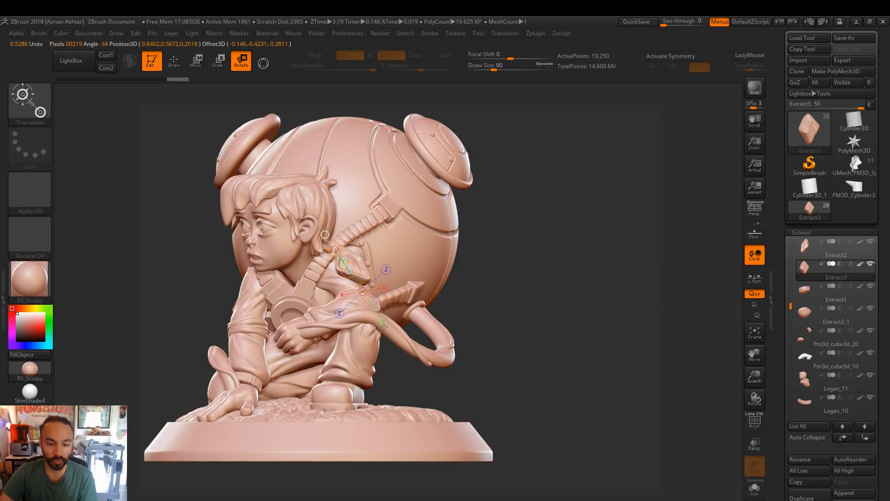
Slide Extract3 onto the shoulder with Transpose Move and fine-tune its position
left_click(203, 64)
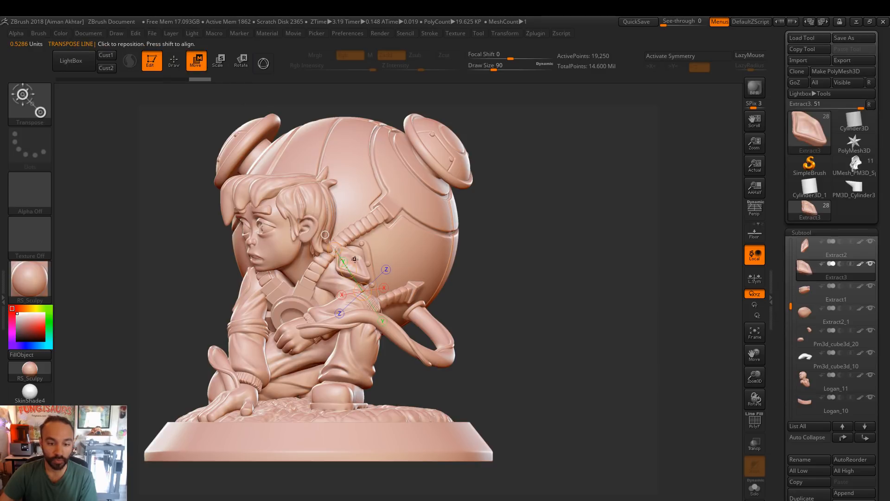
left_click_drag(375, 216, 358, 253)
left_click_drag(502, 285, 497, 282)
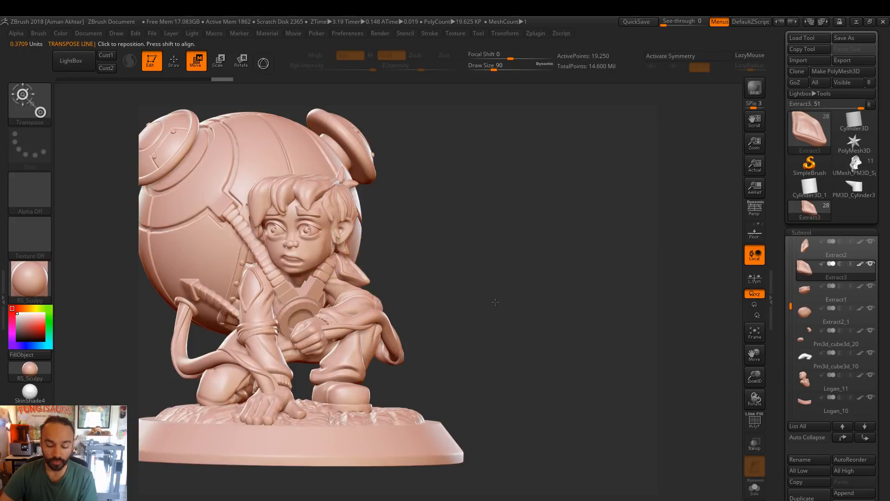
left_click_drag(416, 262, 419, 290, "alt")
left_click_drag(337, 266, 431, 217)
mouse_move(384, 242)
left_mouse_down()
mouse_move(371, 247)
mouse_move(434, 287)
left_mouse_up()
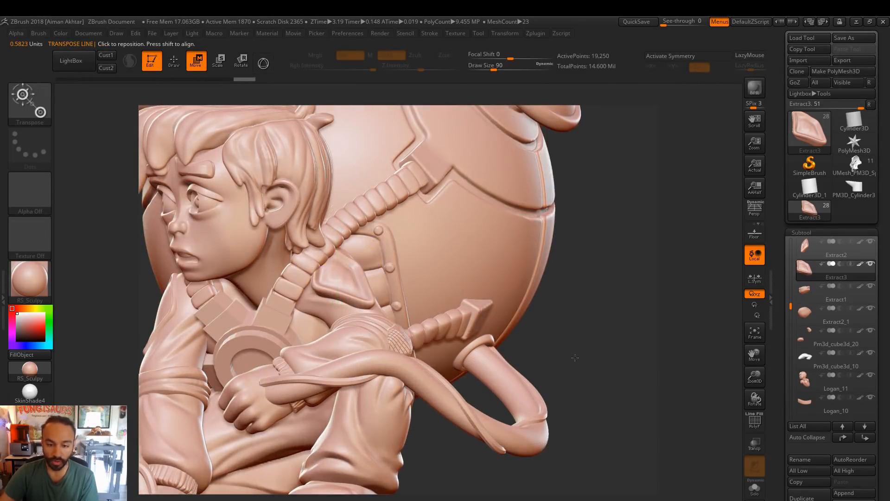
Reshape the Extract3 shoulder plate with broad Move brush pulls at size 400
key("f")
mouse_move(623, 361)
left_mouse_down()
mouse_move(369, 279)
mouse_move(344, 258)
left_mouse_up()
key("q")
key("s")
key("s")
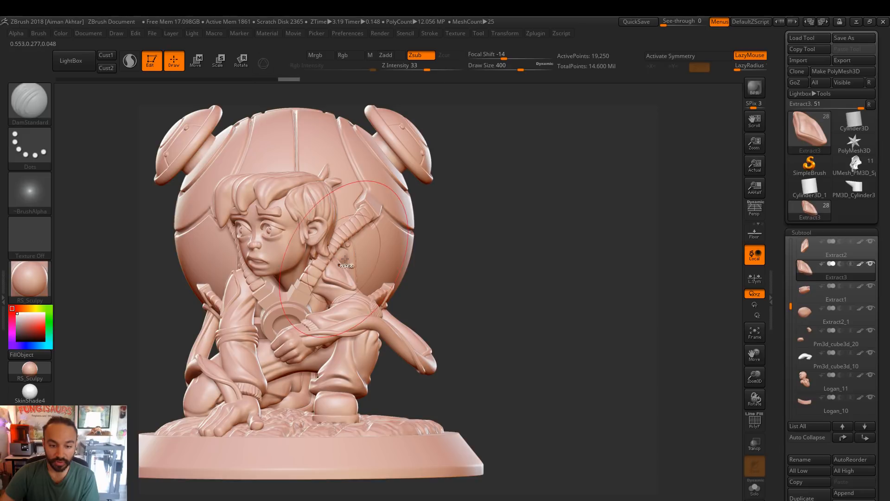
key("b")
key("m")
key("v")
mouse_move(356, 257)
left_mouse_down()
mouse_move(341, 271)
mouse_move(353, 271)
left_mouse_up()
key("s")
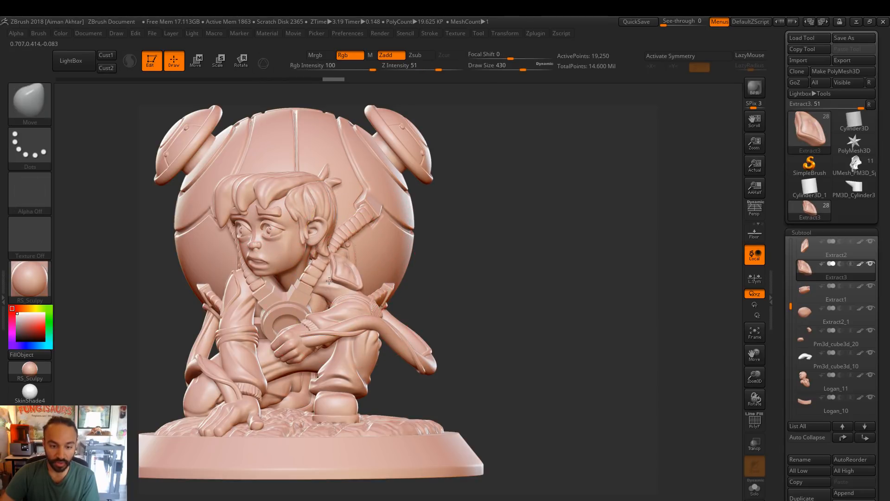
On the Pm3d_cube3d_14 arm, pull the shoulder and sleeve down and left at sizes 187 and 108
left_click(328, 281, "alt")
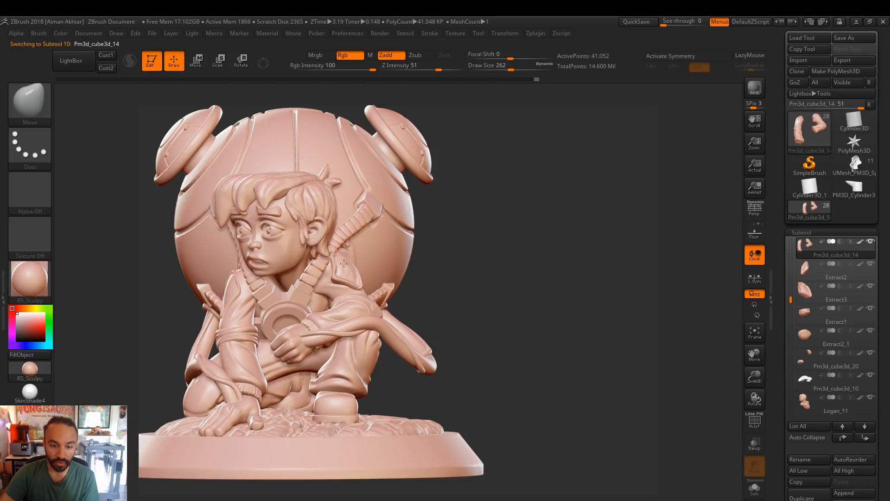
mouse_move(472, 283)
left_mouse_down()
mouse_move(419, 284)
mouse_move(345, 257)
mouse_move(357, 262)
left_mouse_up()
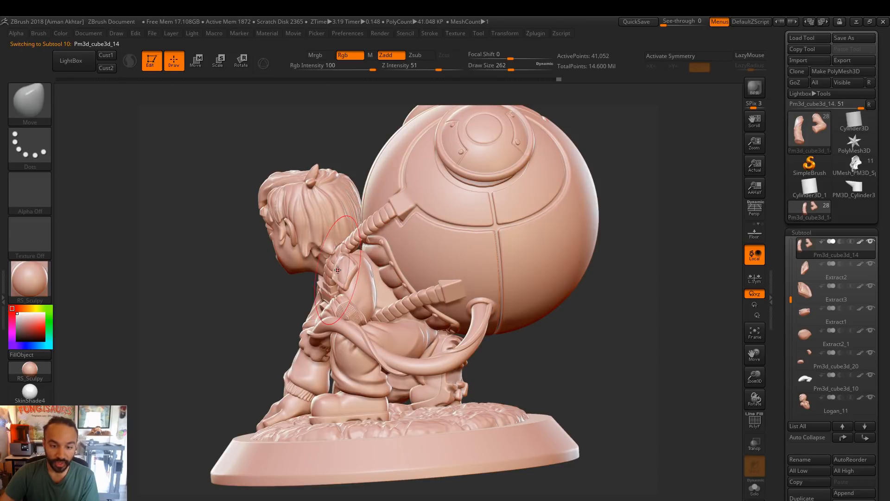
key("[")
left_click_drag(364, 263, 365, 282)
mouse_move(285, 275)
left_mouse_down()
mouse_move(367, 273)
mouse_move(326, 290)
left_mouse_up()
key("s")
mouse_move(335, 287)
left_mouse_down()
mouse_move(326, 288)
mouse_move(333, 290)
left_mouse_up()
key("s")
key("s")
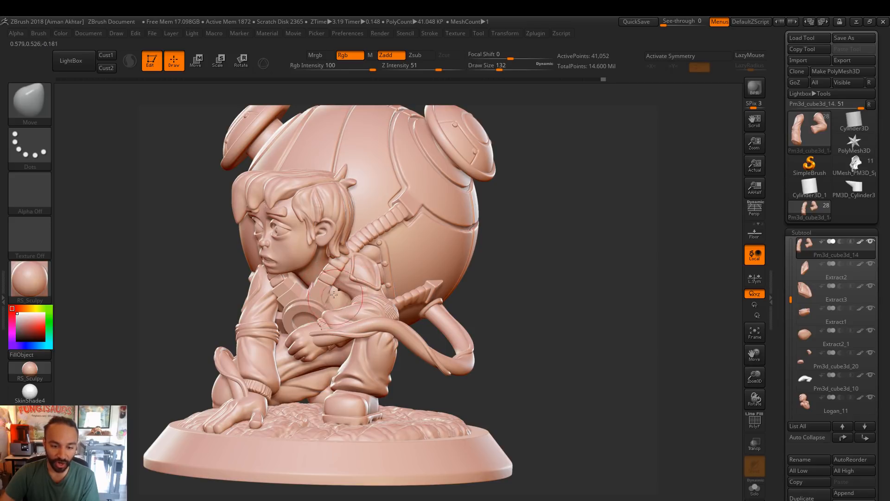
Reshape the Extract3 plate edges with the Move brush at sizes 163 and 71
left_click(374, 288, "alt")
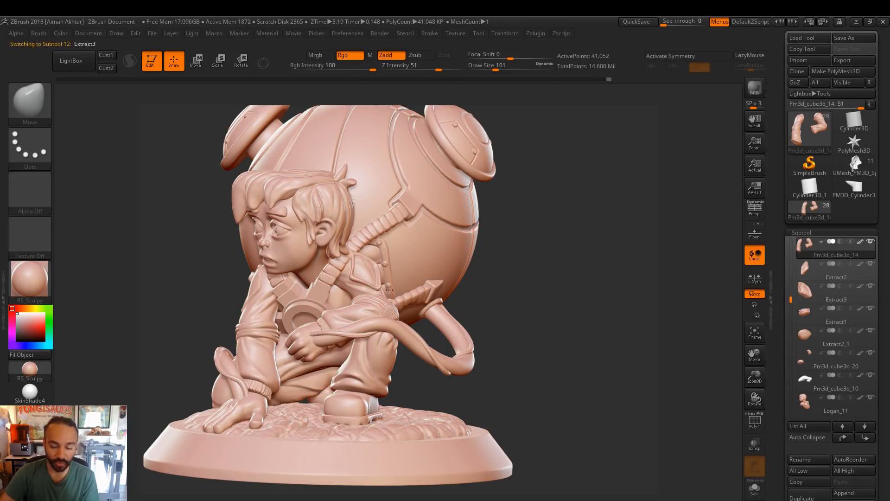
mouse_move(525, 308)
left_mouse_down()
mouse_move(520, 298)
mouse_move(531, 318)
mouse_move(503, 313)
left_mouse_up()
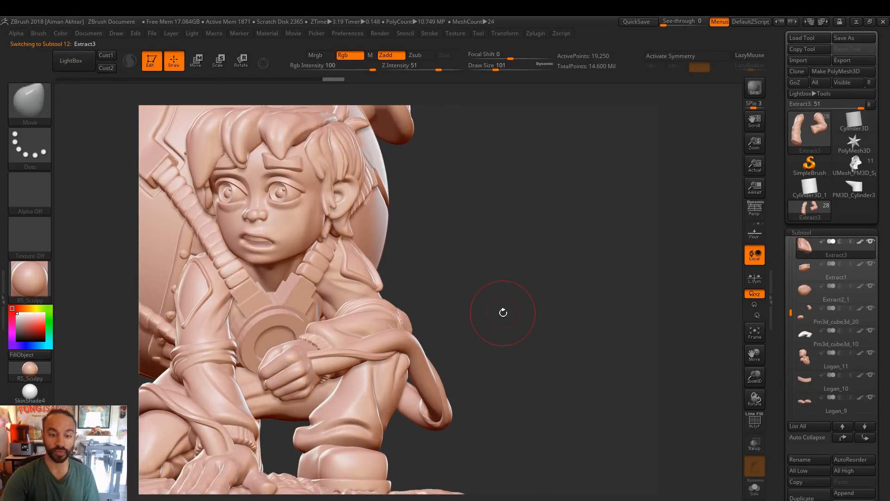
key("s")
mouse_move(353, 248)
left_mouse_down()
mouse_move(341, 238)
mouse_move(346, 249)
left_mouse_up()
key("s")
key("s")
key("s")
left_click_drag(346, 249, 355, 247)
key("s")
key("s")
left_click_drag(367, 249, 365, 250)
Smooth where the Pm3d_cube3d_14 sleeve meets the plate and smooth the plate surface
left_click(352, 240, "alt")
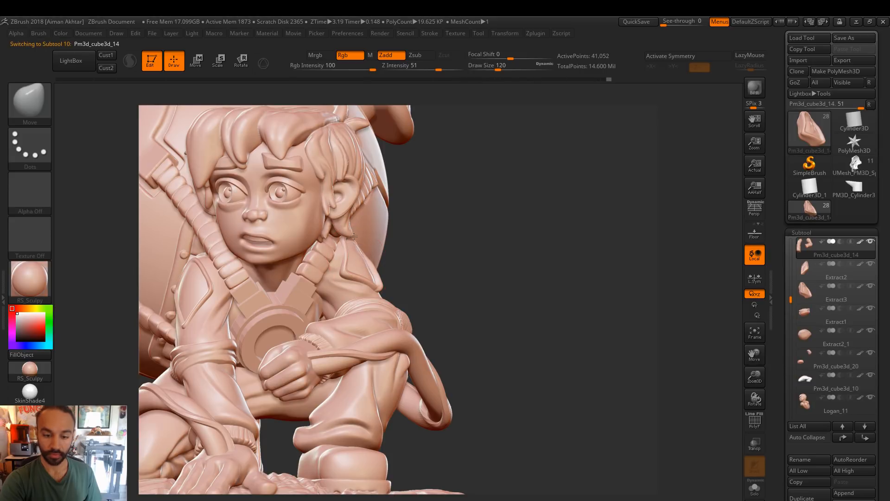
key("shift")
left_click_drag(361, 264, 371, 276, "shift")
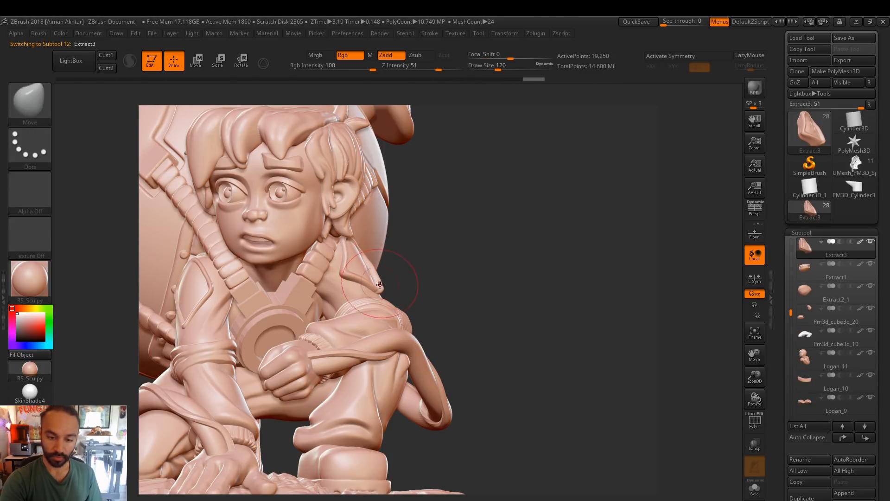
key("shift")
left_click_drag(378, 285, 322, 279, "shift")
left_click_drag(385, 260, 383, 273, "shift")
left_click(350, 238, "alt")
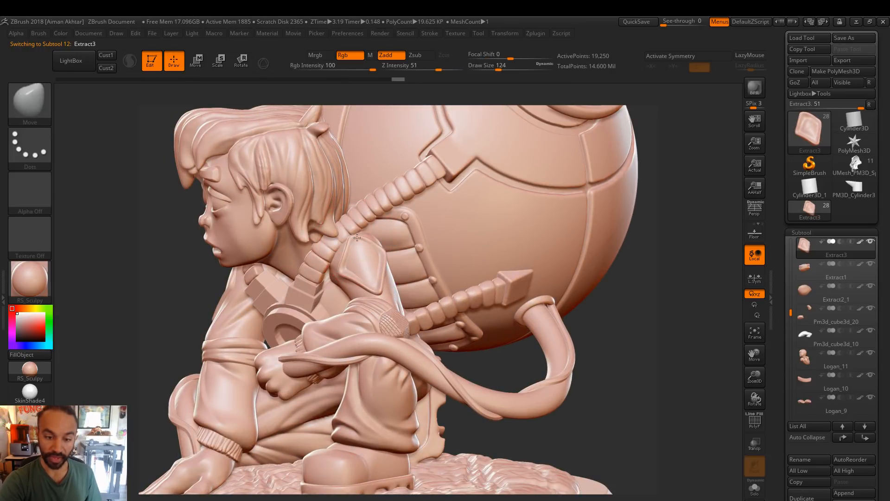
Push the shoulder top up over the plate and reshape the sleeve shoulder at size 90
left_click_drag(360, 233, 363, 248)
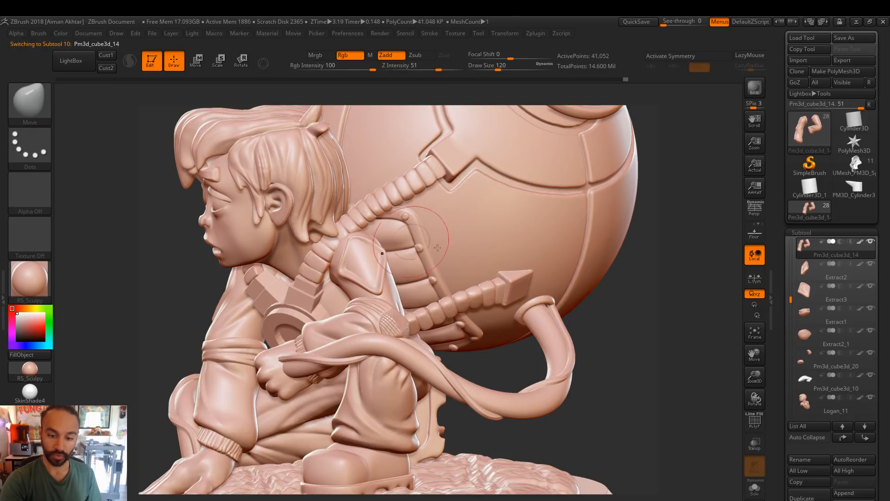
right_click_drag(360, 252, 358, 242)
key("s")
left_click_drag(334, 253, 338, 248)
key("shift")
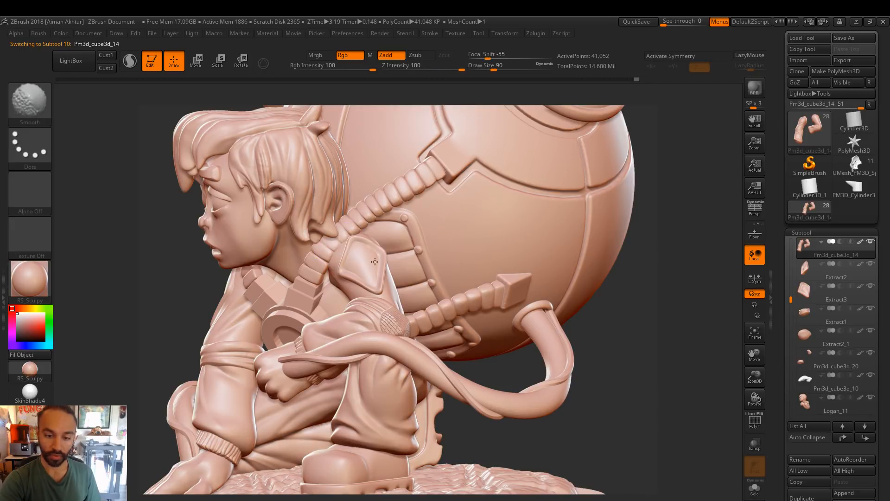
From a rear-side view, smooth the arm and pull its lower and right edges inward at sizes 116-124
left_click(380, 289, "alt")
key("s")
left_click_drag(381, 295, 384, 295)
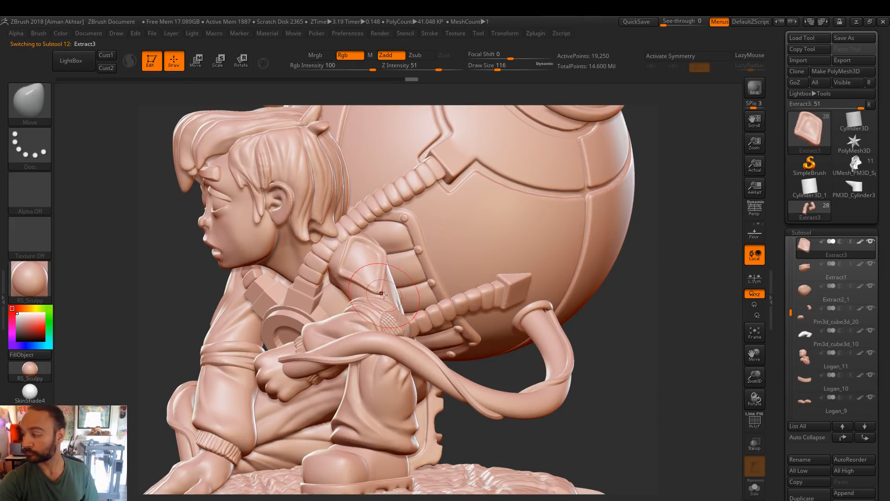
mouse_move(499, 366)
left_mouse_down()
mouse_move(408, 259)
mouse_move(402, 235)
left_mouse_up()
left_click(394, 288, "alt")
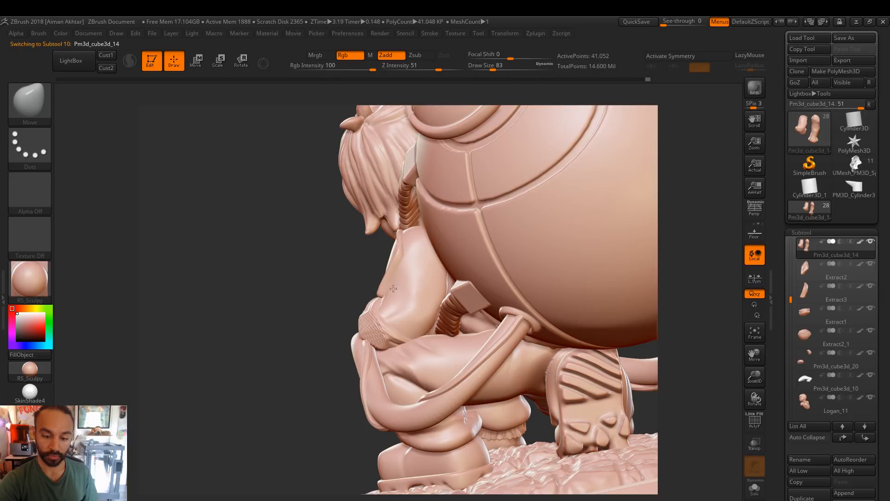
mouse_move(406, 278)
left_mouse_down("shift")
mouse_move(437, 292)
mouse_move(419, 326)
left_mouse_up("shift")
key("s")
key("s")
key("s")
left_click_drag(423, 323, 421, 324)
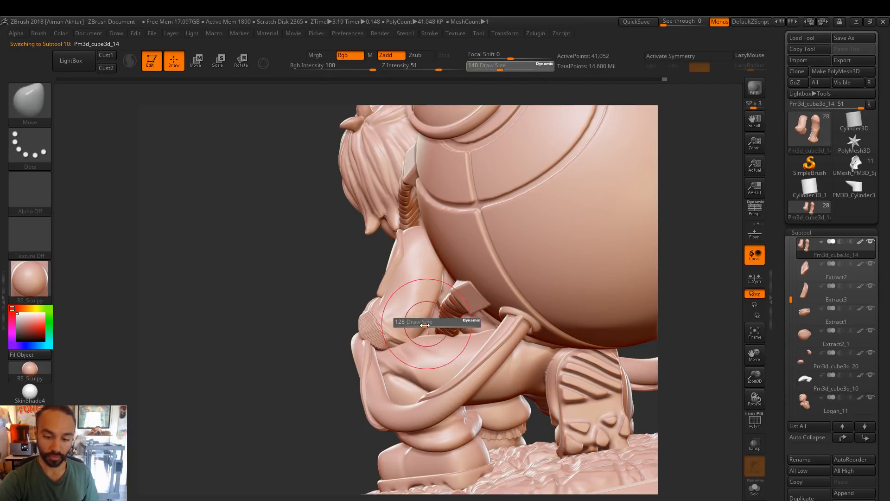
right_click_drag(404, 288, 402, 321)
key("s")
left_click_drag(403, 322, 401, 234)
key("s")
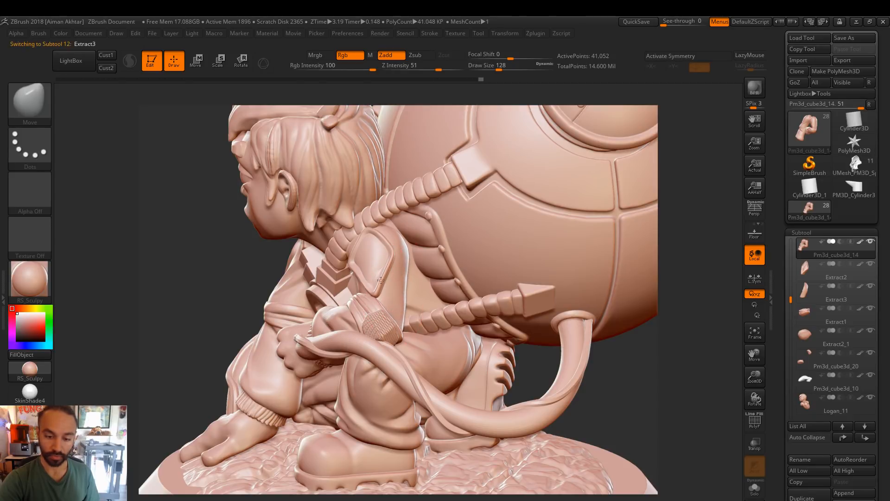
Select Extract3, use DamStandard at size 44, then push the shoulder pad down-right with Move
left_click(381, 281, "alt")
key("shift")
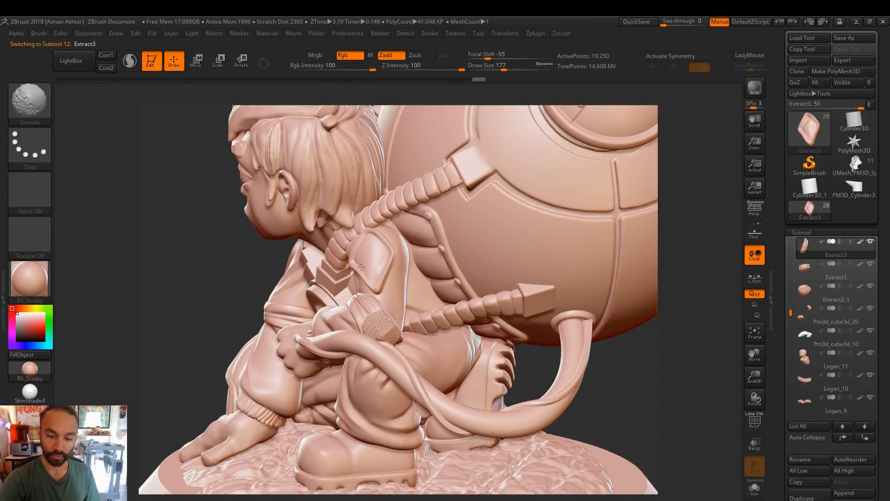
key("b")
key("d")
key("s")
key("bracketleft")
key("bracketleft")
key("bracketleft")
key("shift")
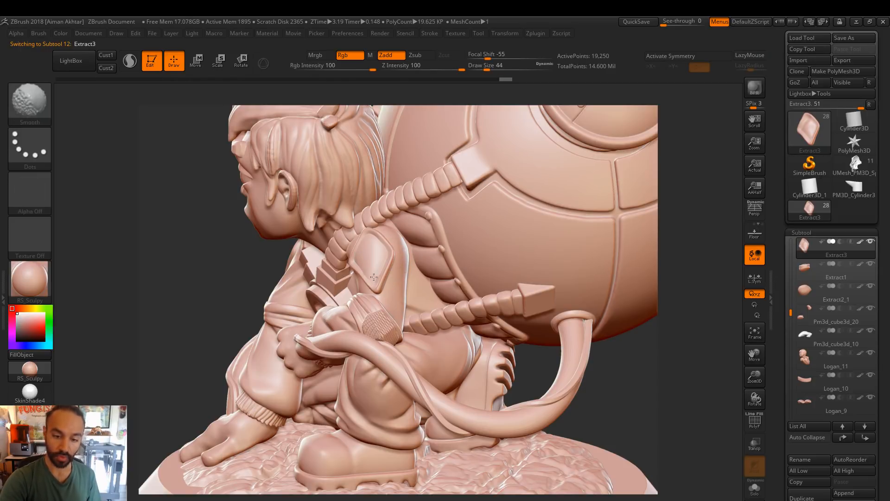
key("b")
key("m")
key("v")
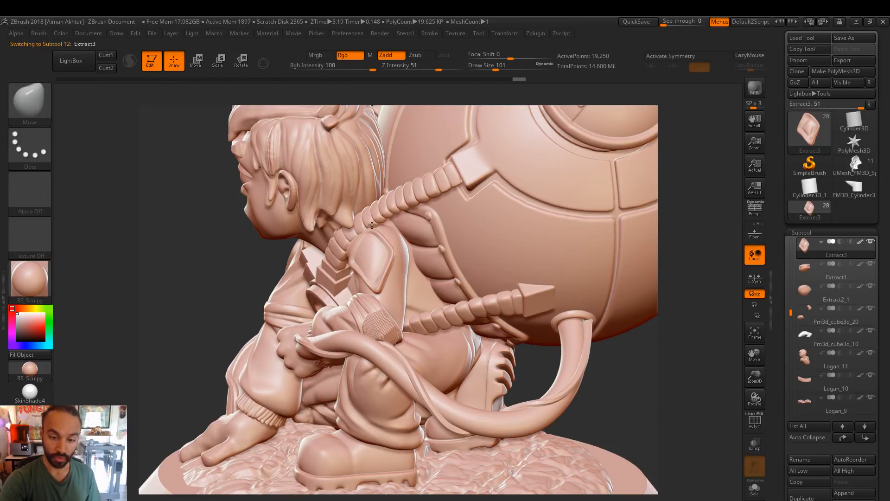
key("[")
left_click_drag(357, 255, 372, 275)
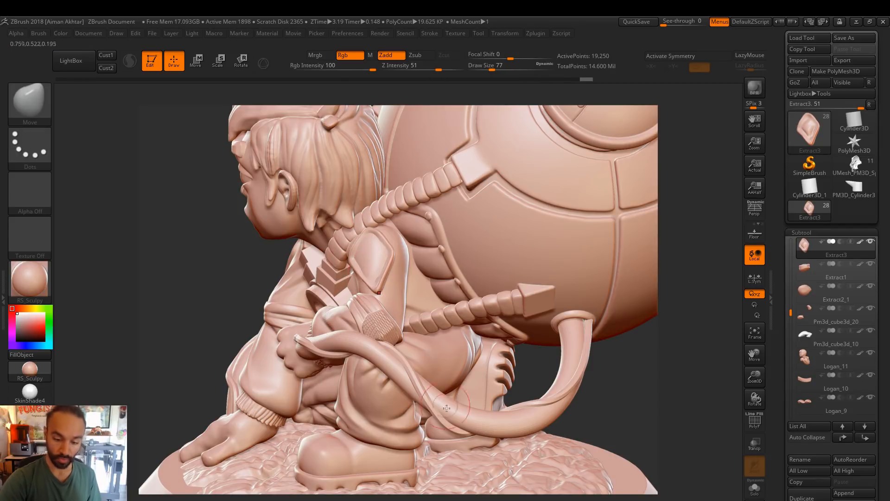
Carve a DamStandard crease into the Extract3 shoulder pad
key("b")
key("d")
key("s")
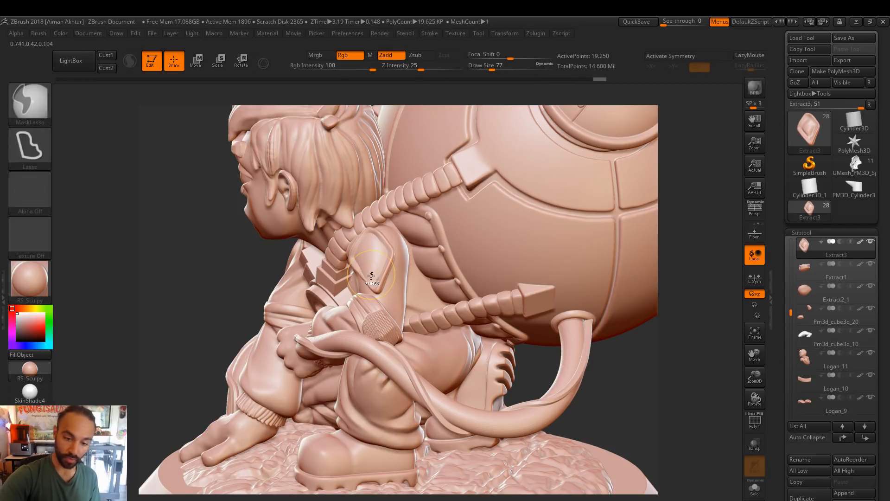
left_click(401, 283, "alt")
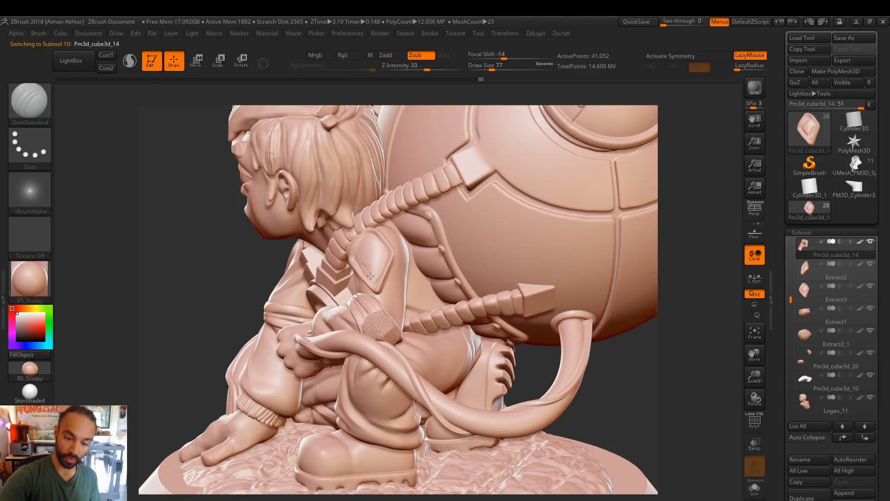
key("shift")
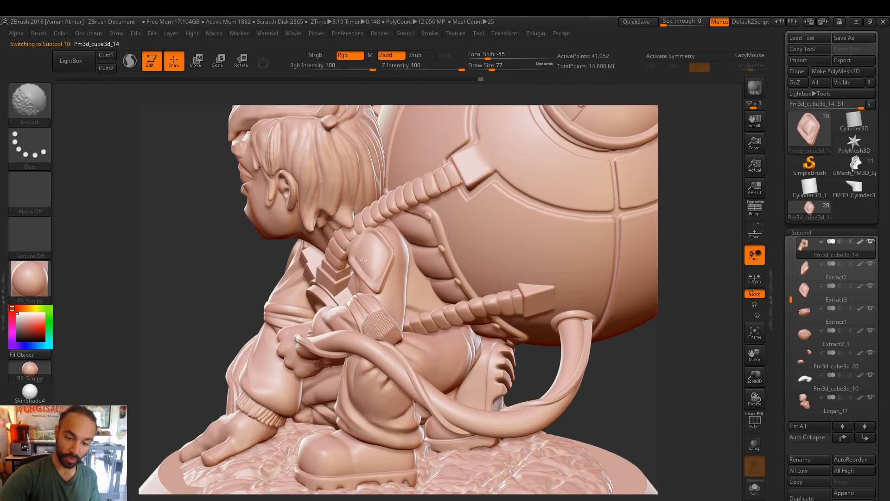
left_click(370, 272, "alt")
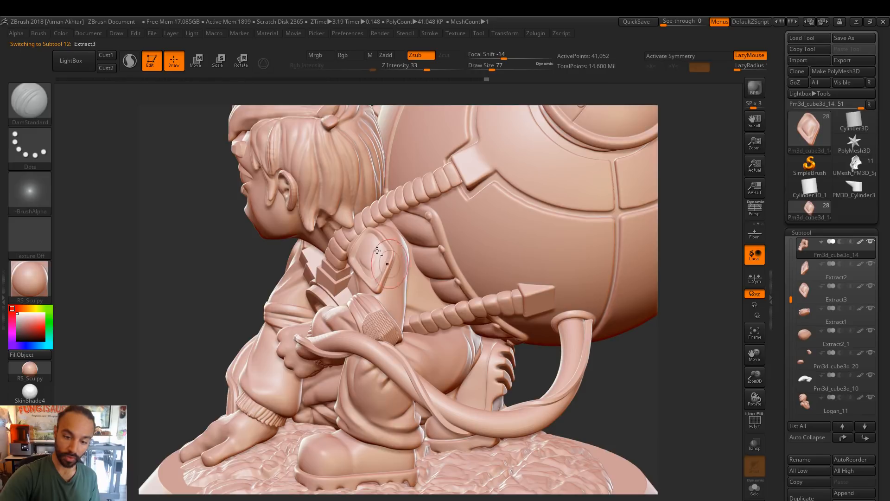
left_click_drag(376, 274, 377, 258)
key("s")
left_click(374, 271)
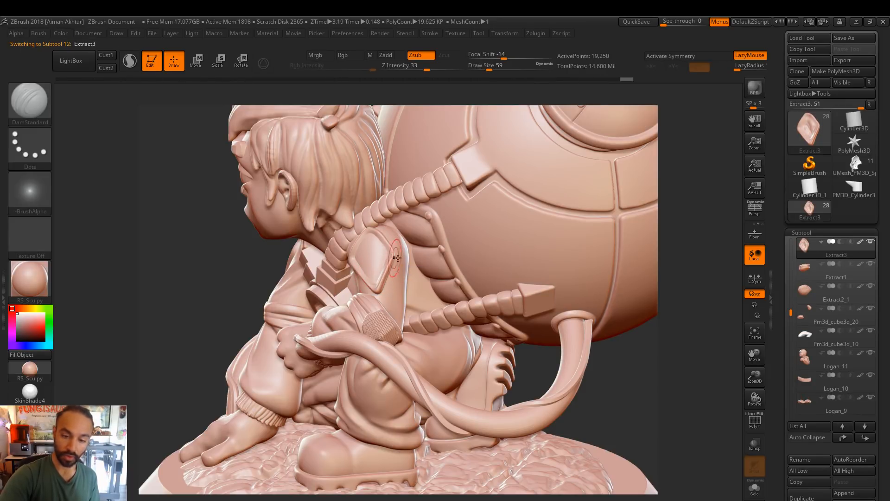
Turn the figure toward the front and nudge the pad's shape with the Move brush at size 51
left_click_drag(678, 366, 620, 310)
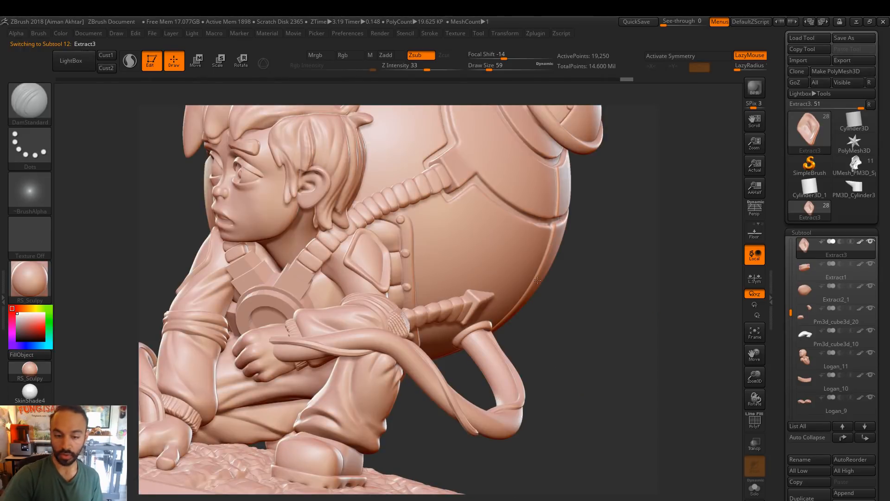
left_click_drag(537, 281, 444, 249)
key("b")
key("m")
key("v")
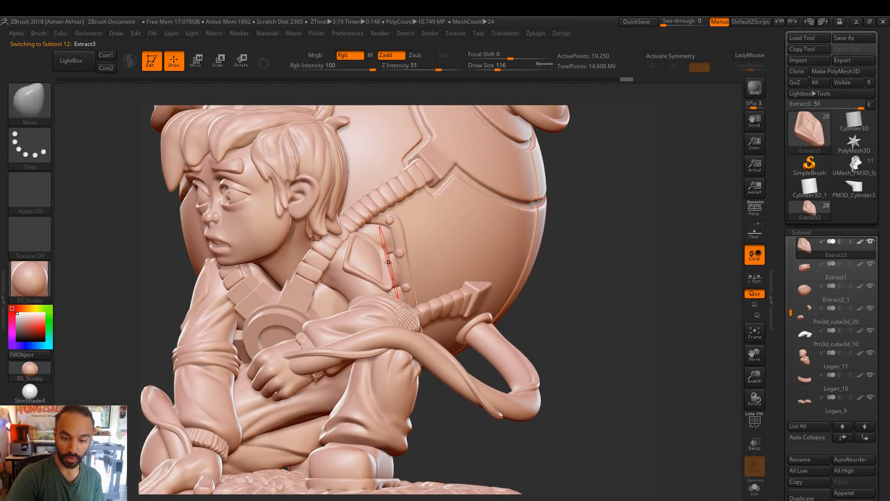
key("s")
left_click(356, 236)
left_click_drag(371, 236, 375, 243)
Reshape the pad's lower edge at Move size 83 and its upper edge at size 77
key("s")
left_click(373, 254)
left_click_drag(379, 279, 379, 276)
left_click_drag(380, 276, 378, 274)
key("s")
left_click(356, 262)
left_click_drag(356, 238, 359, 241)
left_click_drag(367, 242, 359, 252)
left_click_drag(389, 287, 388, 290)
Softly inflate the shoulder pad with the Inflate brush at size 68
key("s")
left_click(387, 289)
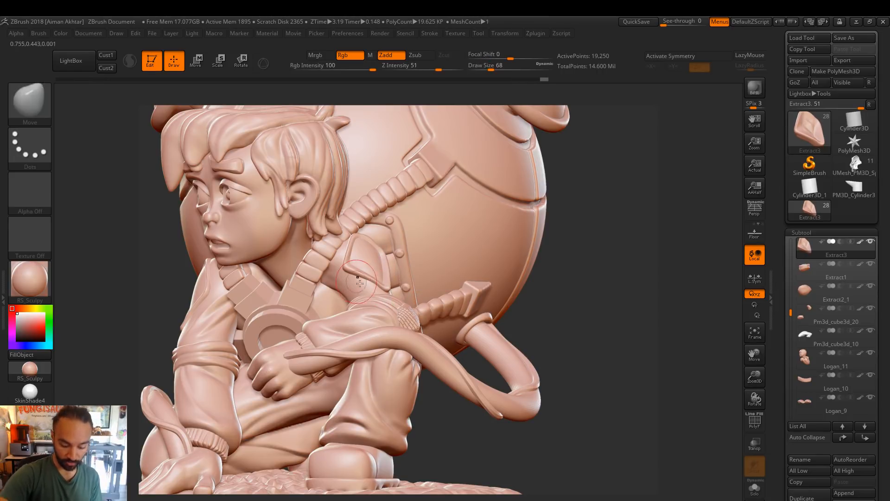
key("b")
key("i")
key("n")
left_click_drag(389, 294, 352, 260)
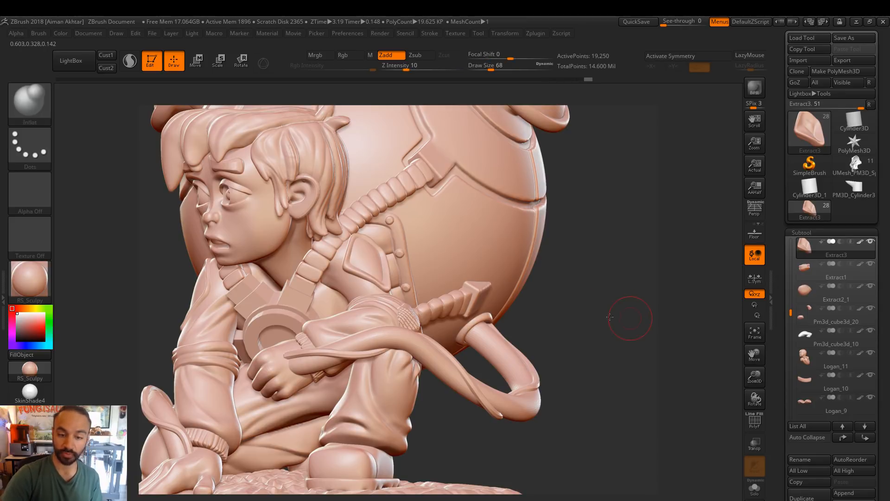
Frame the whole model and orbit to front three-quarter and frontal views
key("f")
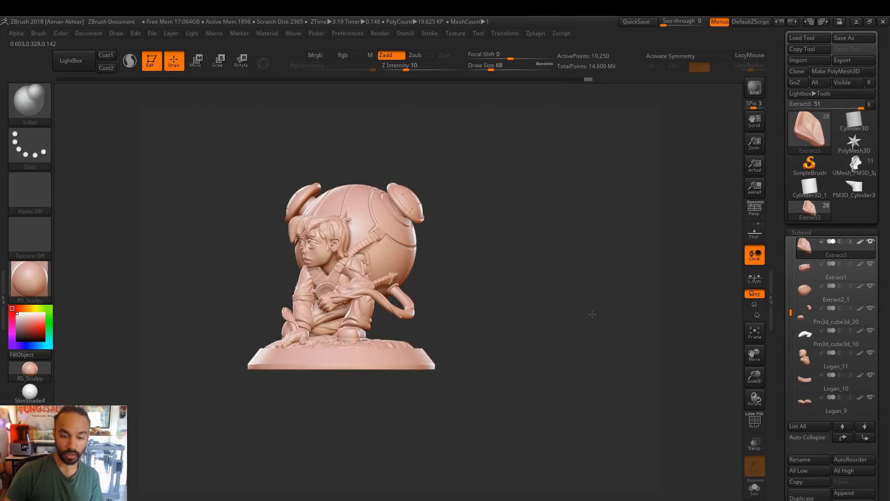
left_click_drag(592, 314, 593, 312)
left_click_drag(558, 409, 525, 409)
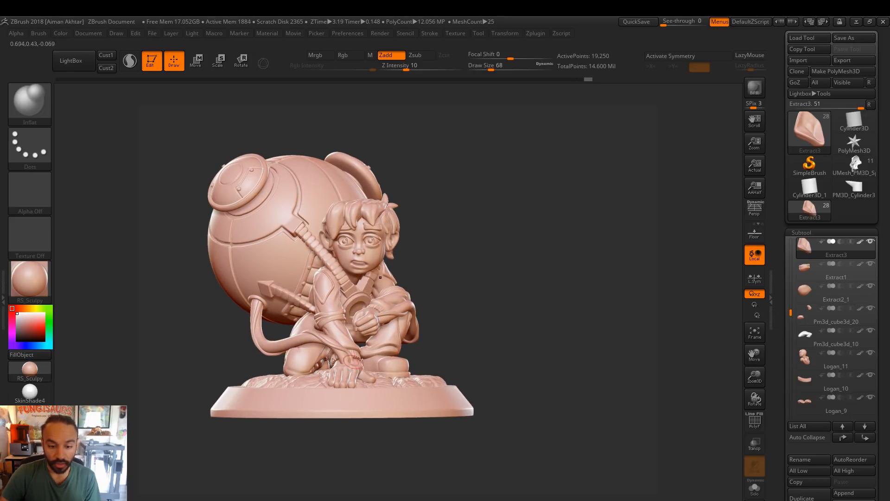
left_click_drag(458, 350, 472, 337)
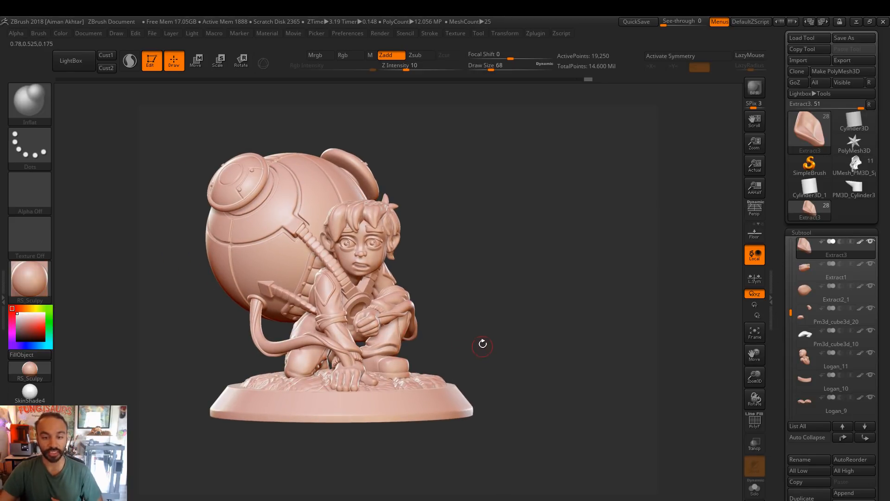
Orbit to view the figure's side and back, then bring the portfolio browser window full screen
mouse_move(830, 337)
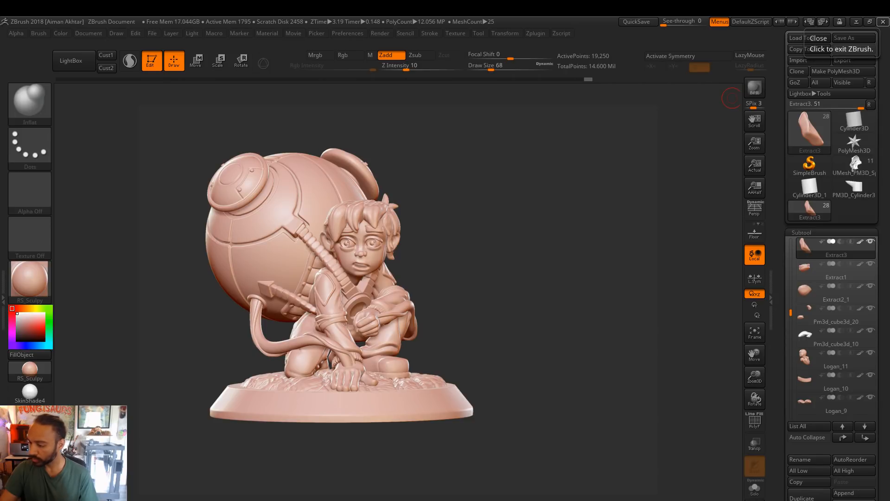
mouse_move(517, 330)
left_mouse_down()
mouse_move(501, 328)
mouse_move(580, 343)
mouse_move(297, 323)
left_mouse_up()
left_click_drag(562, 376, 431, 354)
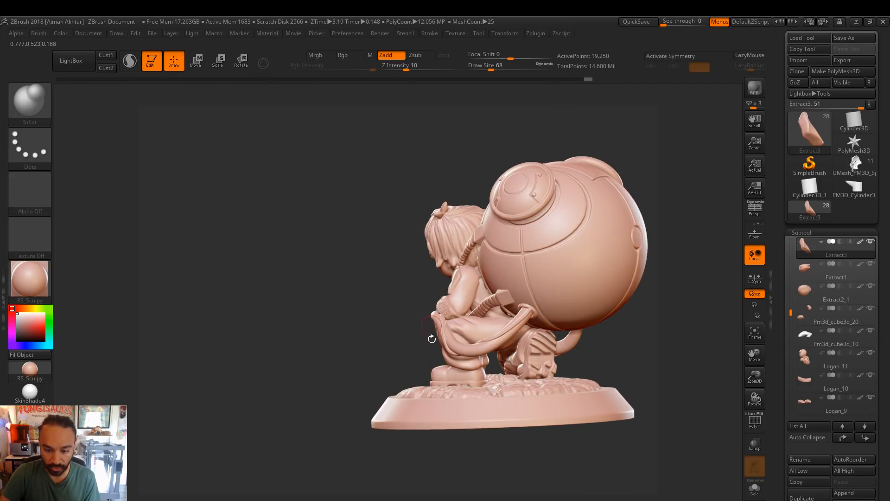
mouse_move(650, 368)
left_mouse_down()
mouse_move(546, 377)
mouse_move(577, 308)
mouse_move(599, 313)
left_mouse_up()
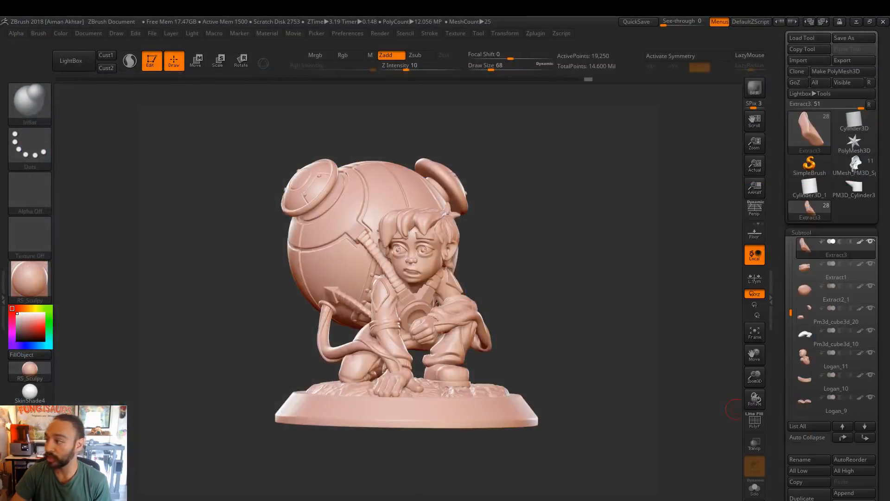
left_click_drag(889, 35, 160, 17)
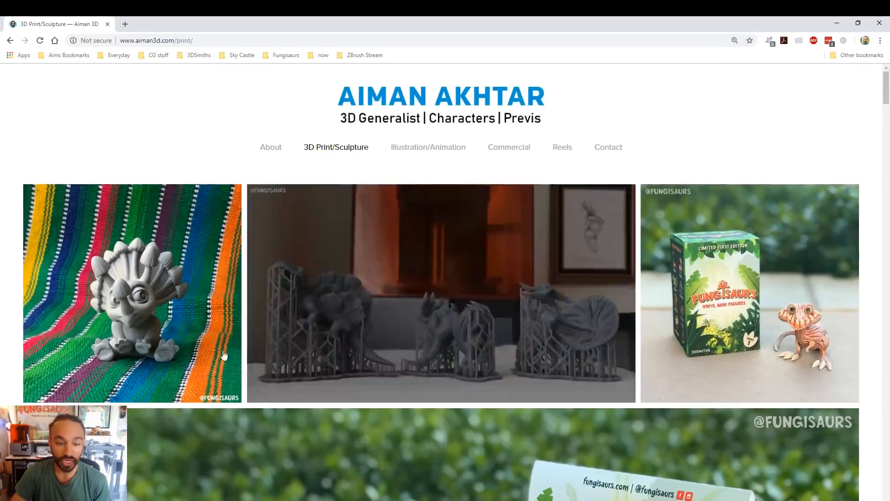
Visit the portfolio's About page, then go to instagram.com/fungisaurs in a new tab
left_click(271, 149)
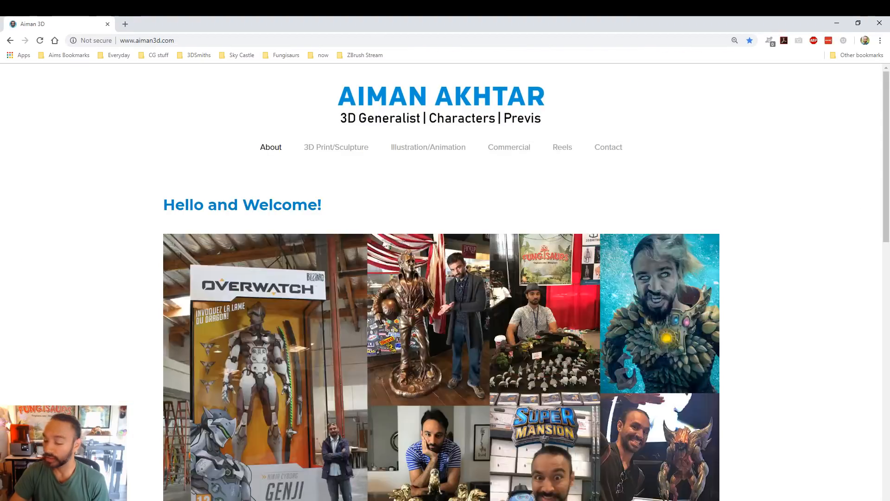
left_click(125, 24)
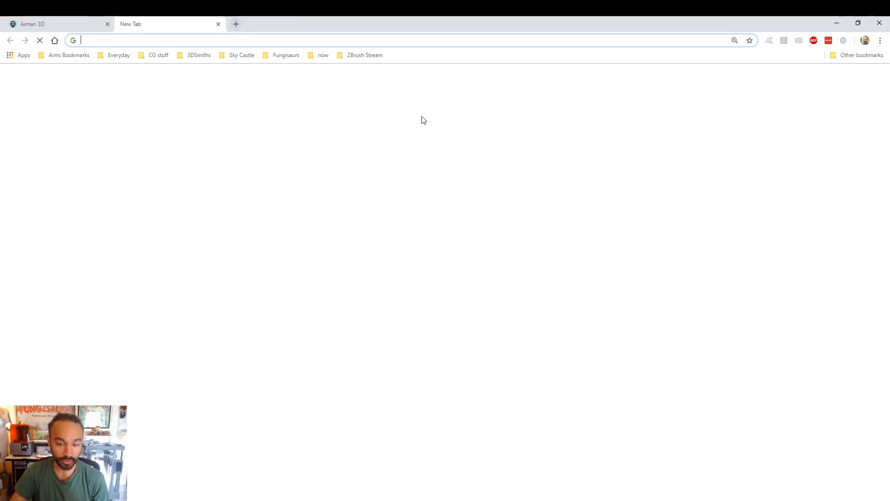
type("inst")
key("Right")
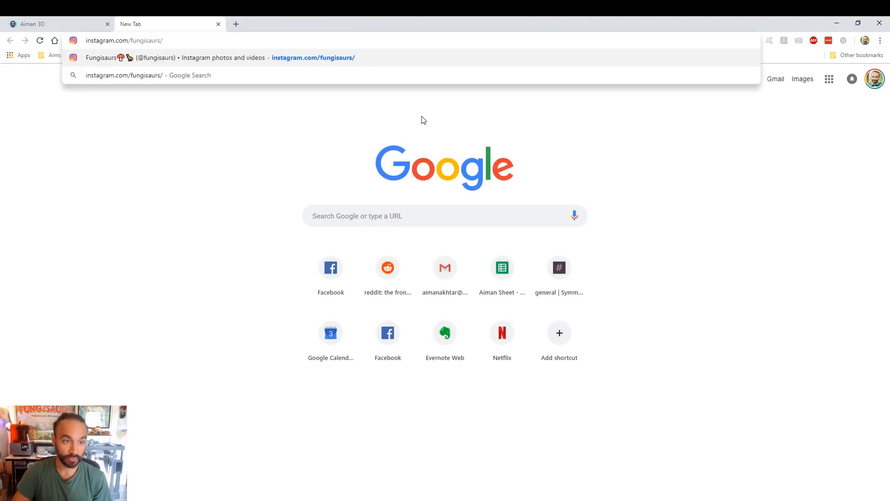
key("Return")
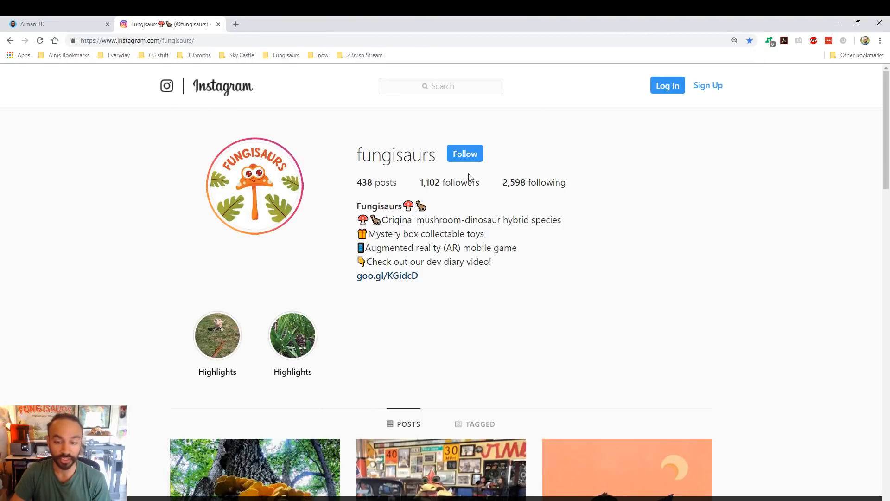
Scroll the Fungisaurs profile, view the Toys Are Here post, then close Chrome
scroll(738, 237, "down", 6)
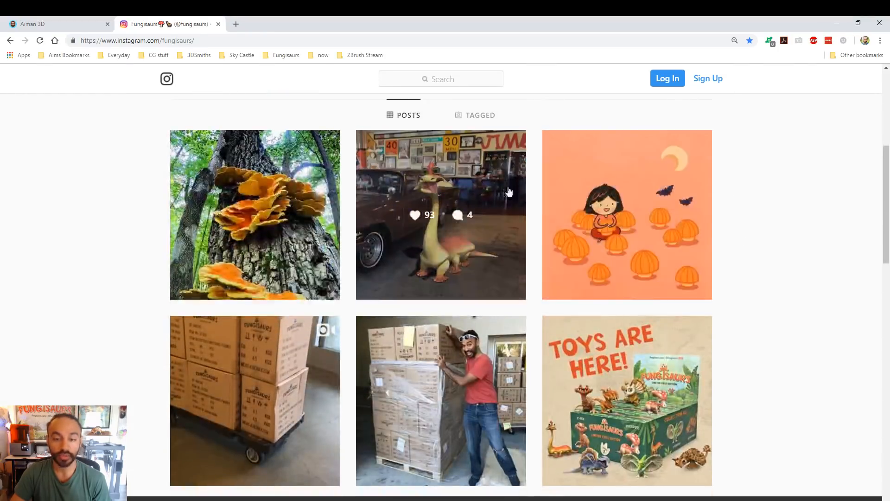
scroll(779, 306, "down", 1)
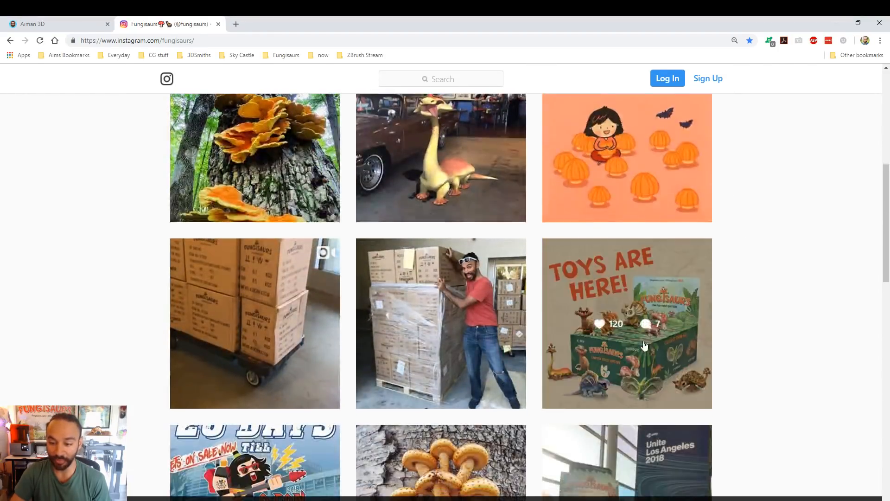
left_click(648, 344)
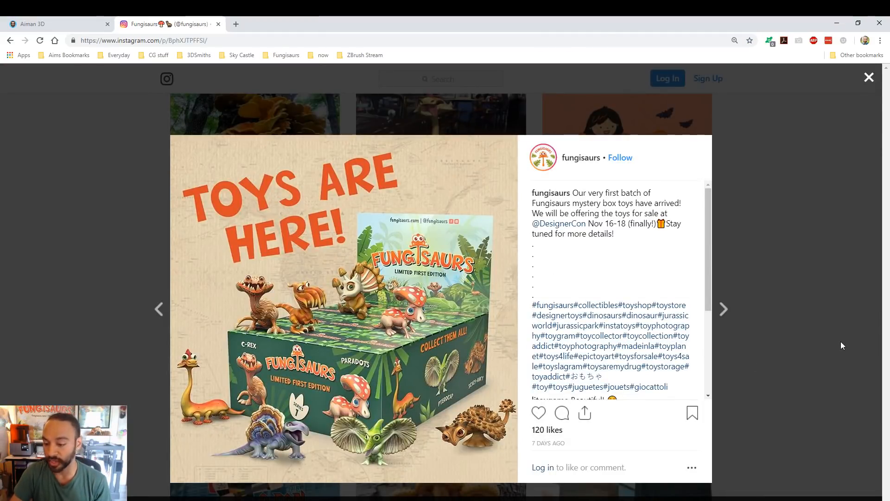
left_click(841, 345)
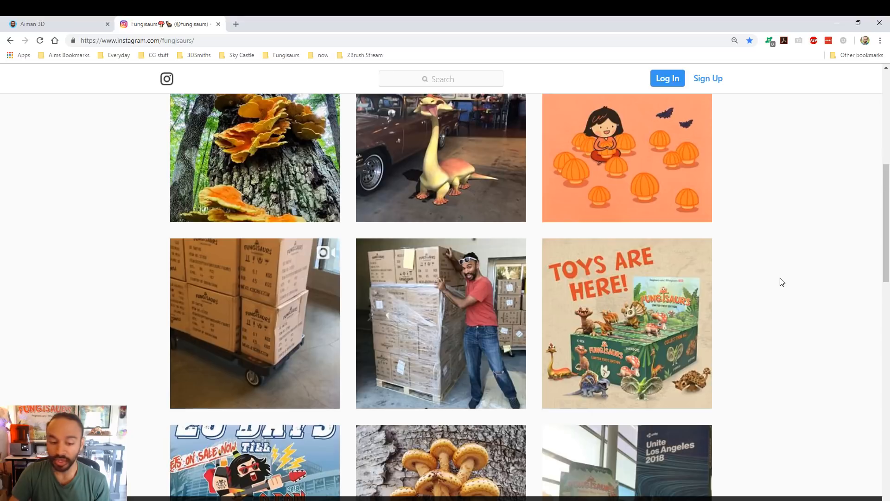
scroll(782, 281, "down", 3)
scroll(782, 281, "up", 5)
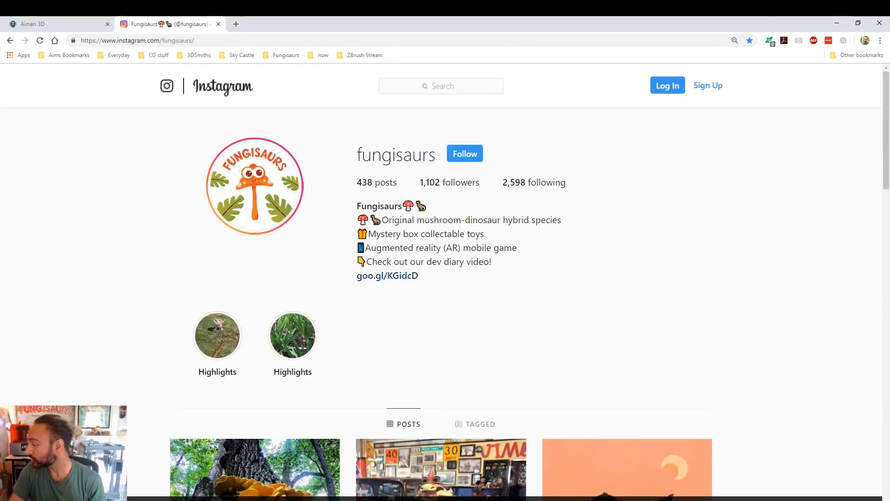
left_click(880, 23)
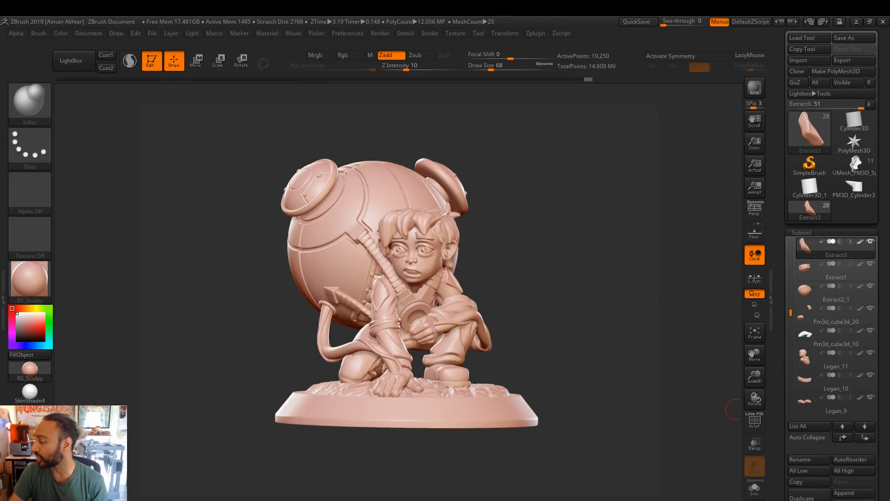